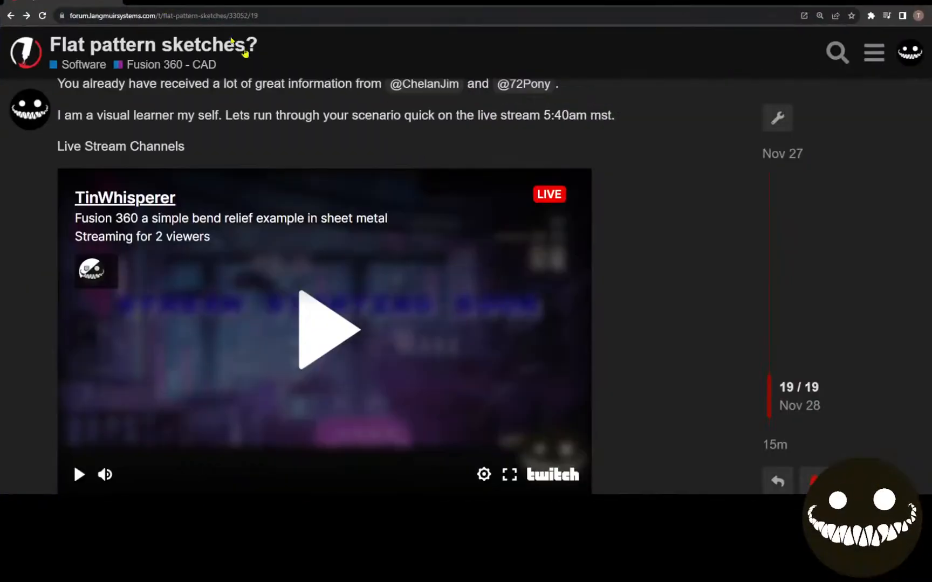
Review the replies in the "Flat pattern sketches?" forum thread back to its opening post
scroll(471, 262, up, 20)
scroll(346, 193, up, 12)
scroll(302, 192, down, 4)
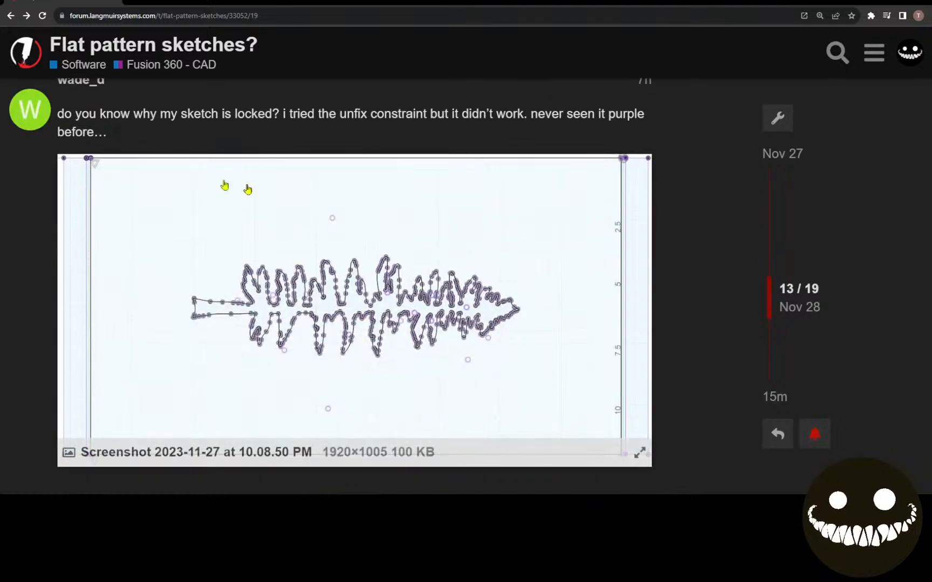
scroll(507, 348, up, 15)
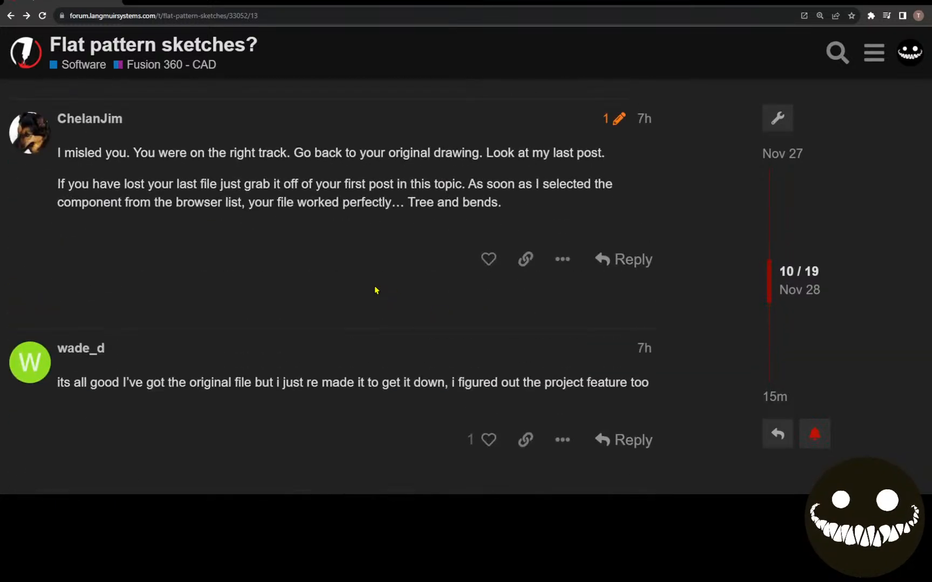
scroll(270, 278, up, 10)
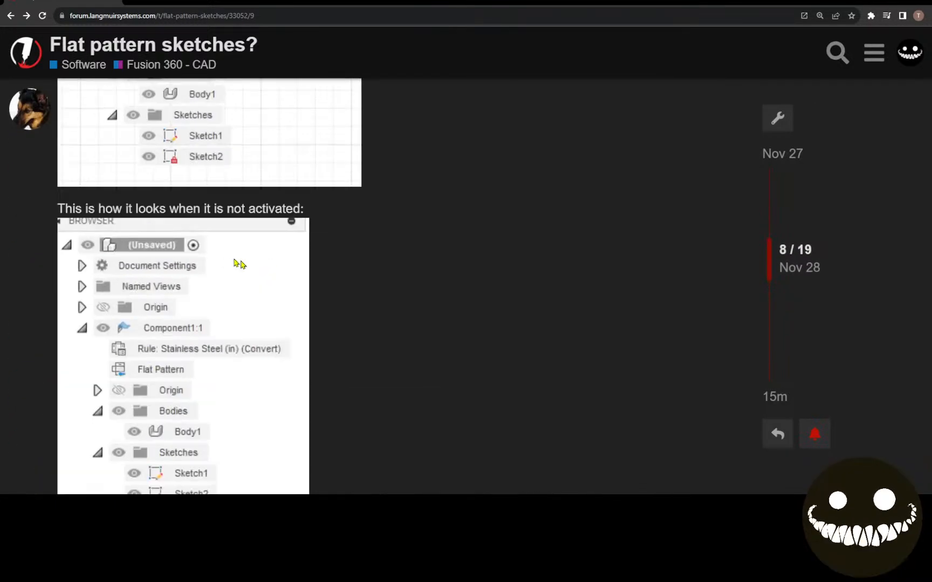
scroll(280, 276, up, 12)
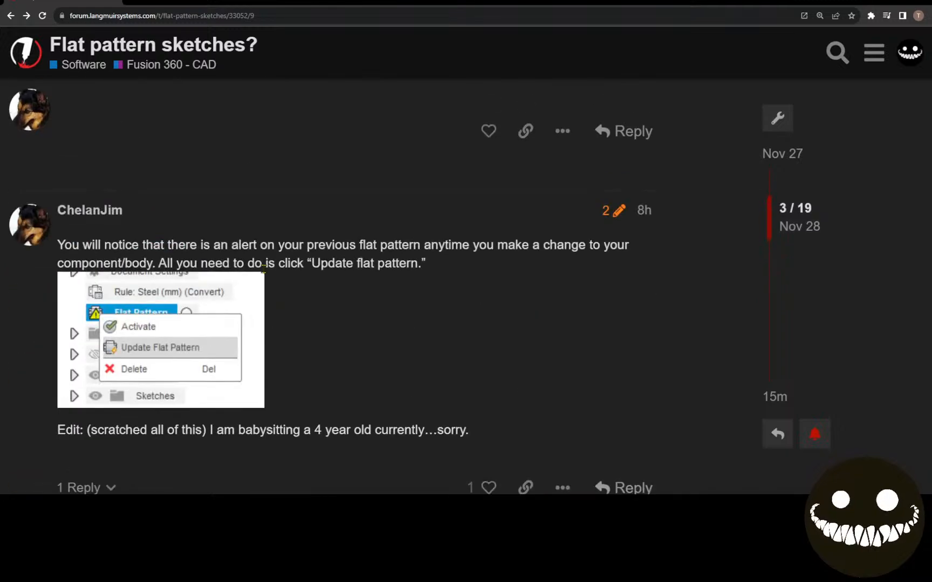
scroll(265, 275, up, 10)
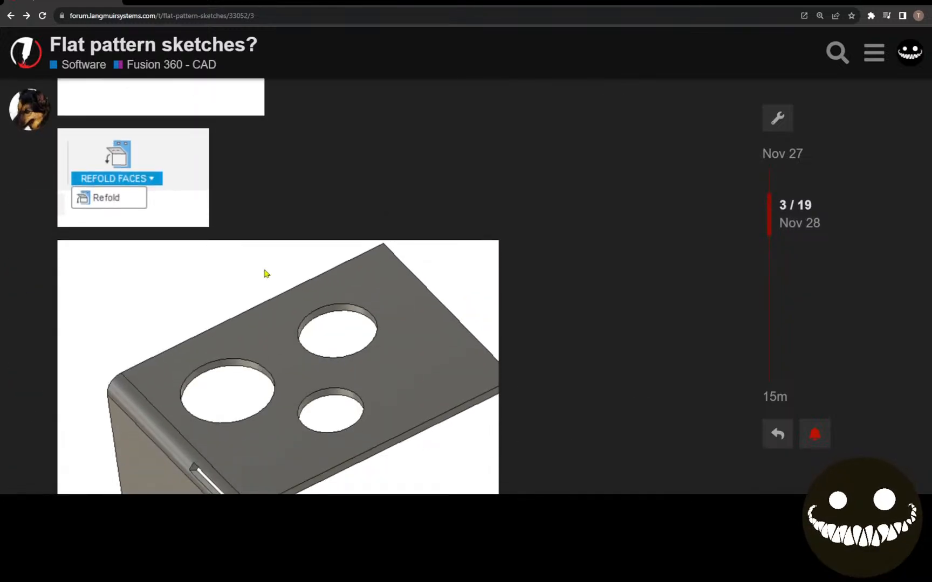
scroll(265, 274, up, 12)
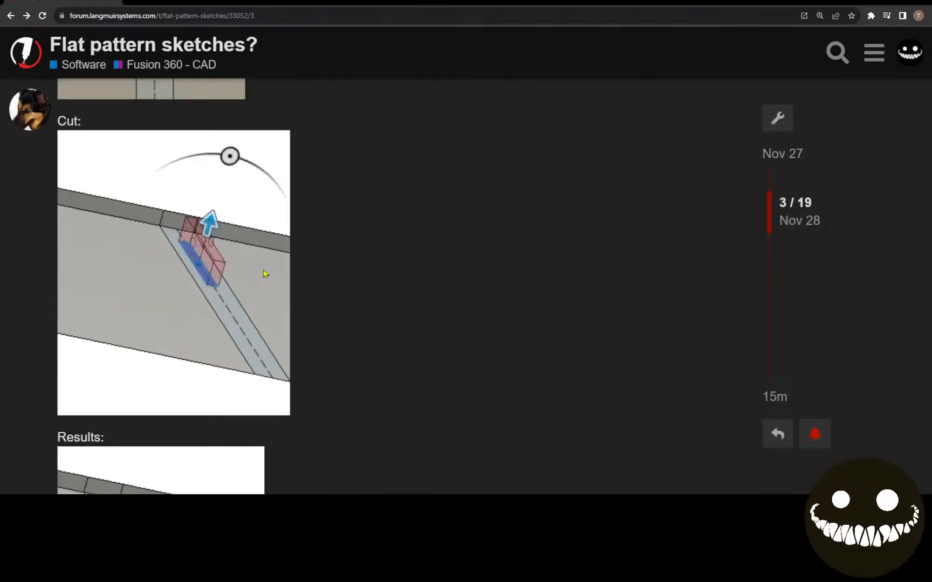
scroll(261, 275, up, 5)
drag(766, 200, 772, 168)
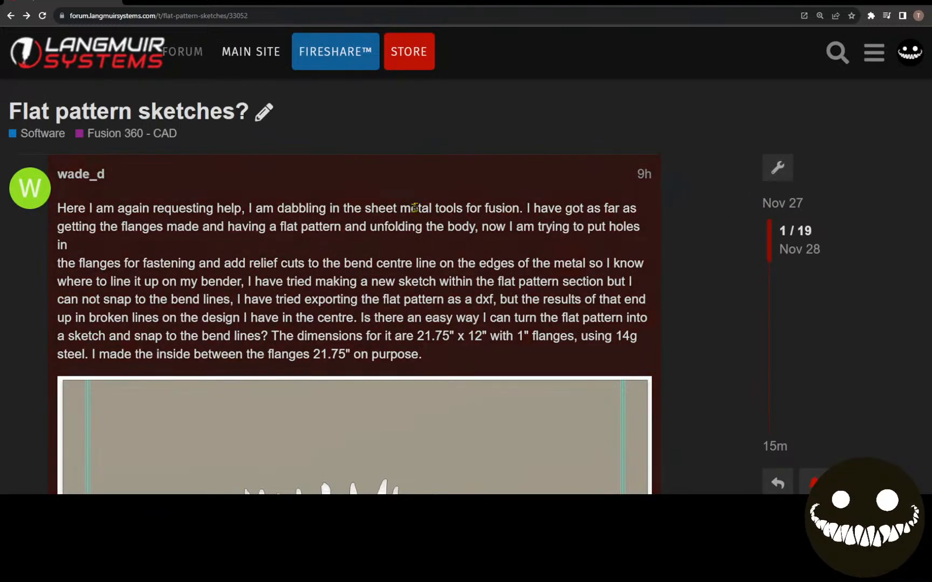
Read the opening post's bend-line question and download its attached file stovee pipe cover v2 v5.f3d
scroll(124, 229, down, 5)
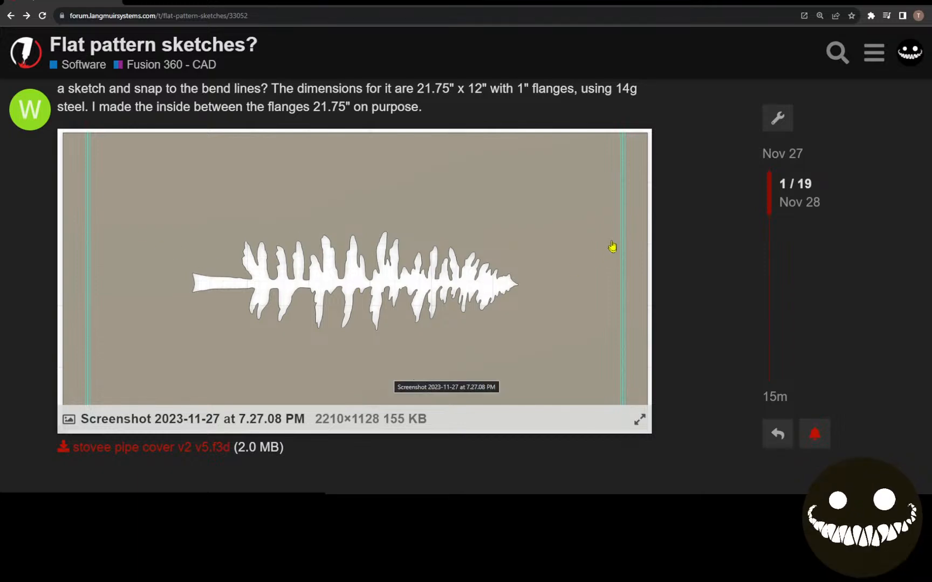
scroll(308, 299, up, 2)
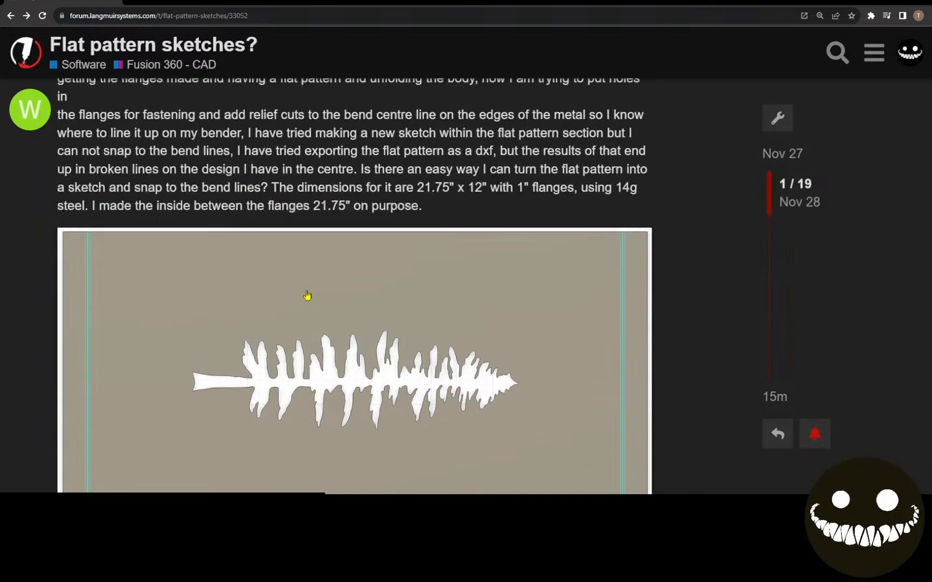
scroll(522, 255, up, 1)
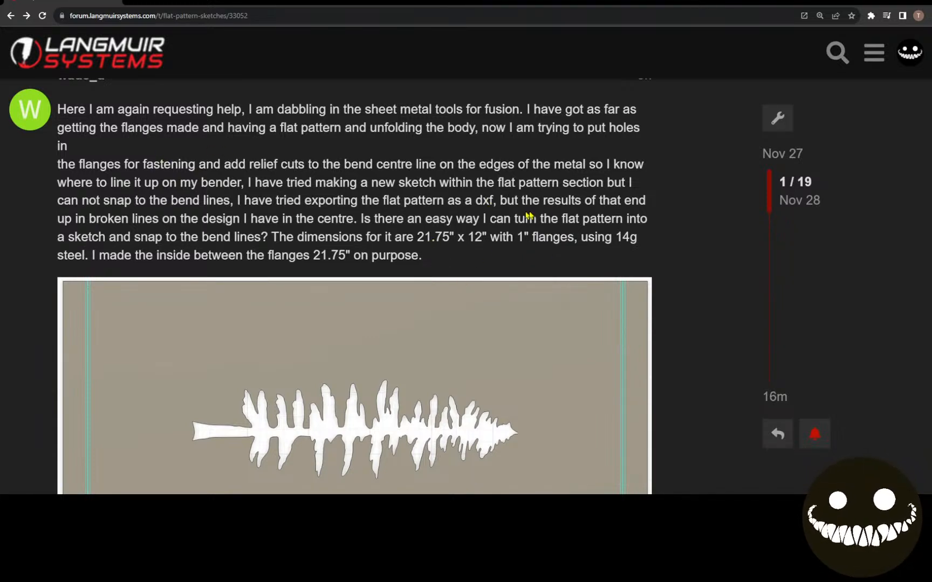
scroll(538, 202, down, 3)
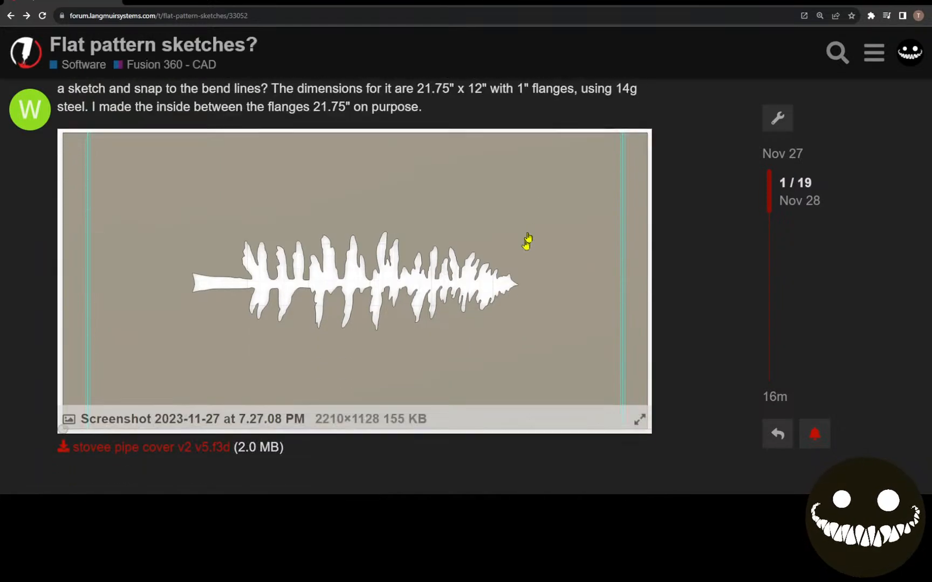
click(162, 452)
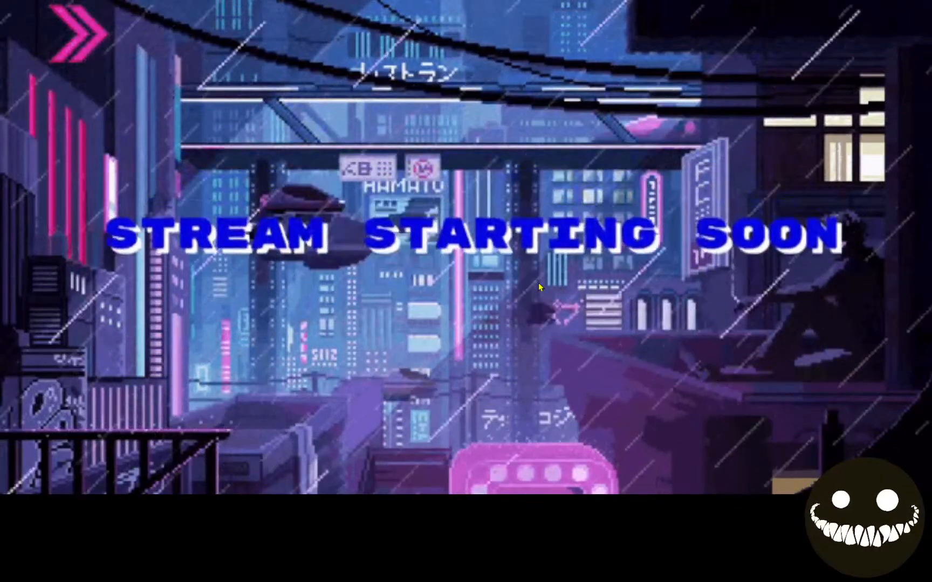
Leave the full-screen stream-starting animation, clear the browser windows, and switch to Fusion 360
key(F11)
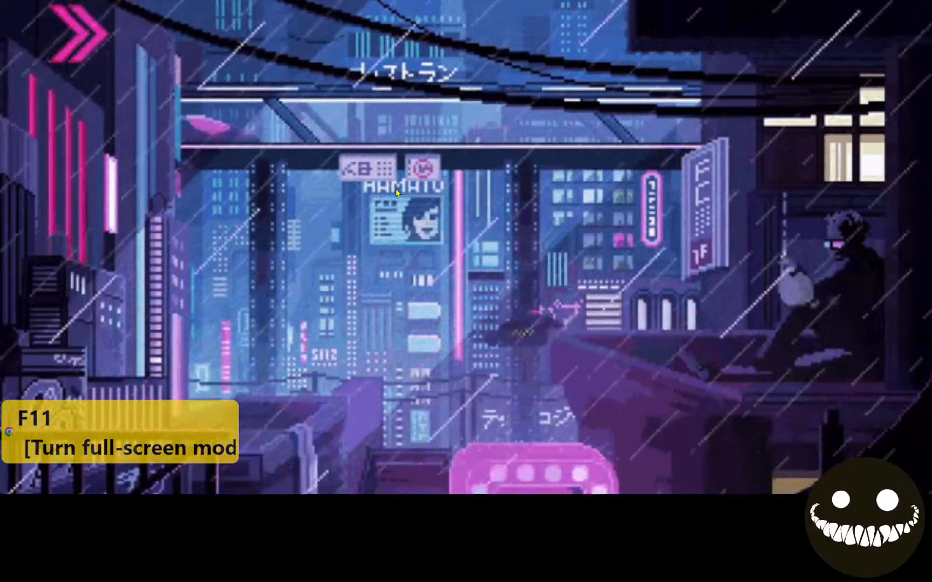
key(F11)
click(231, 1)
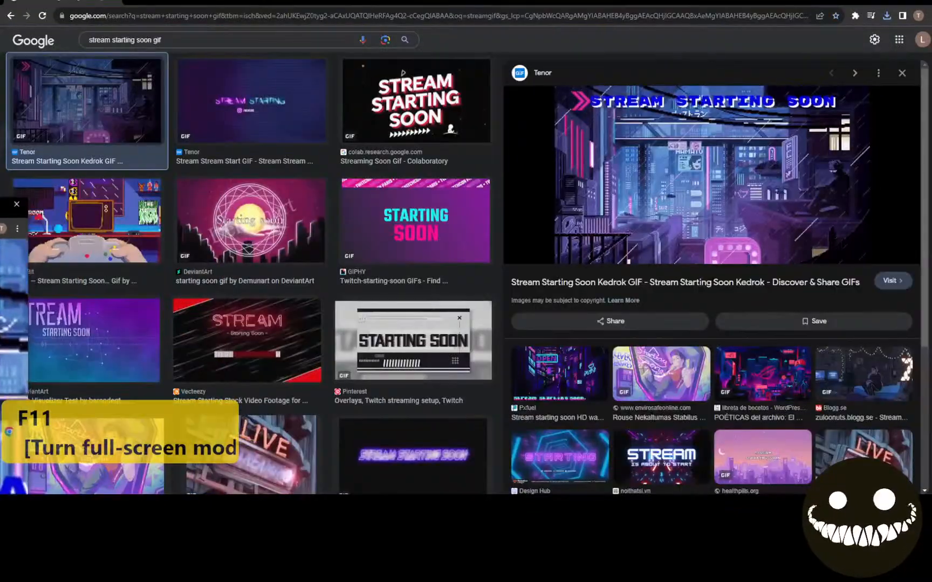
click(928, 4)
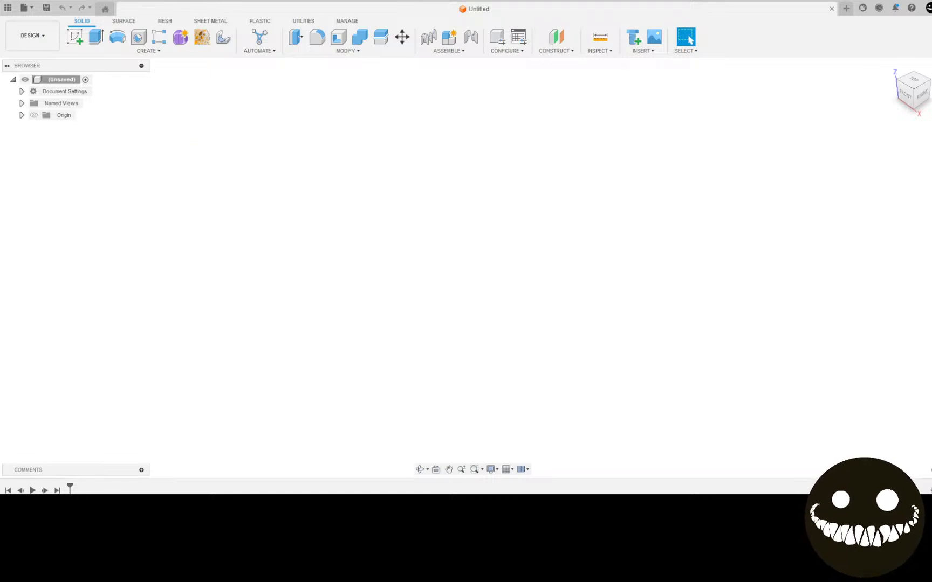
Open stovee pipe cover v2 v5.f3d from the computer's Downloads folder
click(24, 8)
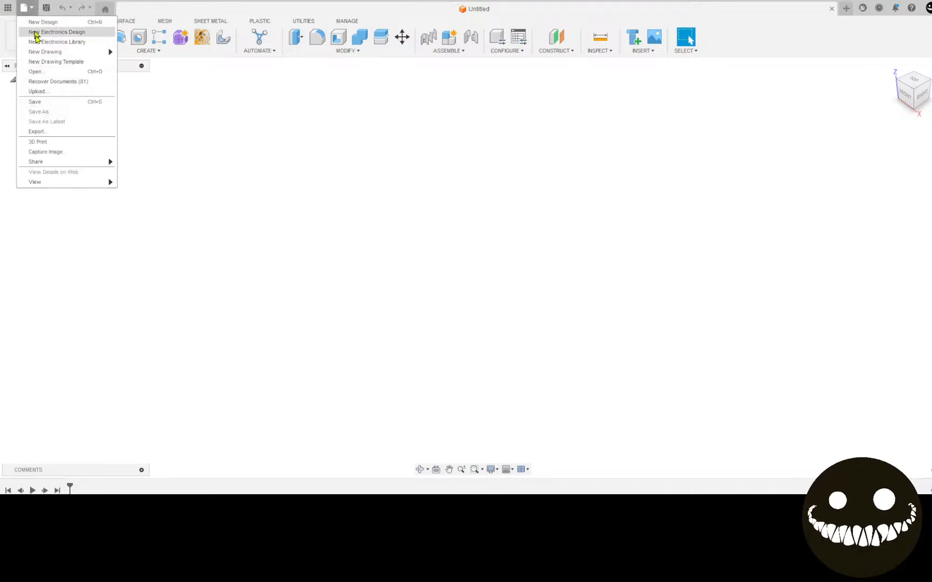
click(47, 74)
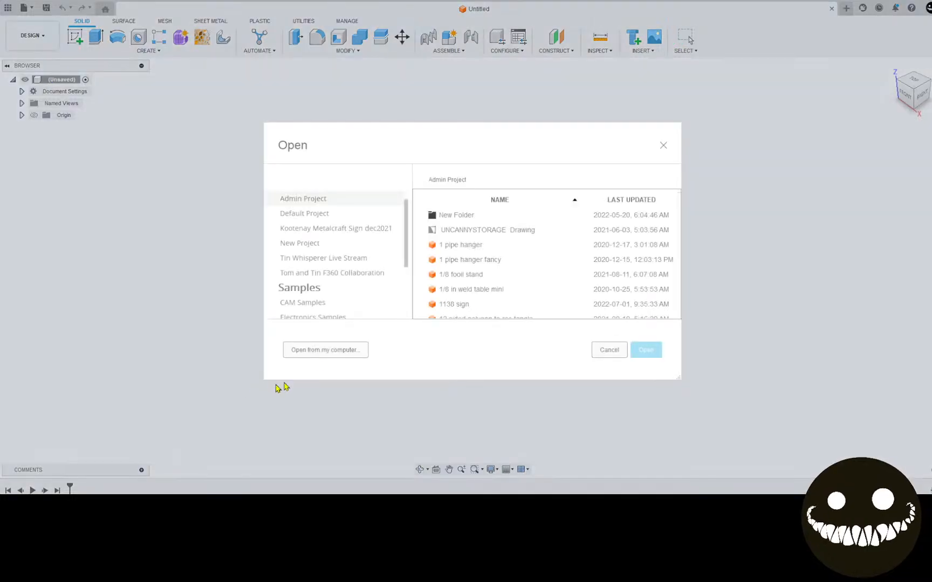
click(322, 350)
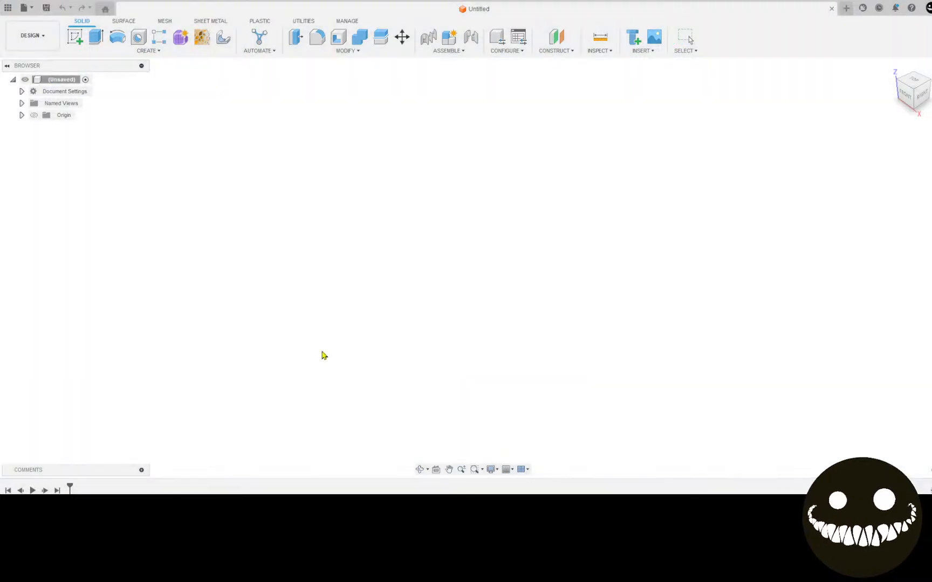
click(158, 89)
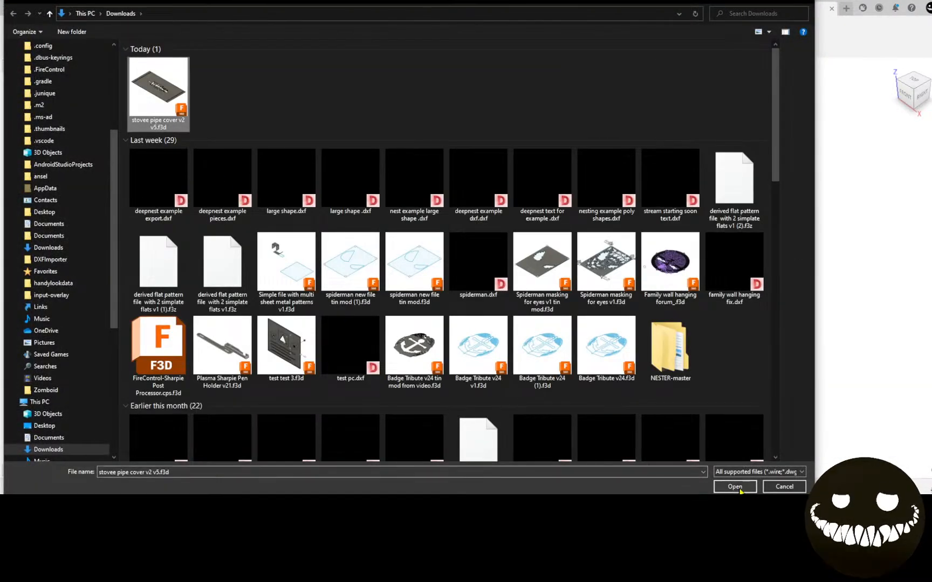
click(735, 487)
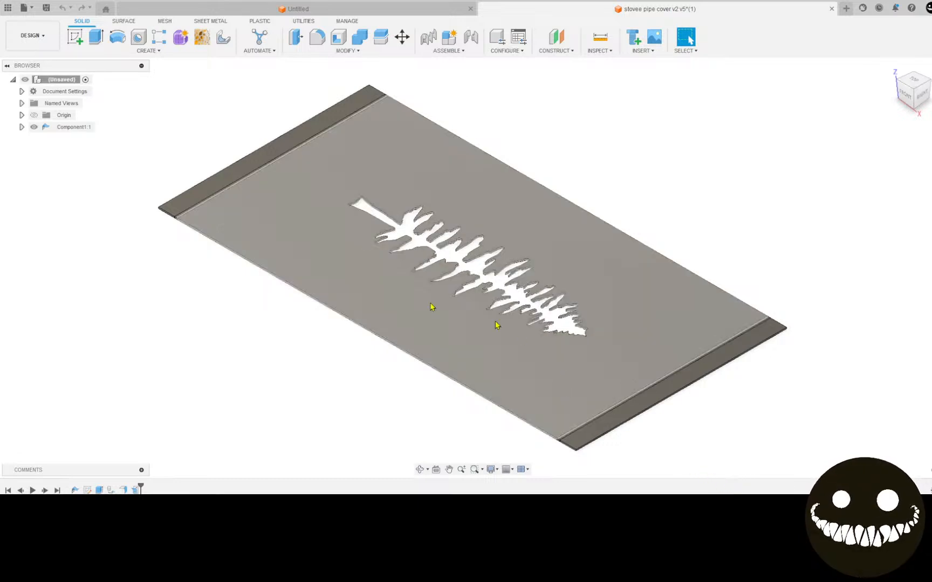
Expand Component1 and check its flat pattern entry
click(21, 127)
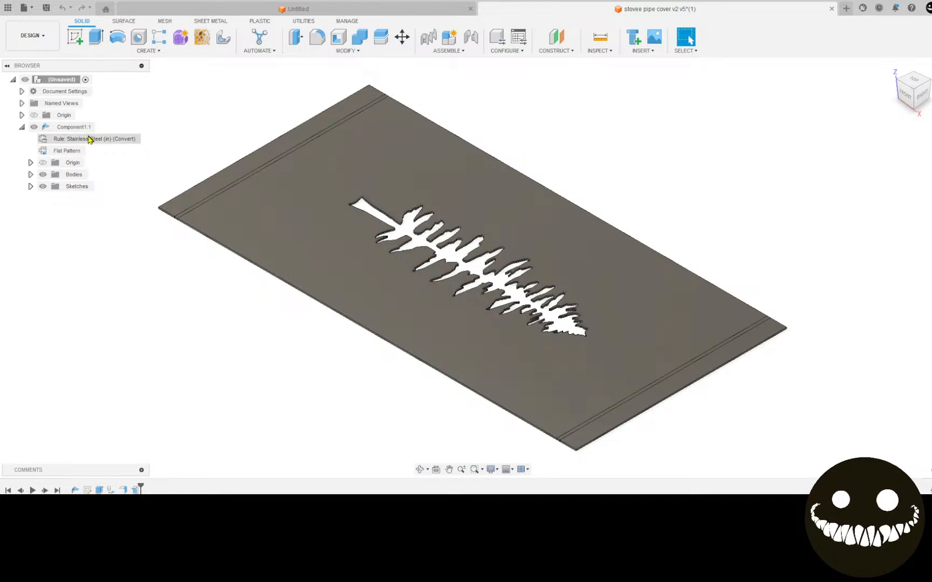
click(69, 151)
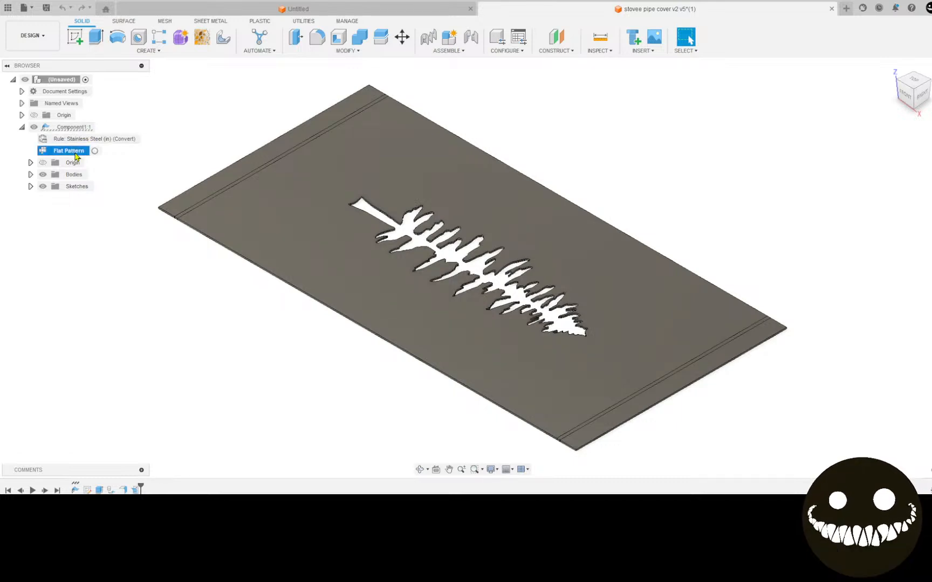
click(148, 283)
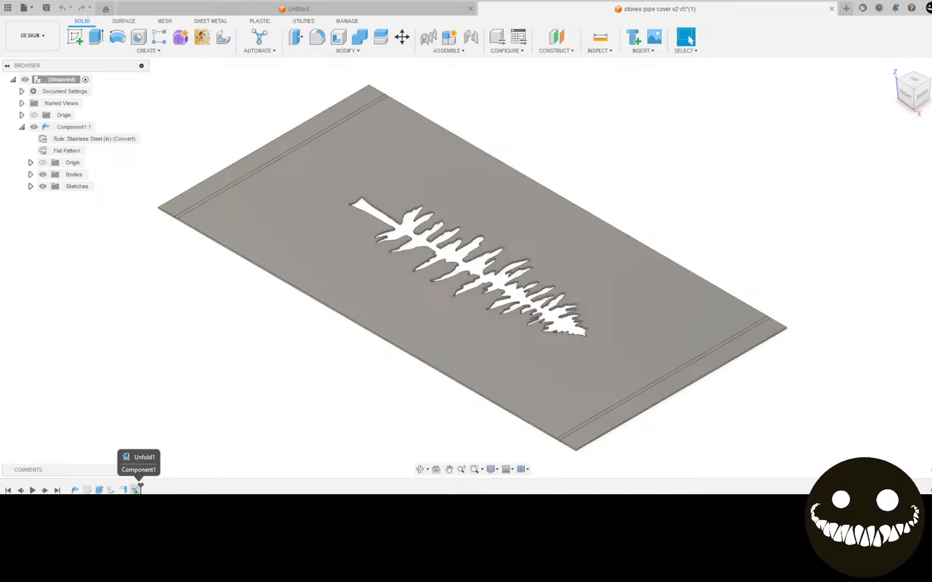
Examine the Unfold feature's stationary entity and bend selections without changing its settings
click(136, 489)
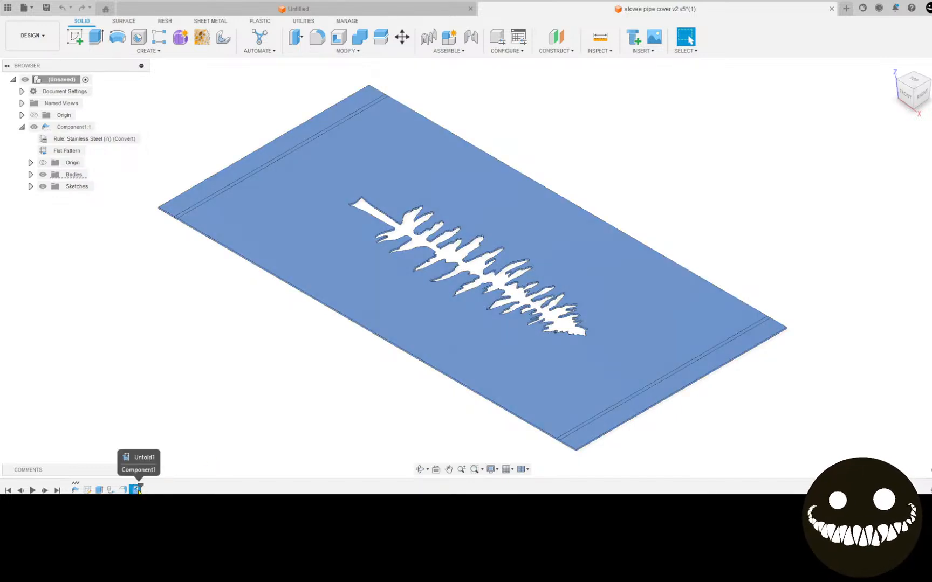
click(208, 24)
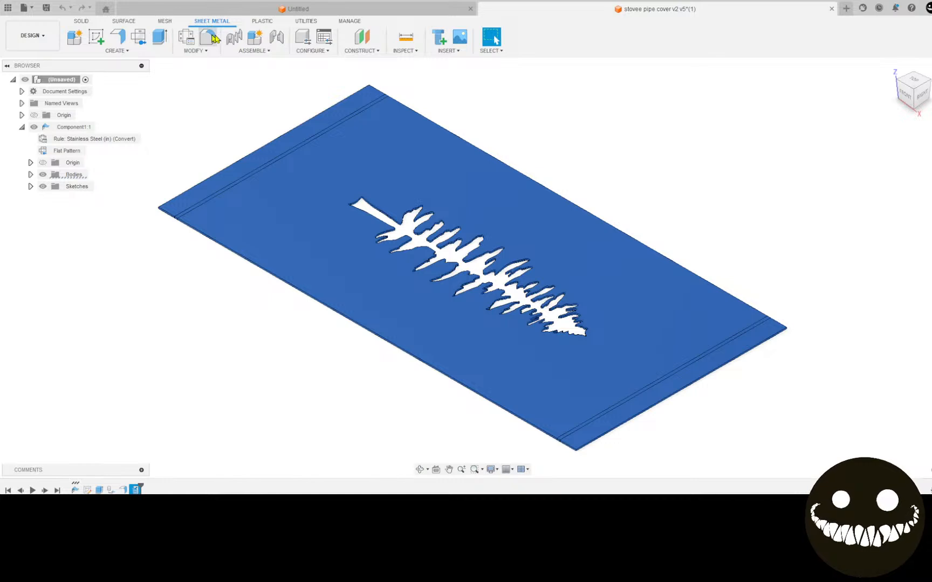
right_click(135, 490)
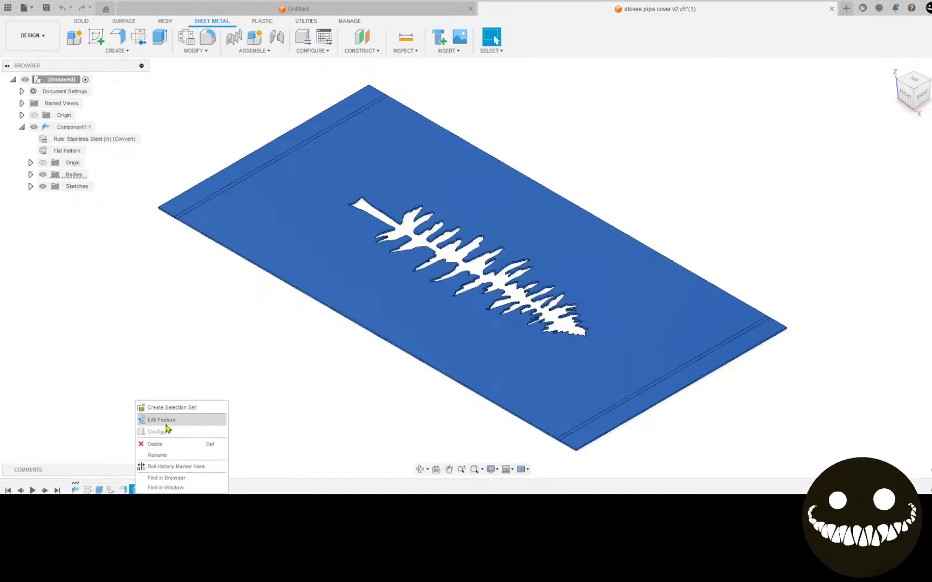
click(167, 423)
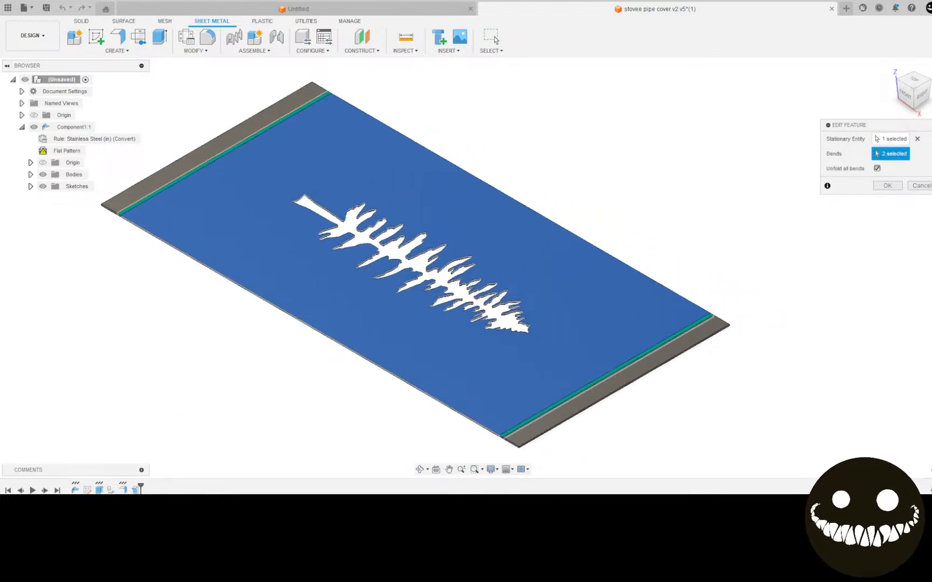
click(925, 187)
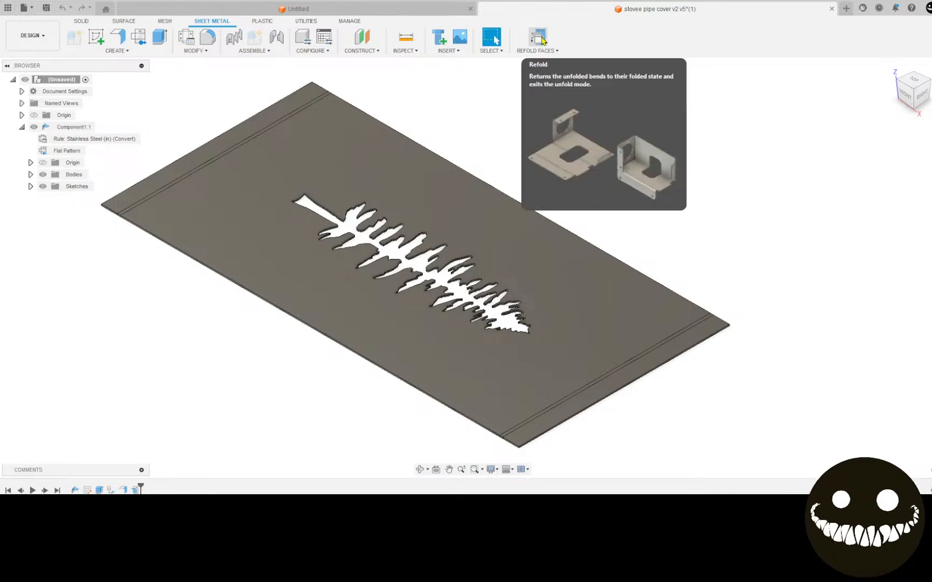
Try refolding the sheet's bends to inspect the folded flanges, and undo the refold
click(541, 39)
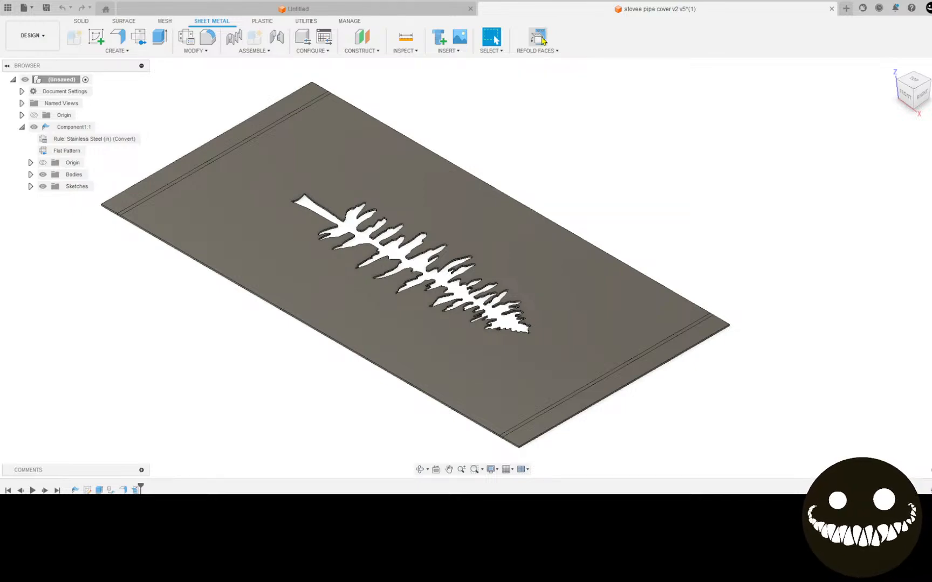
shift+middle_drag(497, 211, 303, 202)
key(ctrl+z)
Roll the design history back to the beginning and step forward to the tree-outline sketch, examining it from the top
click(912, 86)
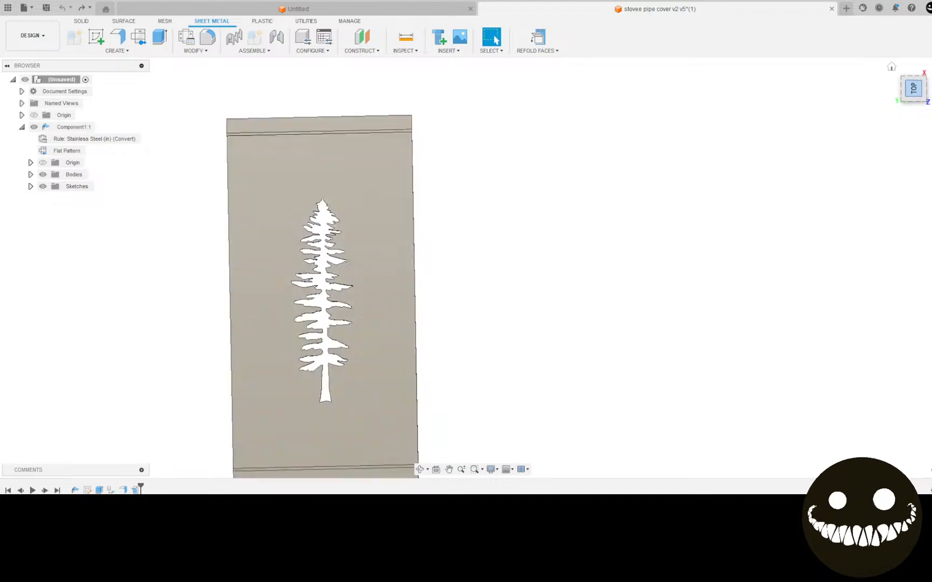
click(928, 65)
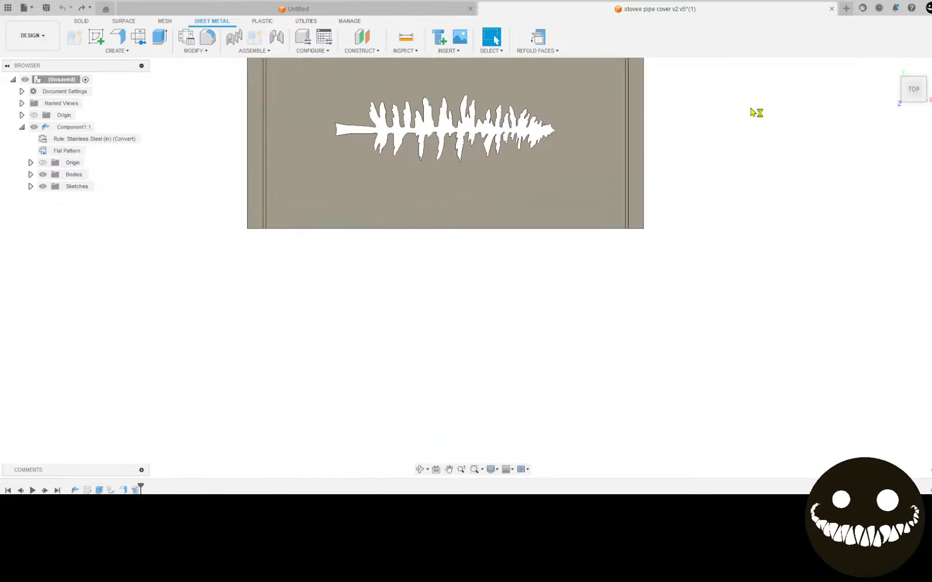
key(F6)
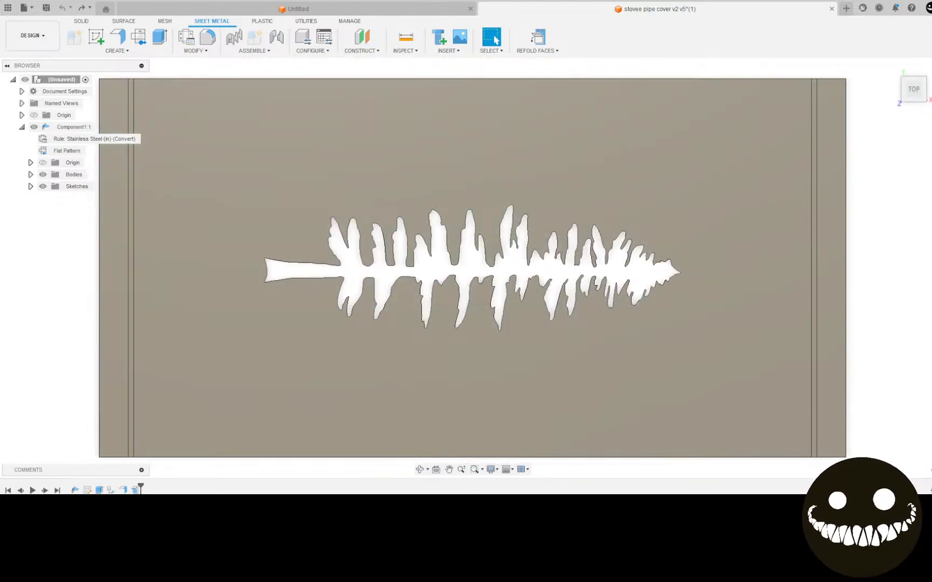
click(8, 491)
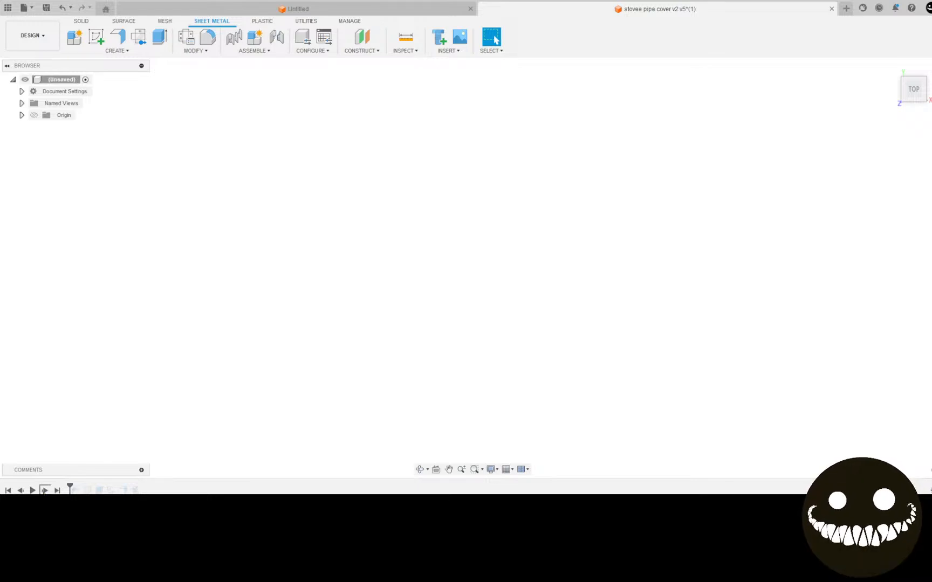
click(45, 492)
click(46, 491)
click(21, 491)
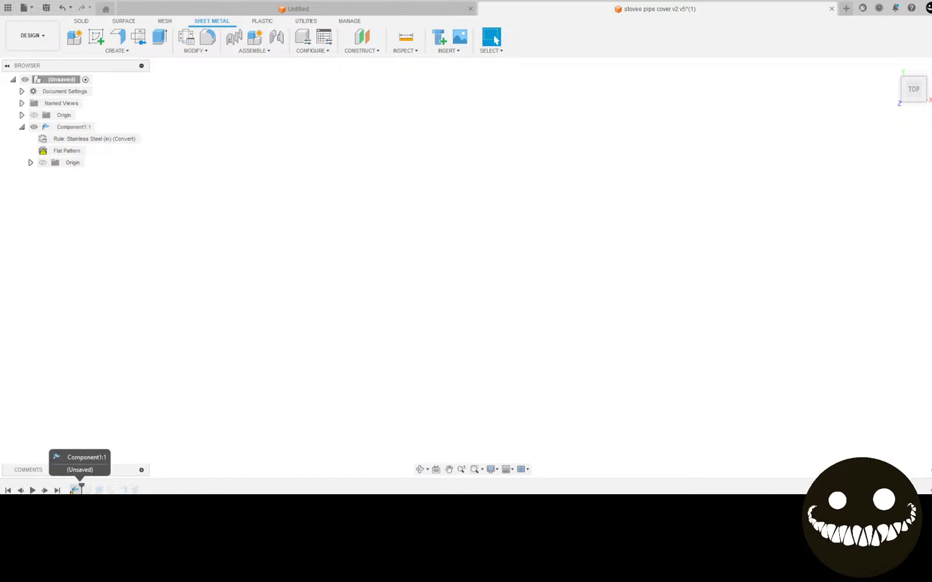
click(45, 490)
click(91, 490)
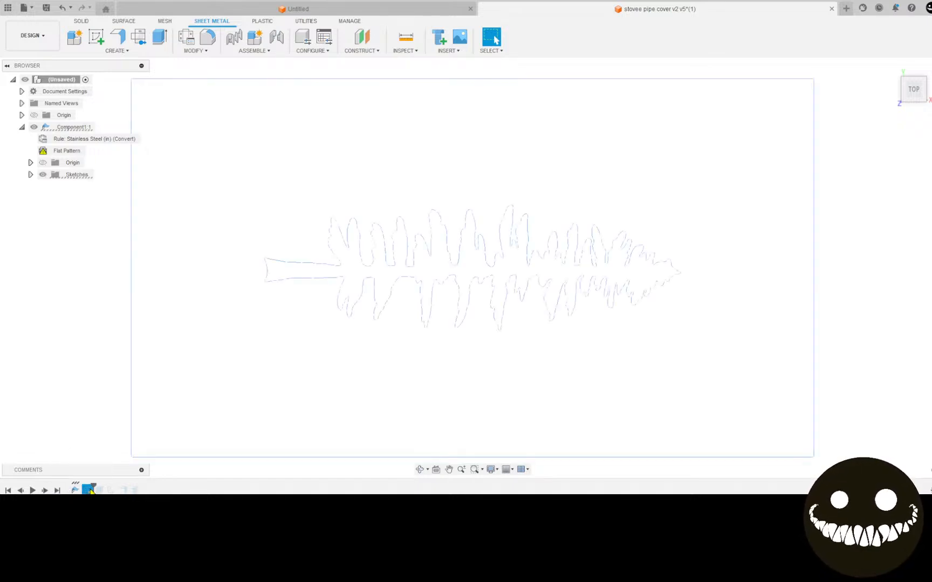
Open the tree-outline sketch, inspect its outline and surrounding rectangle, and finish without editing it
right_click(90, 490)
click(122, 382)
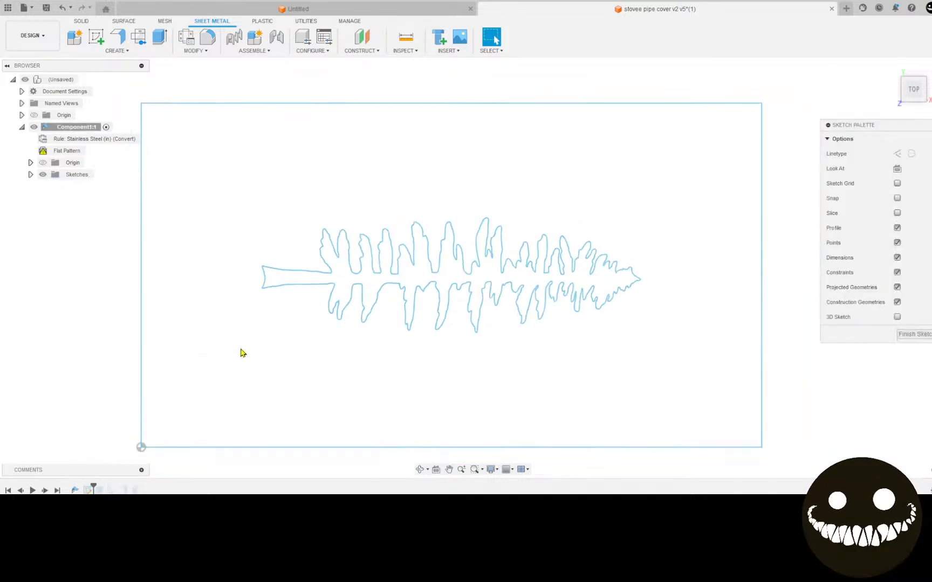
mouse_move(245, 352)
middle_down()
mouse_move(226, 377)
mouse_move(265, 312)
middle_up()
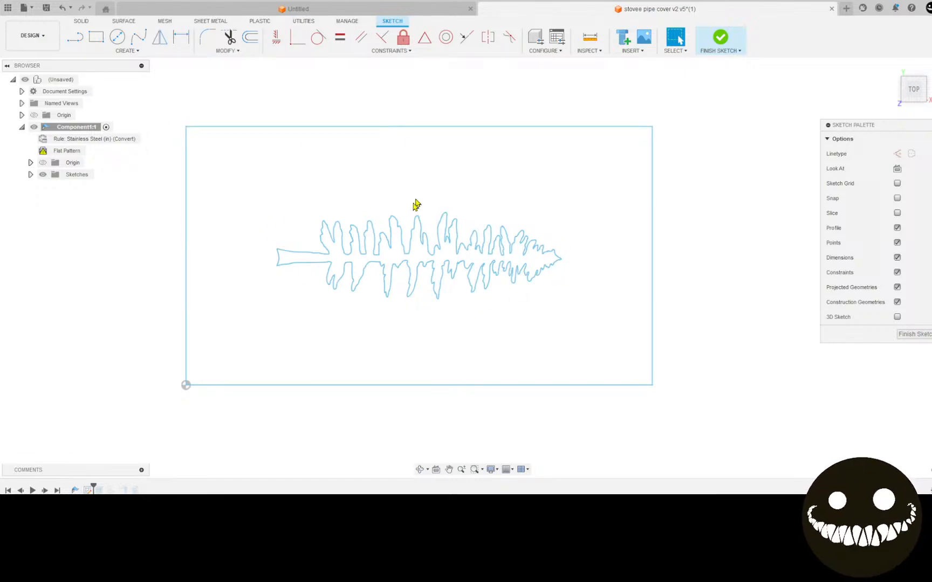
click(721, 40)
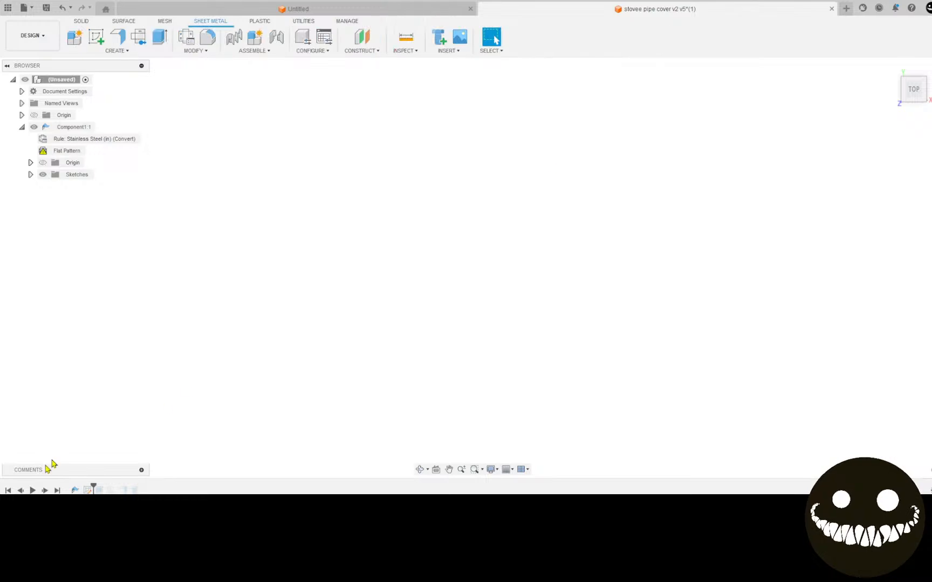
Step forward through the remaining design history, examining the extrusion, sheet metal conversion, flanges and unfold in order
click(47, 490)
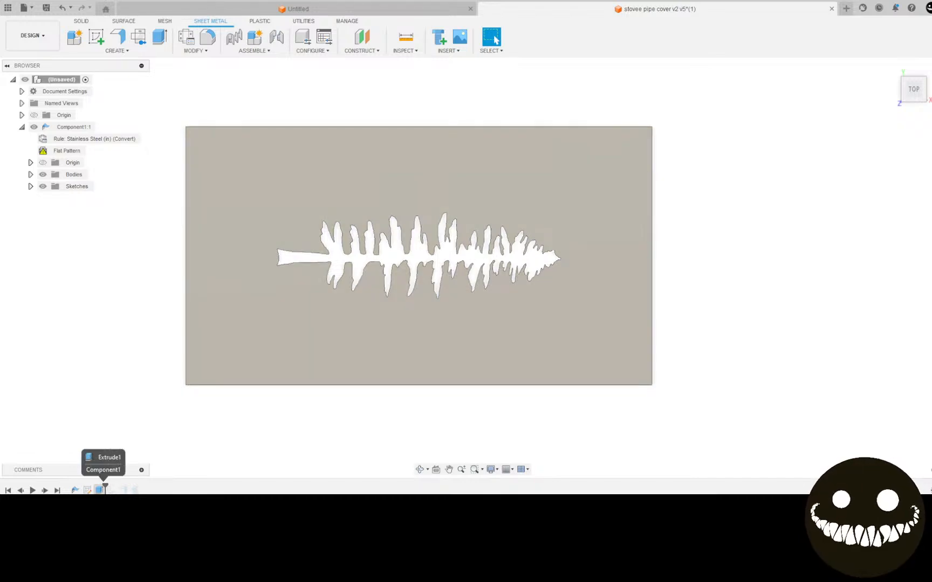
click(98, 490)
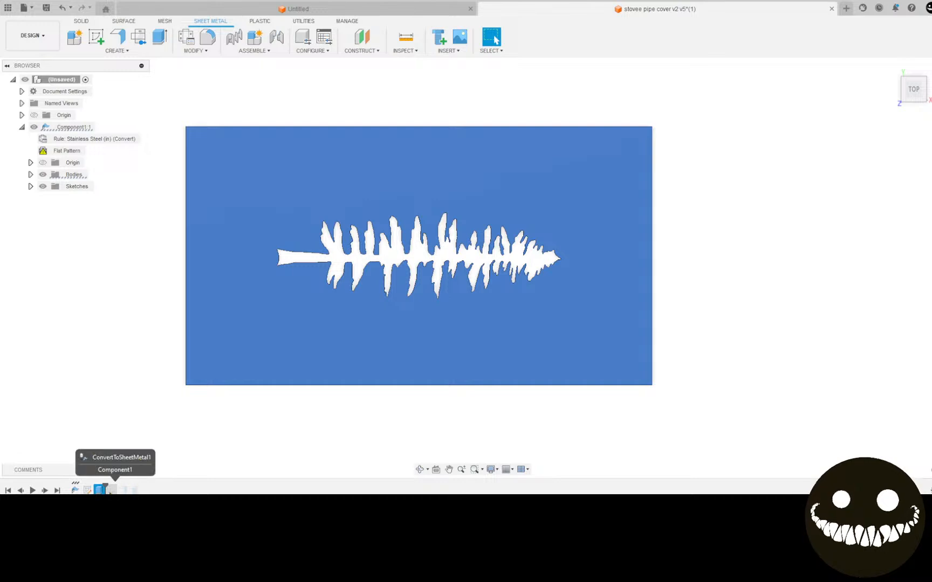
click(117, 400)
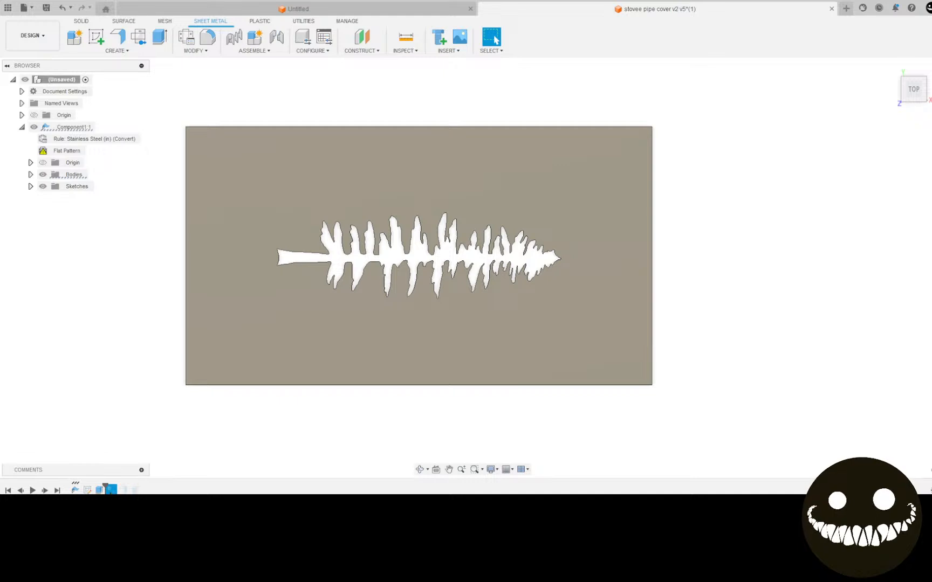
right_click(112, 488)
click(95, 442)
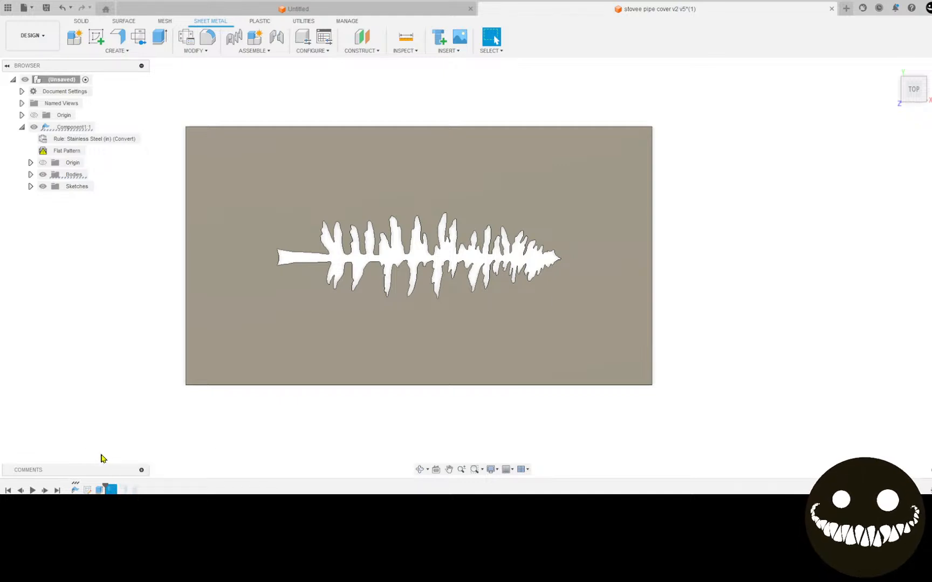
click(44, 491)
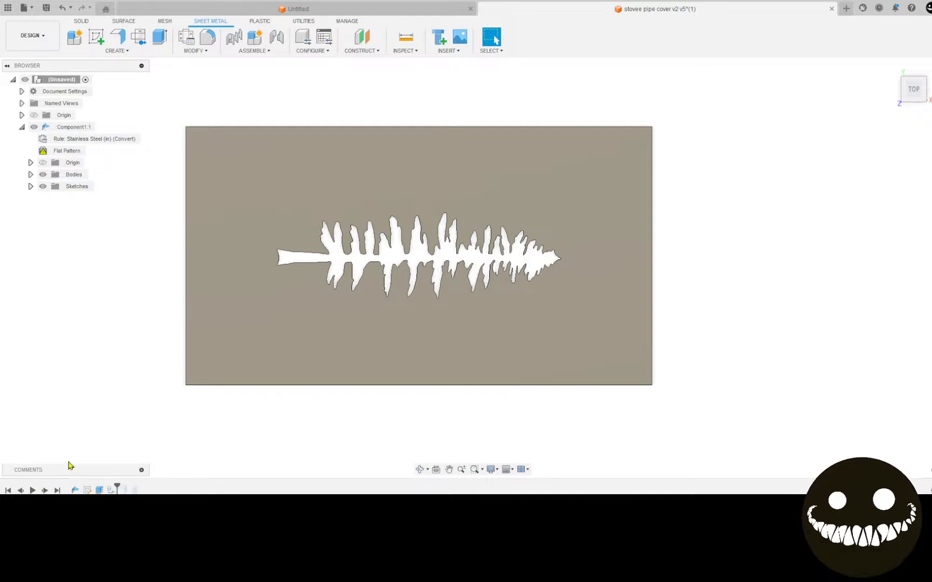
click(47, 490)
mouse_move(87, 410)
shift+middle_down()
mouse_move(87, 401)
mouse_move(74, 430)
mouse_move(85, 403)
mouse_move(76, 394)
mouse_move(87, 393)
mouse_move(89, 422)
shift+middle_up()
click(45, 490)
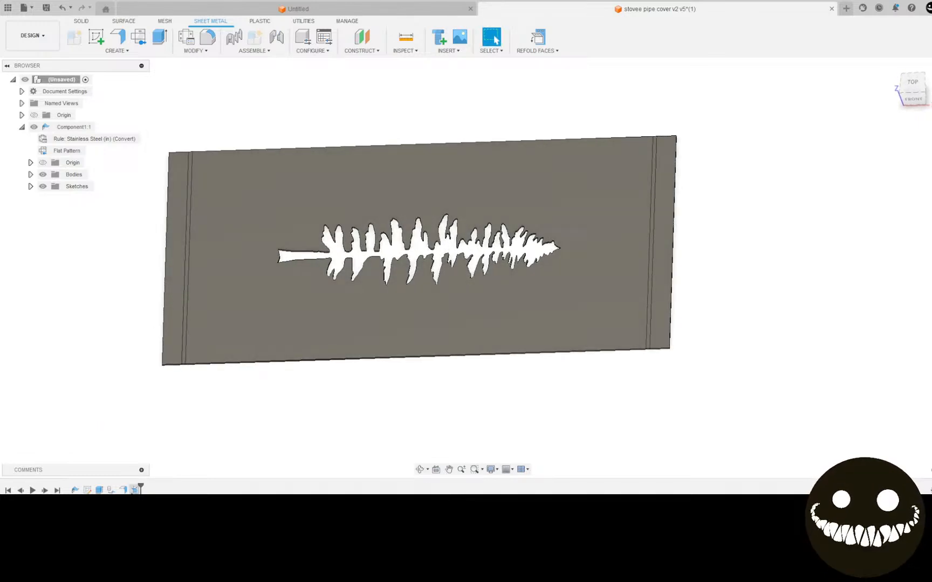
Roll the design history back to just after the tree-outline sketch and activate Component1
click(25, 489)
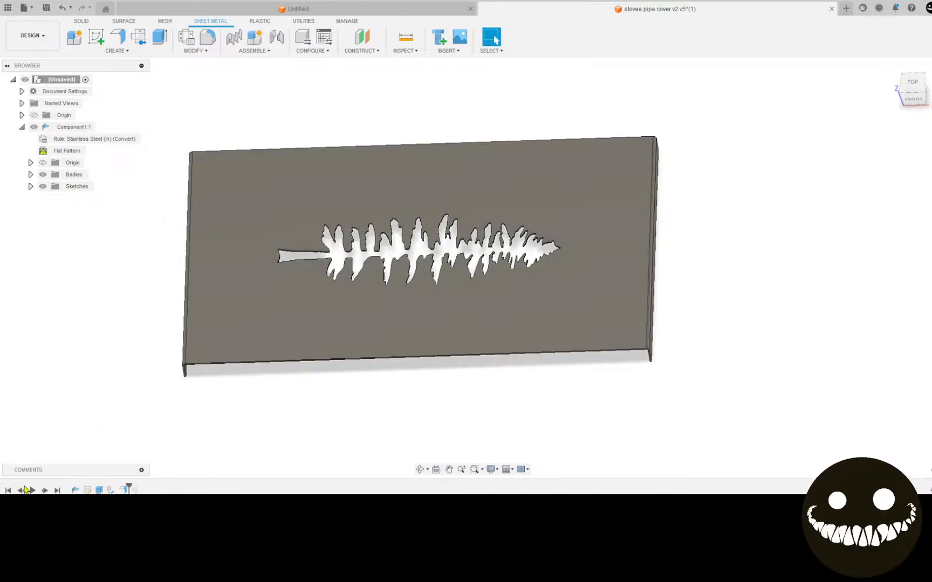
click(24, 489)
click(25, 489)
click(25, 489)
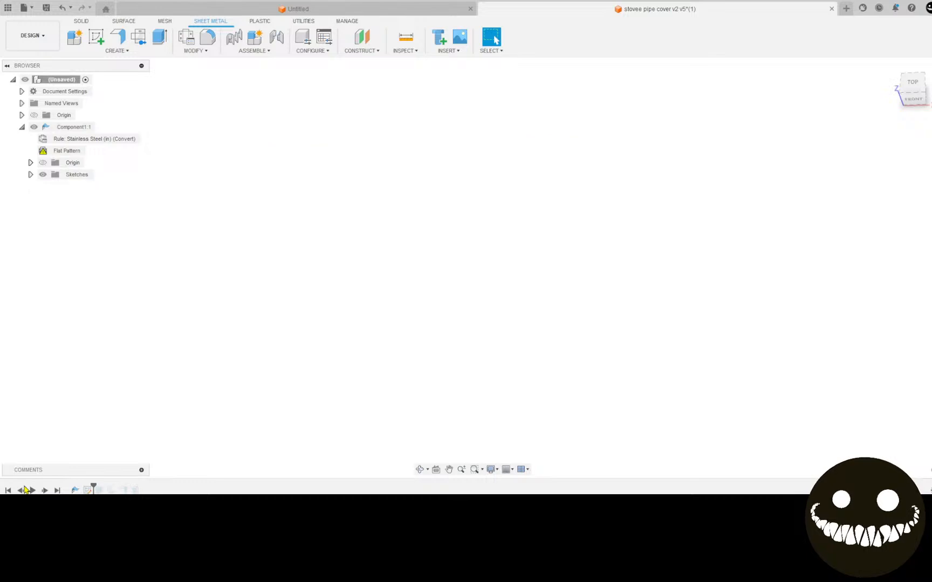
click(87, 490)
click(114, 366)
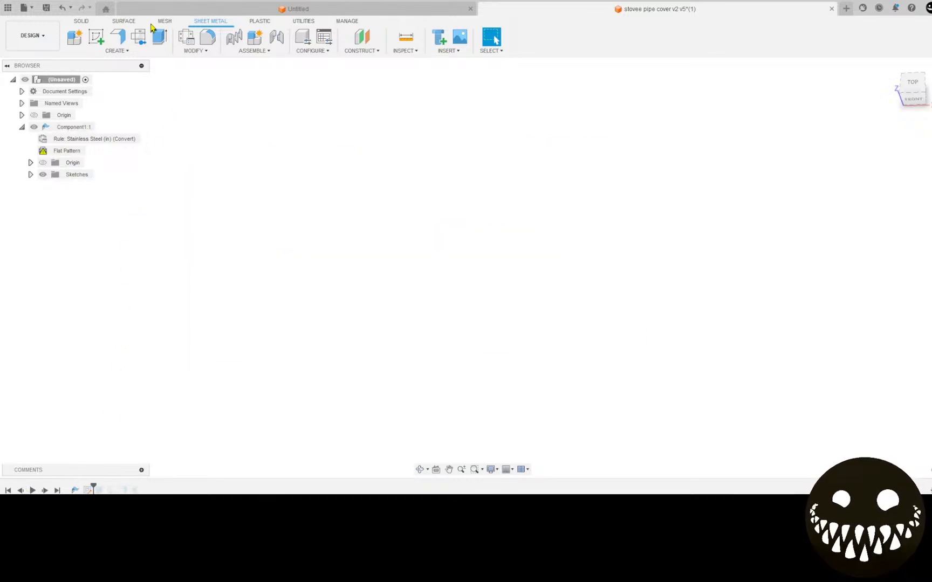
click(106, 127)
shift+middle_drag(259, 128, 246, 133)
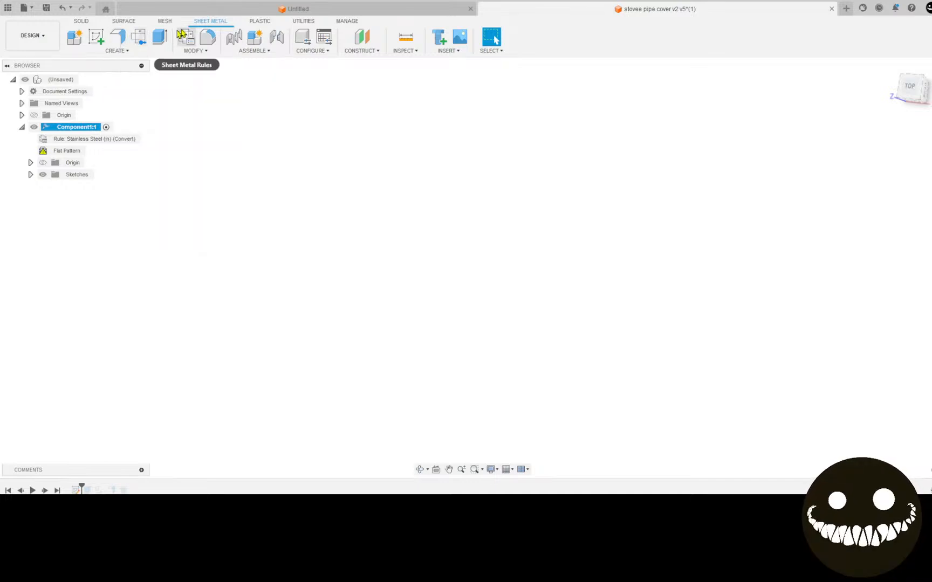
Create a base flange as a new body from Sketch1's rectangular profile around the tree outline, oriented to Side 1
click(119, 38)
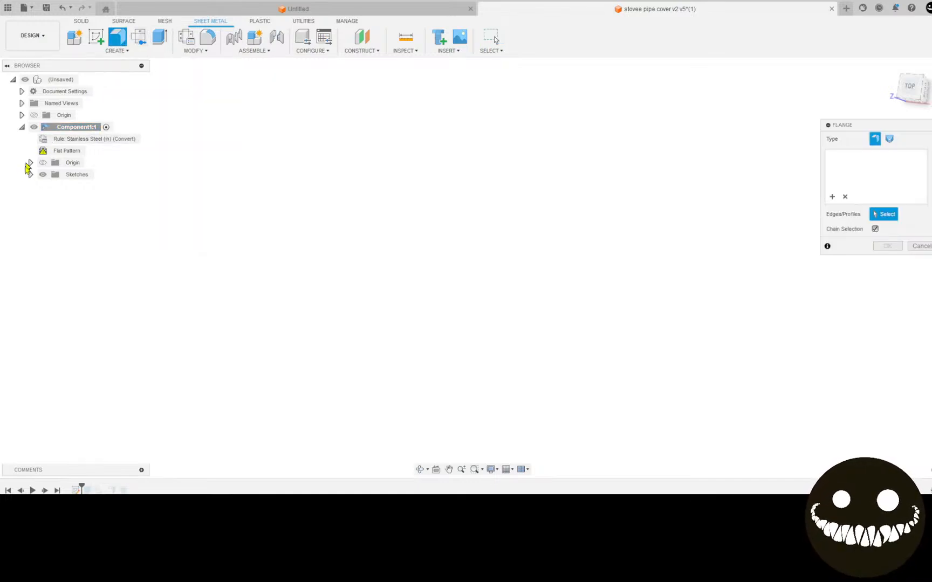
click(31, 175)
click(52, 186)
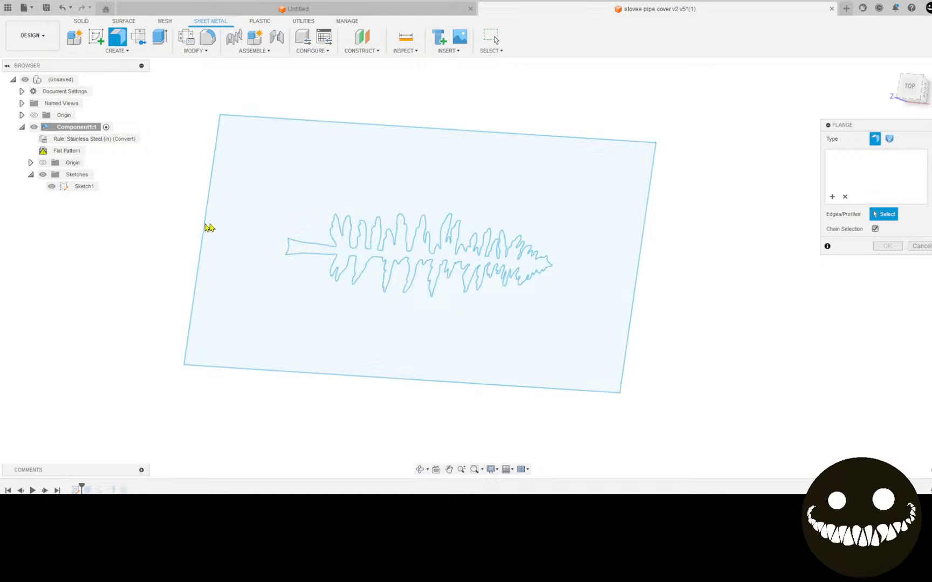
click(288, 196)
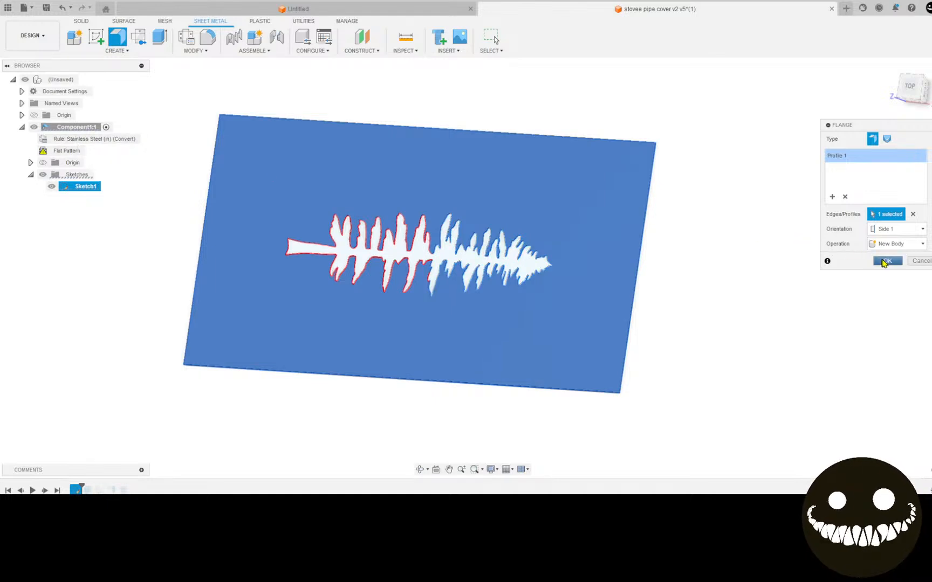
click(886, 261)
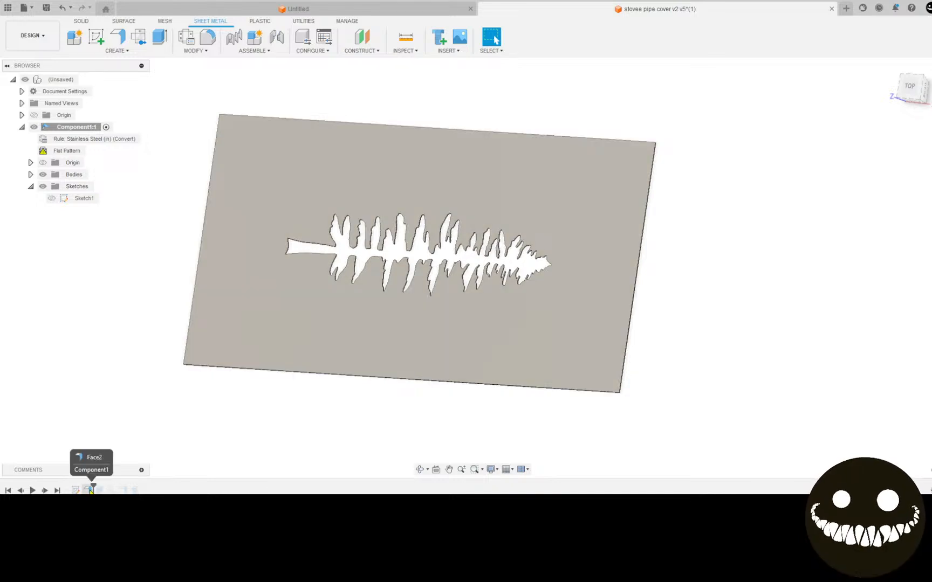
Add 1 in flanges at 90 degrees along the full length of both short edges, with inside bend position
click(118, 38)
shift+middle_drag(197, 256, 193, 317)
click(199, 326)
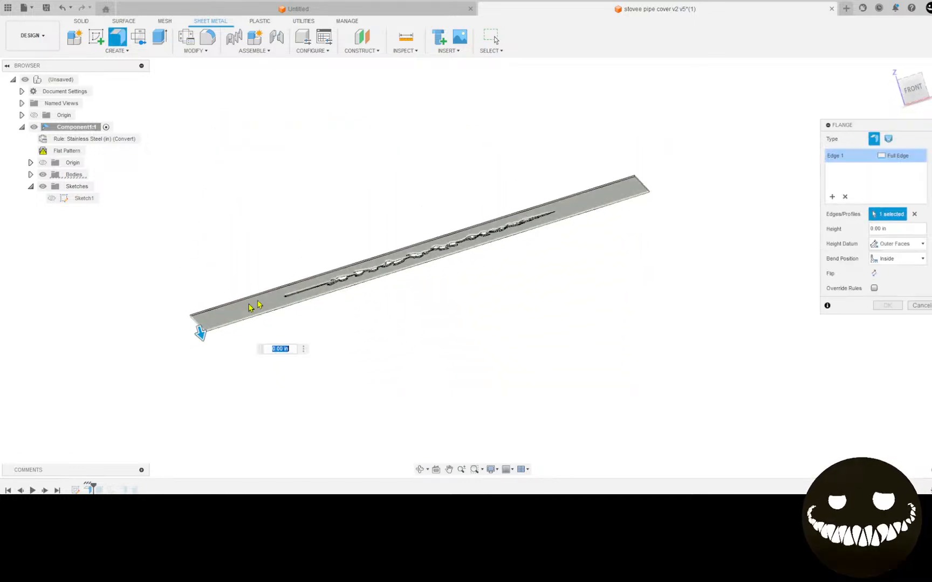
click(642, 186)
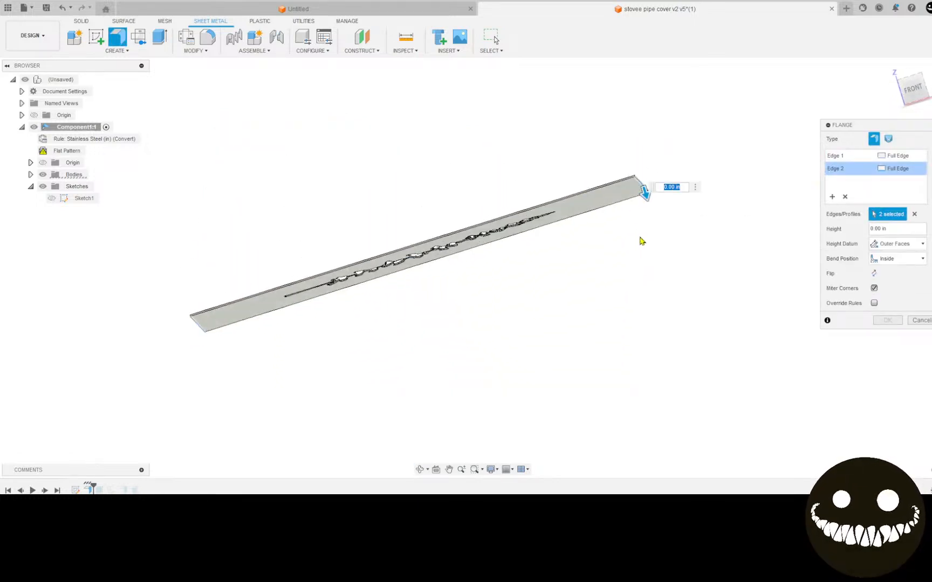
text(.75)
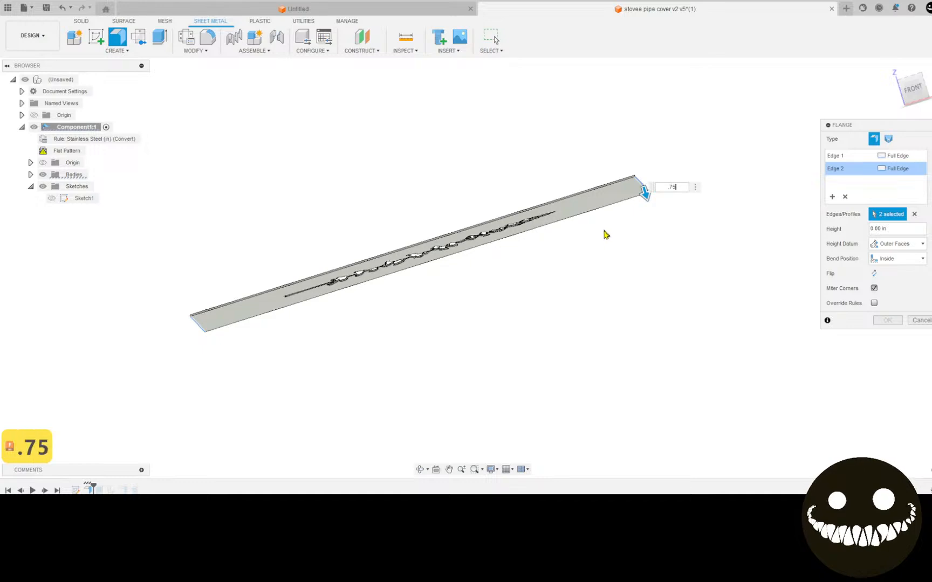
key(BackSpace)
key(BackSpace)
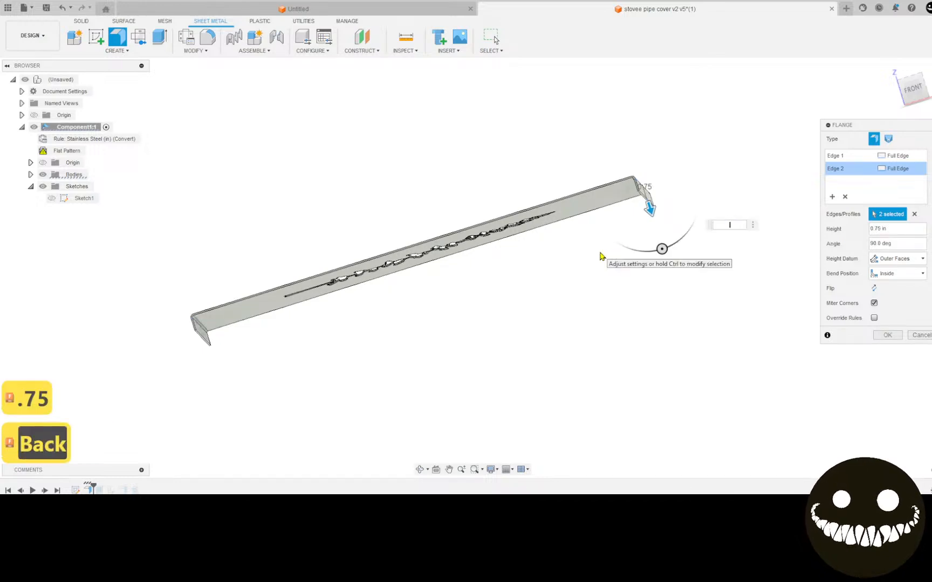
text(1)
shift+middle_drag(593, 256, 801, 321)
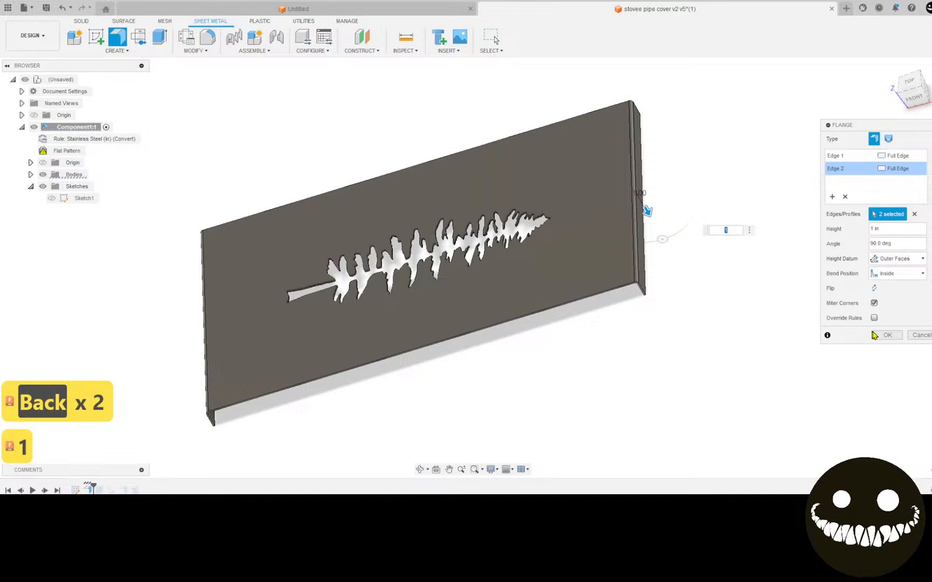
click(887, 335)
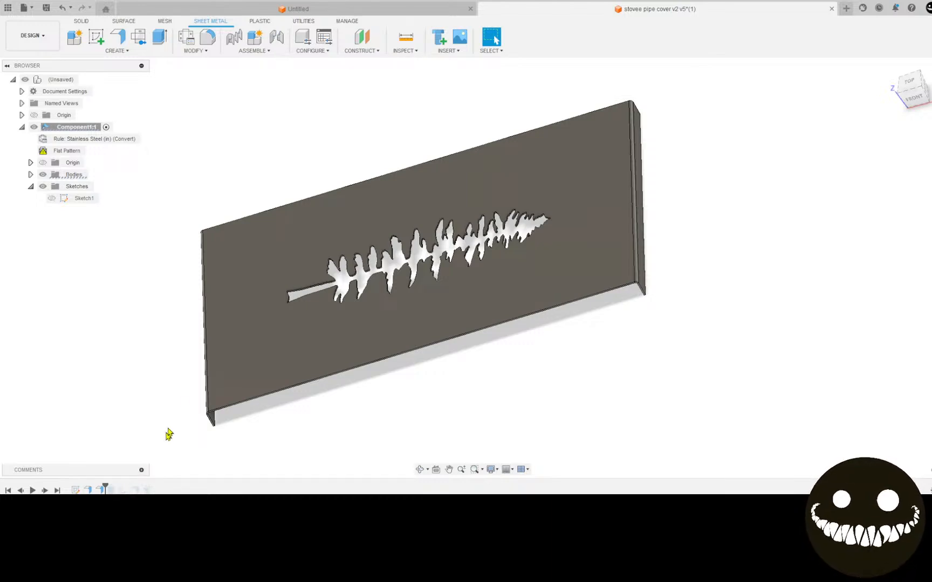
Delete the original Extrude1 feature together with the old sheet metal features that depend on it
scroll(173, 374, down, 1)
mouse_move(174, 373)
shift+middle_down()
mouse_move(146, 372)
mouse_move(169, 369)
mouse_move(167, 386)
shift+middle_up()
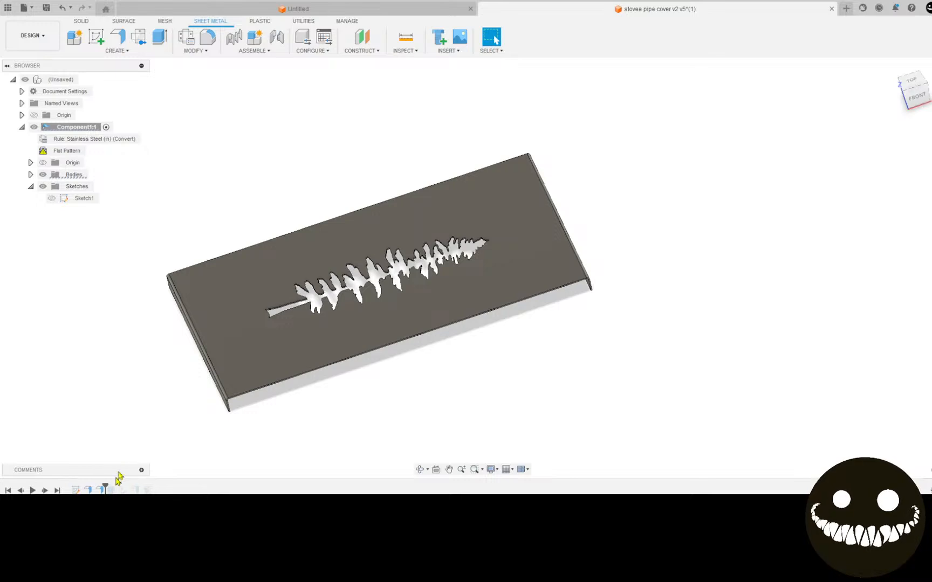
mouse_move(67, 307)
shift+middle_down()
mouse_move(54, 287)
mouse_move(62, 302)
shift+middle_up()
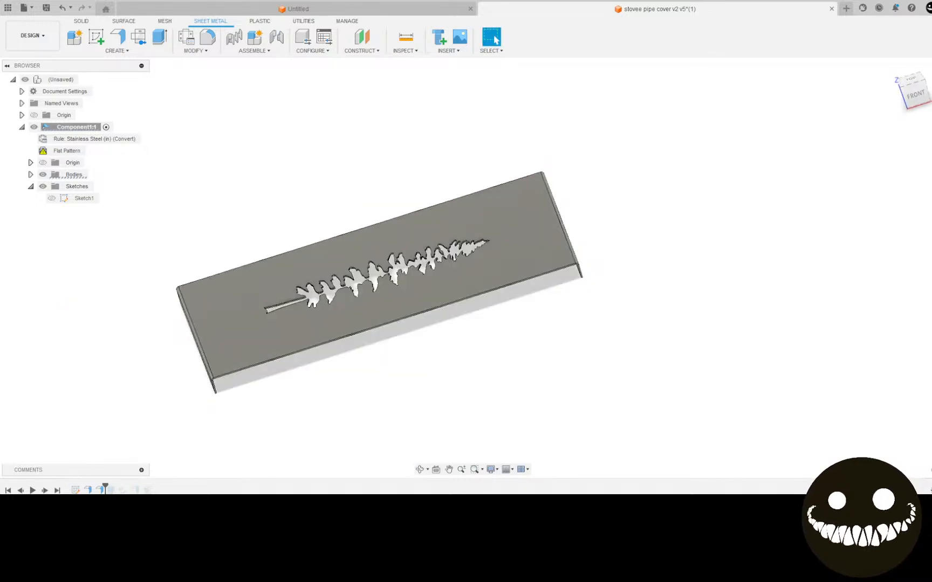
right_click(106, 489)
key(Escape)
right_click(106, 489)
key(Escape)
click(126, 458)
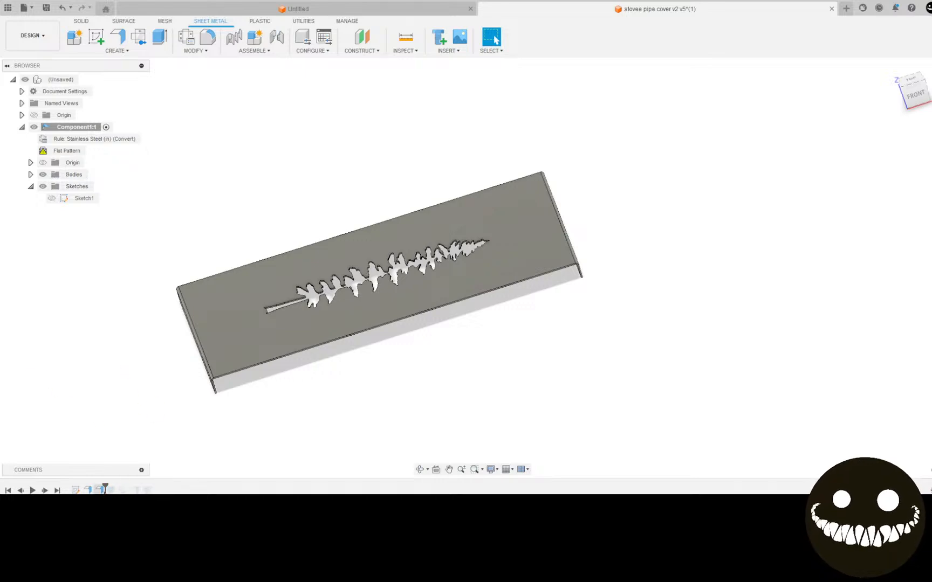
right_click(110, 490)
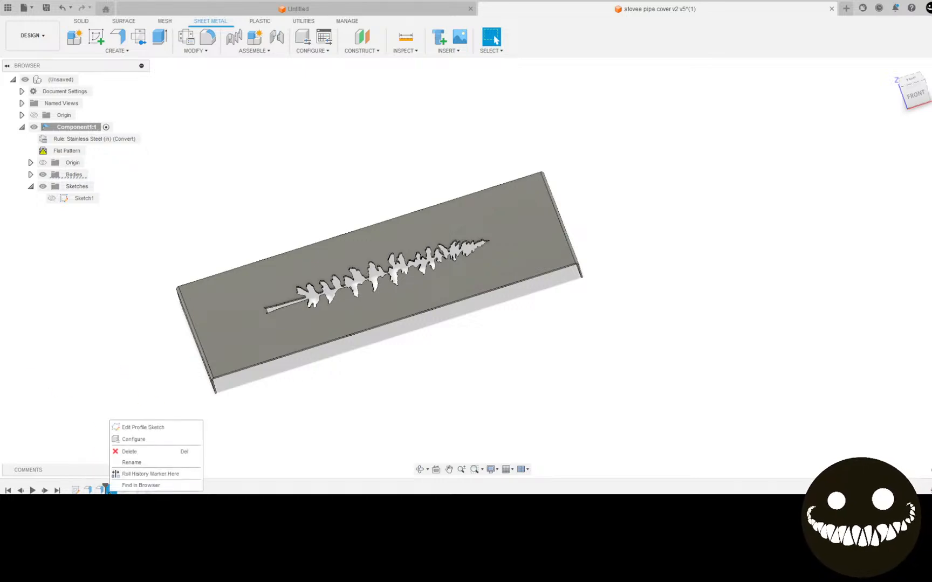
click(140, 453)
click(436, 272)
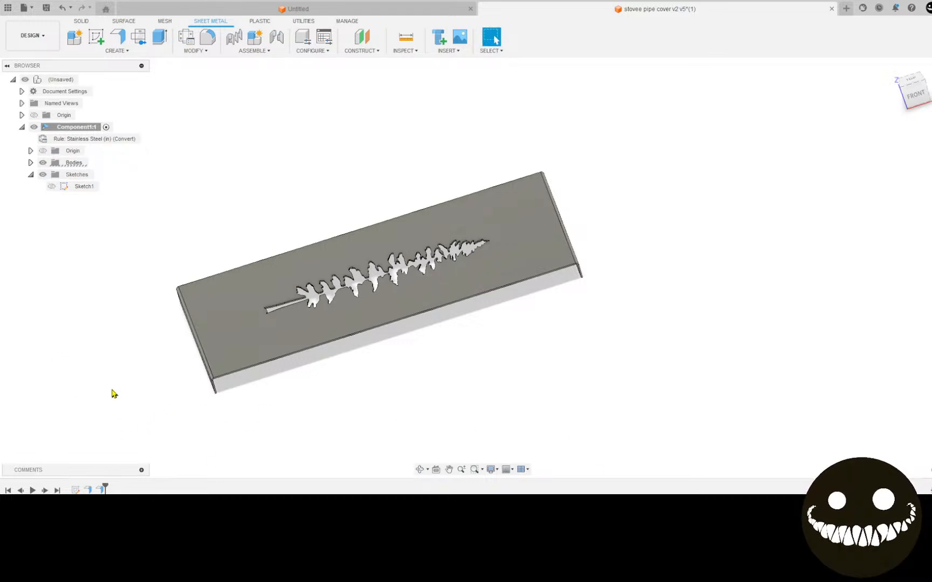
Unfold all bends of the cover, keeping the main face with the tree cutout stationary
mouse_move(191, 376)
shift+middle_down()
mouse_move(216, 358)
mouse_move(192, 352)
mouse_move(178, 363)
shift+middle_up()
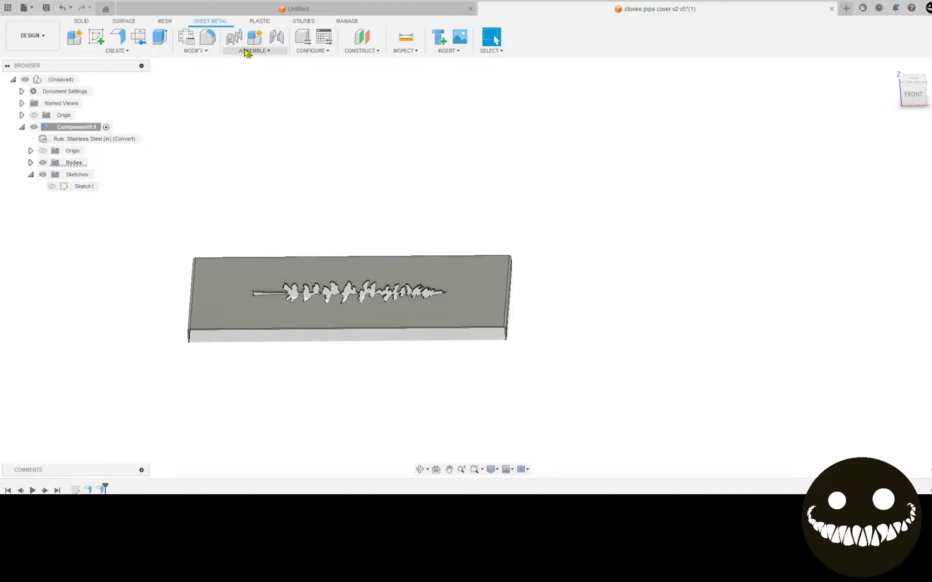
click(192, 52)
click(193, 62)
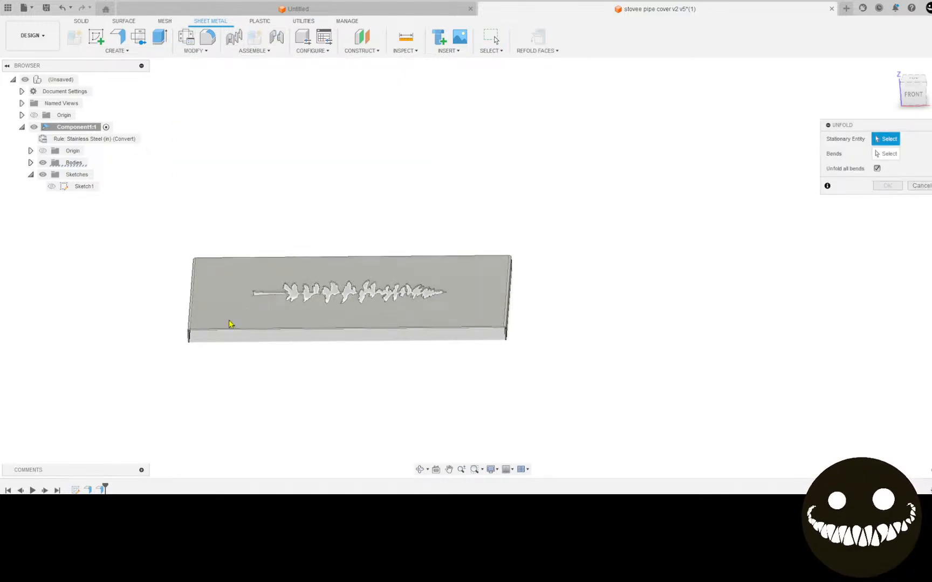
click(229, 324)
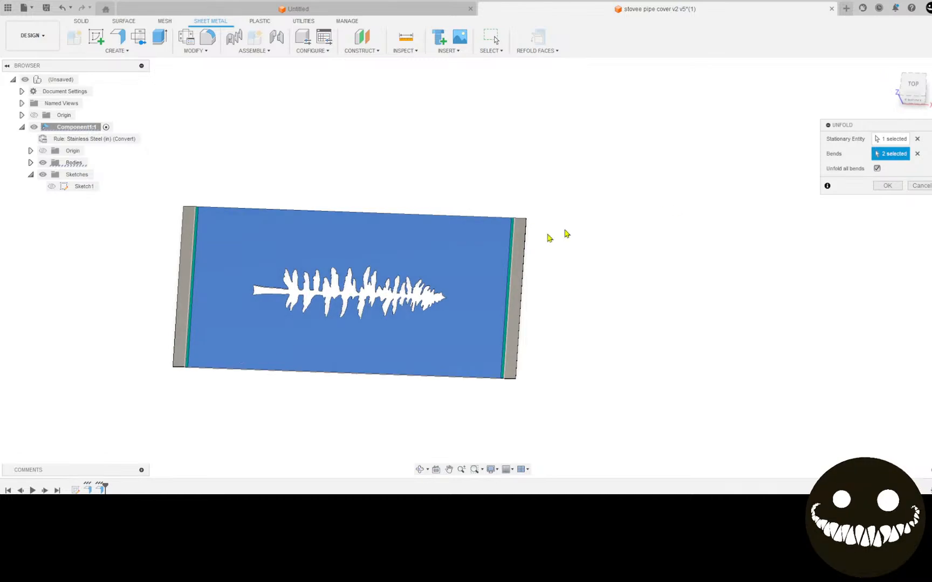
click(886, 186)
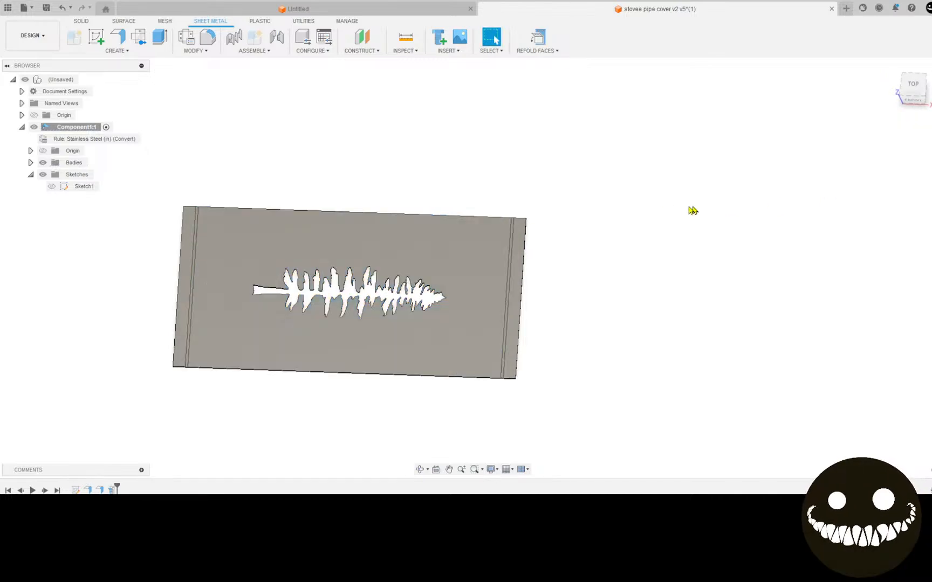
Start a new sketch on the main face of the unfolded cover, viewed from the top
click(911, 84)
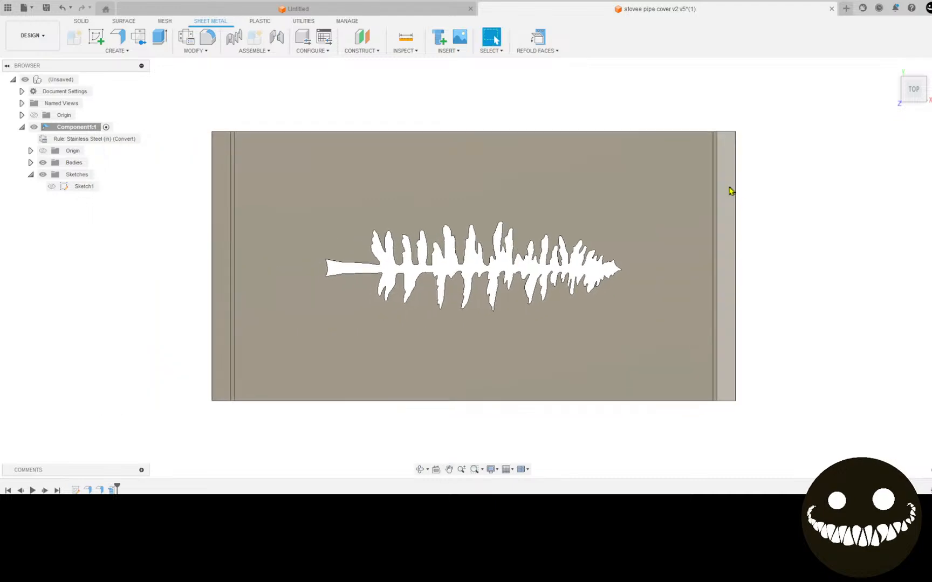
scroll(722, 193, up, 2)
middle_drag(703, 204, 793, 177)
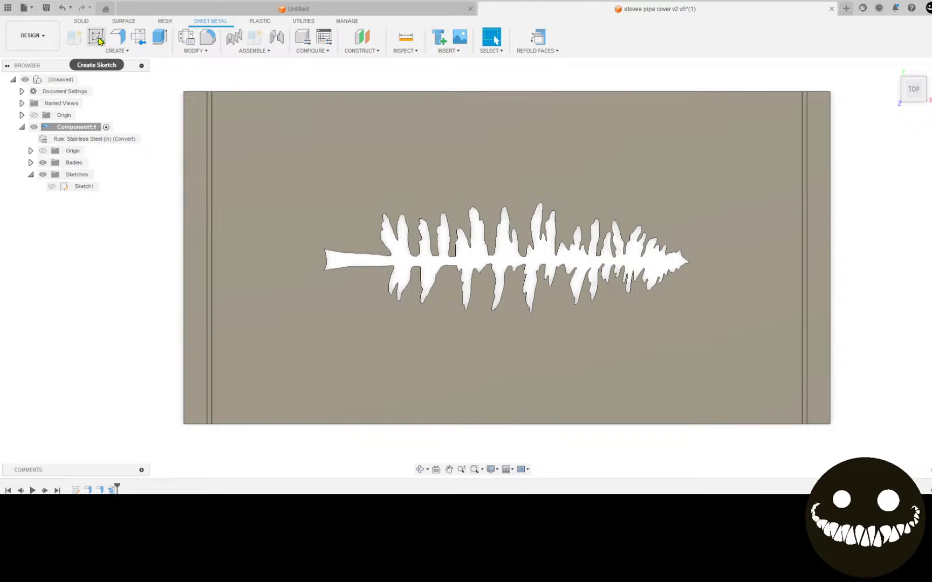
click(96, 37)
click(234, 232)
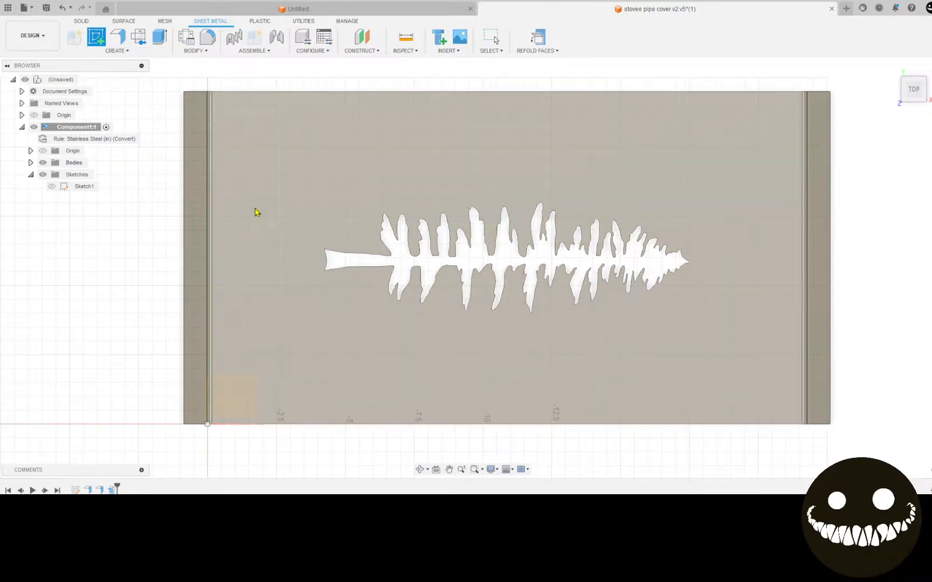
Project the two narrow bend faces, one near each short end of the unfolded cover, into the sketch
scroll(258, 215, down, 5)
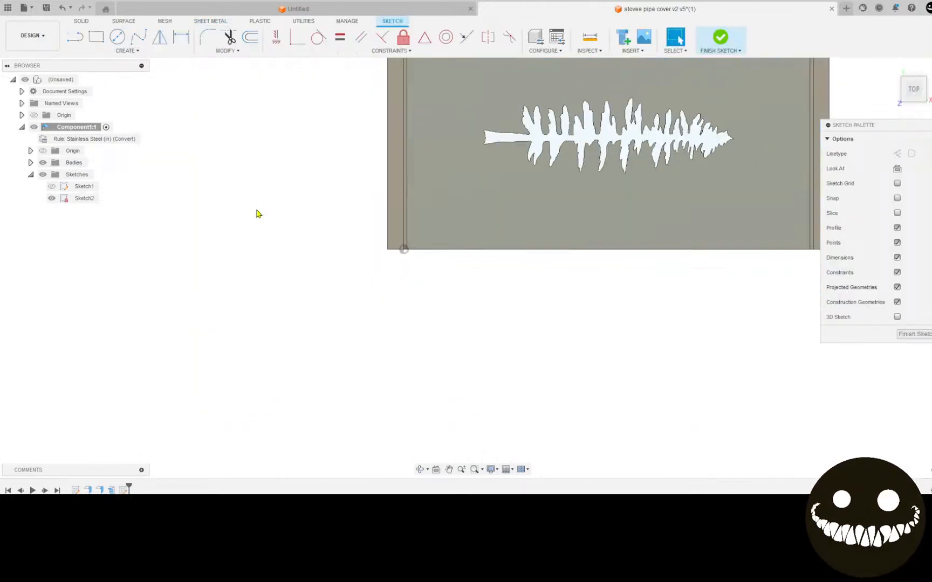
middle_drag(252, 230, 54, 387)
scroll(167, 287, up, 3)
key(p)
scroll(125, 298, up, 2)
click(123, 298)
scroll(207, 298, down, 2)
middle_drag(544, 304, 312, 266)
scroll(430, 285, up, 3)
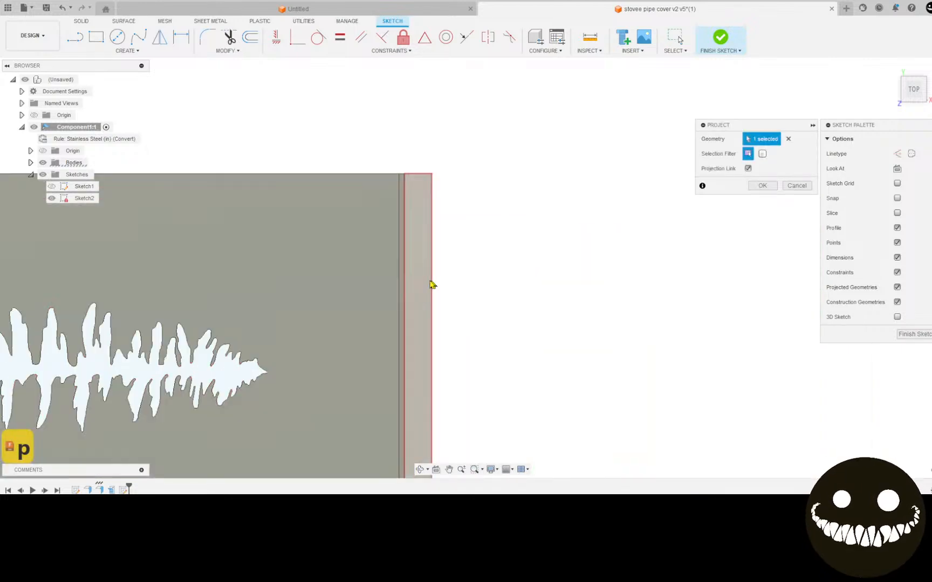
click(402, 295)
scroll(533, 264, down, 5)
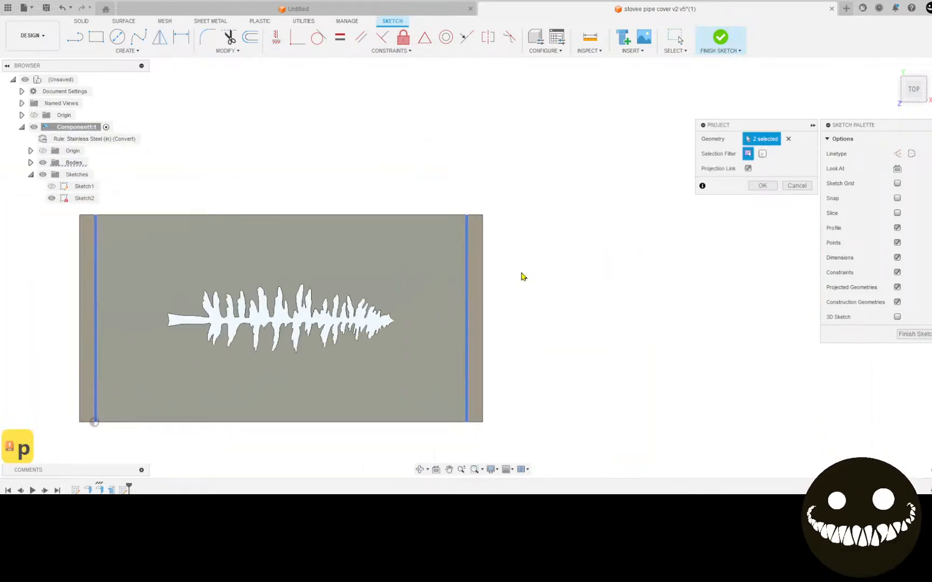
click(762, 185)
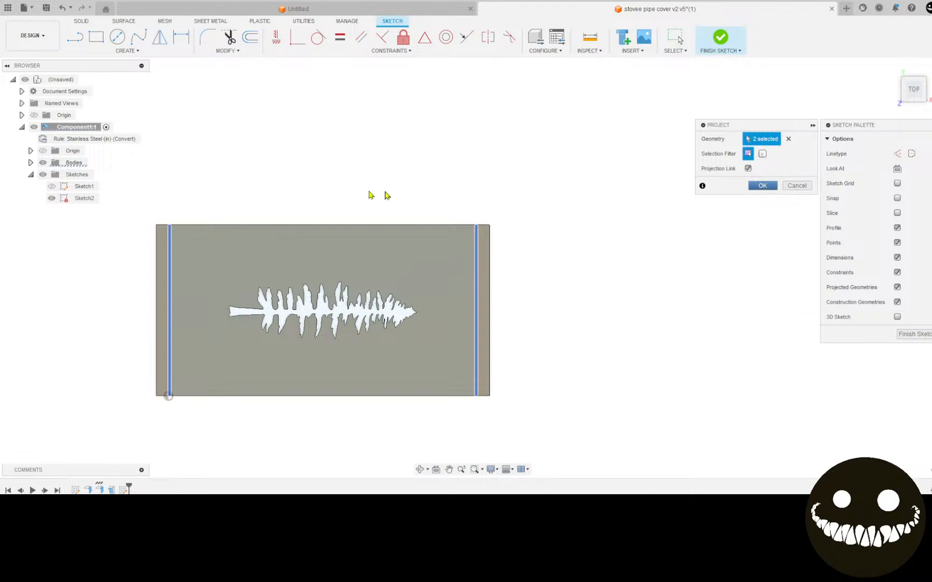
click(75, 37)
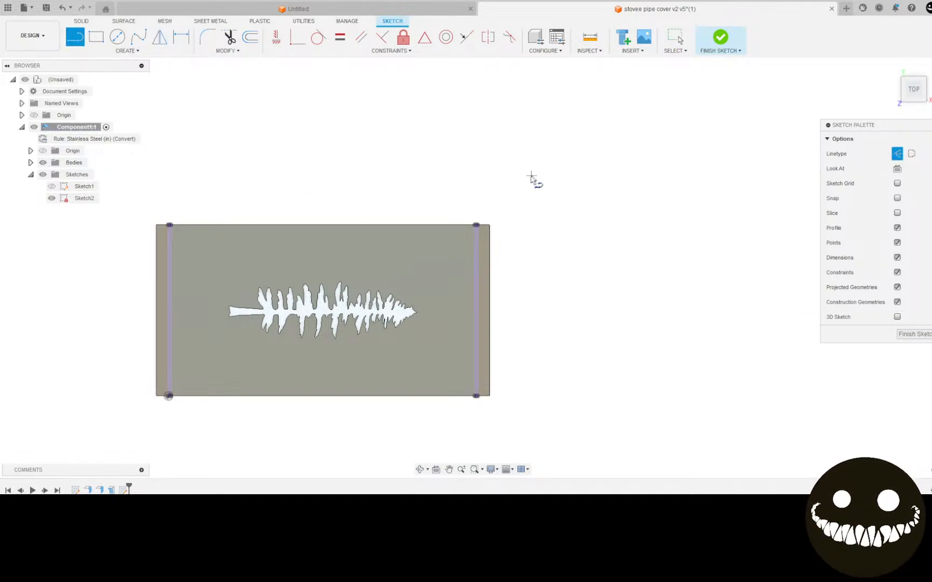
scroll(476, 226, up, 10)
click(455, 242)
scroll(449, 302, down, 3)
middle_drag(454, 323, 387, 111)
scroll(397, 208, down, 4)
middle_drag(399, 397, 387, 142)
middle_drag(372, 342, 354, 294)
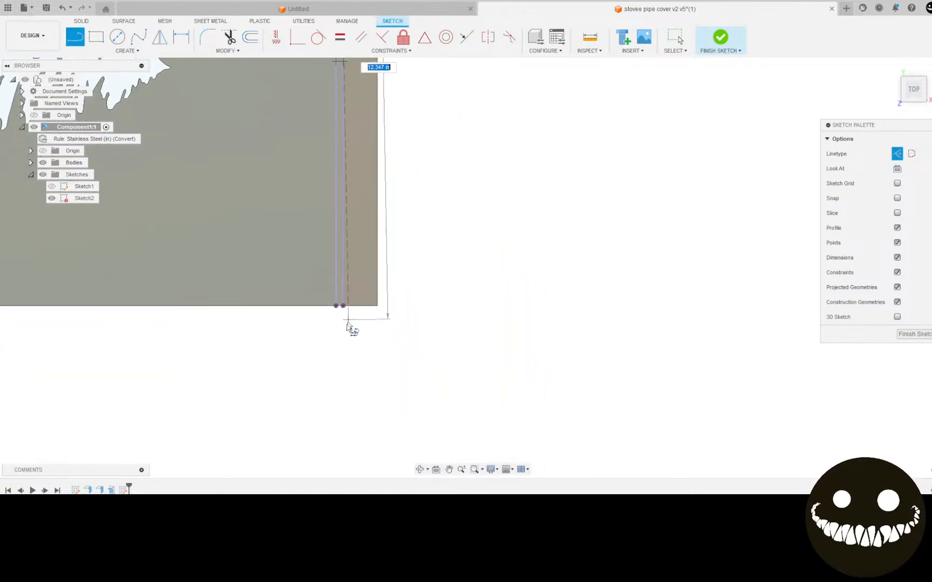
scroll(352, 314, up, 2)
click(339, 295)
scroll(339, 296, down, 5)
middle_drag(320, 186, 337, 479)
key(Escape)
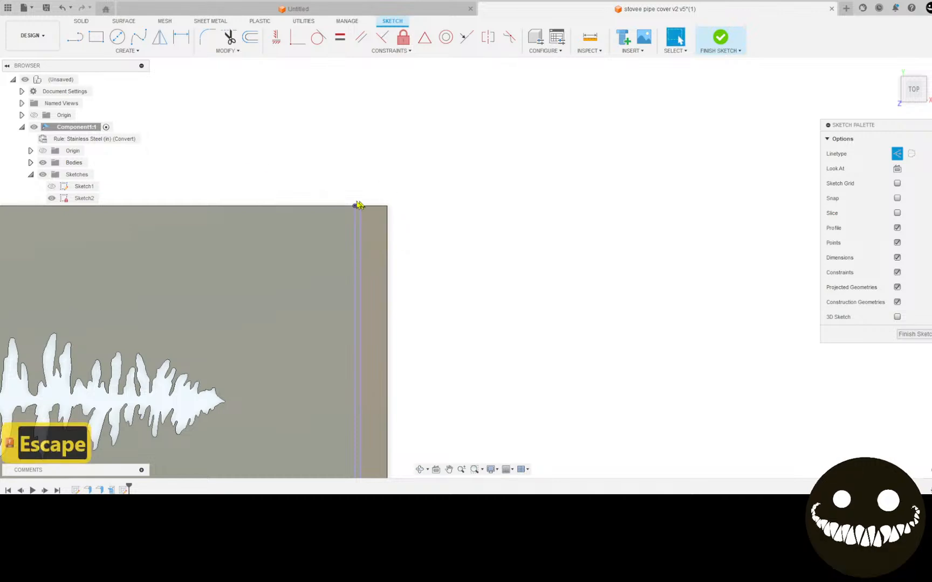
Anchor a center rectangle at the middle of the bend strip beyond the tree's tip, midway between its two bend lines
click(96, 38)
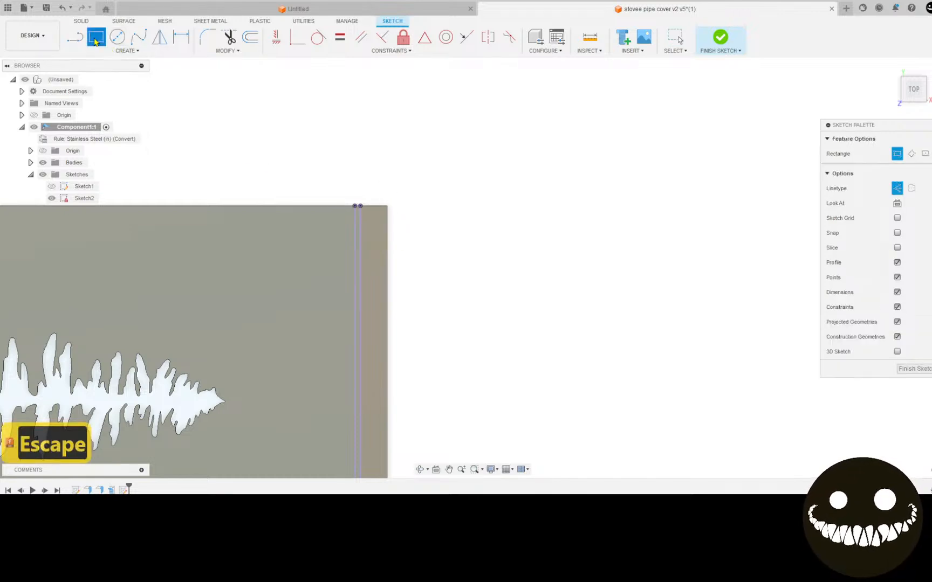
click(929, 156)
middle_drag(583, 316, 536, 165)
scroll(347, 115, up, 2)
middle_drag(315, 331, 324, 203)
scroll(312, 378, up, 3)
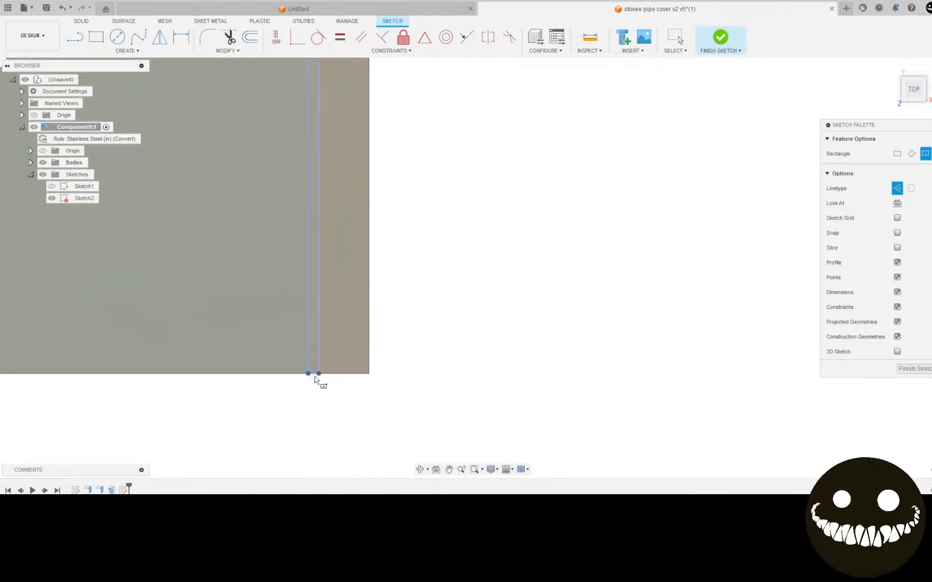
scroll(317, 376, down, 3)
scroll(317, 375, up, 2)
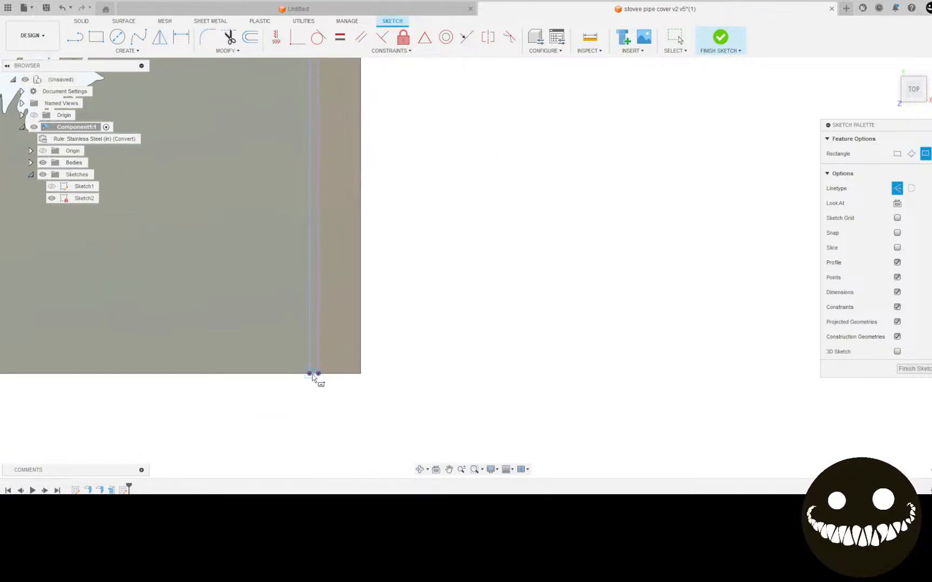
scroll(314, 377, up, 2)
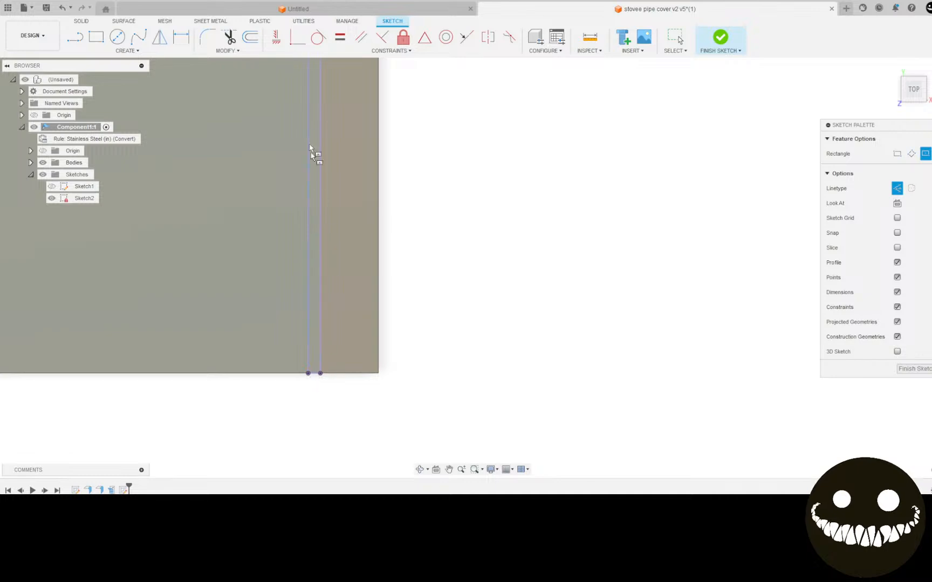
scroll(322, 101, down, 2)
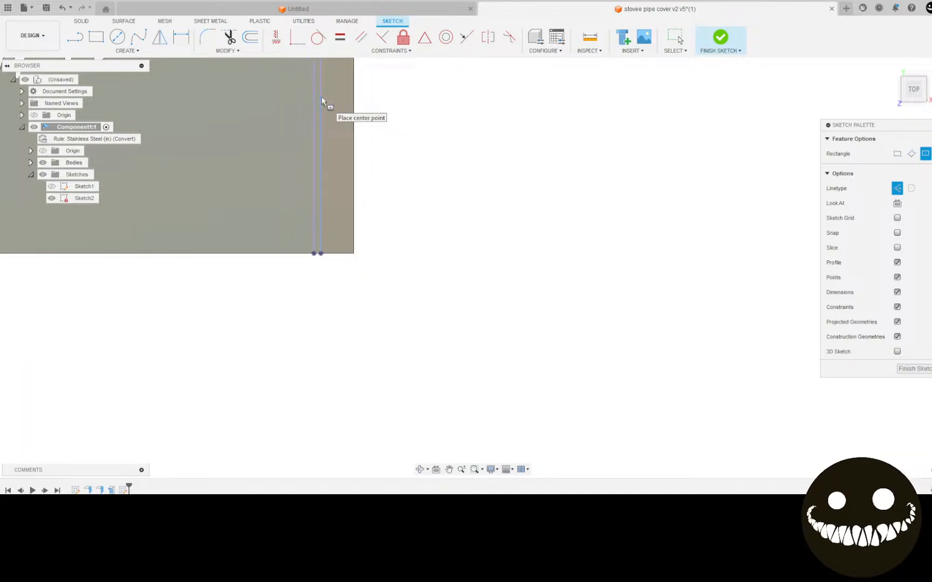
mouse_move(321, 74)
middle_down()
mouse_move(308, 235)
mouse_move(309, 226)
middle_up()
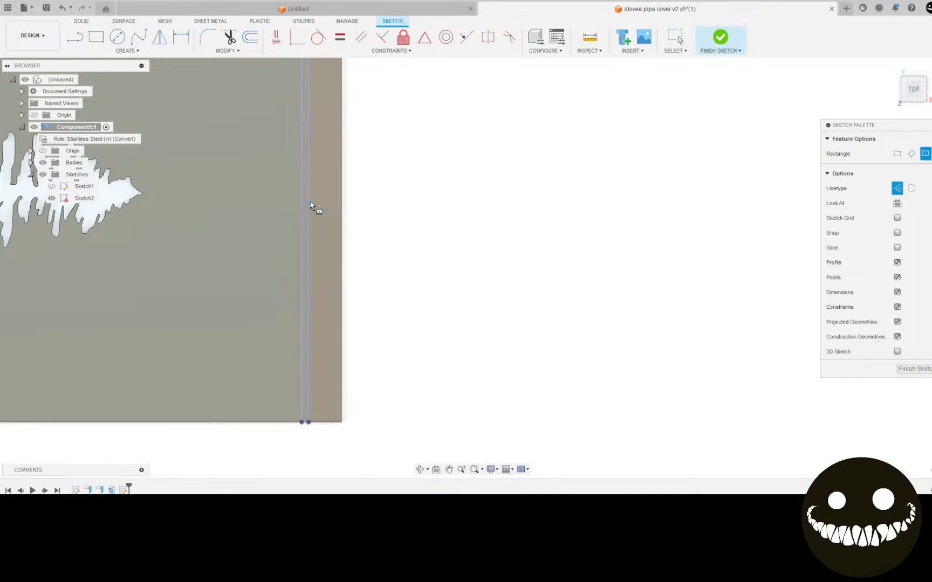
scroll(307, 190, up, 3)
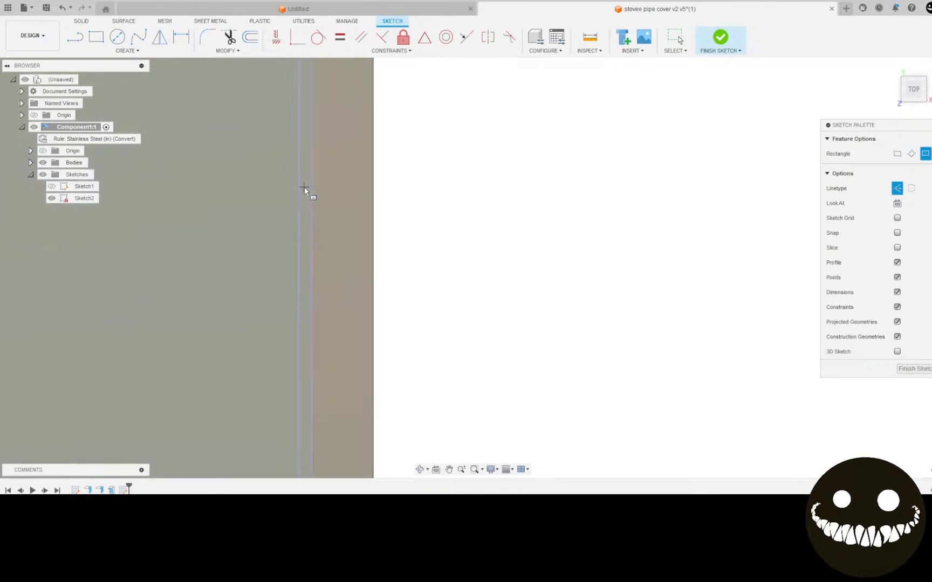
scroll(306, 191, up, 1)
scroll(307, 191, down, 3)
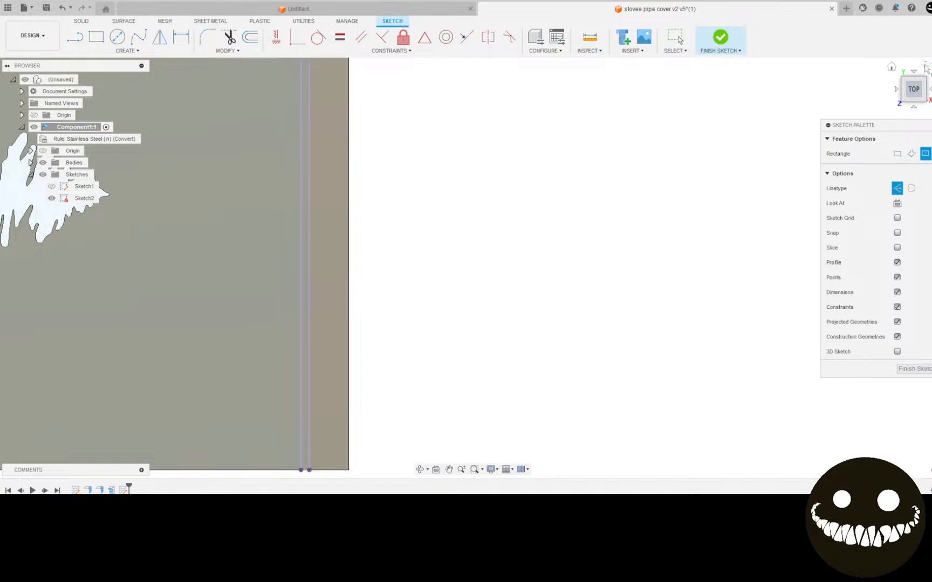
click(925, 70)
middle_drag(513, 350, 490, 232)
scroll(490, 232, up, 2)
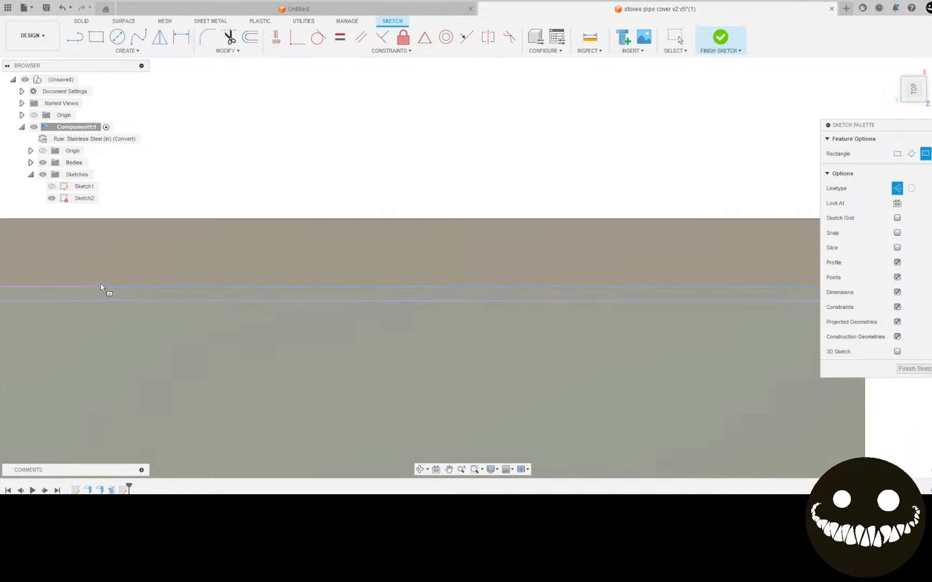
scroll(100, 284, down, 4)
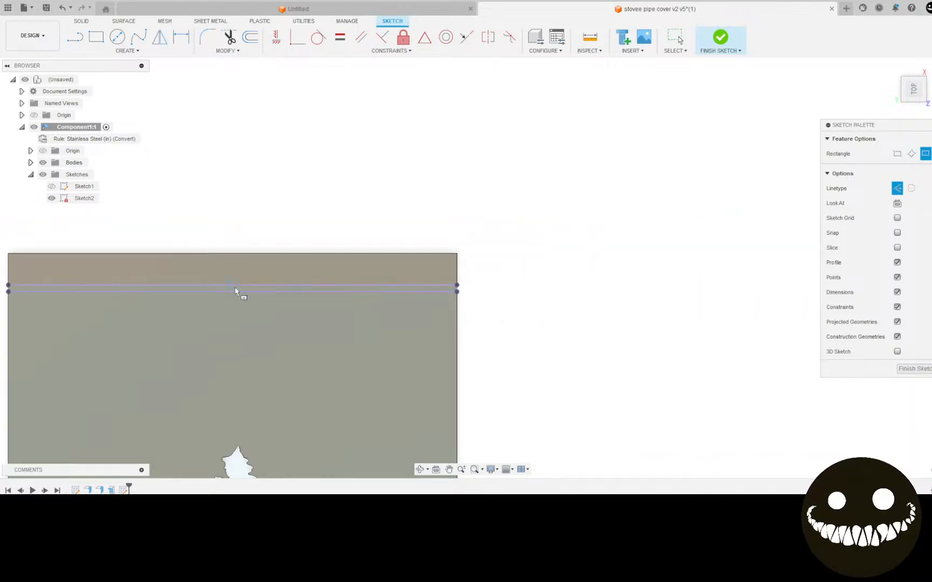
scroll(228, 290, up, 2)
scroll(226, 293, up, 2)
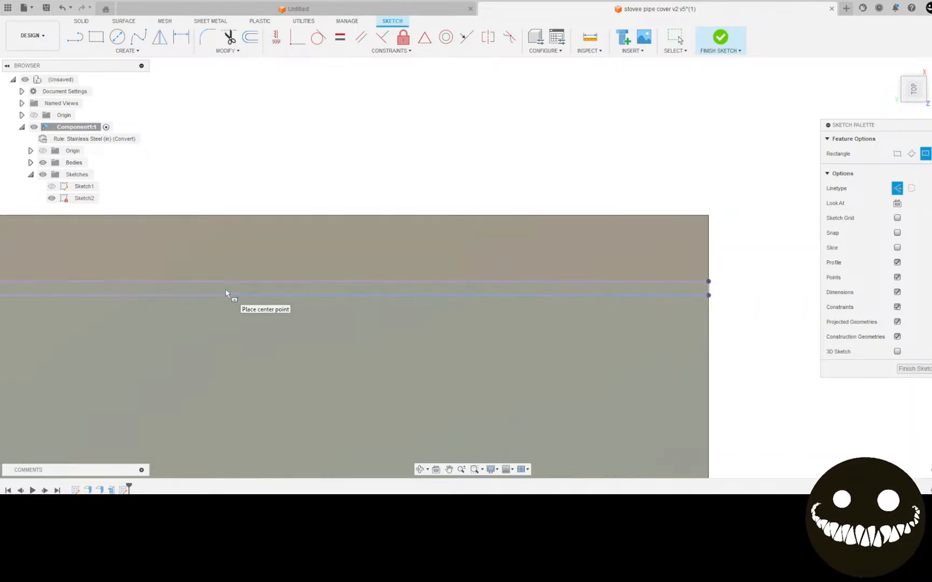
scroll(226, 292, up, 2)
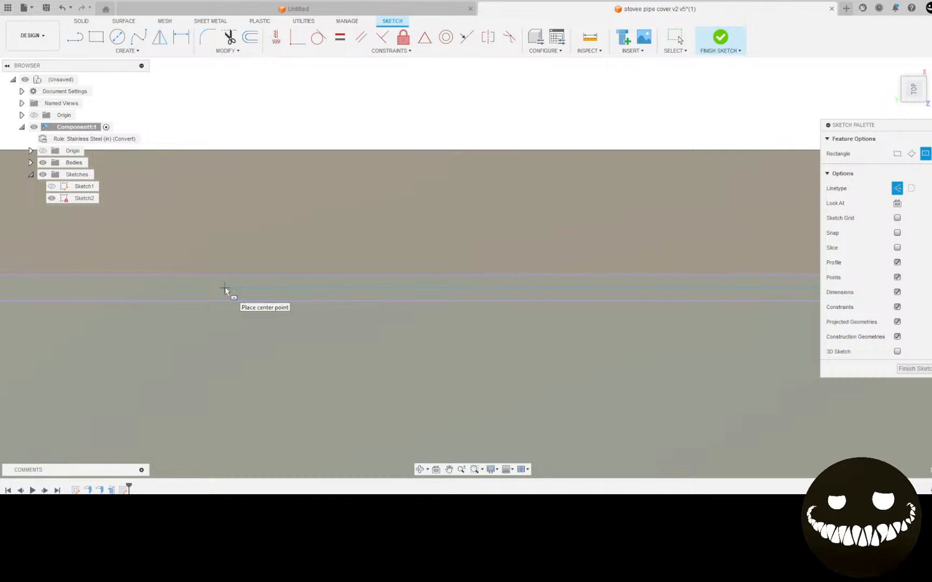
scroll(227, 280, down, 3)
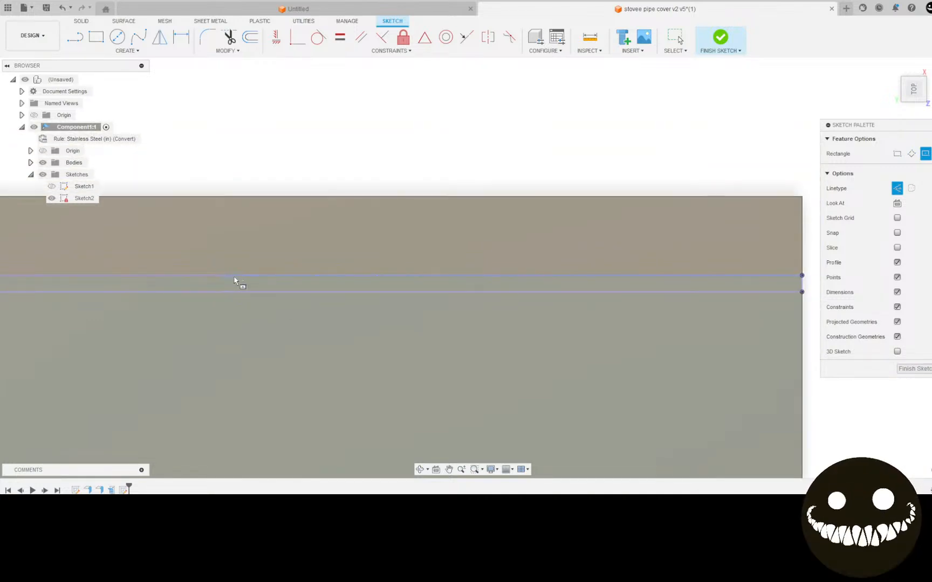
scroll(216, 286, up, 2)
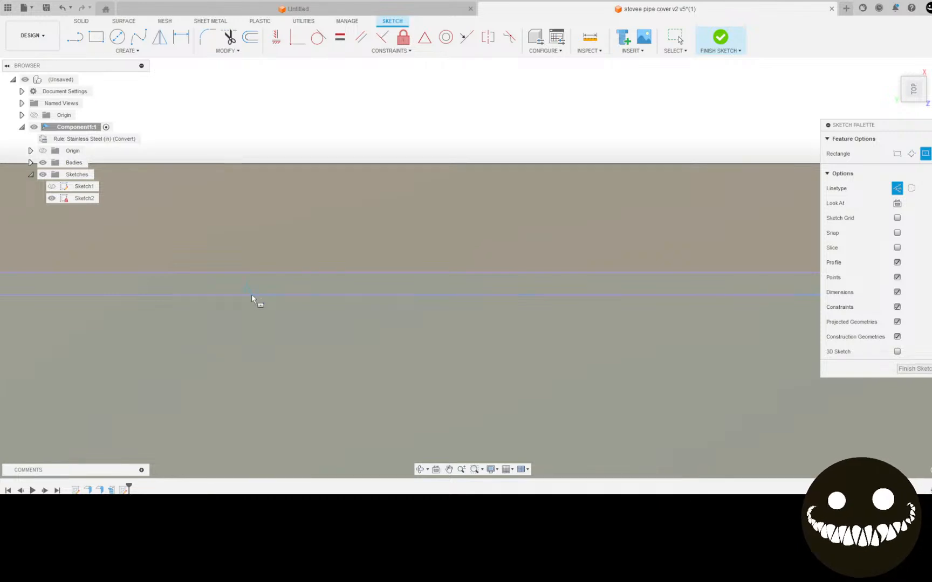
scroll(251, 294, down, 2)
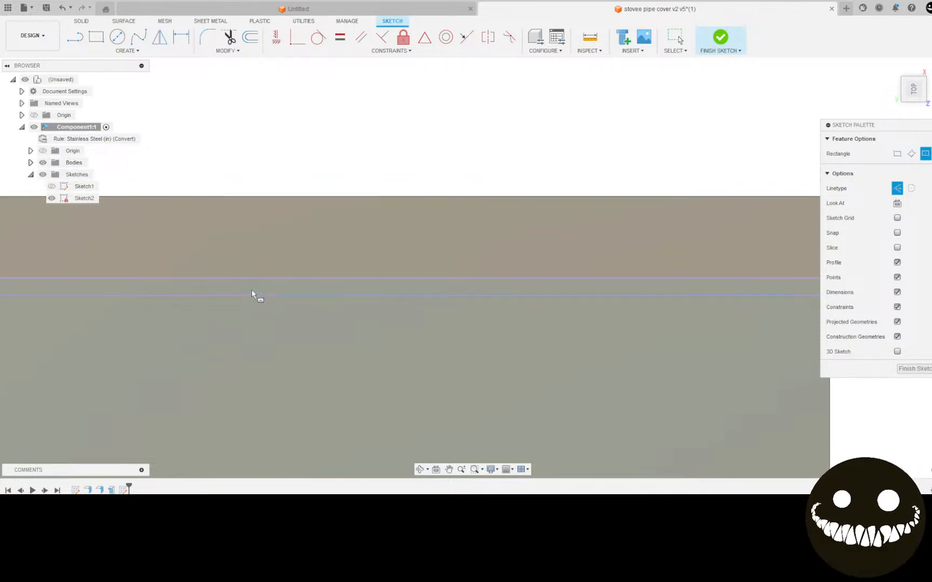
scroll(257, 290, down, 1)
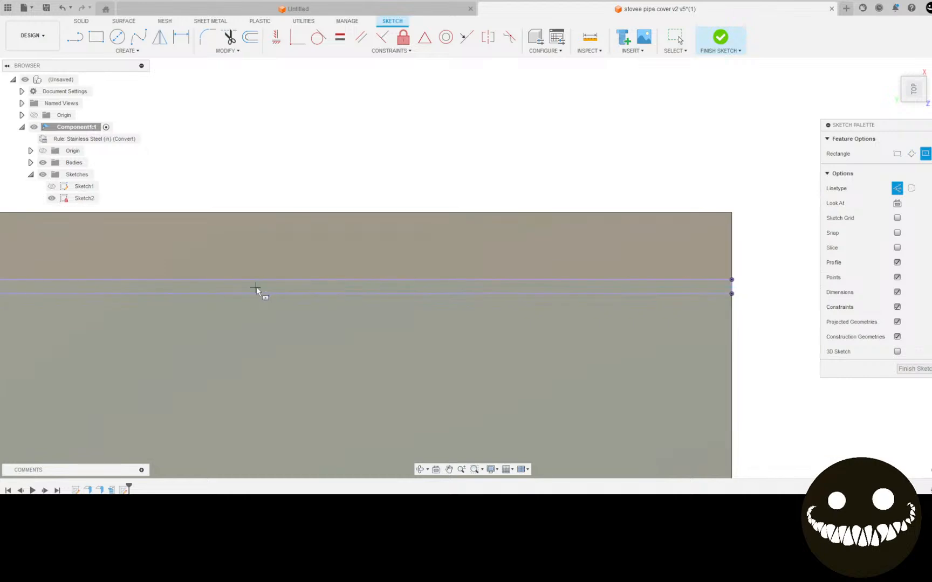
scroll(256, 290, up, 1)
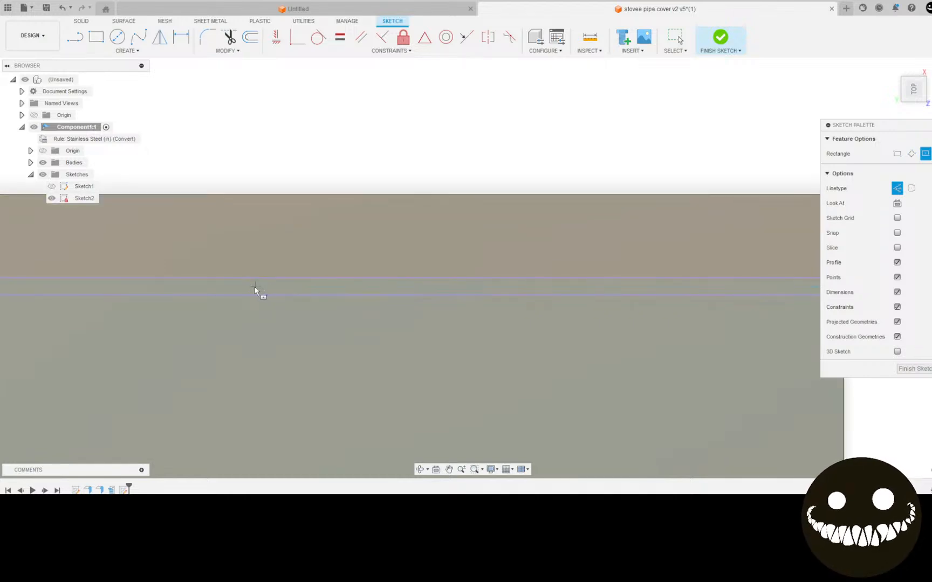
click(256, 287)
Complete the rectangle as a long thin slot within the bend strip, ending short of both edges of the sheet
scroll(278, 288, down, 2)
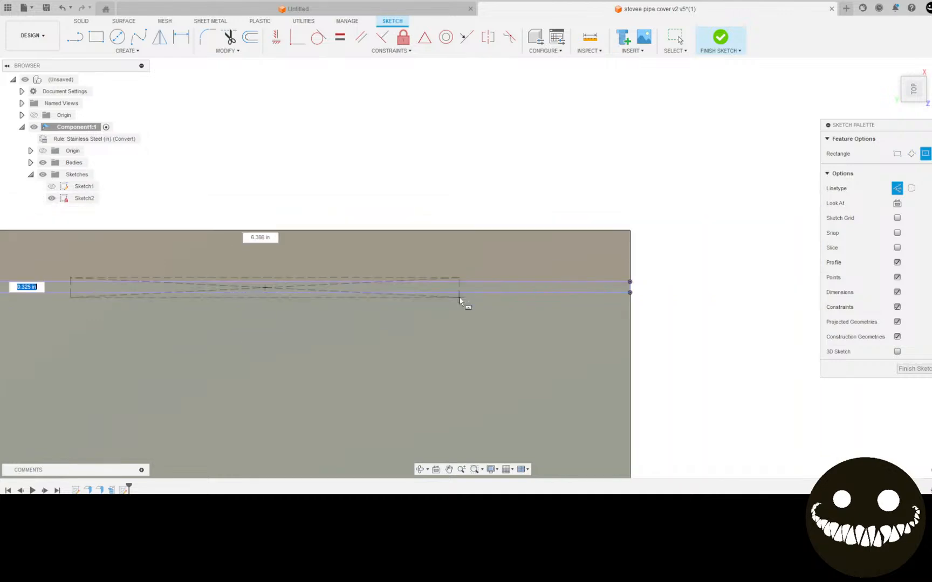
scroll(631, 298, up, 1)
scroll(631, 296, down, 1)
scroll(628, 291, up, 1)
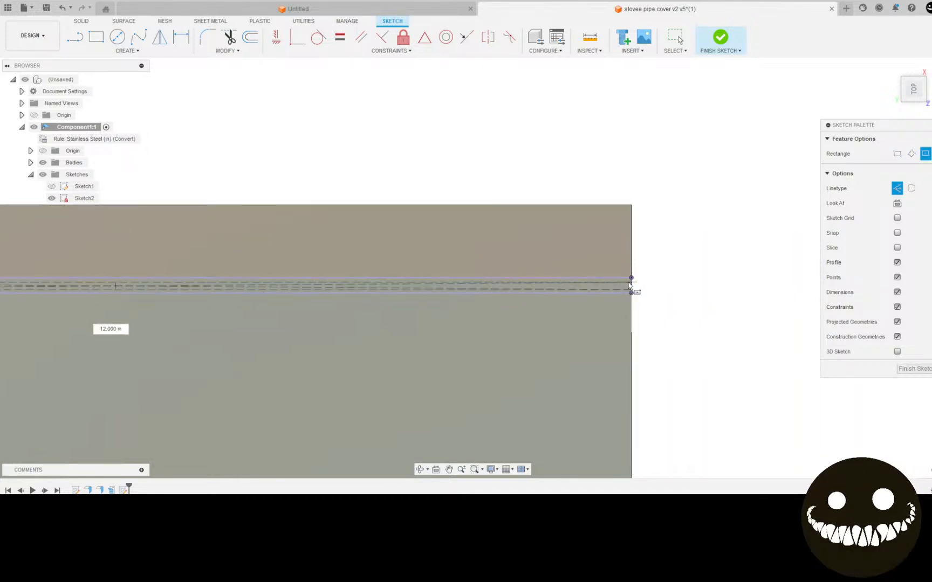
click(897, 188)
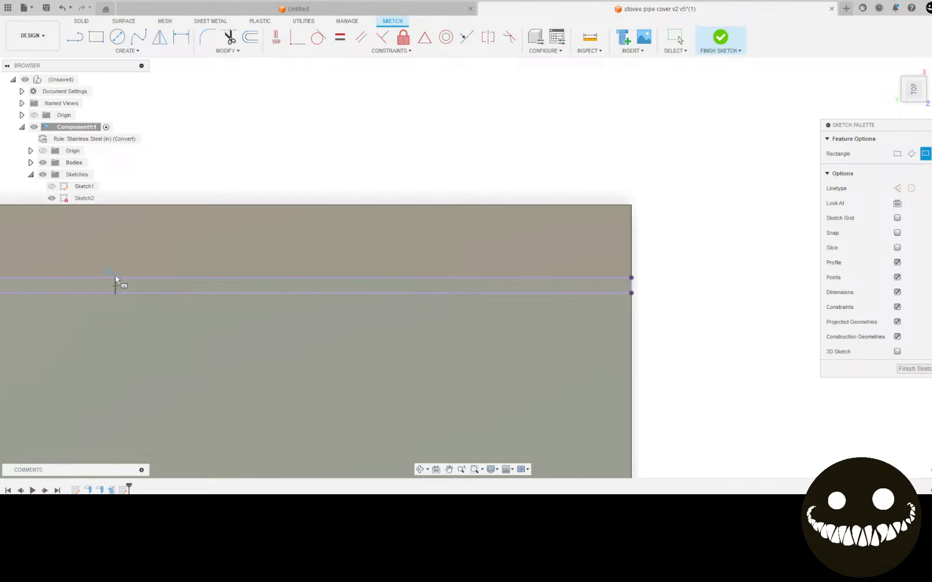
scroll(642, 293, up, 3)
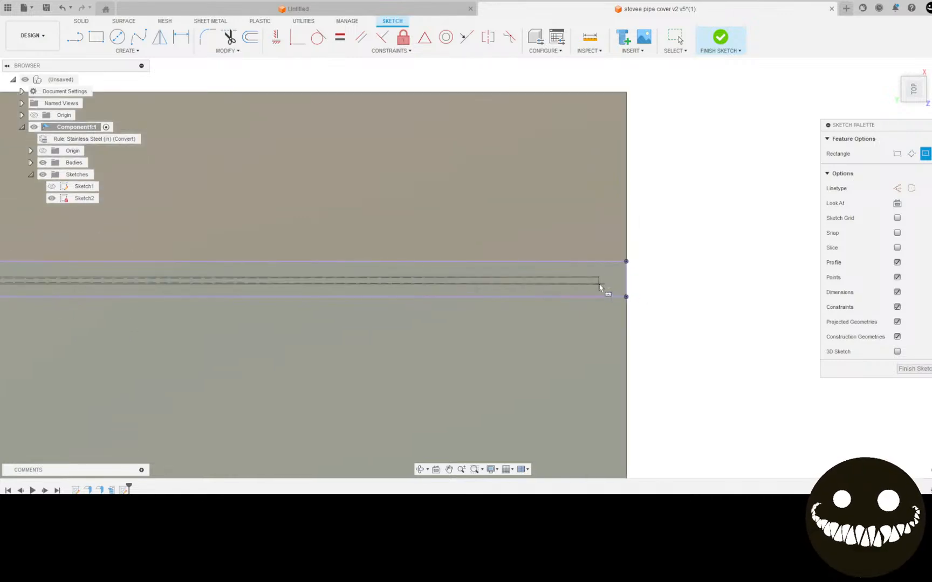
scroll(622, 291, down, 3)
mouse_move(603, 283)
middle_down()
mouse_move(709, 277)
mouse_move(751, 289)
middle_up()
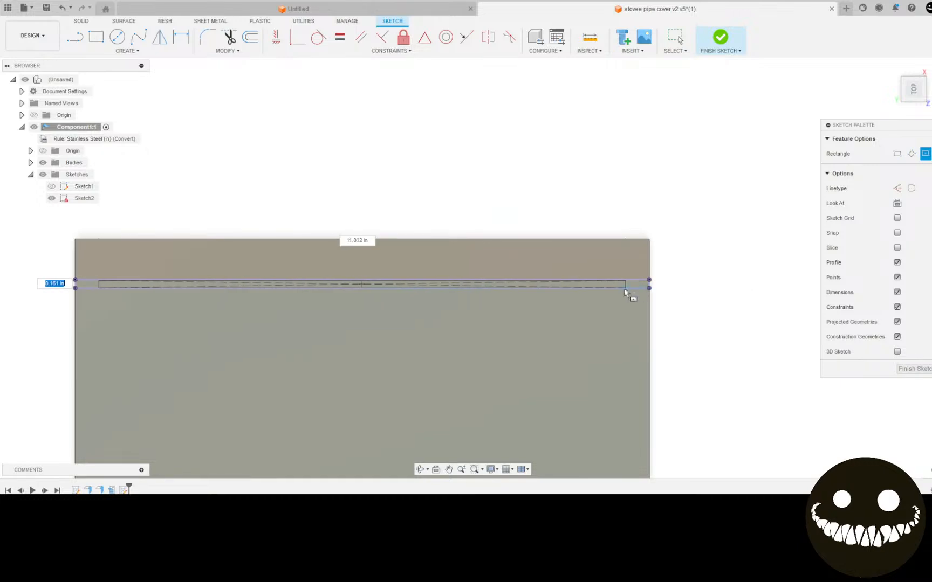
scroll(619, 293, up, 2)
scroll(580, 284, up, 1)
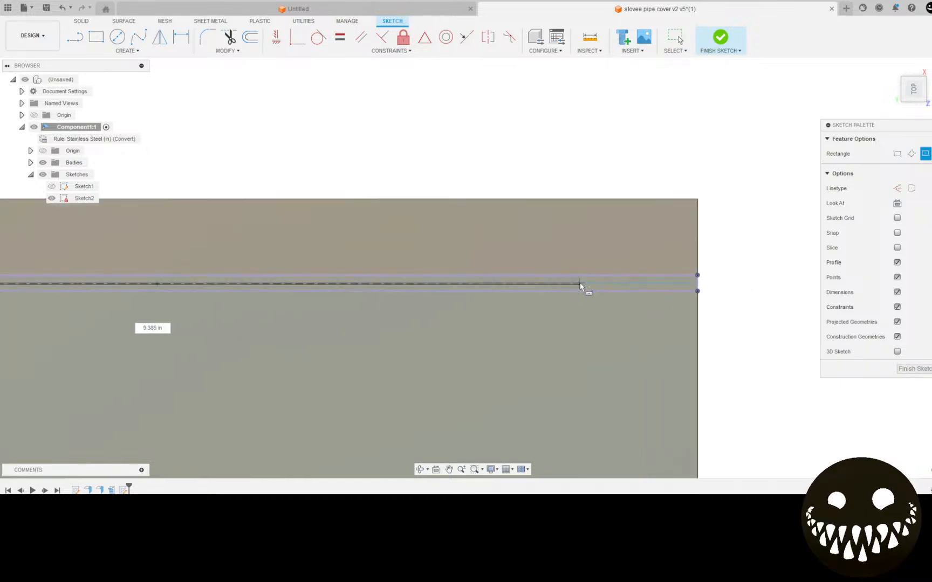
scroll(584, 289, up, 1)
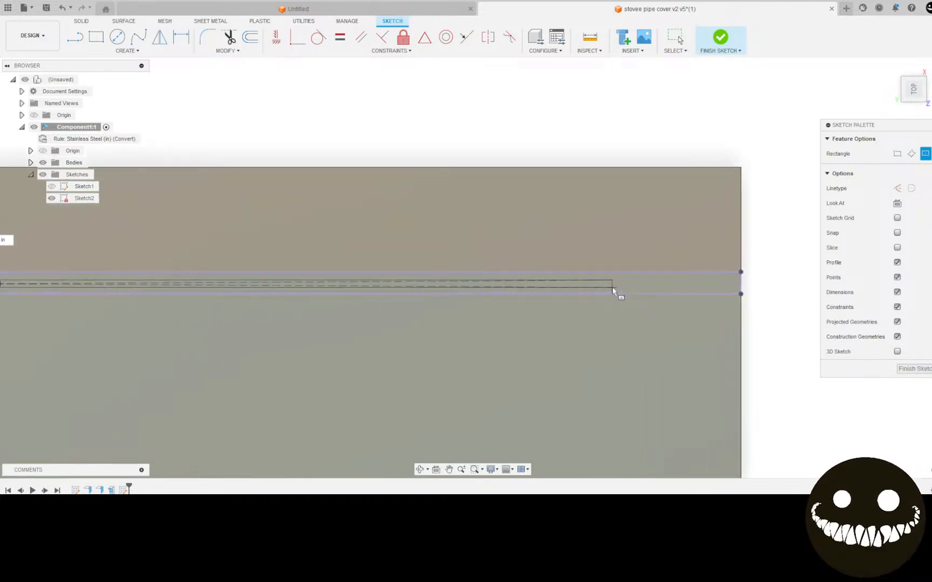
click(608, 285)
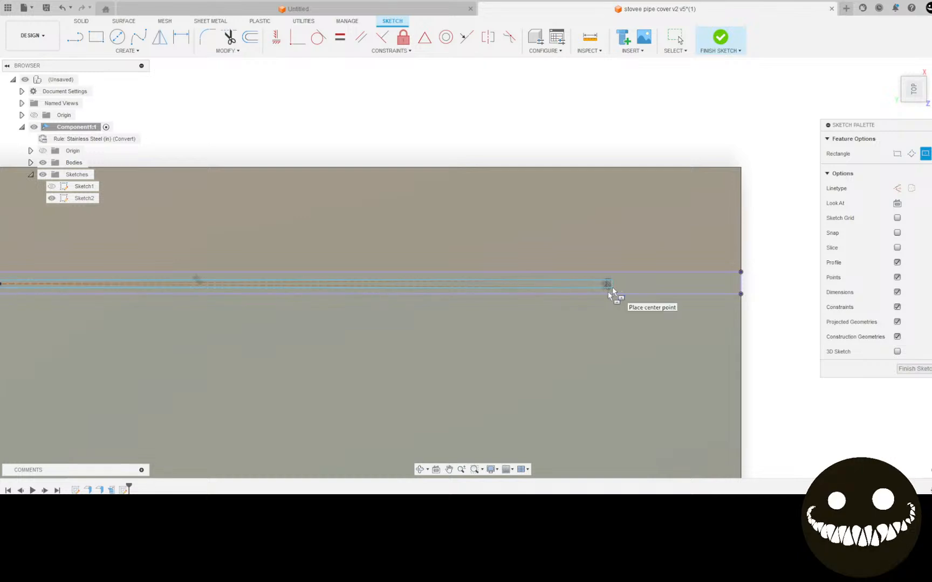
Anchor a center rectangle at the middle of the bend strip below the tree's trunk, midway between its two bend lines
scroll(439, 389, down, 4)
middle_drag(370, 403, 372, 253)
scroll(356, 284, down, 3)
mouse_move(352, 329)
middle_down()
mouse_move(335, 160)
mouse_move(356, 180)
middle_up()
scroll(336, 159, down, 1)
scroll(348, 340, down, 2)
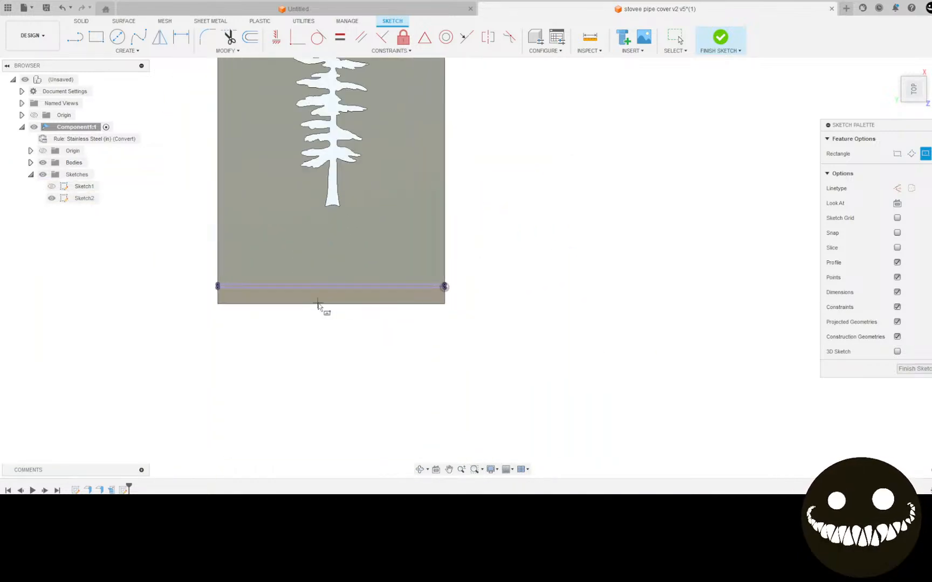
scroll(343, 287, up, 5)
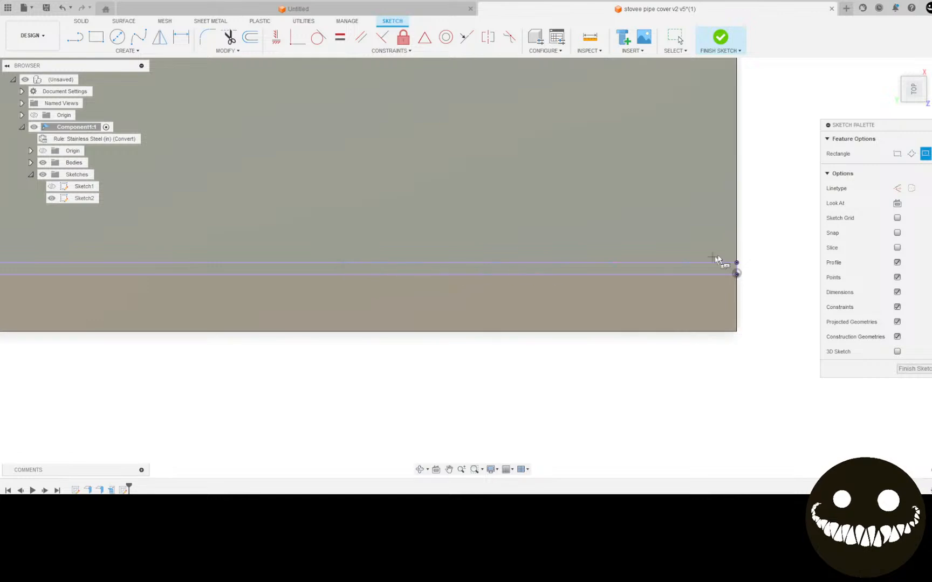
scroll(733, 273, up, 1)
click(737, 273)
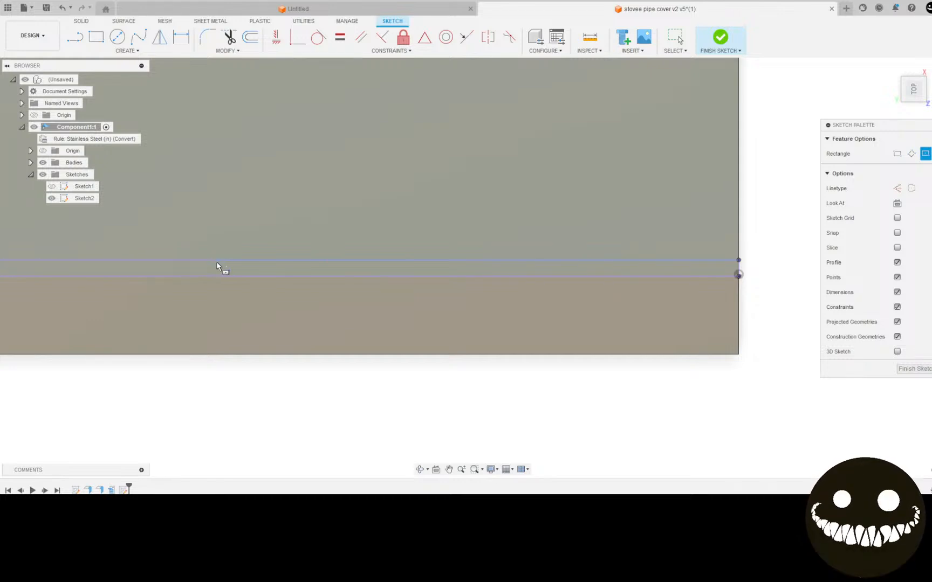
click(189, 265)
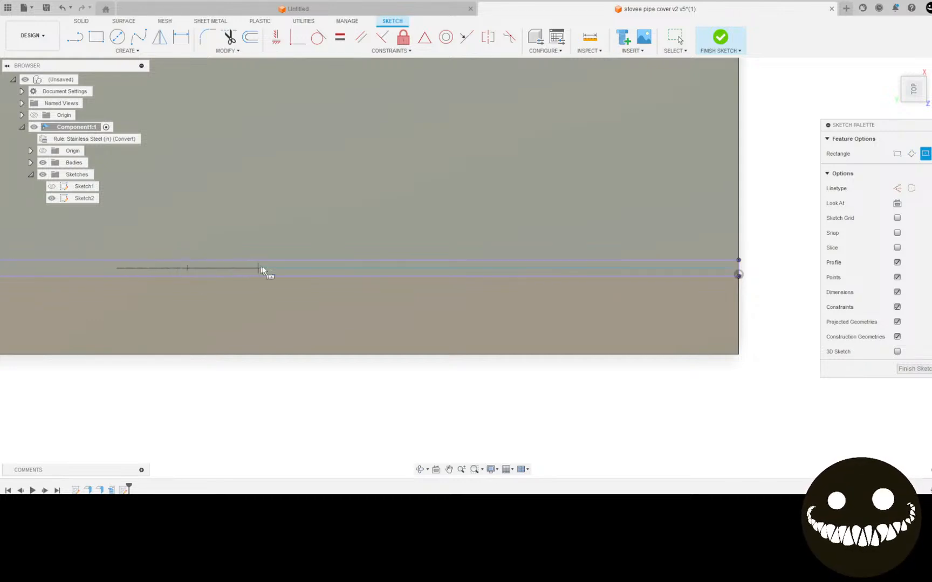
Complete the rectangle as a tall shape inside the sheet's long edges, reaching past the tree's tip but short of the thin slot
scroll(519, 261, down, 4)
scroll(581, 257, down, 2)
middle_drag(632, 193, 516, 474)
mouse_move(506, 162)
middle_down()
mouse_move(423, 485)
mouse_move(424, 471)
middle_up()
scroll(383, 146, up, 3)
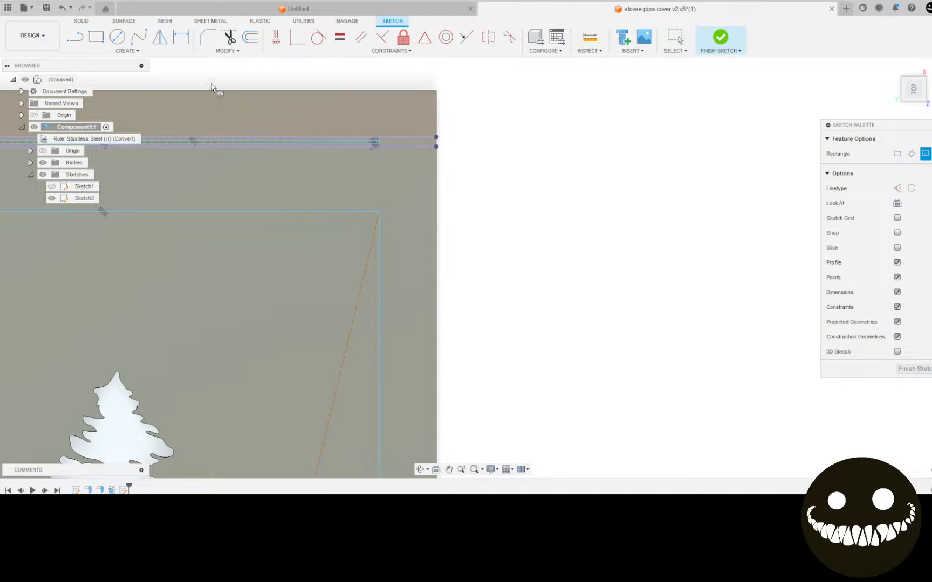
Try an Equal constraint from the tall rectangle's long side to the thin slot's short end, and undo it
click(340, 37)
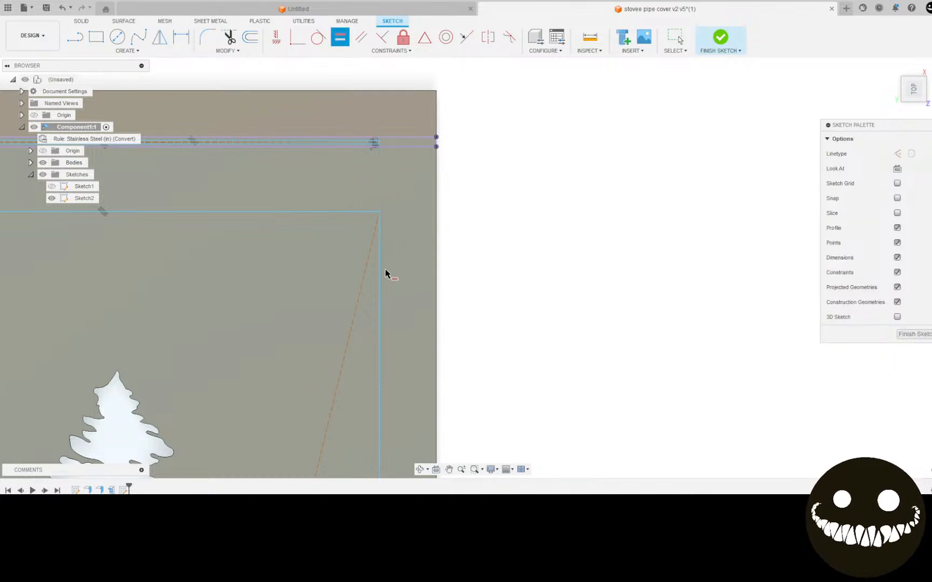
click(381, 258)
scroll(386, 132, up, 2)
scroll(383, 148, up, 3)
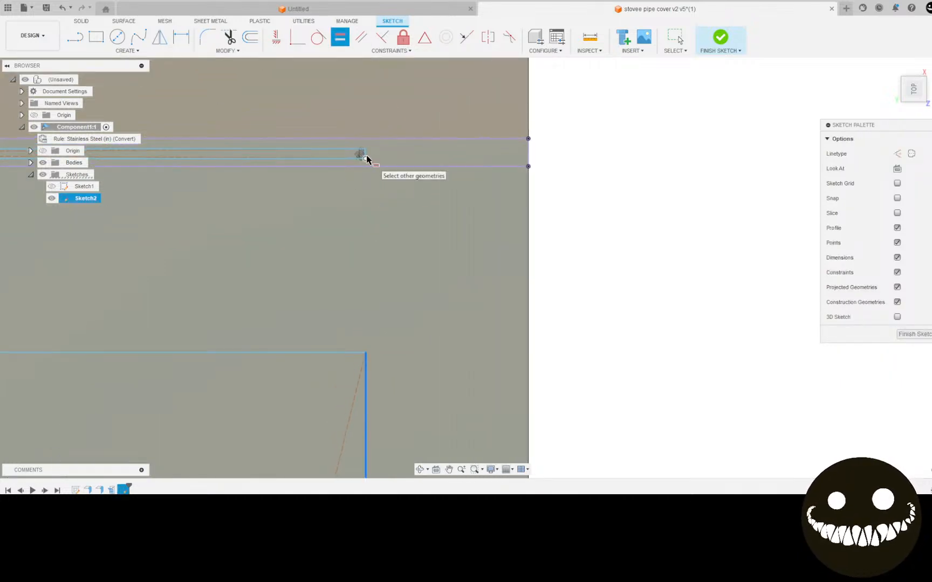
click(365, 155)
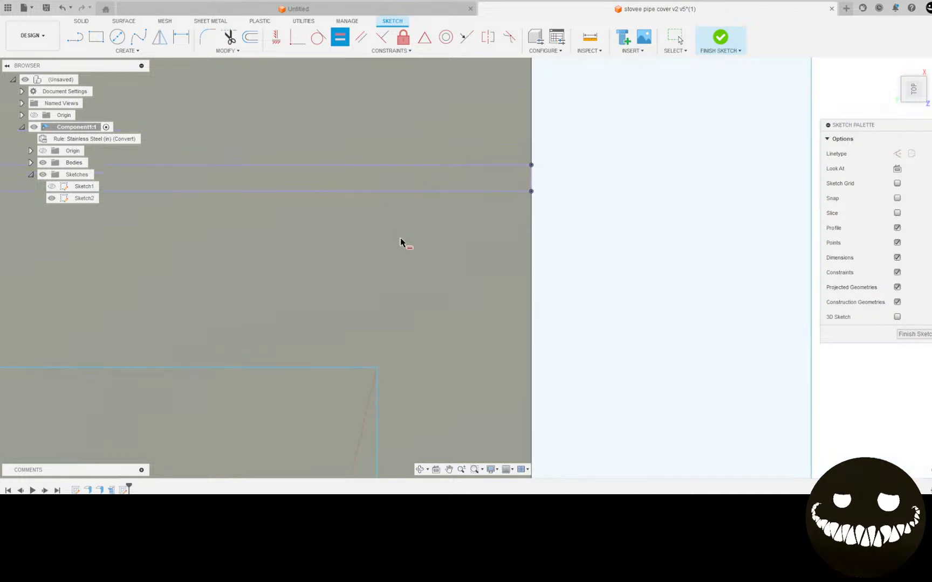
scroll(423, 350, down, 4)
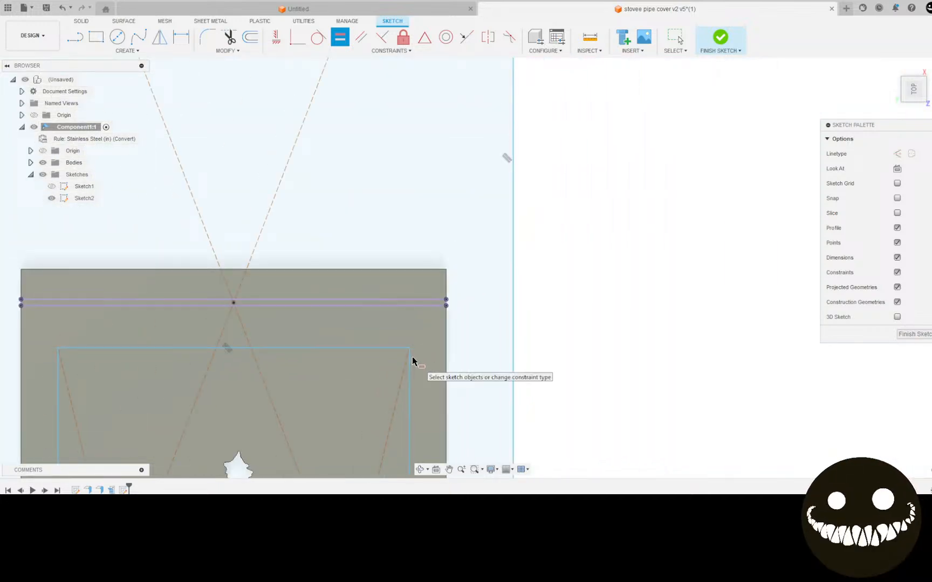
key(ctrl+z)
key(ctrl+z)
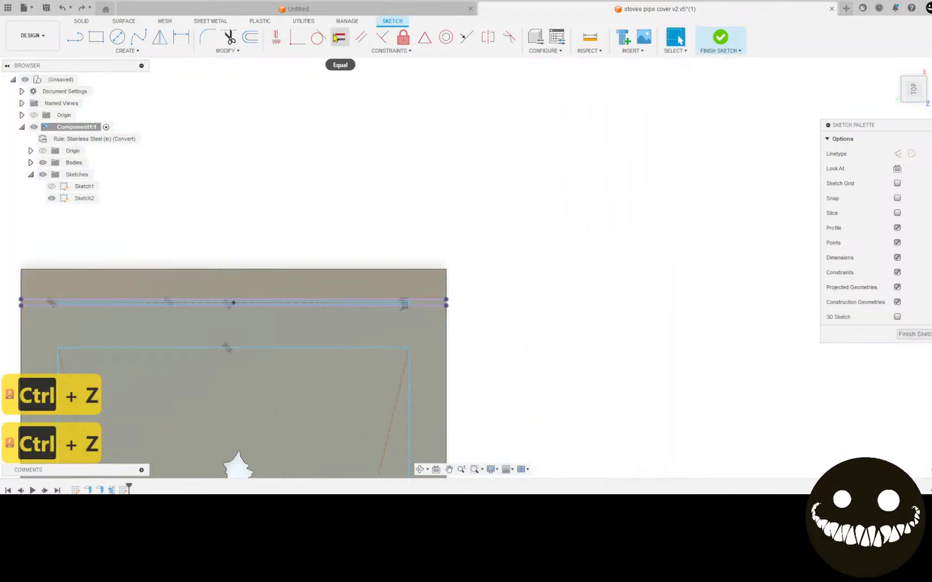
Apply an Equal constraint with the thin slot's short end as the first pick and the tall rectangle's long side as the second
click(339, 37)
scroll(406, 296, up, 5)
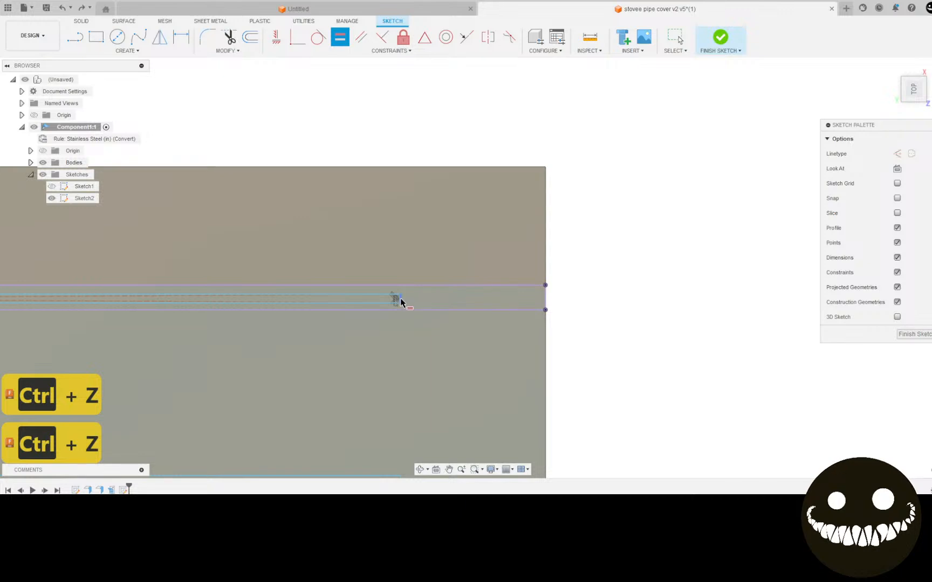
click(401, 299)
scroll(429, 368, down, 1)
middle_drag(451, 458, 430, 264)
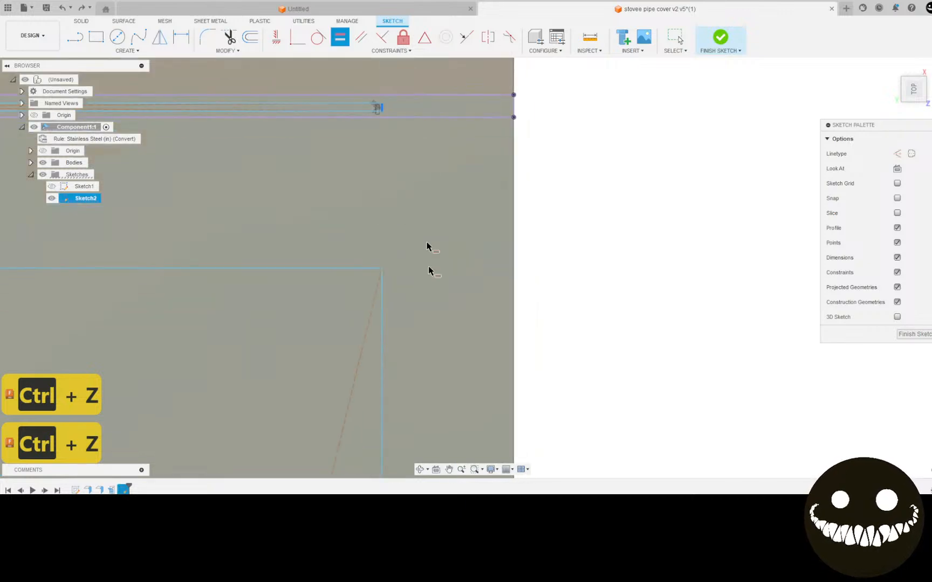
click(381, 367)
Dimension the short end of the slot beyond the tree's tip to 0.075 in
scroll(390, 356, down, 2)
scroll(371, 192, down, 3)
middle_drag(330, 191, 559, 307)
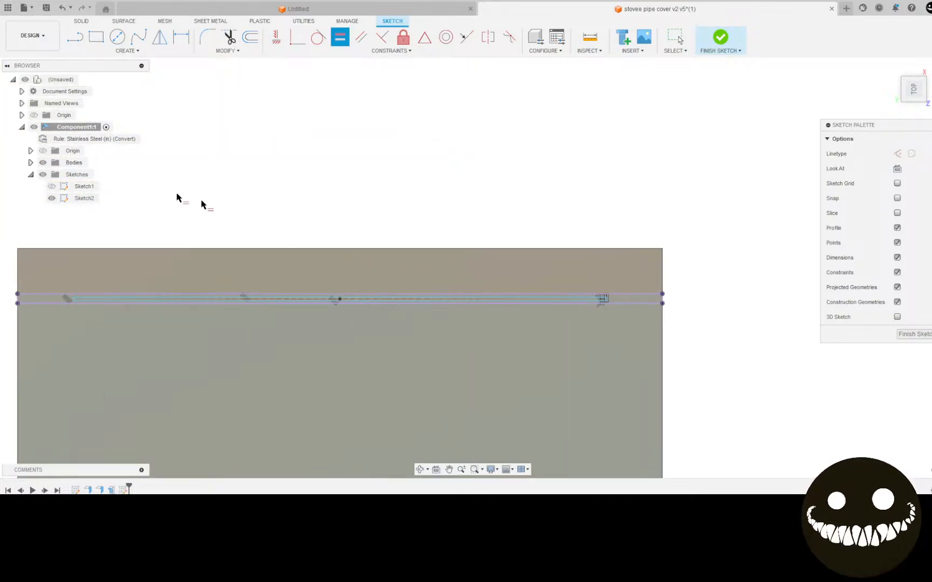
click(181, 37)
scroll(626, 302, up, 4)
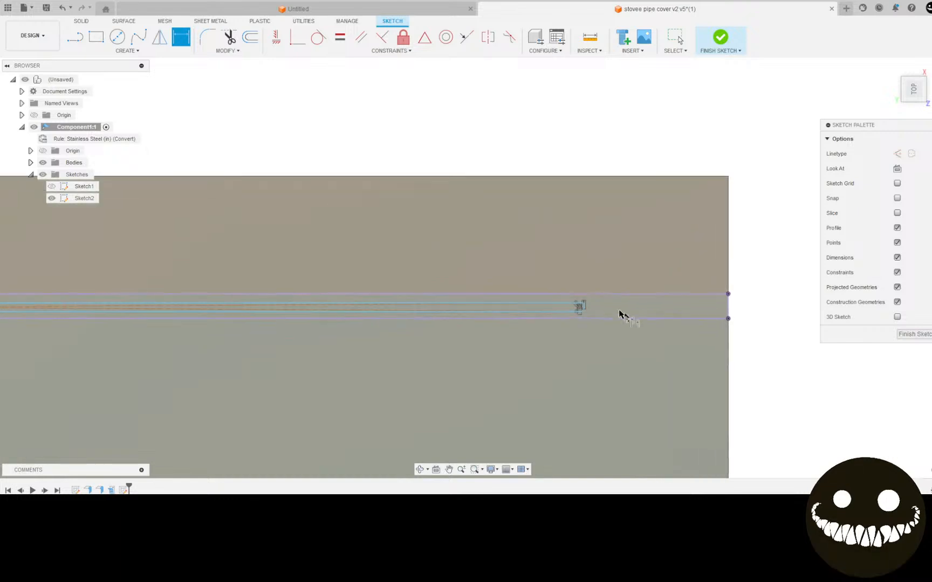
scroll(577, 301, up, 3)
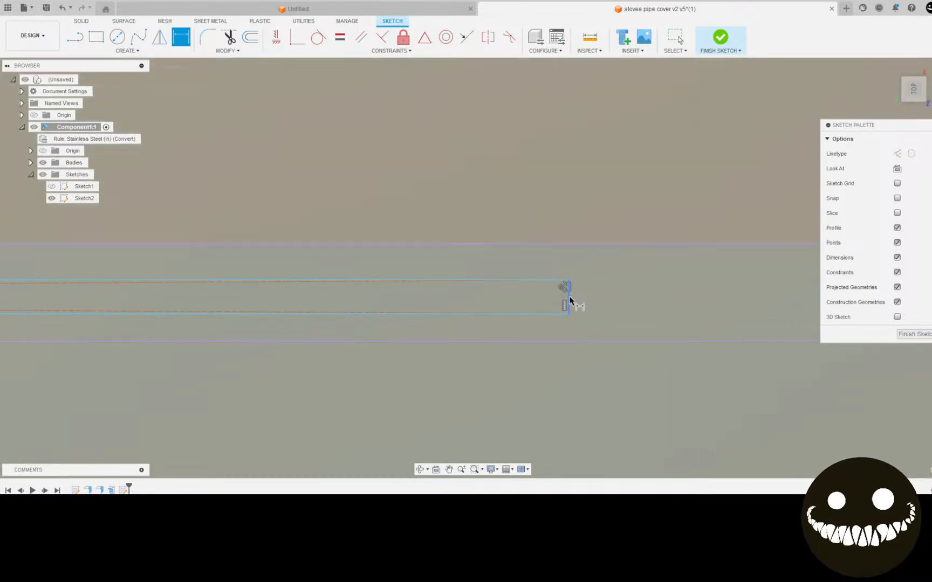
click(570, 300)
scroll(701, 314, down, 3)
click(721, 310)
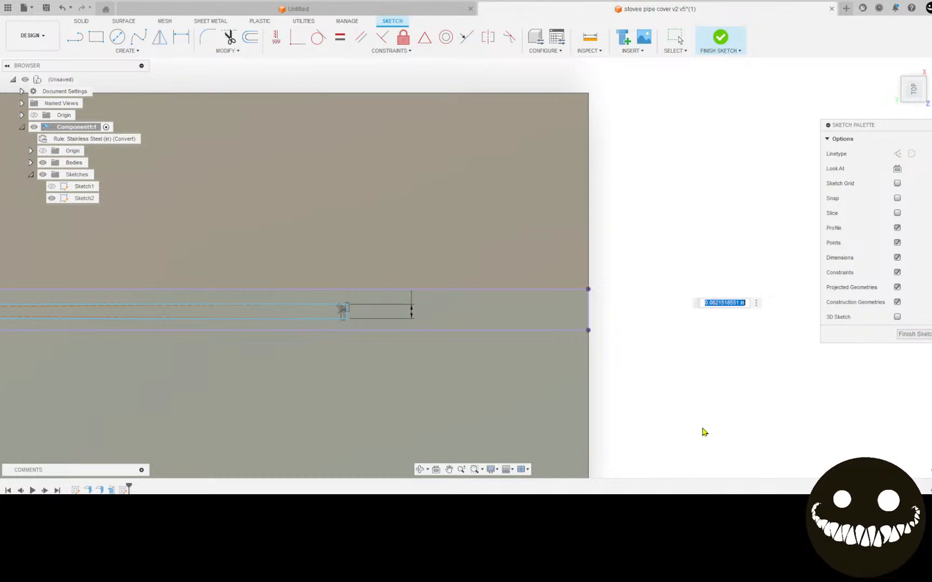
text(.075)
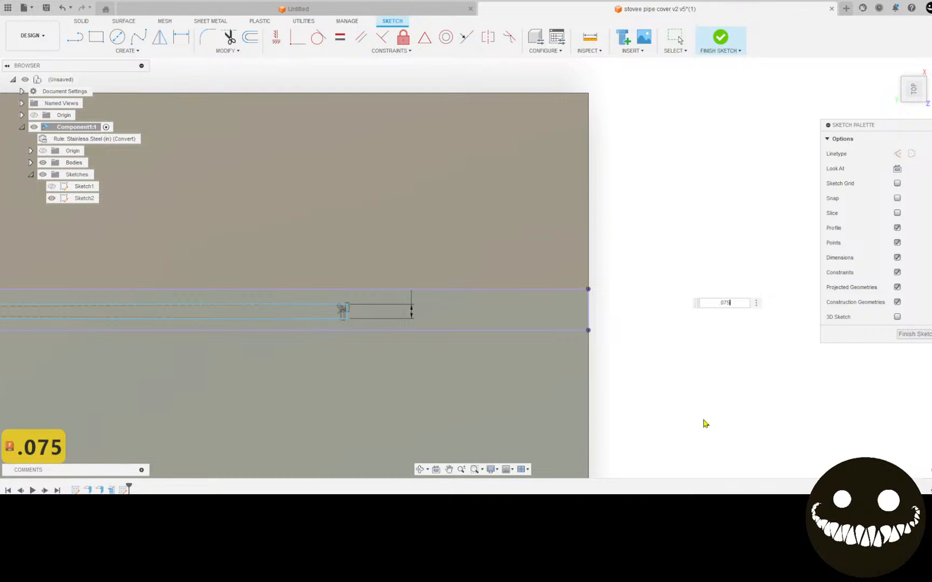
key(Return)
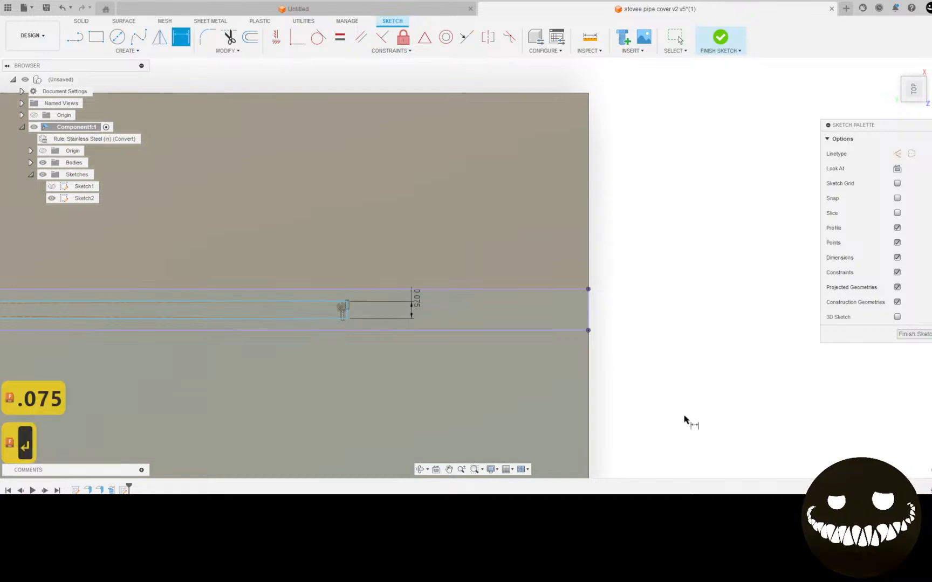
Examine how the slot beyond the tree's tip sits along its bend strip, comparing both of its ends with the sheet edges
scroll(486, 420, down, 6)
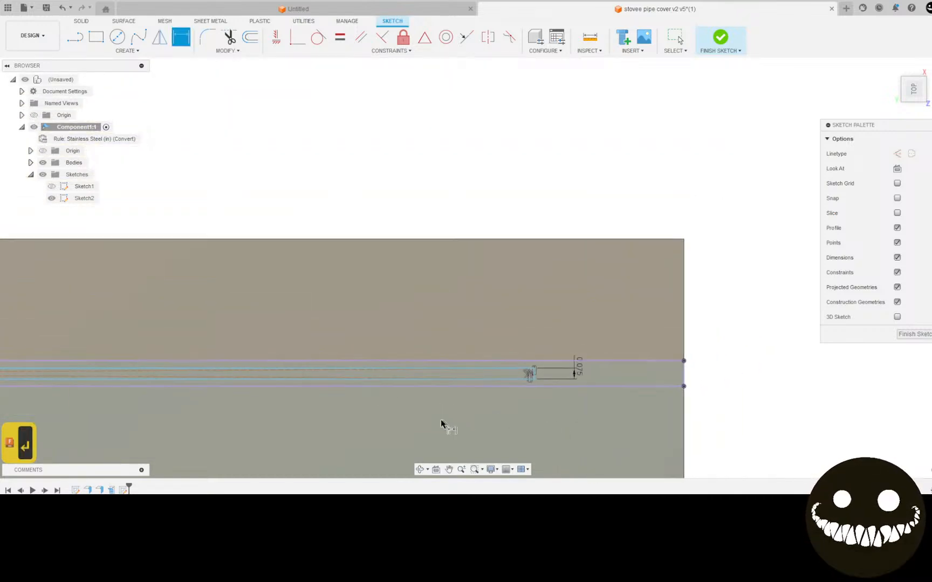
middle_drag(404, 416, 565, 303)
scroll(404, 321, down, 4)
middle_drag(266, 323, 354, 353)
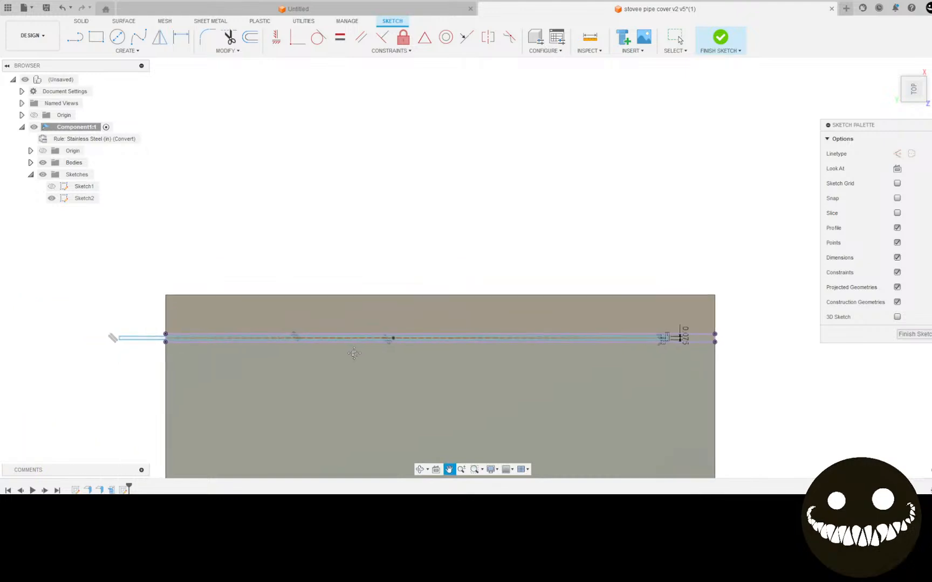
key(d)
scroll(333, 358, up, 3)
scroll(91, 339, down, 3)
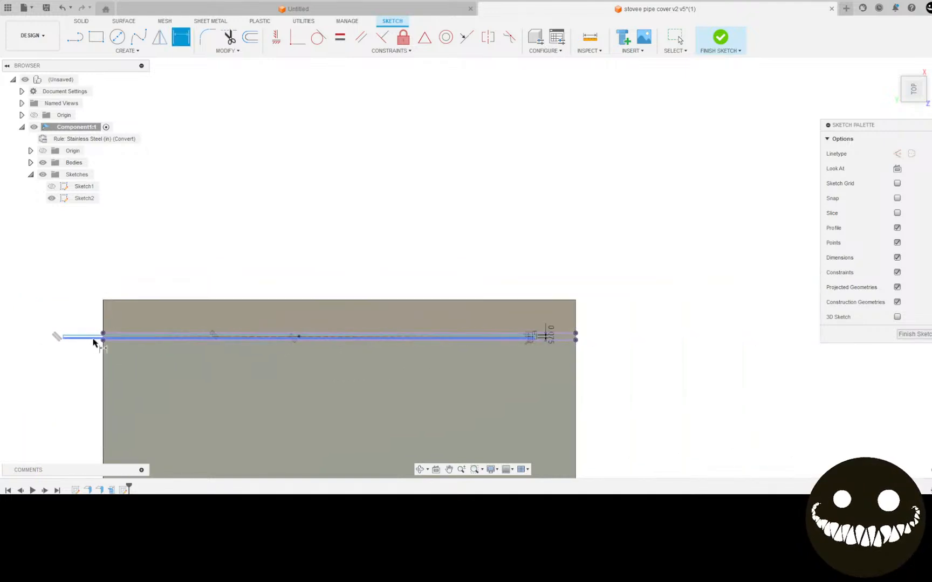
middle_drag(92, 339, 282, 329)
scroll(282, 327, up, 4)
mouse_move(469, 341)
middle_down()
mouse_move(77, 328)
mouse_move(93, 320)
middle_up()
scroll(77, 328, down, 2)
scroll(89, 320, down, 2)
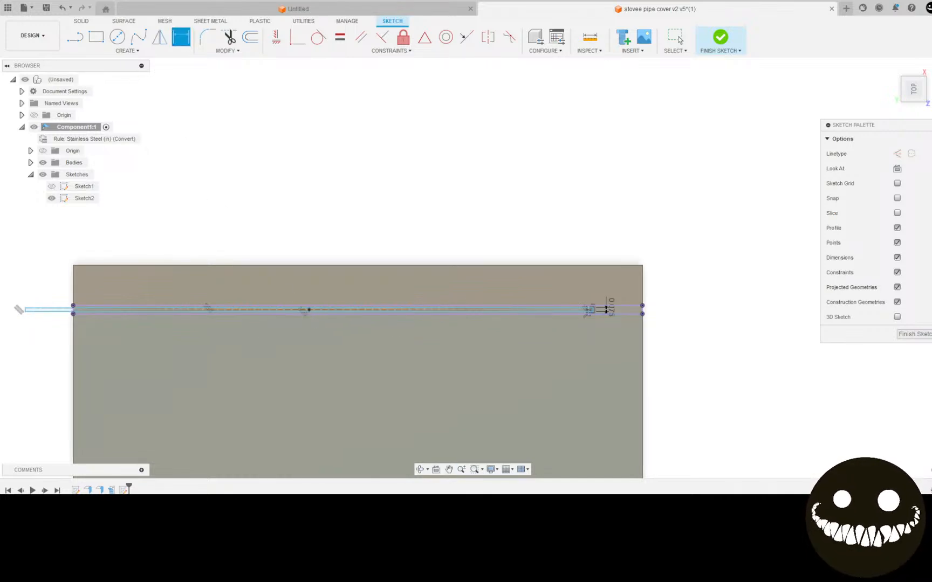
scroll(377, 319, down, 3)
scroll(377, 319, down, 2)
mouse_move(387, 327)
middle_down()
mouse_move(312, 130)
mouse_move(274, 352)
mouse_move(261, 299)
middle_up()
key(d)
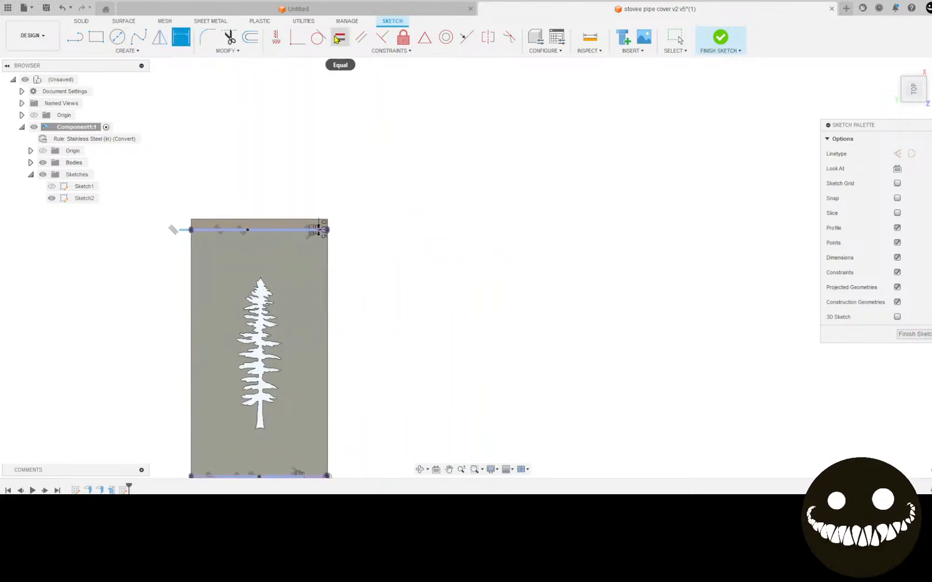
Try to align the two slots' center points with a Horizontal/Vertical constraint, starting from the slot below the trunk
click(278, 39)
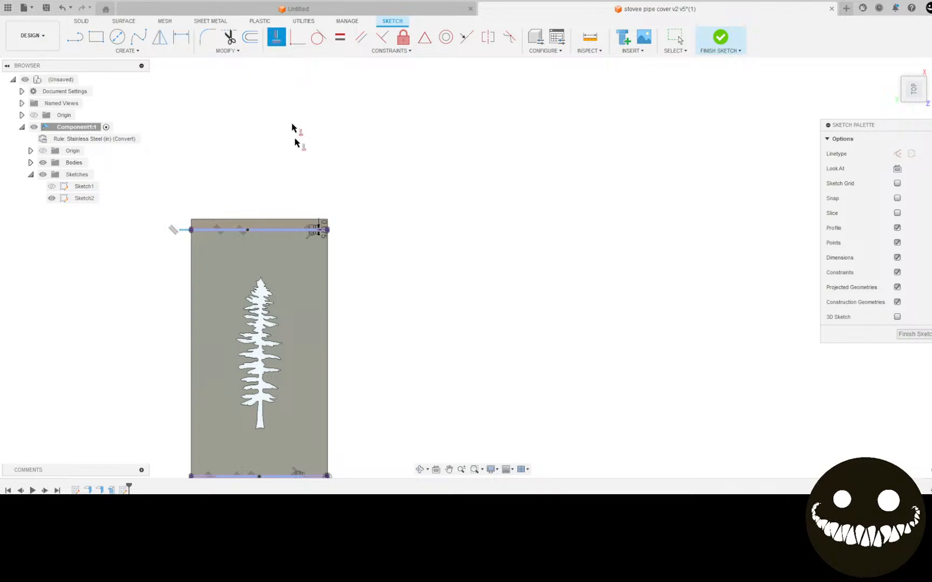
scroll(257, 236, up, 4)
middle_drag(256, 235, 281, 28)
scroll(291, 398, up, 3)
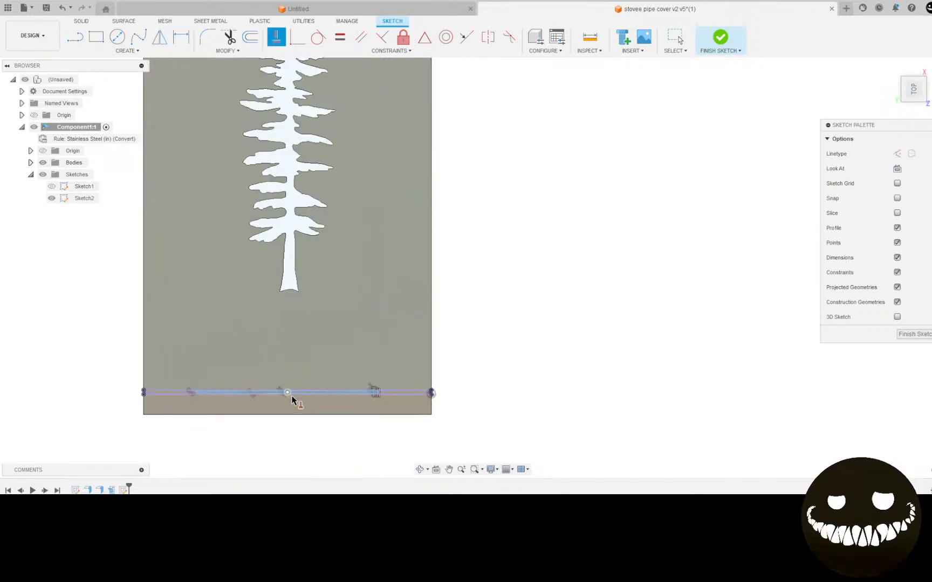
click(291, 399)
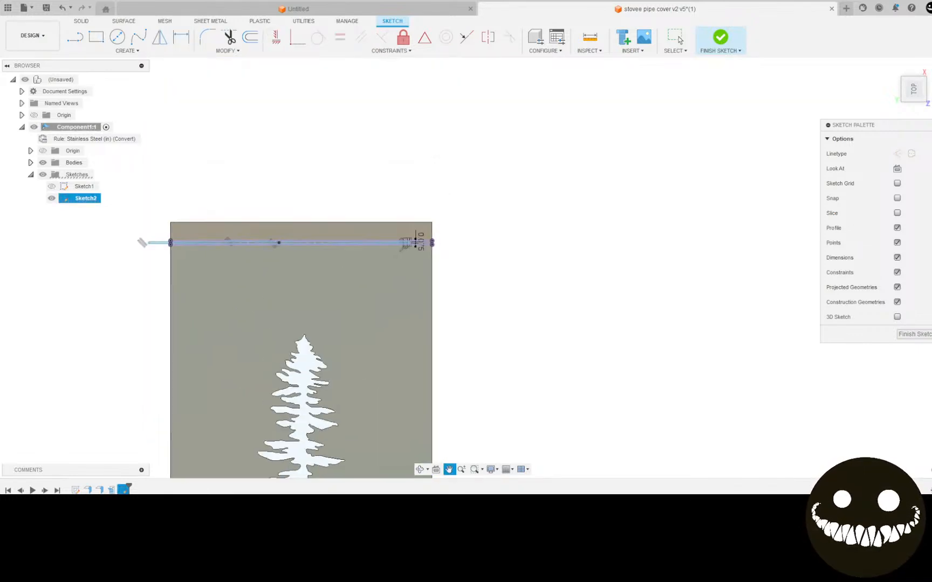
scroll(286, 237, up, 4)
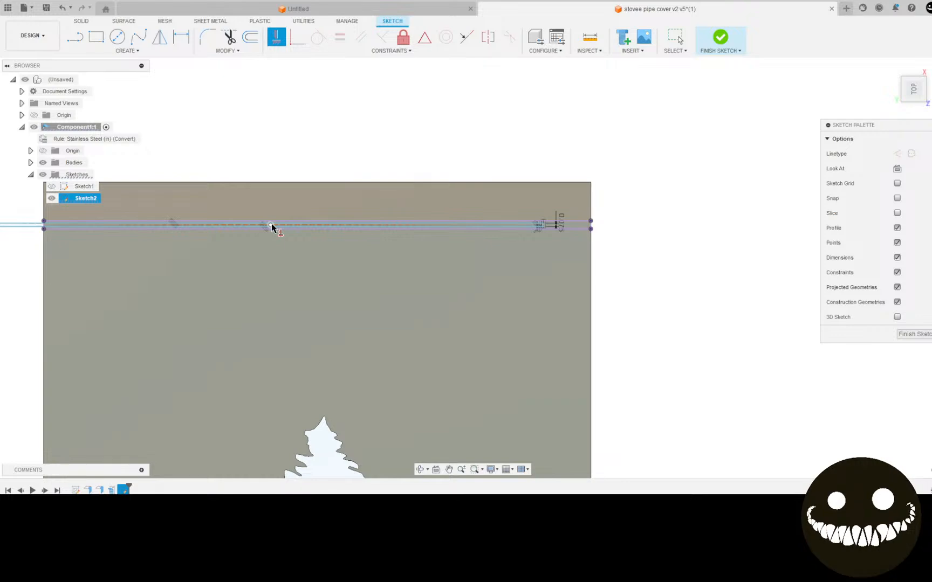
Try a Midpoint constraint between the slots' centers, and undo back to before the center alignment
click(467, 36)
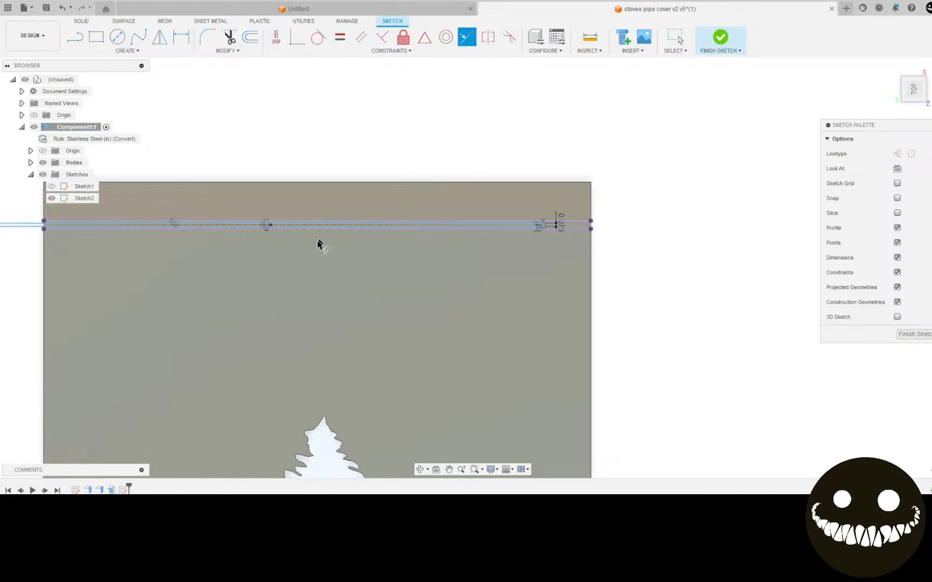
scroll(322, 233, up, 2)
click(254, 216)
scroll(354, 374, down, 5)
middle_drag(382, 438, 351, 135)
scroll(377, 418, down, 3)
middle_drag(377, 418, 377, 237)
scroll(330, 316, up, 4)
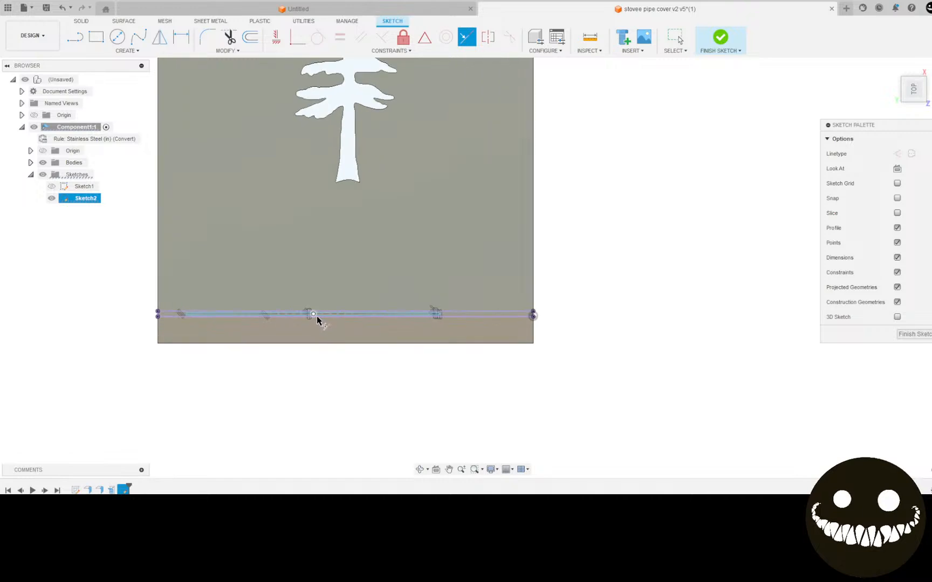
click(317, 317)
scroll(350, 233, down, 2)
middle_drag(352, 235, 319, 347)
scroll(316, 314, down, 1)
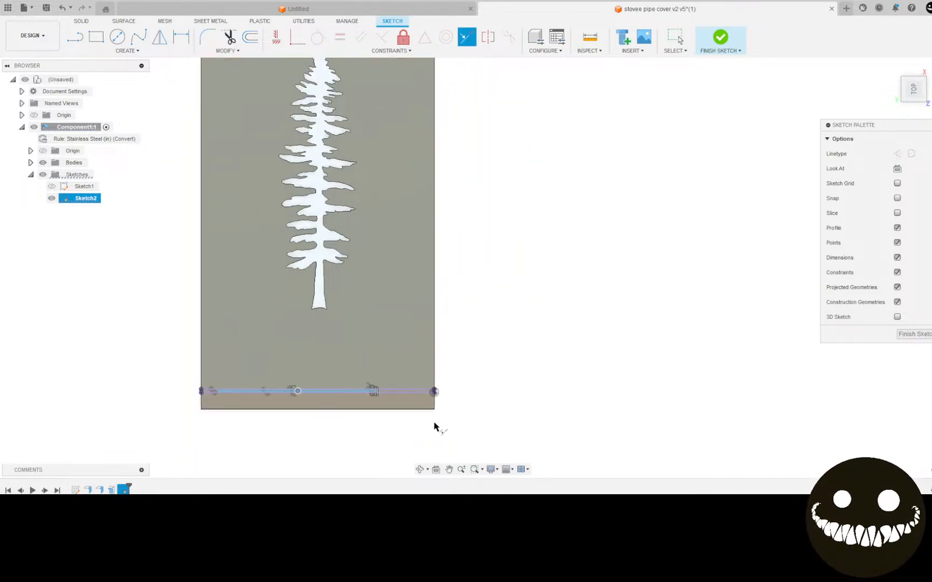
key(ctrl+z)
key(ctrl+z)
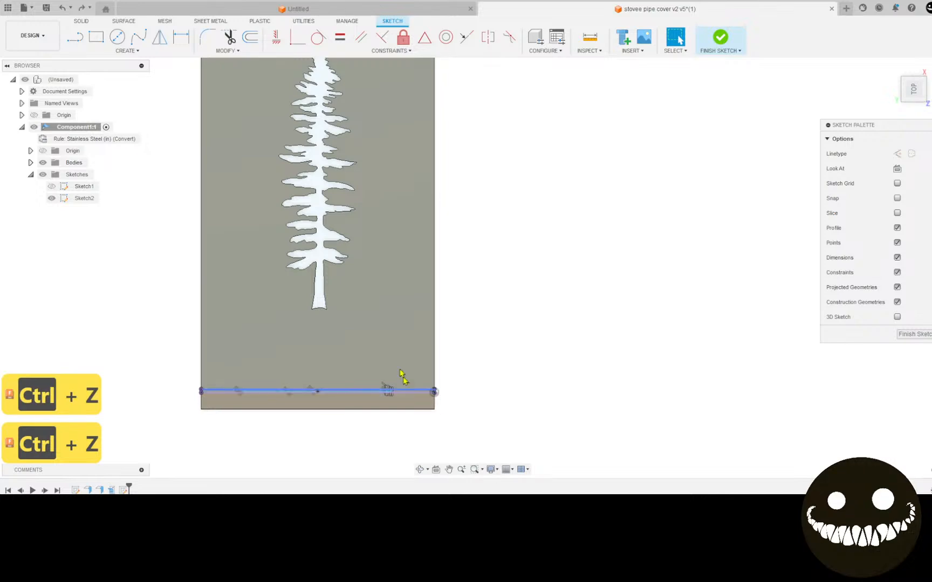
Fix the slot below the trunk in place by locking it at its center point
click(403, 37)
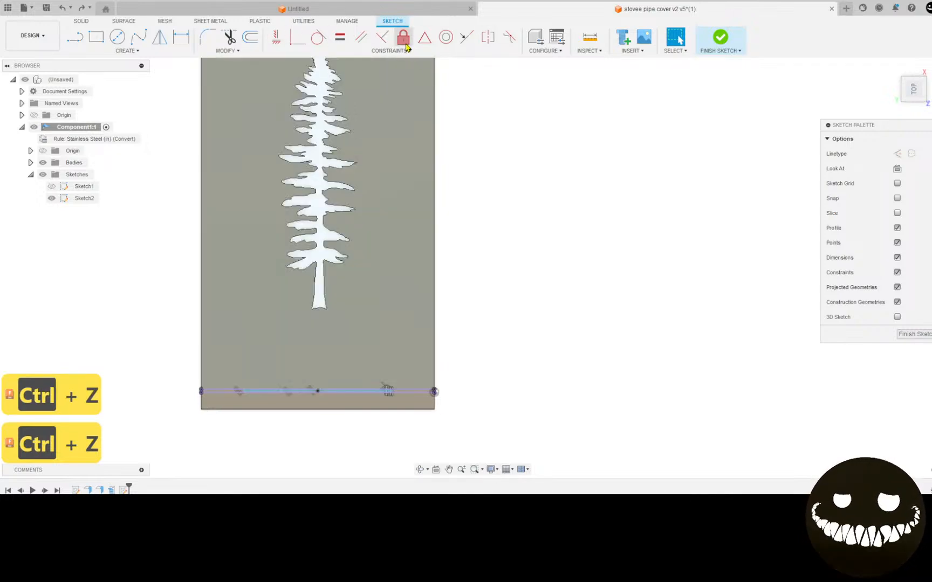
scroll(318, 391, up, 4)
scroll(332, 393, up, 2)
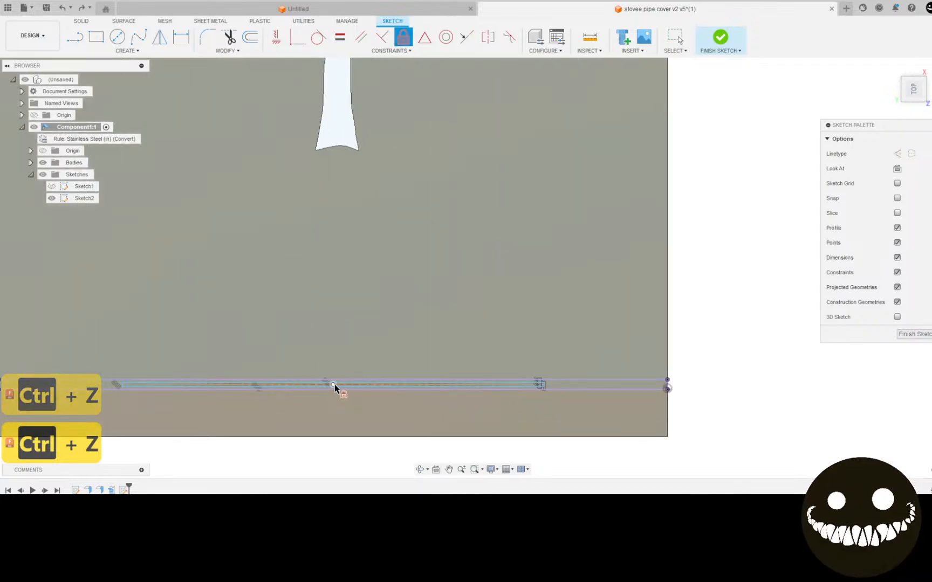
scroll(335, 386, down, 5)
scroll(365, 338, down, 3)
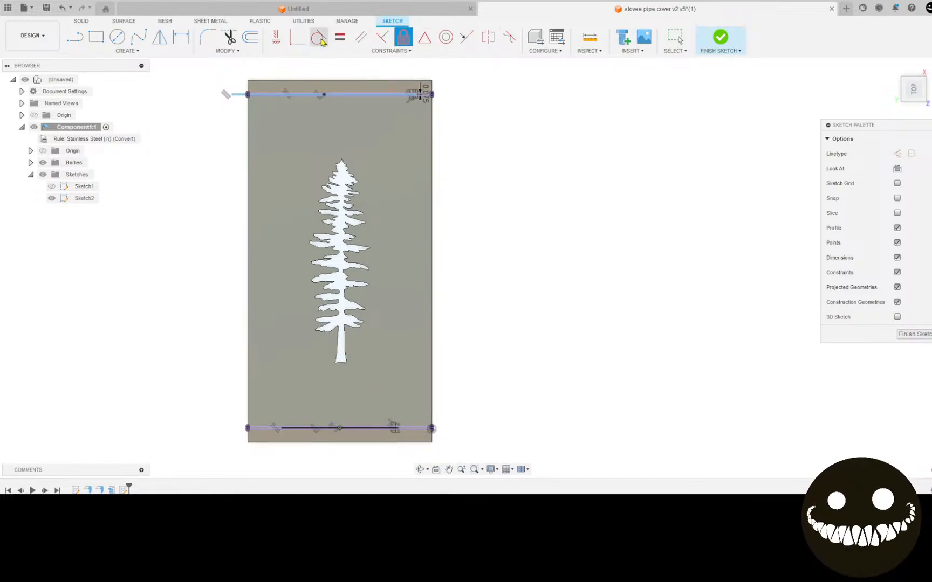
Try a Collinear constraint between the center points of the slot below the trunk and the slot beyond the tree's tip
click(468, 36)
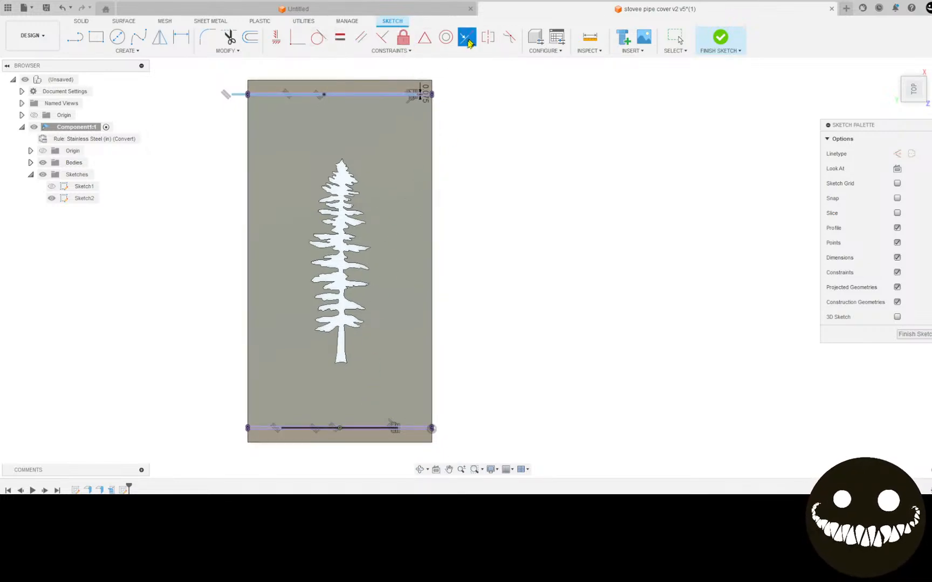
scroll(342, 430, up, 2)
click(339, 433)
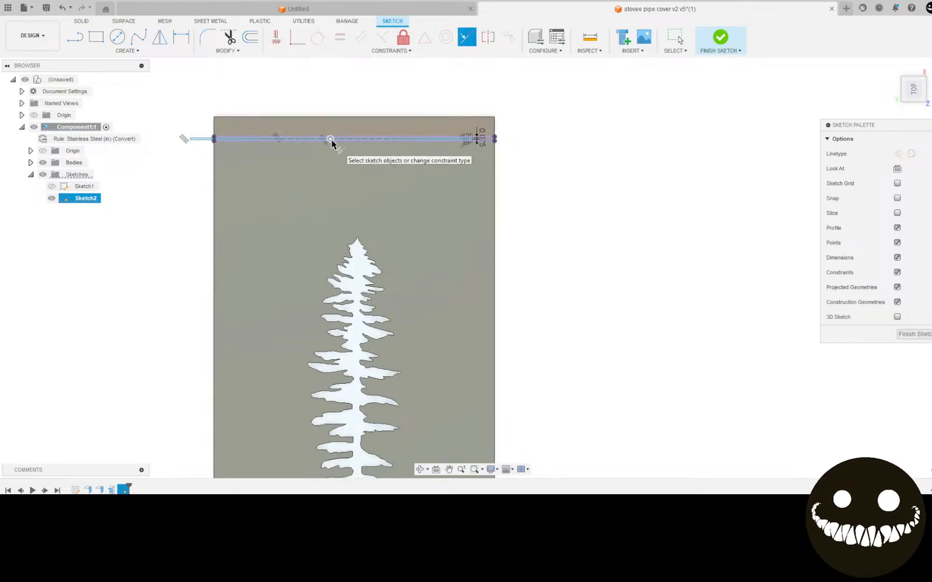
click(331, 140)
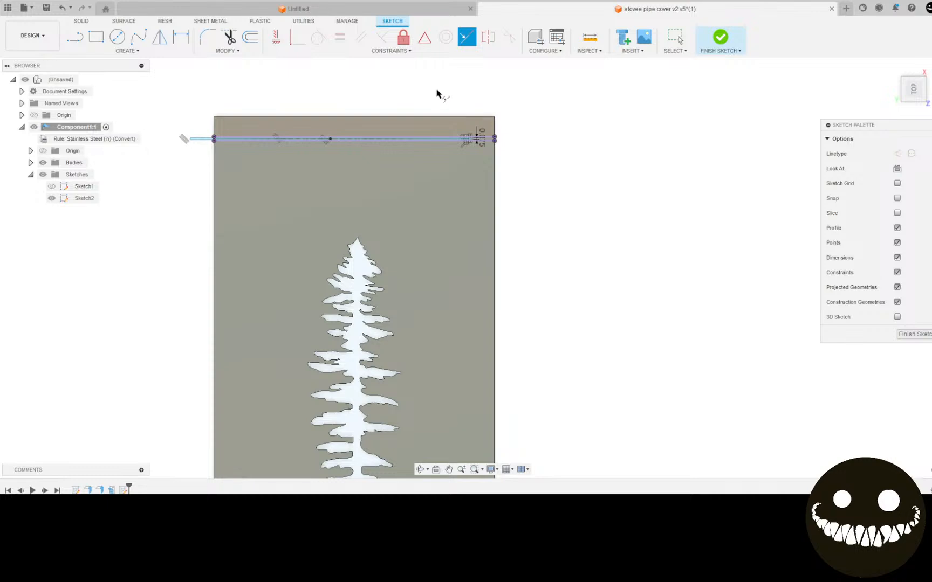
scroll(405, 183, down, 5)
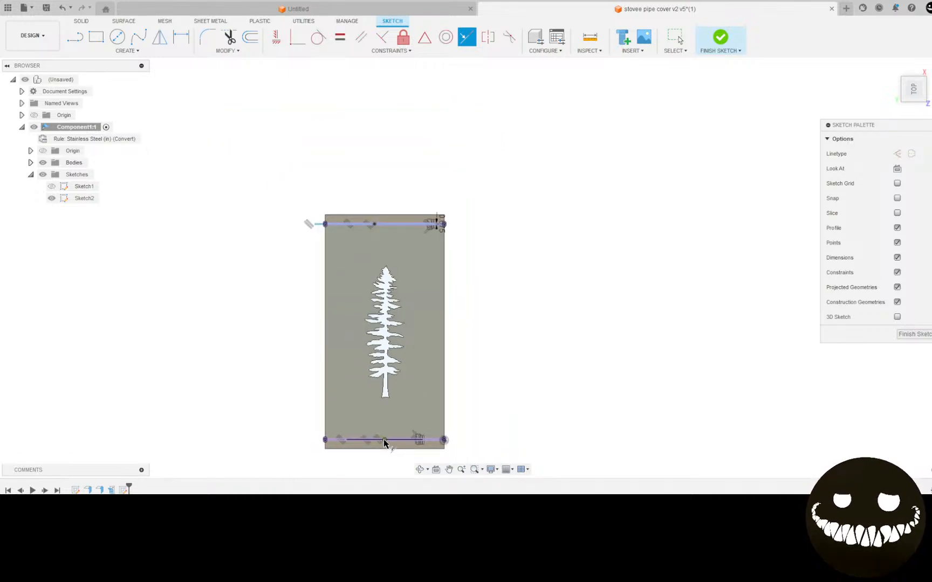
scroll(381, 223, up, 3)
click(373, 227)
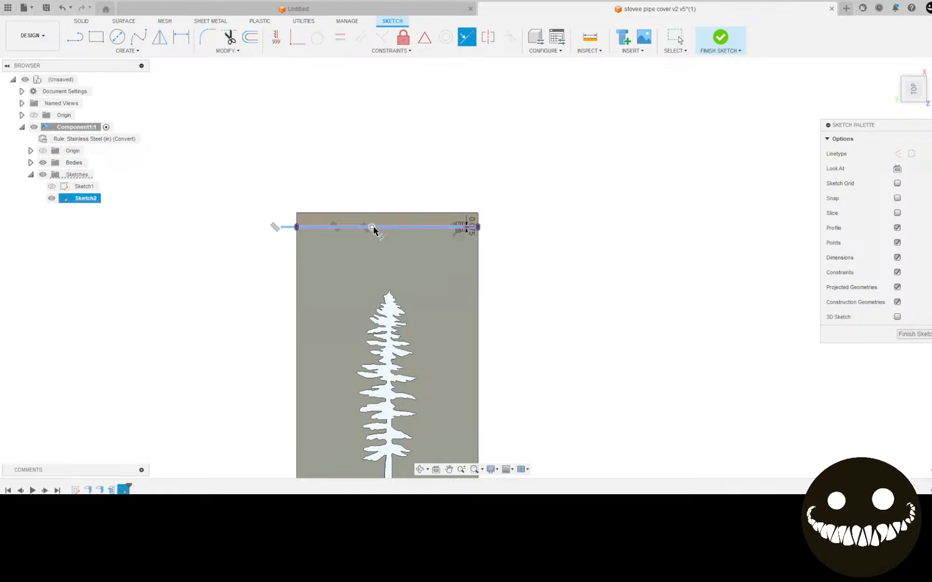
click(372, 227)
click(372, 228)
scroll(396, 353, down, 2)
middle_drag(396, 352, 389, 221)
scroll(378, 398, up, 2)
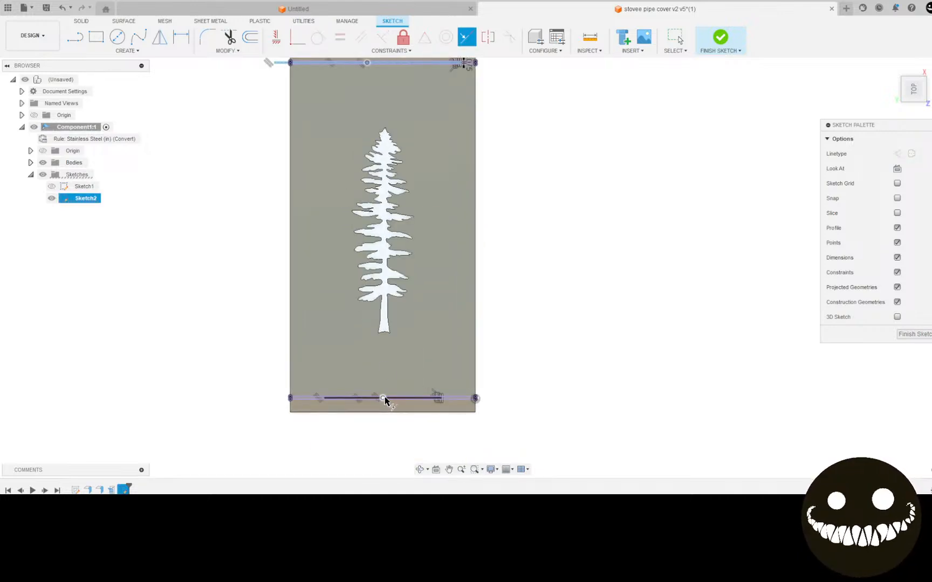
scroll(501, 221, down, 3)
Undo the last sketch edits back to before the width change on the slot beyond the tree's tip
key(ctrl+z)
key(ctrl+z)
key(ctrl+z)
Draw a construction line from the sheet edge beyond the tree's tip through both slots' centers, ending just past the slot below the trunk
scroll(412, 119, up, 5)
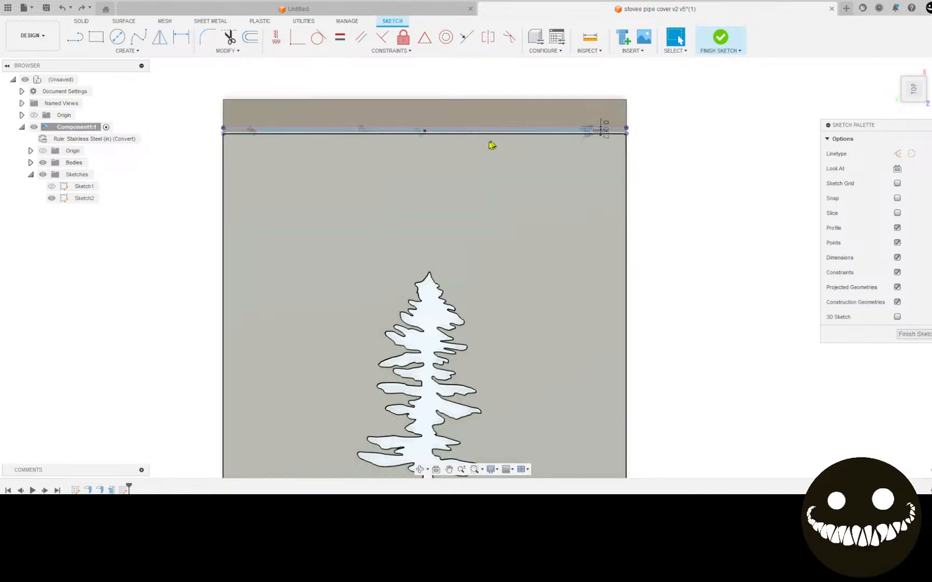
scroll(258, 142, up, 1)
scroll(259, 139, up, 3)
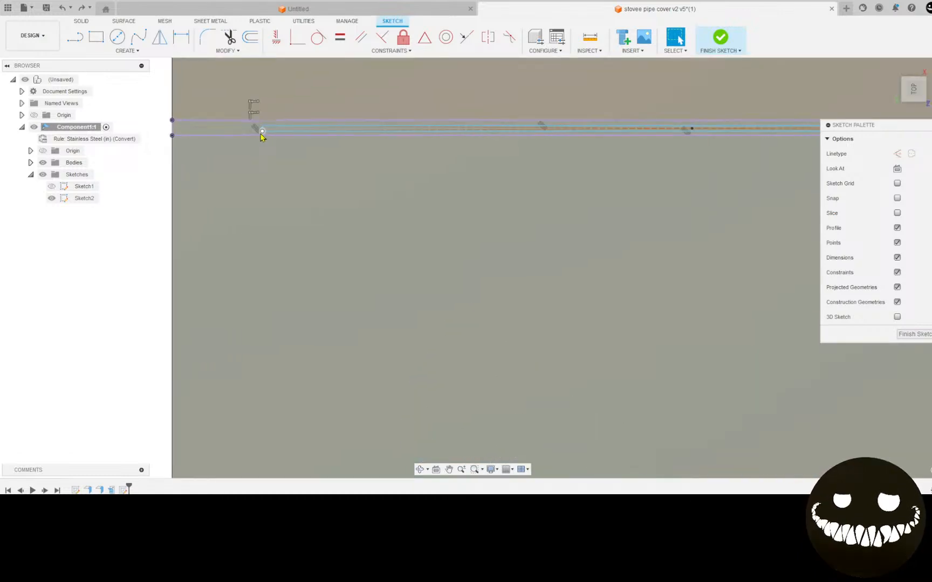
scroll(261, 134, up, 1)
scroll(528, 151, down, 3)
middle_drag(624, 160, 256, 180)
click(77, 45)
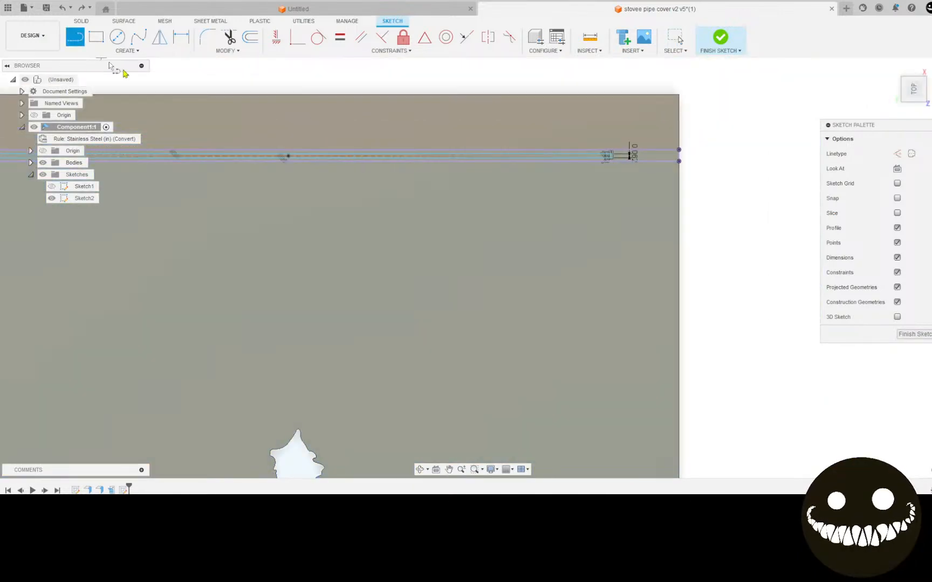
scroll(291, 157, up, 2)
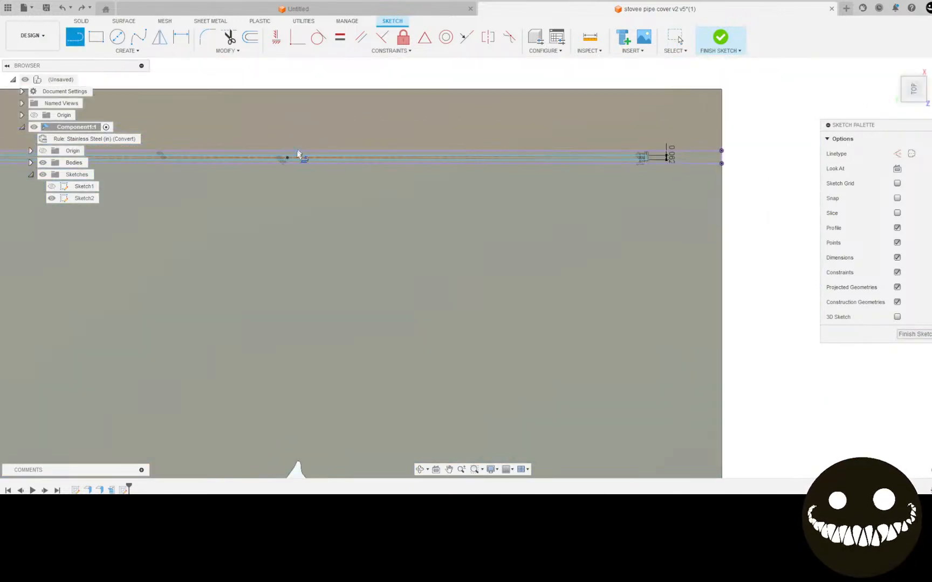
click(286, 82)
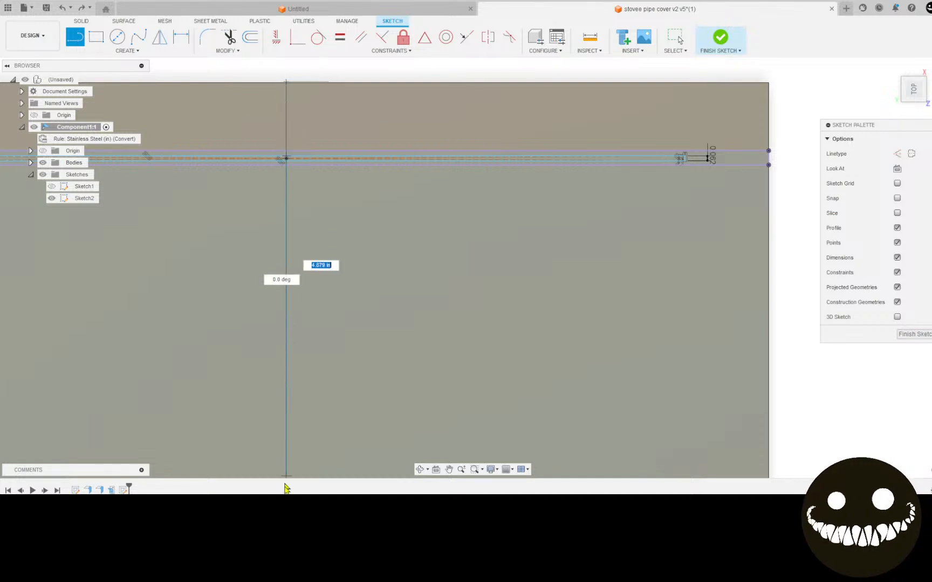
middle_drag(333, 457, 267, 114)
scroll(272, 378, down, 2)
middle_drag(270, 386, 238, 157)
scroll(253, 372, down, 5)
scroll(211, 348, down, 3)
middle_drag(202, 383, 231, 140)
scroll(224, 264, up, 3)
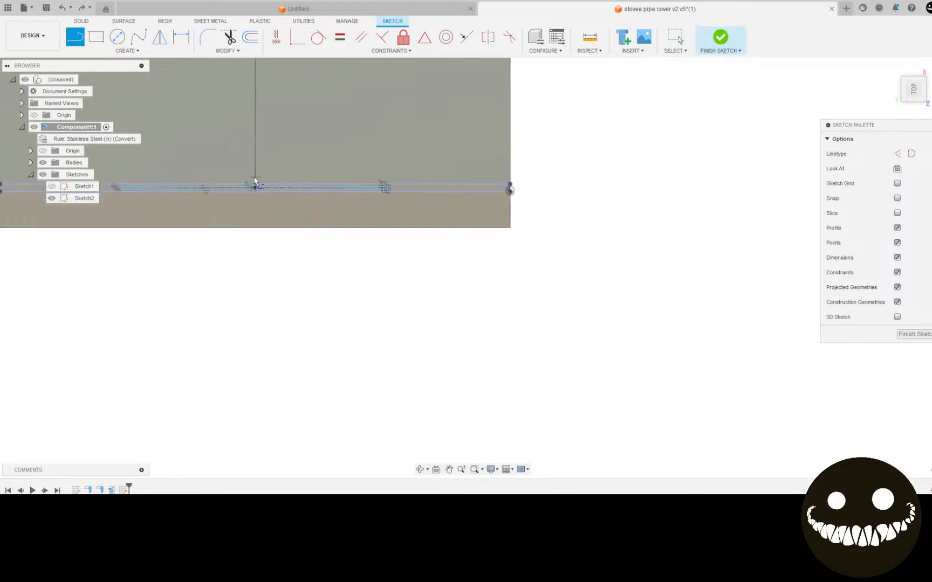
click(254, 201)
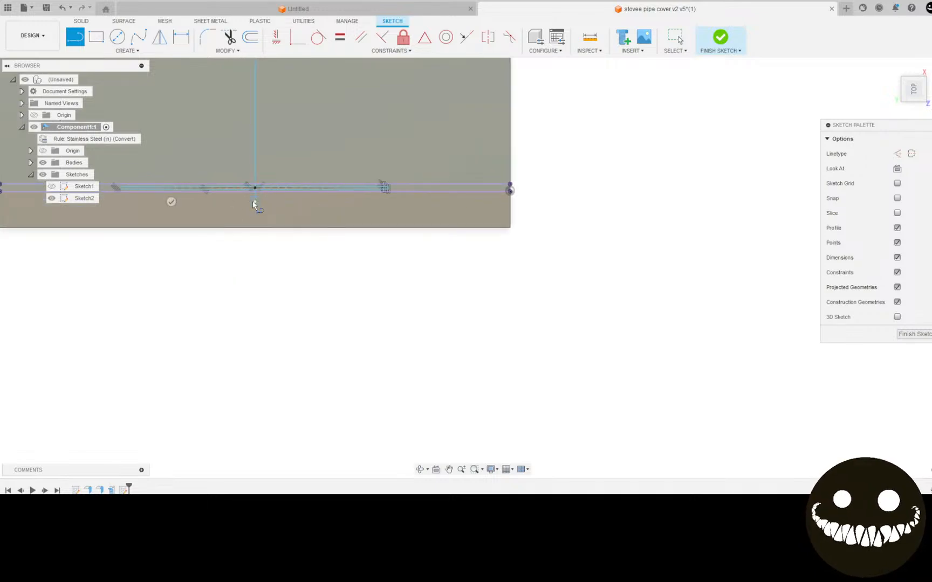
key(Escape)
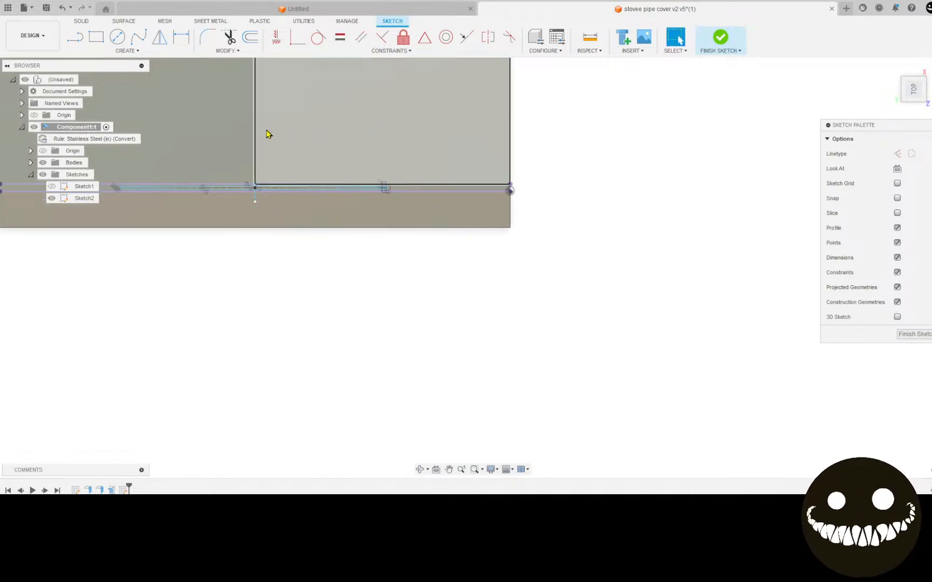
click(256, 133)
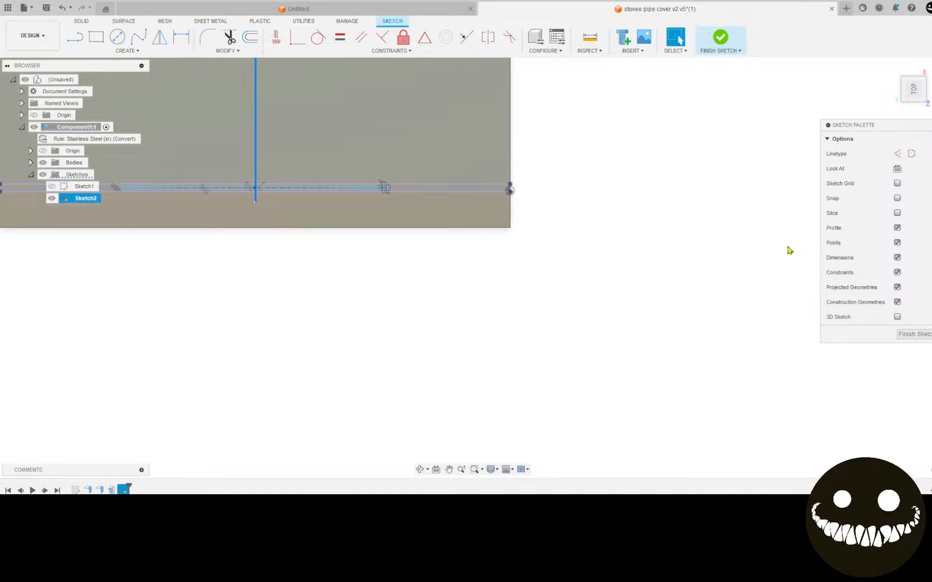
click(897, 153)
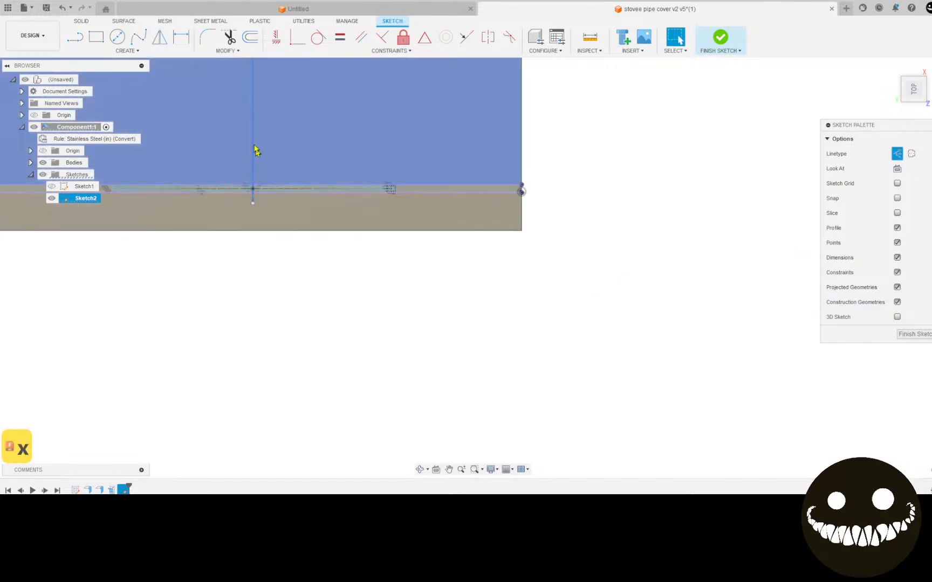
Apply a Coincident constraint between the construction line and the center point of the slot beyond the tree's tip
scroll(257, 164, up, 2)
scroll(294, 140, down, 1)
middle_drag(291, 183, 276, 485)
scroll(250, 214, down, 4)
mouse_move(249, 215)
middle_down()
mouse_move(245, 459)
mouse_move(236, 317)
middle_up()
scroll(266, 226, up, 6)
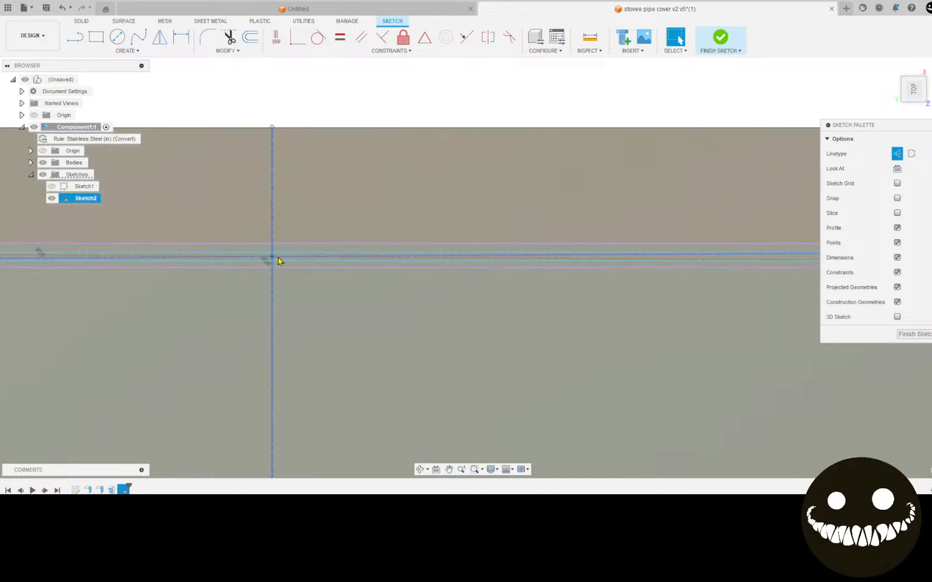
click(297, 37)
scroll(240, 264, up, 3)
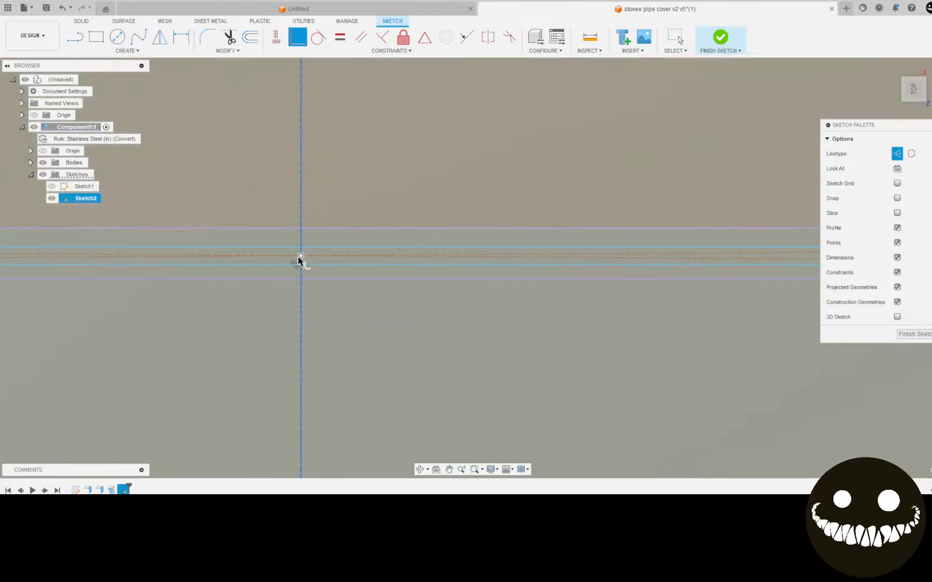
click(302, 209)
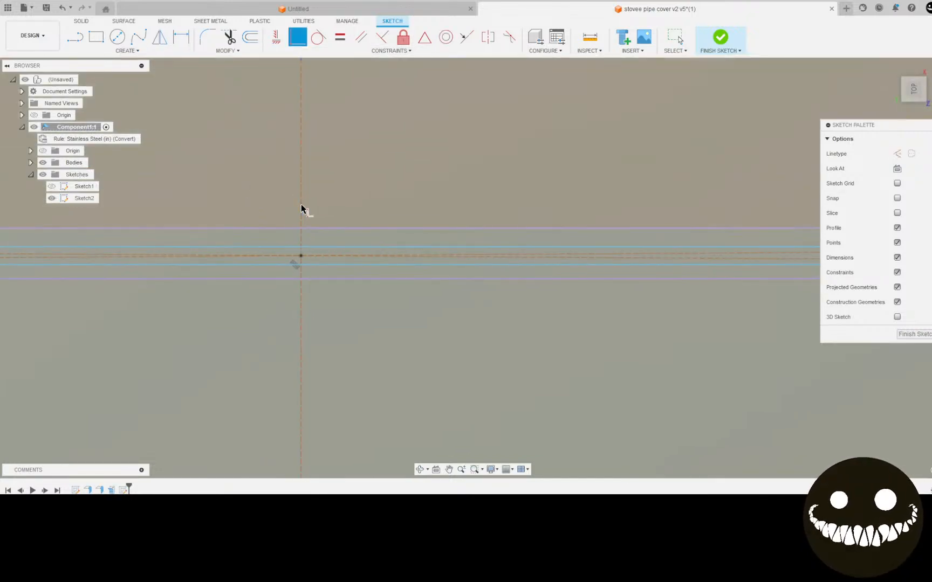
click(301, 261)
scroll(360, 166, down, 3)
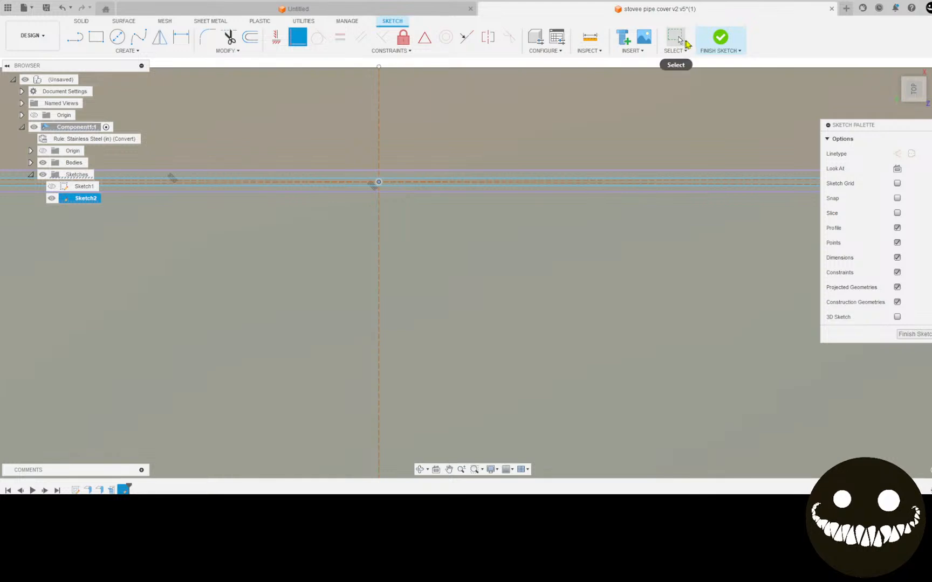
Set the width dimension of the slot beyond the tree's tip to 0.075 in
click(180, 39)
scroll(333, 235, up, 5)
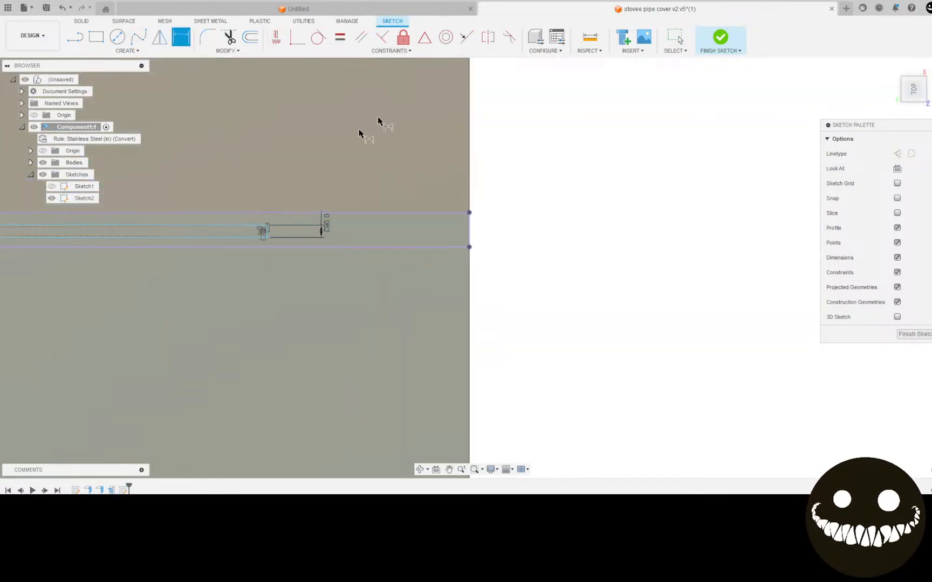
key(Escape)
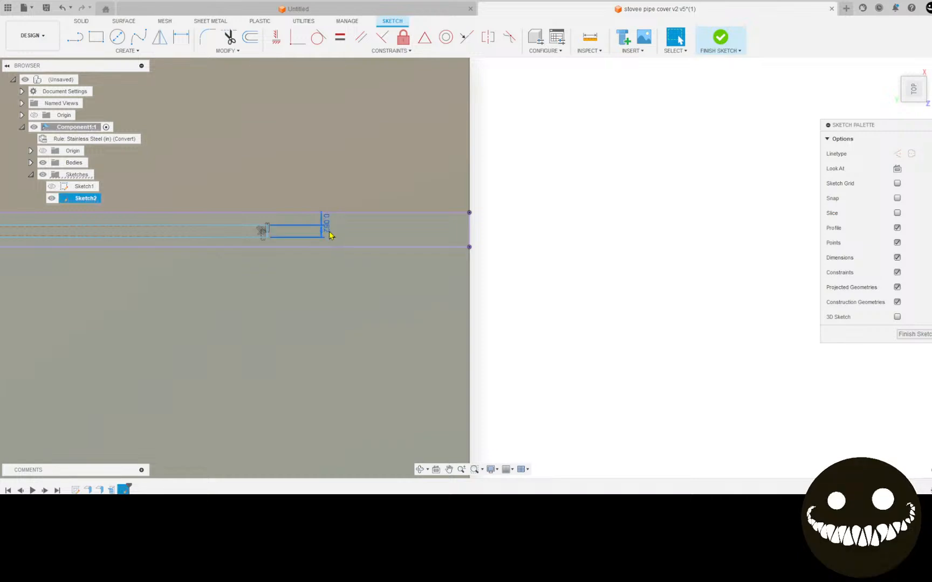
double_click(326, 231)
text(.075)
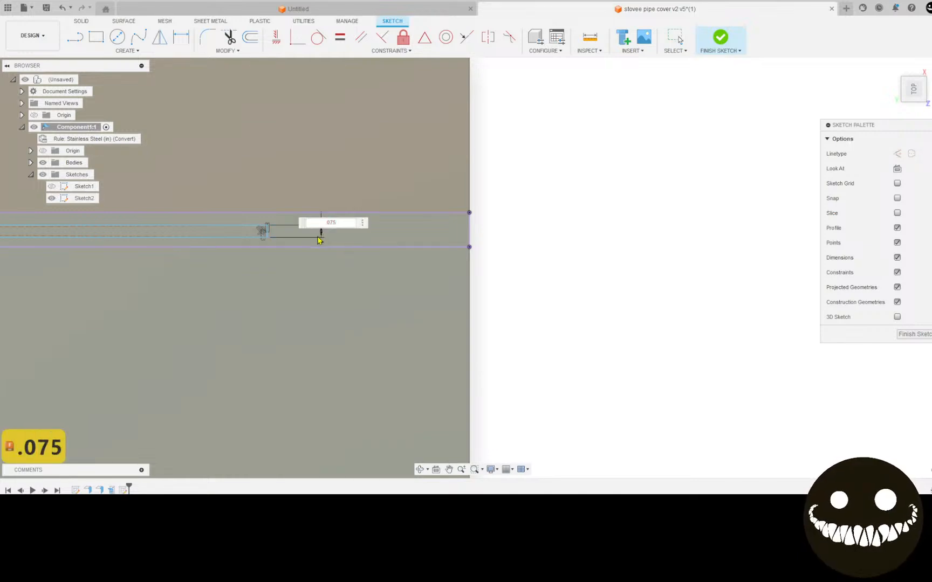
key(Return)
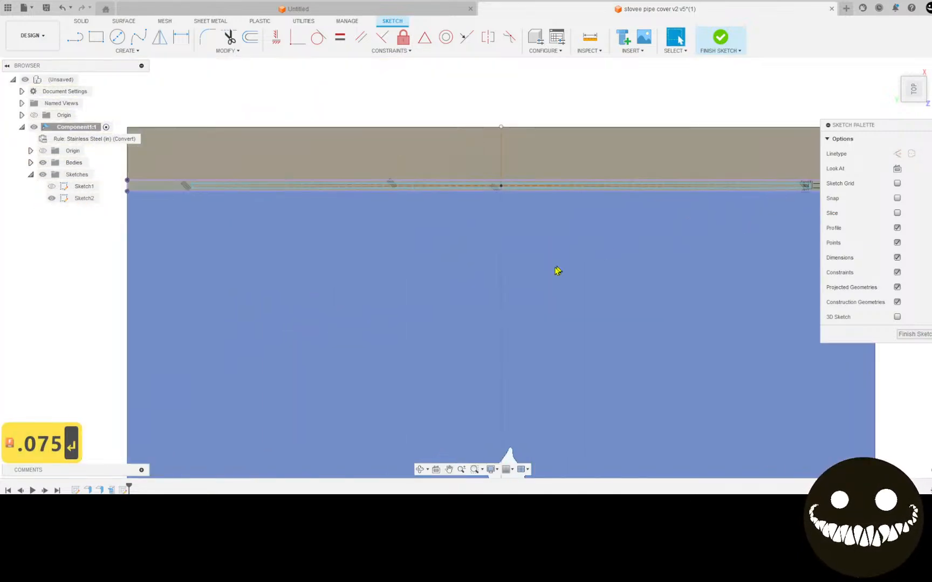
Apply an Equal constraint between a long edge of the slot beyond the tree's tip and one of the slot below the trunk
scroll(482, 296, down, 3)
mouse_move(476, 277)
middle_down()
mouse_move(477, 88)
mouse_move(470, 233)
mouse_move(453, 210)
mouse_move(214, 233)
mouse_move(208, 254)
mouse_move(233, 338)
middle_up()
key(Escape)
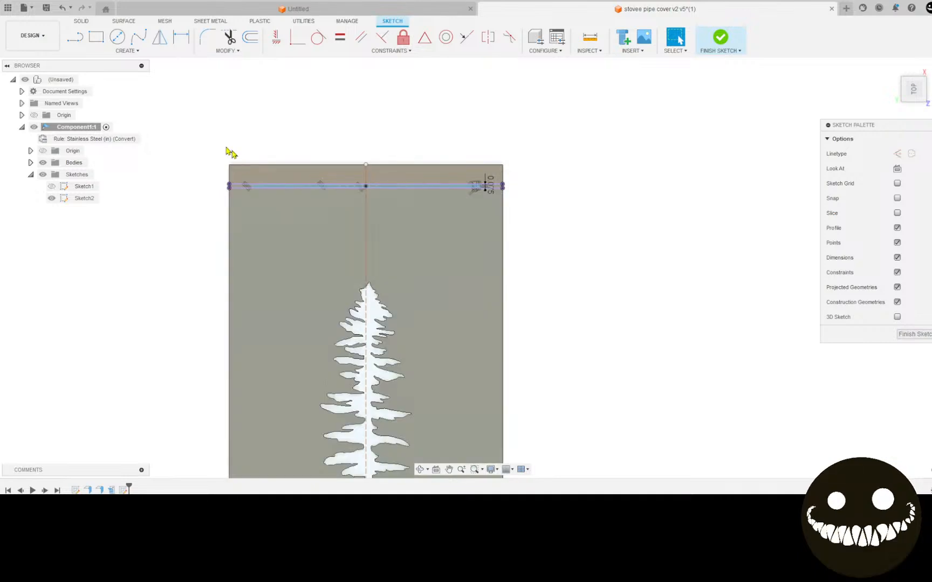
scroll(324, 181, up, 5)
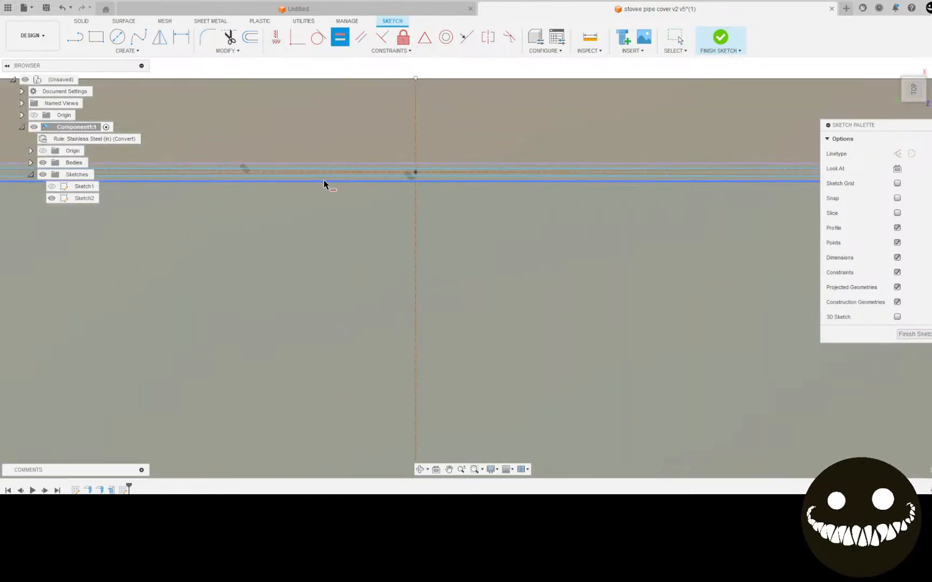
click(328, 177)
scroll(333, 366, down, 6)
middle_drag(333, 426, 276, 59)
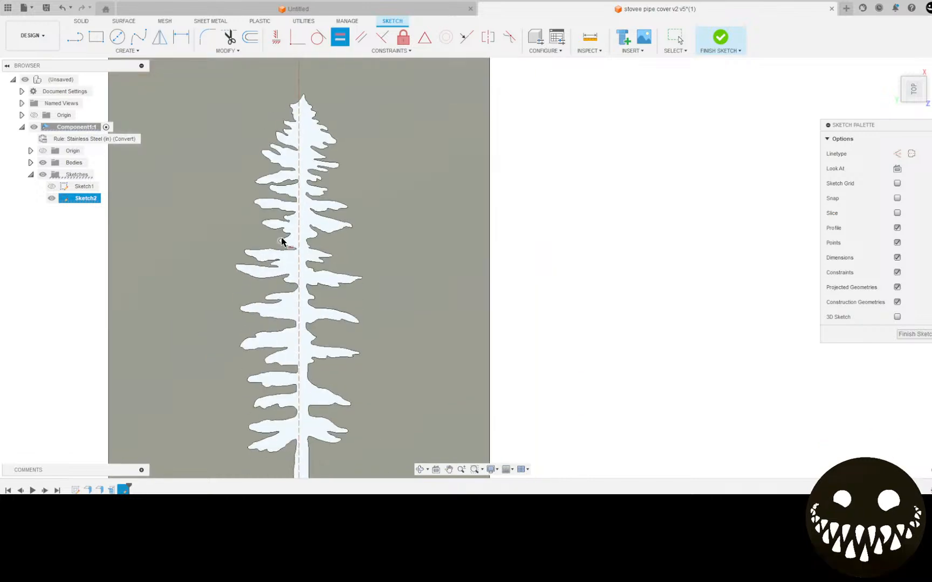
middle_drag(240, 459, 284, 210)
scroll(255, 405, up, 6)
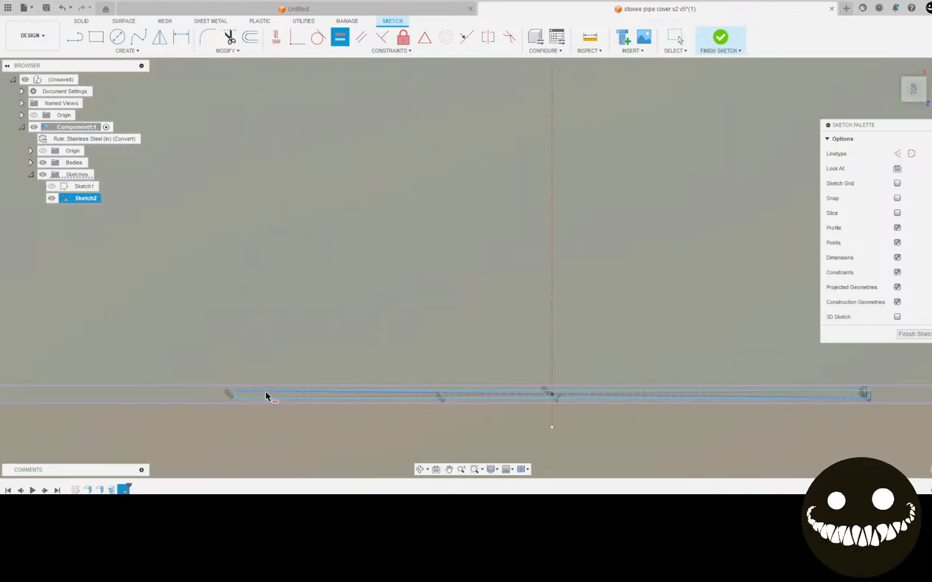
click(268, 392)
scroll(267, 382, down, 8)
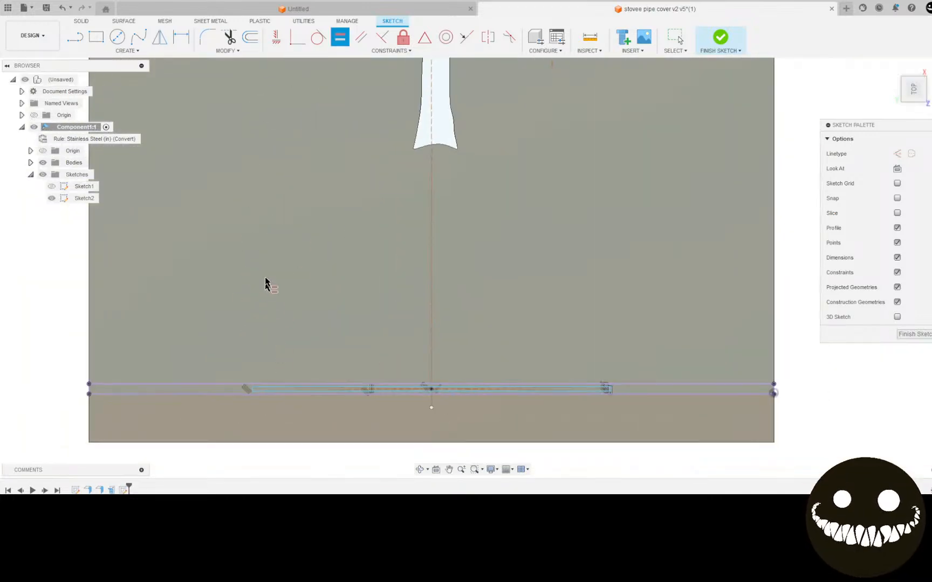
Dimension the long edge of the slot beyond the tree's tip at 8 in, and change that length to 10 in
middle_drag(247, 78, 197, 351)
middle_drag(195, 176, 227, 402)
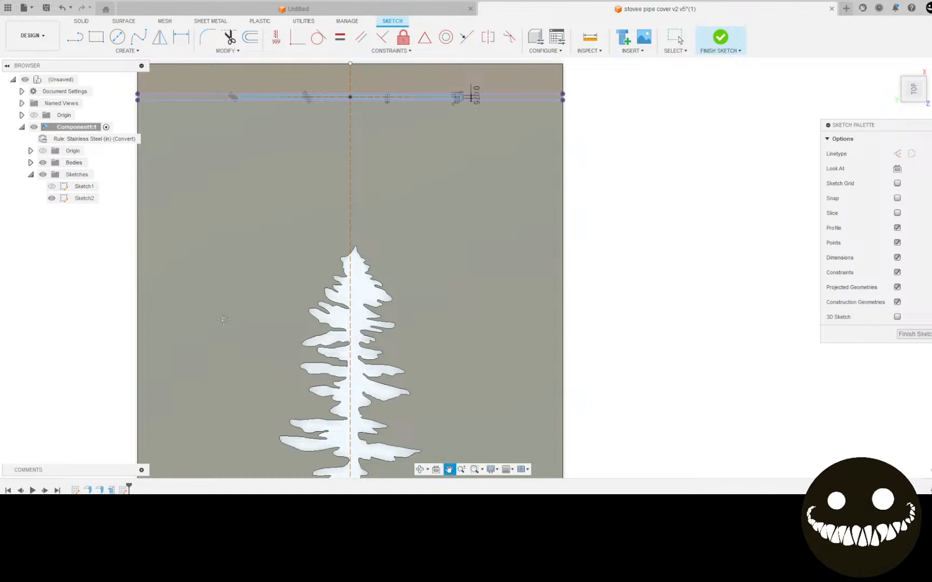
key(d)
scroll(251, 89, up, 3)
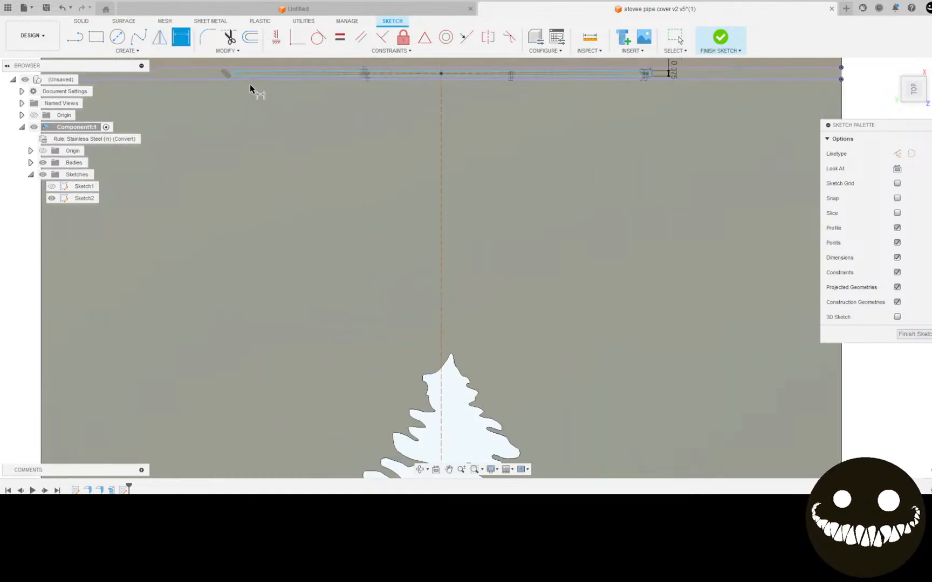
click(264, 77)
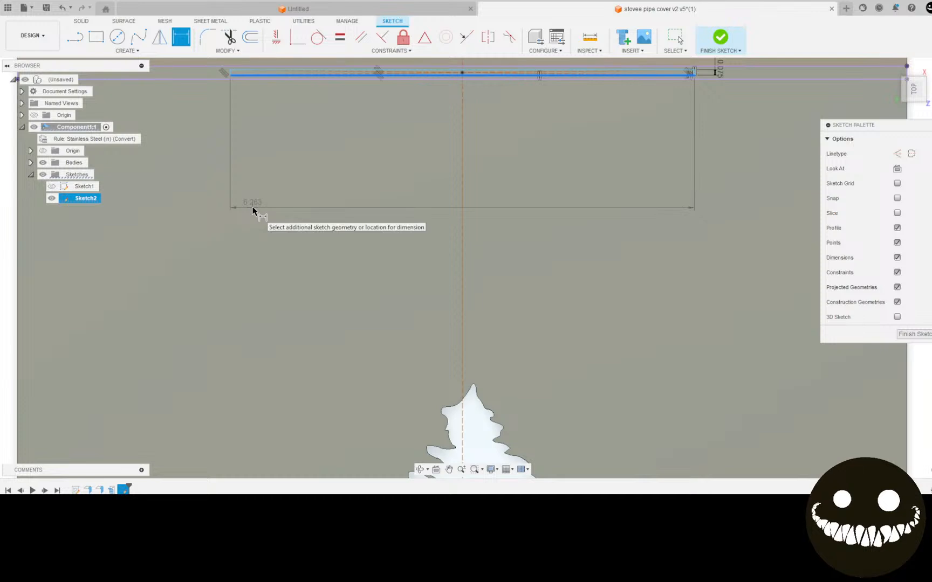
click(252, 210)
scroll(251, 229, down, 4)
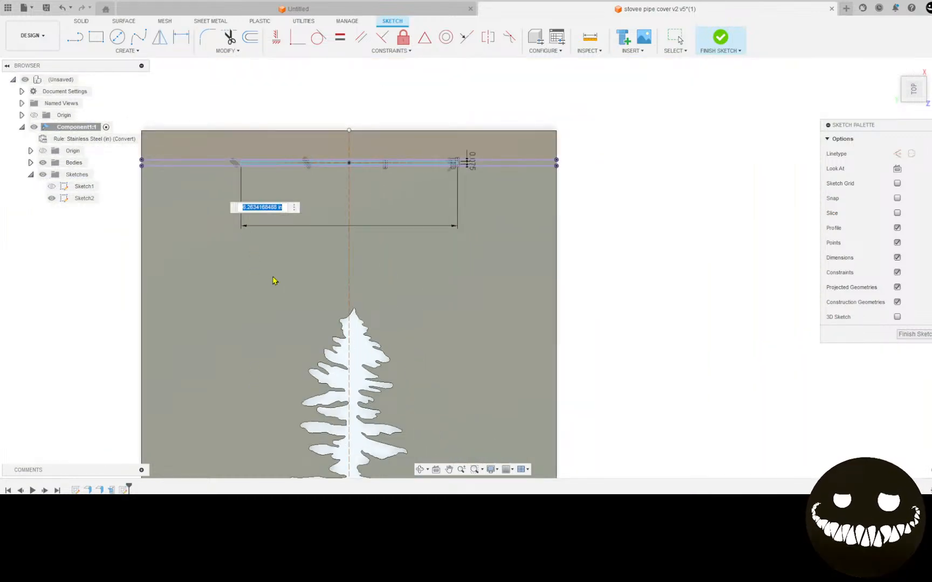
text(8)
key(Return)
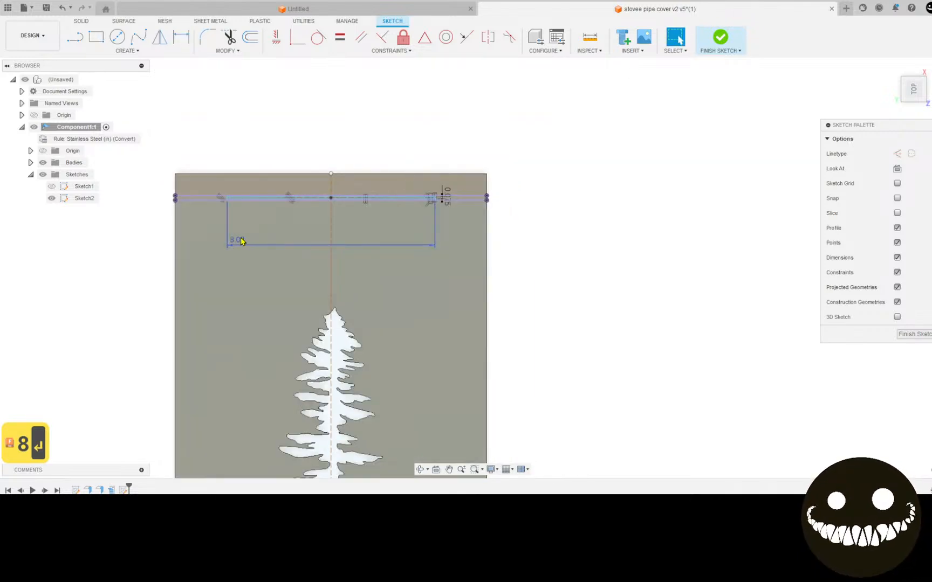
double_click(238, 240)
text(10)
key(Return)
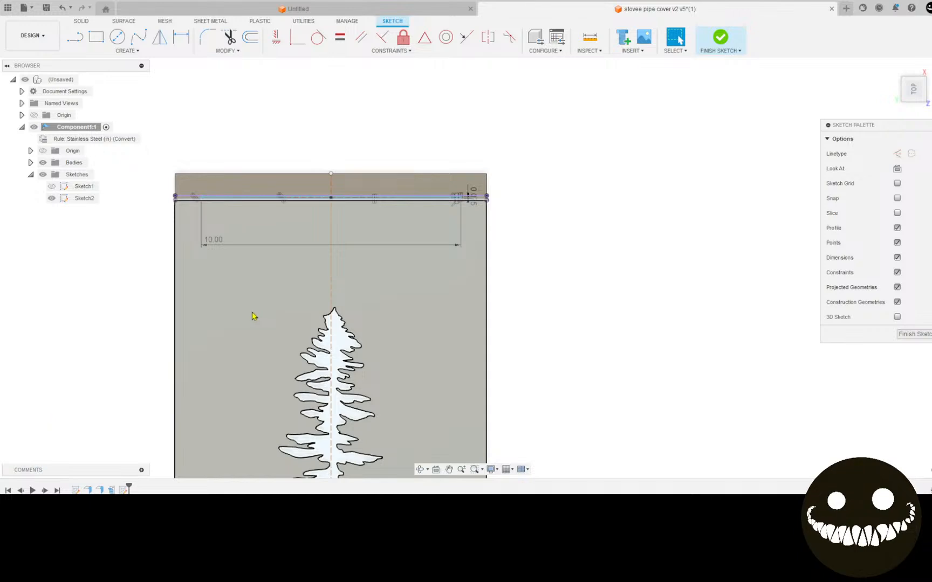
Extrude both bend relief slot profiles as a cut to -3.50 in through the unfolded sheet, and refold the faces
scroll(189, 186, up, 7)
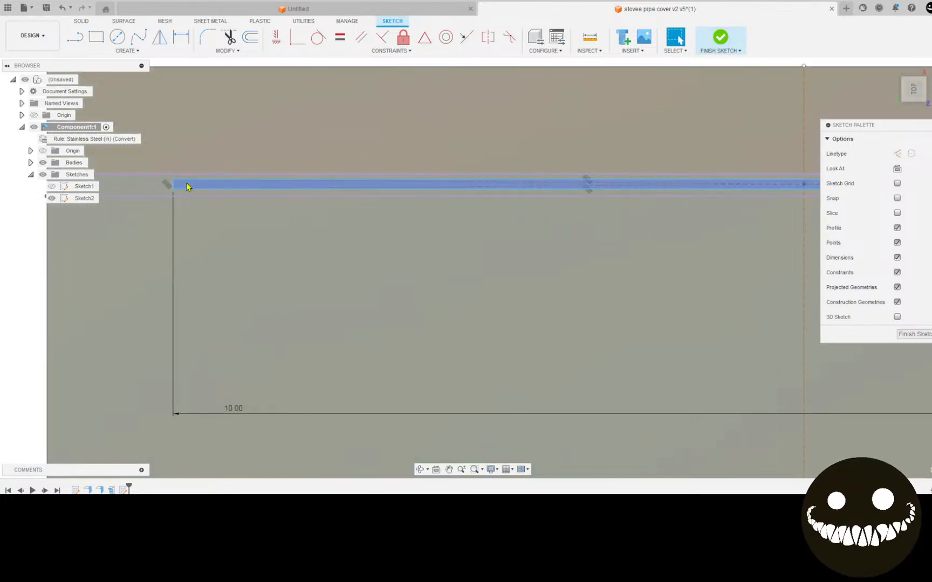
key(e)
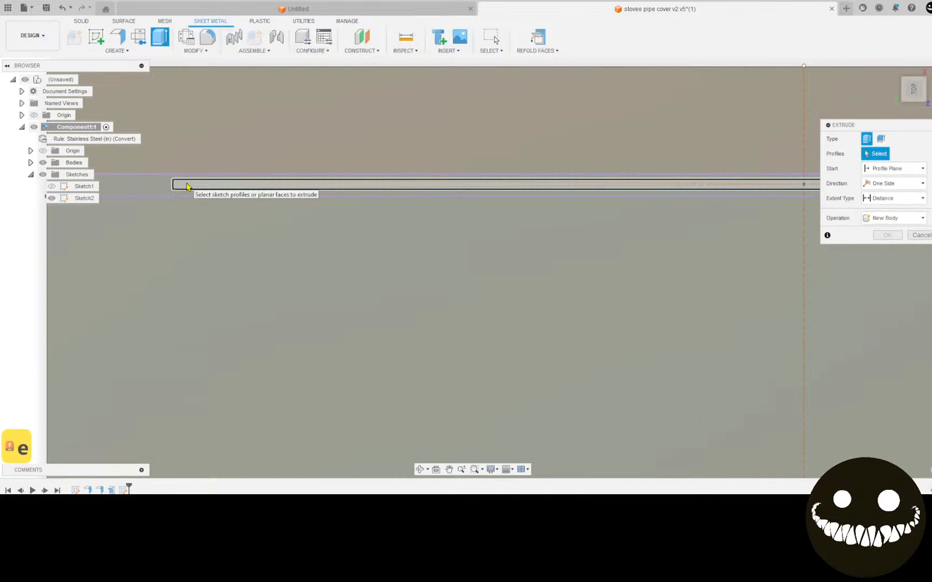
click(187, 186)
middle_drag(357, 361, 318, 41)
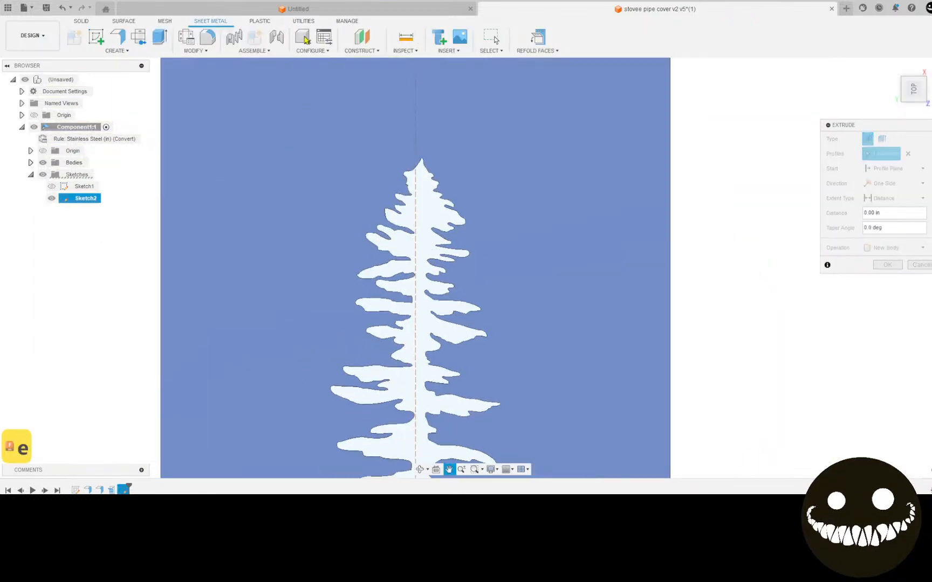
scroll(306, 348, down, 3)
middle_drag(306, 351, 287, 85)
scroll(238, 358, up, 2)
scroll(240, 368, up, 4)
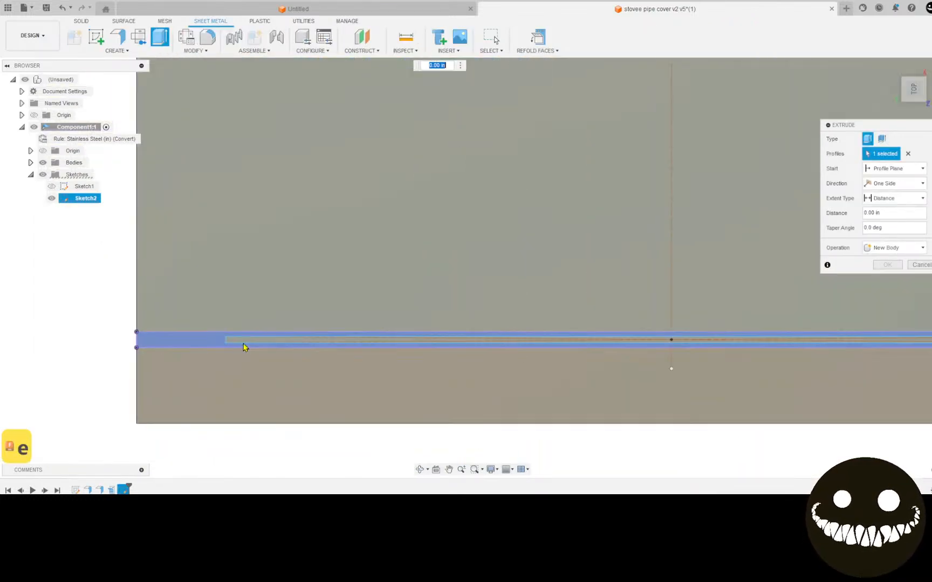
click(246, 342)
shift+middle_drag(414, 327, 522, 261)
scroll(519, 348, down, 3)
drag(560, 302, 539, 357)
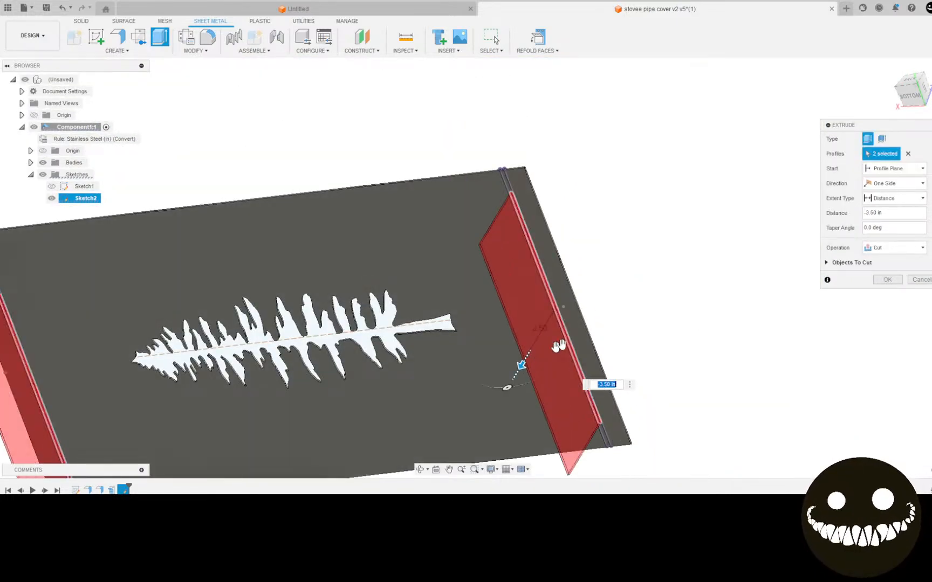
click(887, 279)
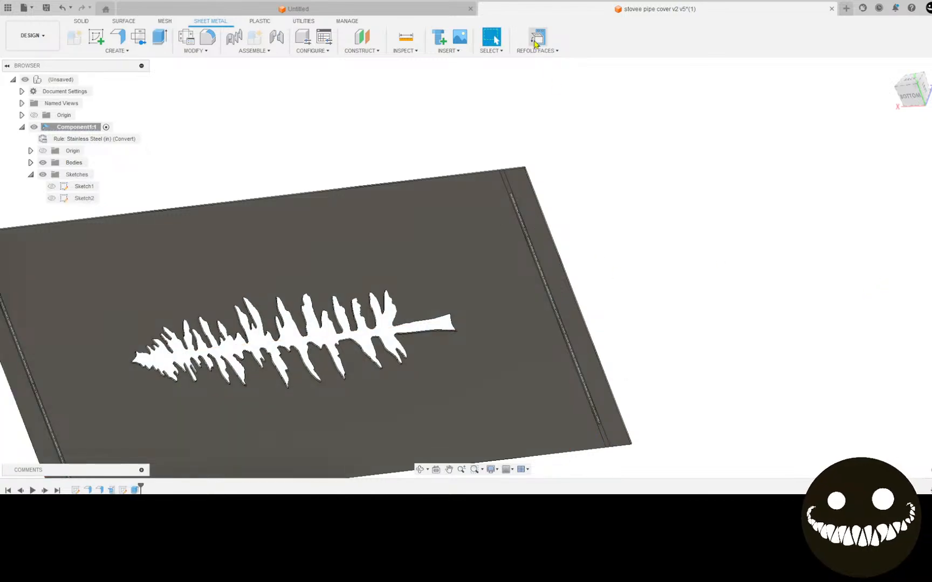
mouse_move(524, 243)
shift+middle_down()
mouse_move(499, 264)
mouse_move(455, 272)
mouse_move(130, 412)
mouse_move(88, 379)
mouse_move(91, 347)
mouse_move(66, 337)
mouse_move(108, 340)
mouse_move(160, 306)
mouse_move(177, 323)
mouse_move(169, 327)
mouse_move(241, 381)
mouse_move(209, 364)
mouse_move(410, 387)
mouse_move(375, 389)
shift+middle_up()
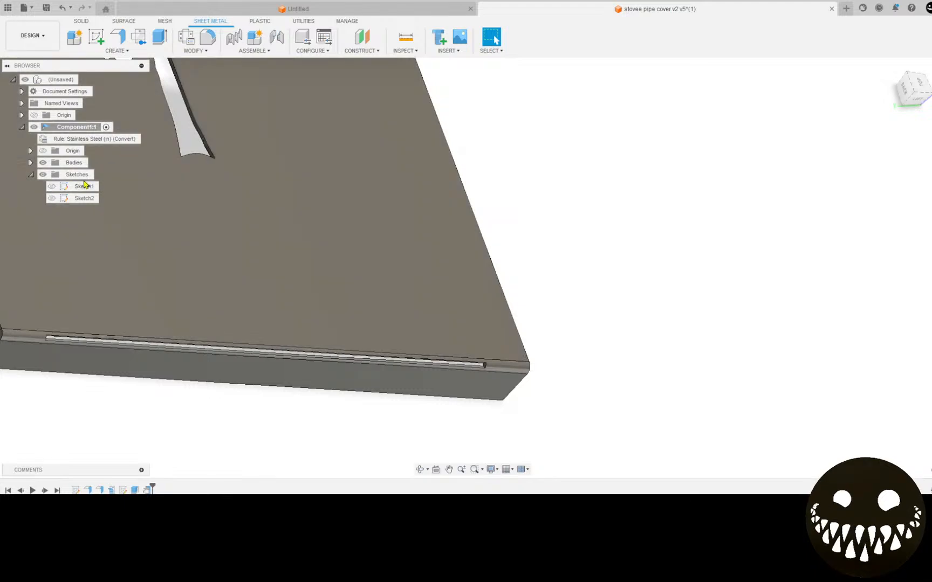
Dimension the distance between the plate's two long edges in Sketch1, check that dimension's parameter name, and finish the sketch
right_click(84, 189)
click(107, 218)
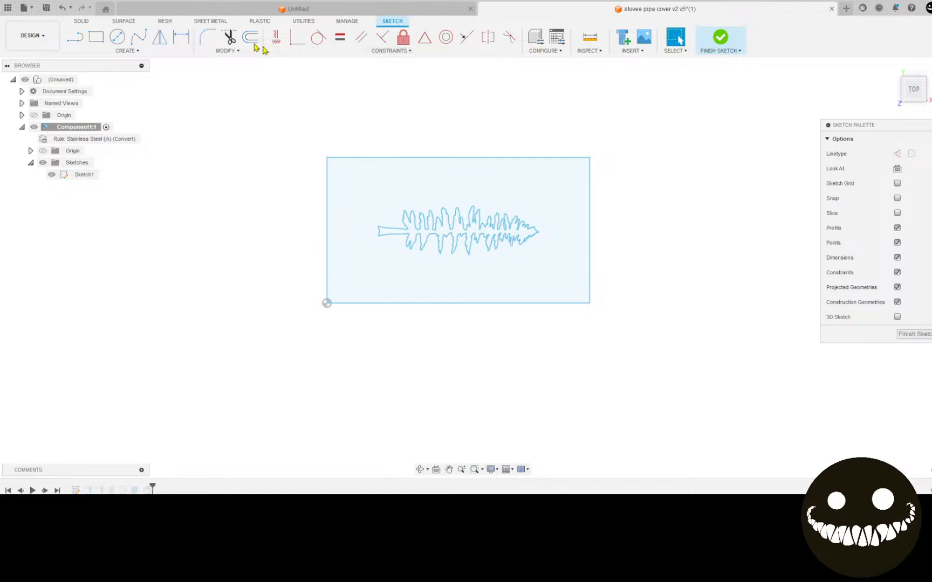
click(341, 158)
click(350, 303)
click(261, 356)
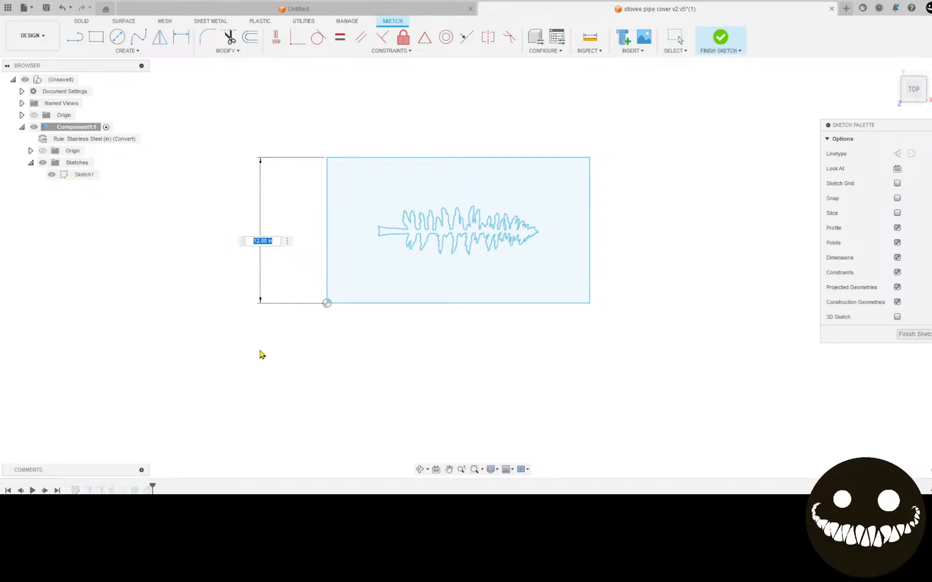
key(Return)
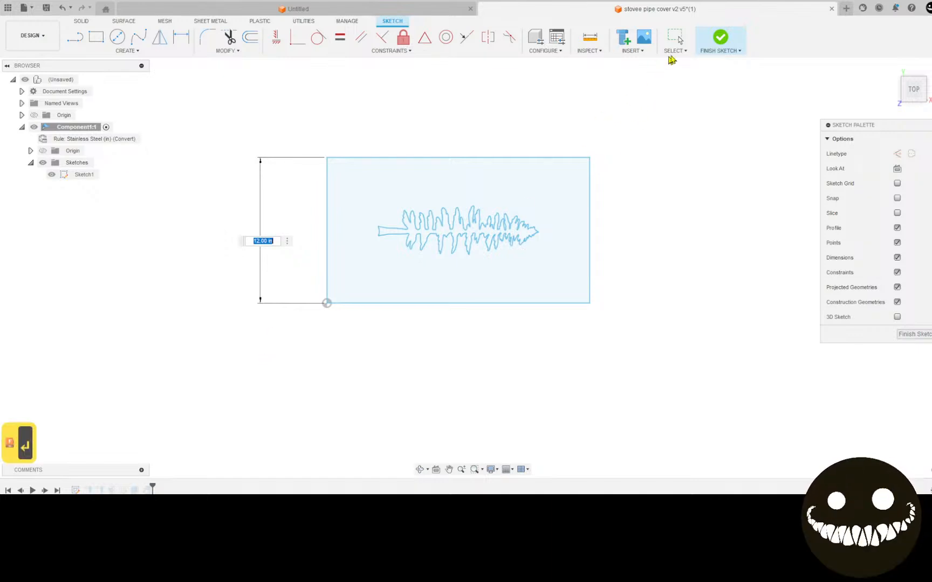
click(675, 37)
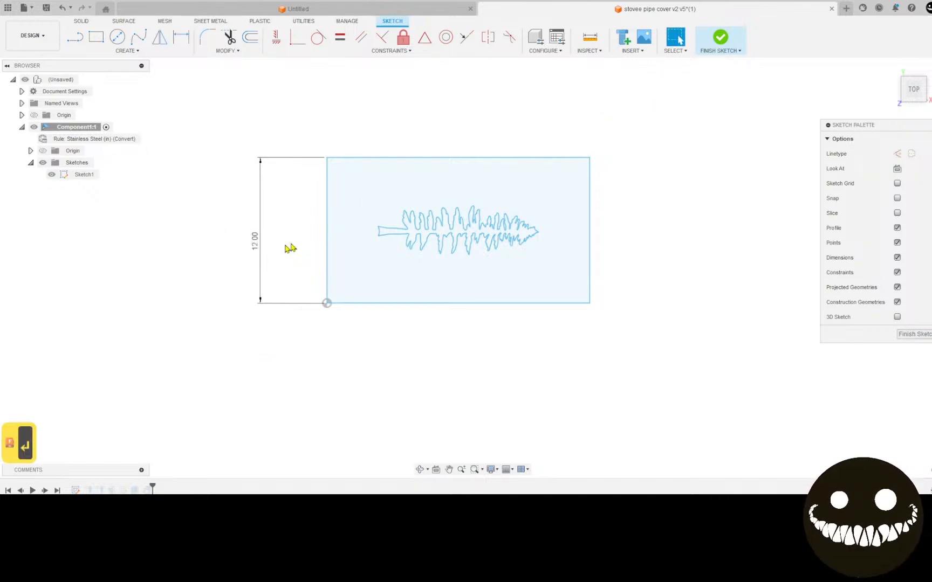
double_click(255, 243)
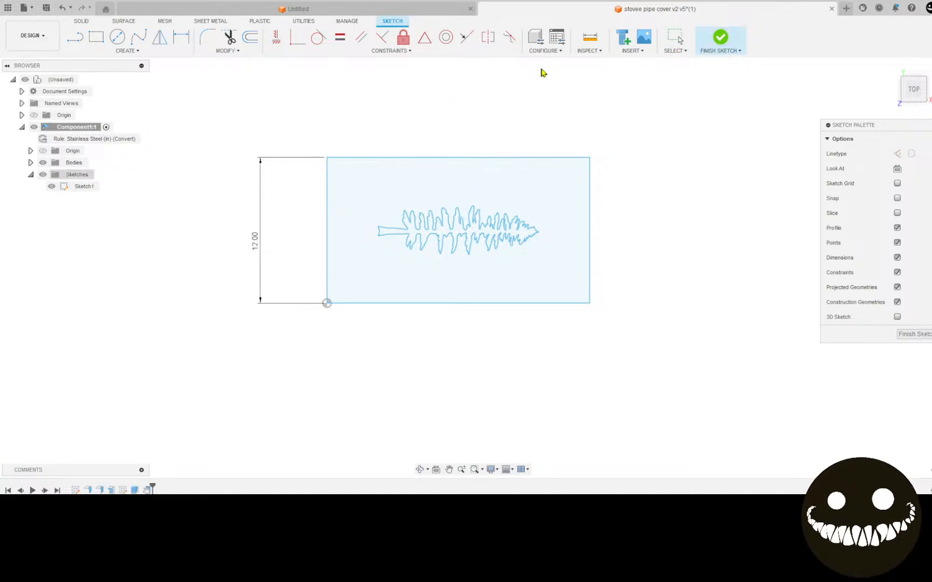
click(717, 41)
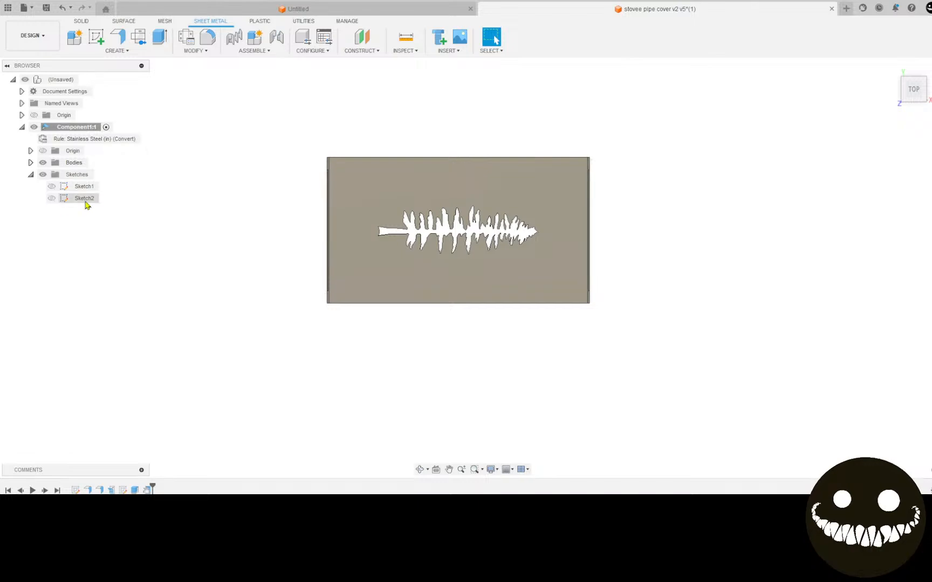
Edit Sketch2 and set the length of the slot beyond the tree's tip to the expression d12 - 2
right_click(86, 205)
click(170, 244)
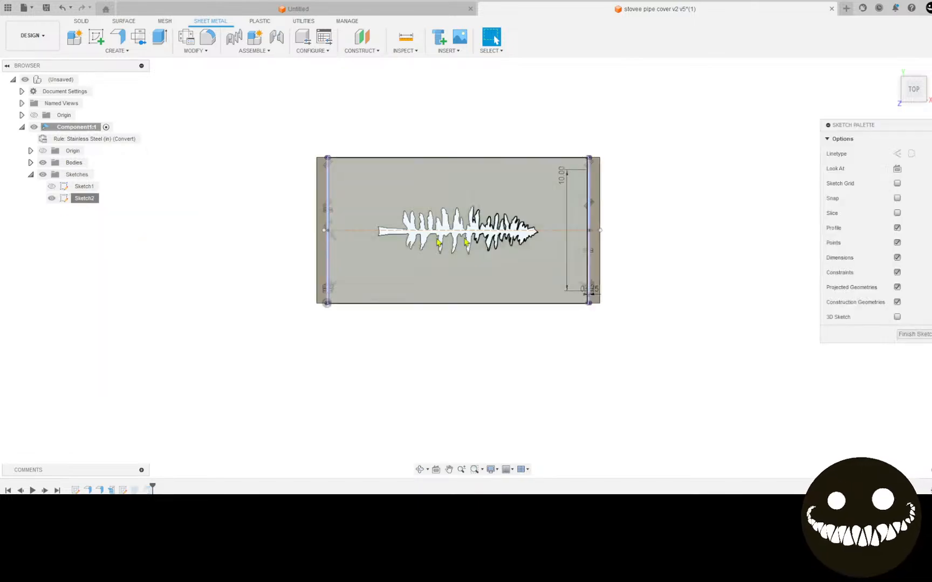
double_click(561, 159)
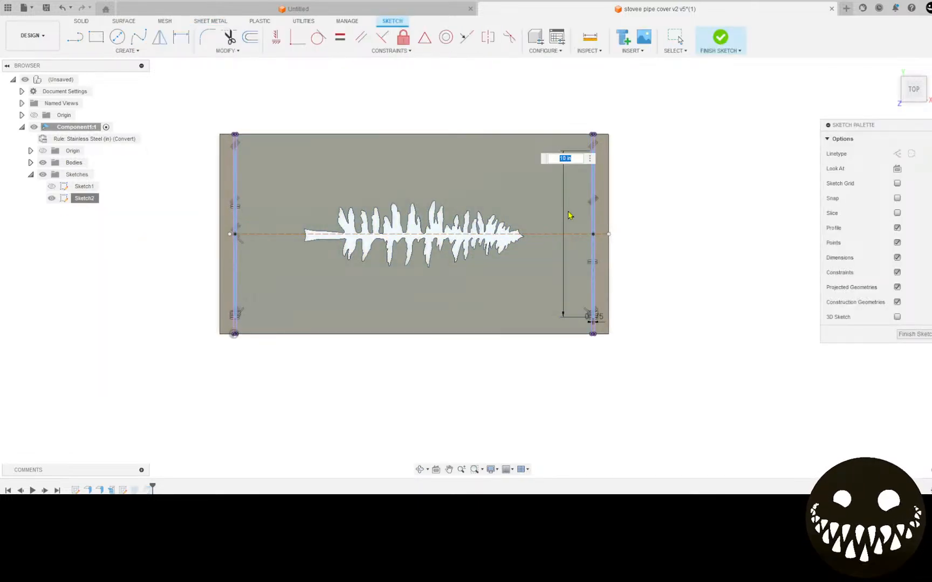
text(d12)
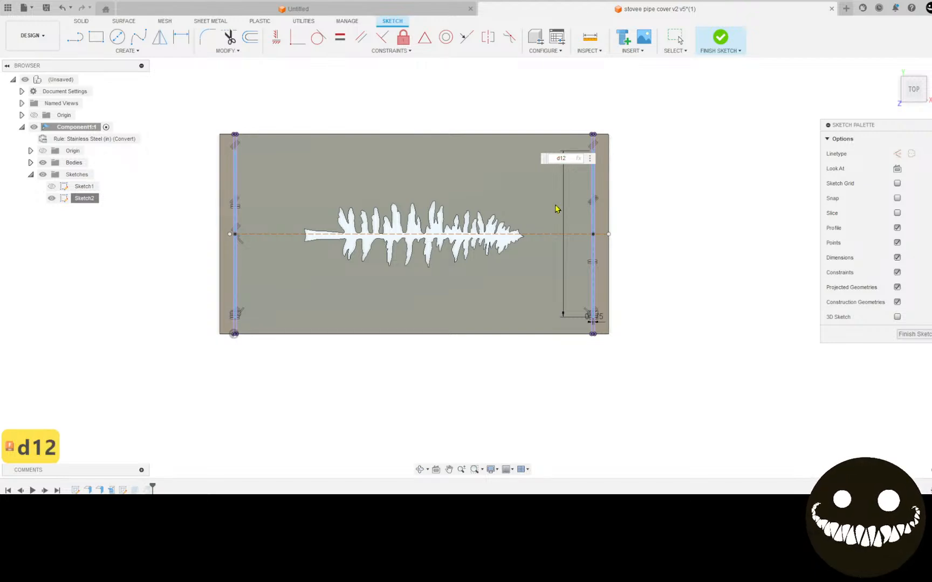
text(-)
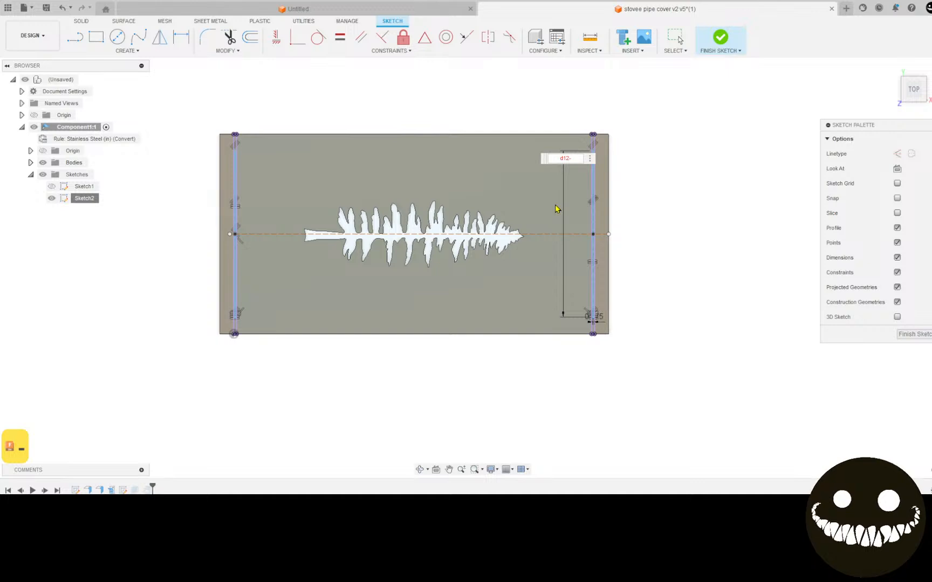
text(2)
key(Return)
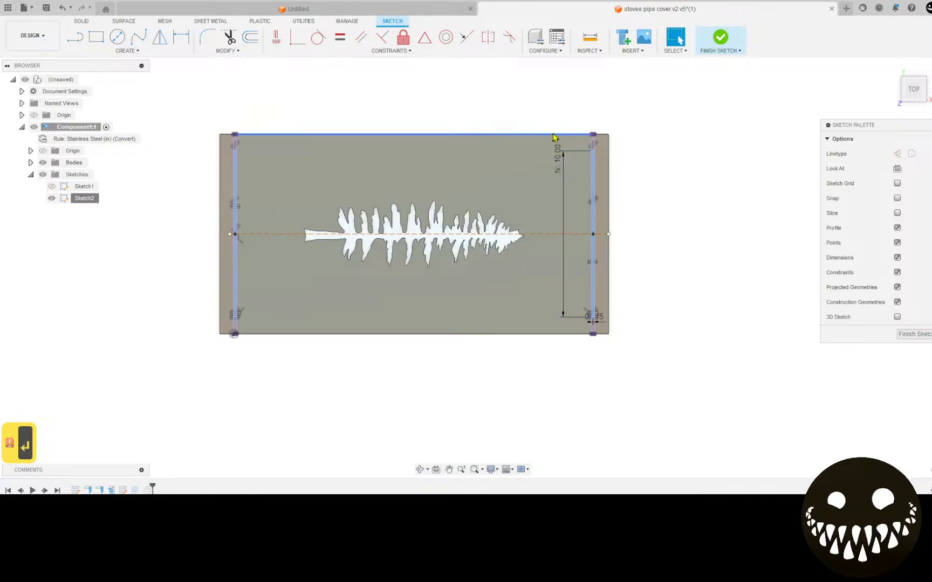
Try the slot length expression with an offset of 4 in instead, and finish the sketch to check the folded cover
scroll(556, 142, up, 3)
scroll(560, 139, up, 1)
double_click(574, 158)
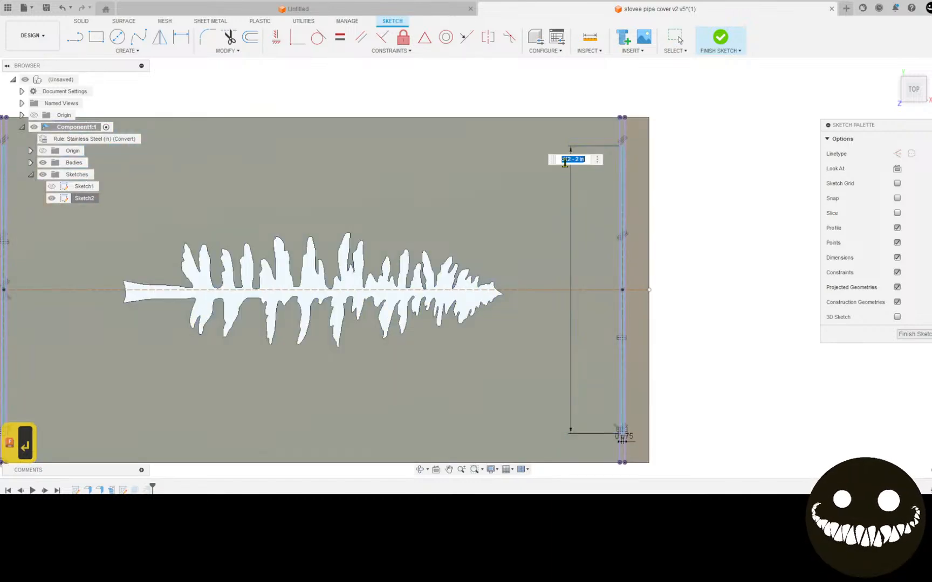
key(BackSpace)
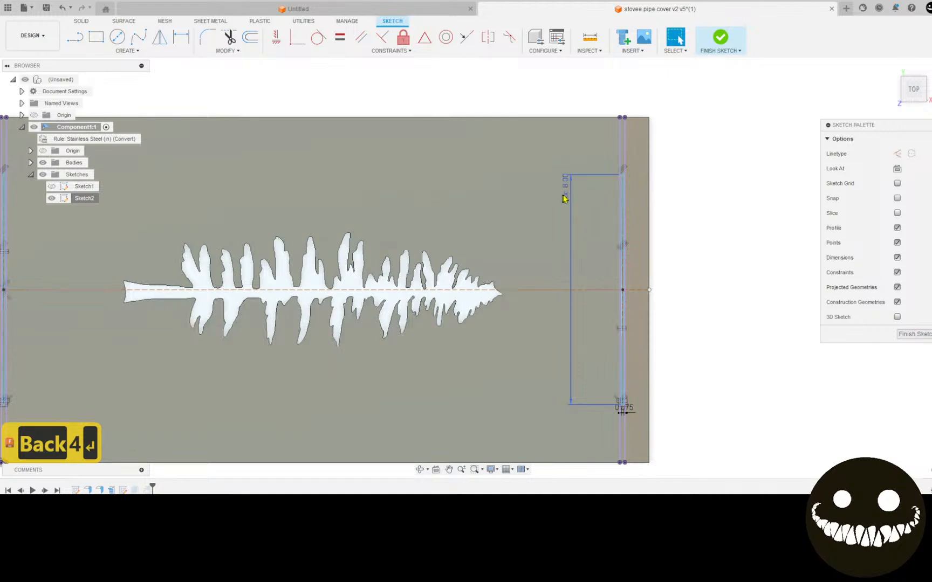
scroll(488, 174, down, 3)
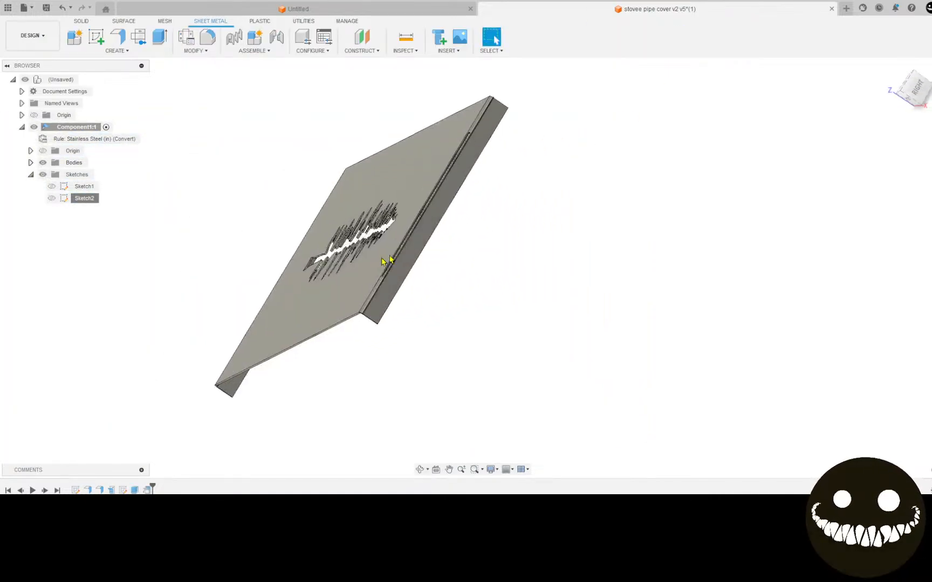
scroll(331, 393, down, 2)
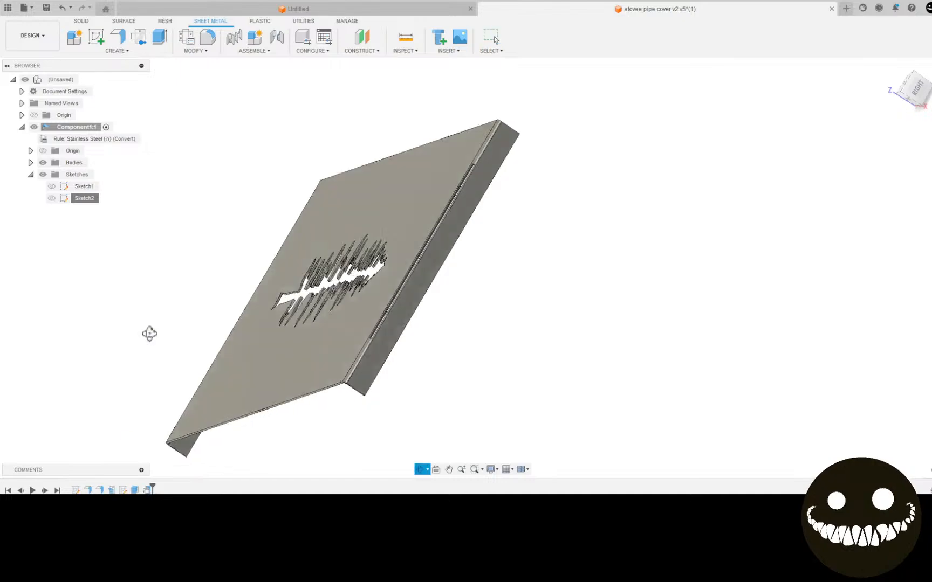
Reopen Sketch2 and restore the slot length expression to d12 - 2 in
right_click(92, 199)
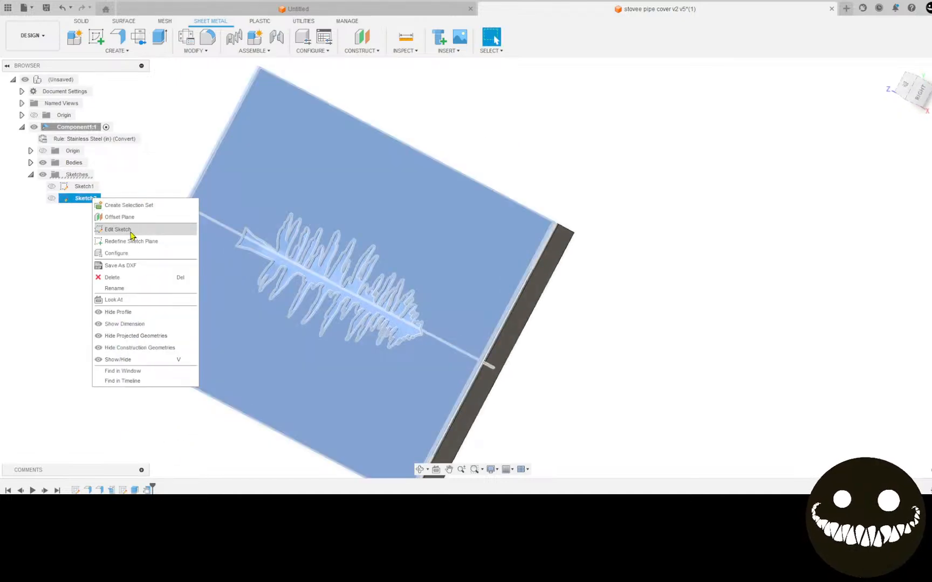
click(131, 230)
key(d)
click(672, 250)
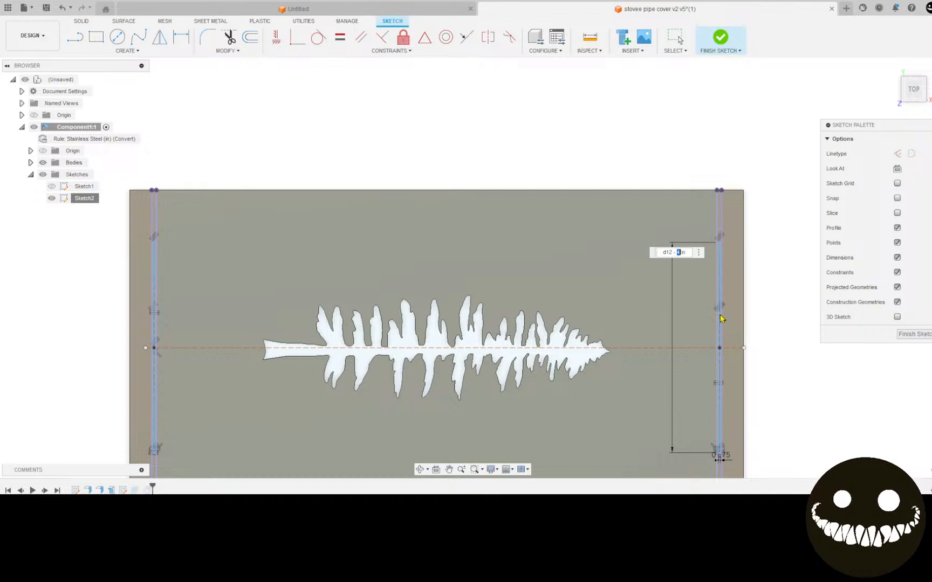
text(2)
key(Return)
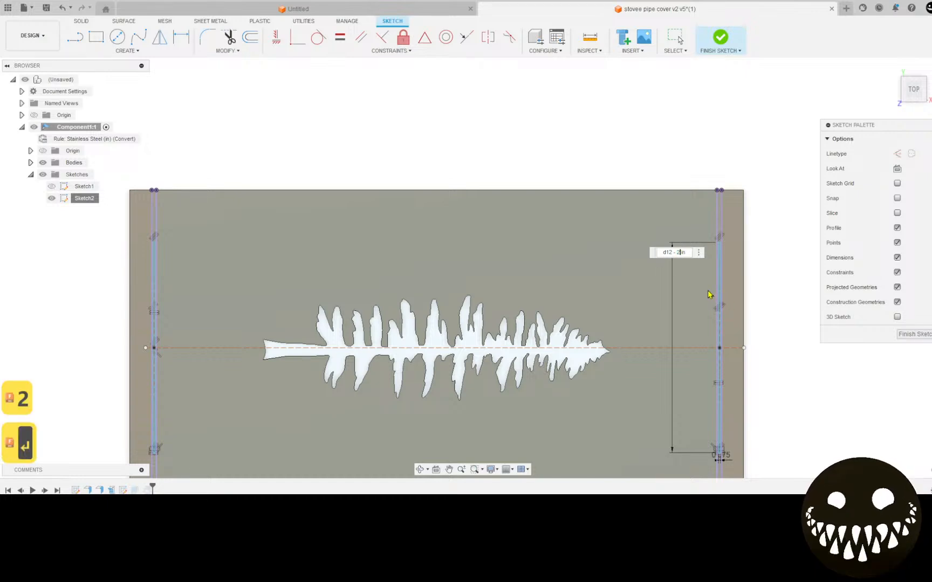
Set the width of the slot beyond the tree's tip to 0.06 in and finish the sketch
scroll(668, 356, up, 2)
scroll(605, 306, up, 3)
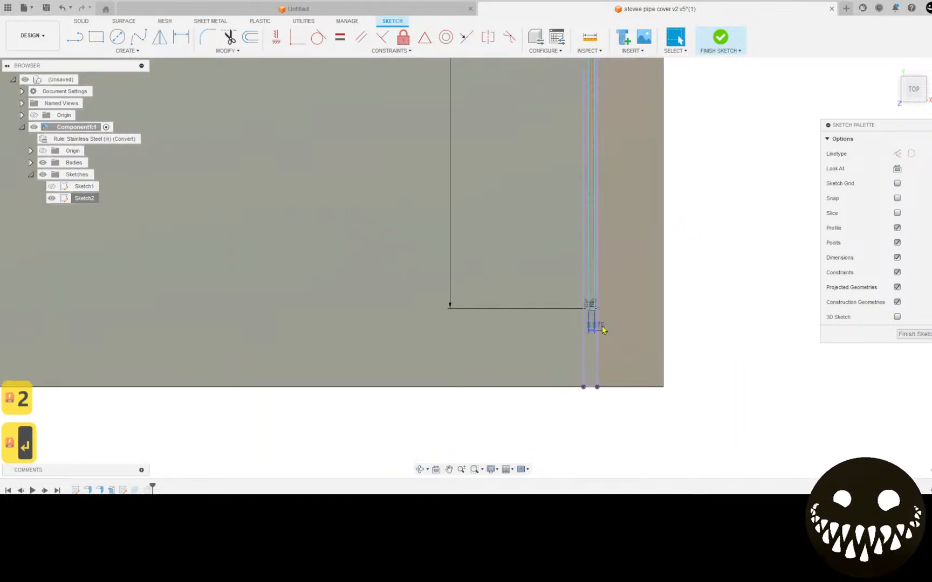
double_click(595, 330)
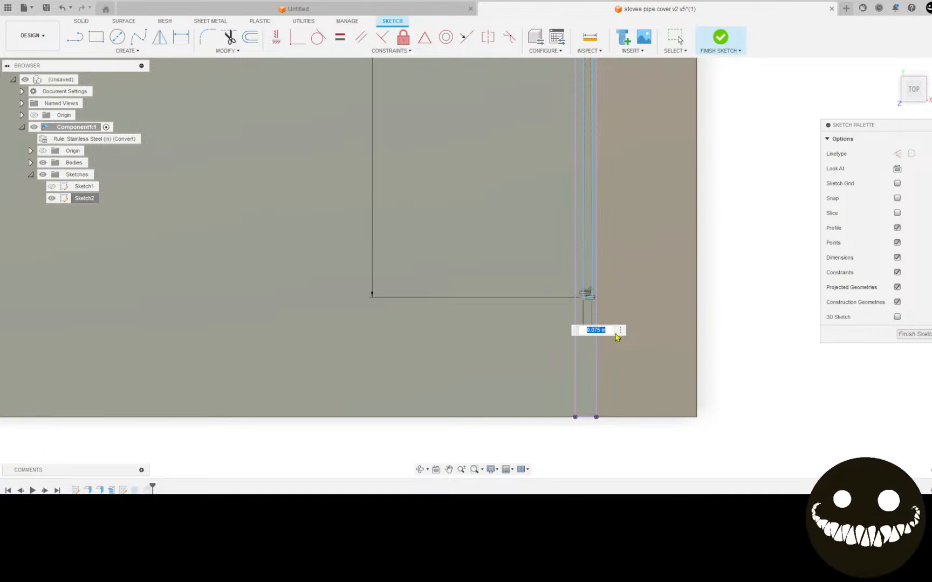
text(.06)
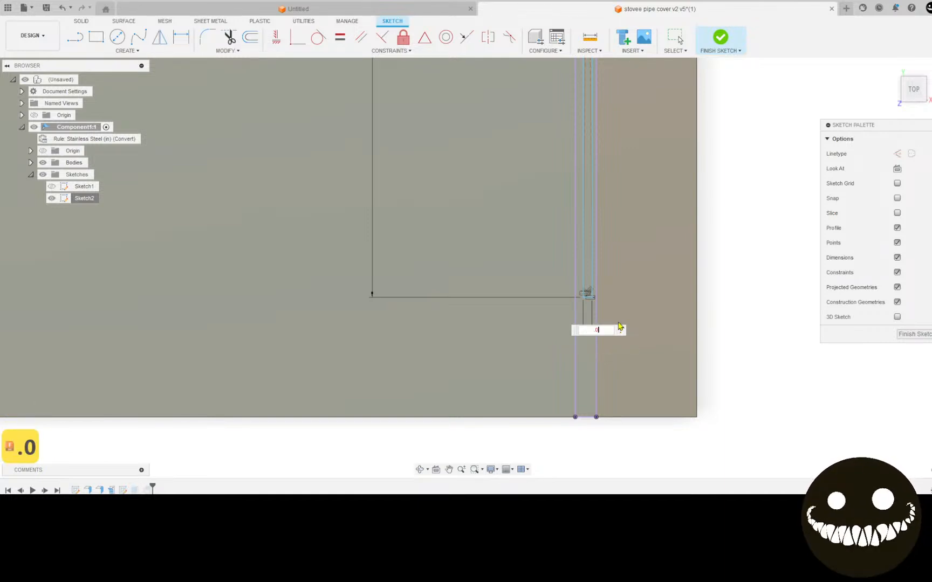
click(708, 52)
Examine the end and position of the bend relief slot along the folded flange's bend
shift+middle_drag(590, 333, 592, 287)
scroll(591, 289, up, 5)
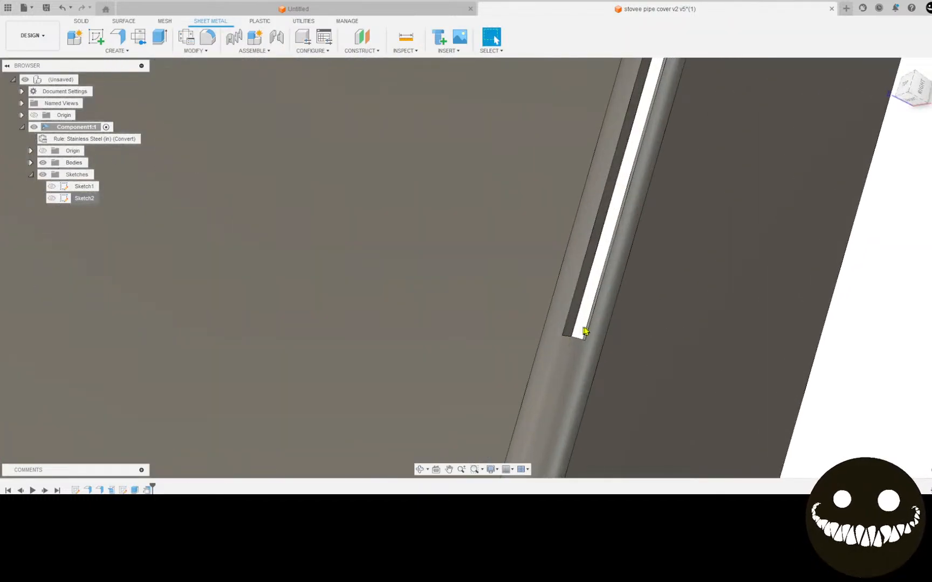
scroll(591, 330, up, 6)
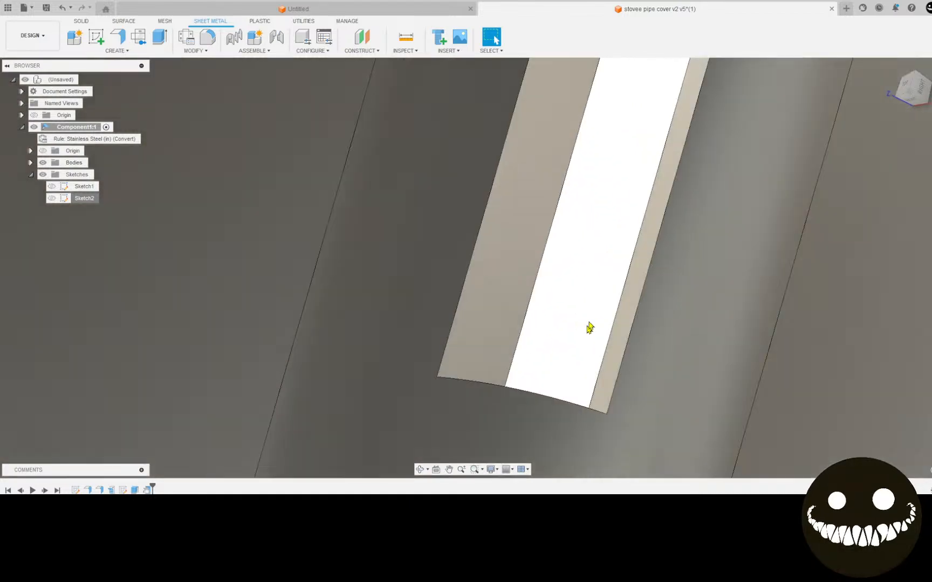
scroll(589, 327, down, 5)
shift+middle_drag(597, 272, 556, 317)
scroll(608, 252, up, 4)
scroll(555, 317, down, 3)
shift+middle_drag(687, 246, 284, 204)
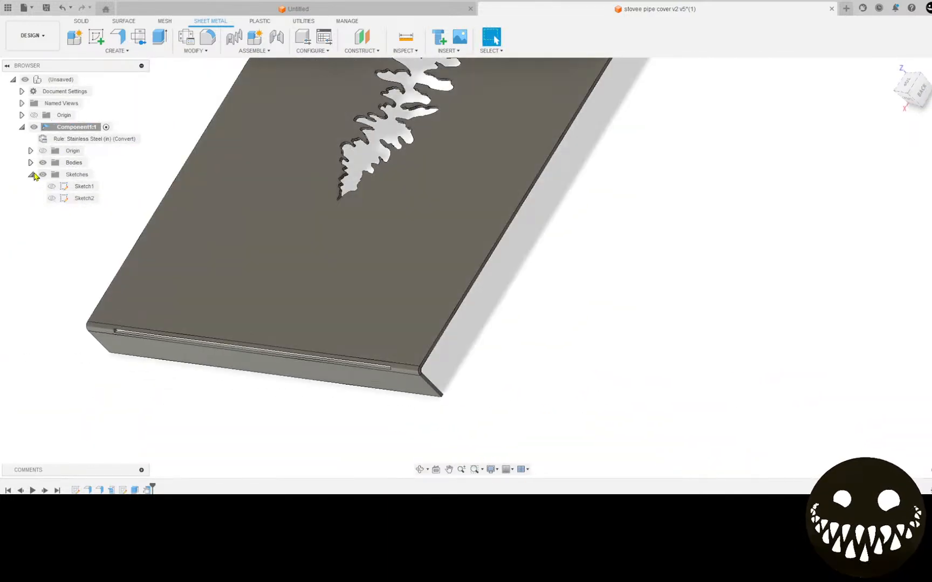
shift+middle_drag(173, 215, 338, 278)
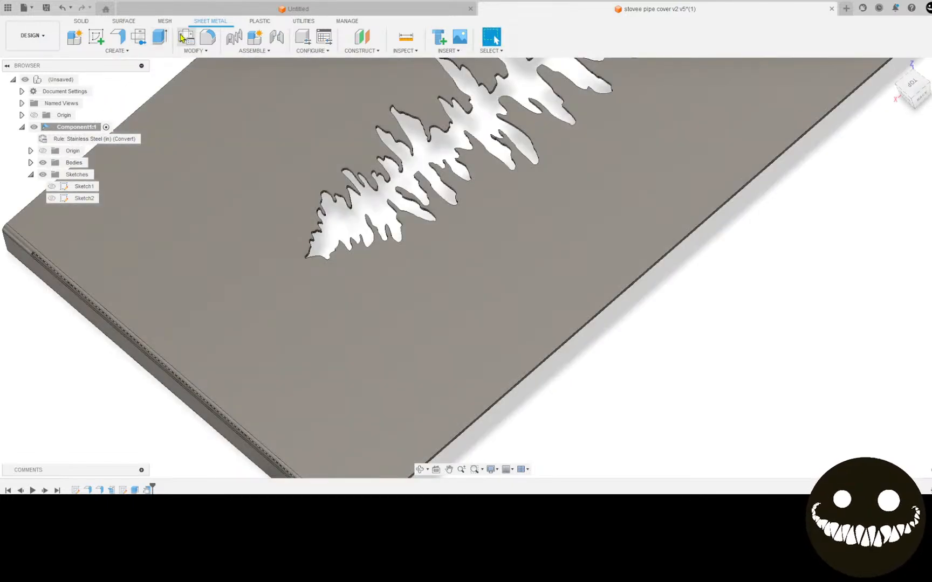
Create a flat pattern using the large tree face as the stationary face, and check a relief slot against its bend lines
click(138, 36)
click(239, 202)
click(890, 157)
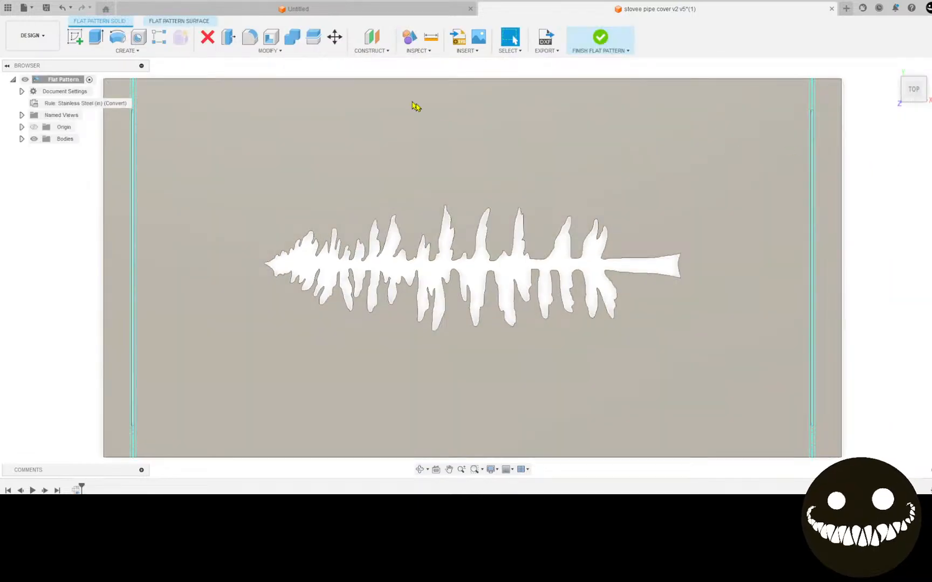
scroll(354, 145, up, 5)
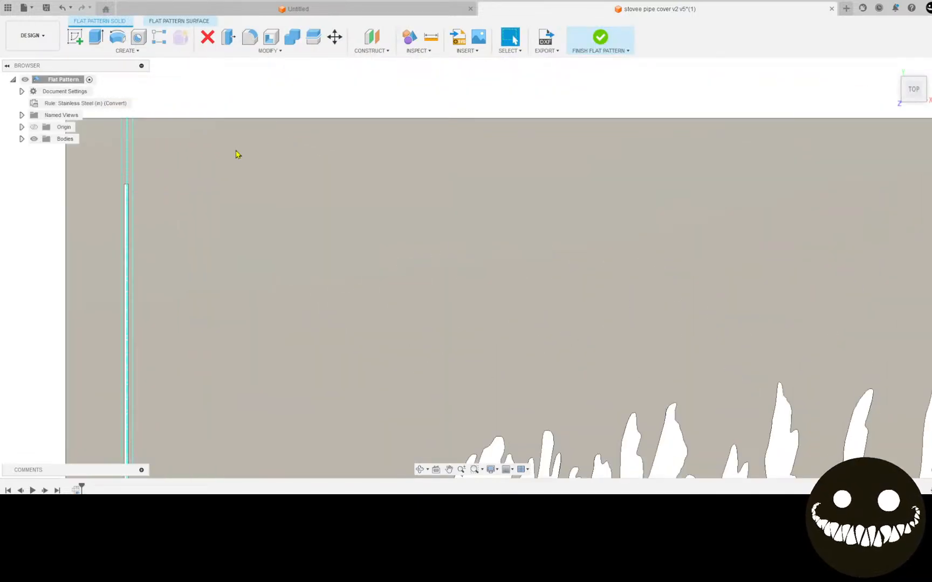
middle_drag(236, 151, 339, 159)
scroll(225, 200, up, 6)
scroll(324, 199, down, 2)
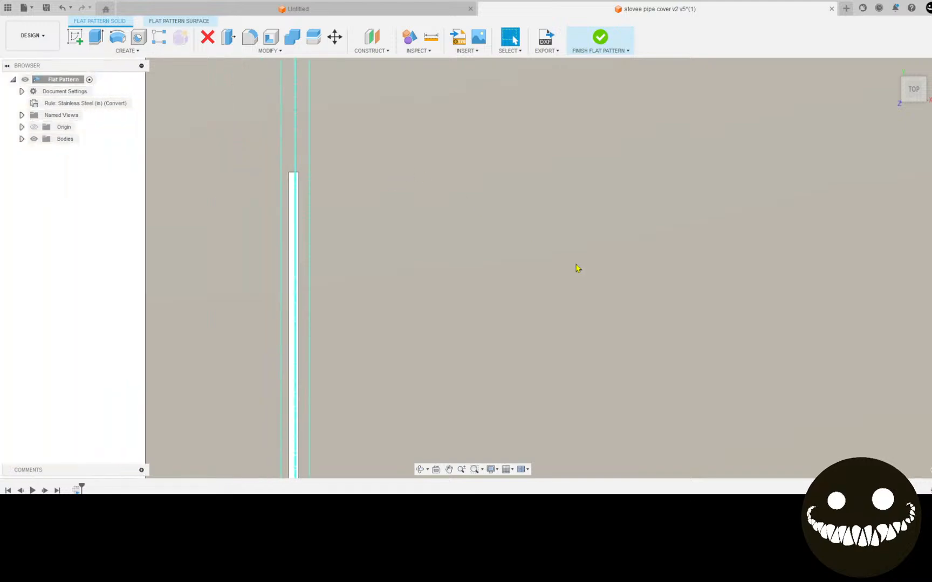
Examine the relief slots in the flat pattern, return to the folded model, and inspect the slot's position in the flange bend
scroll(621, 281, down, 4)
middle_drag(649, 293, 70, 234)
middle_drag(906, 275, 423, 167)
scroll(597, 143, up, 3)
scroll(417, 255, down, 2)
scroll(399, 221, down, 6)
middle_drag(376, 349, 517, 346)
click(608, 42)
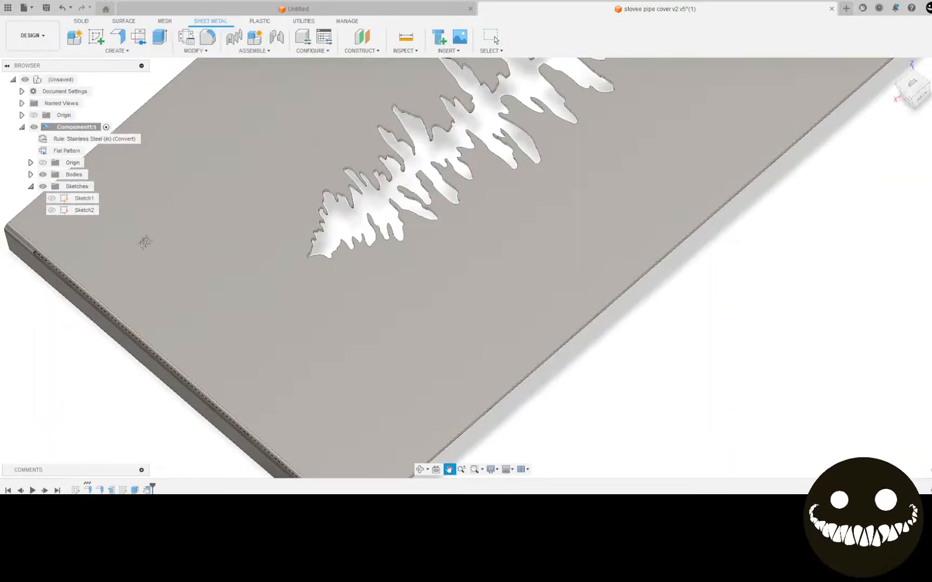
shift+middle_drag(141, 238, 404, 316)
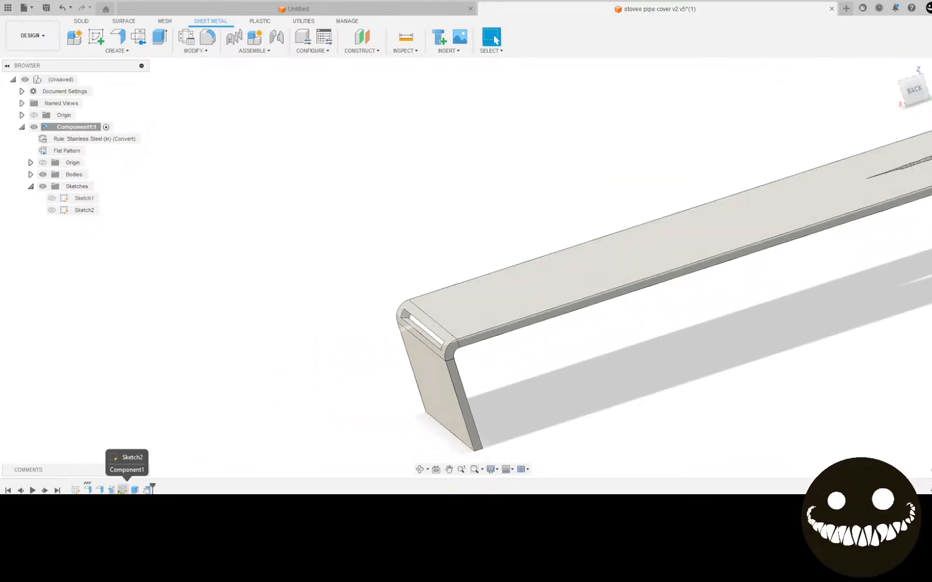
Reopen Sketch2 and check the slot's end between the bend edges beyond the tree's tip
right_click(123, 490)
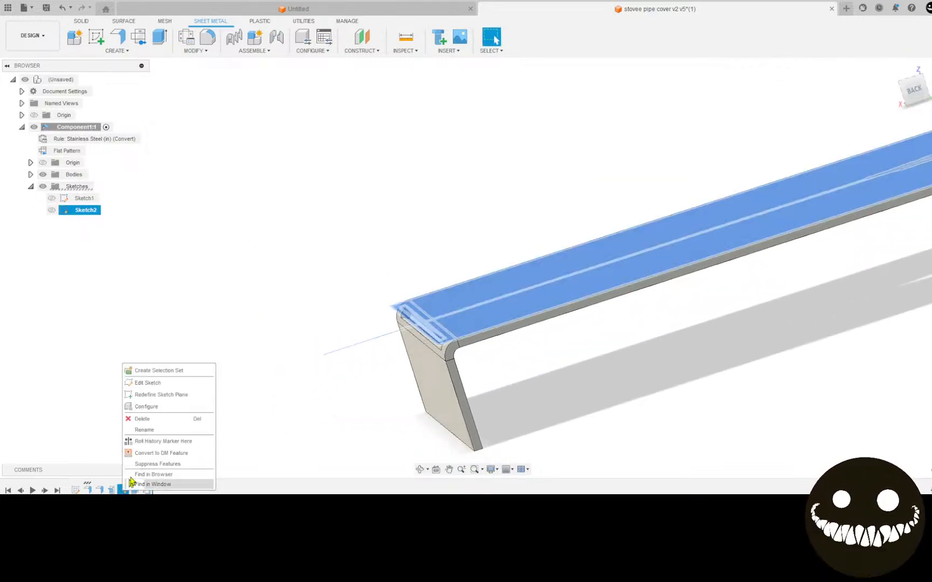
click(148, 383)
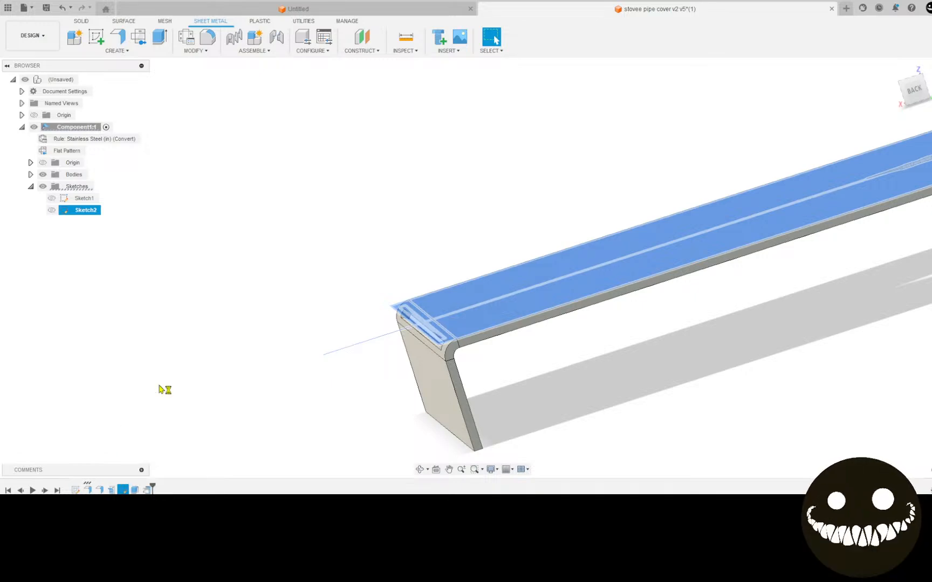
middle_drag(387, 302, 310, 475)
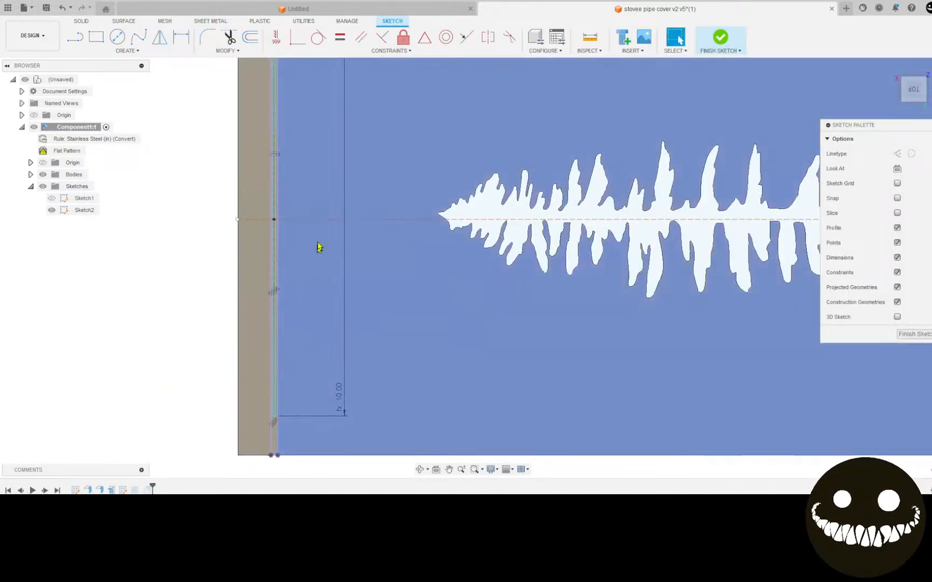
scroll(305, 252, down, 3)
middle_drag(296, 247, 314, 342)
scroll(303, 216, up, 5)
scroll(303, 219, up, 6)
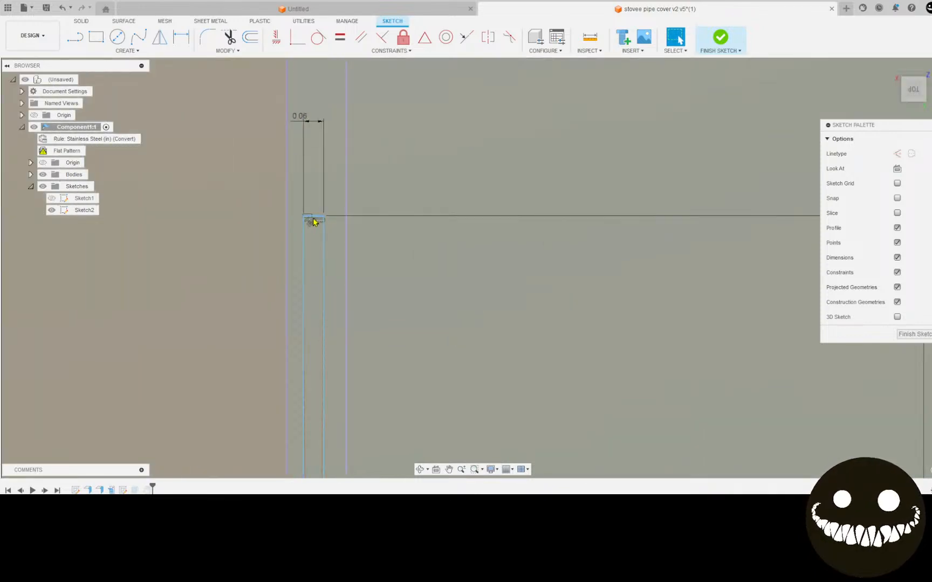
scroll(264, 200, down, 6)
middle_drag(247, 300, 203, 221)
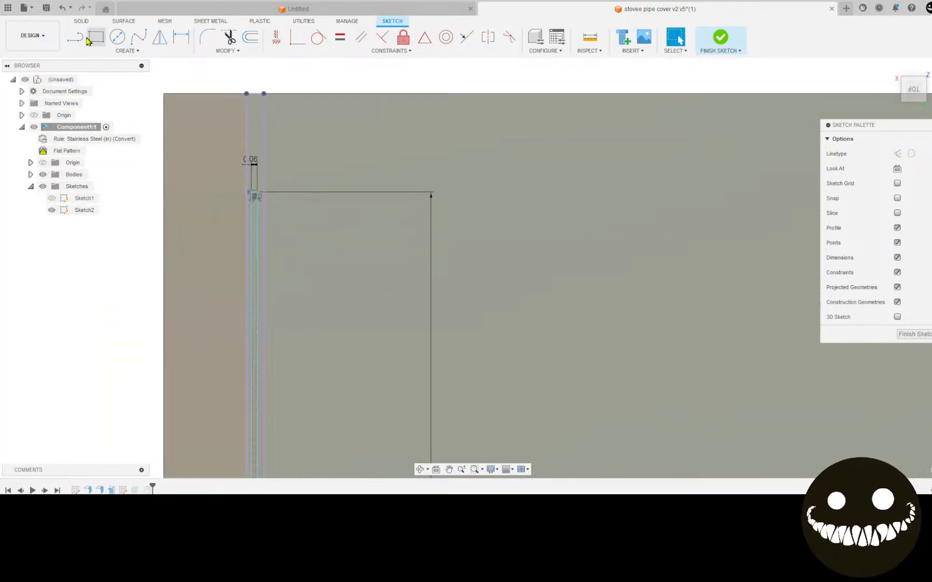
Draw a construction line lengthwise through the middle of the bend zone beyond the tree's tip, from one plate edge to the opposite edge
key(l)
click(255, 95)
middle_drag(255, 412, 209, 287)
scroll(210, 287, down, 1)
click(895, 156)
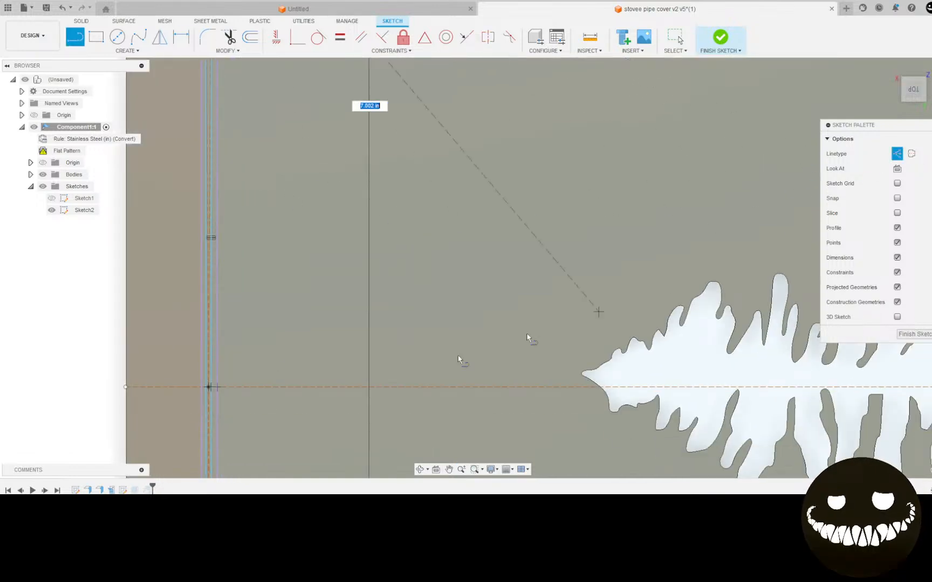
scroll(324, 373, down, 1)
middle_drag(323, 373, 379, 129)
scroll(261, 443, up, 4)
middle_drag(262, 442, 237, 127)
scroll(237, 126, down, 1)
scroll(266, 362, up, 1)
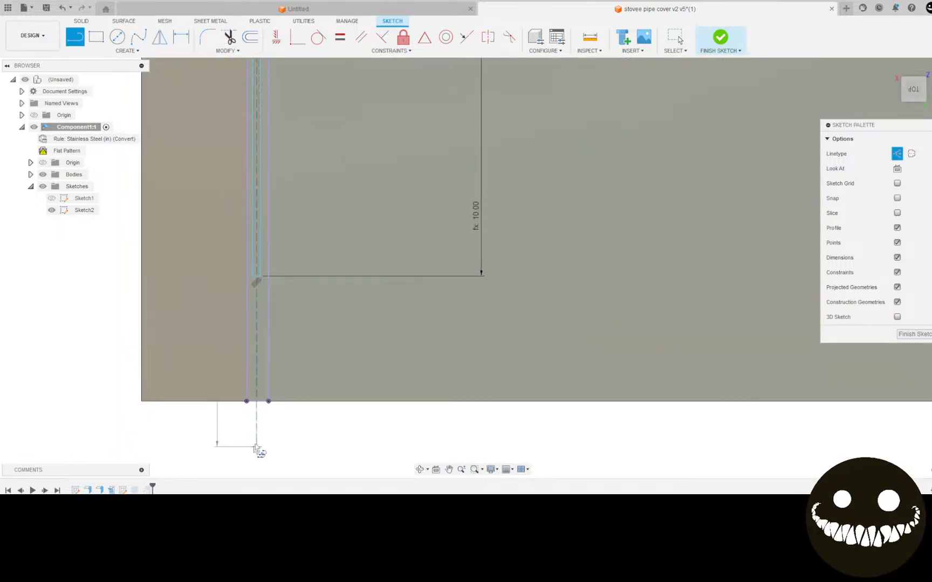
click(257, 403)
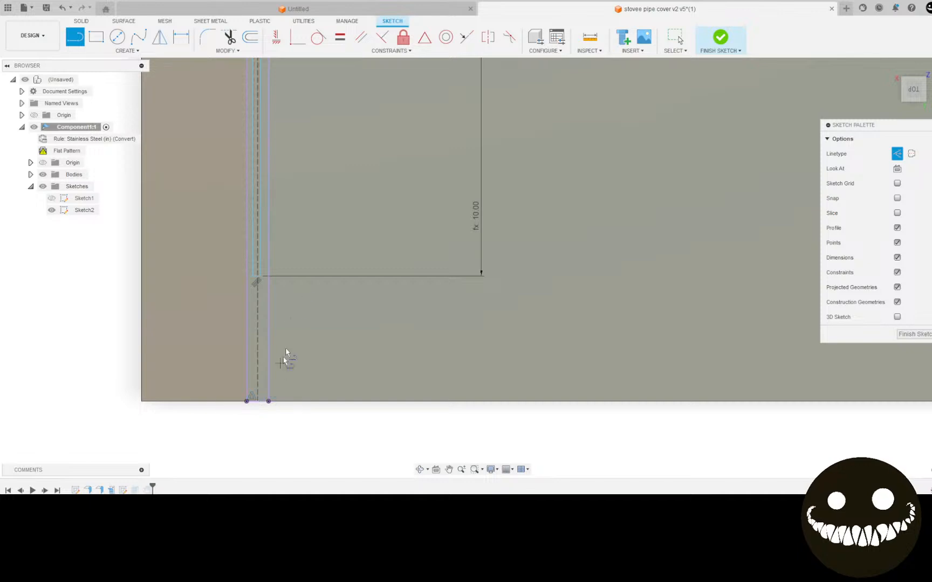
Make the relief slot's centre point coincident with the construction line and finish the sketch
scroll(326, 216, down, 3)
middle_drag(336, 83, 351, 233)
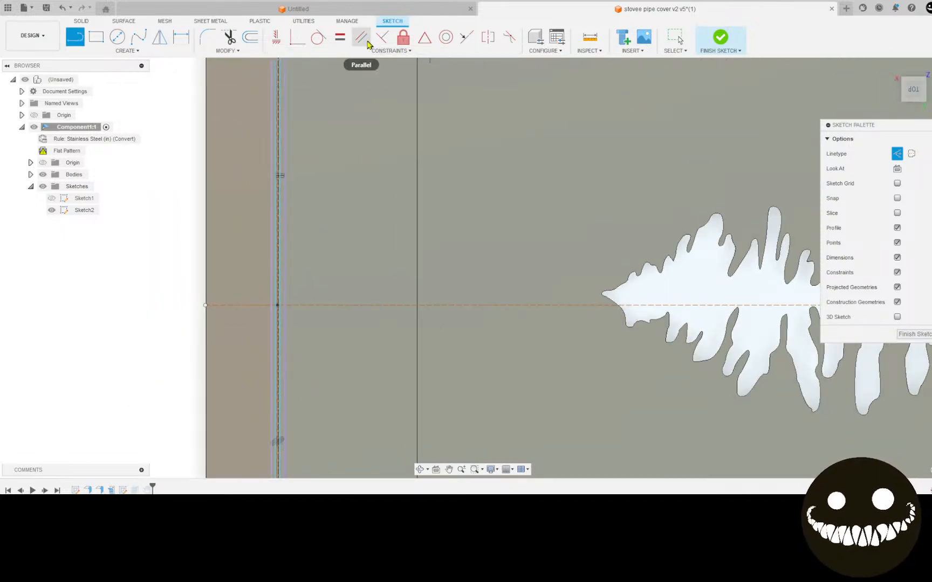
click(297, 37)
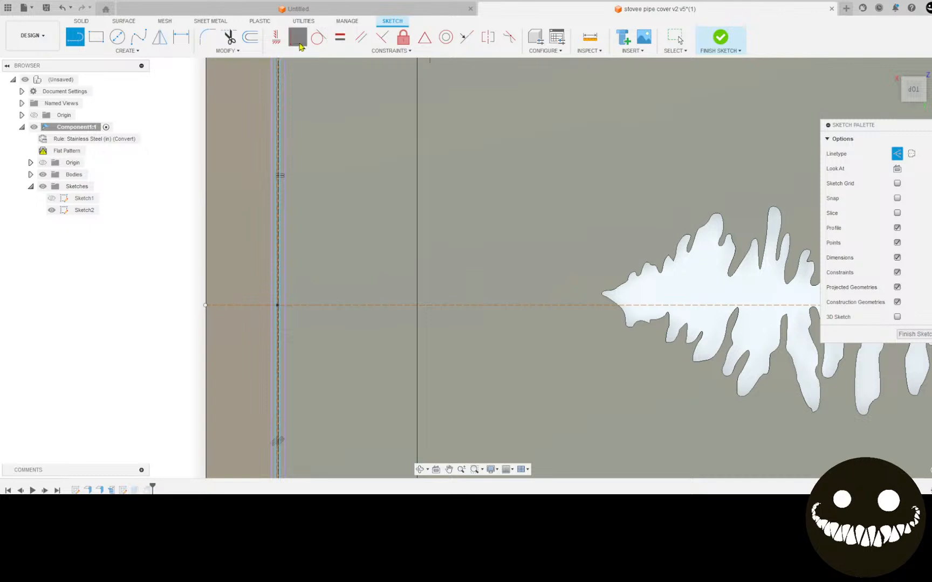
scroll(274, 299, up, 5)
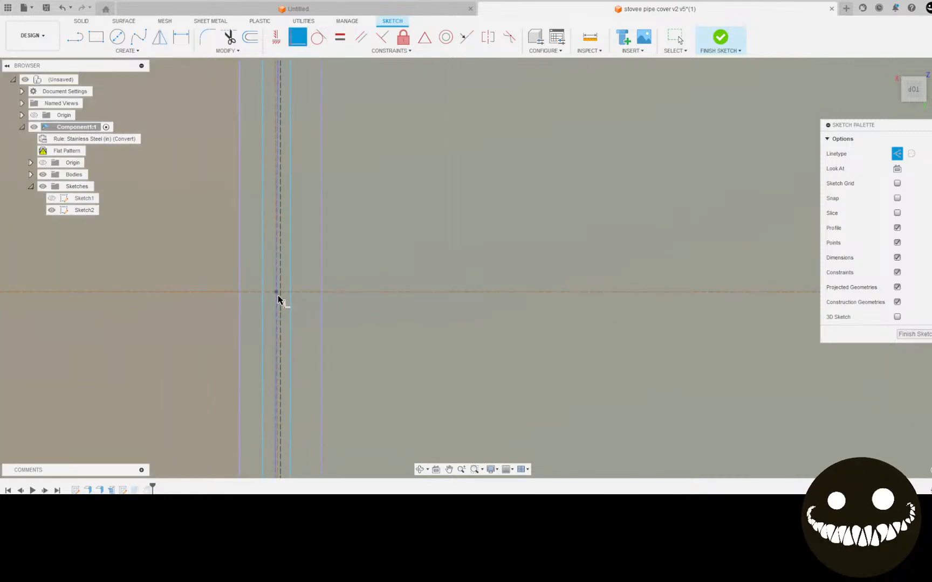
click(277, 294)
click(281, 284)
scroll(455, 284, down, 5)
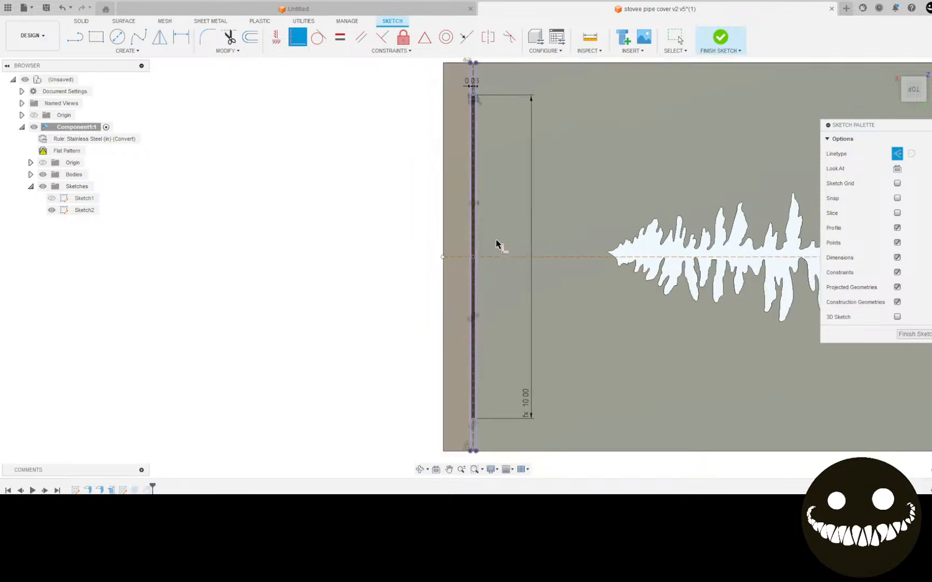
middle_drag(498, 250, 476, 397)
scroll(442, 158, up, 3)
scroll(477, 238, up, 1)
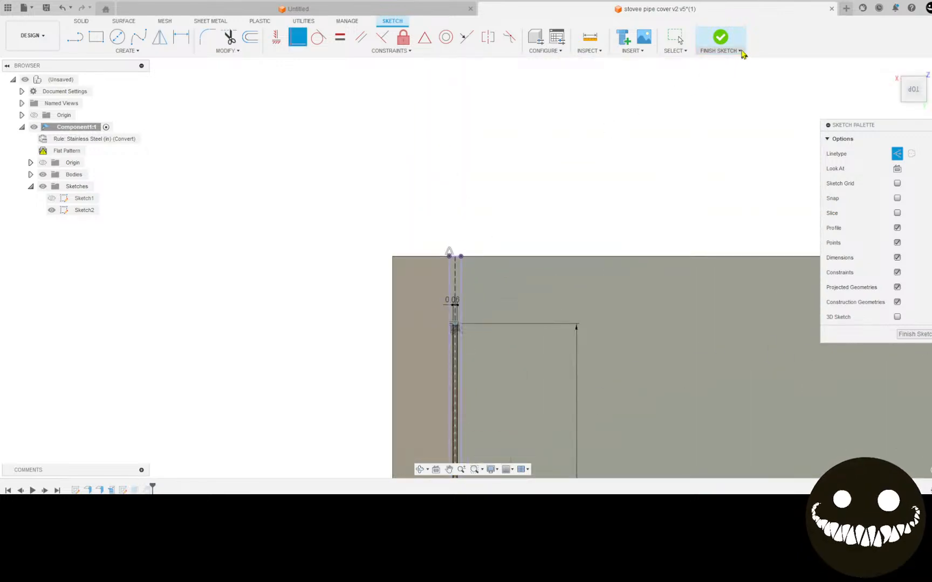
click(719, 39)
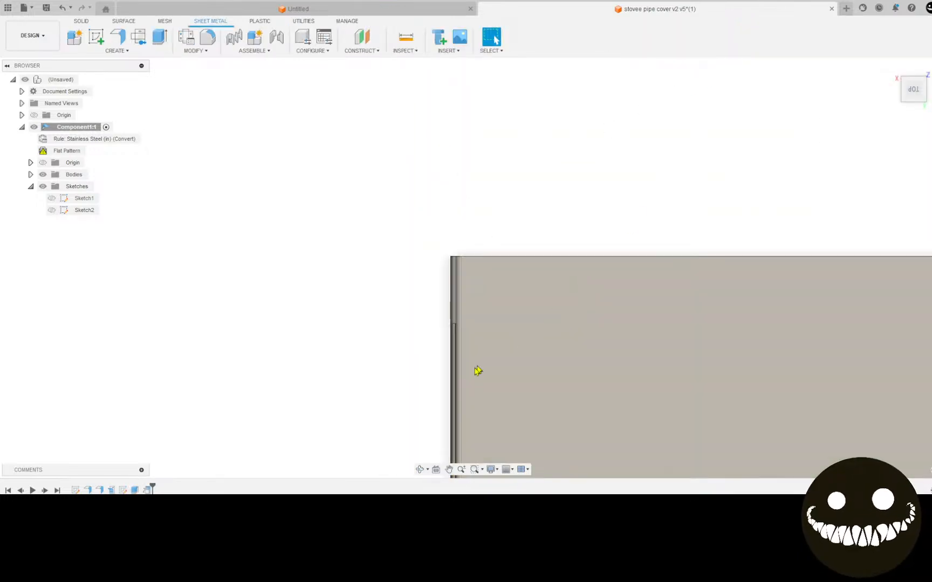
shift+middle_drag(456, 405, 402, 305)
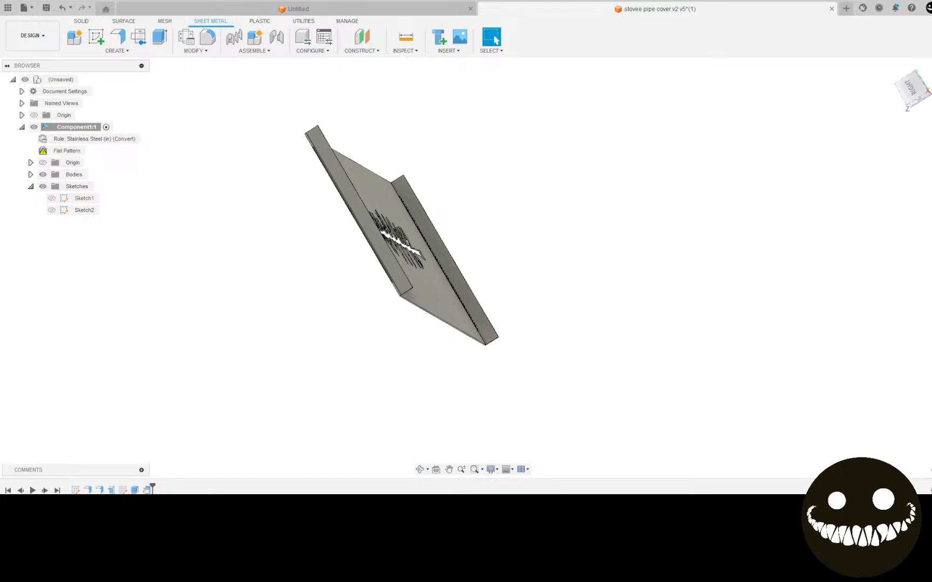
Roll the timeline back to before Sketch2 and delete Sketch2 despite its dependent features
mouse_move(338, 262)
shift+middle_down()
mouse_move(457, 249)
mouse_move(370, 254)
mouse_move(302, 235)
mouse_move(291, 150)
mouse_move(268, 161)
shift+middle_up()
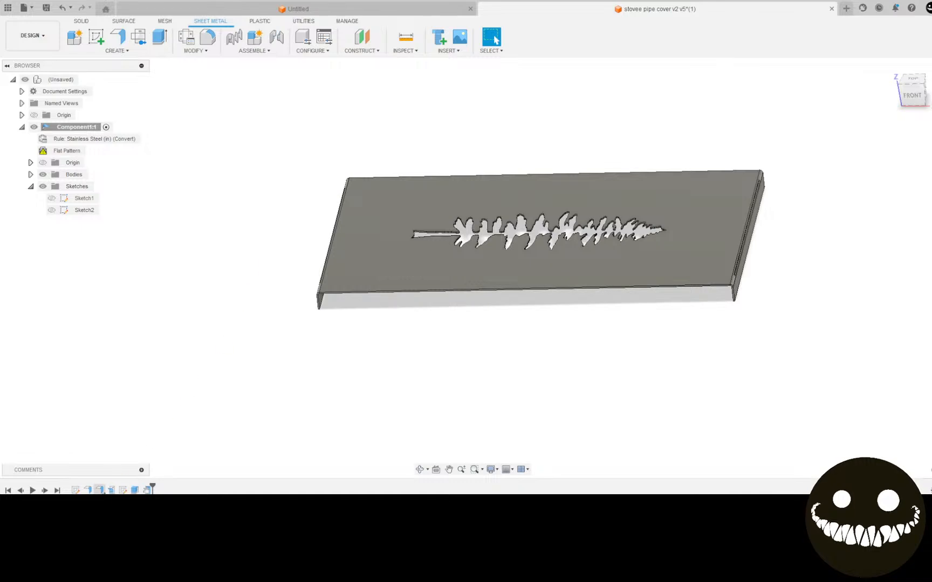
click(111, 490)
click(123, 490)
right_click(123, 490)
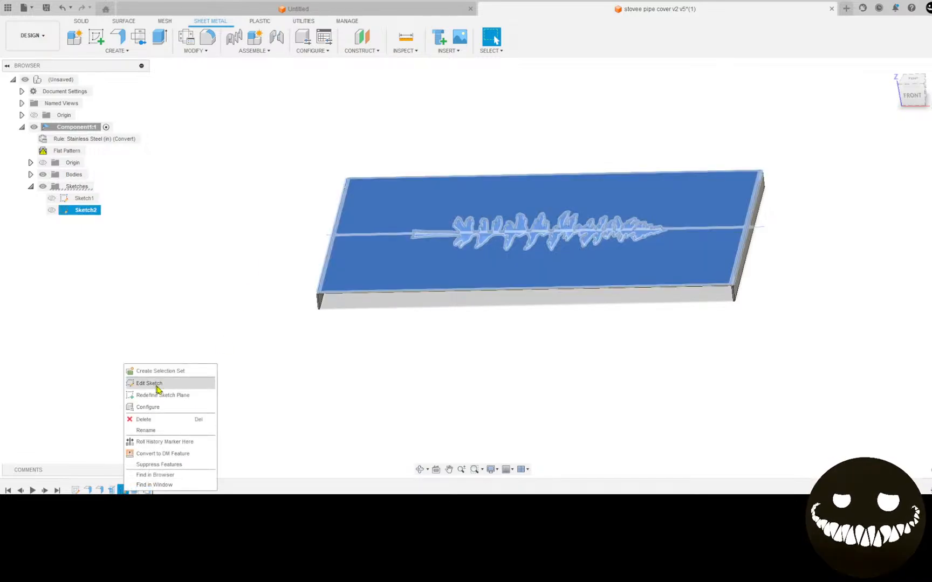
click(280, 357)
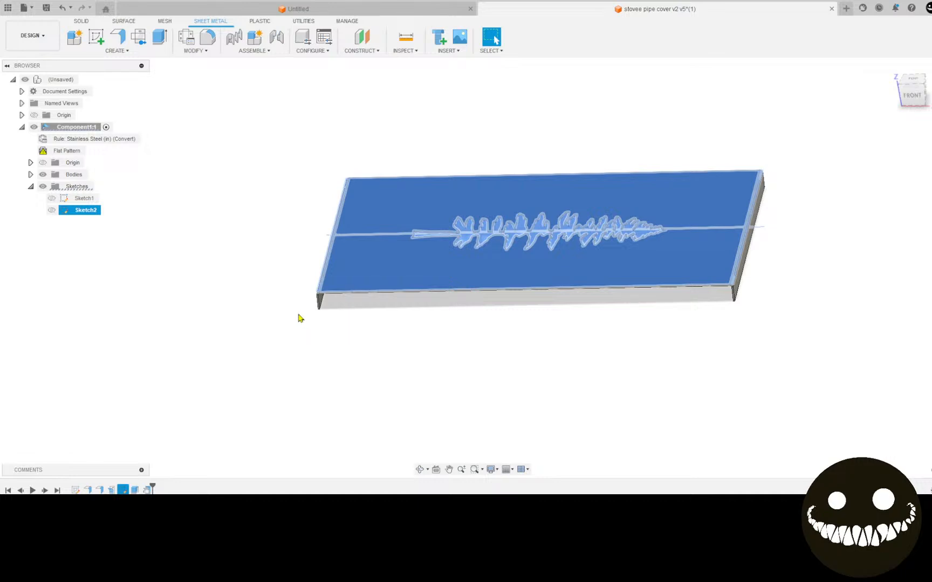
shift+middle_drag(268, 249, 280, 278)
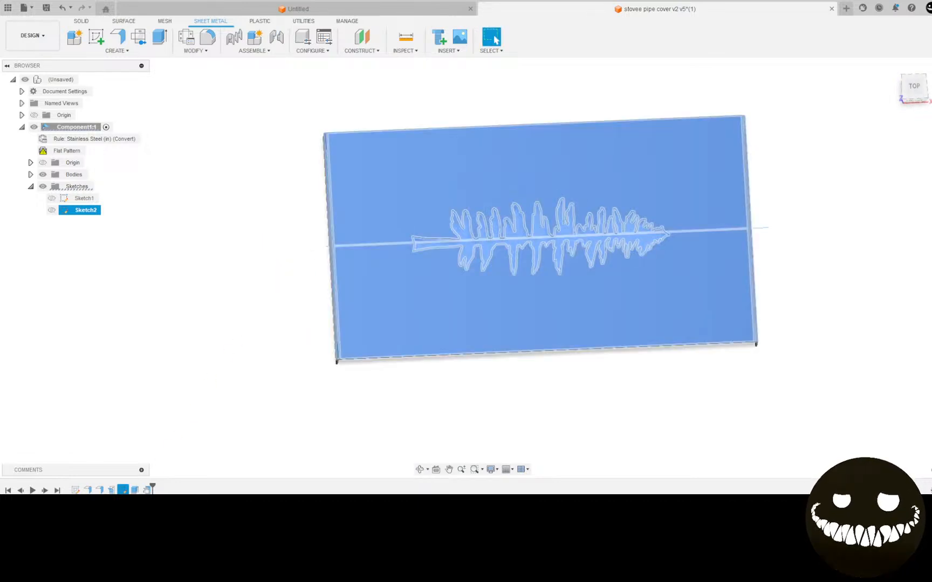
mouse_move(152, 486)
mouse_down()
mouse_move(99, 485)
mouse_move(116, 489)
mouse_up()
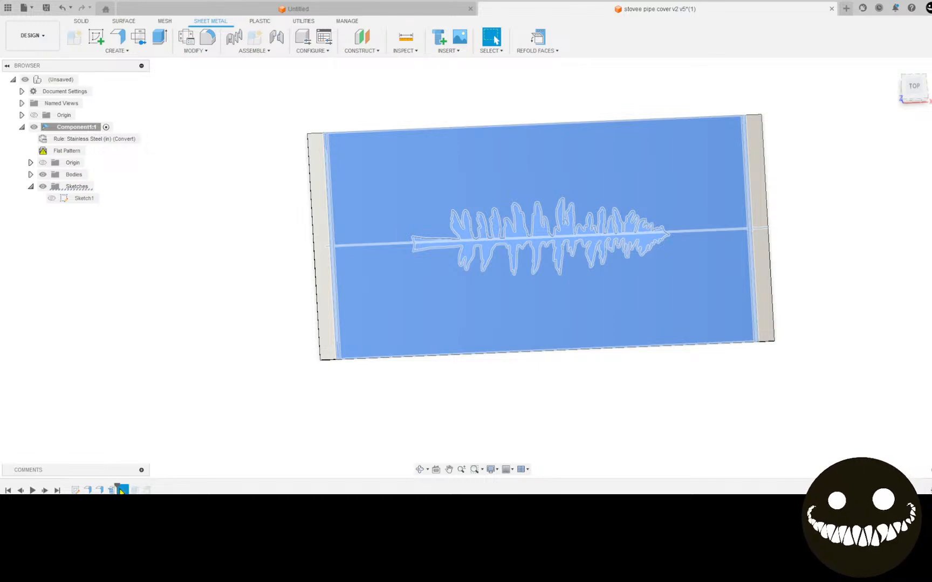
right_click(121, 491)
click(146, 450)
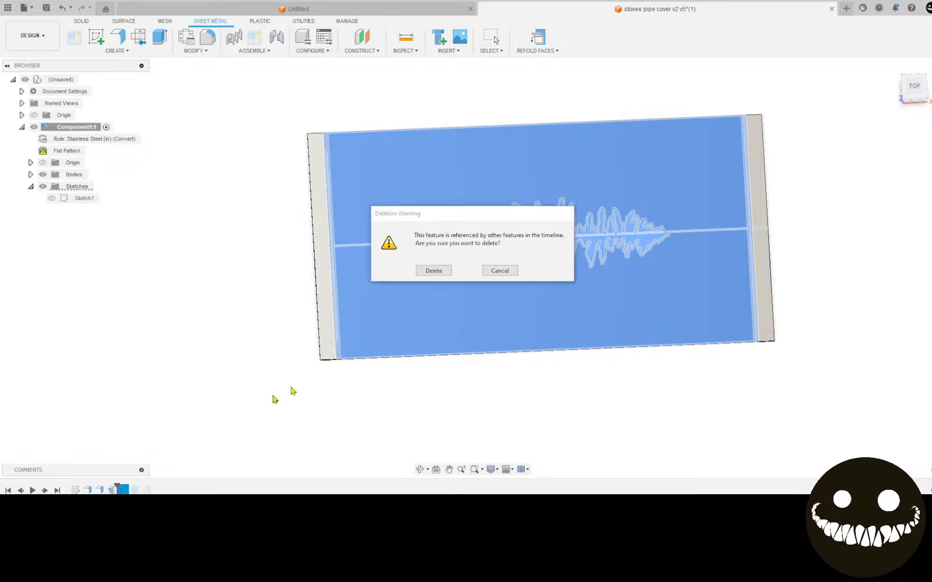
click(433, 270)
Create a new sketch on the unfolded plate's large tree face and finish it without drawing anything
mouse_move(426, 266)
shift+middle_down()
mouse_move(410, 237)
mouse_move(410, 179)
mouse_move(398, 210)
mouse_move(418, 260)
mouse_move(308, 194)
shift+middle_up()
click(97, 38)
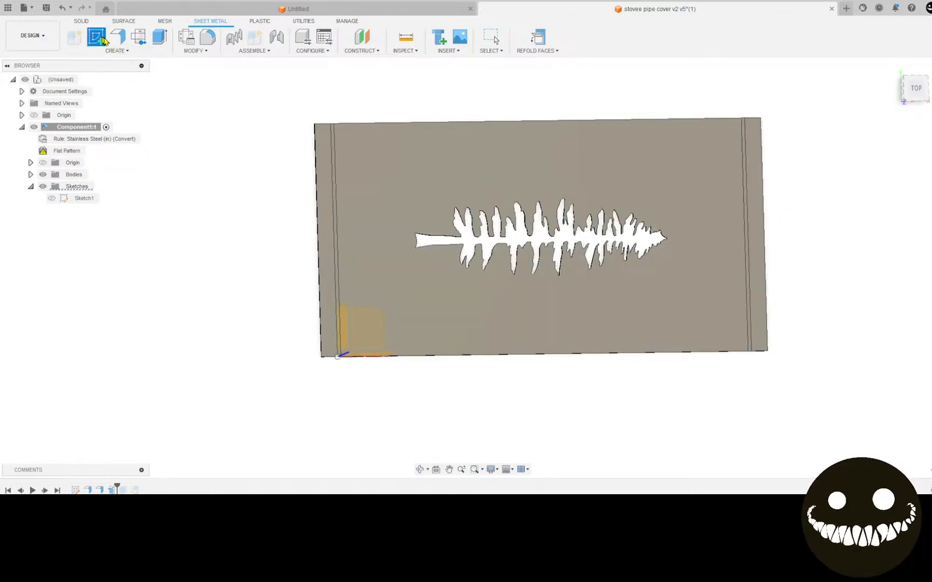
click(385, 280)
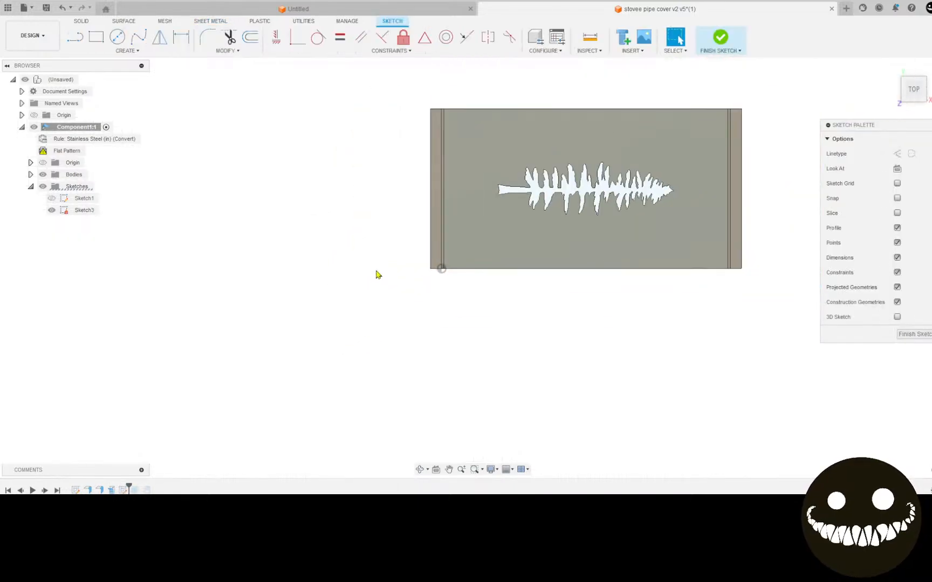
mouse_move(375, 273)
middle_down()
mouse_move(313, 287)
mouse_move(108, 370)
middle_up()
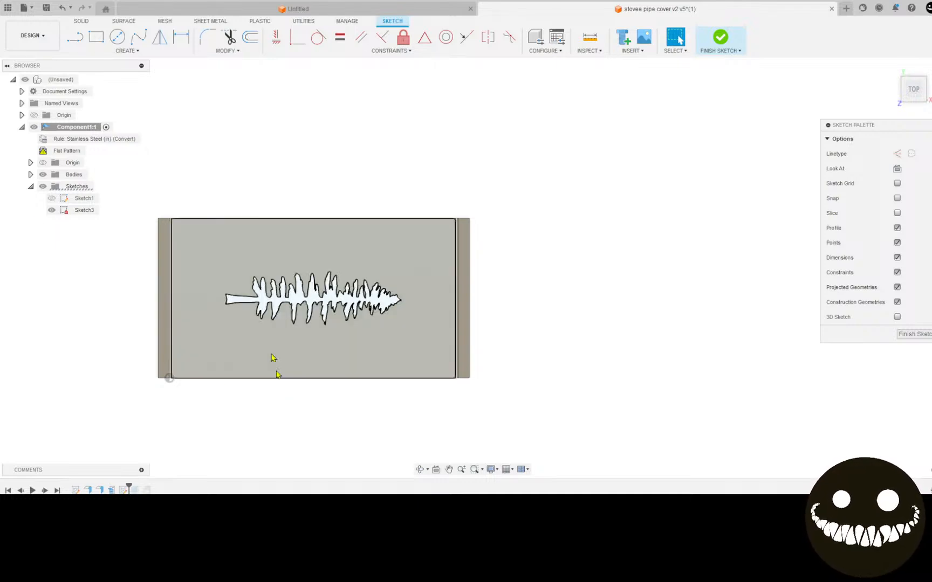
scroll(362, 334, down, 1)
scroll(363, 302, up, 4)
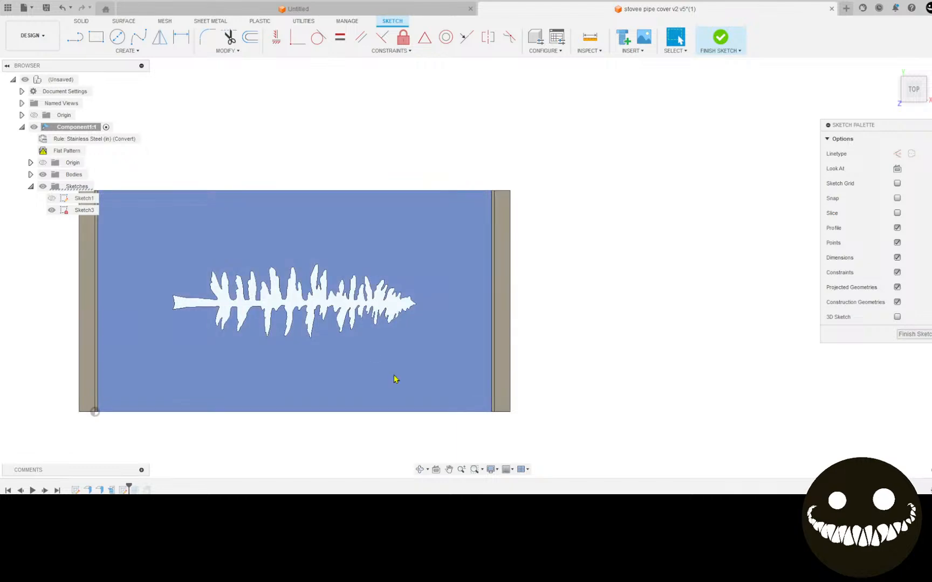
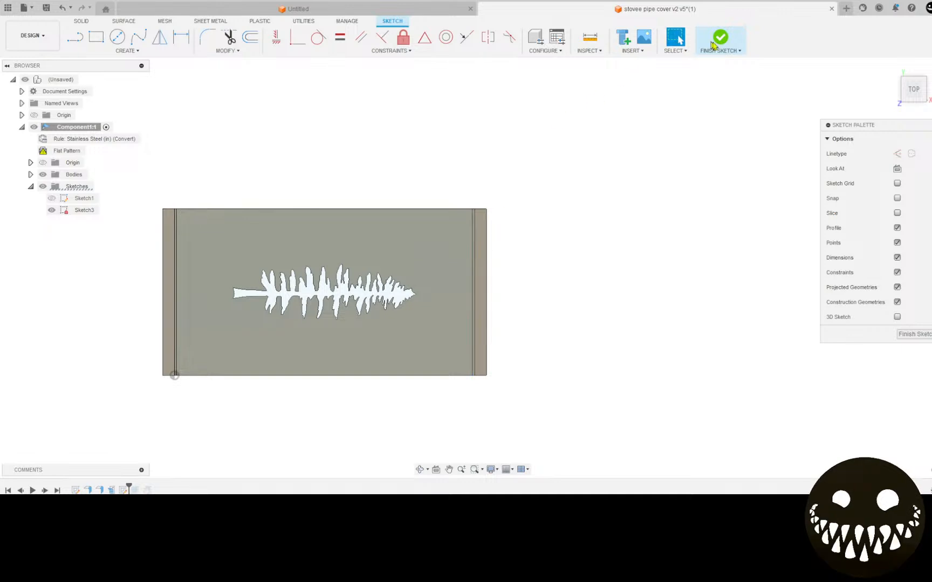
click(720, 38)
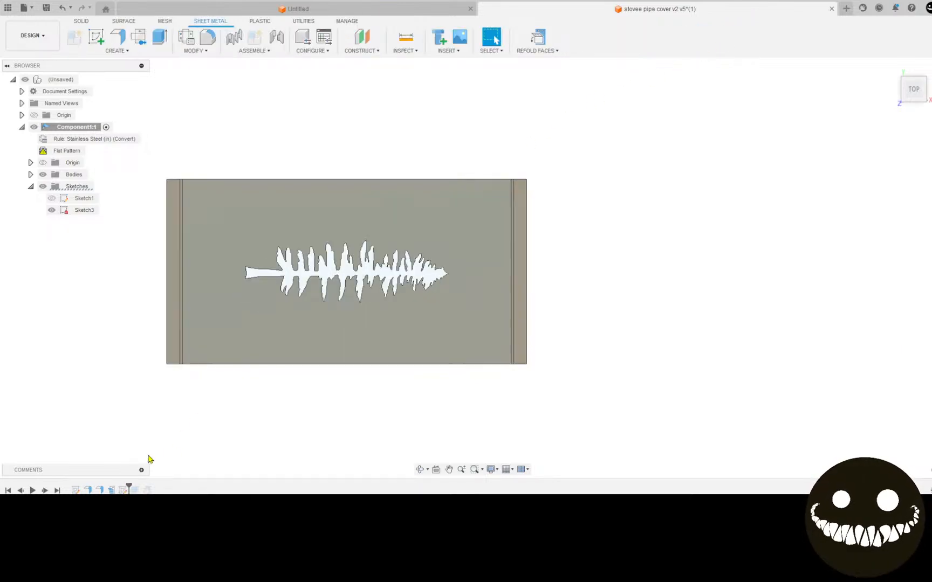
Step the timeline back to the unfold feature and delete it along with the features that follow
scroll(132, 474, up, 2)
middle_drag(148, 472, 179, 437)
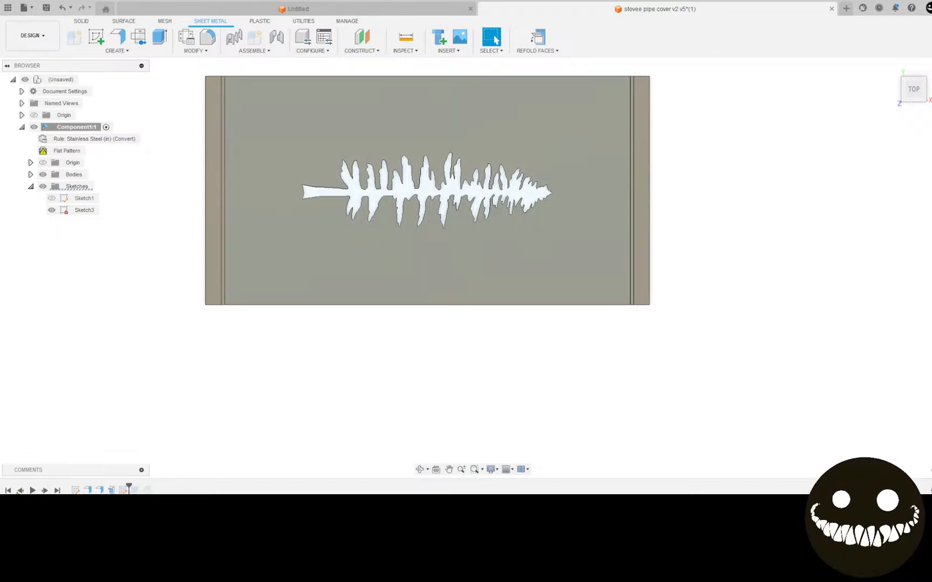
click(20, 490)
click(22, 491)
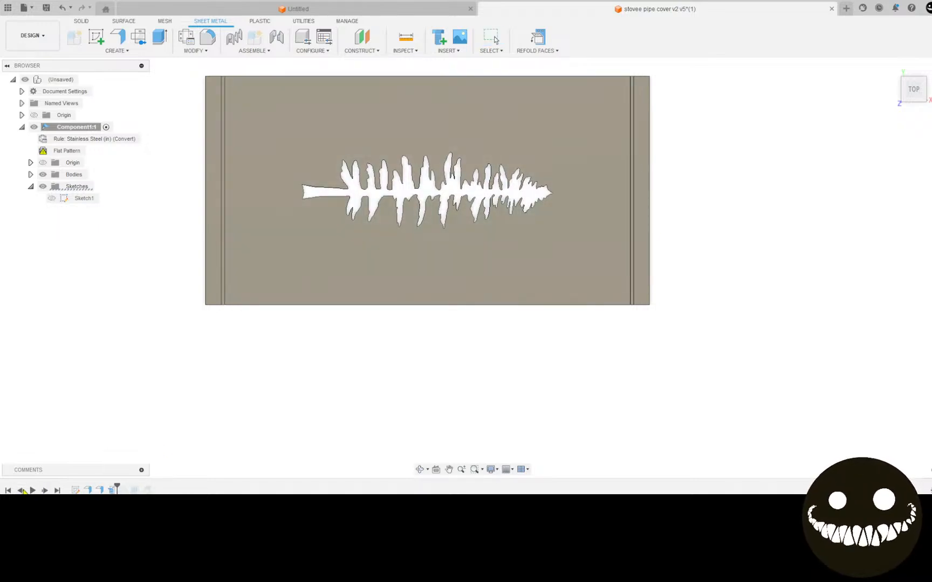
right_click(110, 489)
click(140, 456)
Start a flat pattern with the large tree face as the stationary face and activate the existing flat pattern
scroll(184, 377, down, 2)
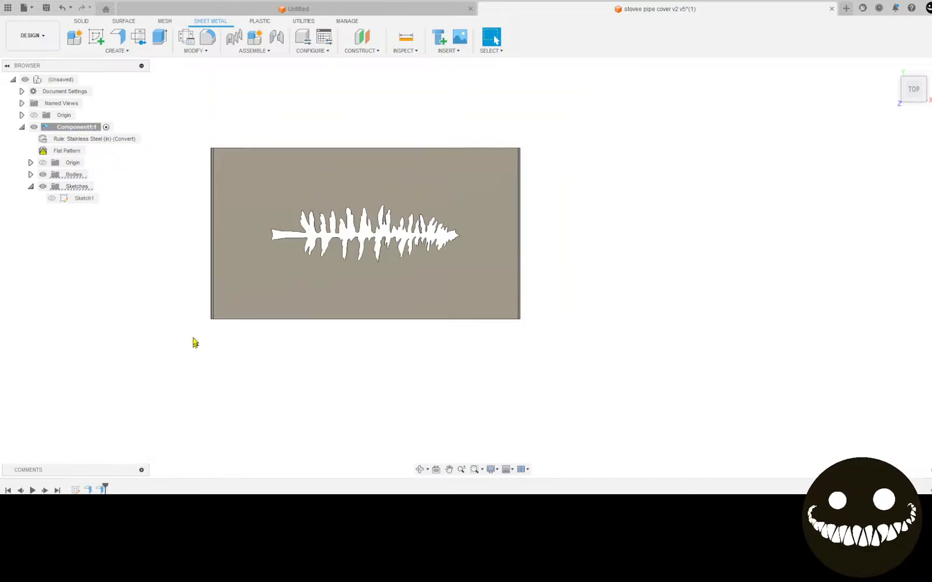
click(139, 37)
click(268, 279)
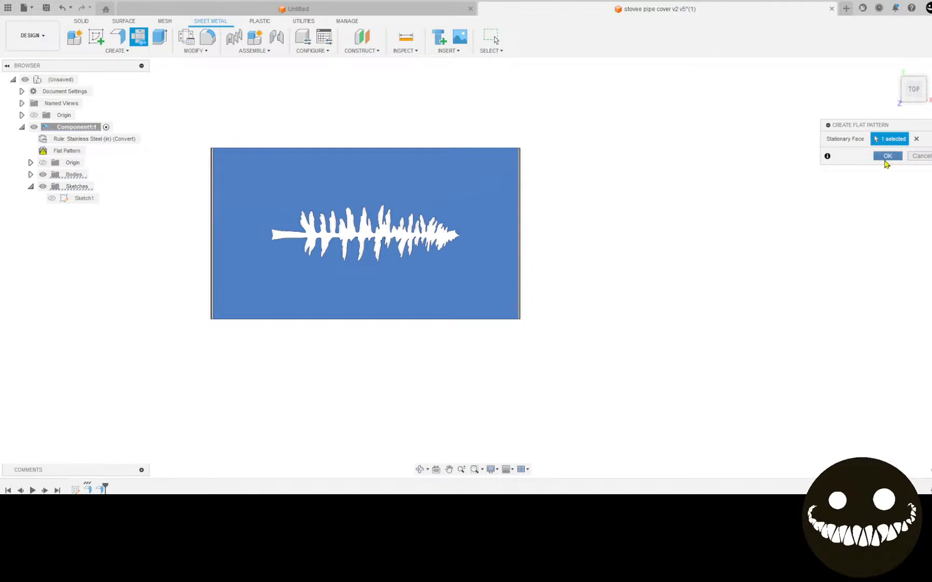
click(886, 157)
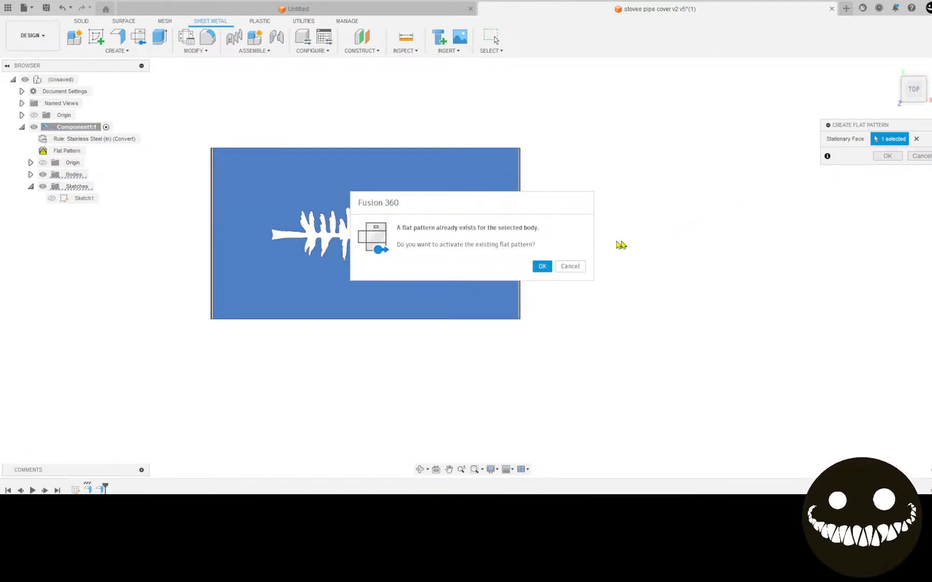
click(542, 267)
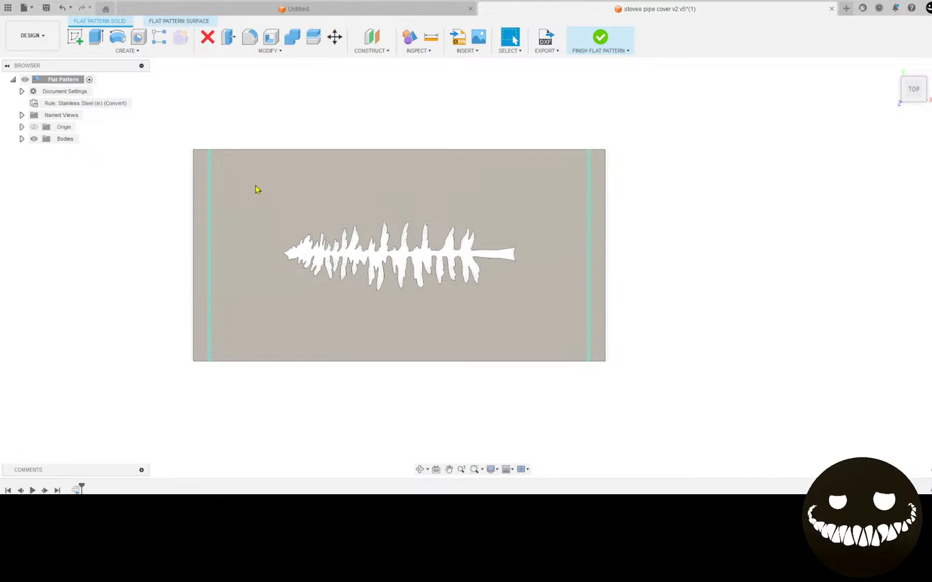
Start a new sketch on the flat pattern's XY origin plane
click(78, 40)
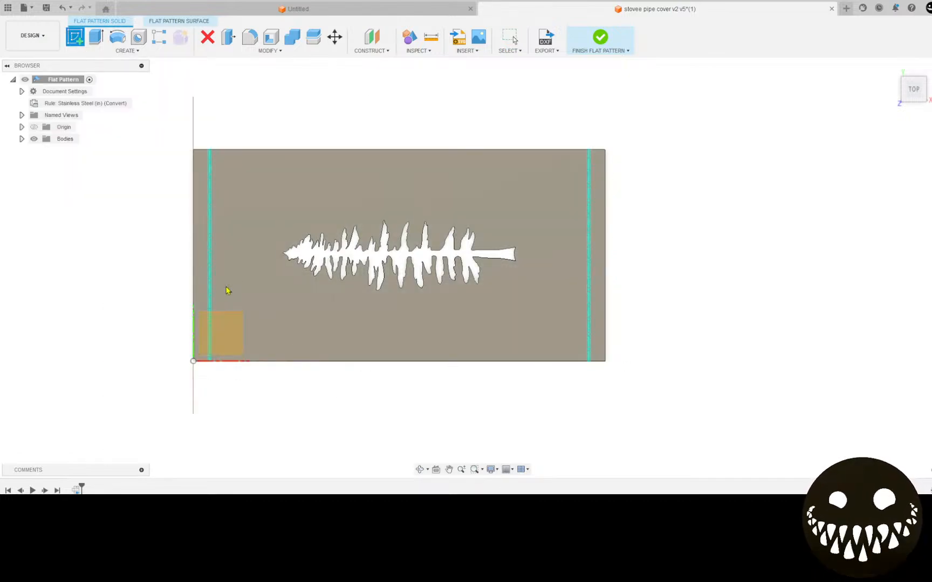
click(241, 325)
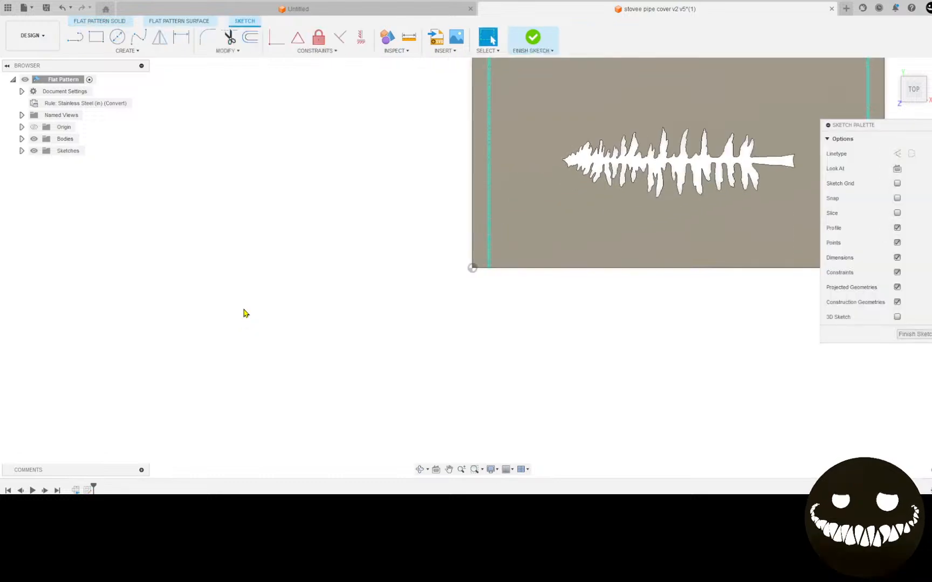
click(96, 37)
scroll(340, 160, up, 3)
scroll(340, 163, up, 2)
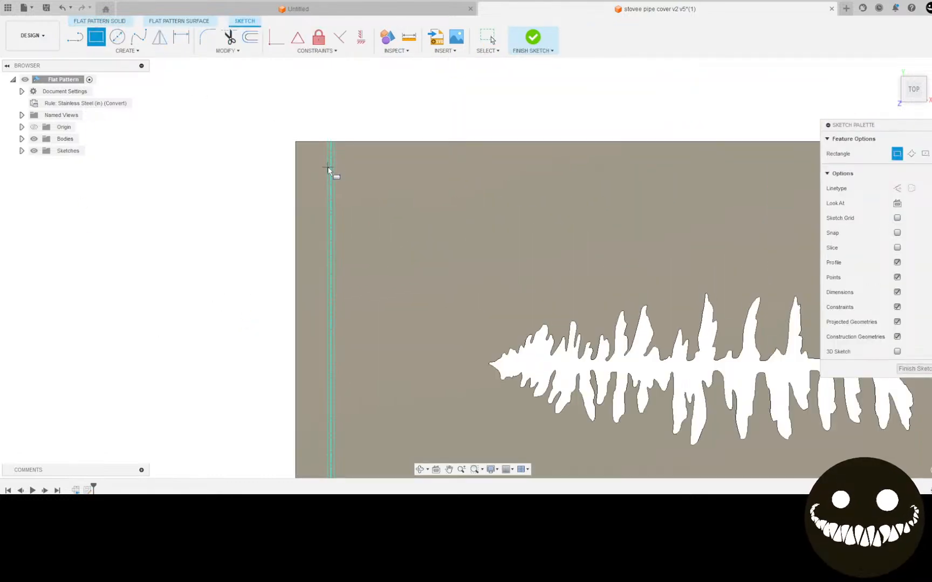
click(75, 37)
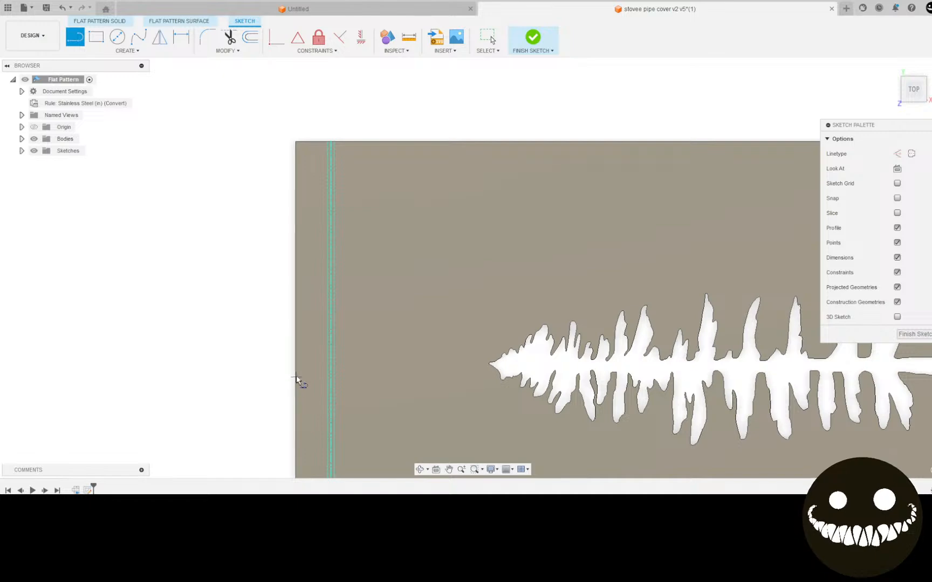
middle_drag(297, 375, 107, 379)
Project the centre lines of both bends into the flat pattern sketch
key(p)
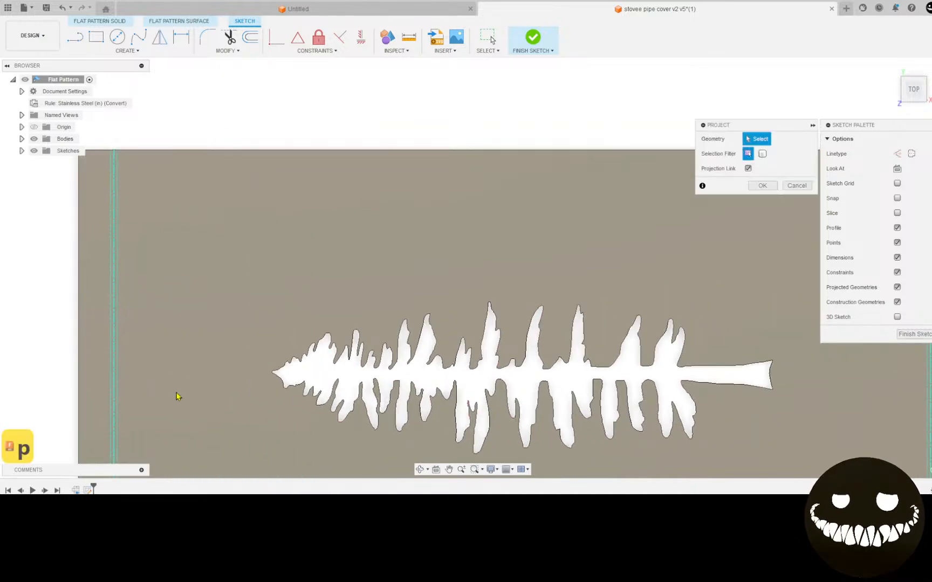
scroll(162, 385, up, 3)
click(84, 335)
scroll(270, 325, down, 4)
middle_drag(186, 298, 2, 277)
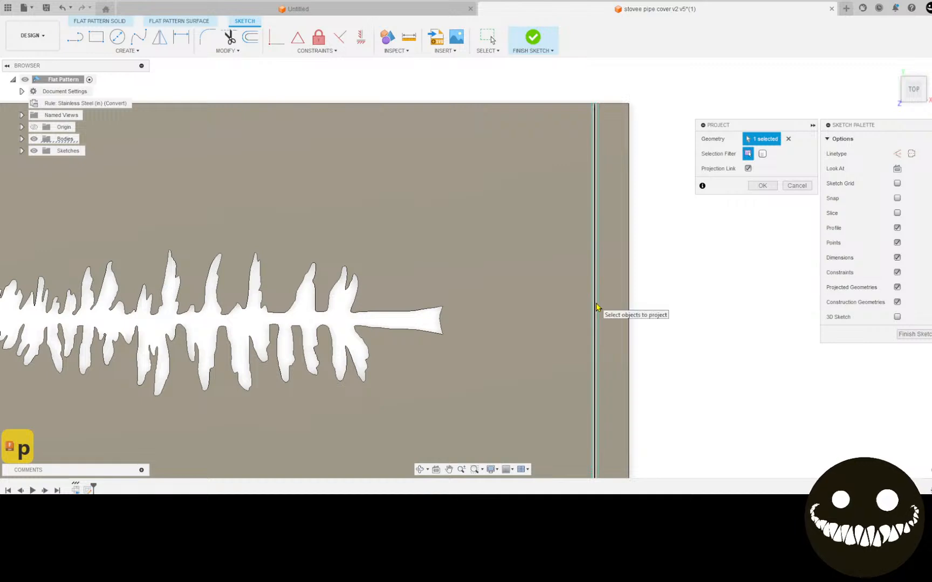
click(596, 309)
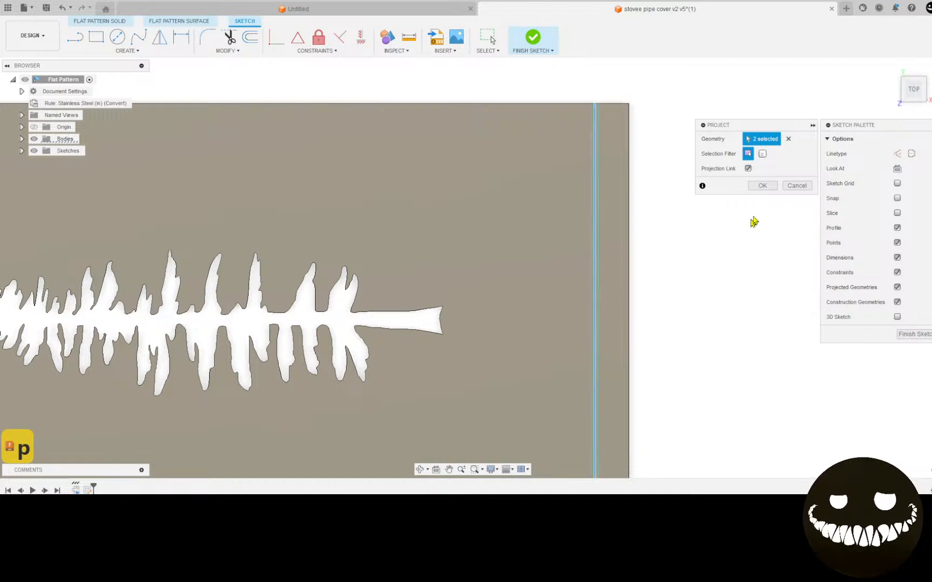
click(767, 186)
Draw a horizontal construction line joining the midpoints of the two projected bend centre lines
mouse_move(595, 216)
middle_down()
mouse_move(667, 225)
mouse_move(811, 214)
mouse_move(896, 226)
middle_up()
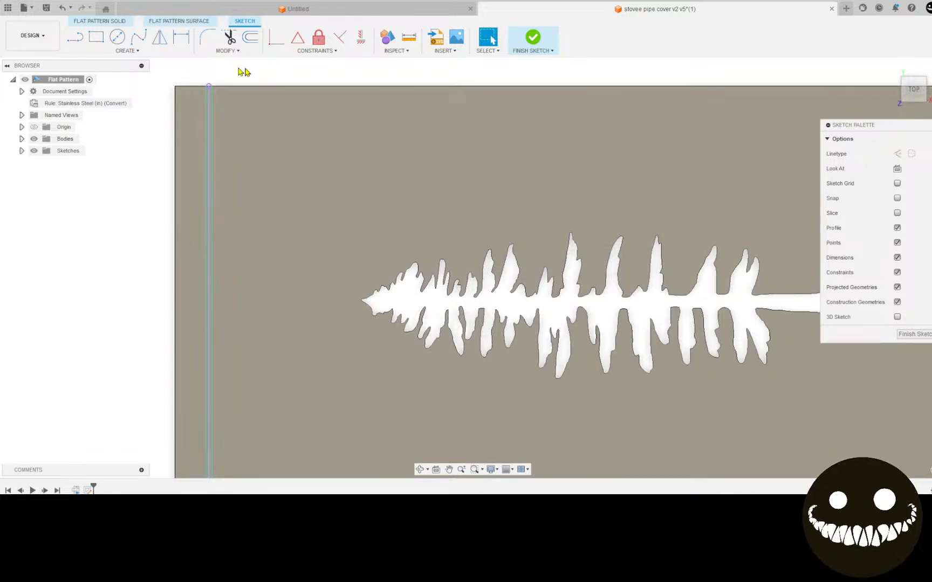
click(80, 42)
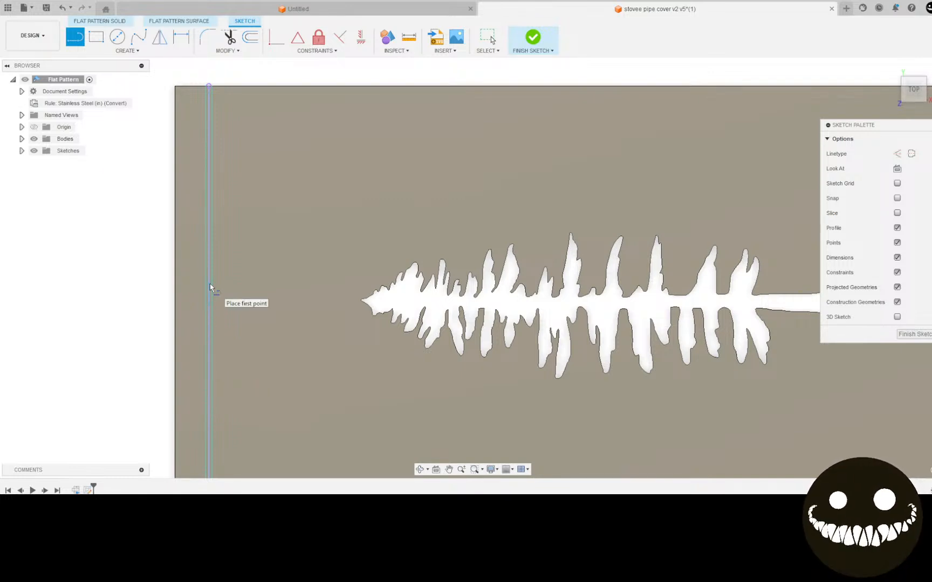
scroll(212, 409, down, 3)
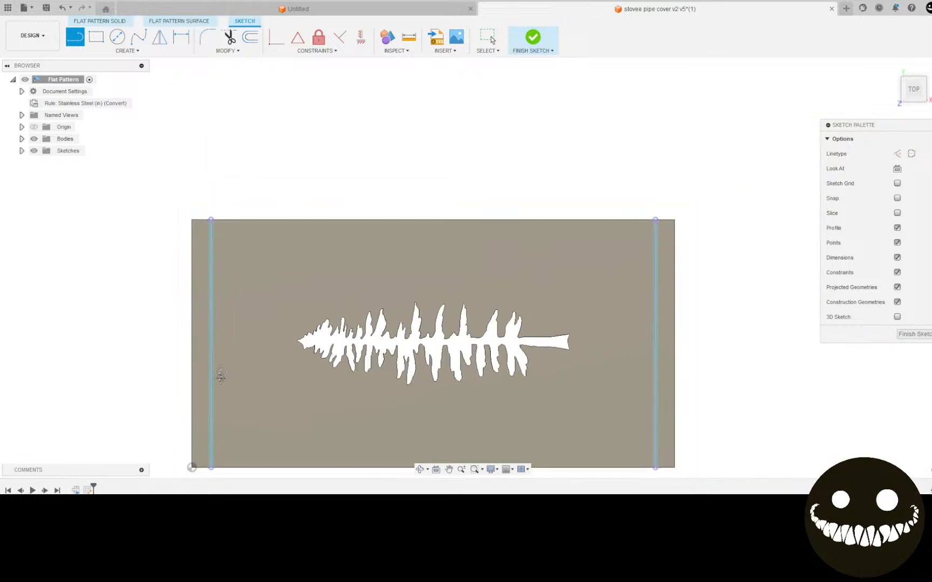
middle_drag(221, 386, 219, 321)
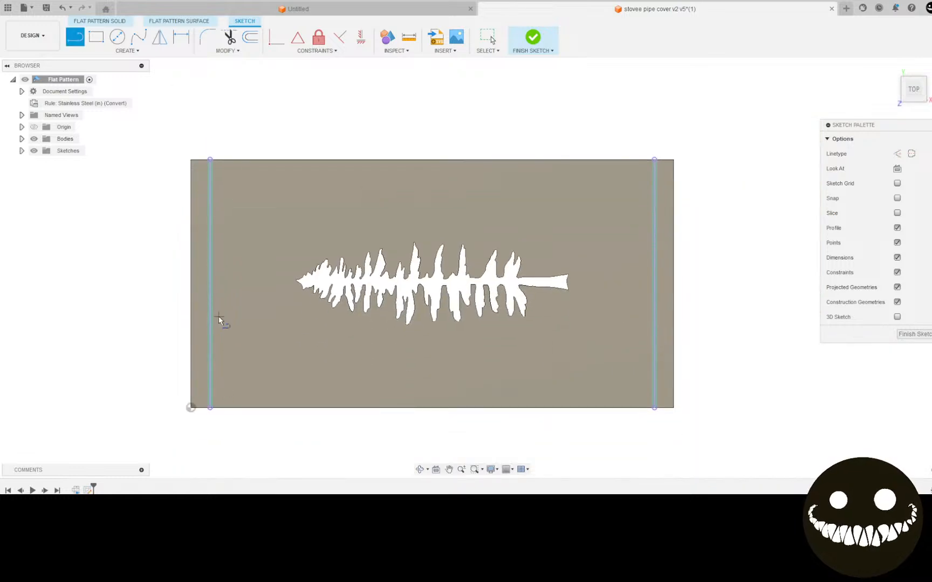
click(209, 283)
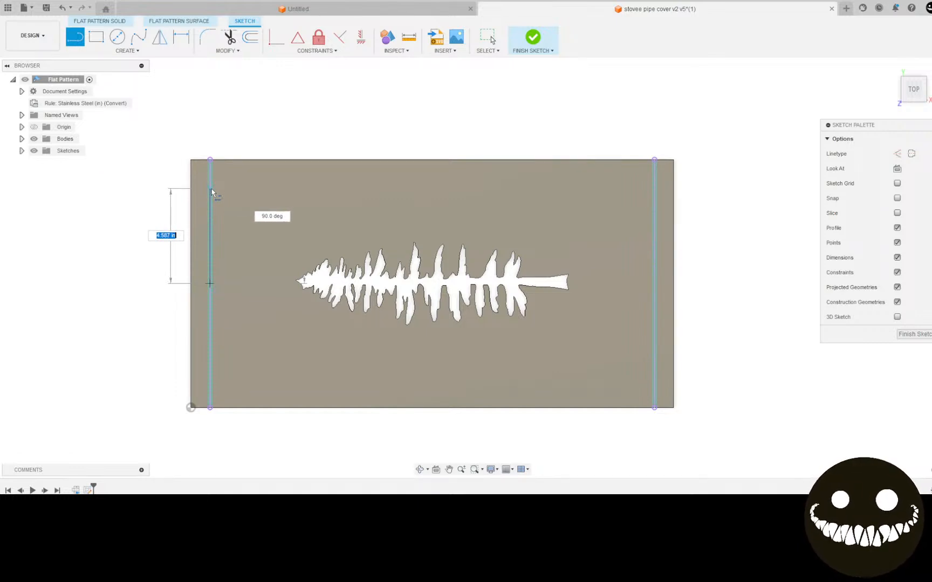
scroll(211, 189, down, 1)
scroll(211, 190, up, 3)
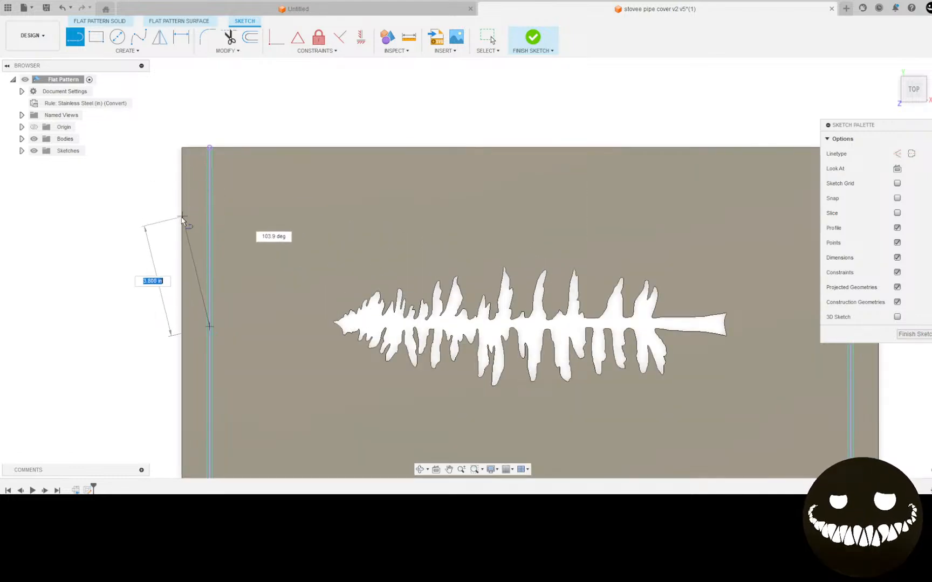
middle_drag(534, 351, 196, 320)
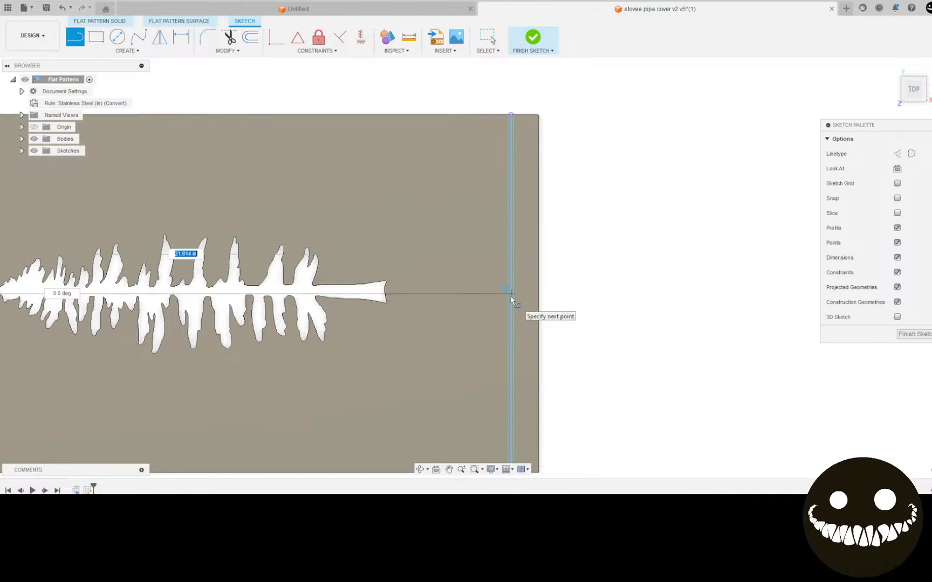
click(897, 155)
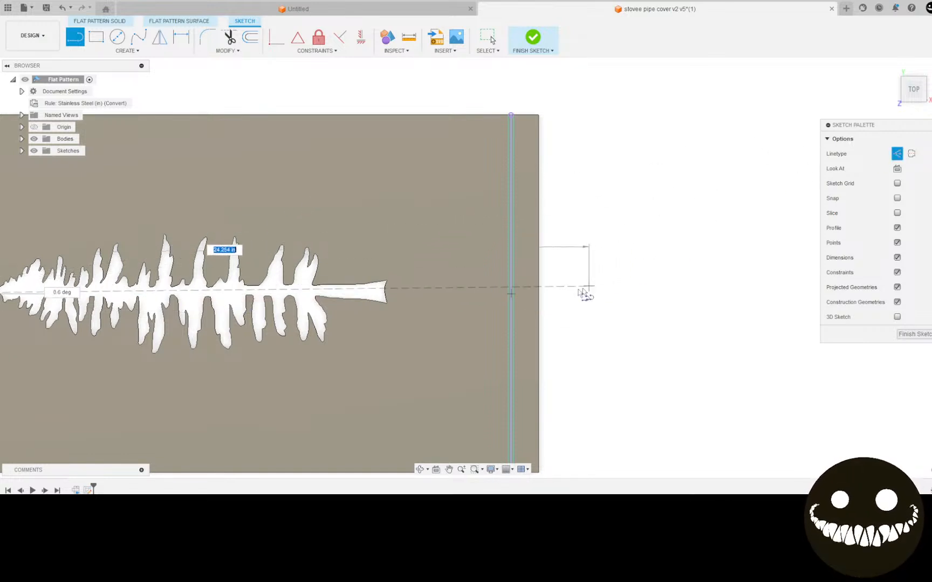
click(512, 295)
scroll(388, 298, down, 3)
Draw a 10 in high construction center rectangle from the construction line's midpoint out to both bend centre lines, and finish the sketch
middle_drag(343, 304, 434, 324)
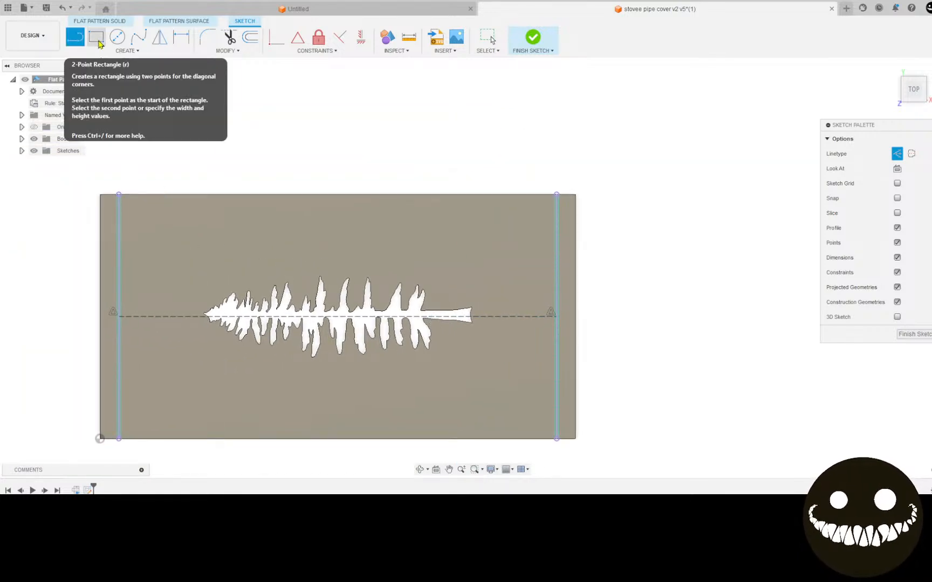
click(98, 39)
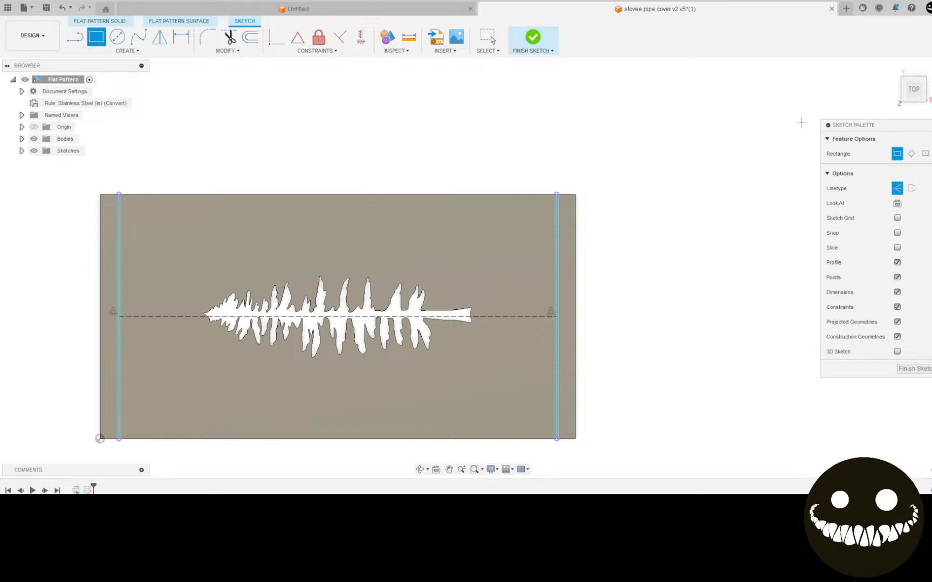
click(926, 153)
click(338, 316)
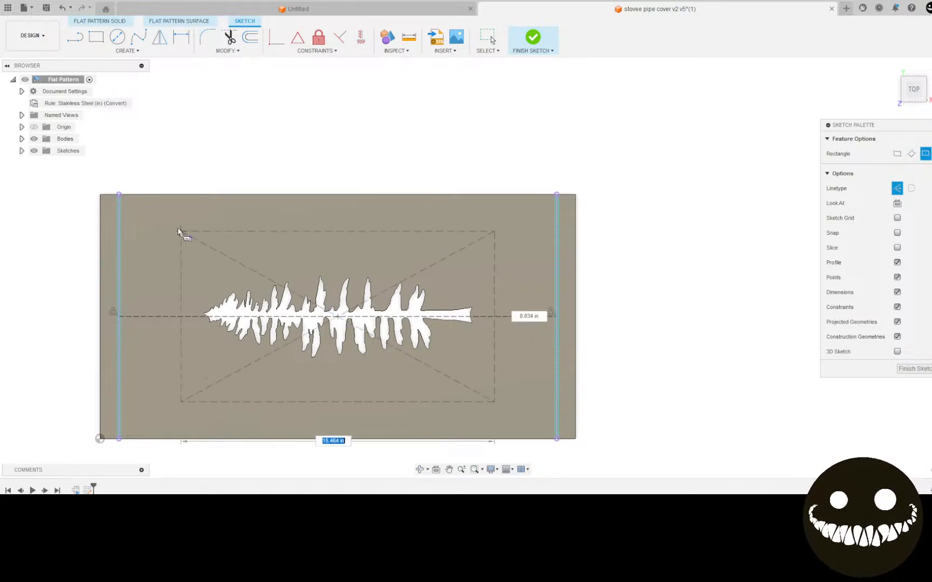
scroll(143, 209, up, 2)
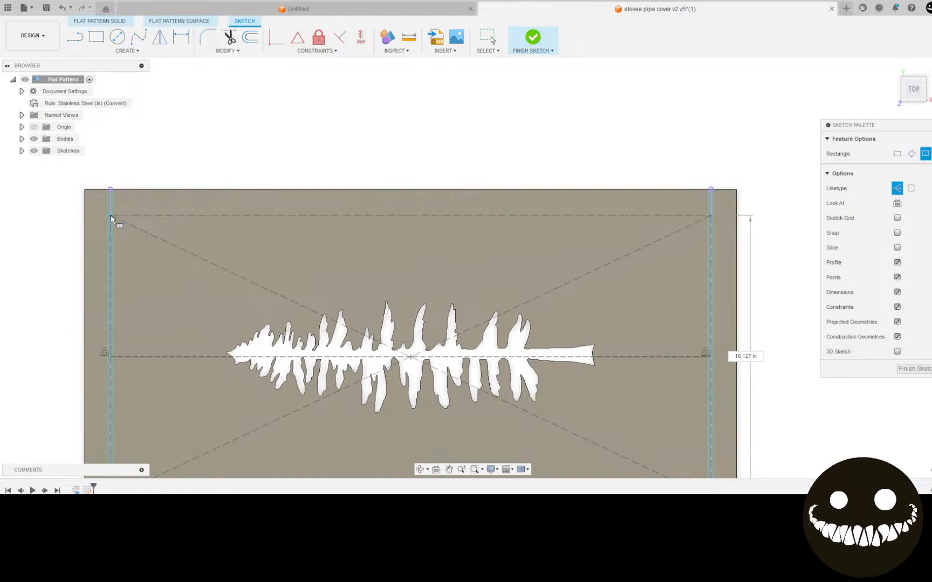
key(Tab)
text(10)
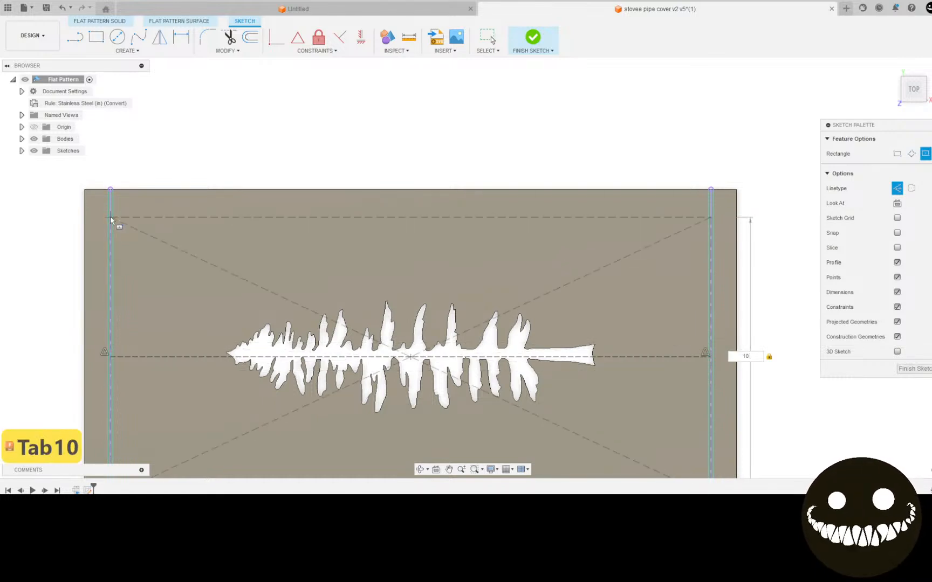
key(Return)
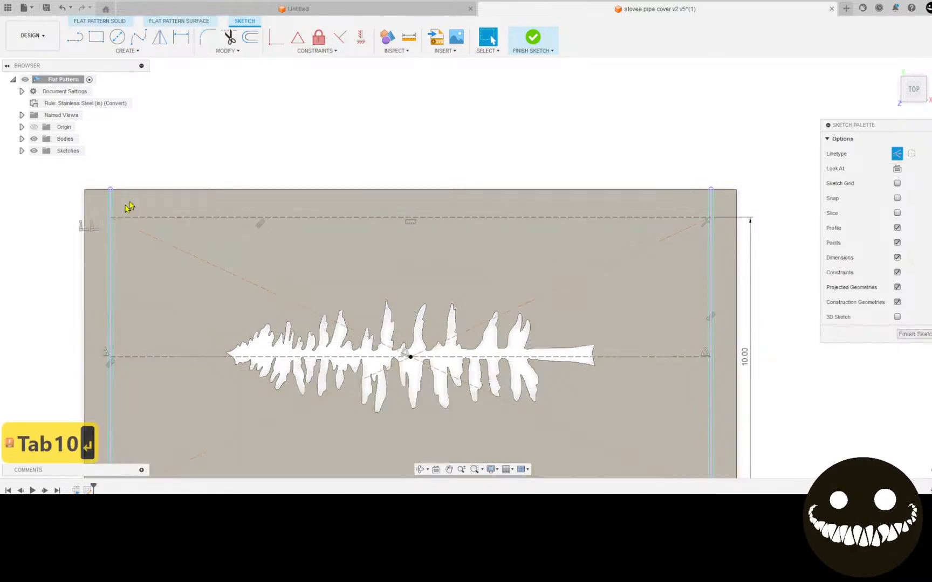
scroll(239, 323, down, 2)
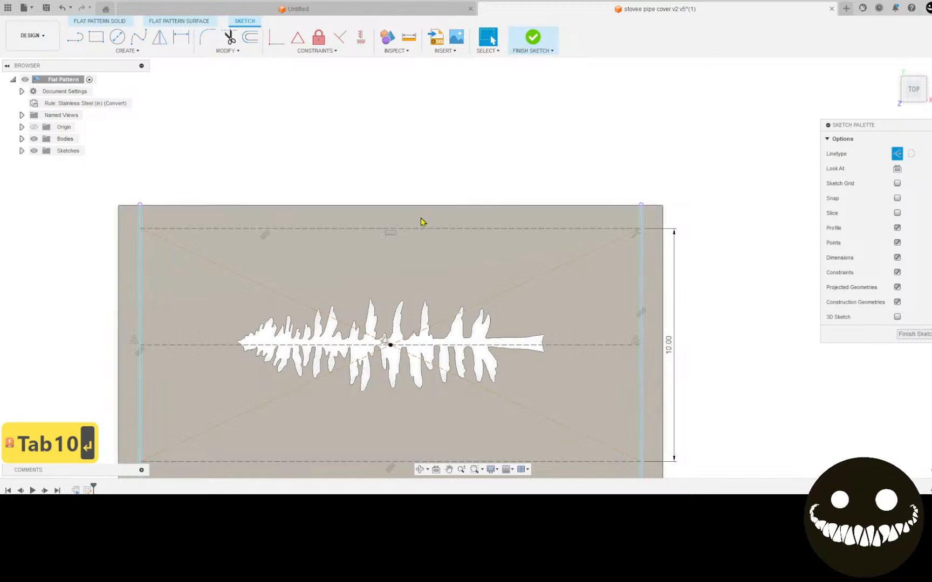
click(534, 39)
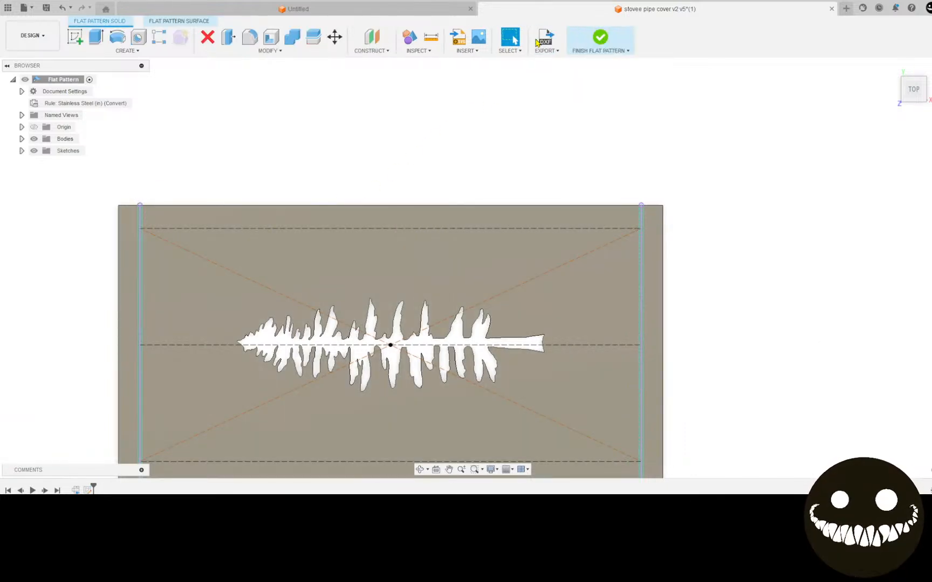
Create a second sketch on the XY origin plane and project the construction rectangle's two vertical sides along the bends into it
click(75, 36)
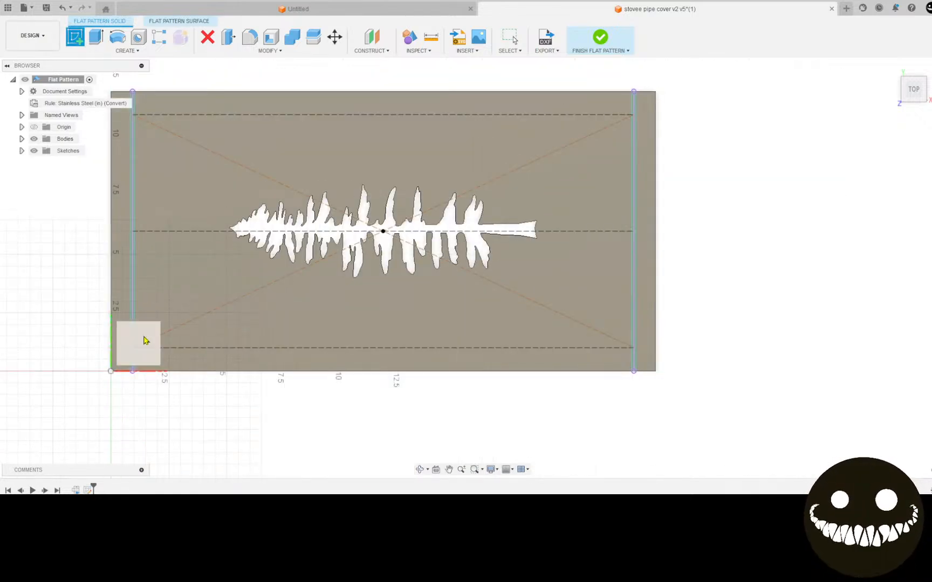
click(145, 340)
key(p)
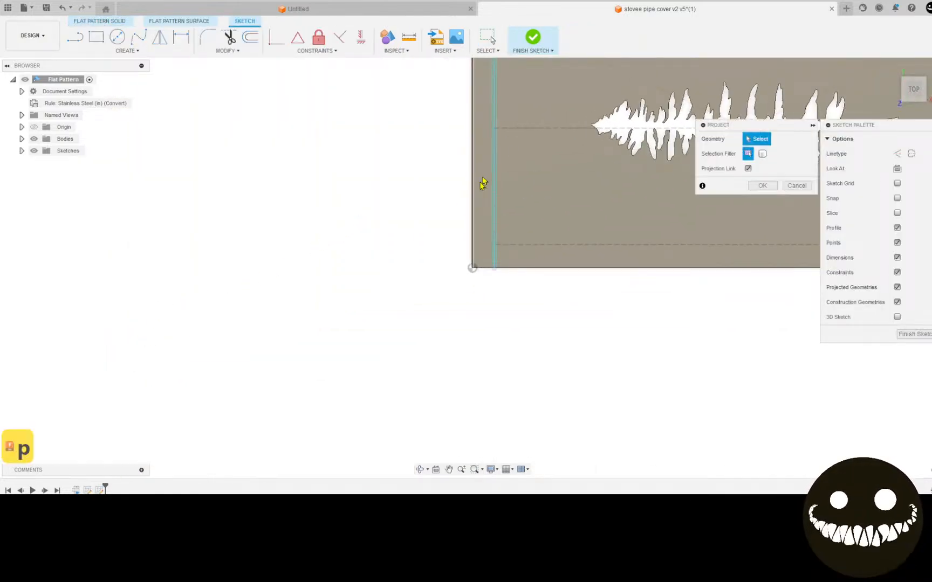
scroll(487, 133, up, 4)
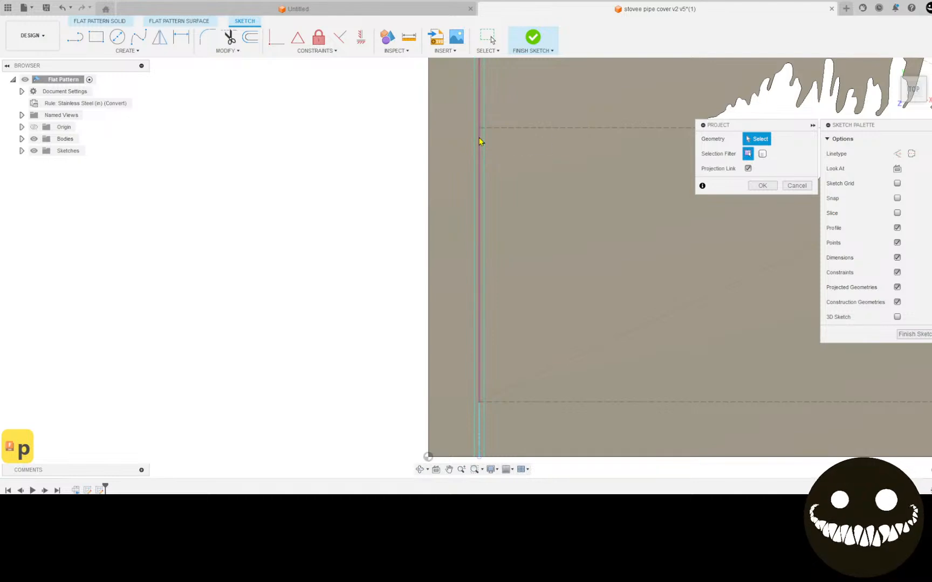
click(480, 137)
scroll(592, 276, down, 5)
middle_drag(617, 310, 72, 337)
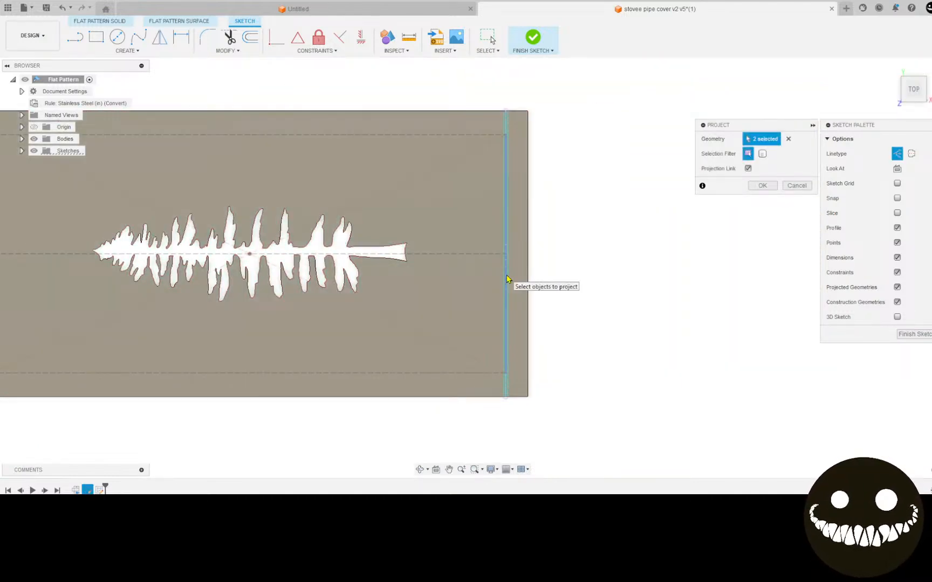
click(762, 187)
Rename the second sketch "the two lines" and finish both the sketch and the flat pattern
scroll(668, 264, down, 2)
click(21, 151)
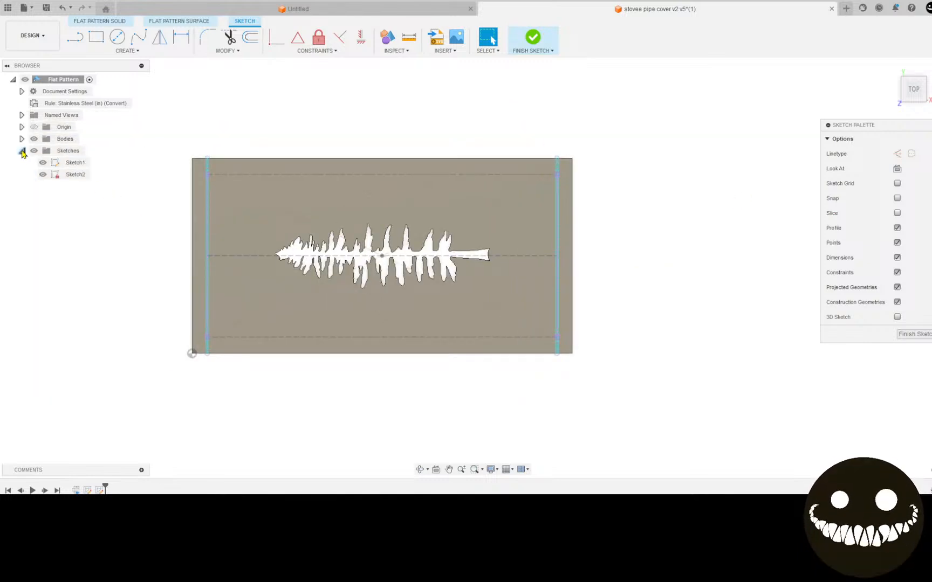
click(83, 178)
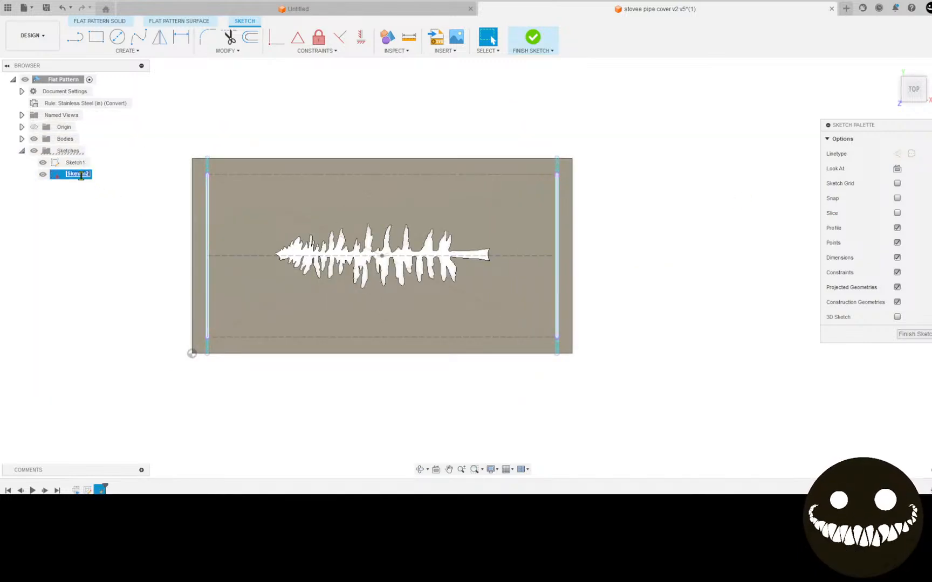
click(78, 175)
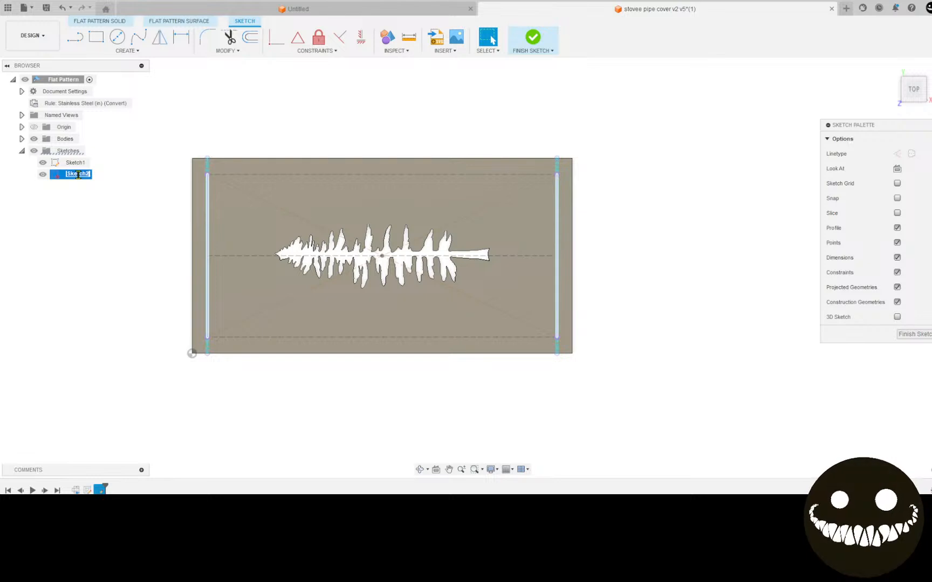
text(the )
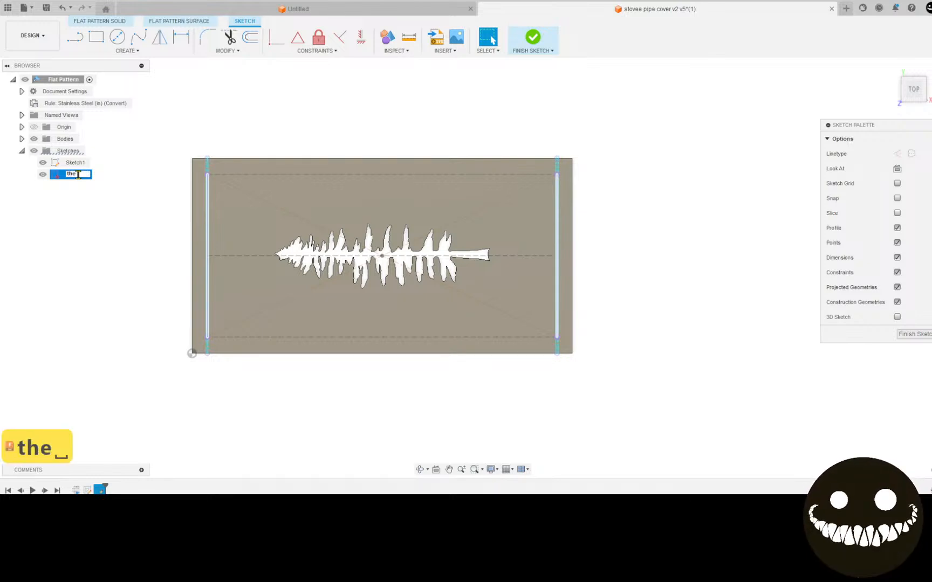
text(two lines)
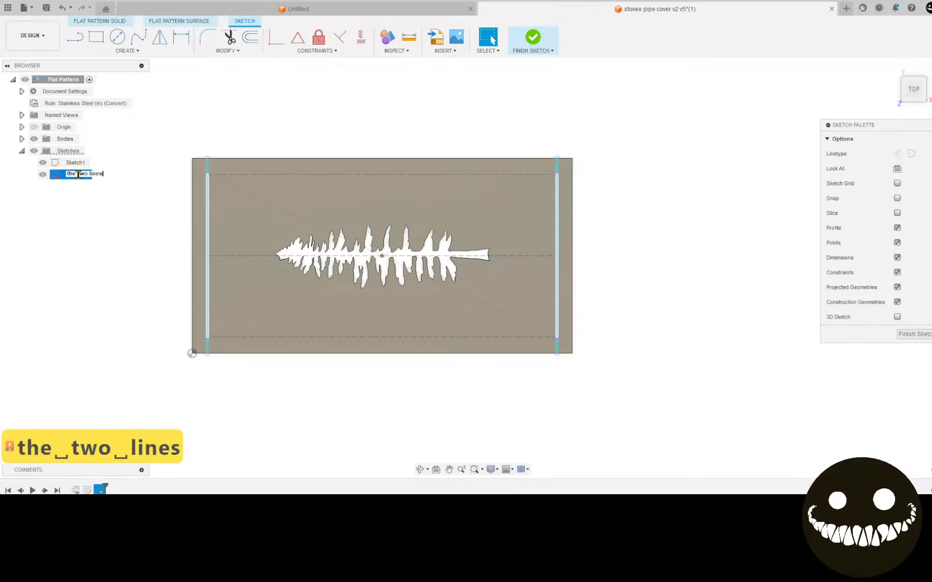
key(Return)
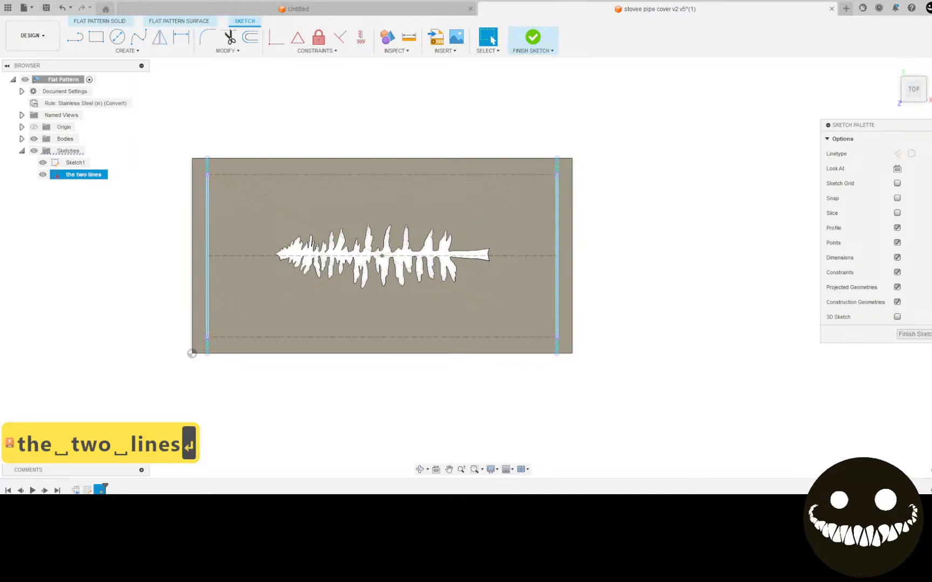
click(533, 37)
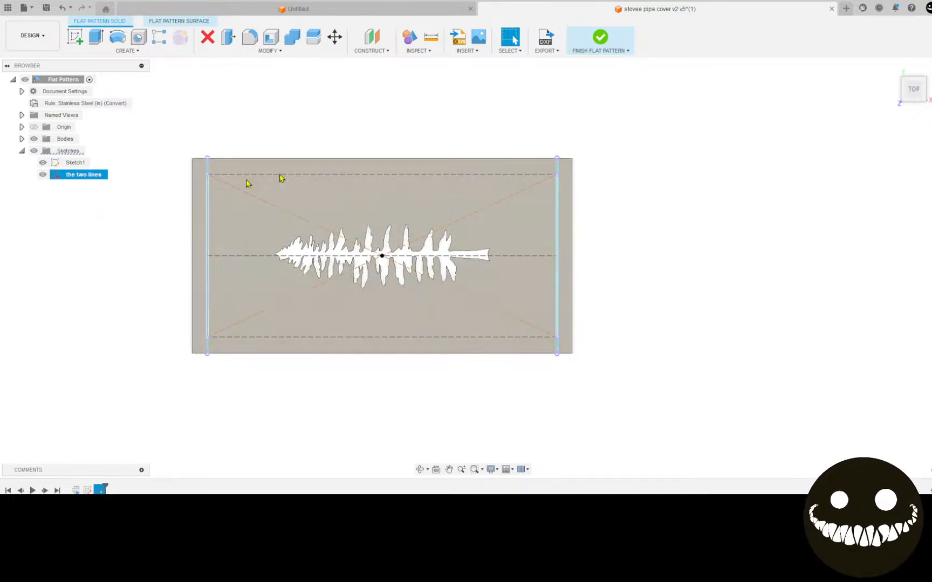
click(602, 36)
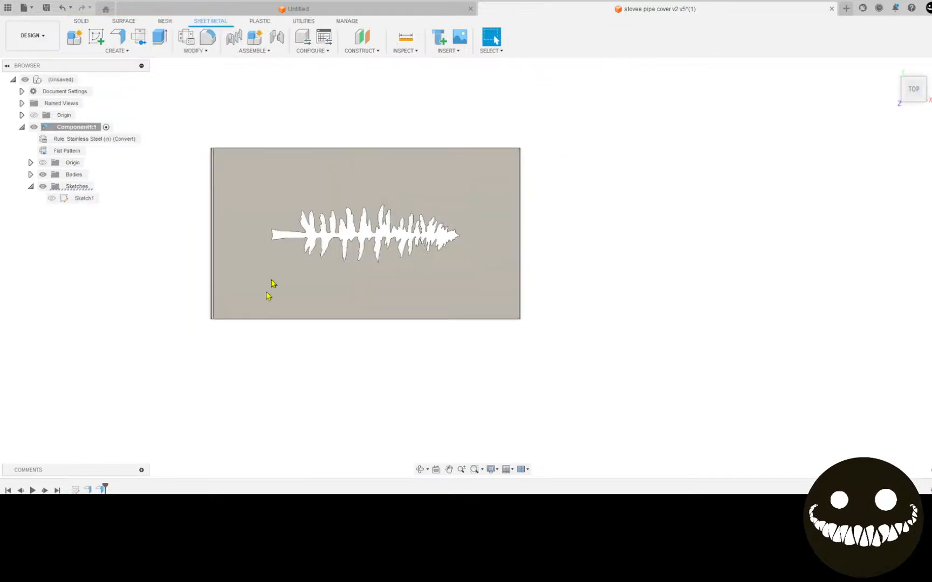
shift+middle_drag(190, 315, 213, 256)
scroll(258, 147, up, 7)
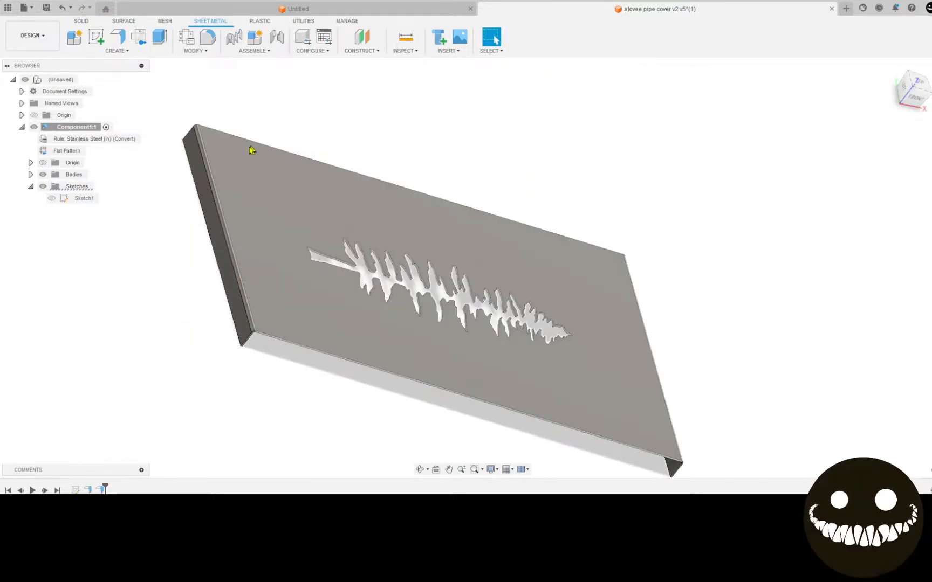
shift+middle_drag(198, 216, 121, 211)
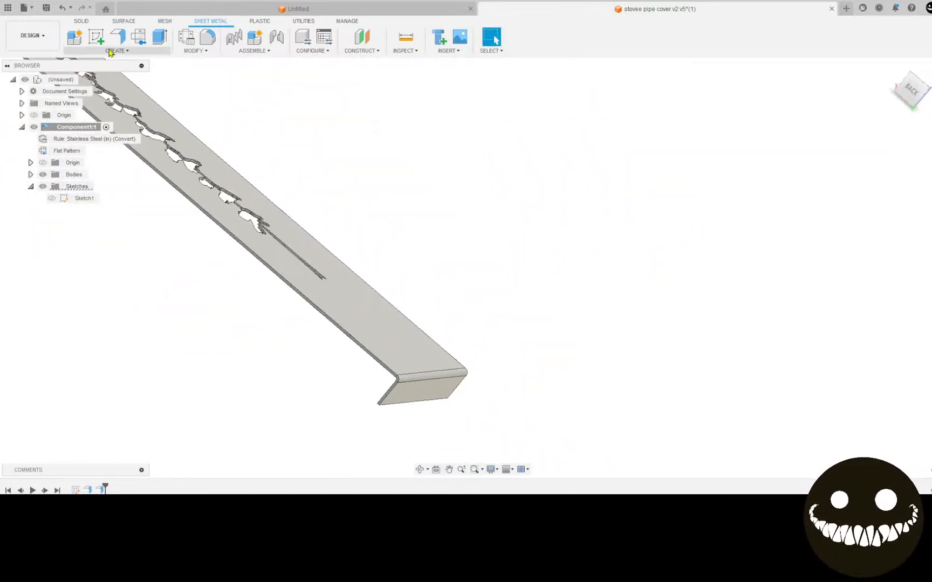
shift+middle_drag(241, 162, 223, 411)
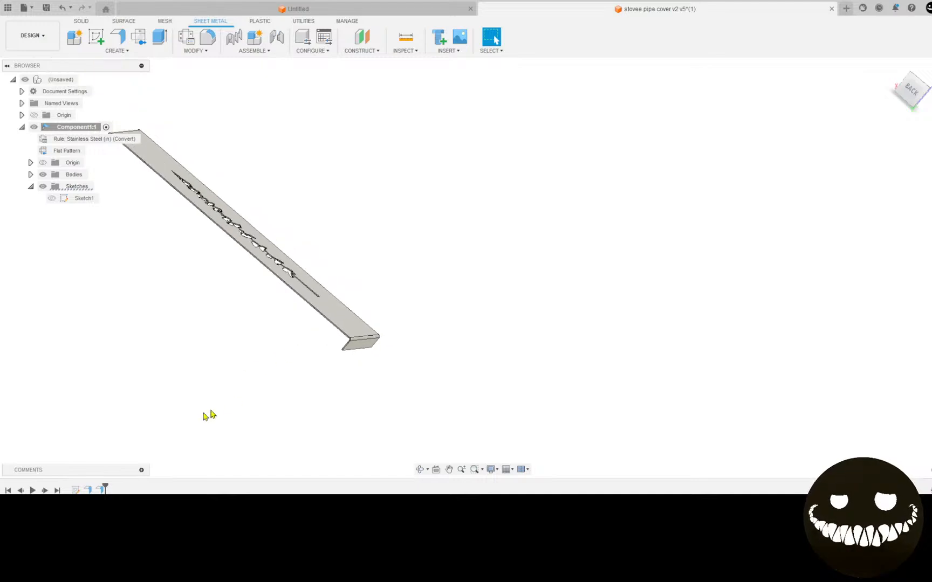
shift+middle_drag(437, 301, 438, 327)
shift+middle_drag(299, 343, 208, 371)
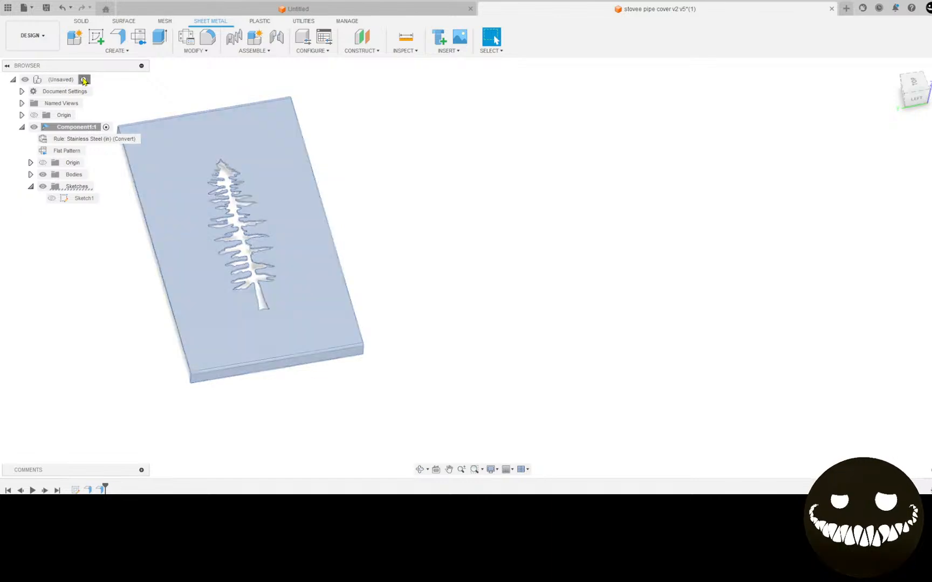
Activate the top-level design and create a second internal sheet metal component under it with the Steel (in) rule
click(85, 79)
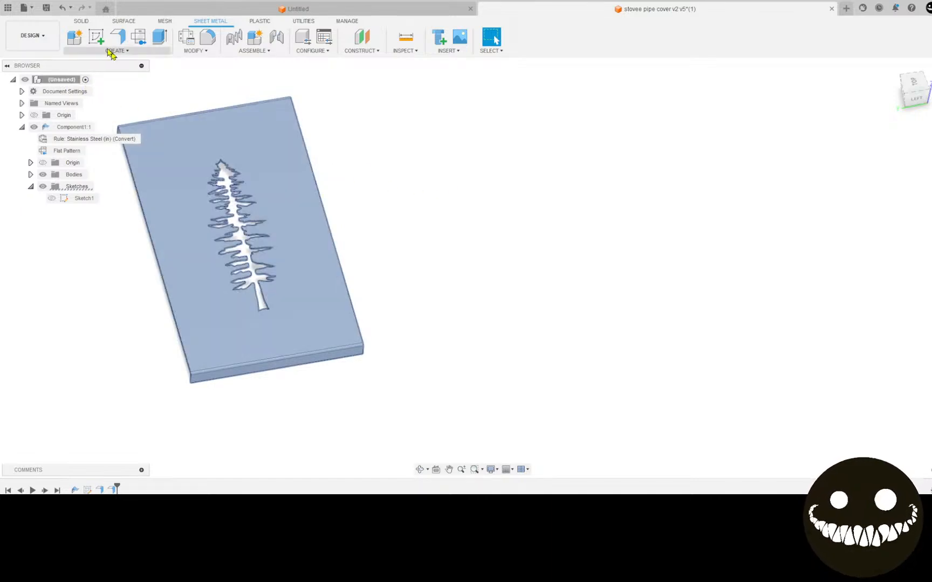
right_click(53, 79)
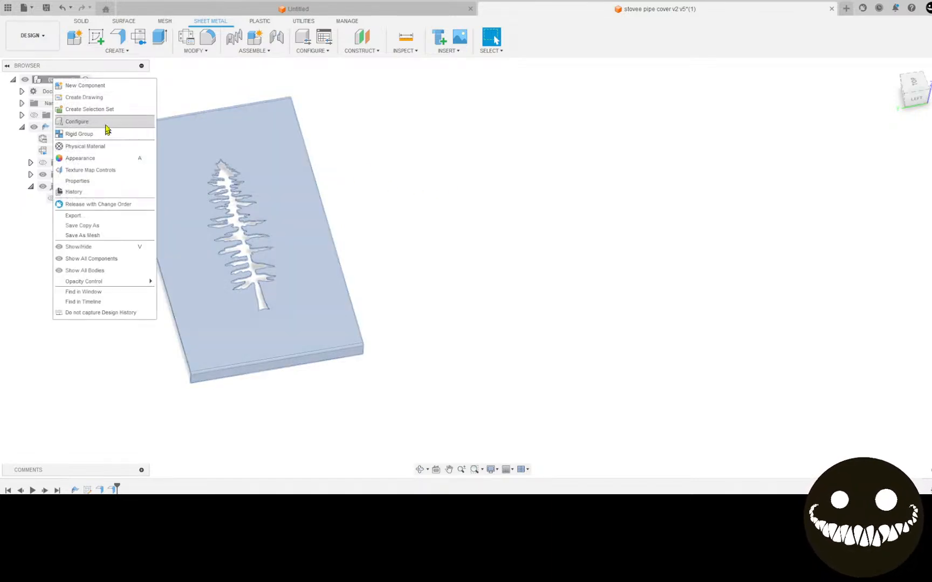
click(102, 85)
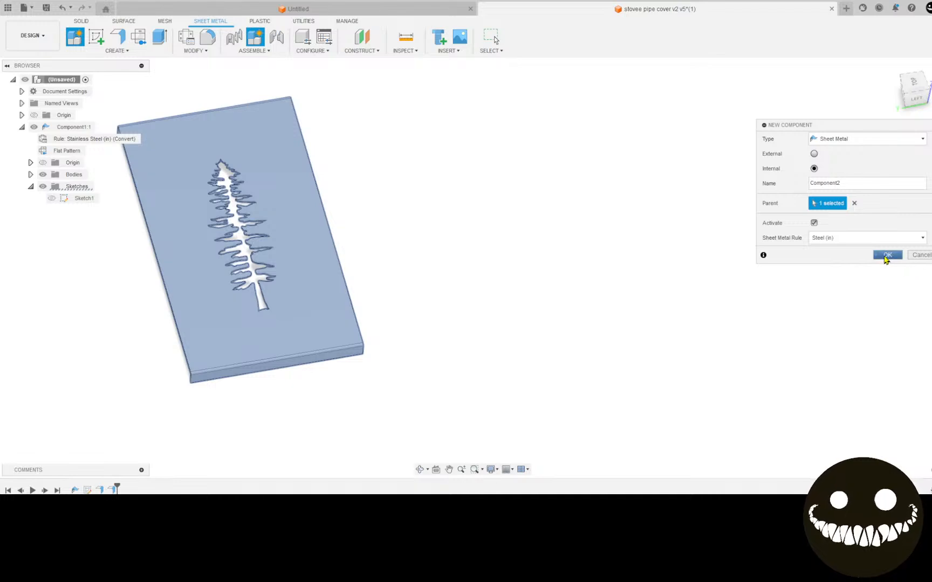
click(887, 255)
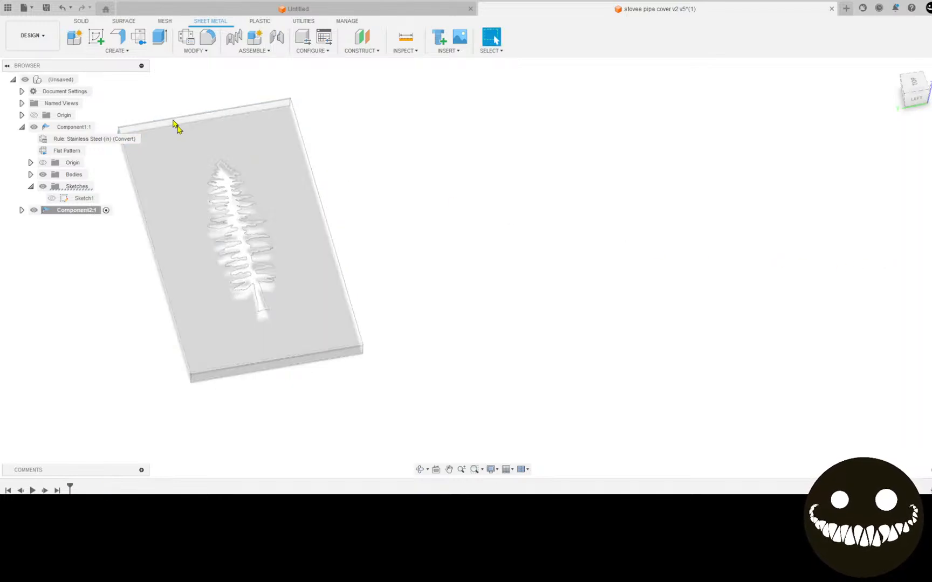
Sketch a rectangle on the horizontal origin plane, clear of the stove pipe cover, and finish the sketch
click(100, 35)
scroll(456, 305, down, 3)
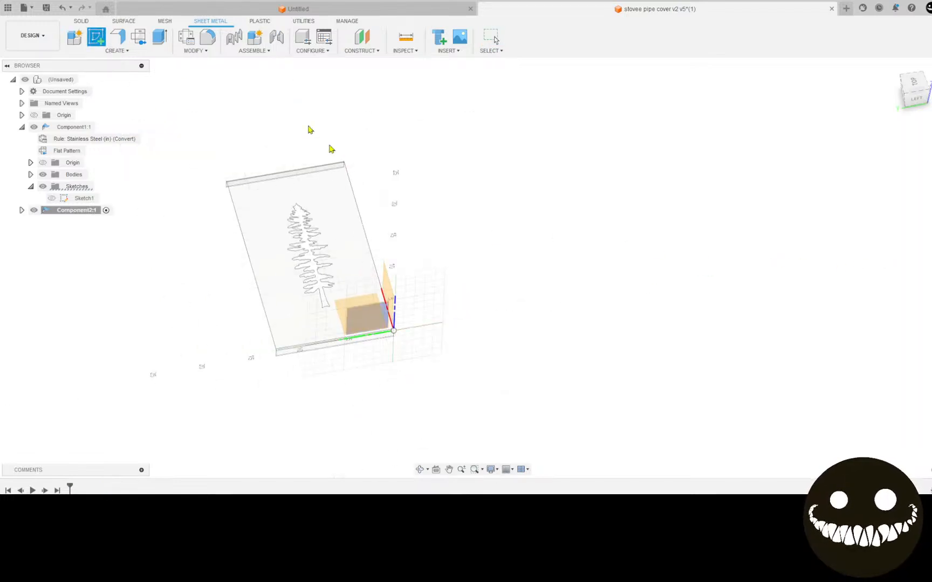
middle_drag(272, 164, 220, 75)
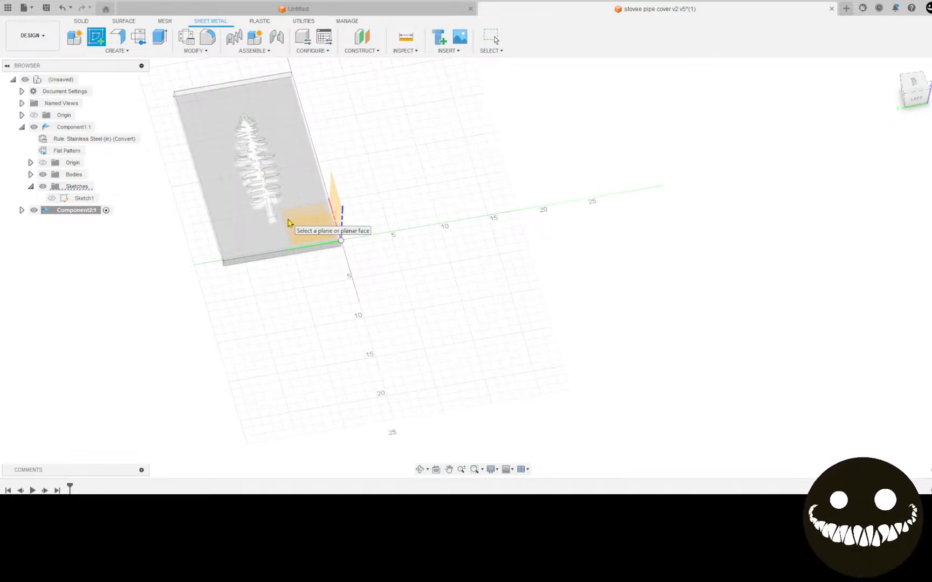
click(288, 223)
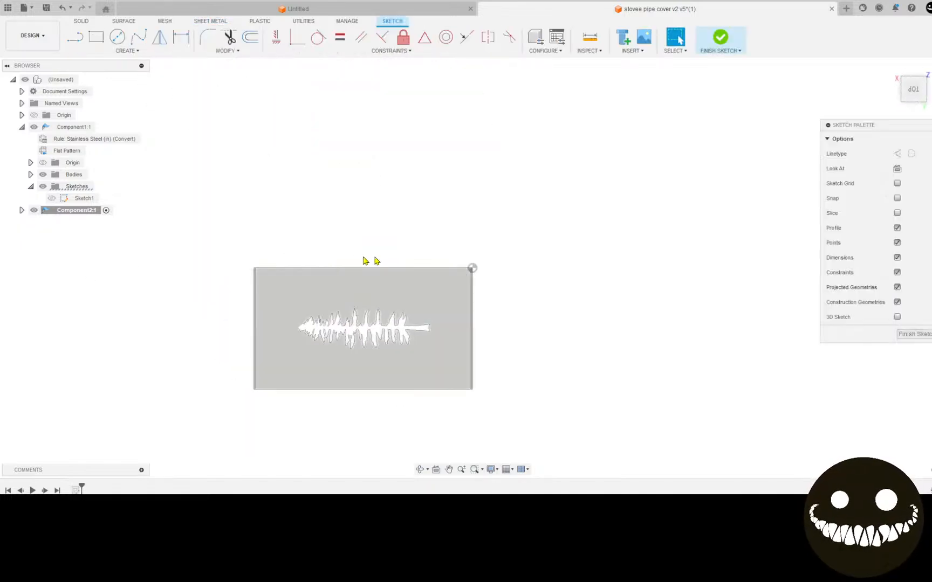
click(97, 38)
click(462, 192)
click(590, 310)
click(730, 44)
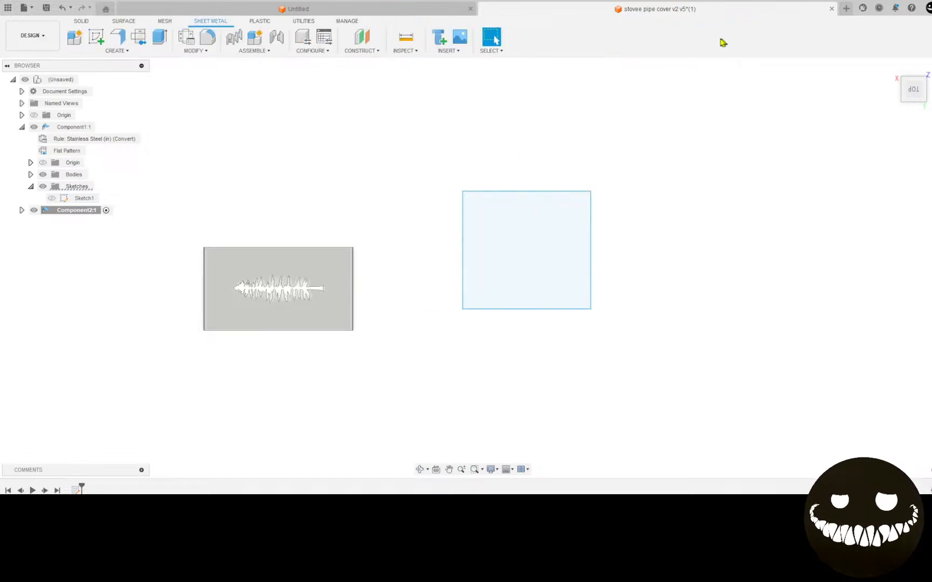
Create a base flange from the rectangle profile as a new body
click(117, 37)
click(523, 229)
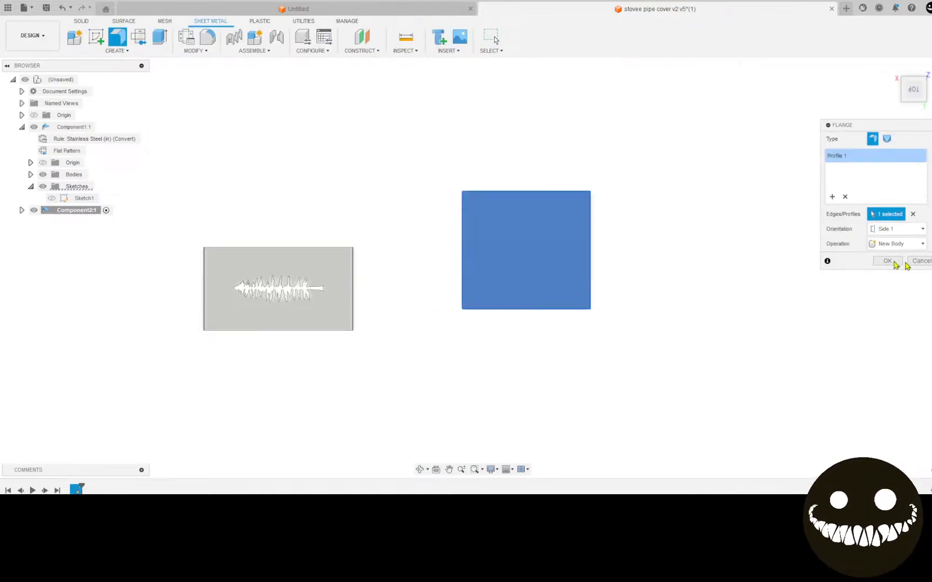
click(895, 263)
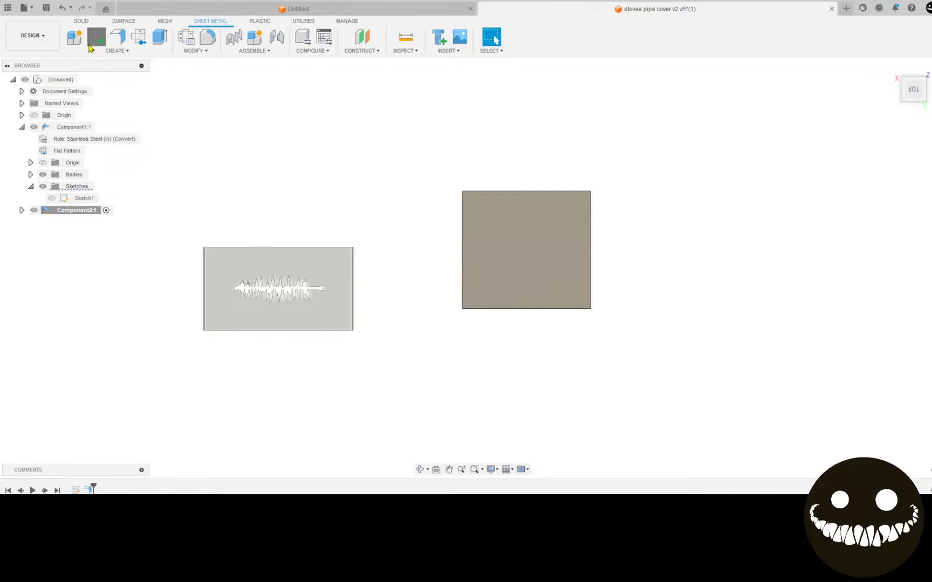
Add an 11 in high flange at 90 degrees along the base plate's edge nearest the stove pipe cover
click(97, 38)
shift+middle_drag(510, 199, 463, 266)
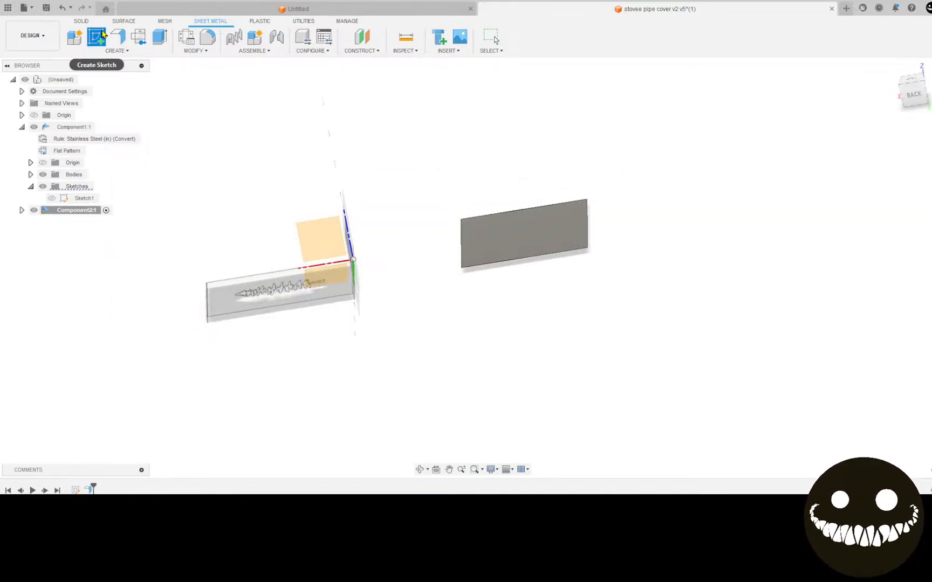
click(117, 37)
click(460, 240)
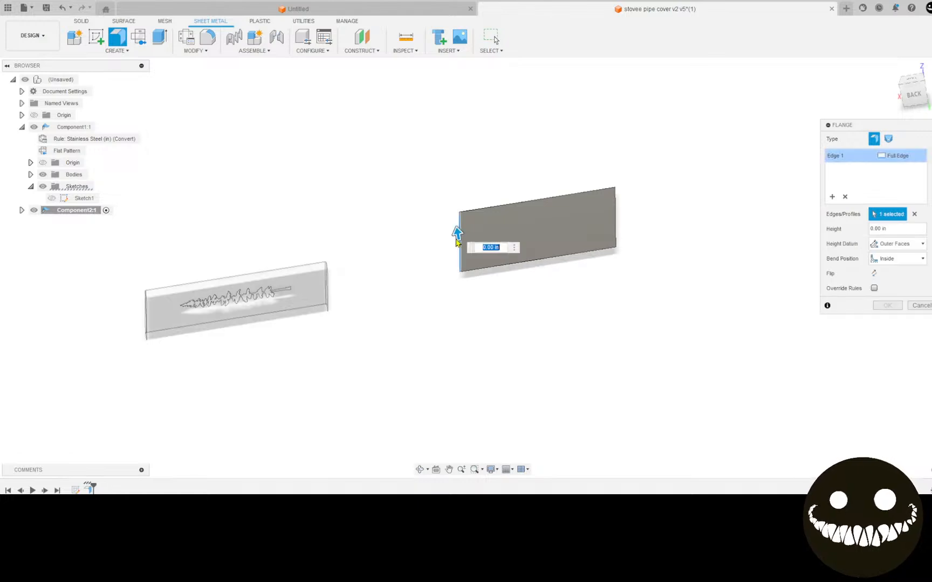
drag(456, 222, 452, 156)
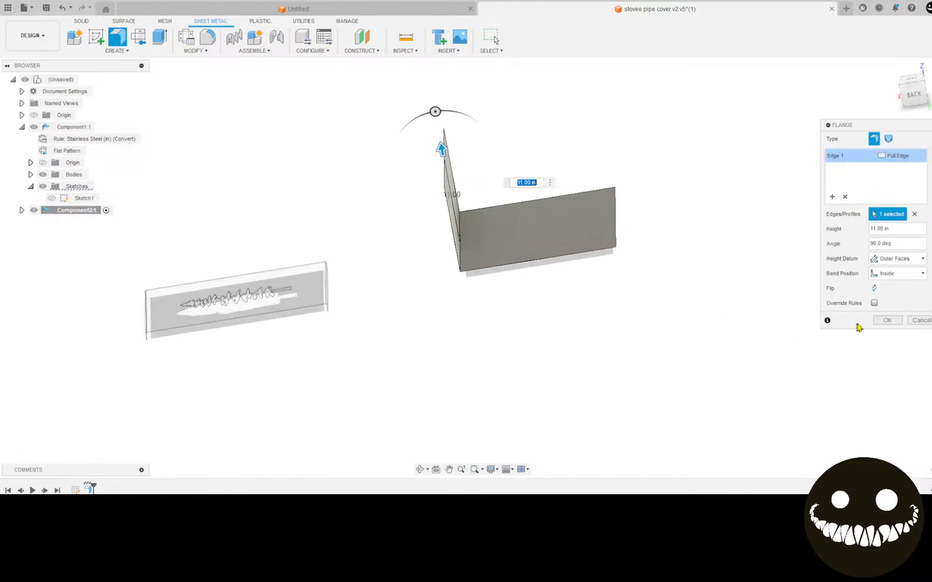
click(887, 320)
click(117, 37)
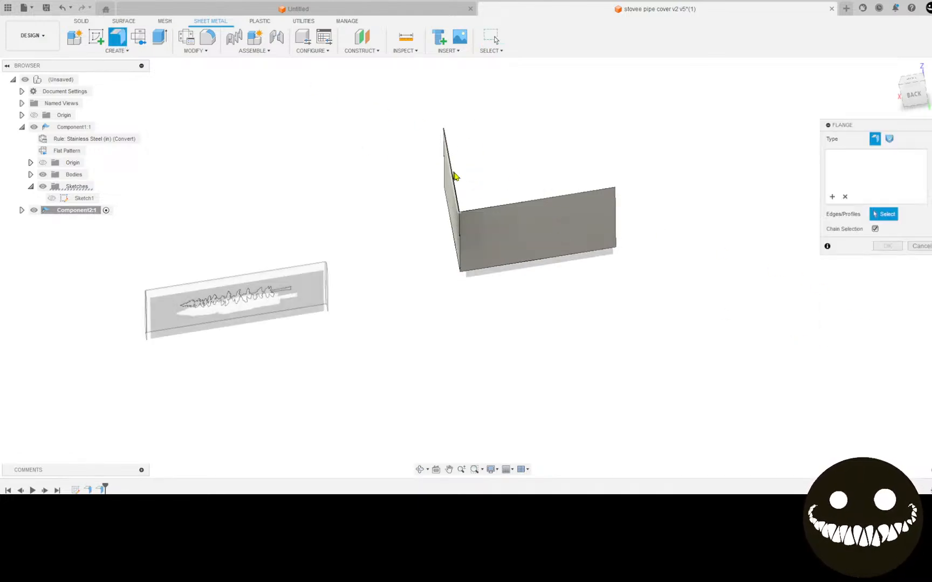
scroll(444, 171, up, 2)
click(444, 173)
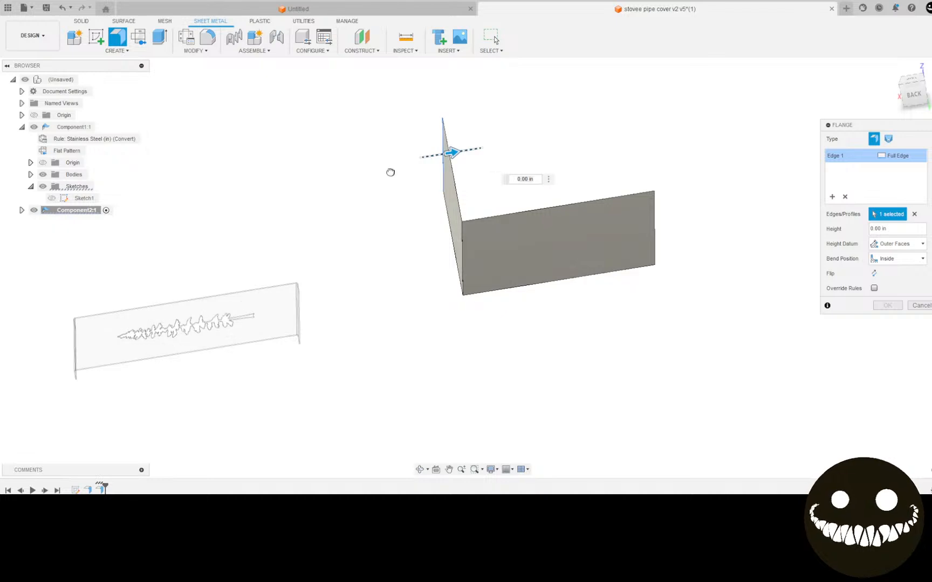
click(449, 171)
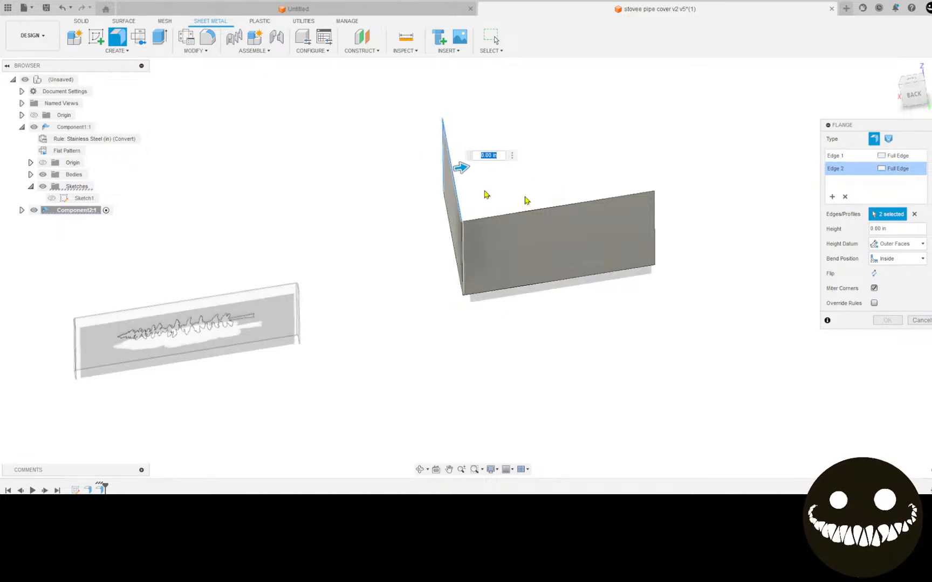
scroll(387, 158, up, 3)
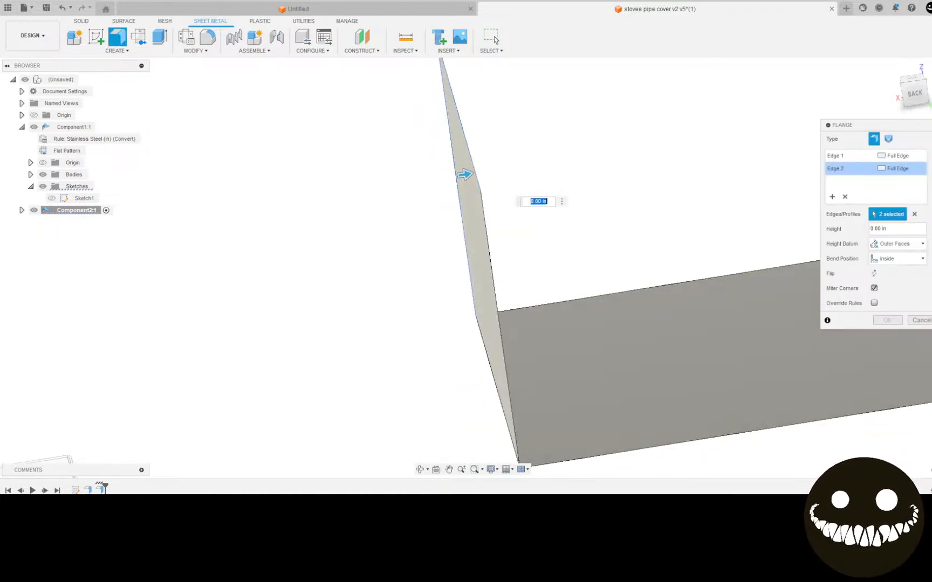
click(846, 196)
click(845, 196)
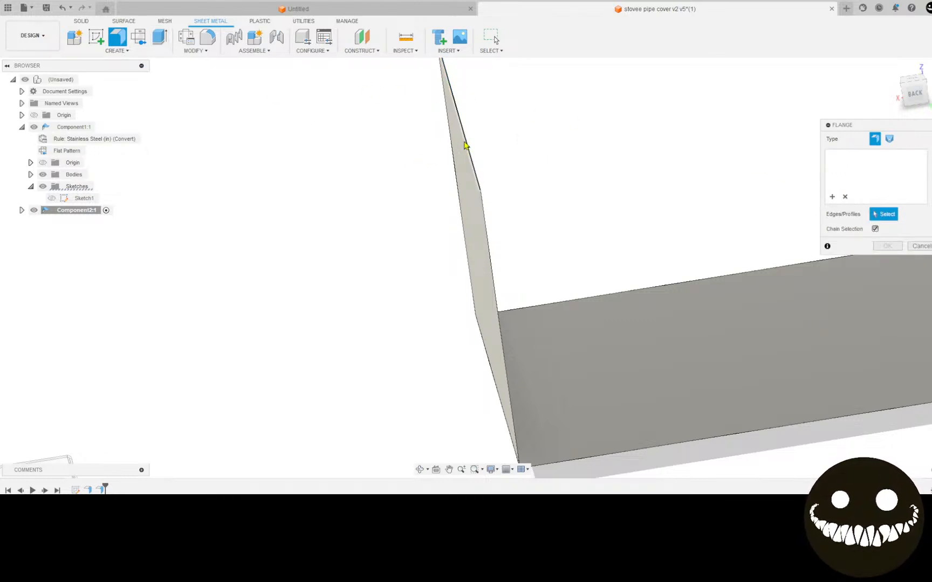
click(465, 146)
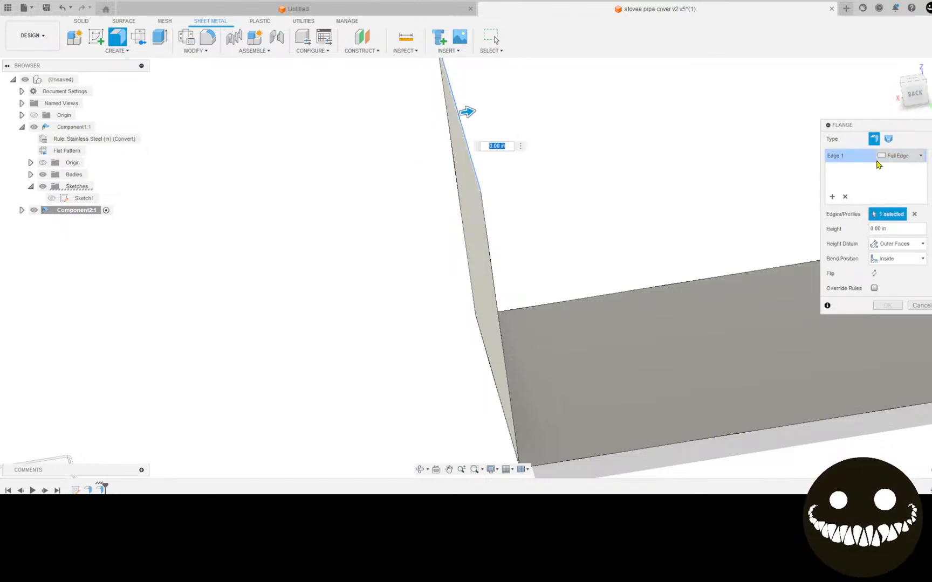
click(845, 196)
Add a 7 in flange at 90 degrees along the upright flange's top edge, extending outward away from the base plate
scroll(462, 143, up, 2)
scroll(463, 143, up, 5)
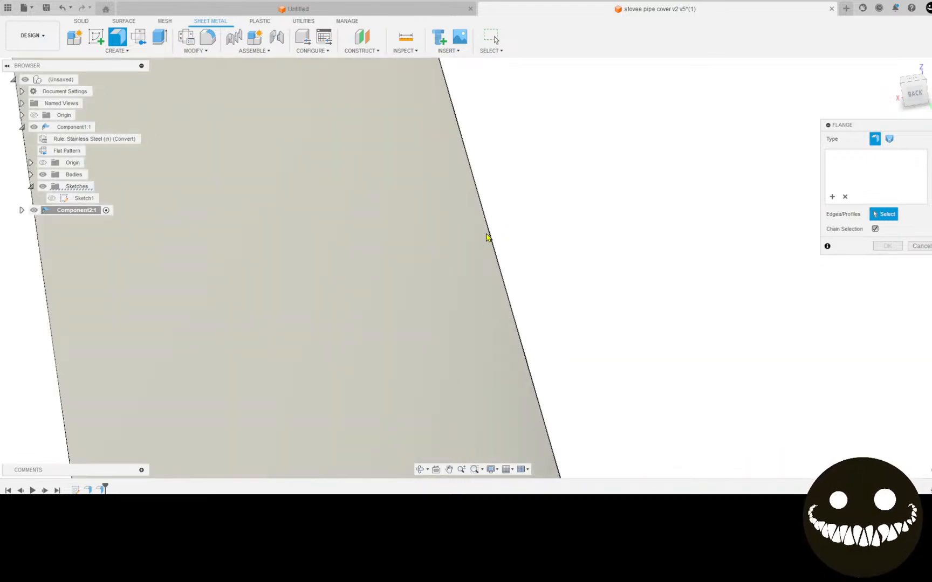
scroll(488, 236, up, 5)
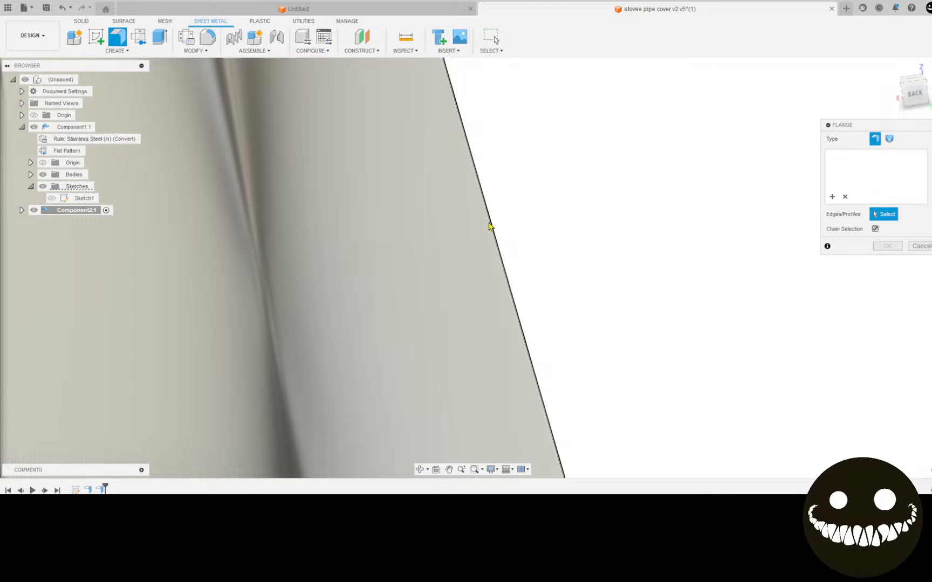
click(490, 225)
scroll(500, 253, down, 6)
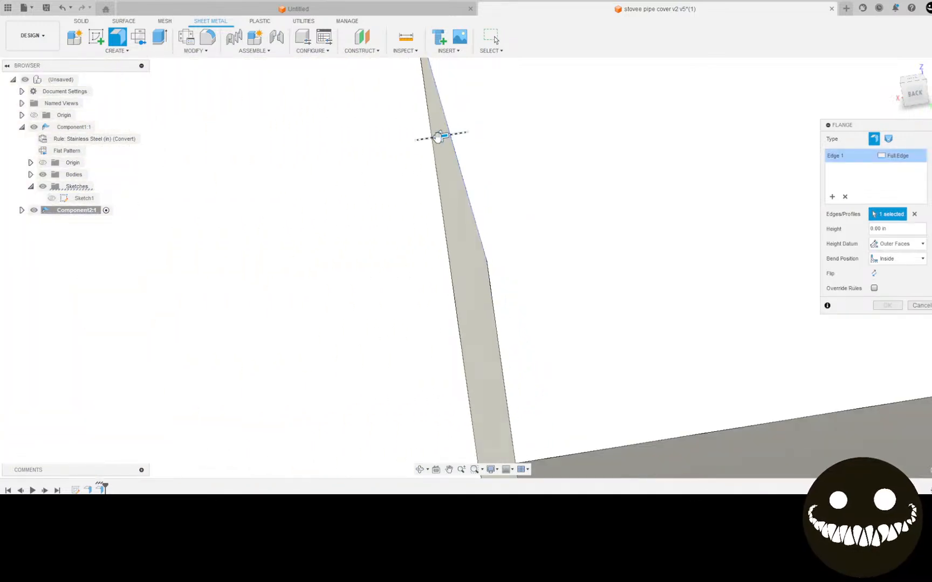
drag(438, 137, 332, 153)
scroll(431, 243, down, 4)
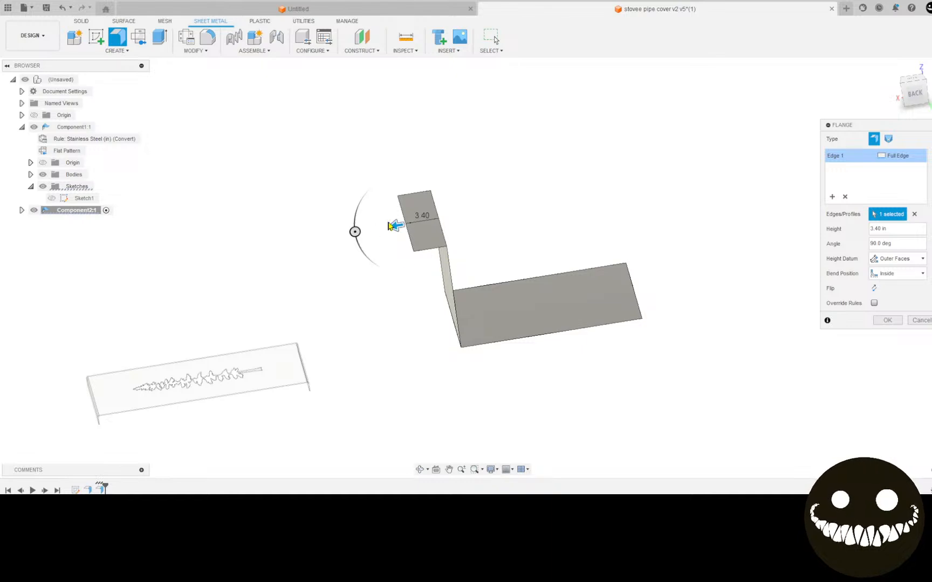
drag(384, 227, 356, 232)
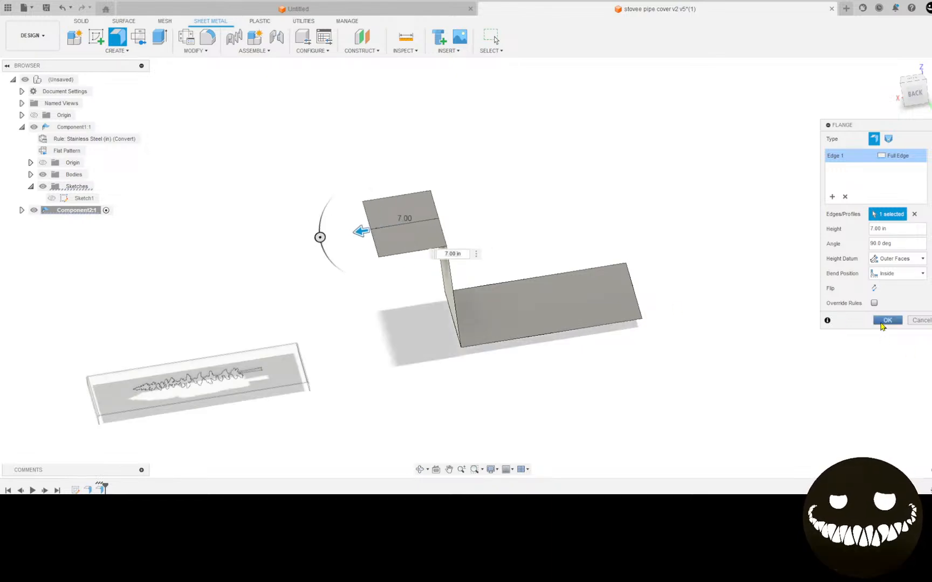
click(887, 320)
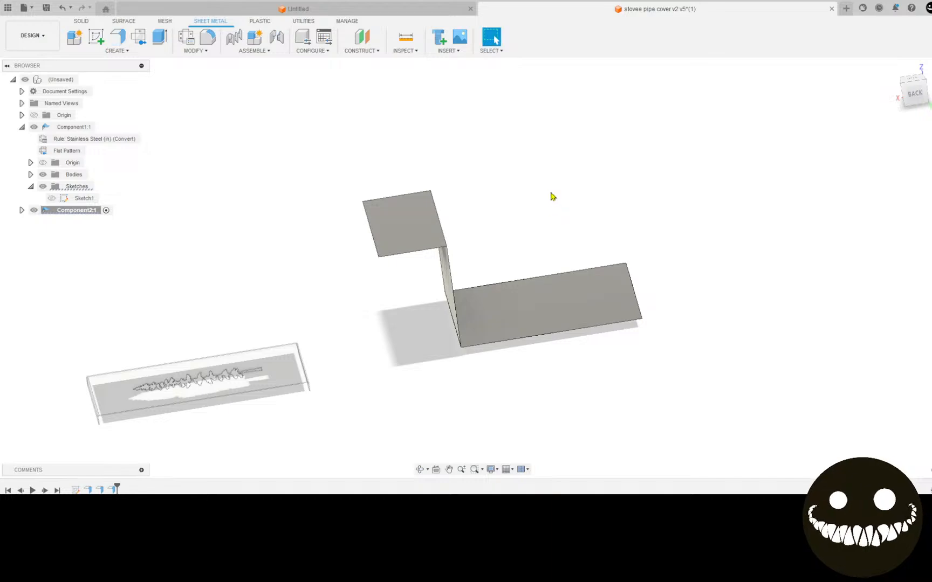
Start inserting an SVG from the computer and choose the feather-28 file in Downloads
click(447, 51)
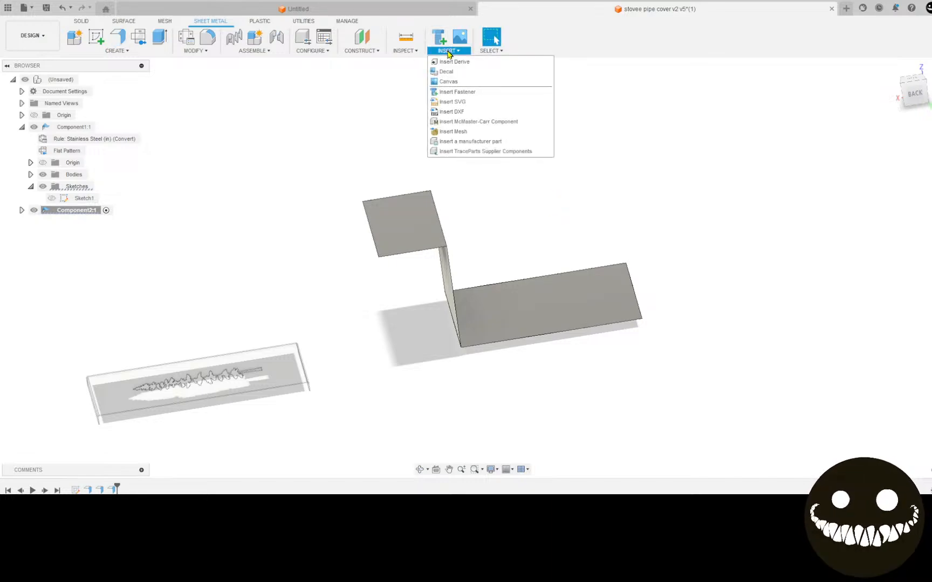
click(466, 101)
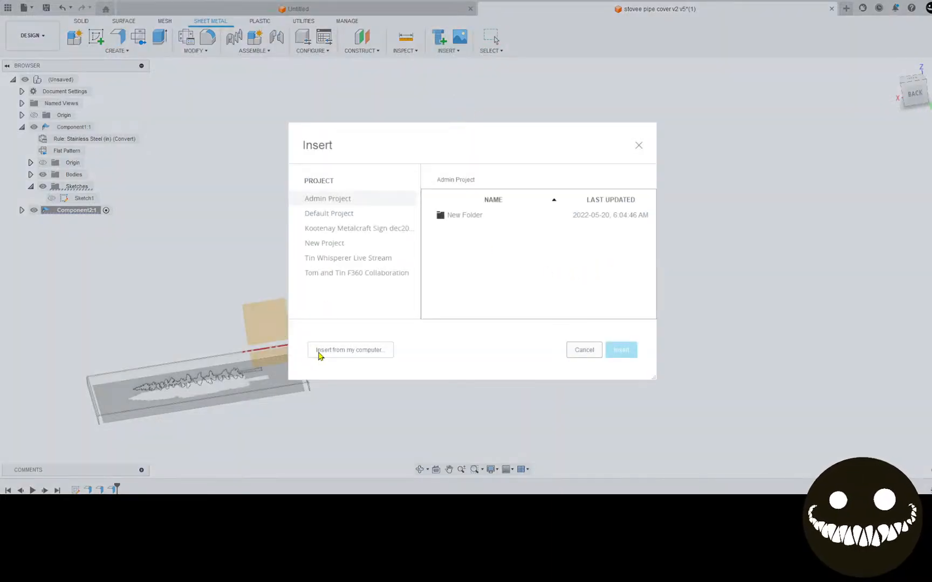
click(319, 351)
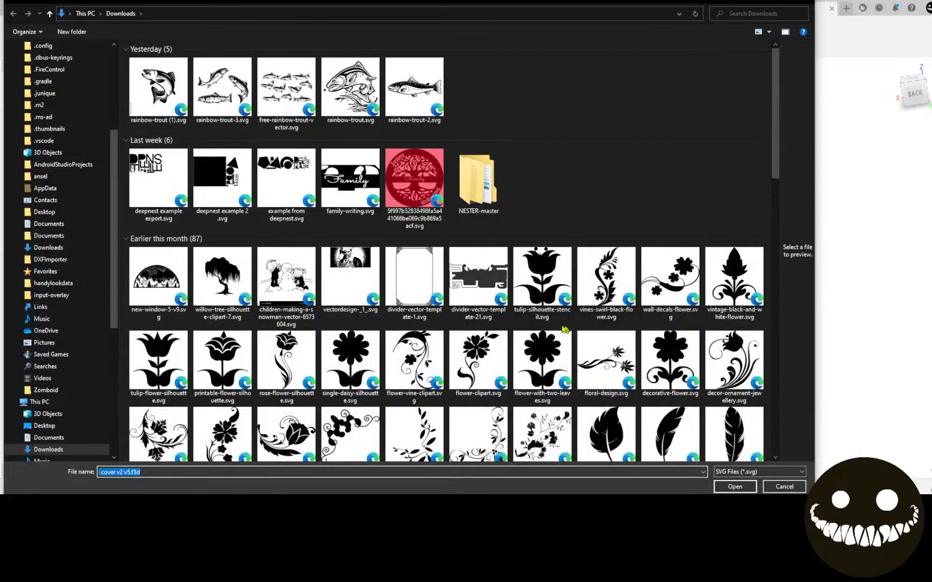
scroll(587, 345, down, 8)
scroll(688, 374, up, 4)
scroll(689, 374, up, 2)
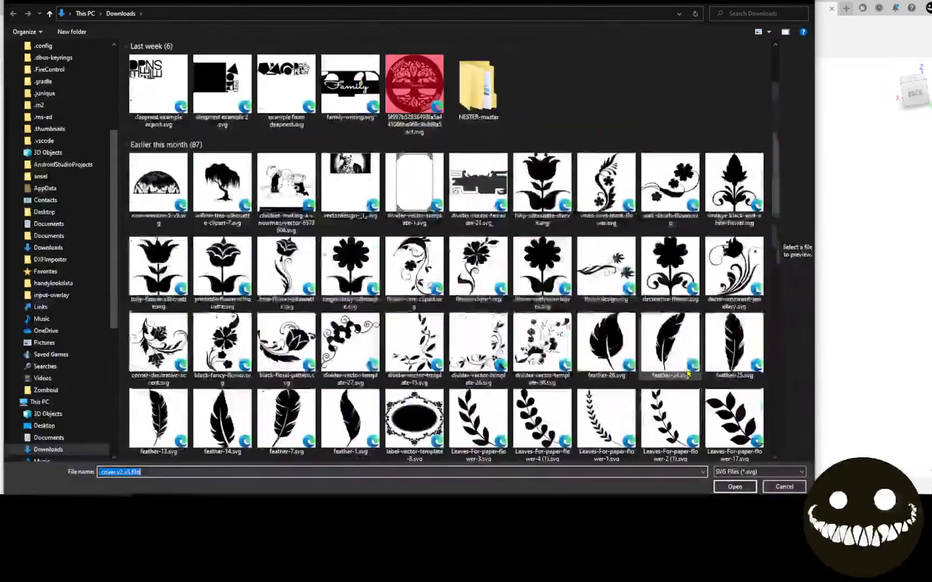
click(608, 347)
click(735, 486)
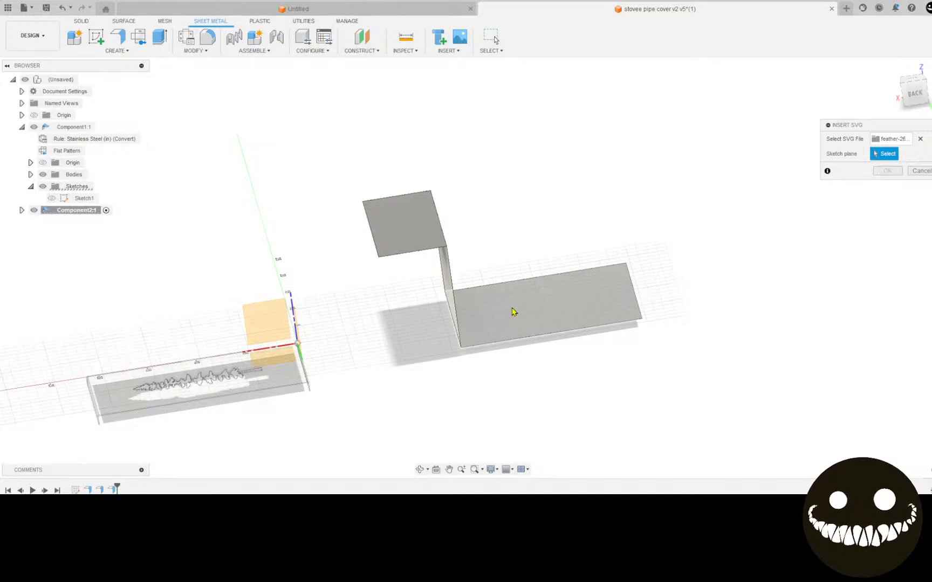
Place the feather SVG on the base plate's top face at X about 3.9 in, Y about -7.2 in, rotated with its stem angled toward the upright flange
click(513, 312)
drag(290, 274, 529, 287)
drag(501, 251, 480, 214)
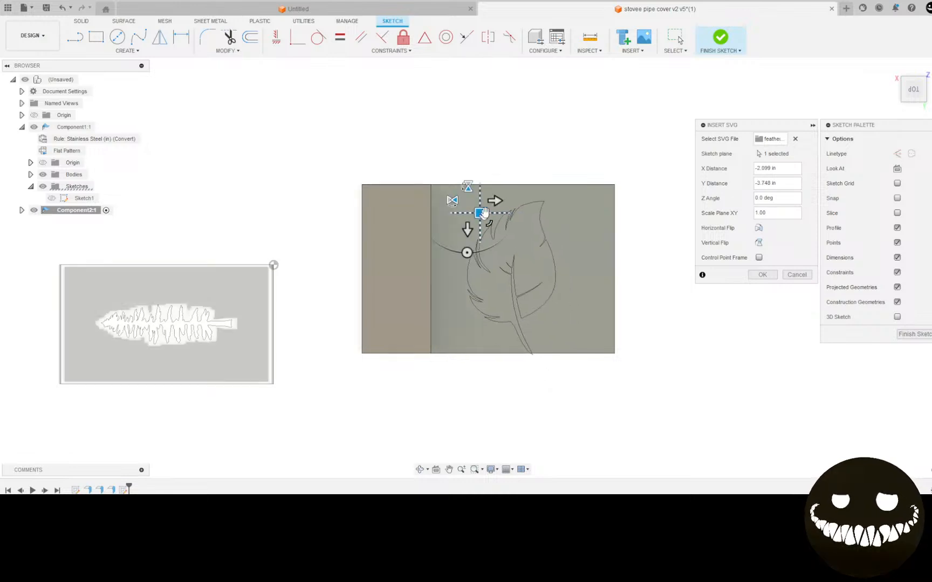
mouse_move(469, 253)
mouse_down()
mouse_move(430, 237)
mouse_move(573, 202)
mouse_up()
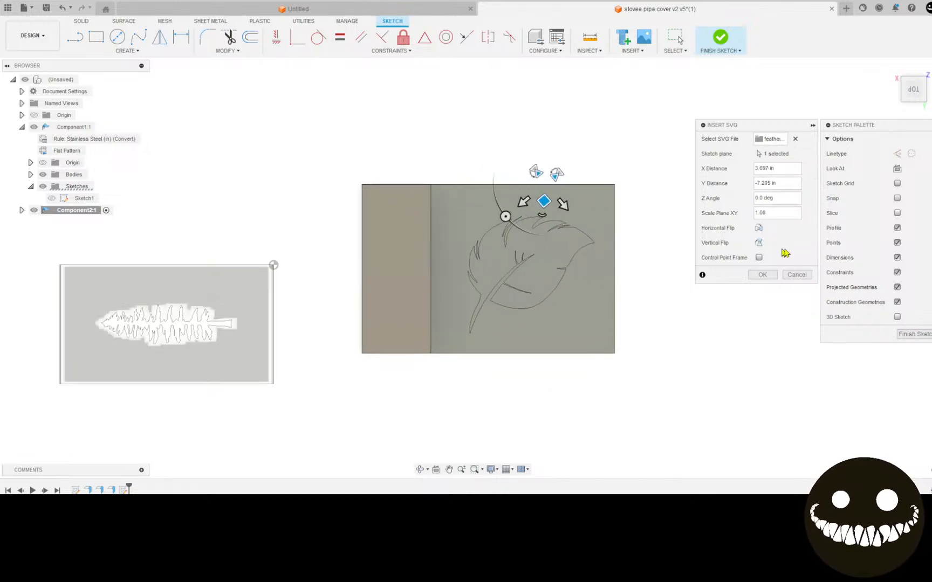
click(762, 274)
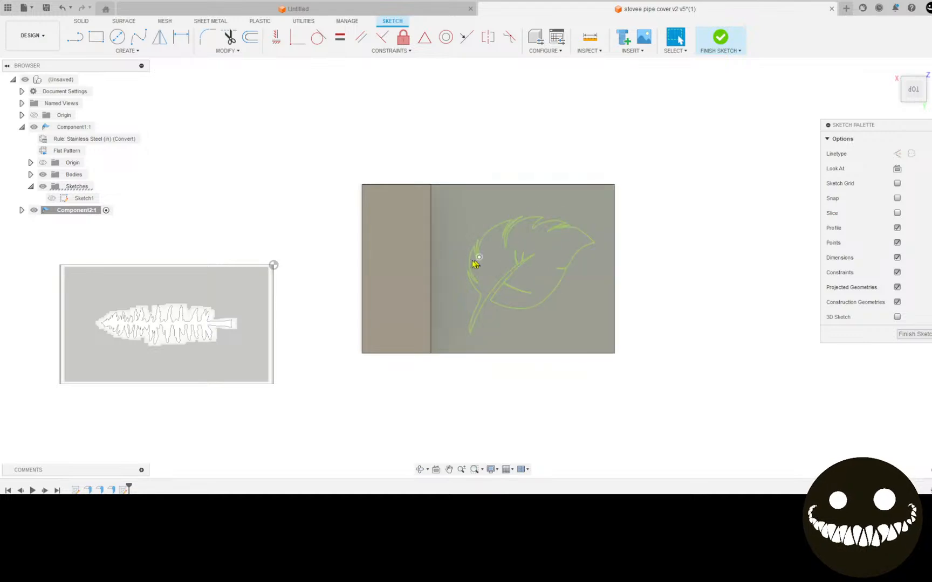
Extrude the feather profile 7 in downward as a cut through the base plate
key(e)
click(518, 310)
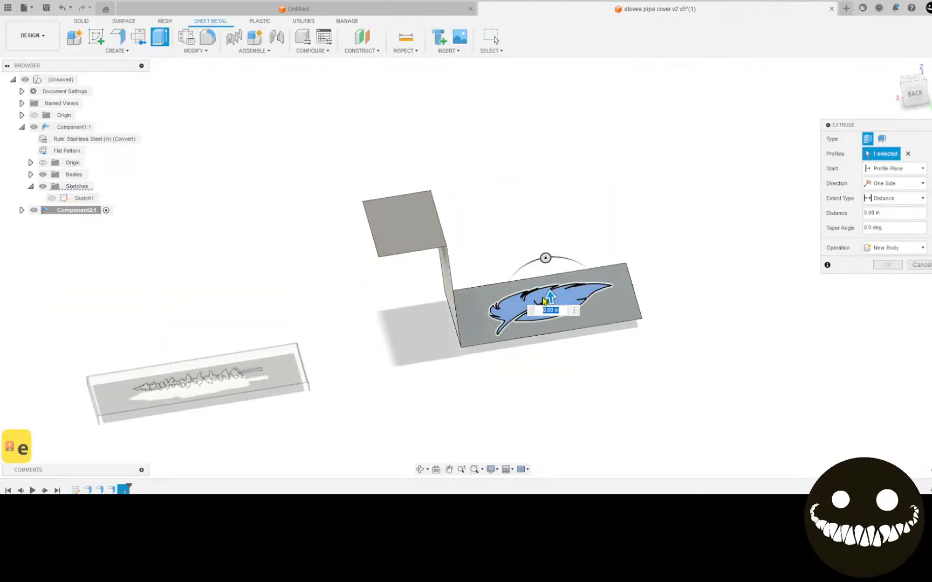
drag(550, 296, 571, 363)
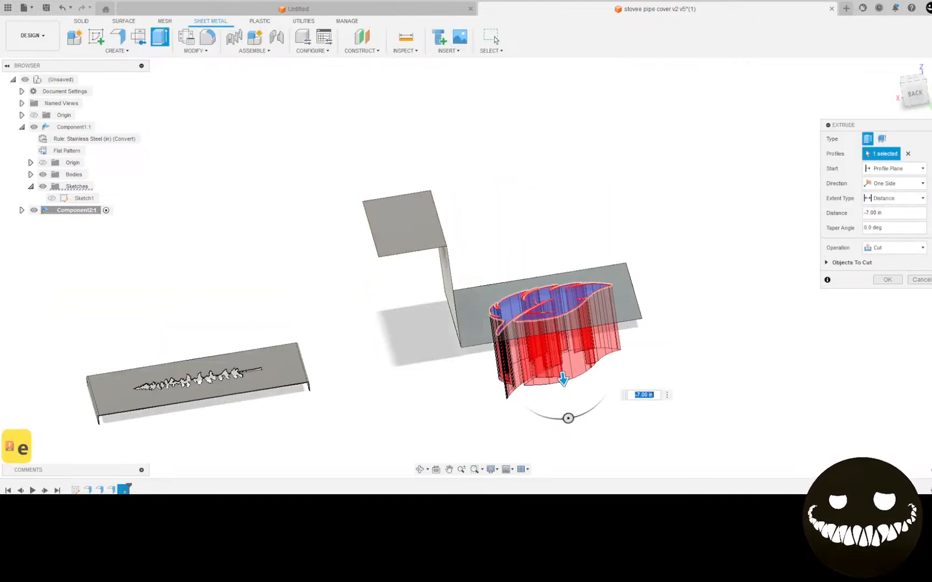
click(890, 280)
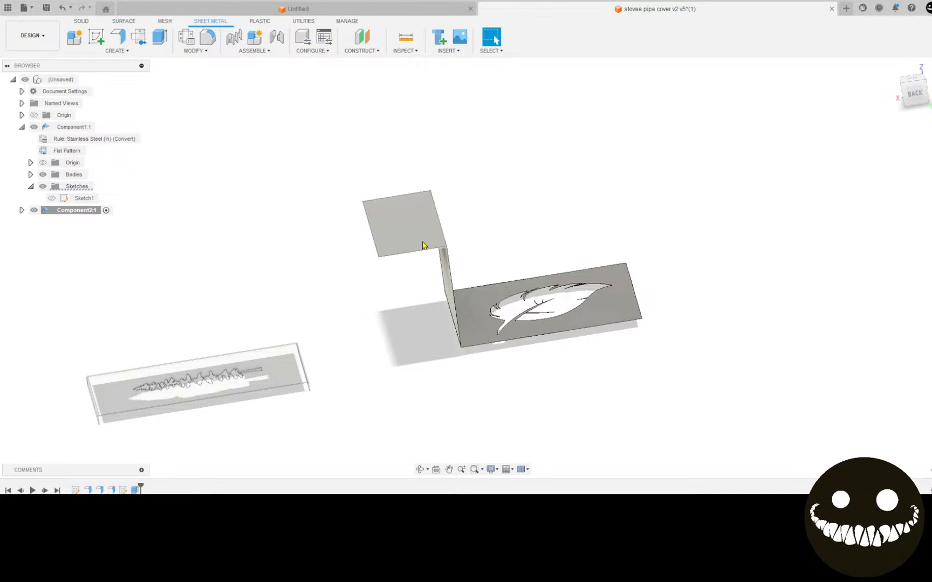
shift+middle_drag(424, 244, 374, 245)
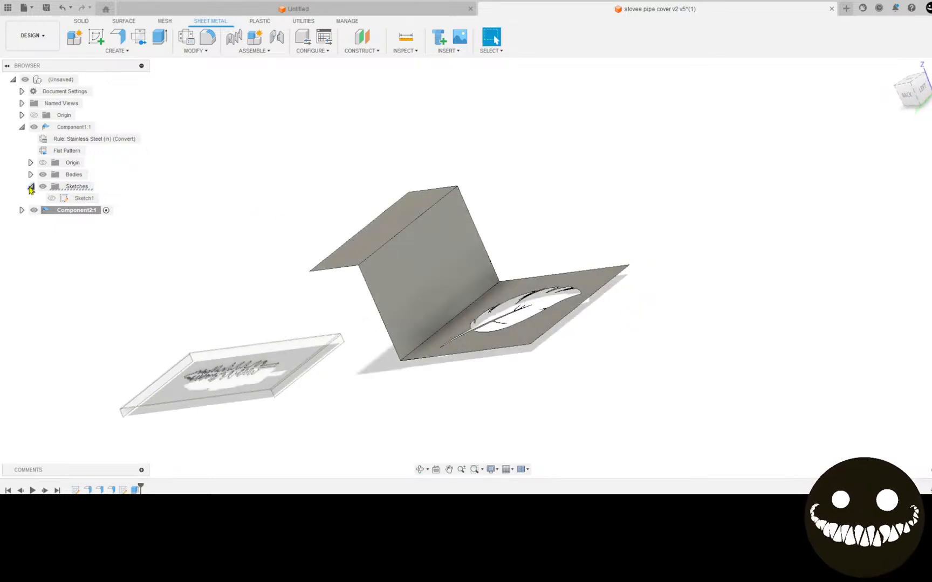
click(21, 210)
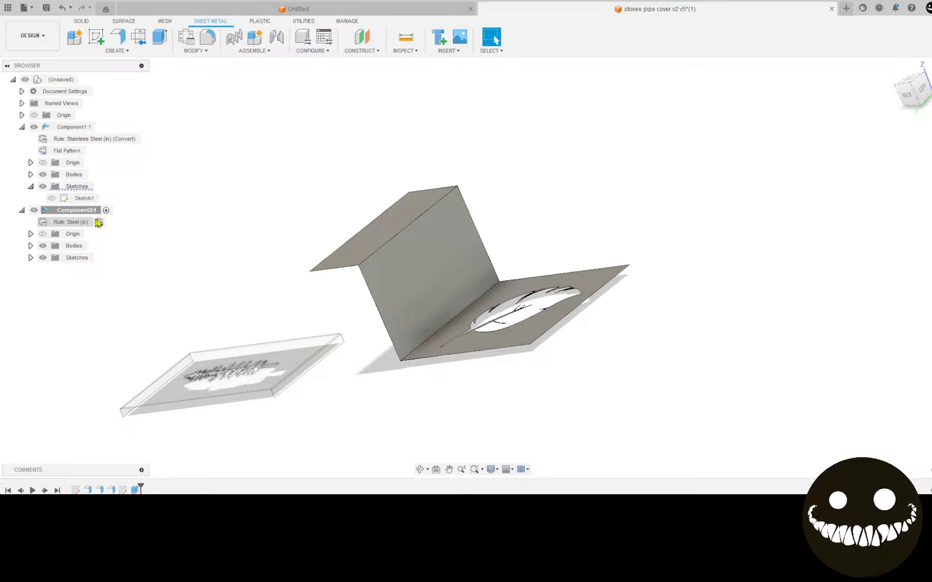
double_click(44, 224)
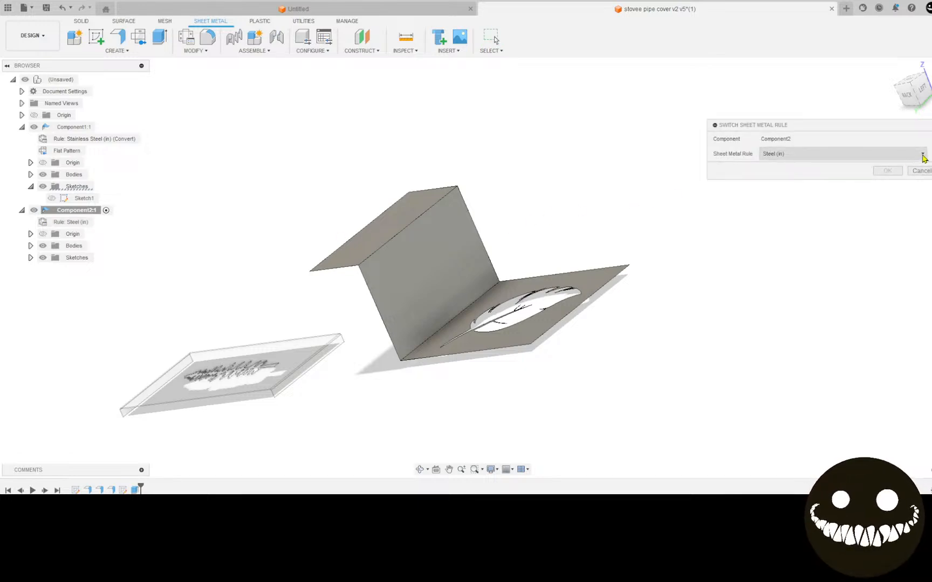
click(923, 155)
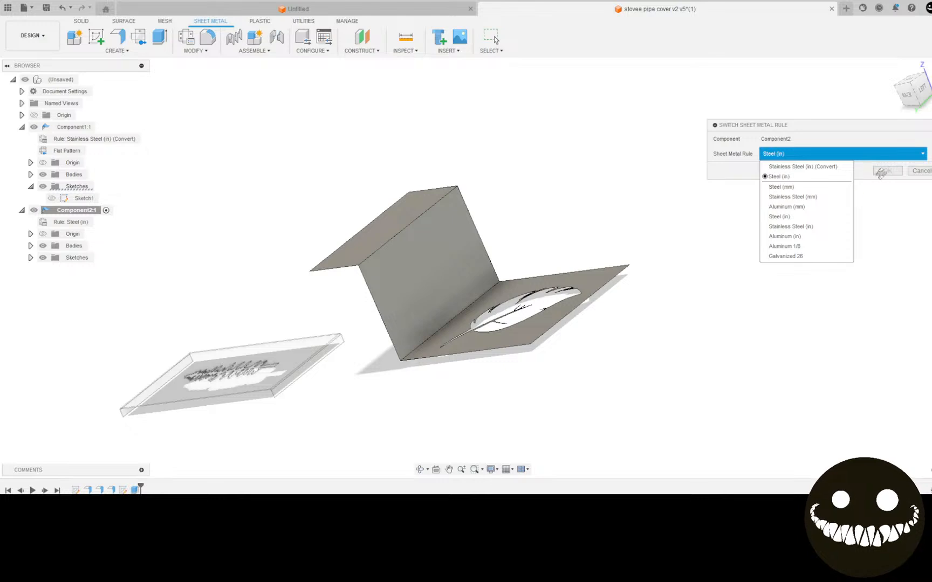
click(857, 153)
click(919, 171)
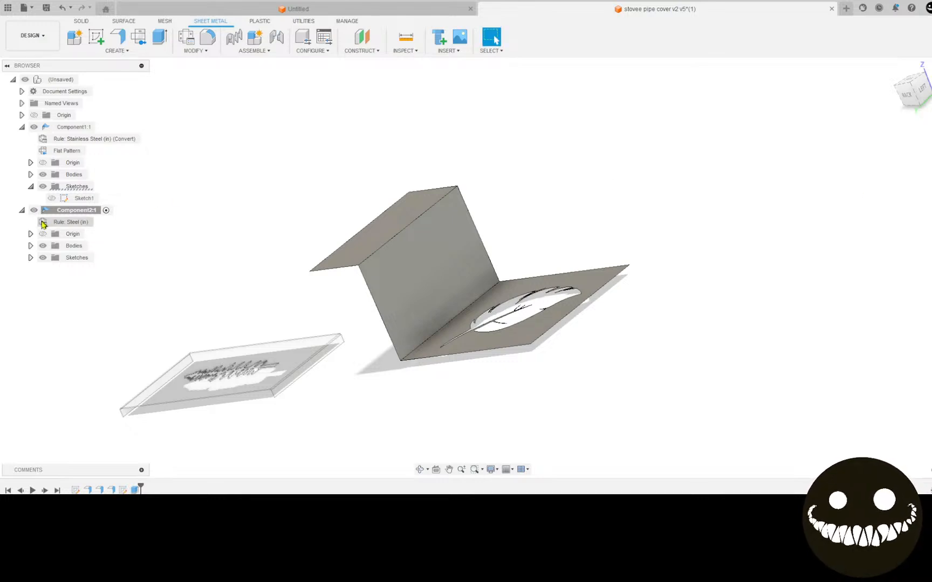
click(99, 223)
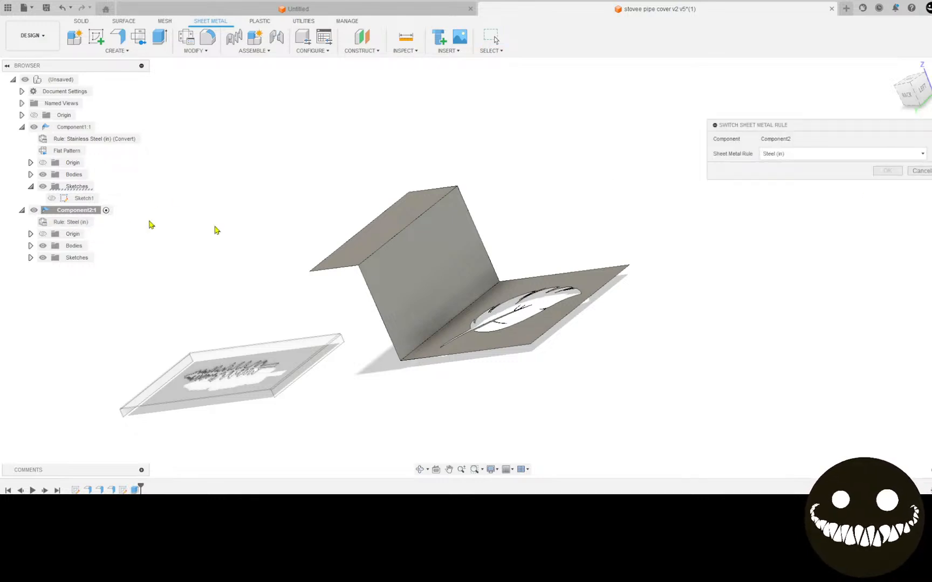
click(920, 171)
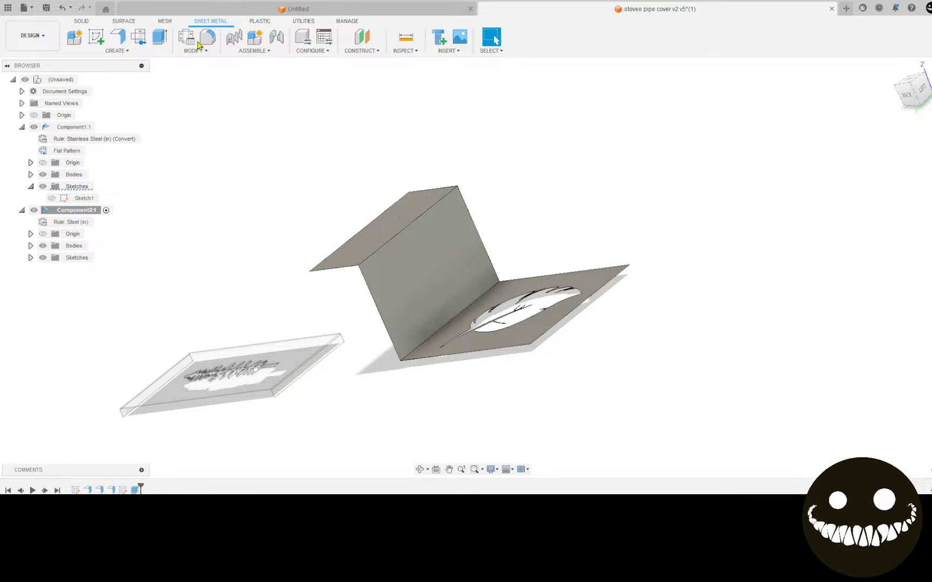
Review the settings of the design's Stainless Steel (in) (Convert) sheet metal rule without changing them
click(188, 39)
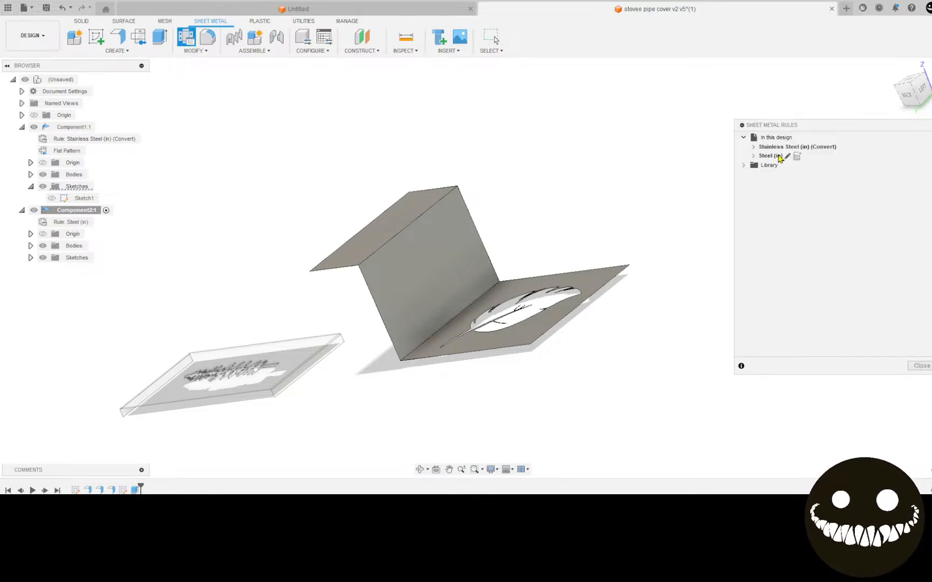
click(770, 156)
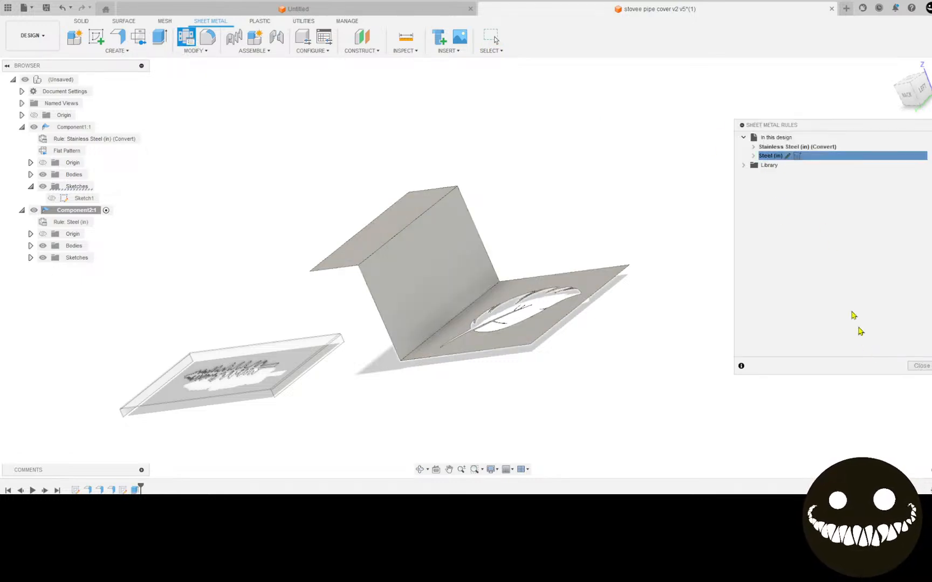
click(797, 147)
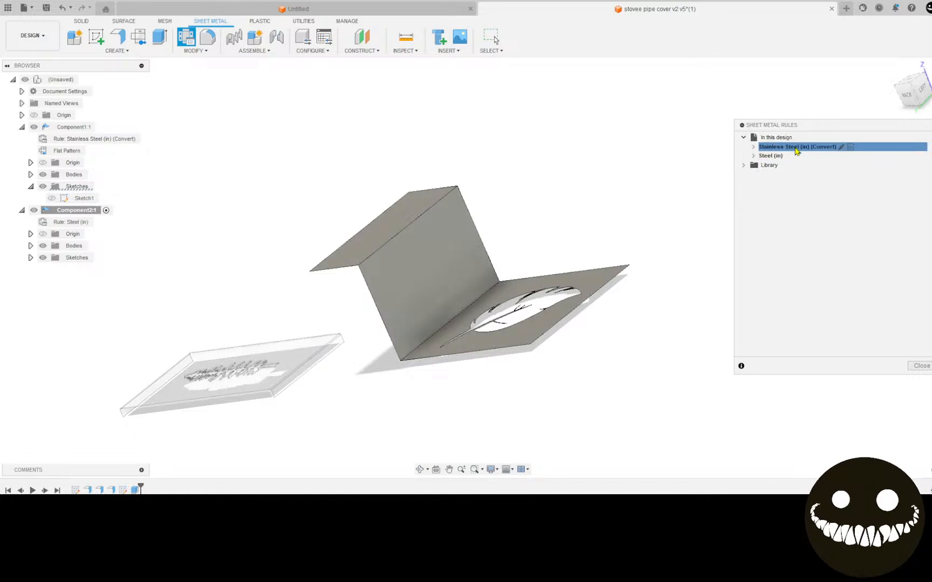
click(772, 156)
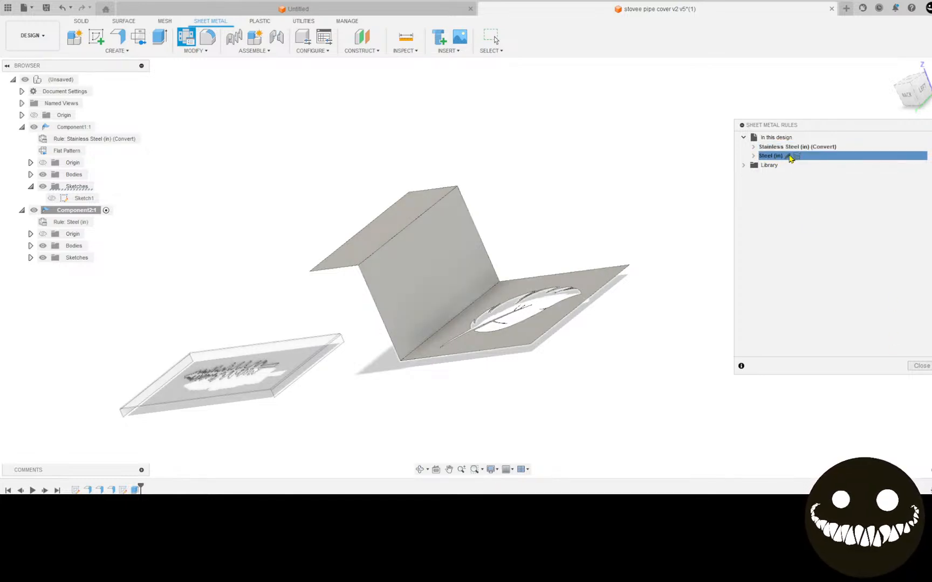
click(792, 147)
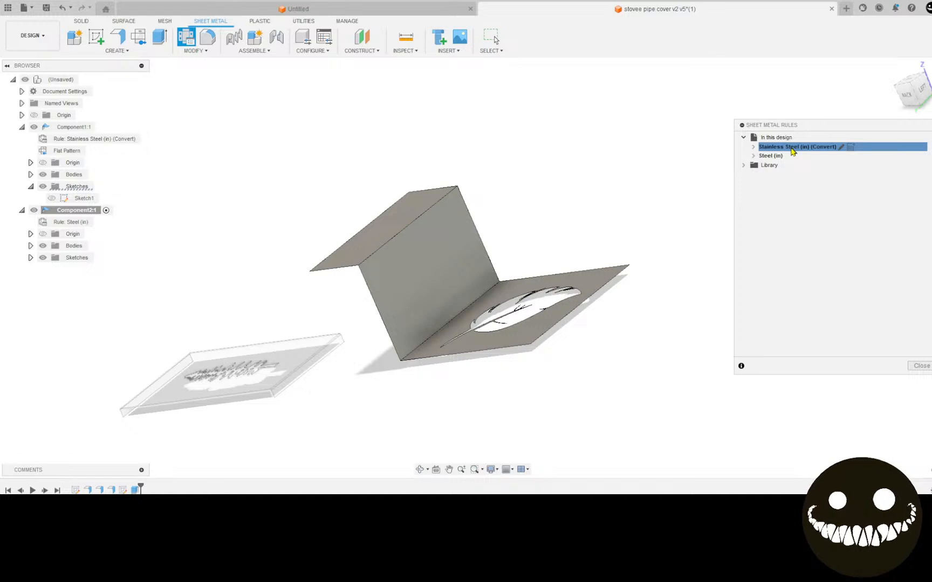
click(843, 147)
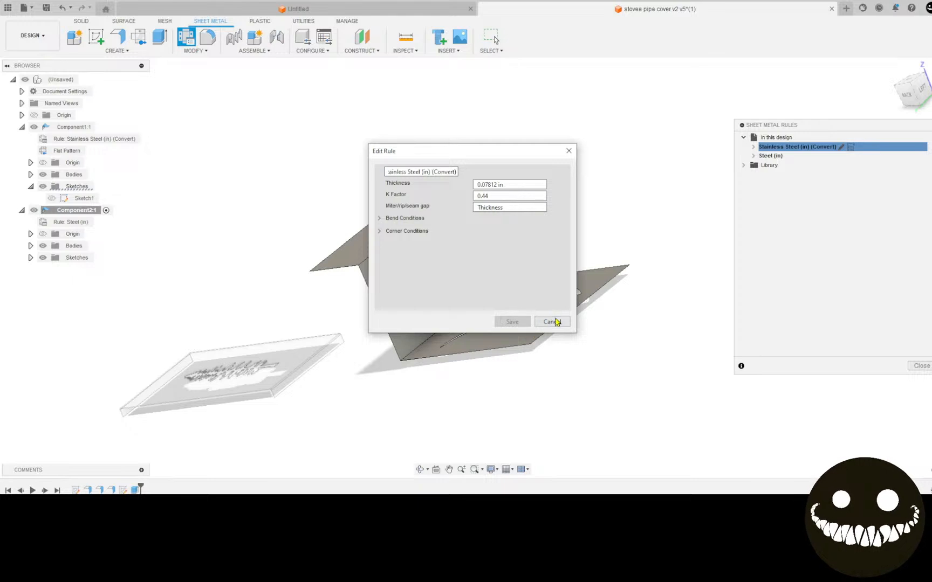
click(553, 323)
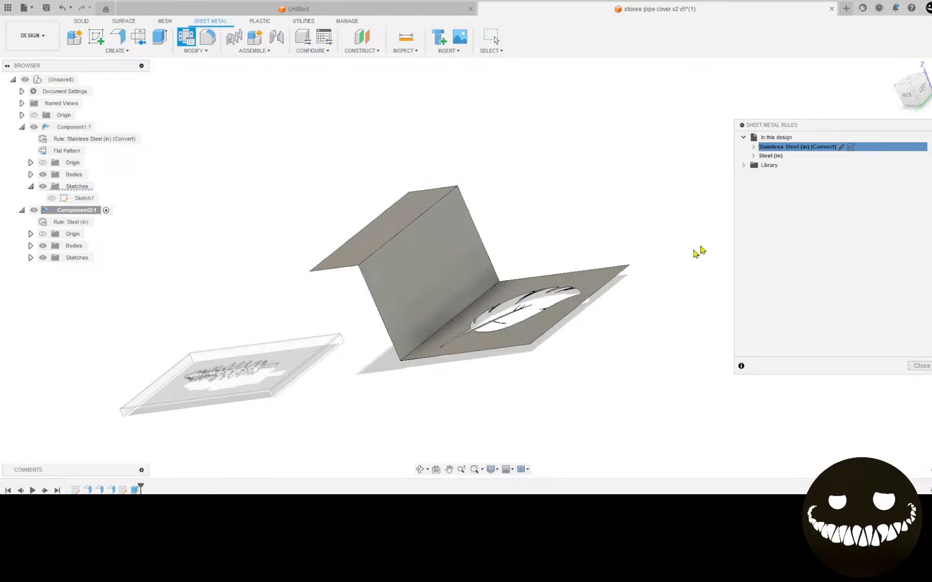
Set the thickness of the design's Steel (in) sheet metal rule to 0.075 in and save the rule
click(771, 155)
click(787, 156)
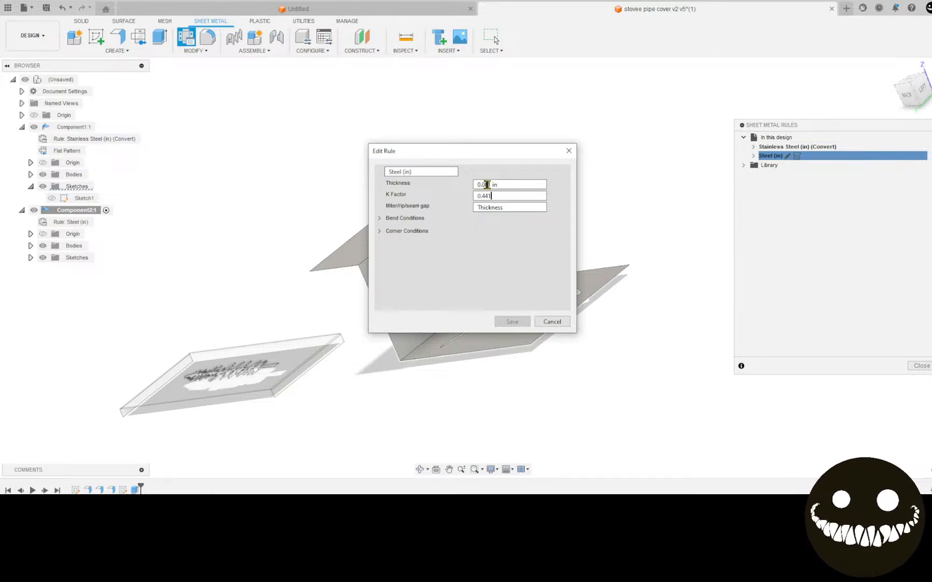
click(535, 207)
key(BackSpace)
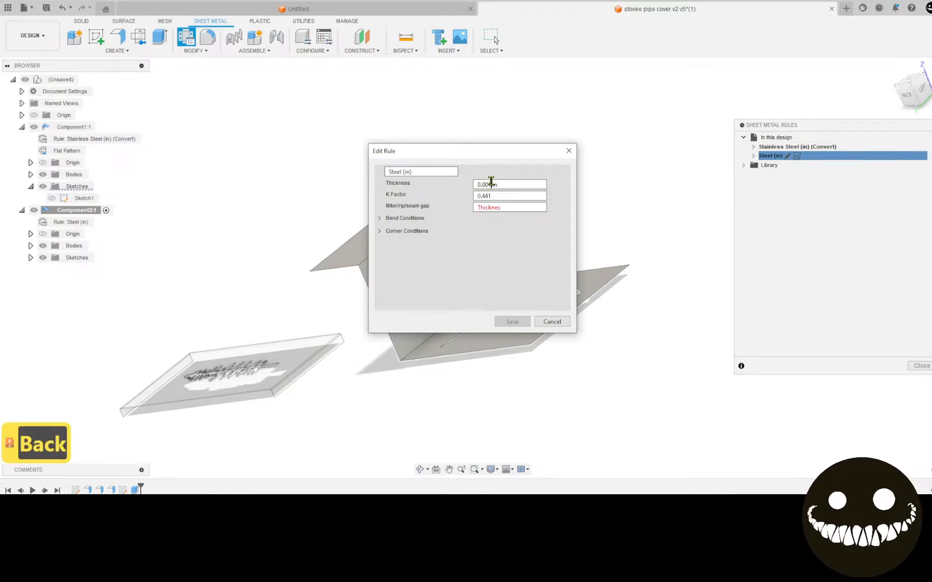
text(s)
click(493, 196)
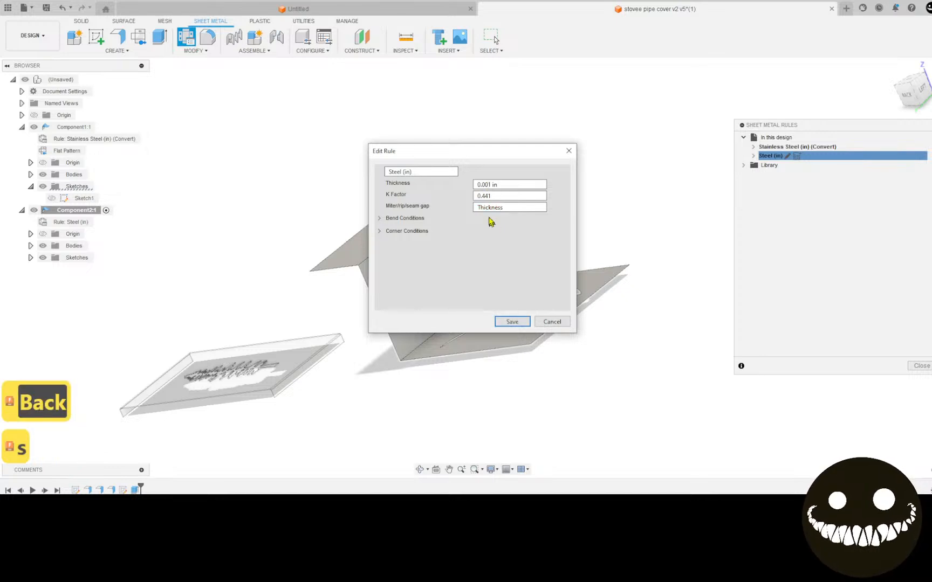
key(BackSpace)
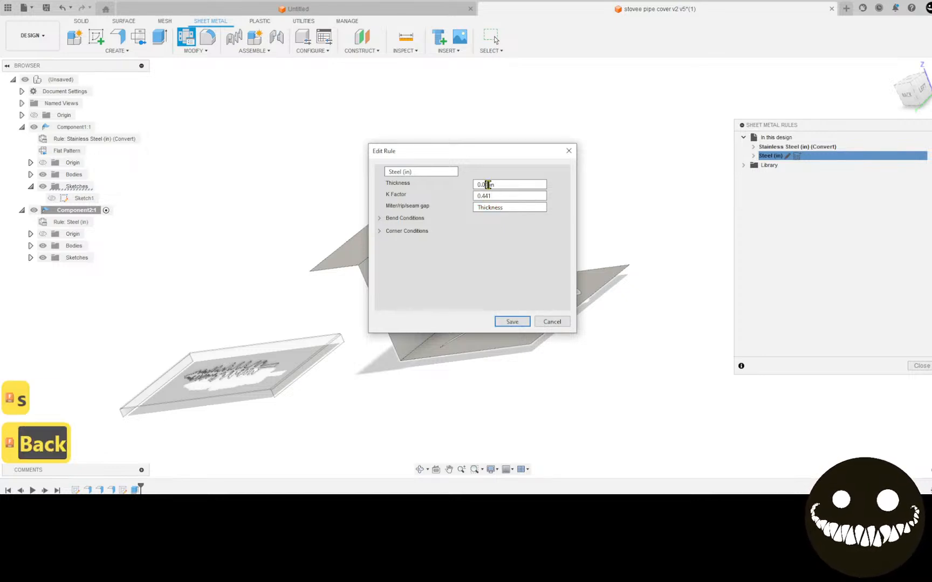
key(Delete)
text(75)
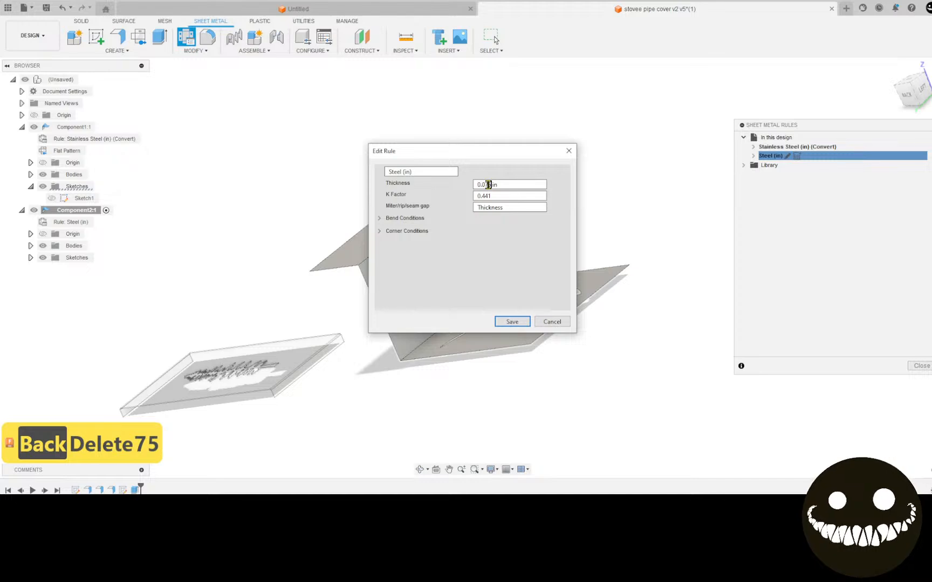
click(497, 321)
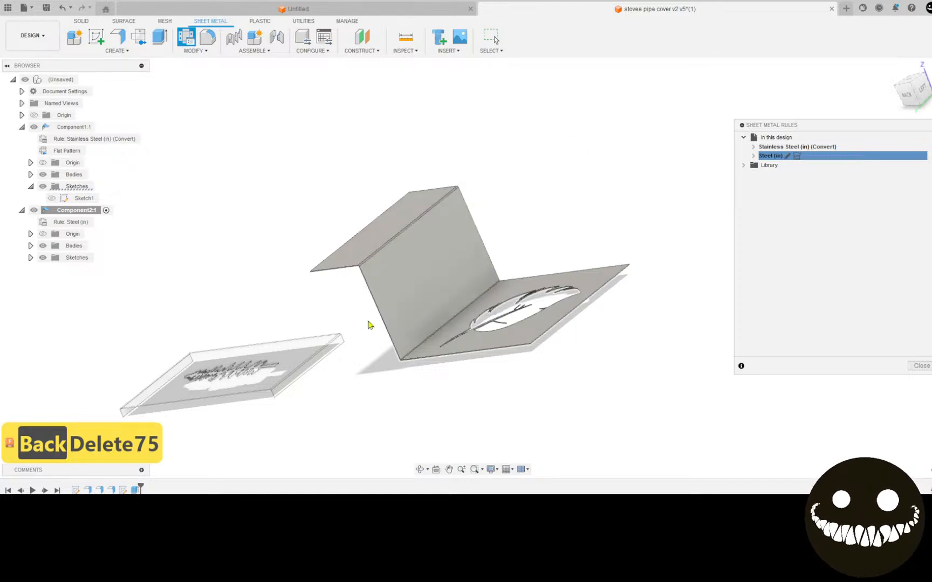
Create the second part's flat pattern, using the base plate face with the feather cutout as the stationary face
scroll(399, 325, up, 5)
shift+middle_drag(425, 325, 399, 359)
mouse_move(401, 322)
shift+middle_down()
mouse_move(429, 328)
mouse_move(417, 364)
mouse_move(386, 319)
shift+middle_up()
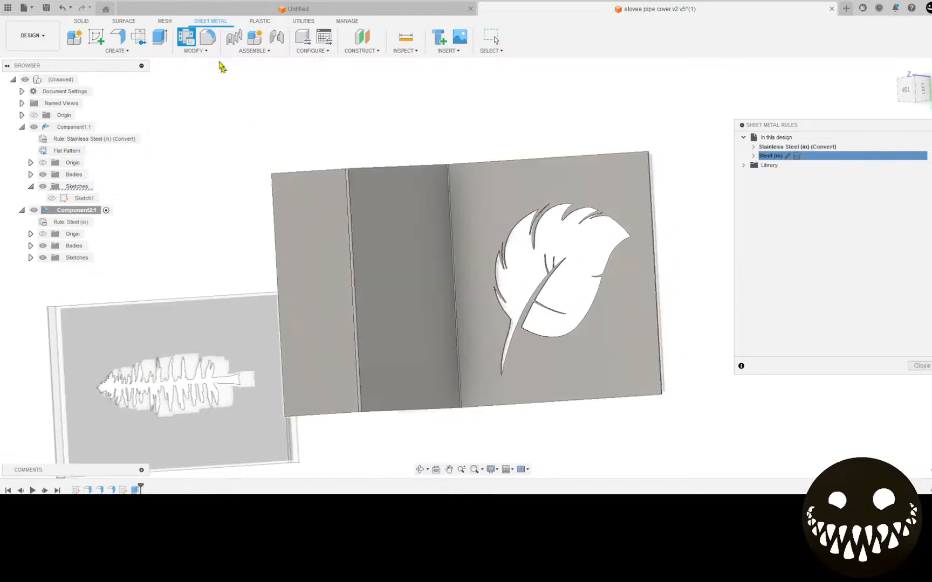
click(138, 37)
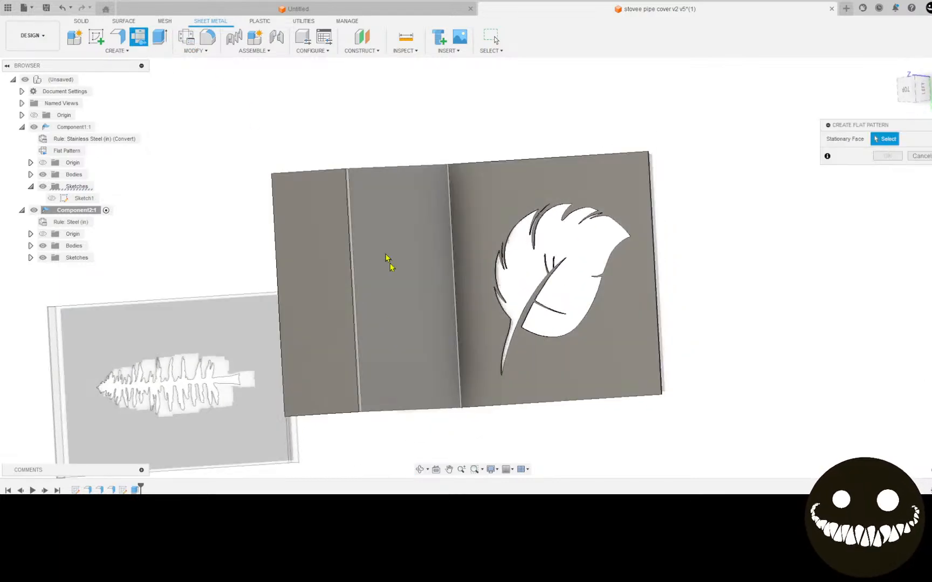
click(479, 298)
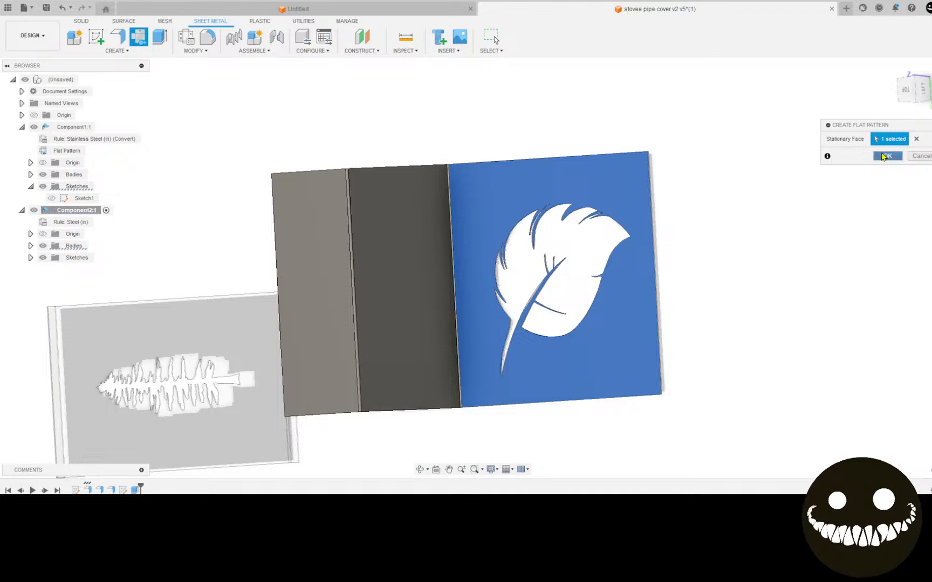
click(884, 156)
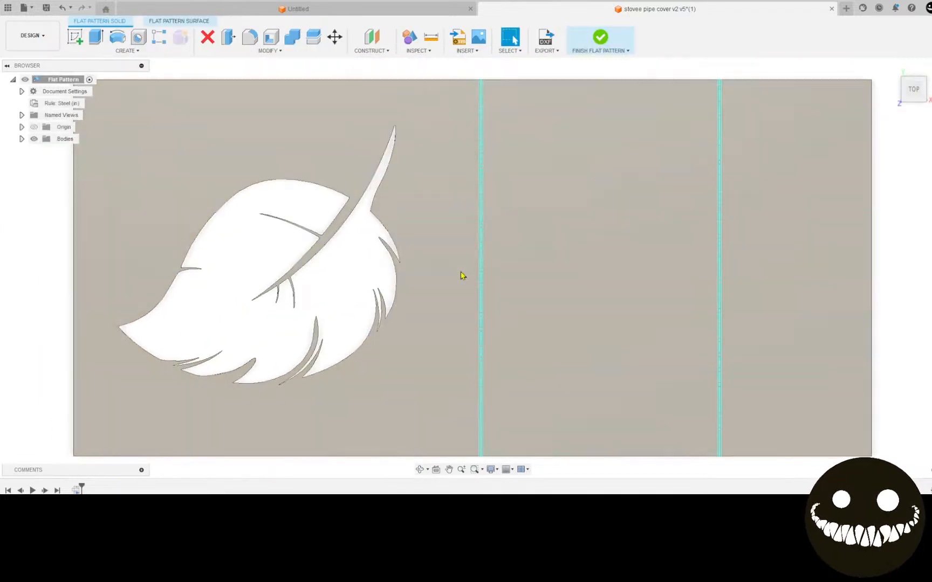
Start a sketch on the flat pattern's top face and project the centre lines of both bends into it
click(75, 37)
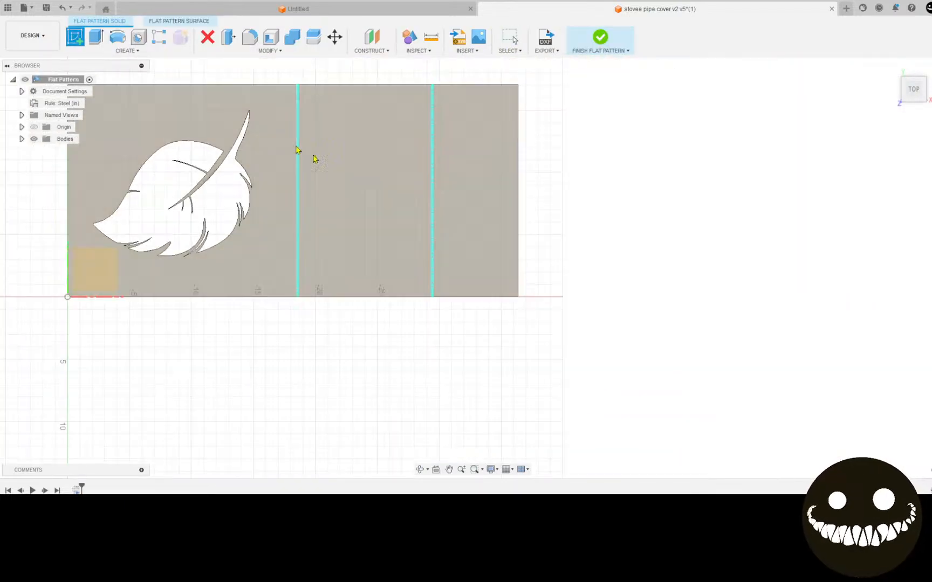
click(291, 171)
mouse_move(302, 185)
middle_down()
mouse_move(246, 236)
mouse_move(82, 254)
middle_up()
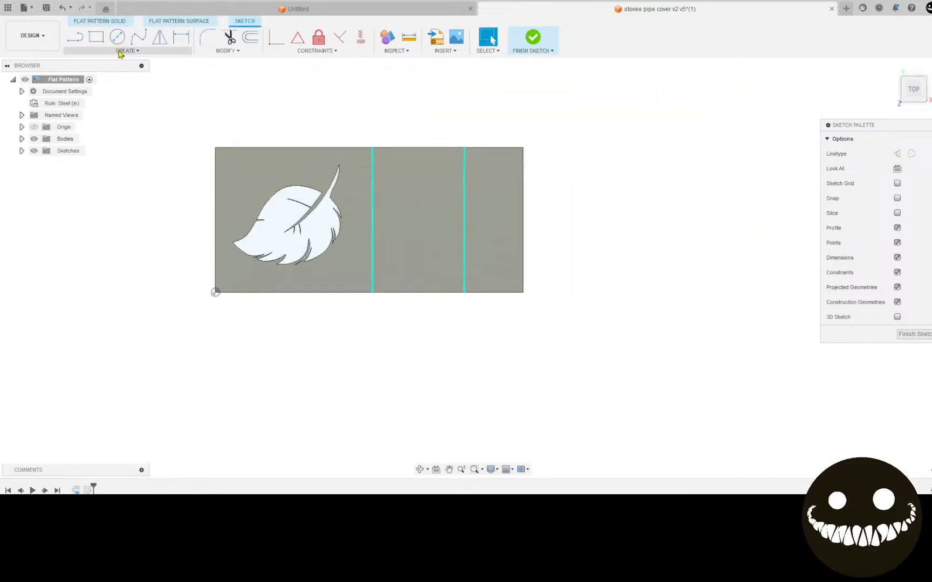
click(96, 37)
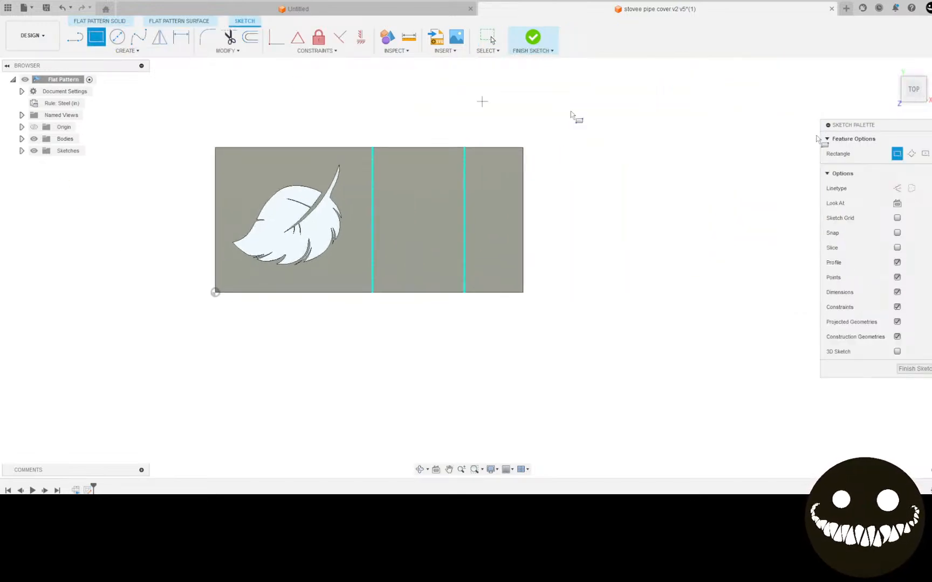
click(926, 154)
scroll(372, 204, up, 5)
scroll(365, 241, up, 3)
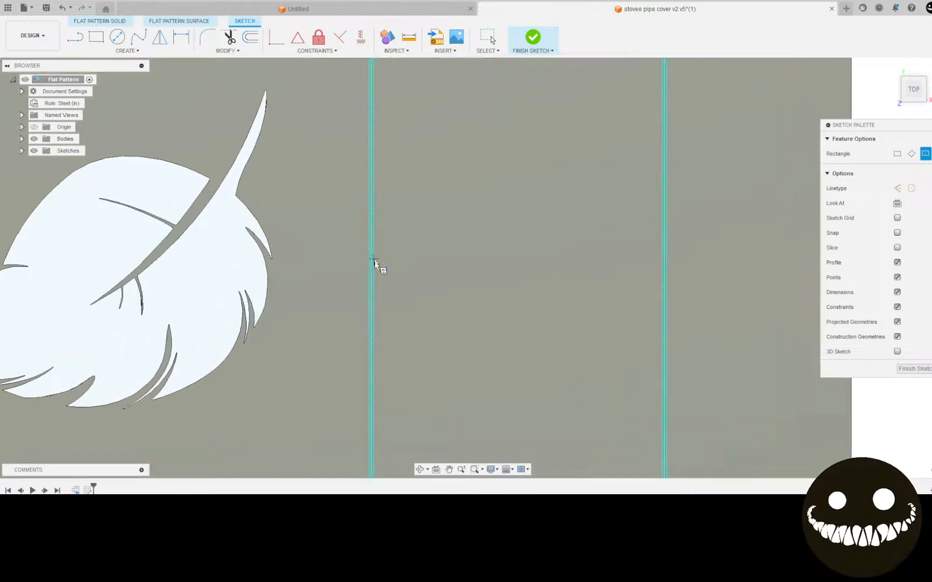
key(p)
click(372, 273)
click(697, 297)
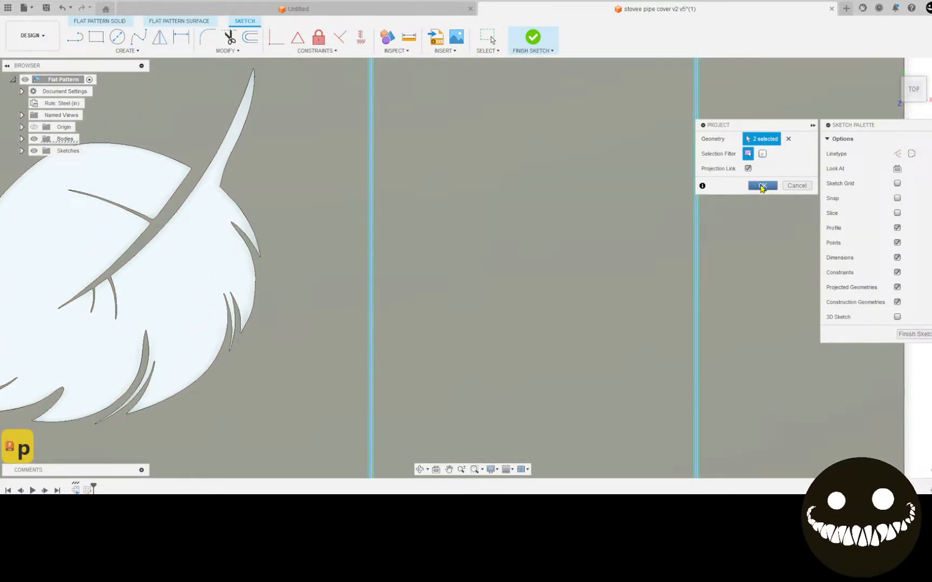
click(762, 185)
Sketch a narrow center rectangle on the projected bend line farther from the feather, ending short of the part's edges
click(97, 38)
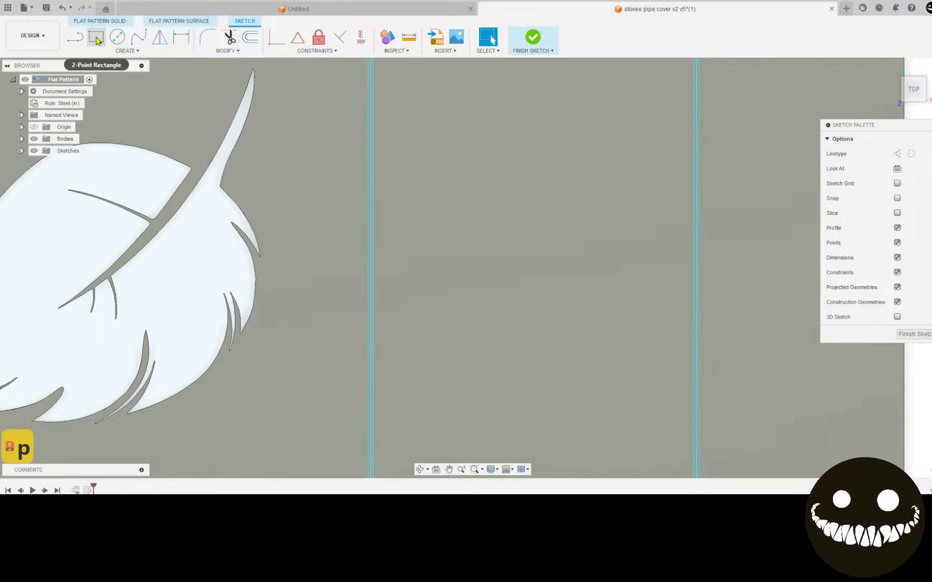
click(926, 154)
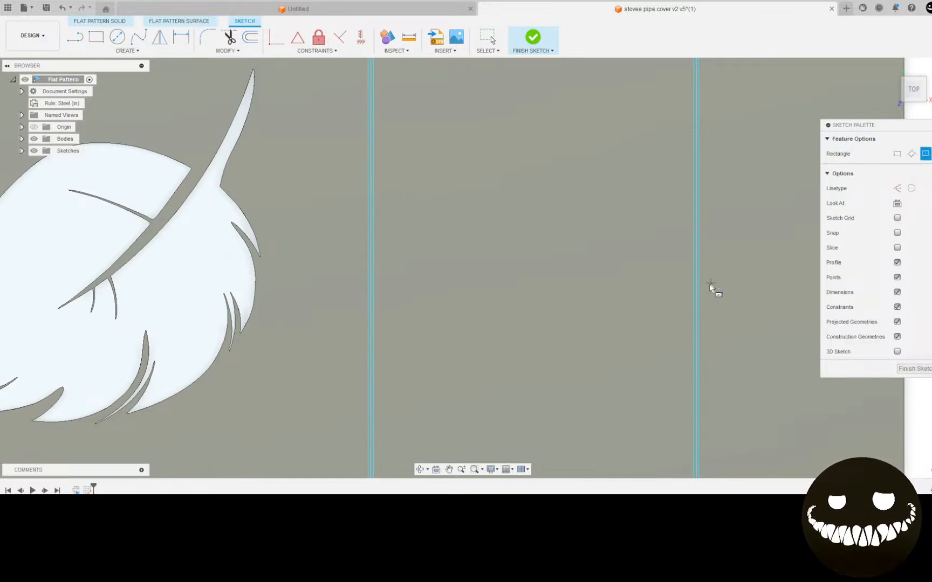
click(698, 267)
scroll(685, 132, down, 2)
scroll(685, 124, up, 2)
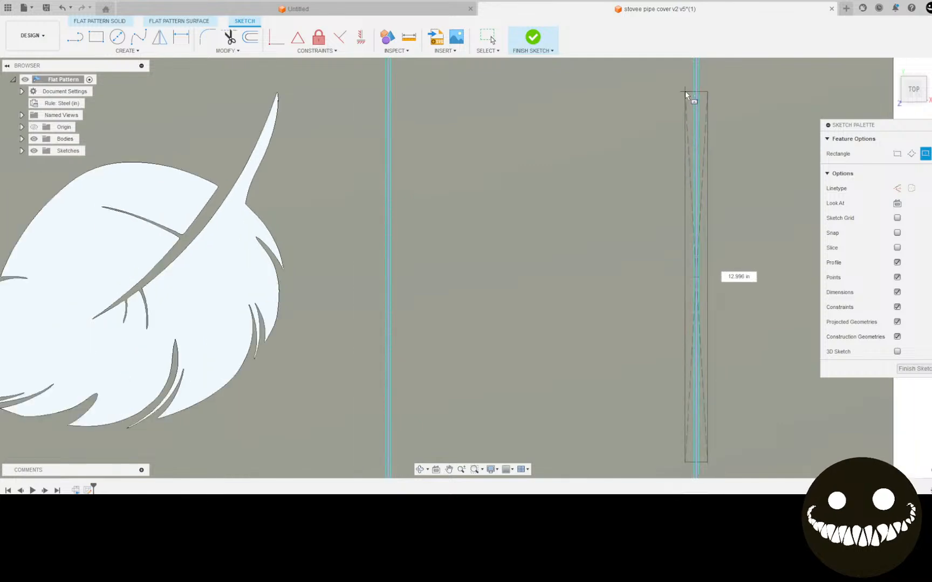
scroll(689, 108, up, 3)
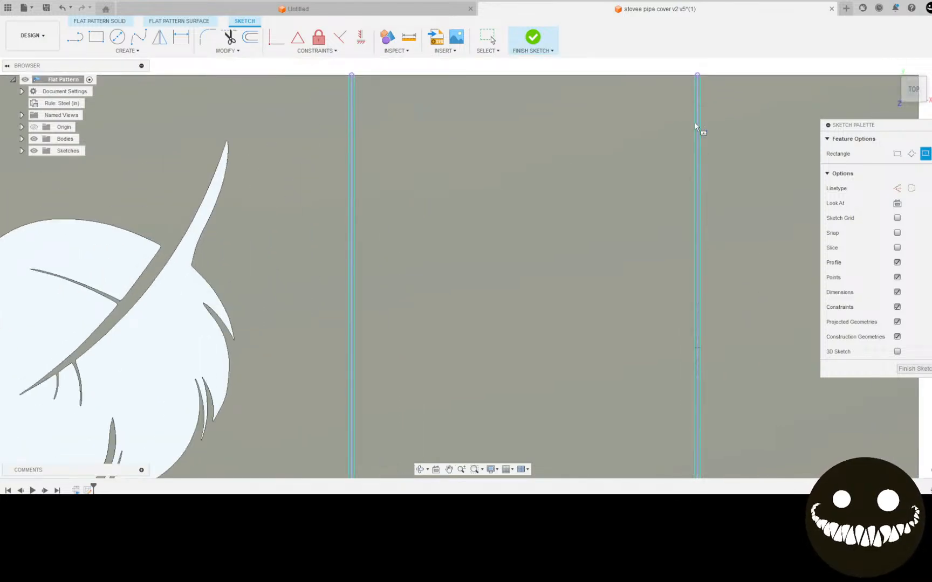
click(683, 131)
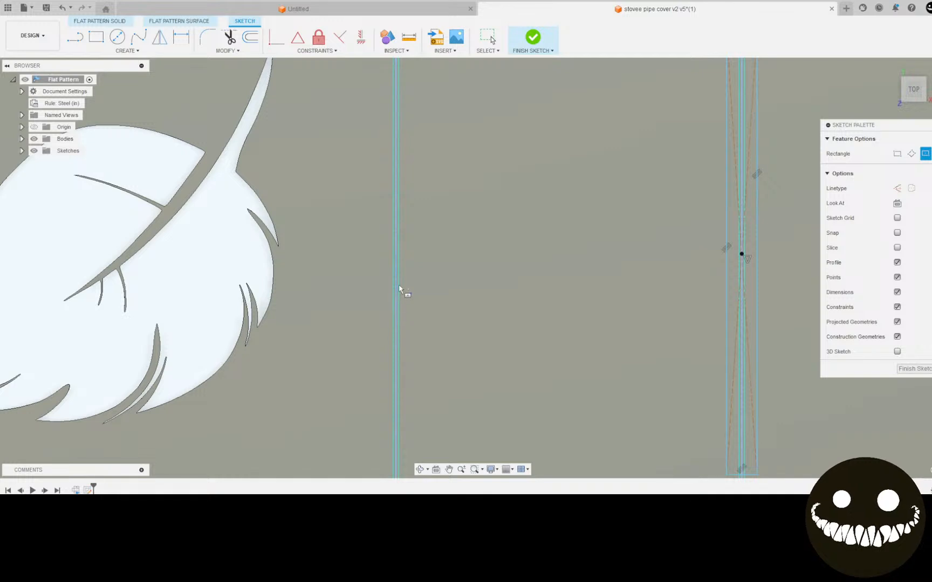
Sketch a center rectangle about 13.8 in high on the bend line nearest the feather, level with the first rectangle
click(395, 253)
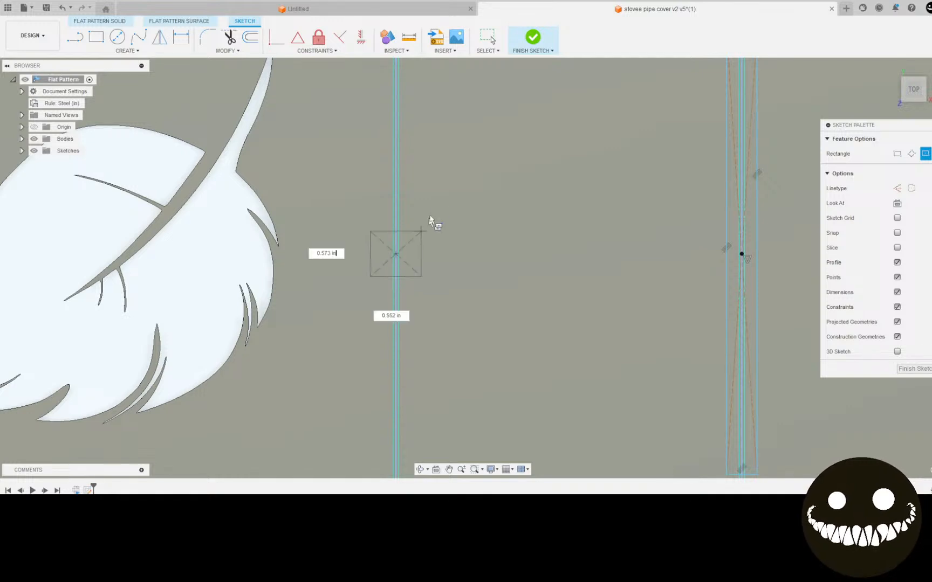
middle_drag(428, 231, 443, 391)
scroll(424, 236, down, 2)
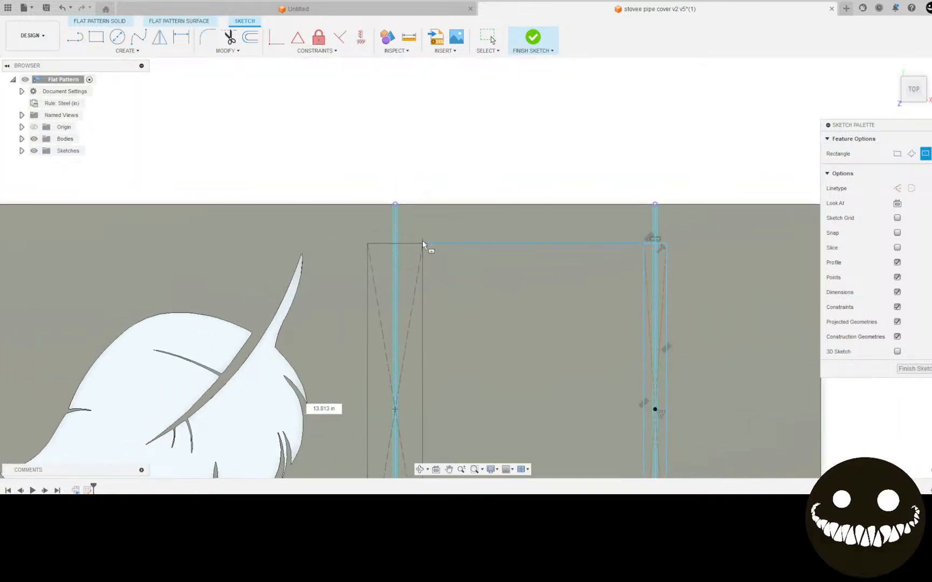
click(424, 245)
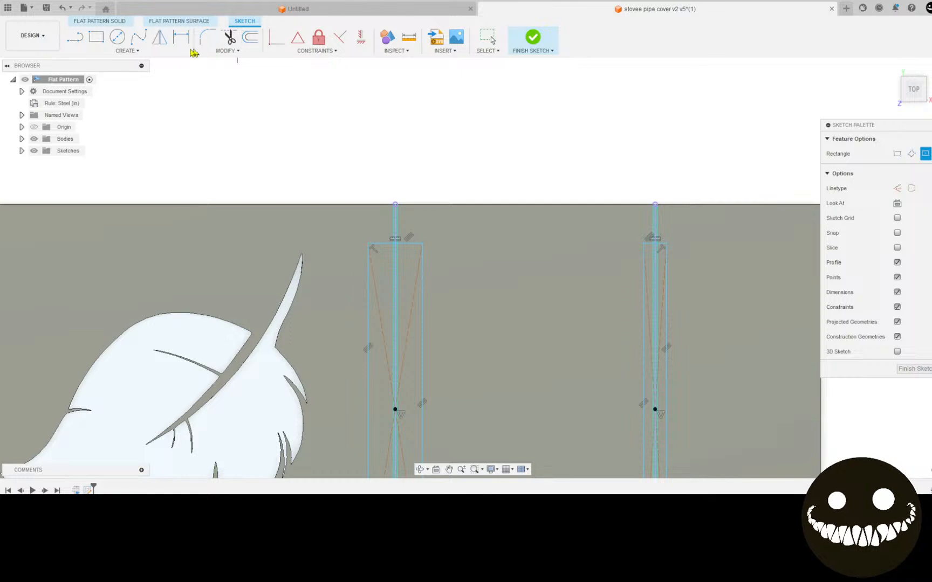
Apply Equal constraints between the two rectangles' short edges and between their long edges
click(317, 51)
click(295, 141)
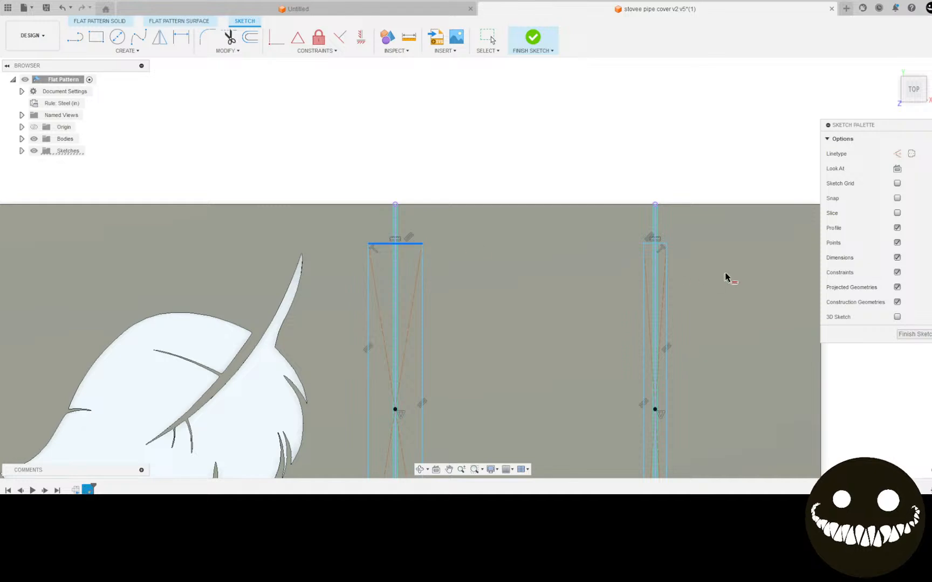
scroll(724, 274, up, 2)
click(638, 233)
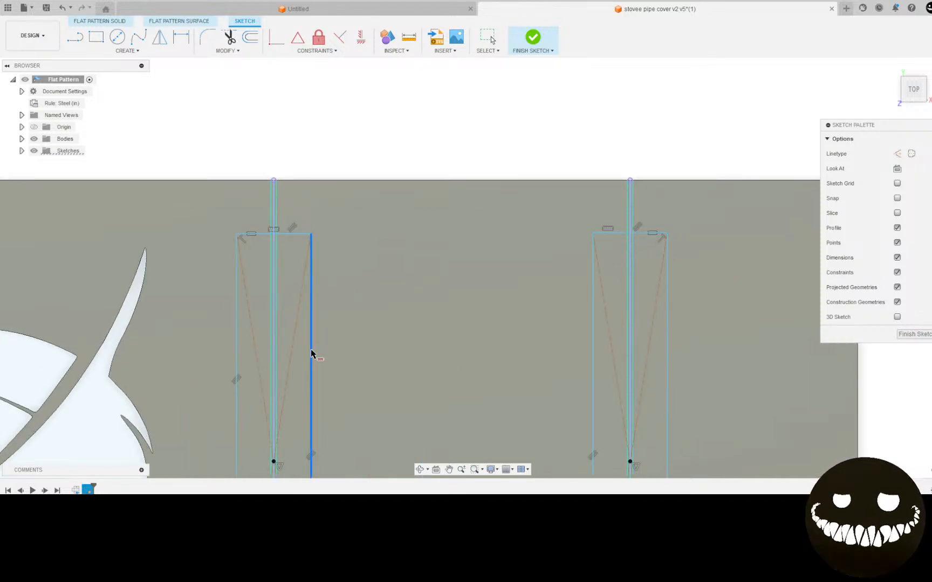
click(665, 339)
scroll(437, 291, down, 3)
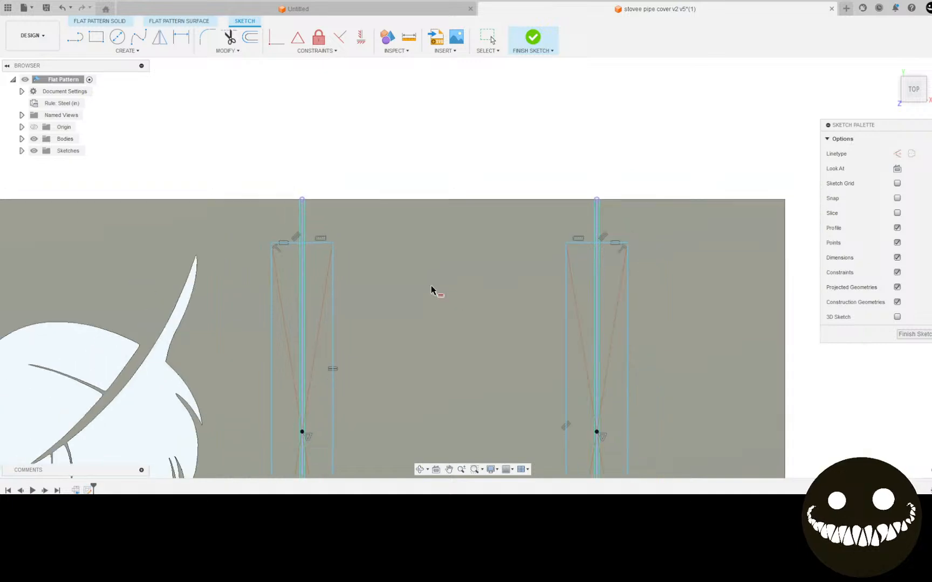
Dimension the width of the rectangle nearest the feather as 0.075 in
click(181, 36)
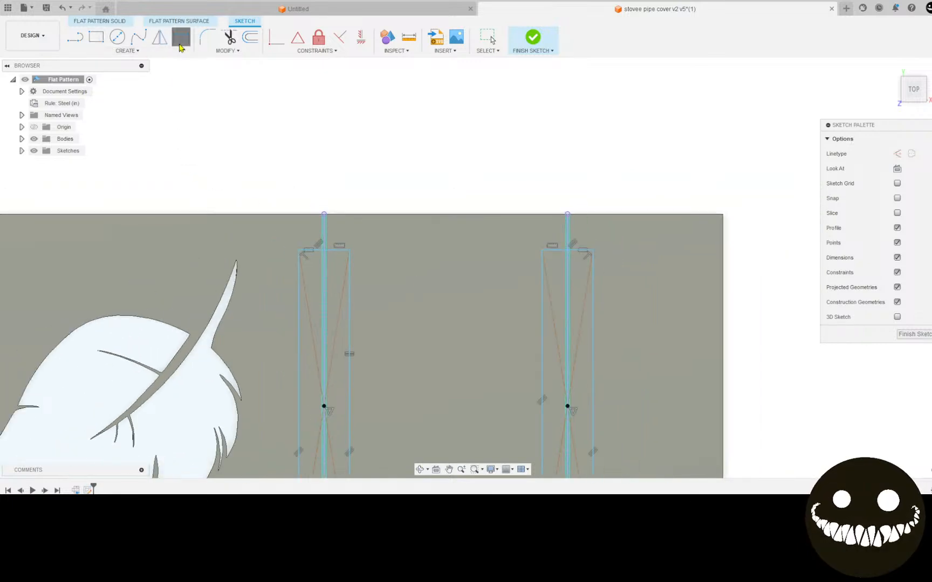
scroll(336, 272, up, 2)
click(348, 239)
click(364, 122)
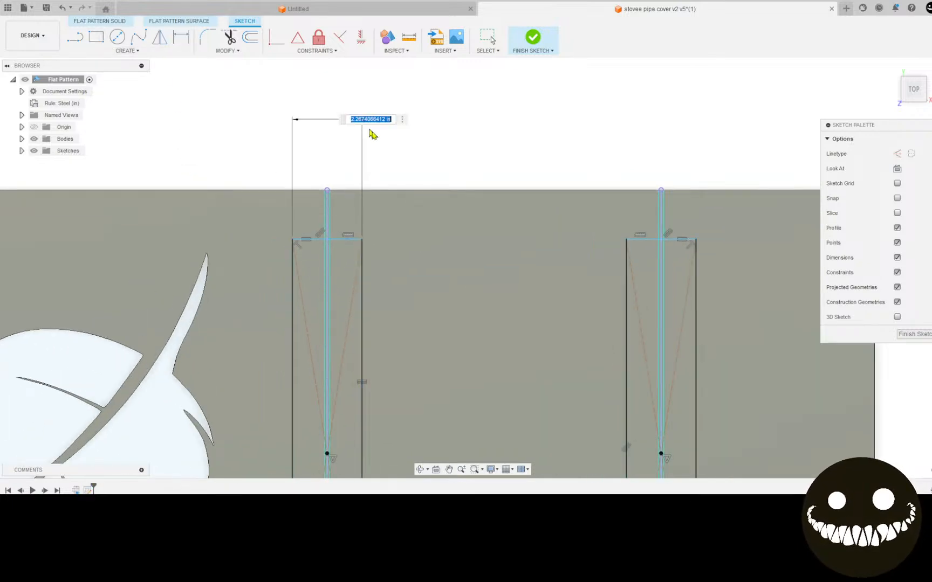
text(.075)
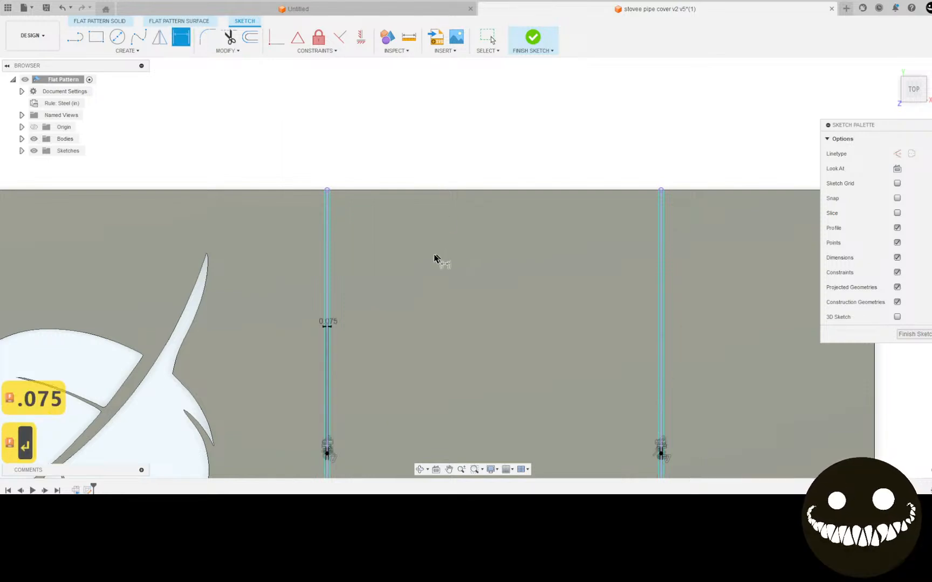
Dimension the height of the rectangle nearest the feather as 10 in
middle_drag(352, 381, 369, 188)
scroll(350, 237, up, 4)
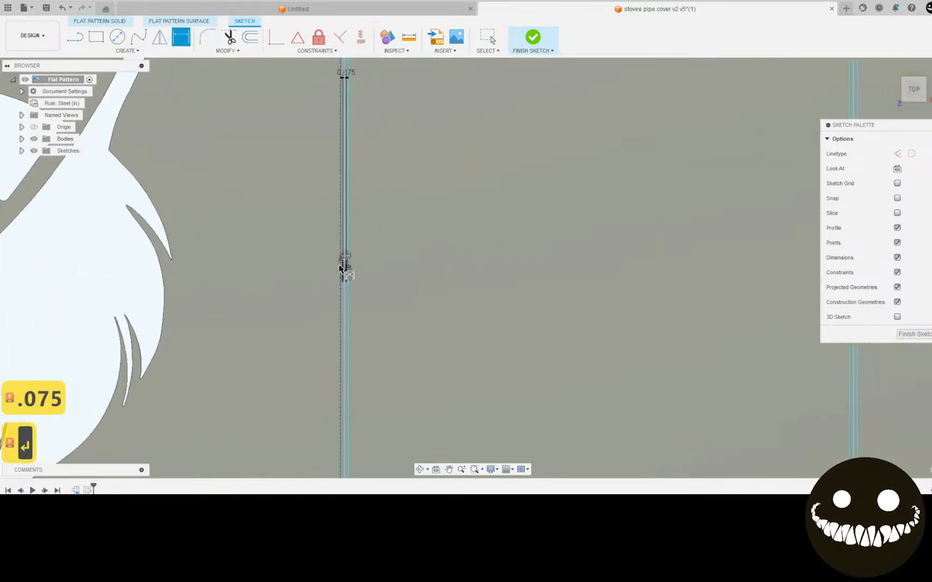
scroll(353, 280, up, 6)
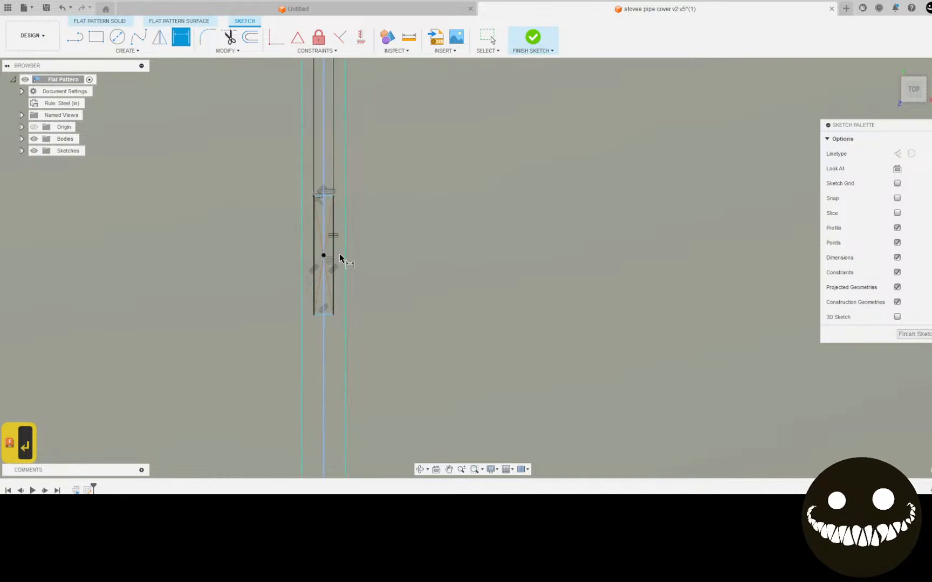
click(327, 216)
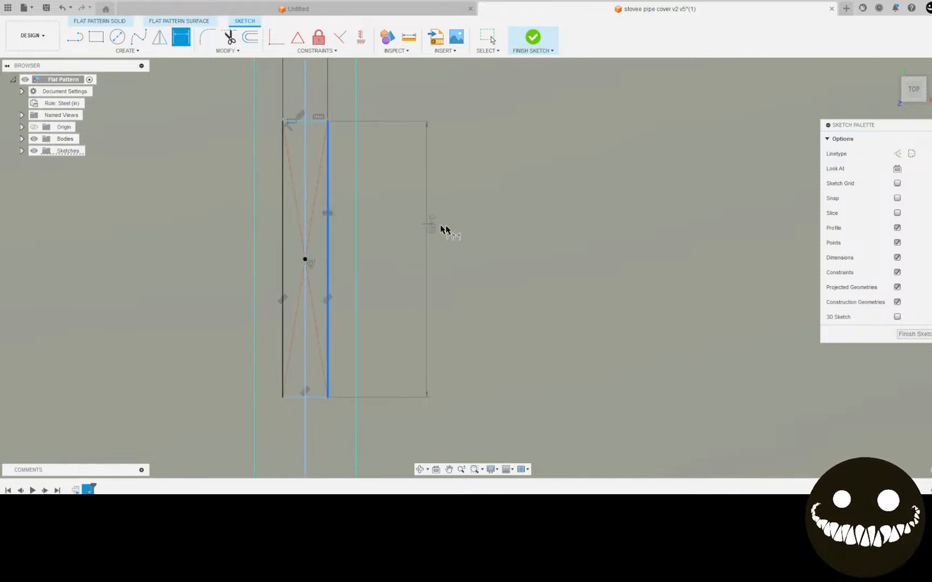
click(536, 237)
scroll(577, 305, down, 8)
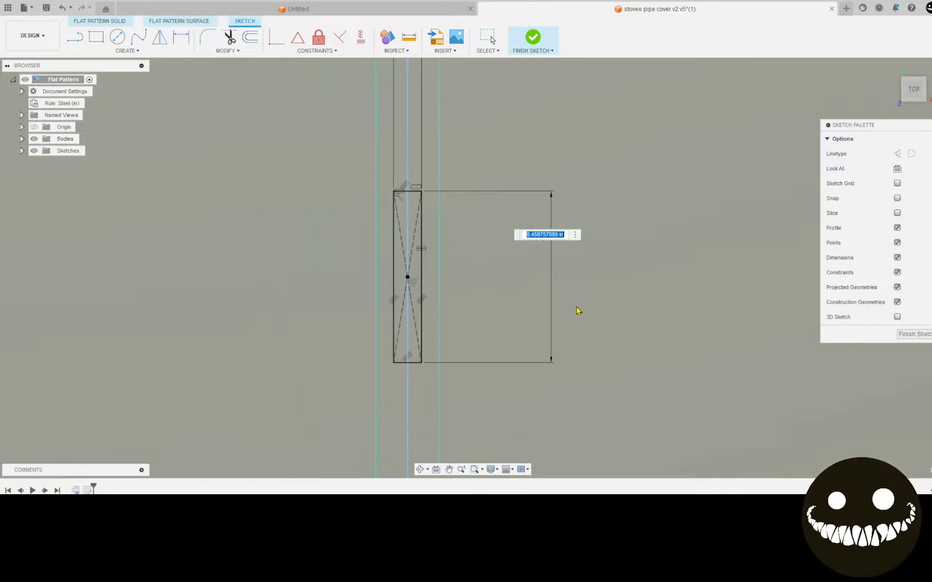
text(10)
scroll(577, 345, up, 6)
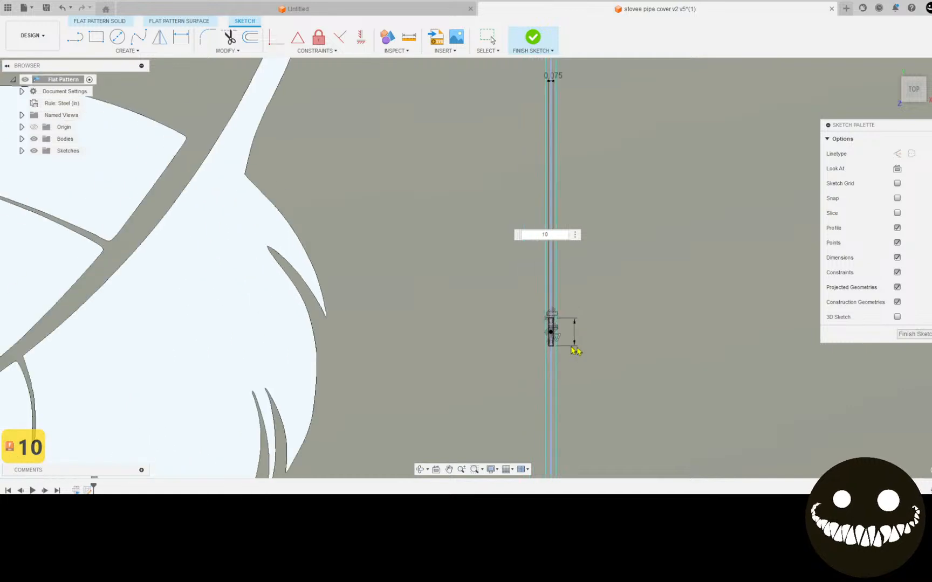
key(Return)
scroll(607, 331, down, 2)
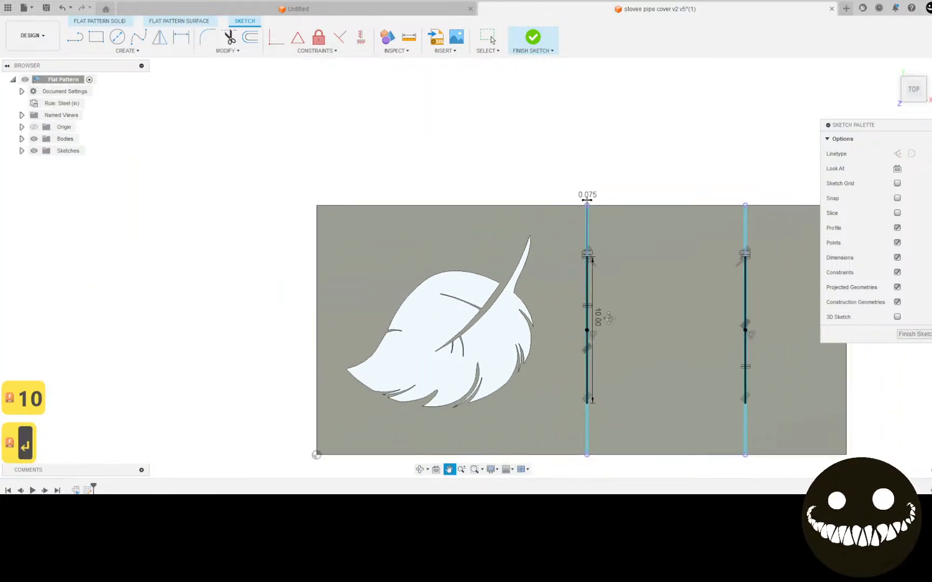
Set the height dimension of the rectangle nearest the feather to 14 in
click(488, 40)
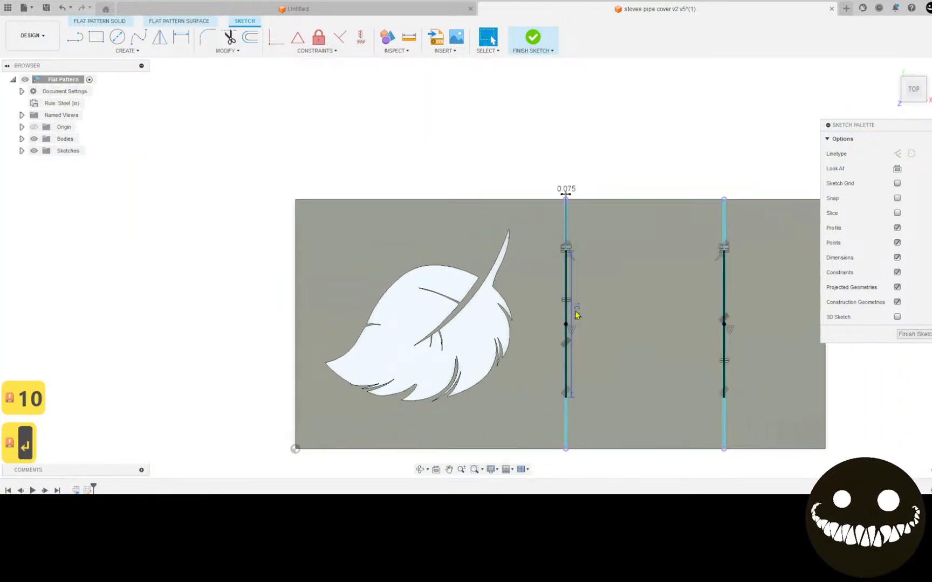
double_click(576, 311)
text(14)
key(Return)
Try to extrude both halves of each narrow relief rectangle 5 in downward as a cut through the flat pattern
scroll(606, 251, down, 1)
scroll(582, 233, up, 5)
scroll(624, 294, down, 5)
middle_drag(615, 296, 552, 248)
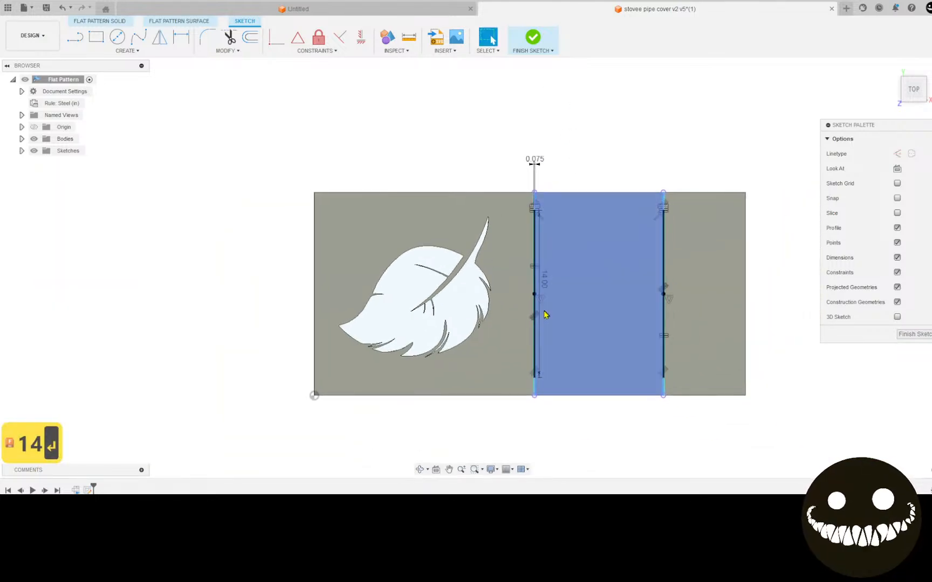
scroll(553, 303, up, 5)
scroll(491, 310, up, 4)
key(e)
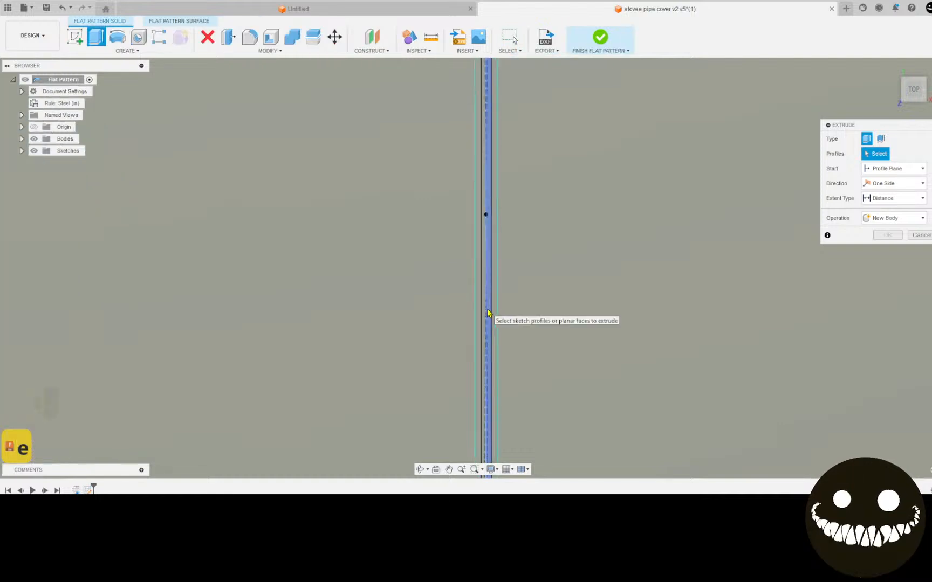
click(486, 313)
click(487, 311)
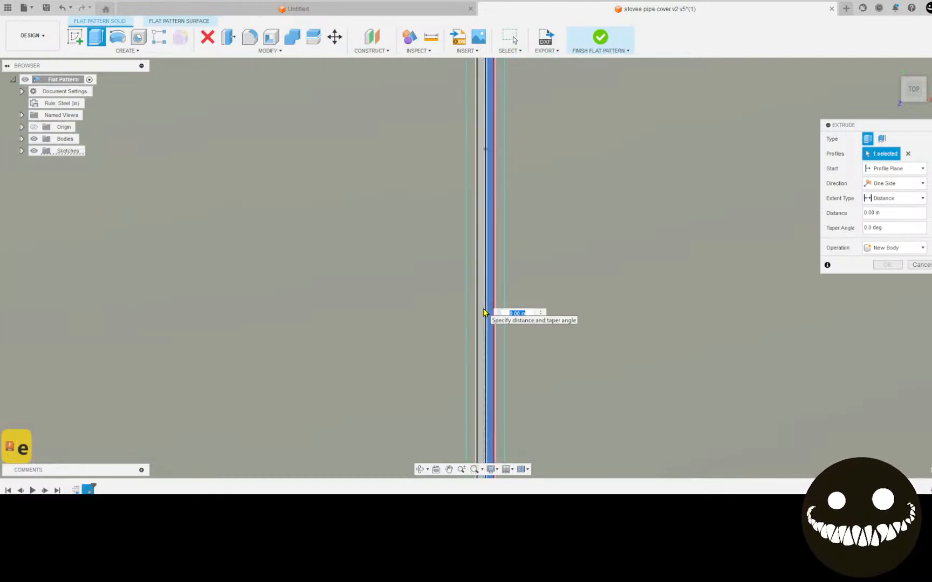
click(484, 307)
click(483, 307)
scroll(741, 300, down, 5)
middle_drag(787, 376, 509, 313)
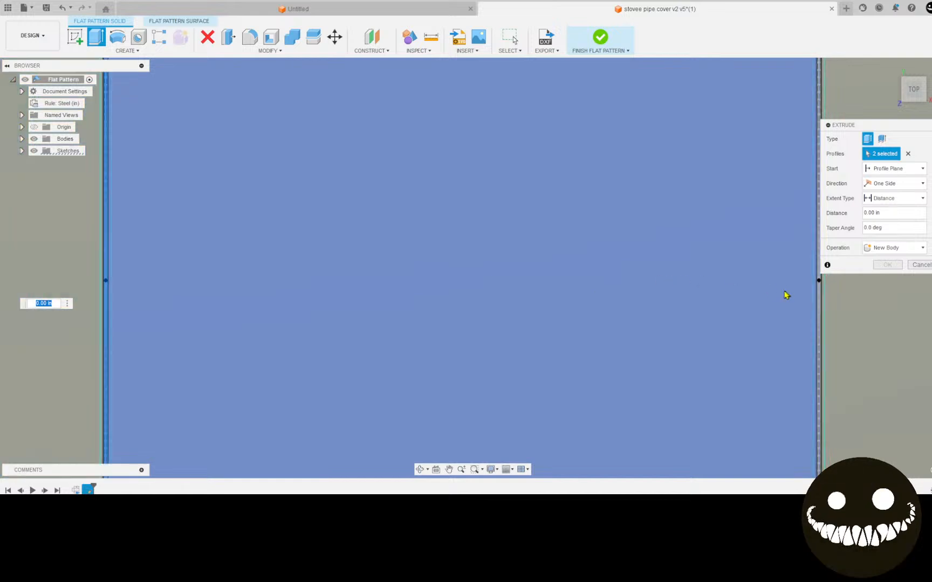
middle_drag(788, 293, 462, 301)
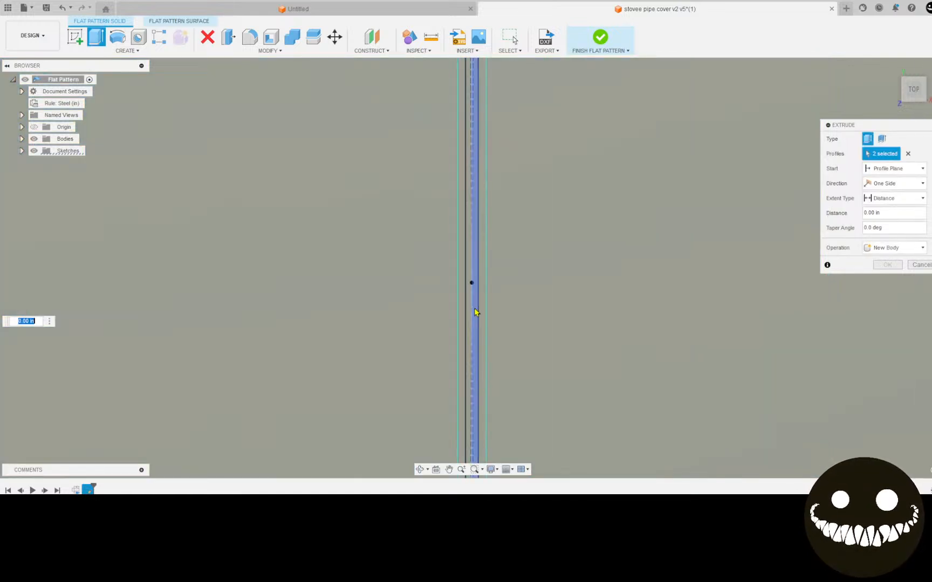
click(476, 312)
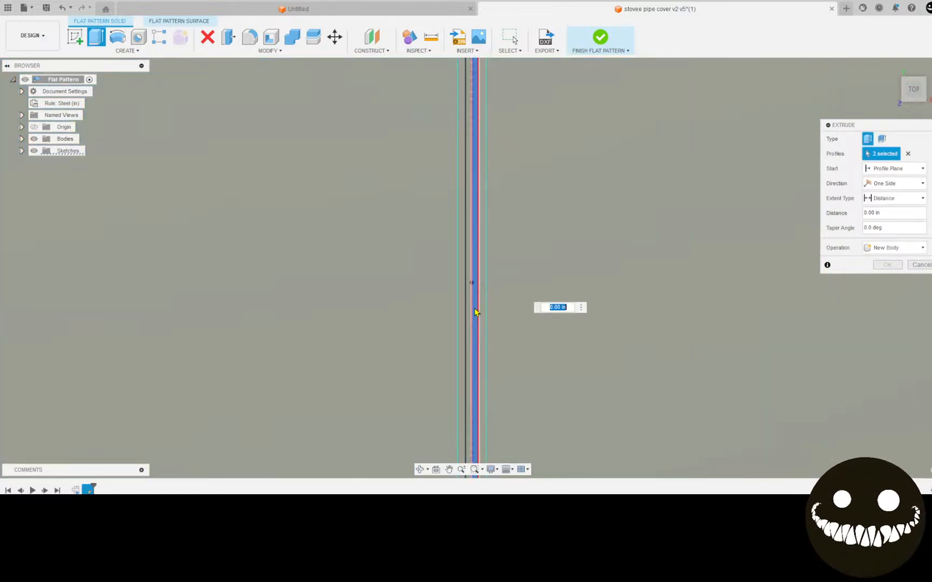
click(470, 315)
scroll(346, 349, down, 4)
scroll(315, 353, down, 6)
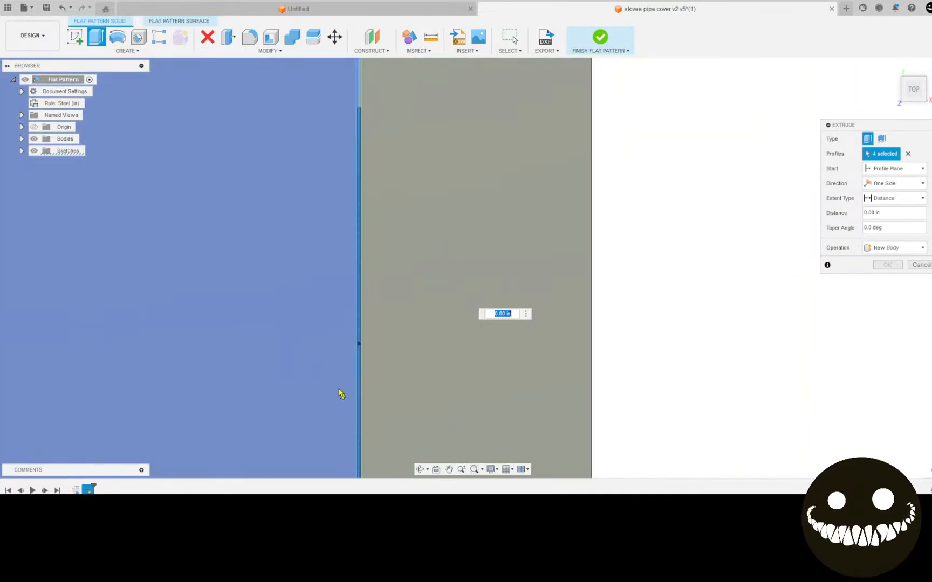
shift+middle_drag(314, 358, 315, 281)
drag(341, 311, 355, 426)
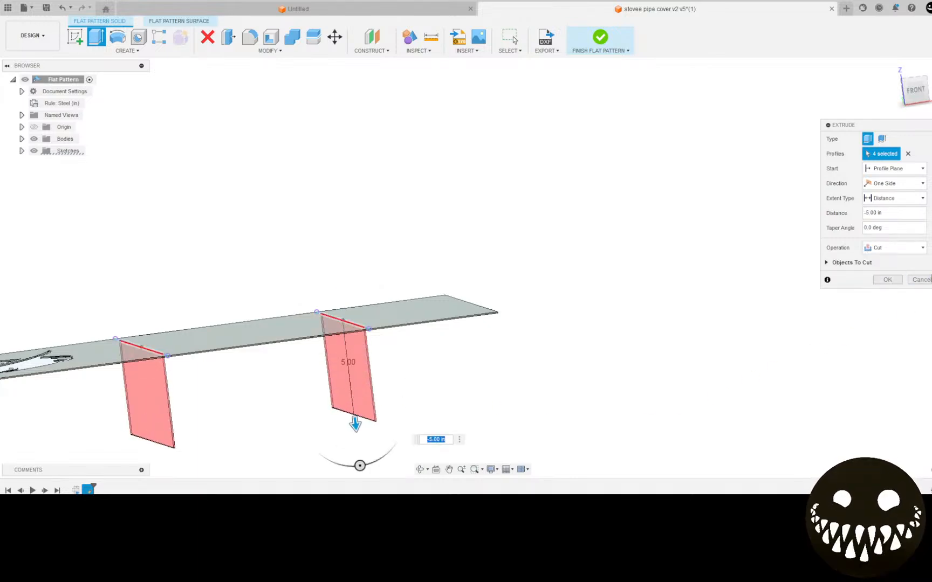
click(919, 286)
Undo the latest operations back through the height dimension of the rectangle nearest the feather
mouse_move(291, 310)
shift+middle_down()
mouse_move(272, 332)
mouse_move(285, 348)
mouse_move(485, 200)
shift+middle_up()
scroll(285, 348, down, 1)
key(ctrl+z)
key(ctrl+z)
key(ctrl+z)
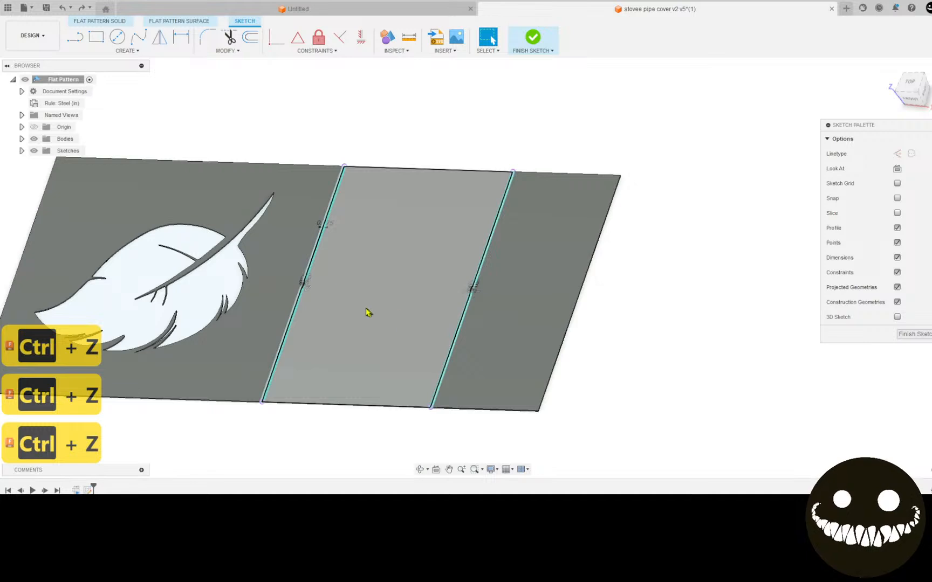
Undo the remaining relief rectangles so the sketch holds only the projected bend lines
key(ctrl+z)
key(ctrl+z)
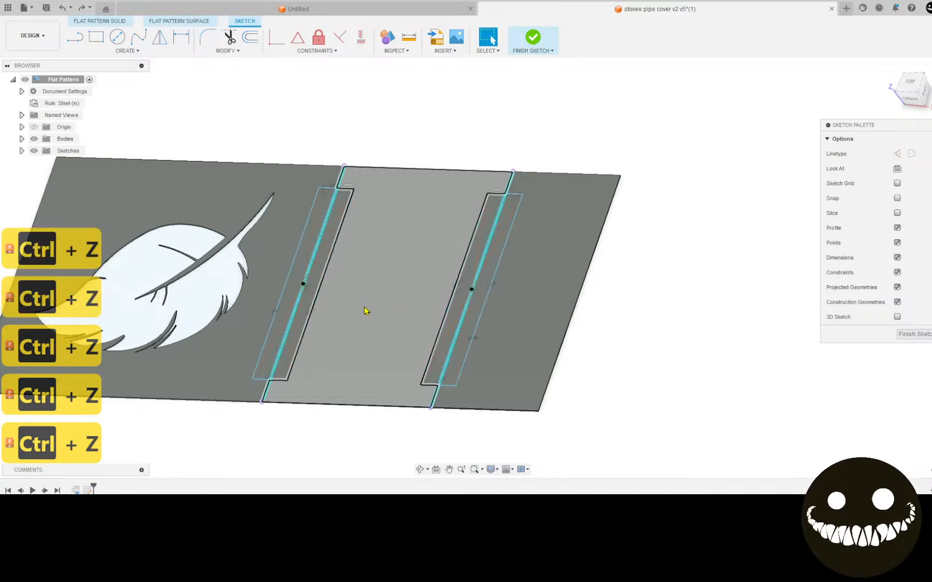
key(ctrl+z)
key(ctrl+z)
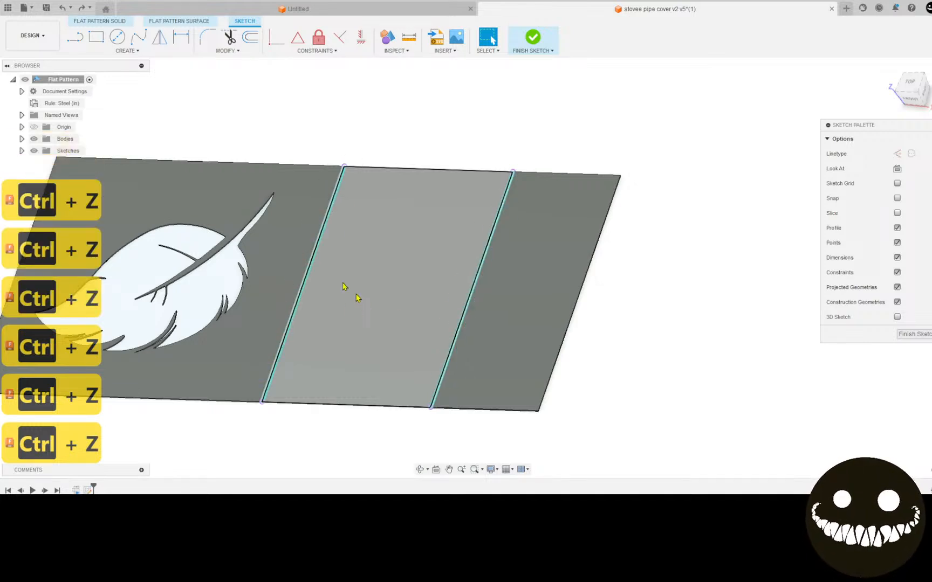
Sketch a horizontal construction line about 10.87 in long between the two bend centerlines of the flat pattern
click(75, 37)
scroll(291, 253, up, 4)
scroll(306, 304, up, 5)
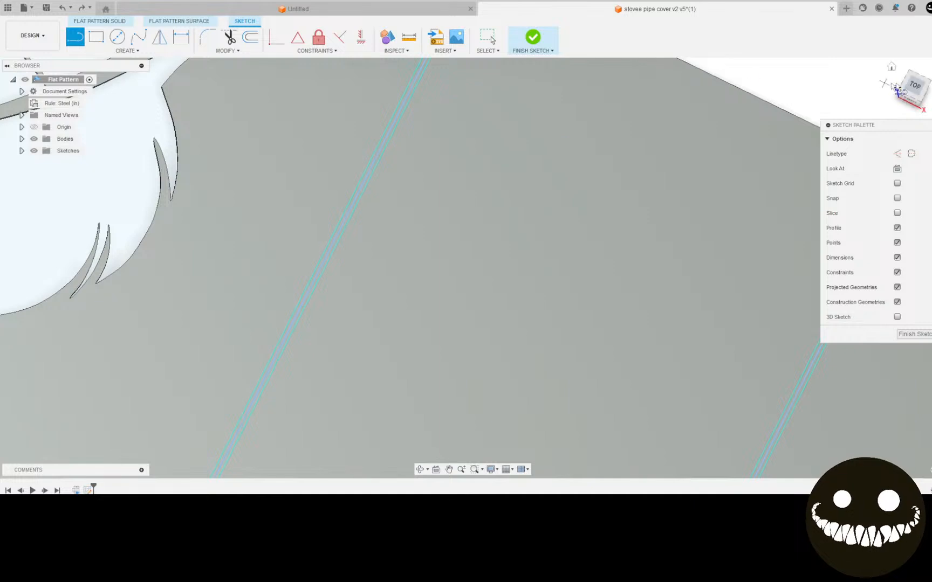
click(913, 87)
scroll(377, 302, down, 2)
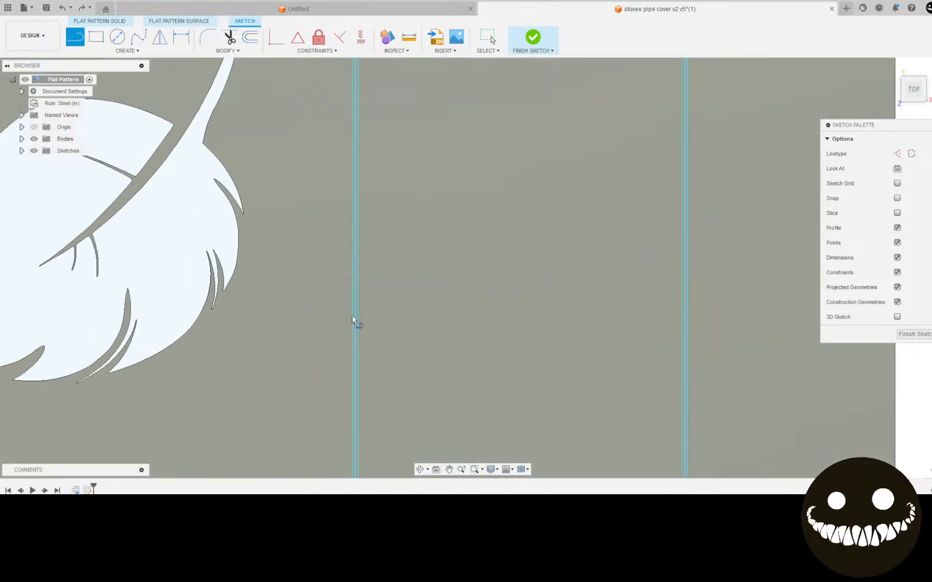
scroll(356, 312, down, 2)
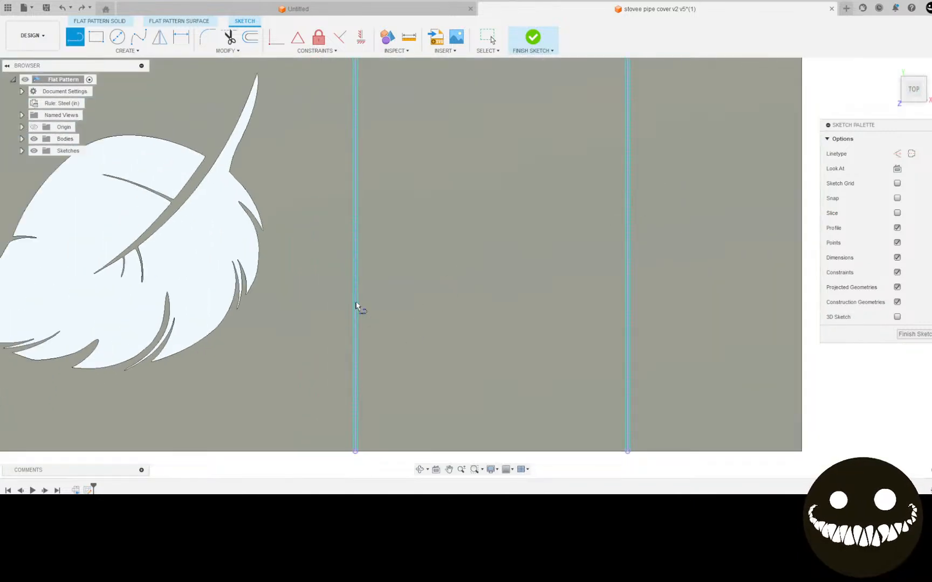
click(355, 236)
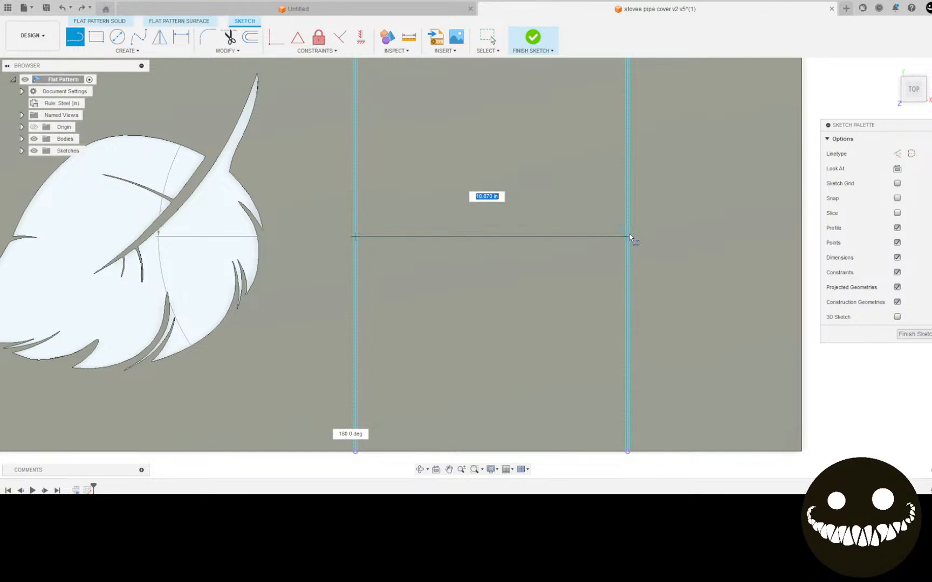
click(896, 155)
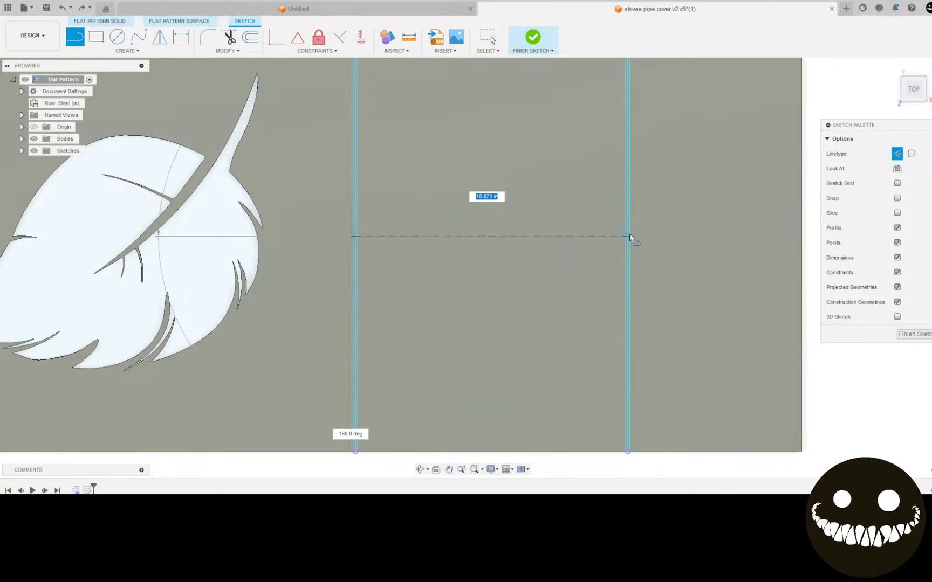
double_click(627, 236)
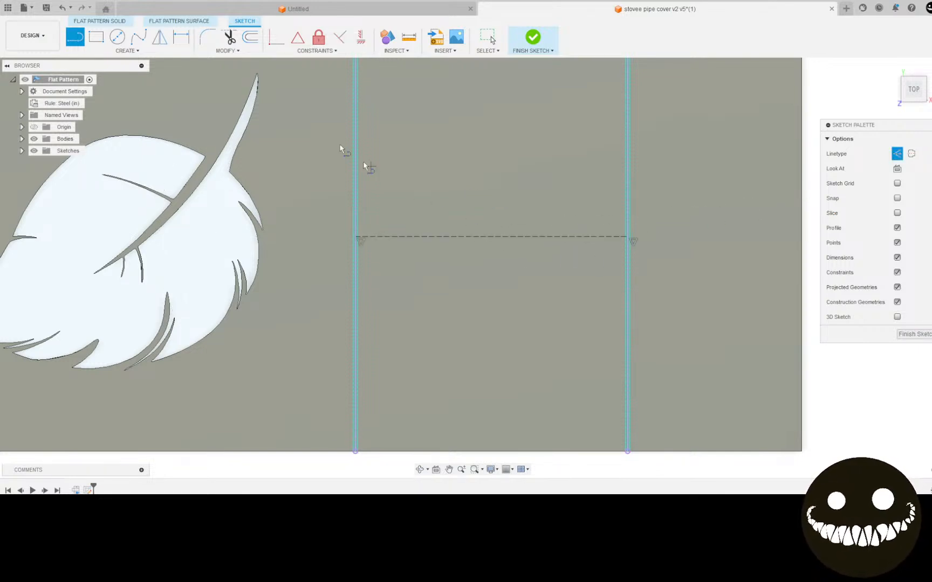
Sketch a construction center rectangle about 14.4 in high from the horizontal line's midpoint, with its corners on the bend centerlines, and finish the sketch
click(97, 37)
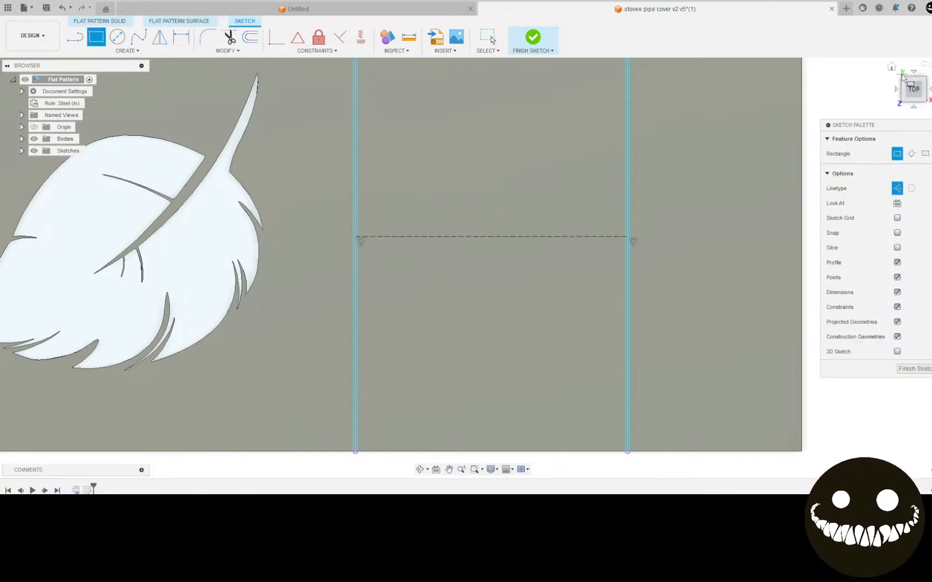
click(925, 154)
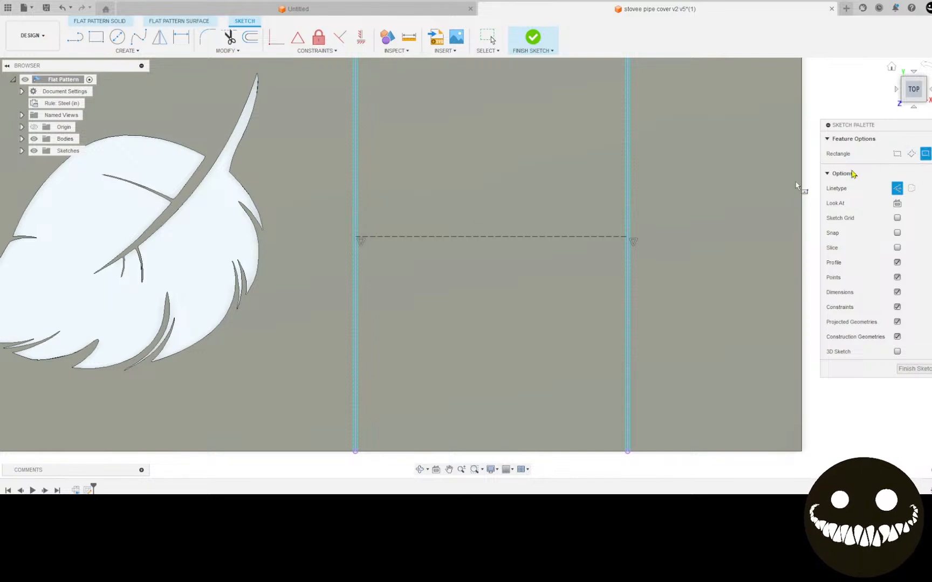
click(493, 237)
scroll(426, 118, down, 4)
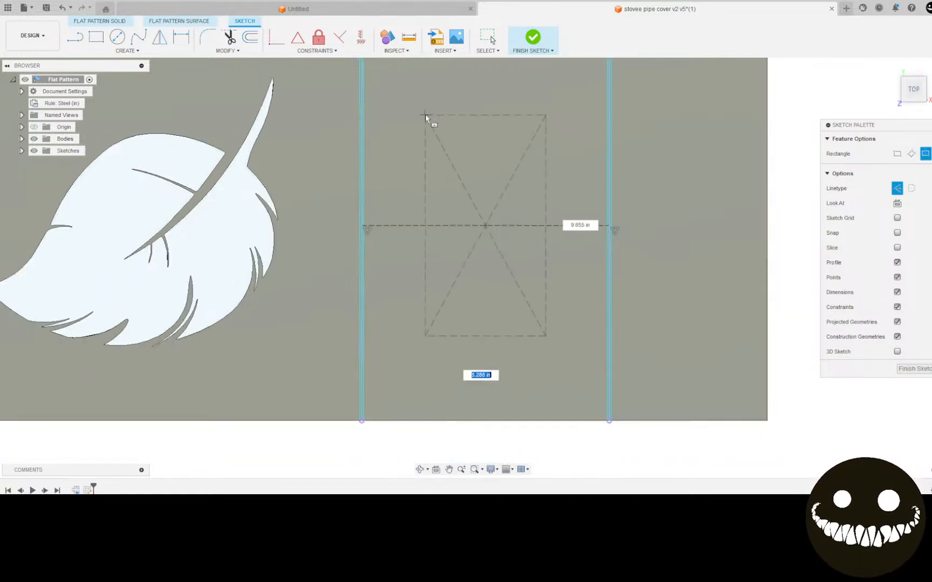
middle_drag(425, 117, 425, 176)
scroll(385, 137, up, 3)
scroll(384, 137, up, 2)
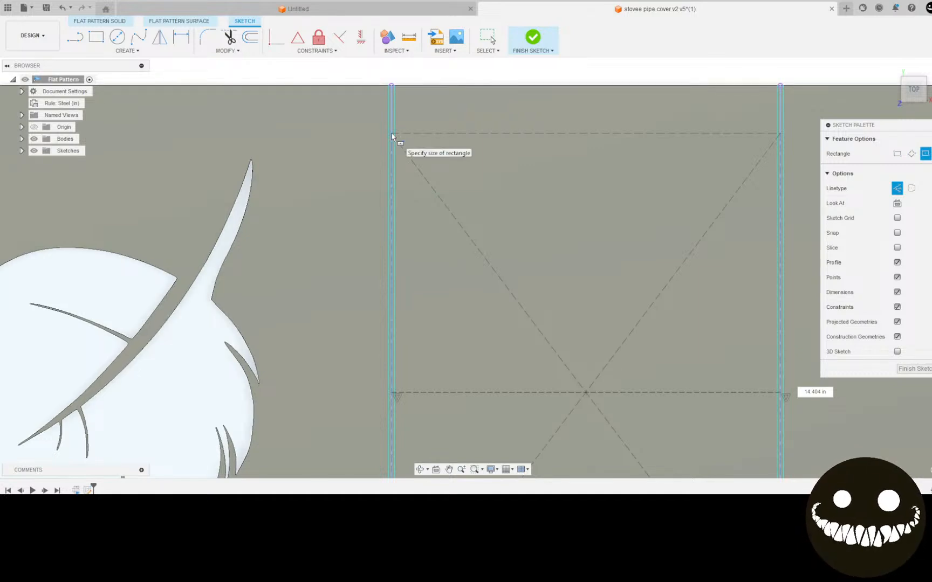
click(391, 131)
click(532, 36)
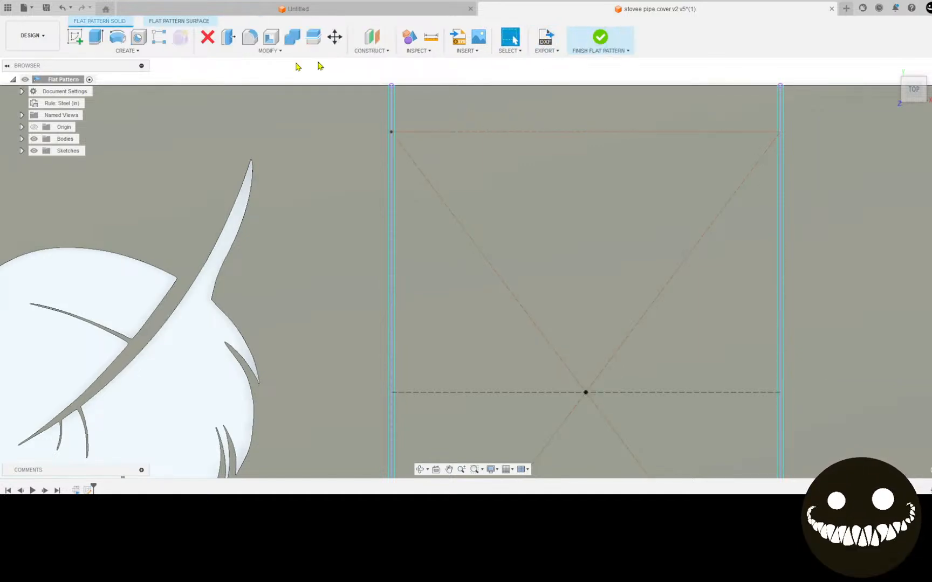
Start a new sketch on the flat pattern's feather face and project both vertical sides of the construction rectangle into it
click(76, 38)
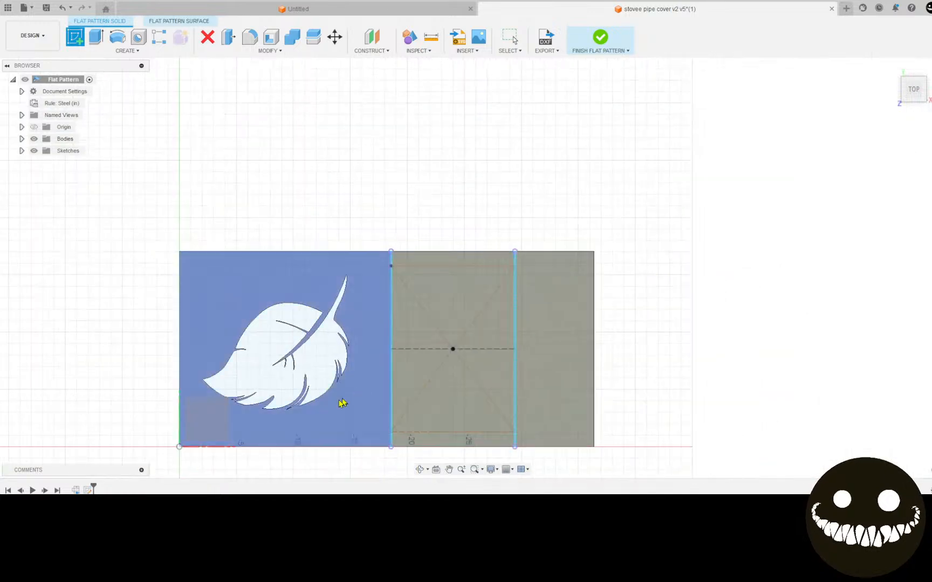
click(208, 424)
mouse_move(691, 179)
middle_down()
mouse_move(429, 308)
mouse_move(129, 374)
middle_up()
scroll(277, 270, up, 2)
key(p)
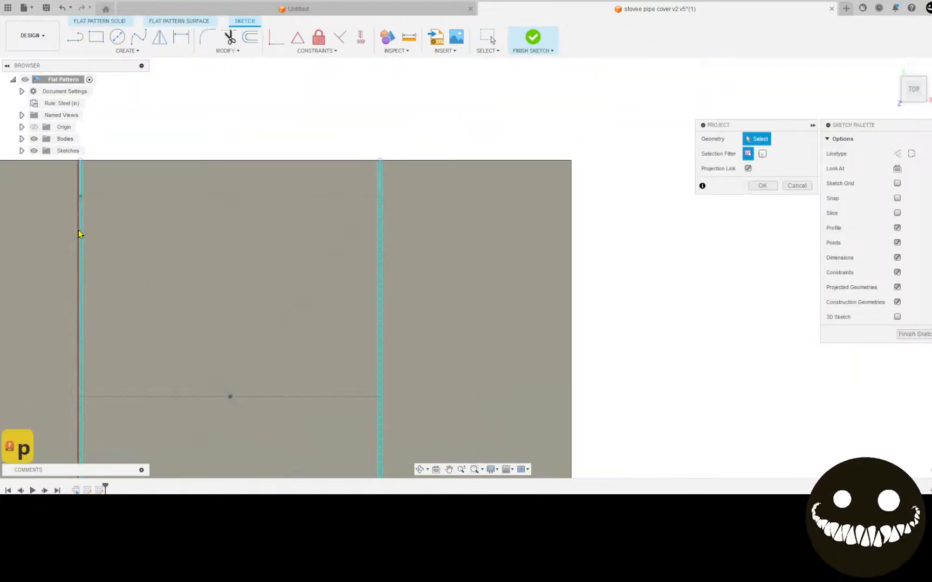
scroll(79, 233, up, 1)
click(83, 229)
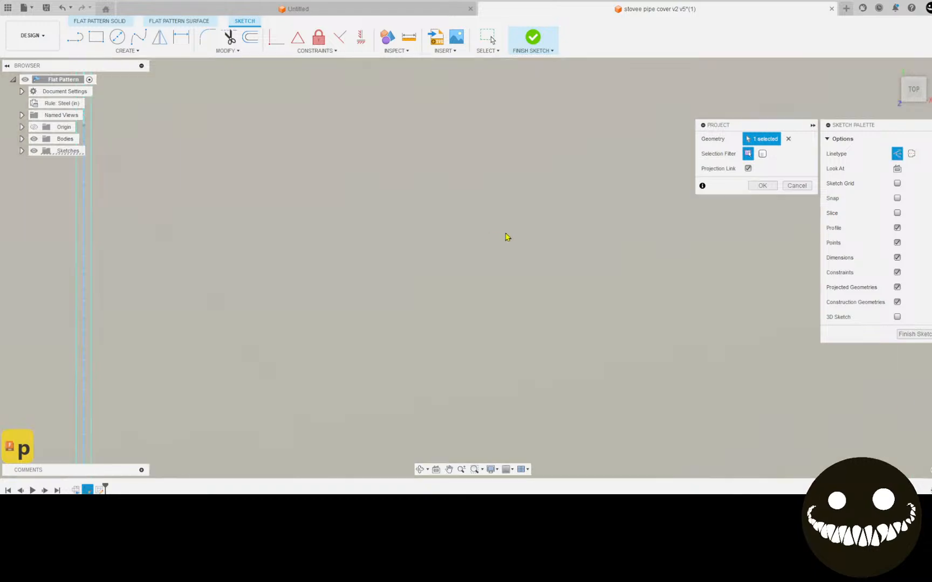
scroll(506, 236, down, 1)
middle_drag(506, 251, 103, 257)
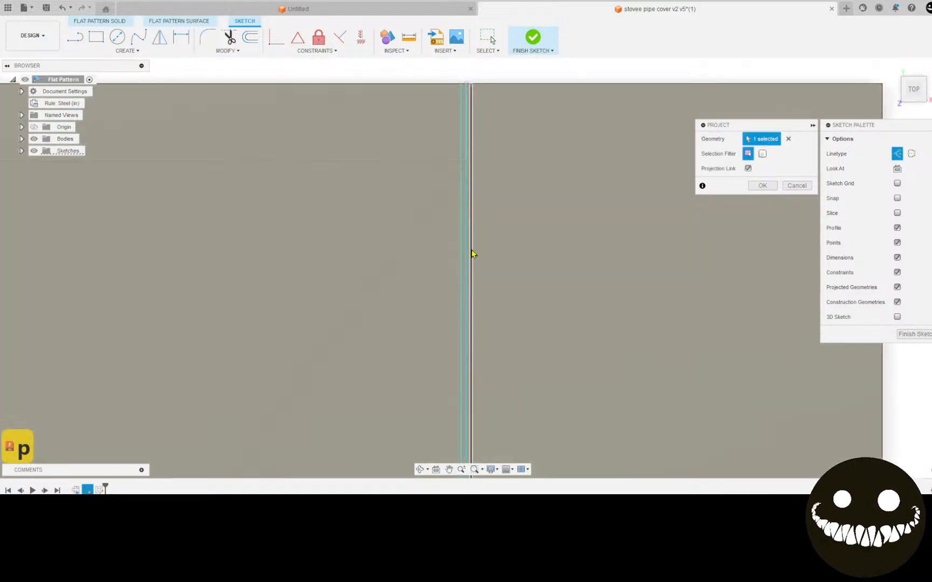
click(468, 260)
click(766, 186)
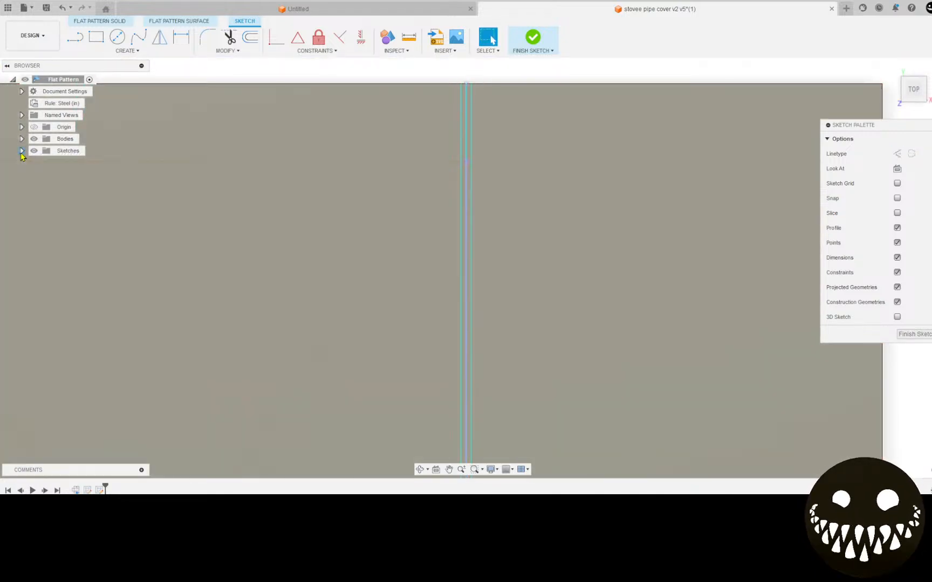
Rename the new sketch "bend lines" and finish it
click(22, 151)
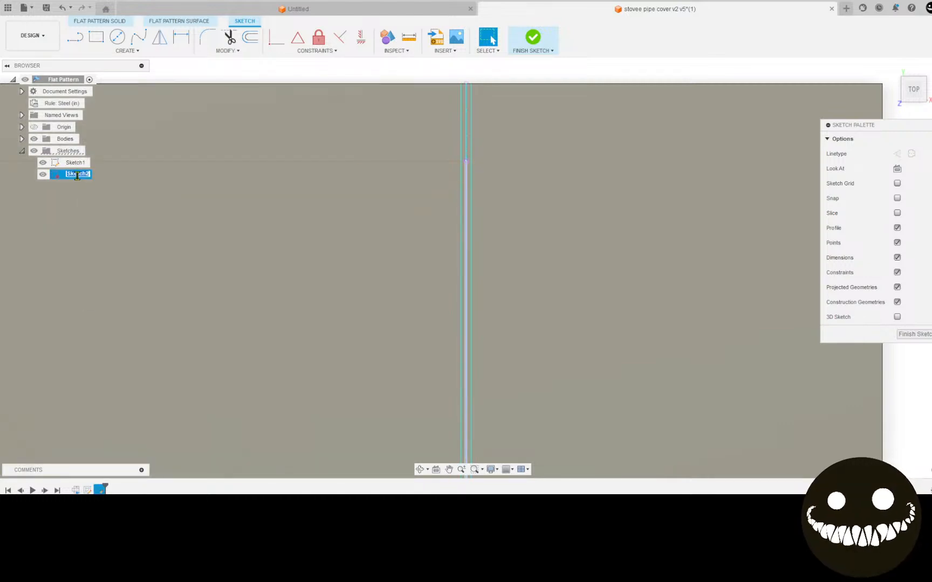
text(bend line )
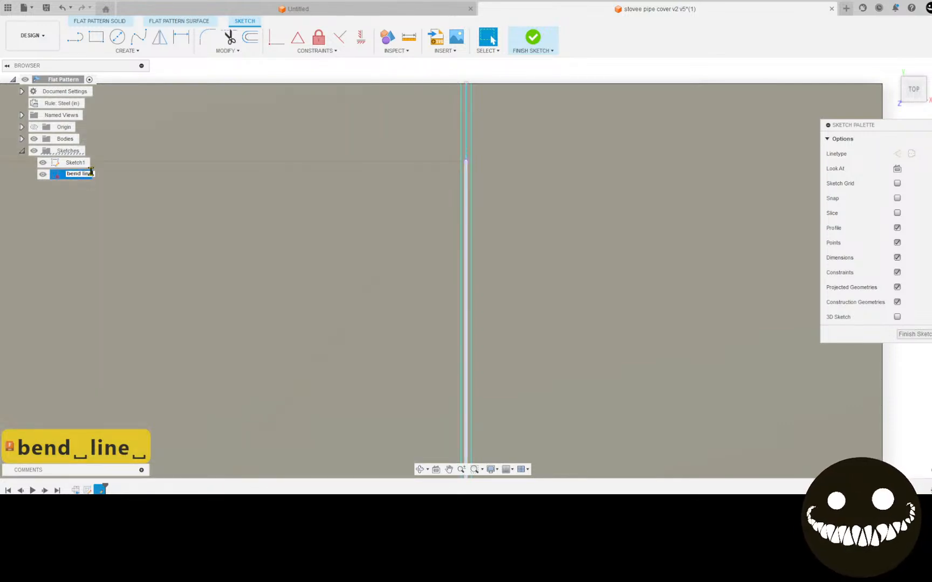
text(s)
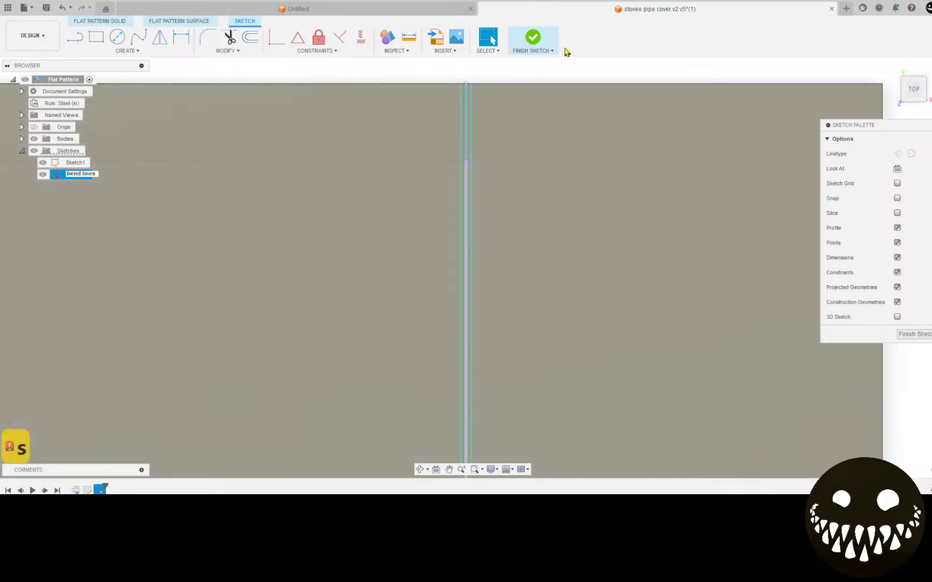
click(539, 42)
scroll(295, 245, down, 4)
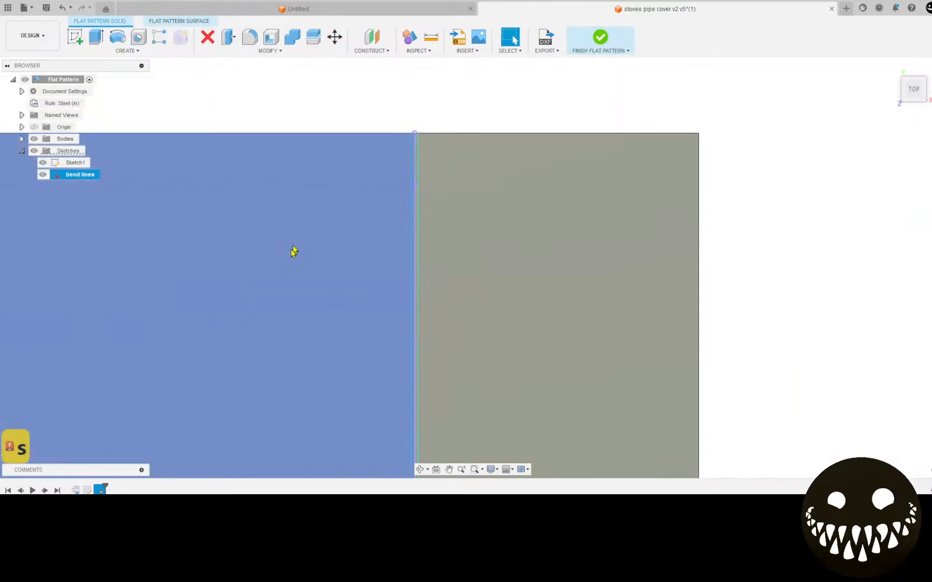
Start saving the flat pattern design
click(44, 10)
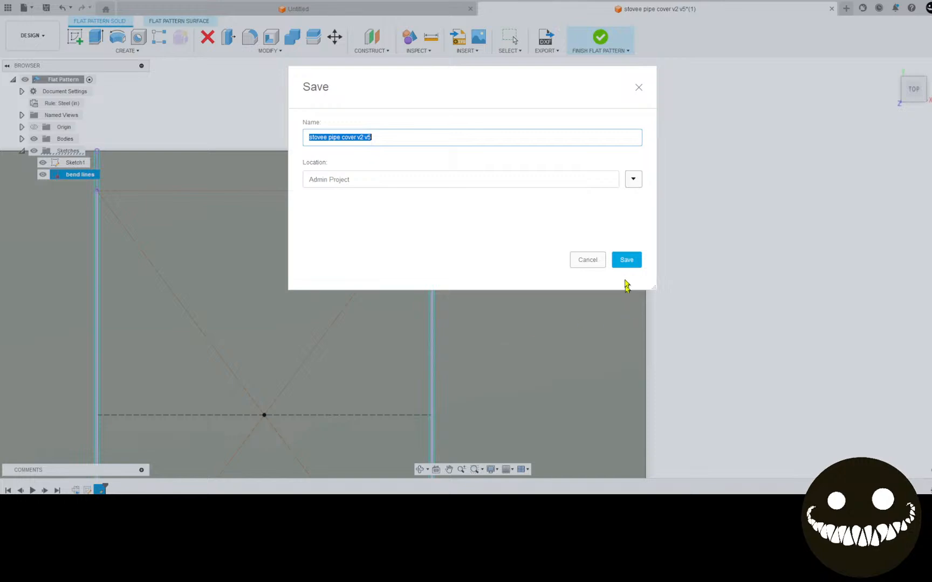
Save the design as "stovee pipe cover v2 v5" in Admin Project and finish editing the flat pattern
click(632, 264)
click(127, 51)
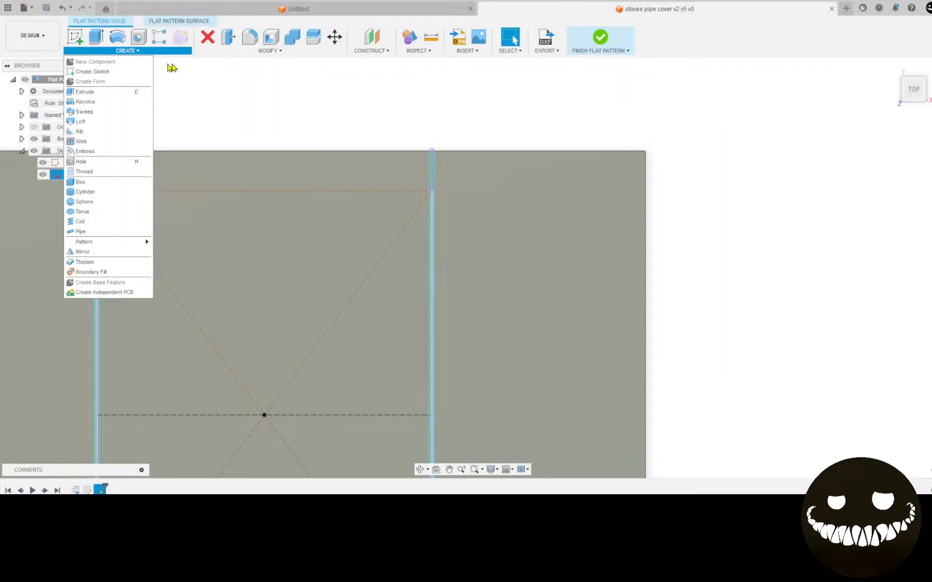
click(223, 72)
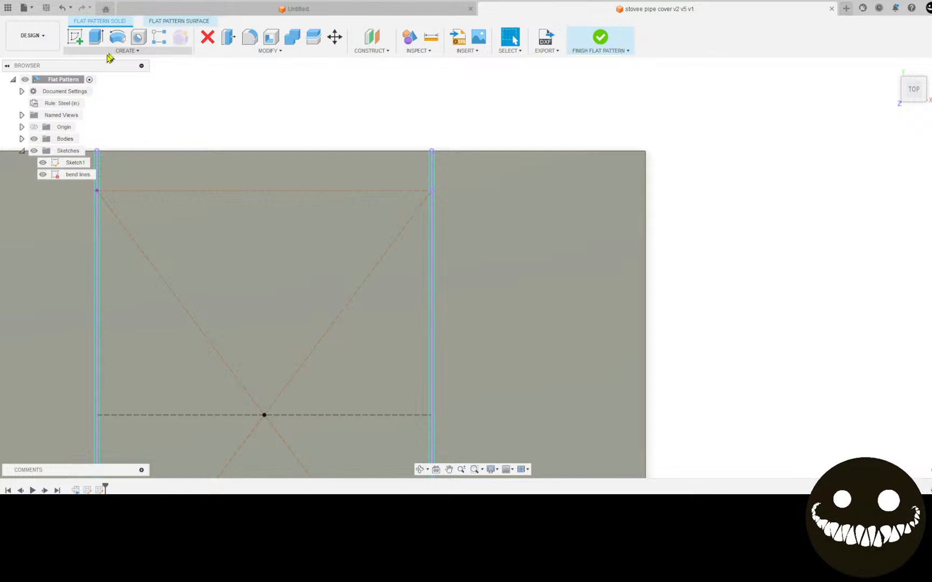
click(600, 39)
Derive the flat patterns of Component1 and Component2 into a new design
click(82, 20)
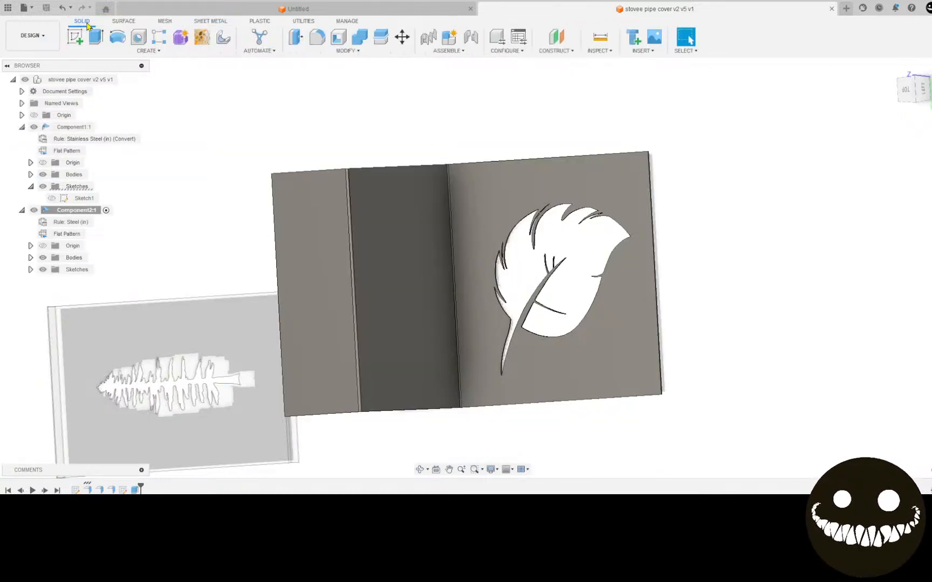
click(108, 50)
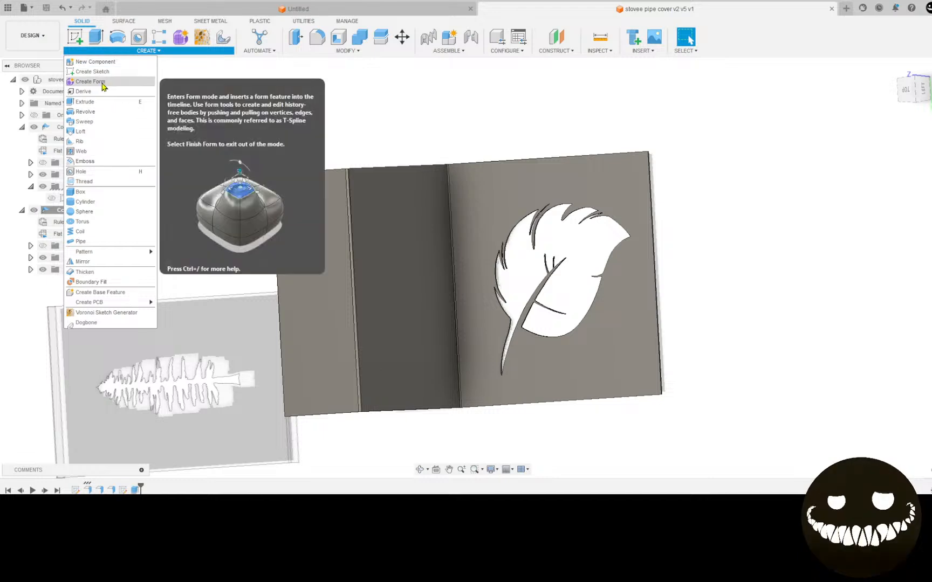
click(93, 91)
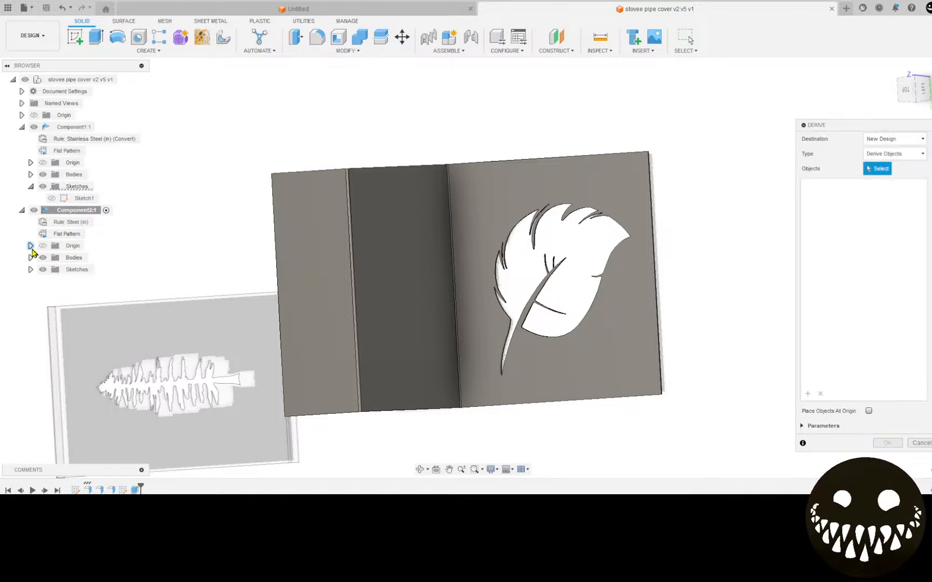
click(69, 235)
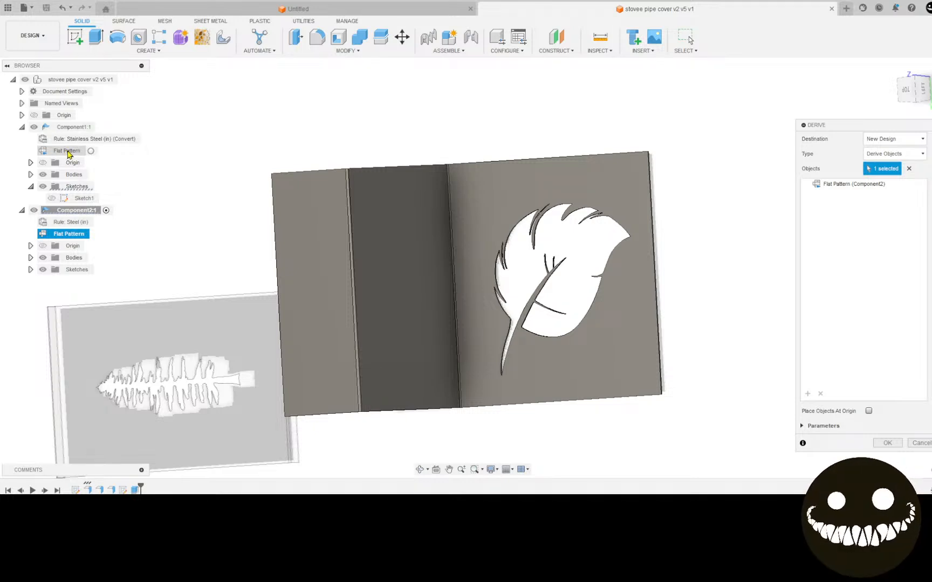
click(67, 152)
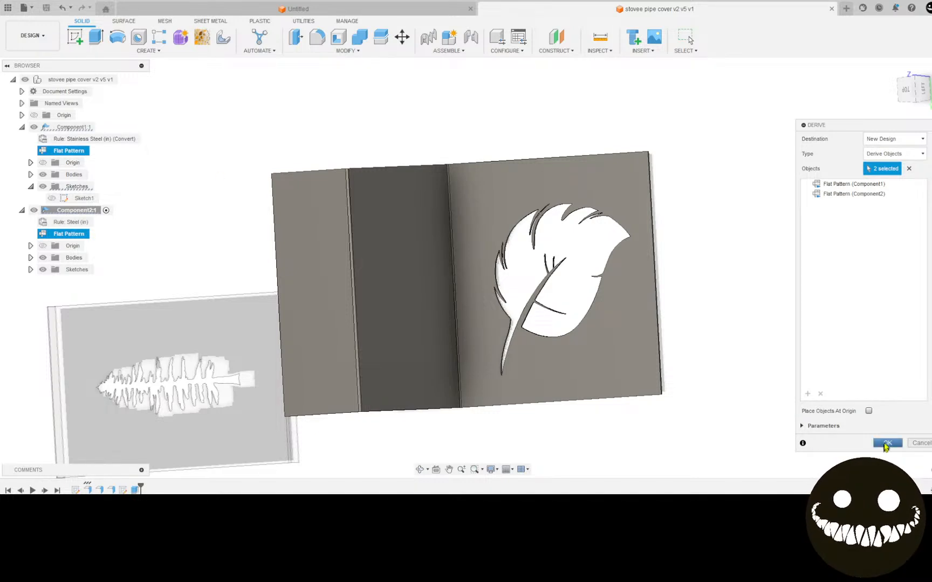
click(887, 443)
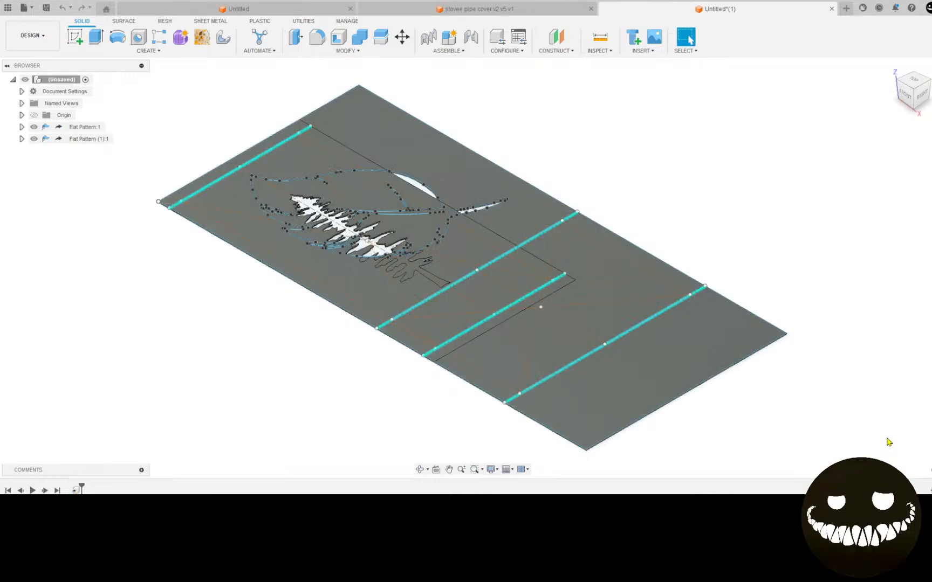
Move the leaf flat pattern component -21 in along Y, clear of the tree flat pattern
middle_drag(523, 365, 477, 347)
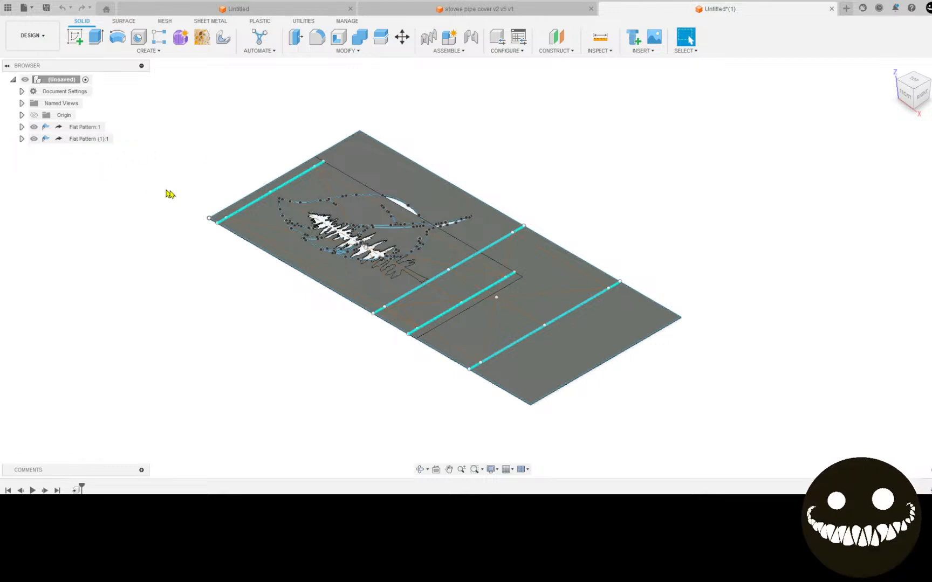
key(m)
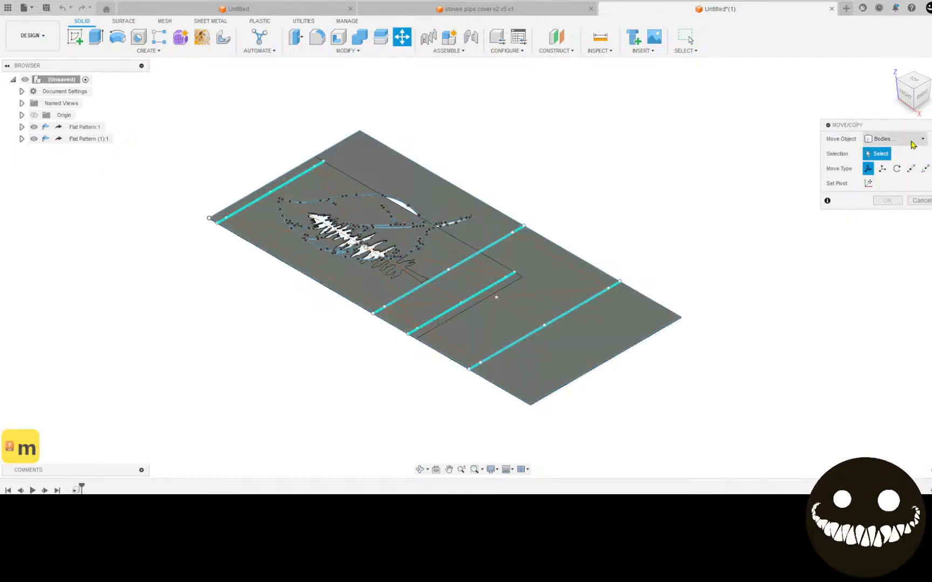
click(909, 138)
click(902, 149)
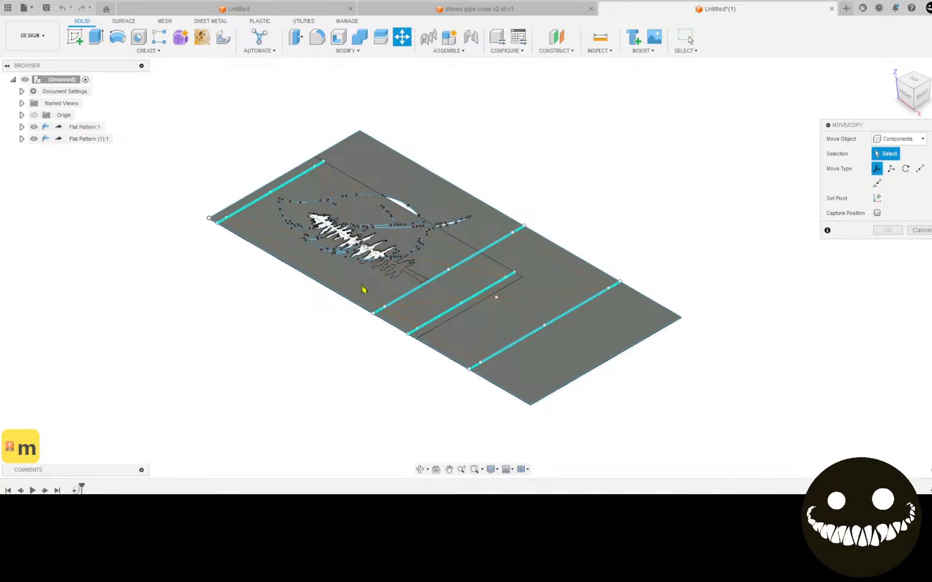
click(384, 295)
drag(398, 279, 213, 385)
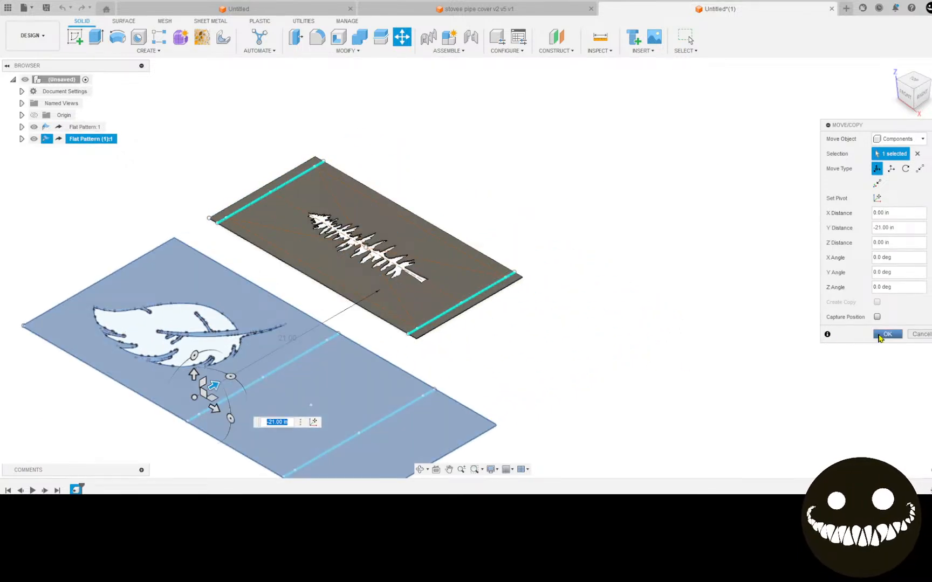
click(888, 335)
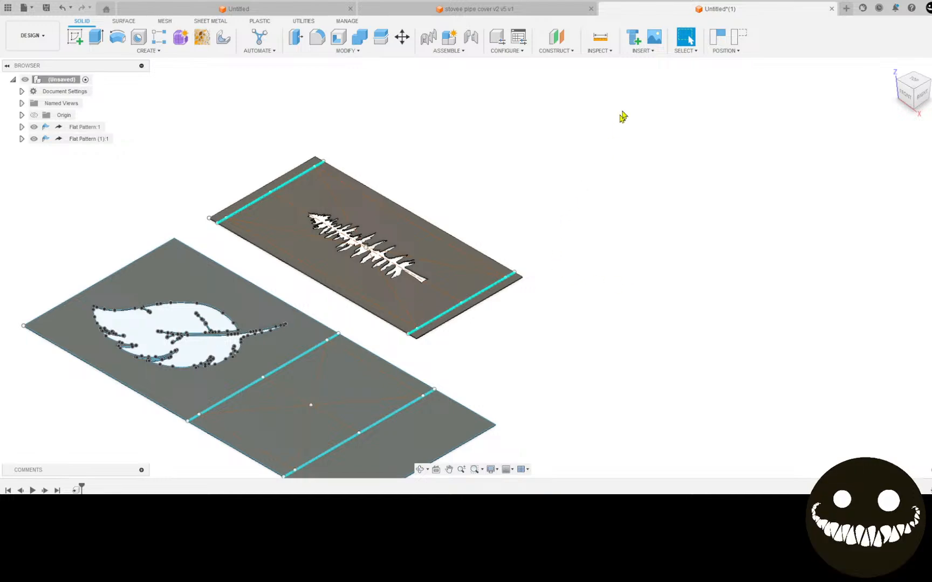
From the top view, hide Sketch1 in both derived flat patterns, leaving the bend line sketches shown
click(915, 81)
click(920, 64)
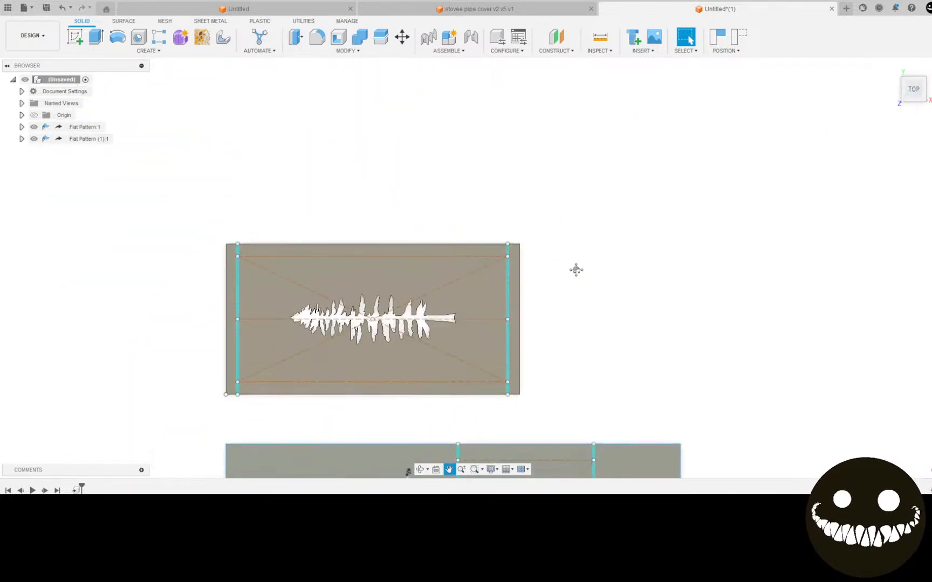
click(22, 140)
click(21, 127)
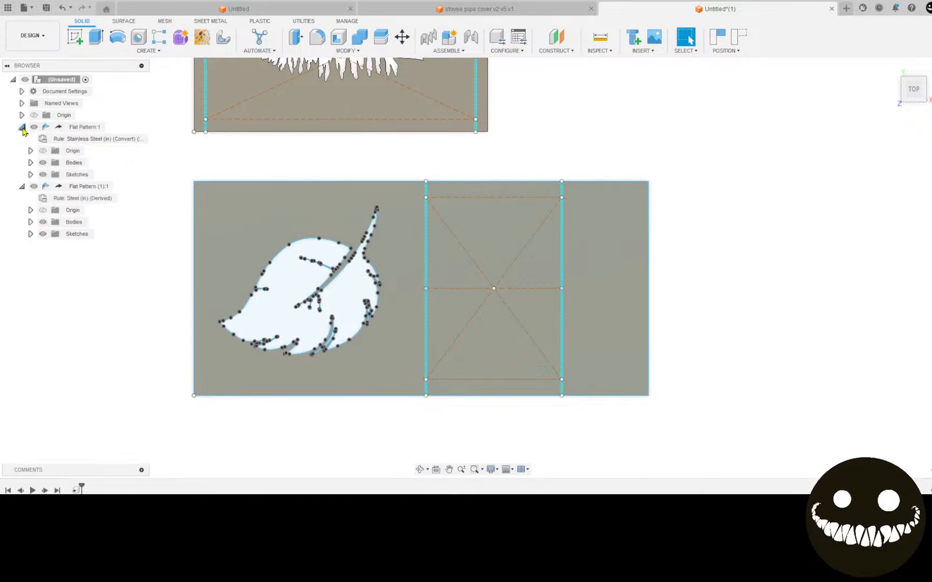
click(30, 175)
click(51, 186)
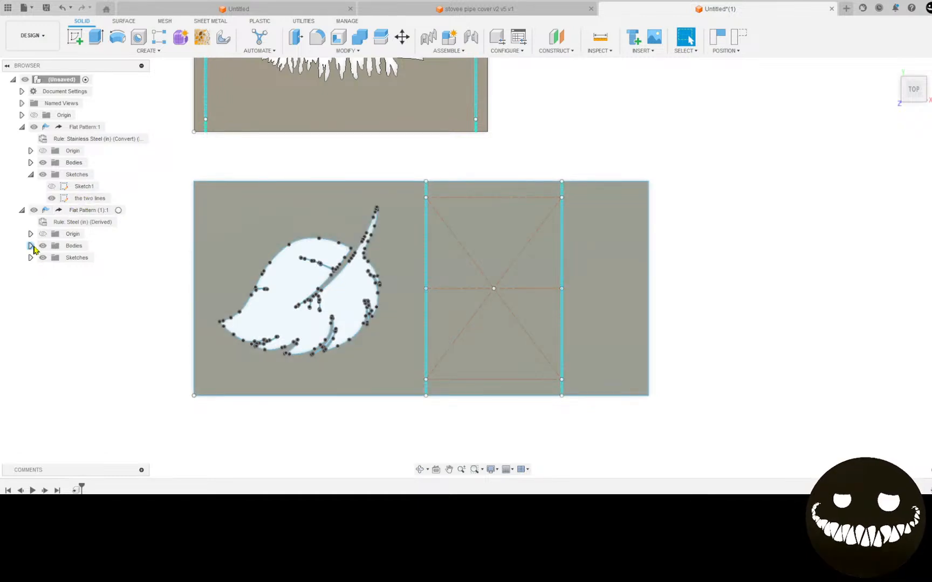
click(30, 257)
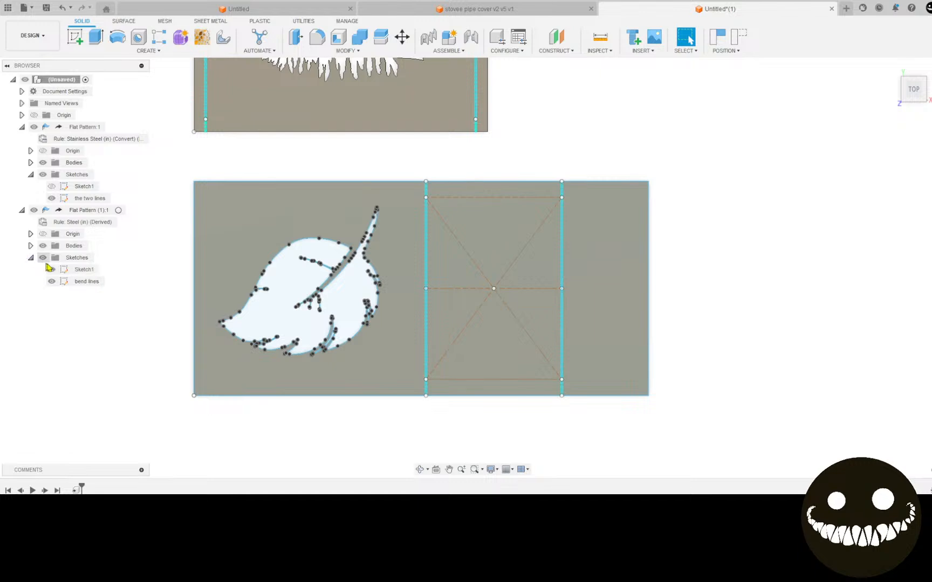
click(51, 269)
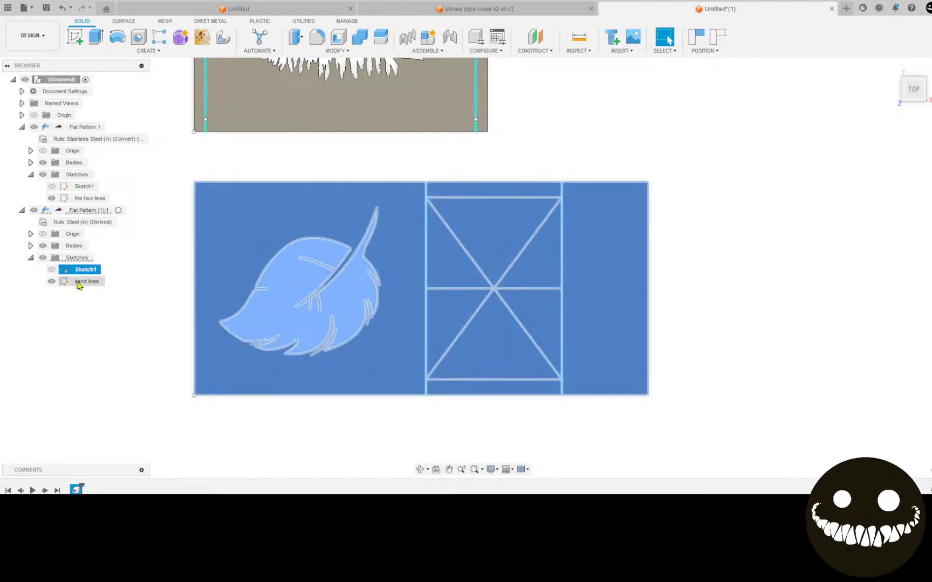
Hide the Bend Lines folders under Bodies in both flat pattern components
scroll(426, 208, up, 5)
scroll(396, 182, up, 4)
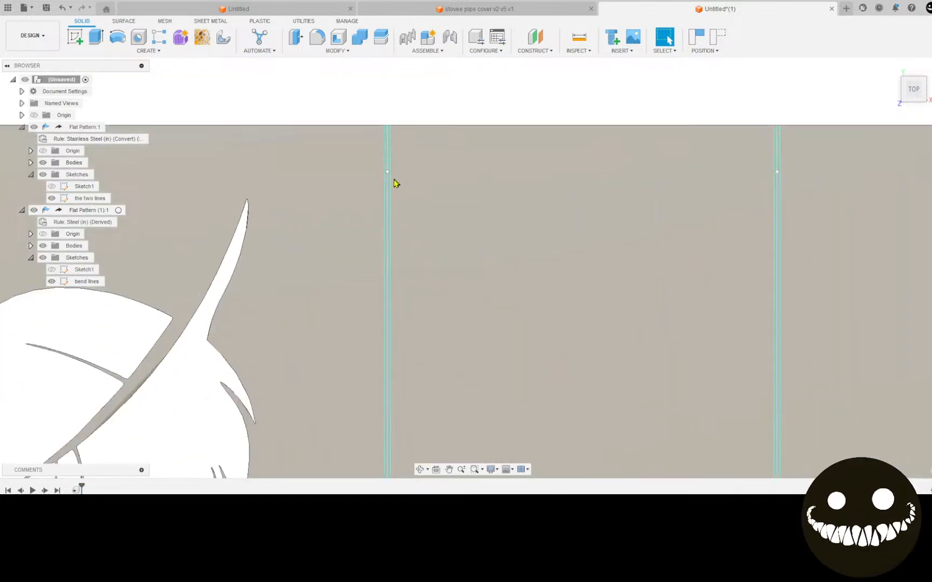
scroll(410, 227, down, 7)
scroll(432, 311, down, 5)
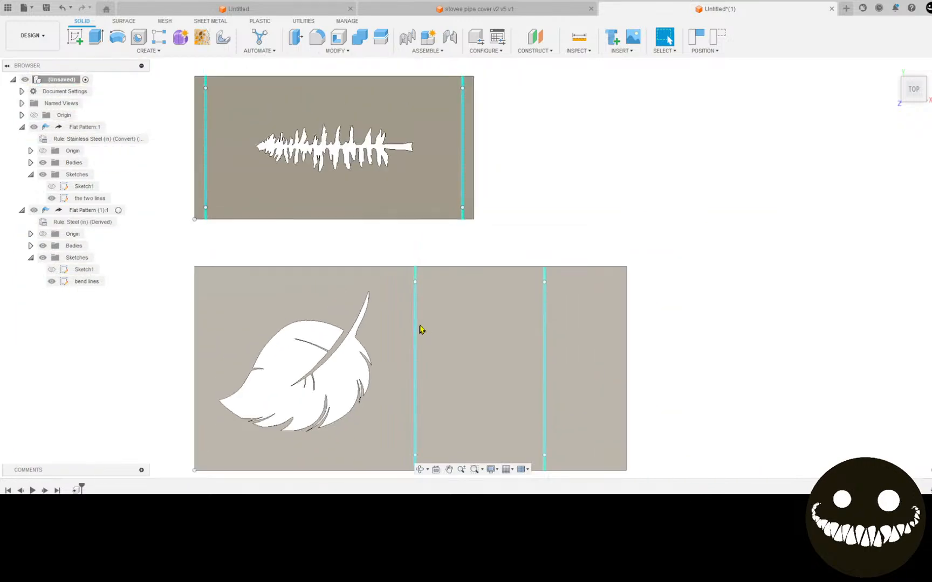
middle_drag(522, 303, 427, 241)
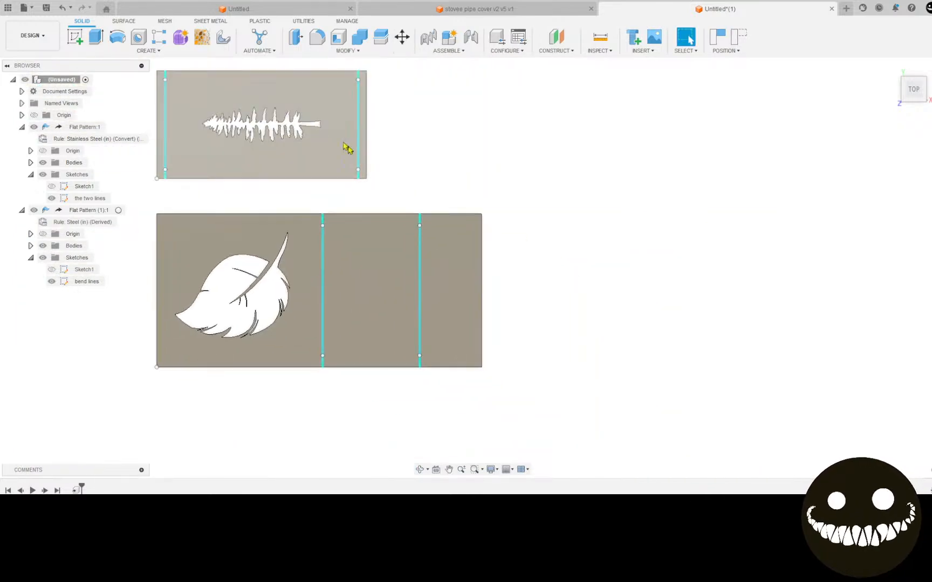
middle_drag(365, 199, 380, 198)
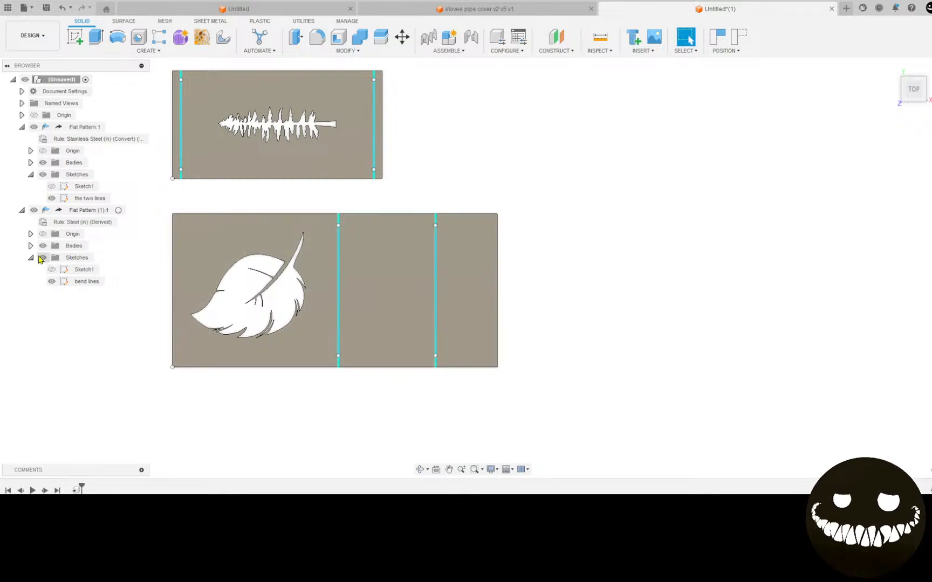
click(31, 245)
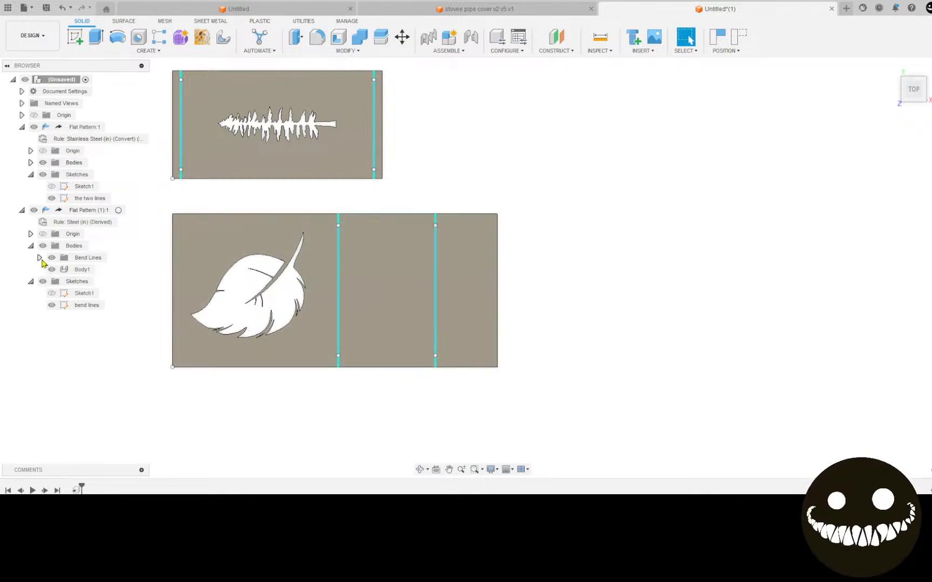
click(51, 257)
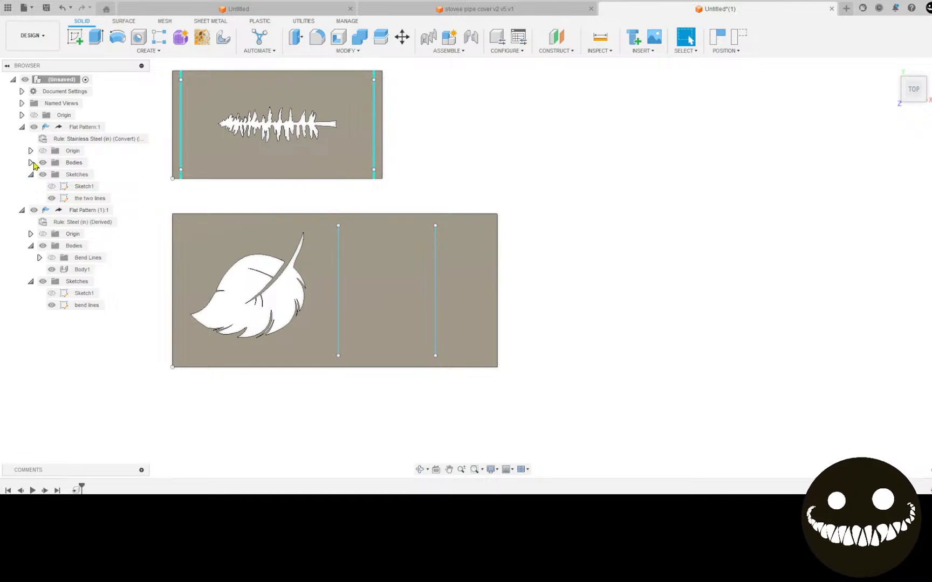
click(31, 163)
click(52, 175)
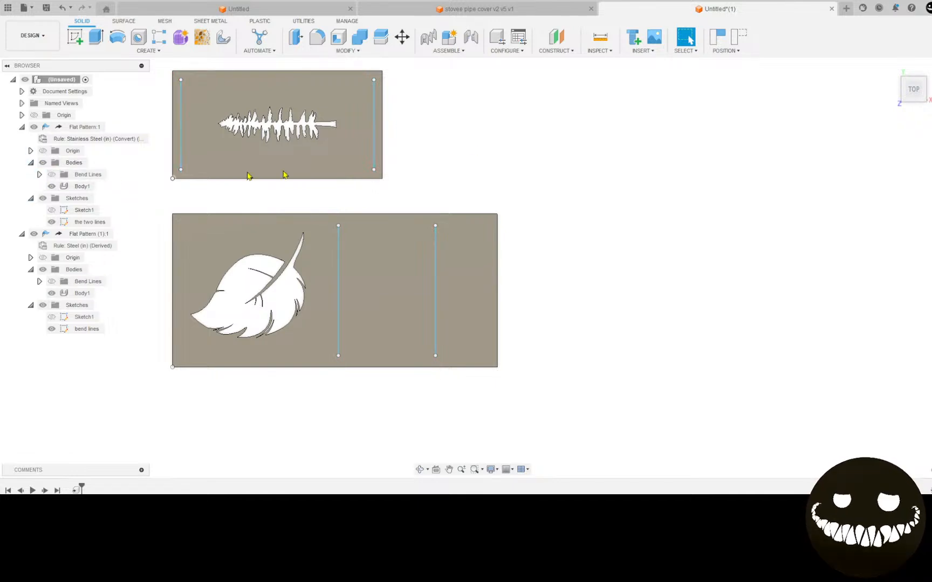
scroll(484, 144, down, 2)
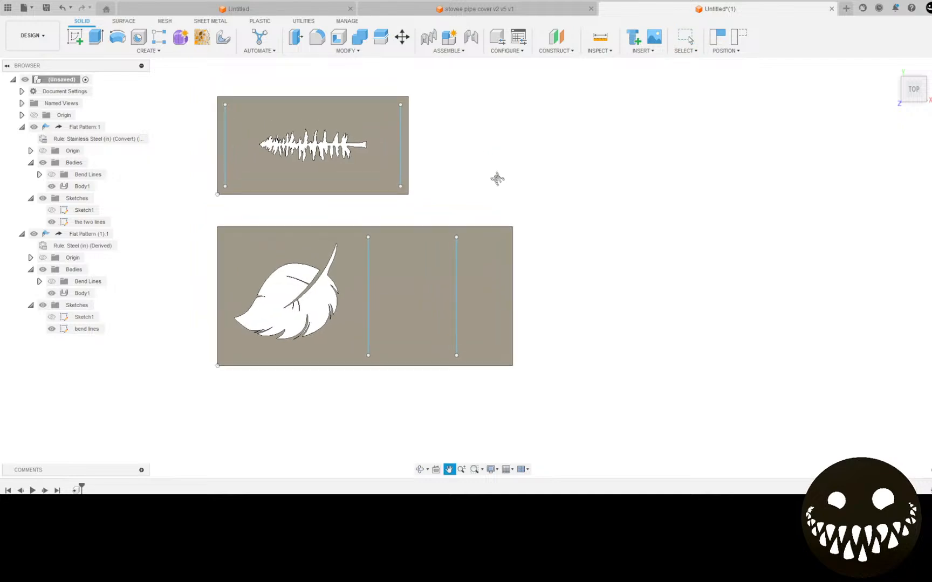
Create a cutting setup in the Manufacture workspace for both sheet bodies, with the origin at the stock's lower-left corner
click(30, 36)
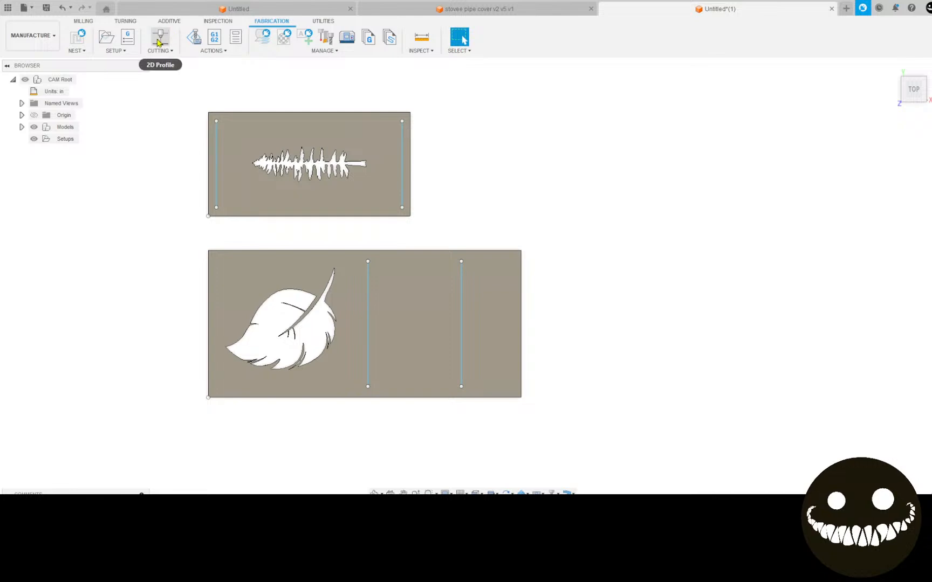
click(105, 39)
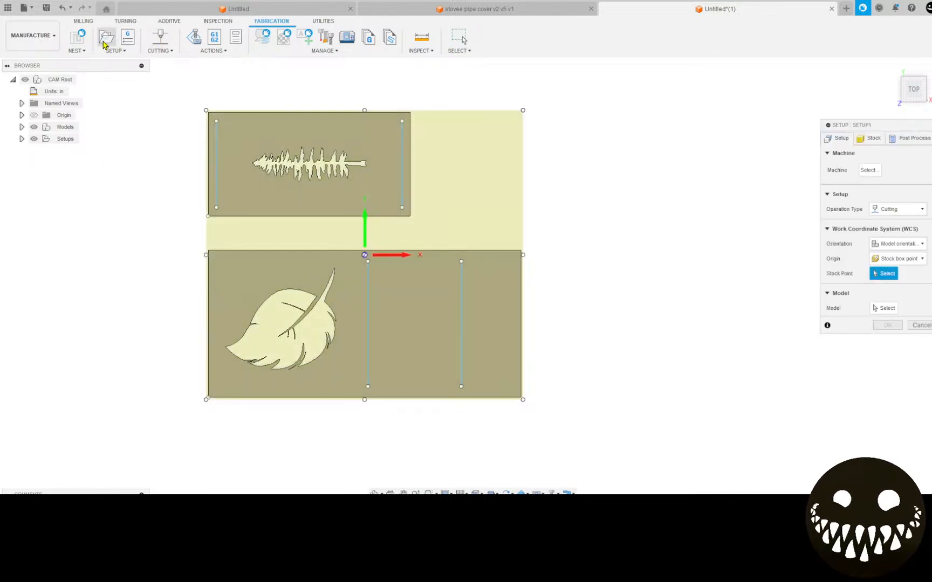
click(886, 308)
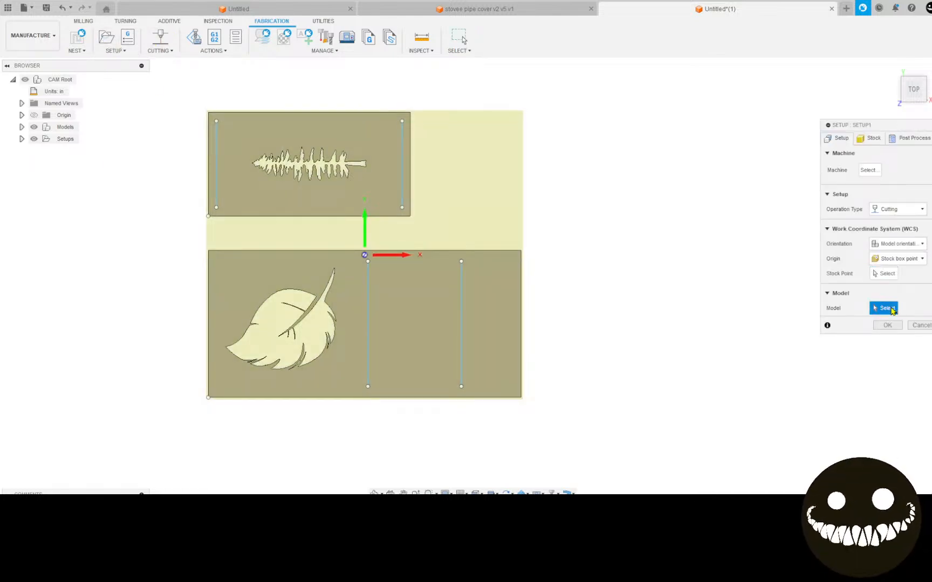
click(416, 337)
click(376, 206)
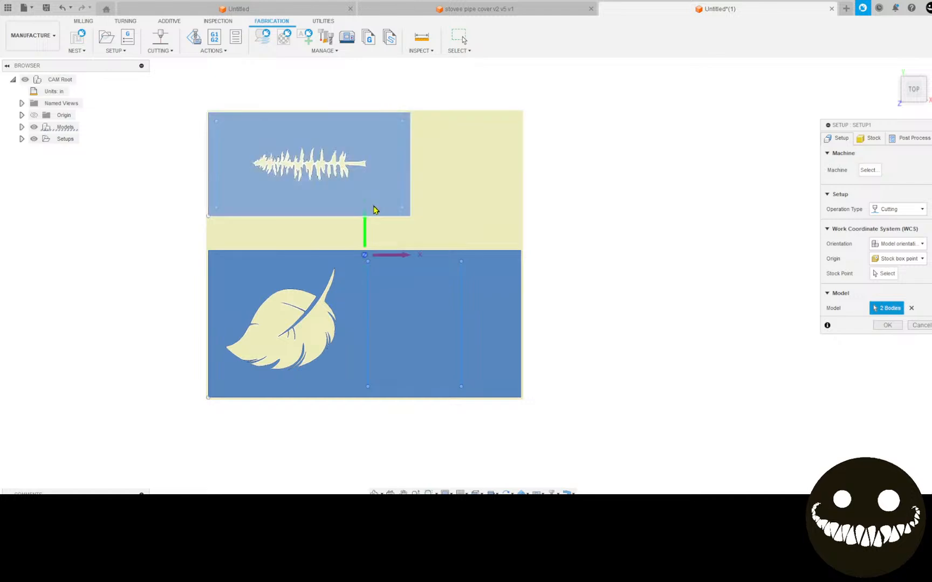
click(887, 273)
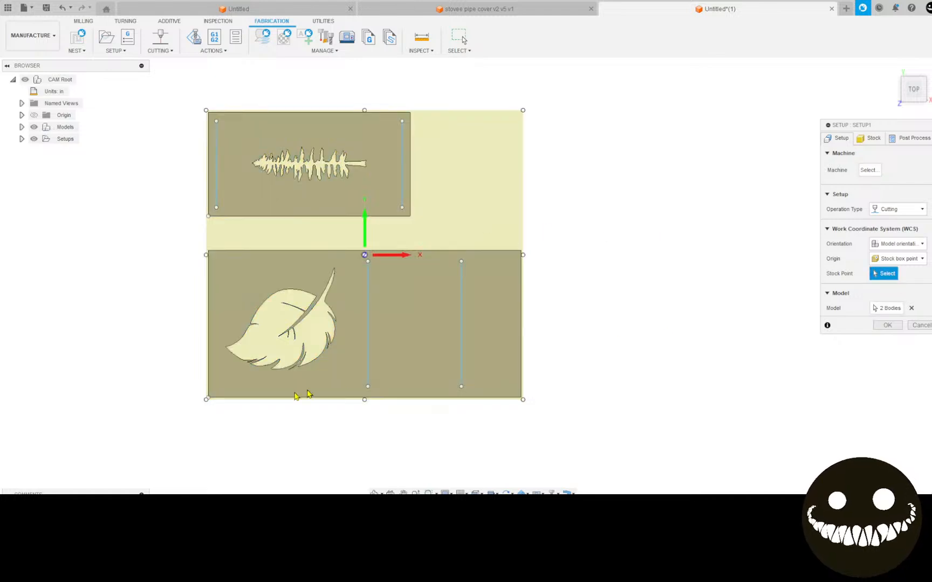
click(206, 400)
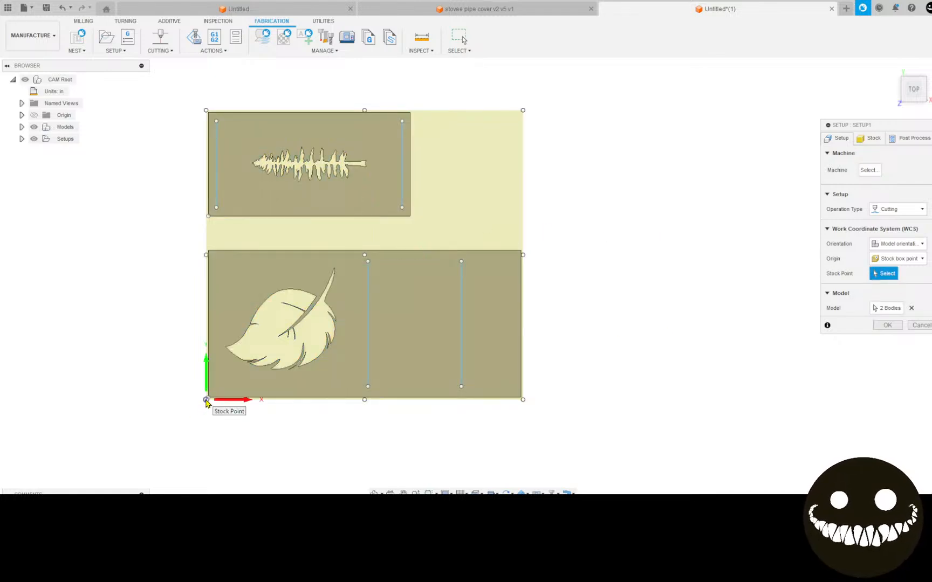
Set the setup's post-process program name to "shetmetal example"
click(873, 139)
click(909, 139)
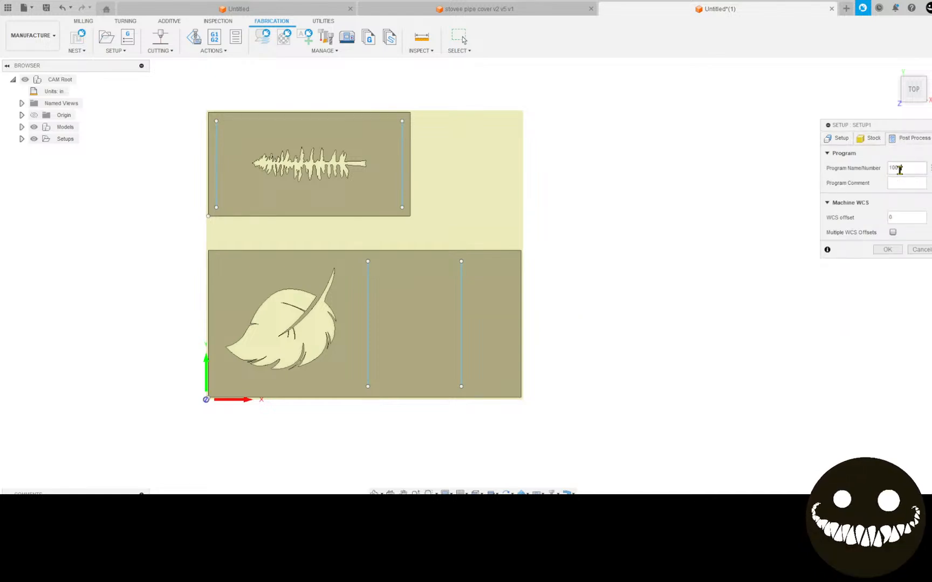
text(s)
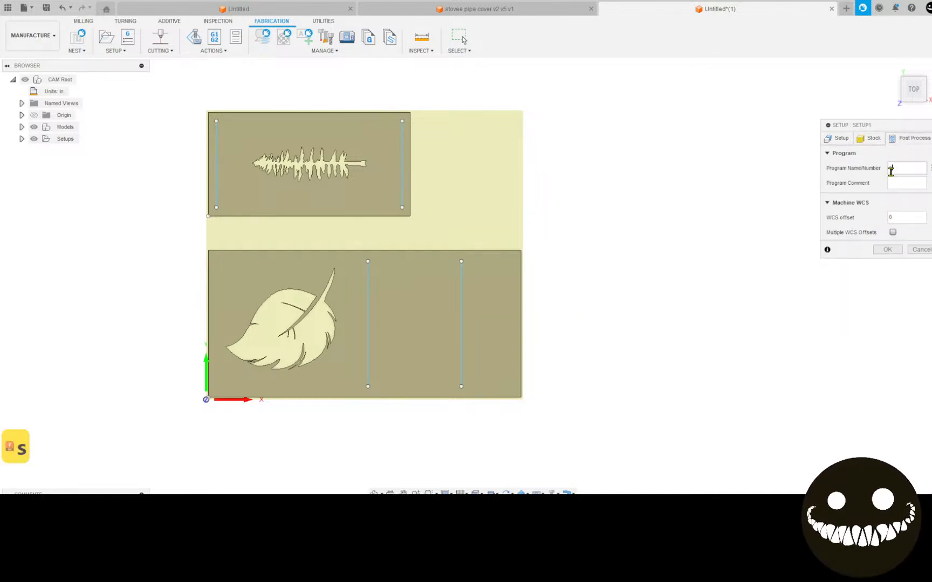
text(hetmetal example)
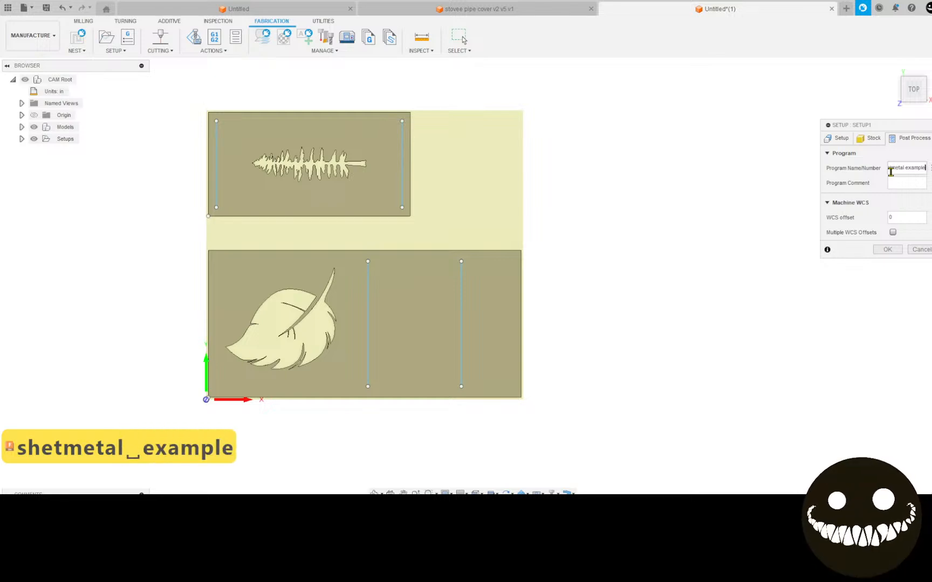
Confirm the setup and start a 2D Profile operation with plasma tool "39 - example 45 amp tool" from the local library
key(Return)
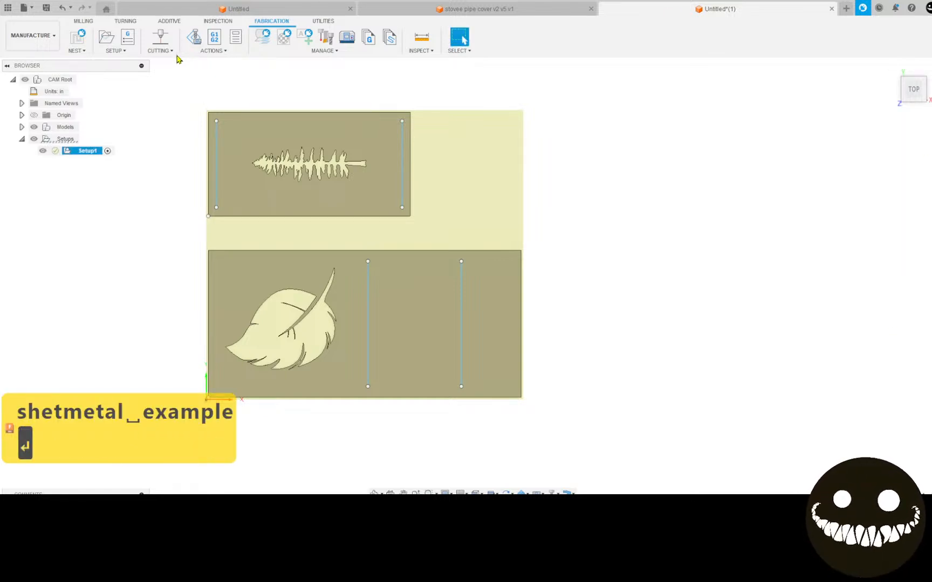
click(160, 36)
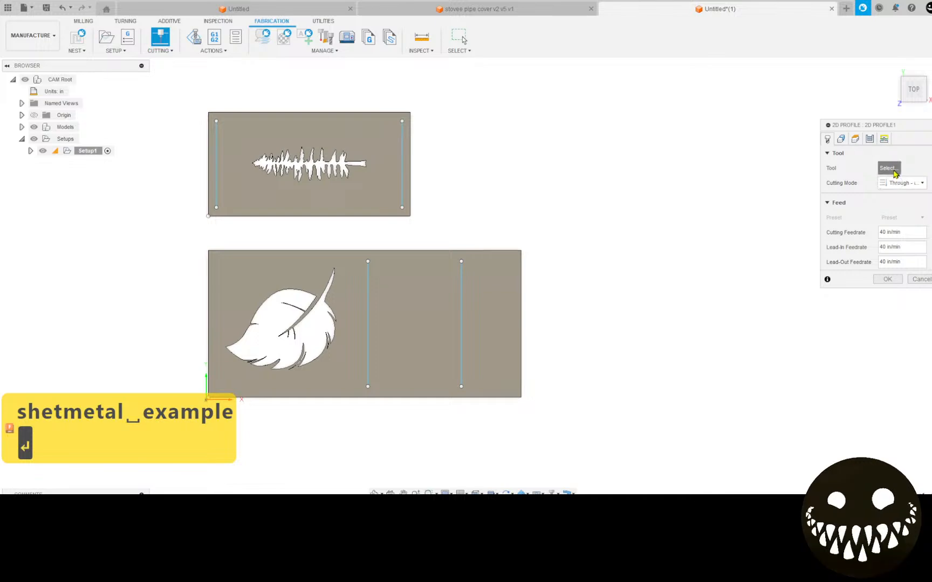
click(889, 168)
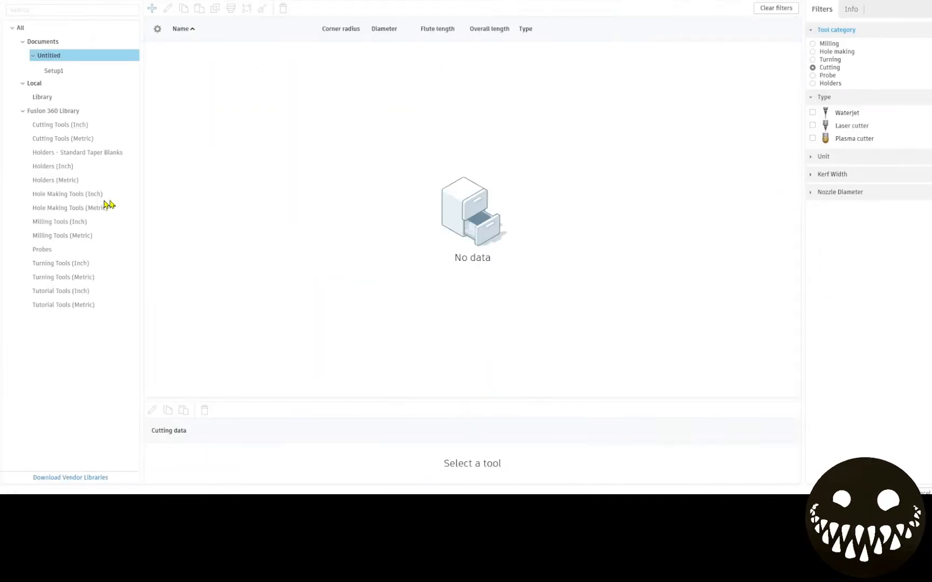
click(66, 98)
scroll(345, 339, down, 3)
scroll(345, 339, down, 1)
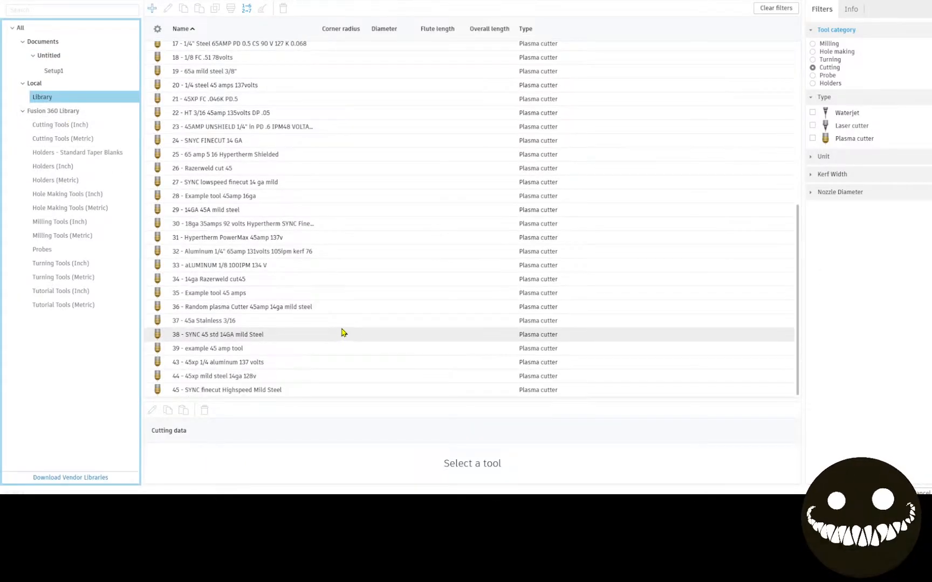
click(219, 349)
click(887, 492)
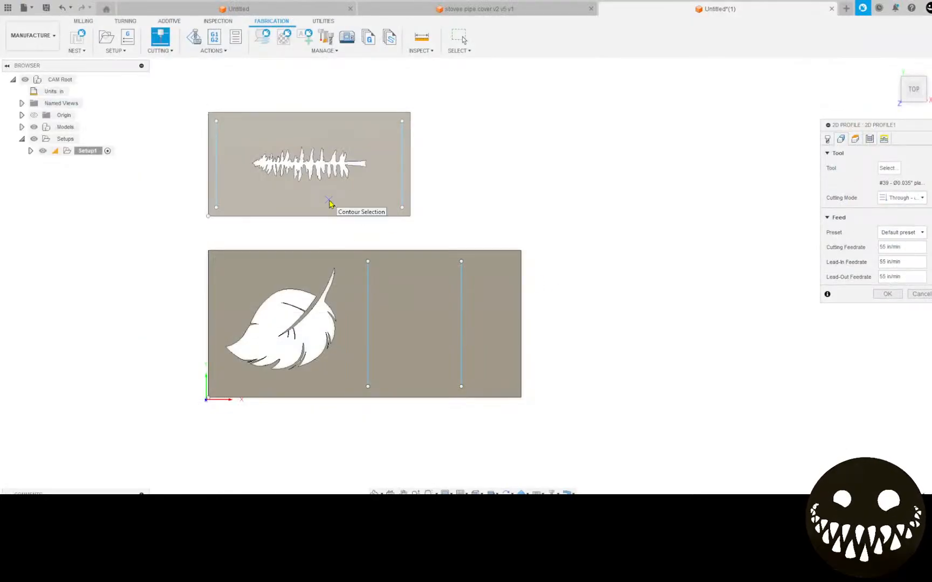
Select the top faces of both sheets as cutting contours, keep the default passes and leads, and generate the profile toolpath
click(330, 203)
click(403, 307)
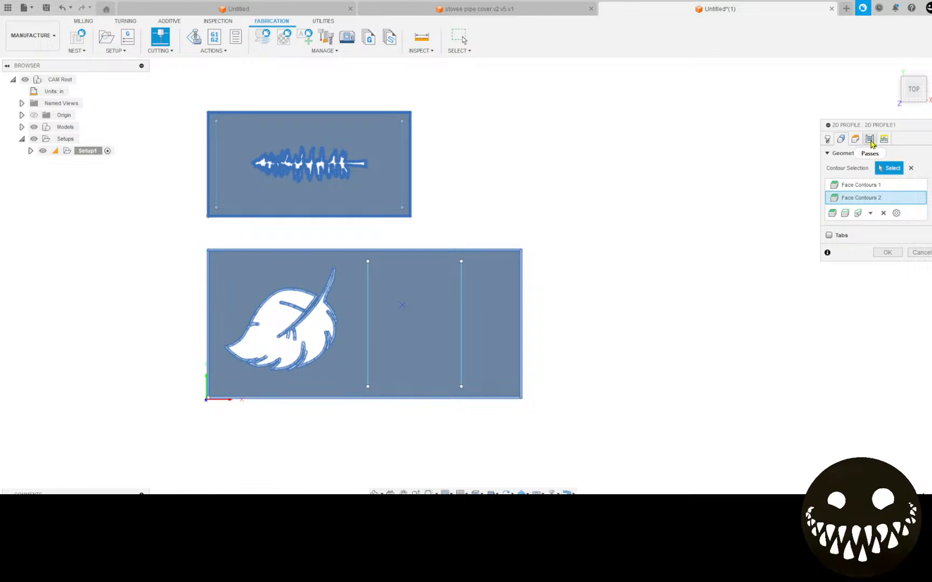
click(870, 140)
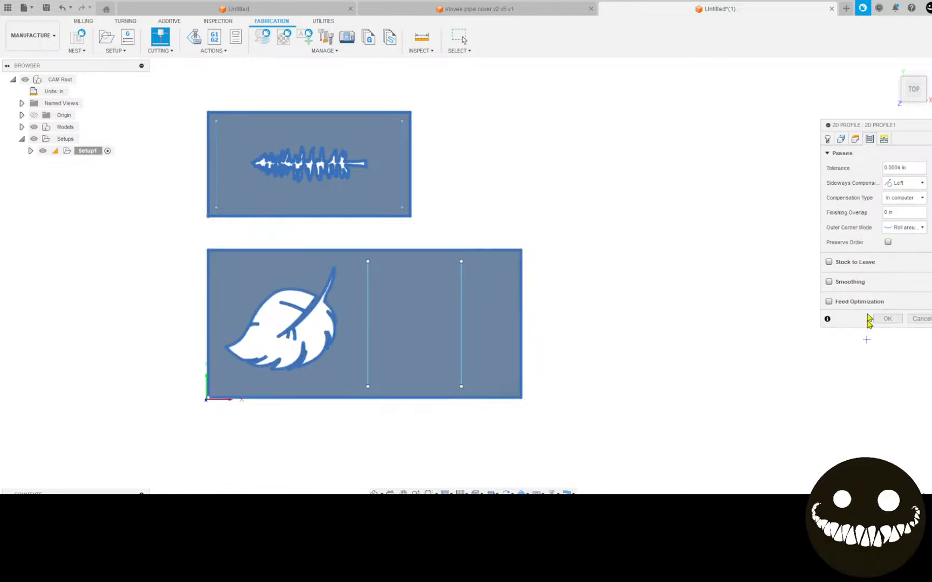
click(884, 139)
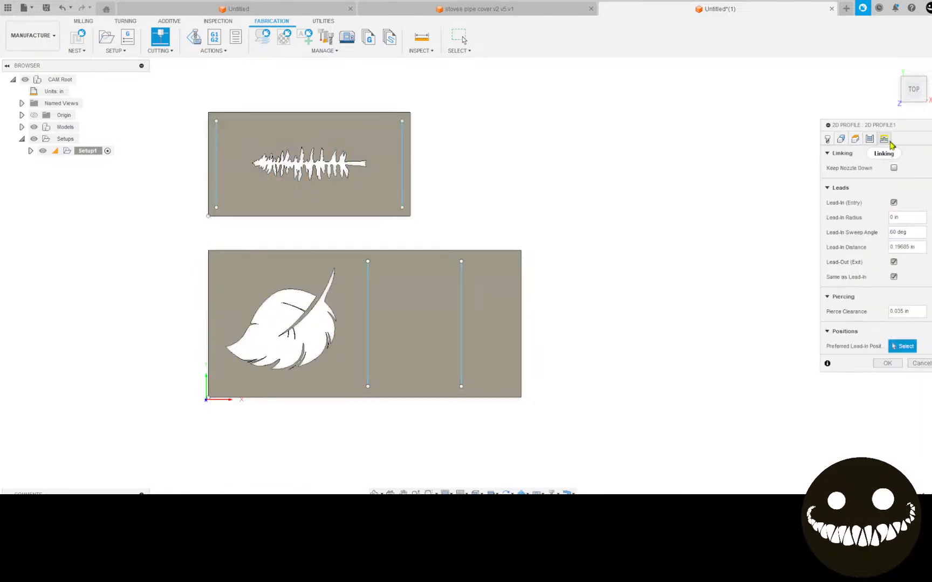
click(887, 363)
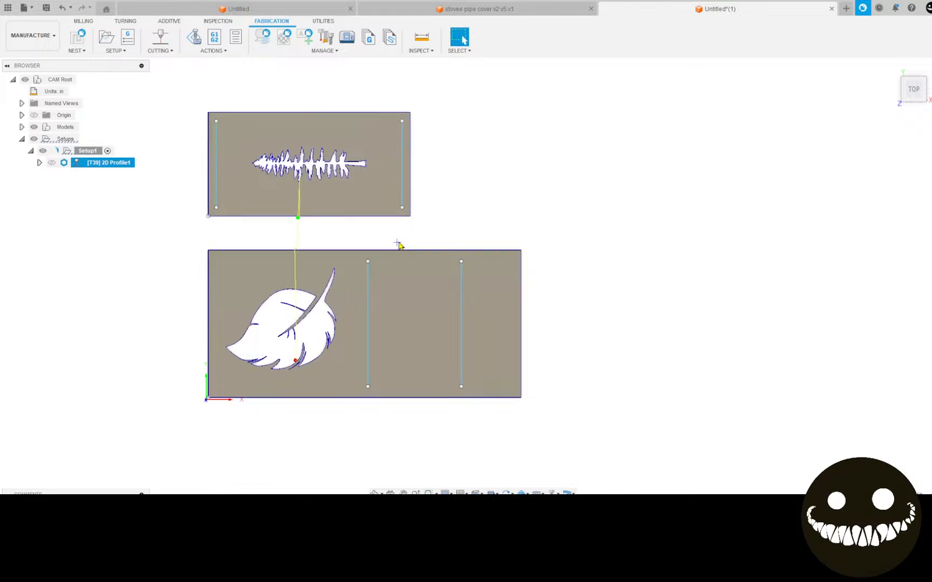
Start a second 2D Profile with the same tool, using the sketches "the two lines" and "bend lines" as contours
scroll(243, 173, up, 3)
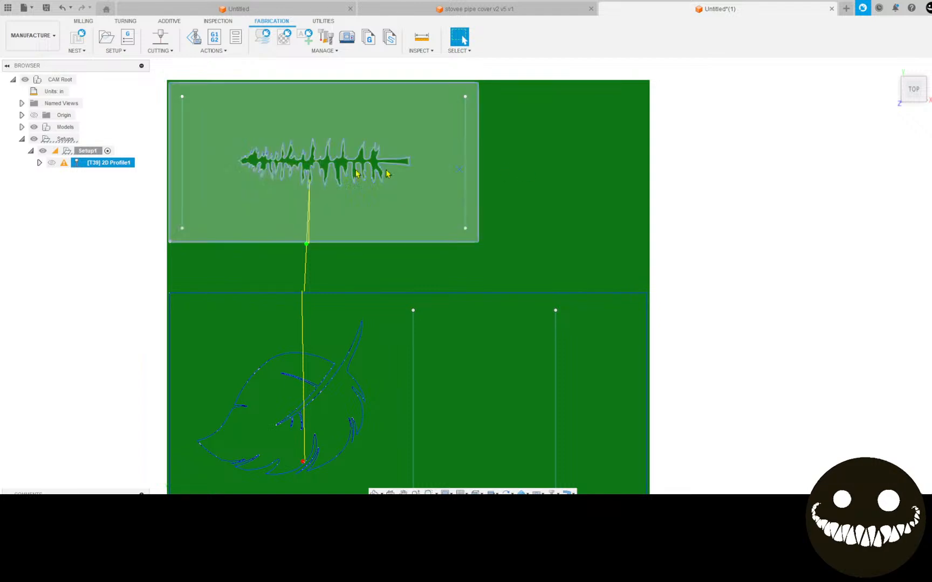
click(160, 40)
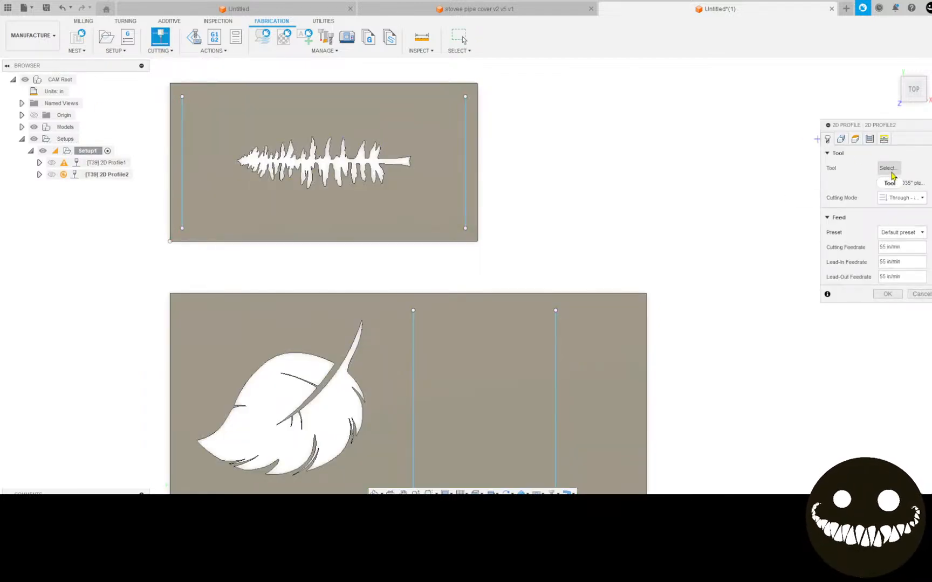
click(841, 140)
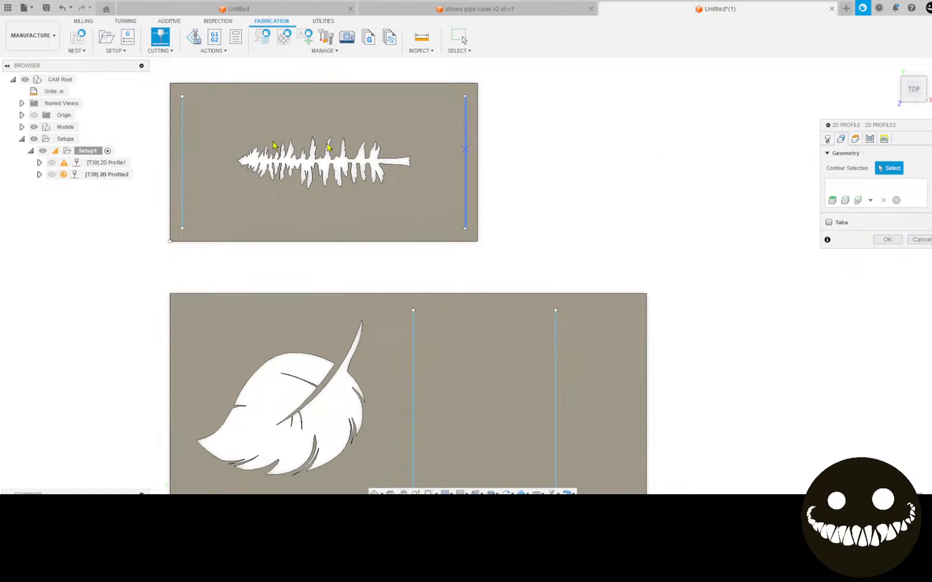
click(22, 127)
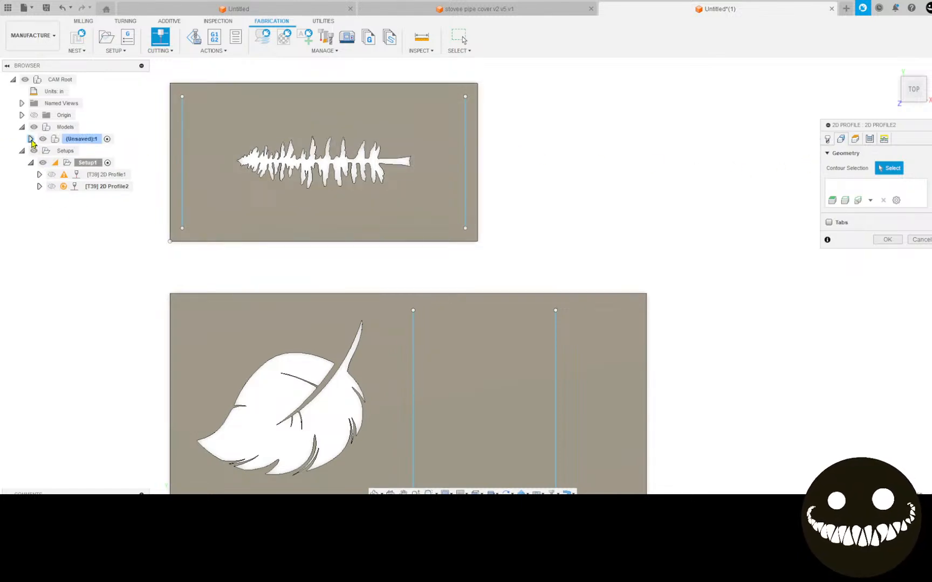
click(31, 139)
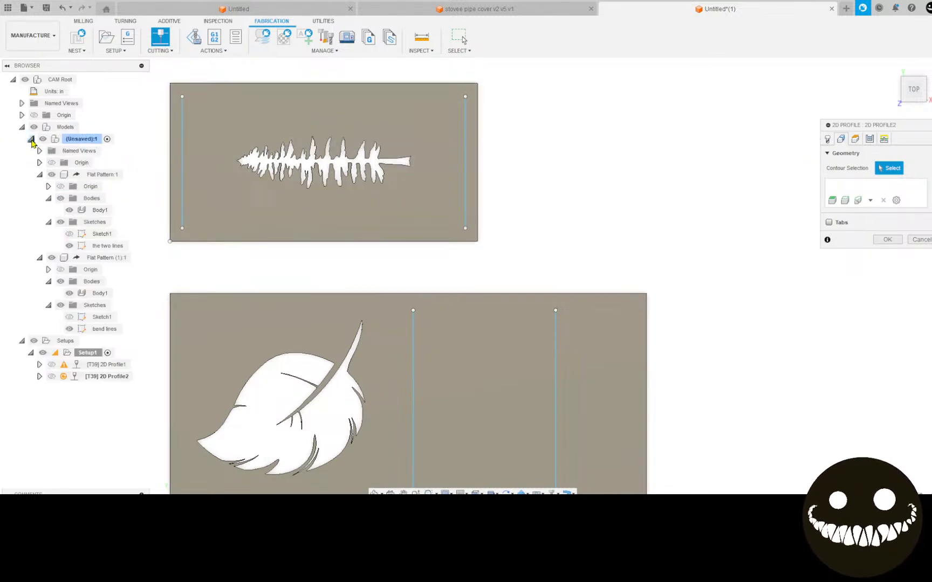
click(113, 250)
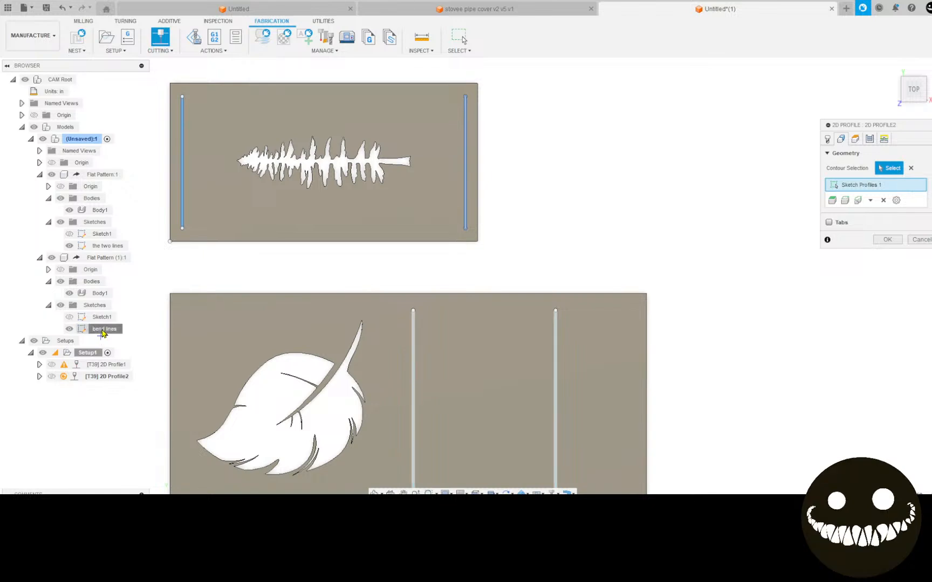
click(103, 334)
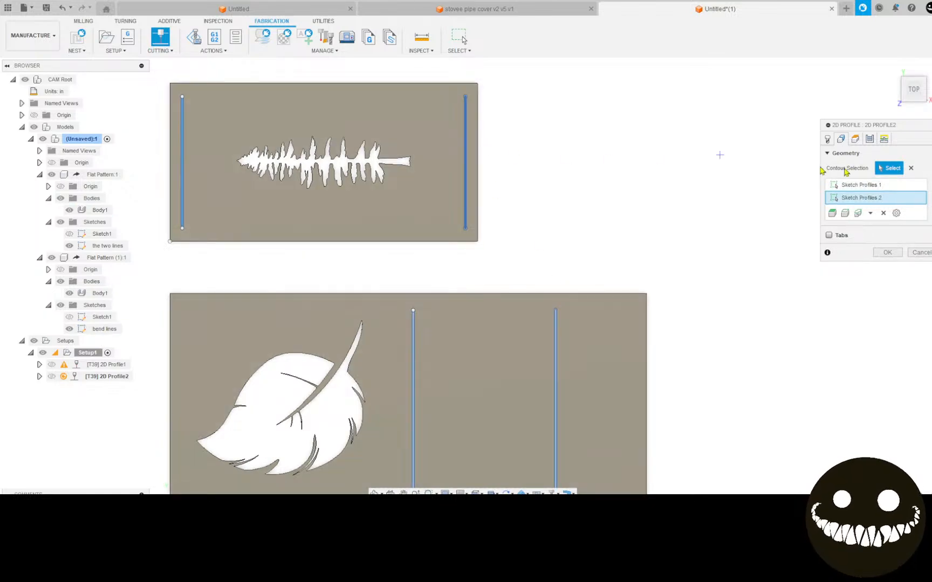
Set the sideways compensation of the bend line profile to Center
click(870, 141)
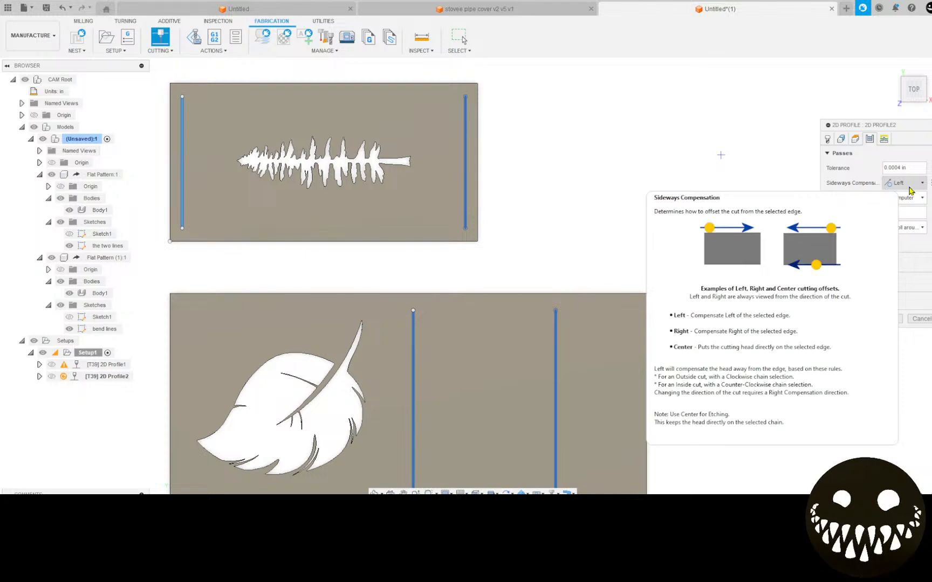
click(910, 185)
click(903, 206)
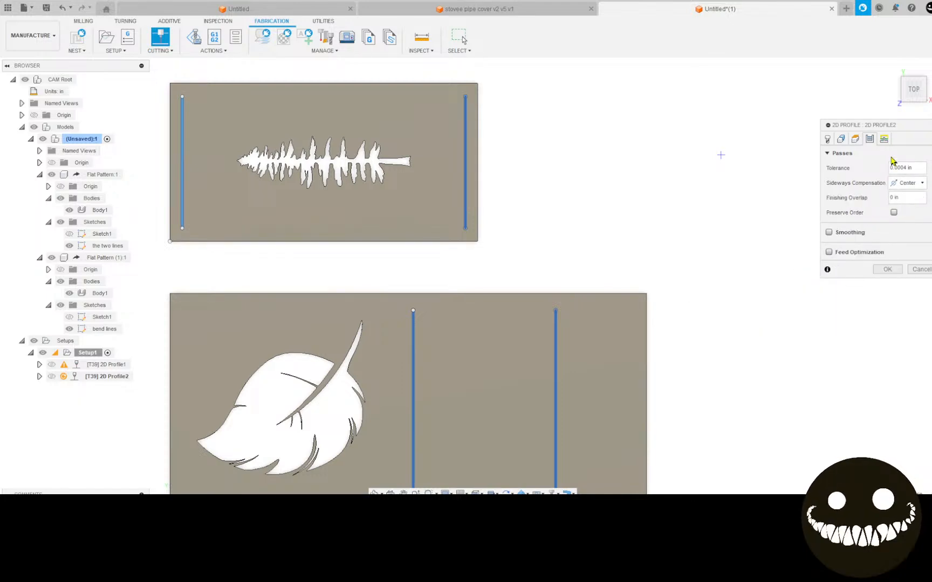
Disable lead-in and lead-out for the bend line profile, set its pierce clearance to 0, and generate the toolpath
click(885, 140)
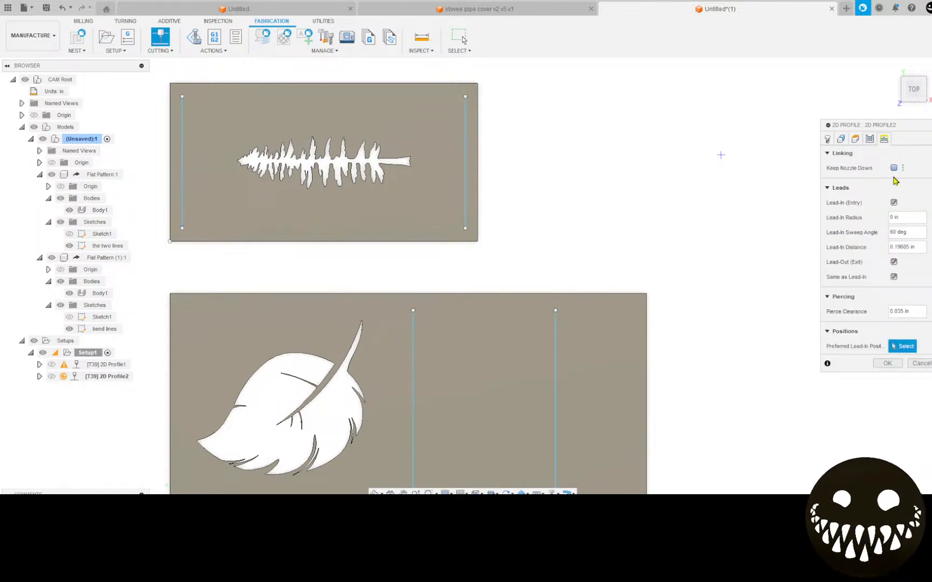
click(894, 203)
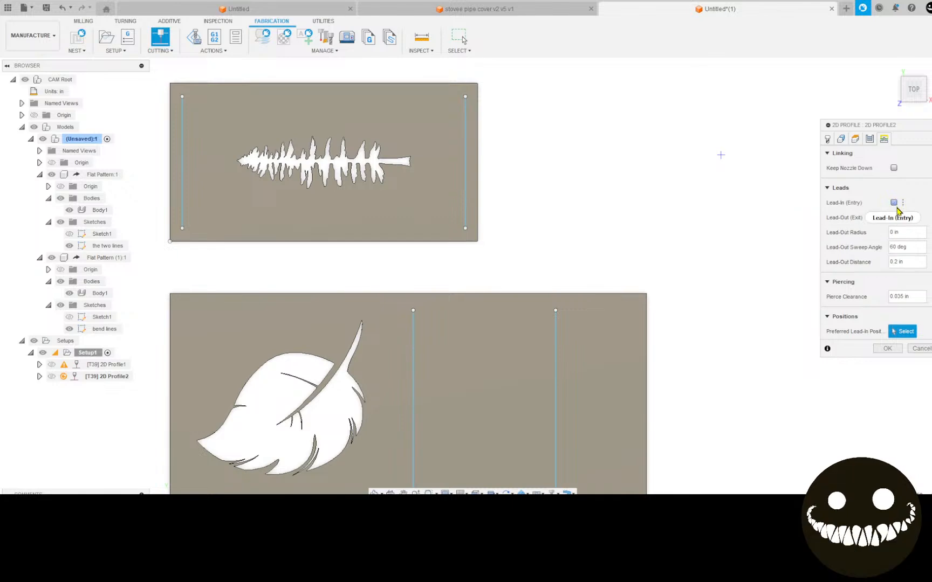
click(894, 218)
click(891, 252)
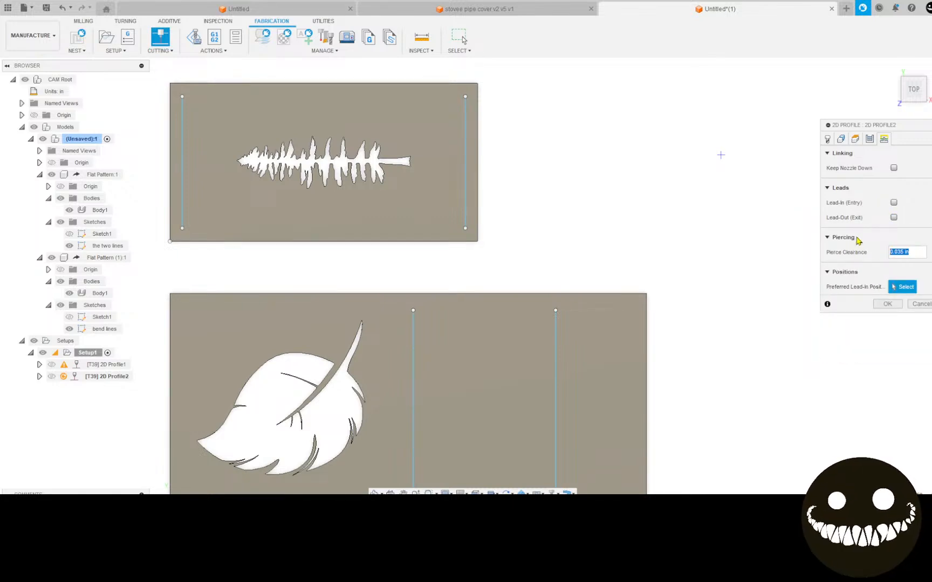
text(0)
click(886, 304)
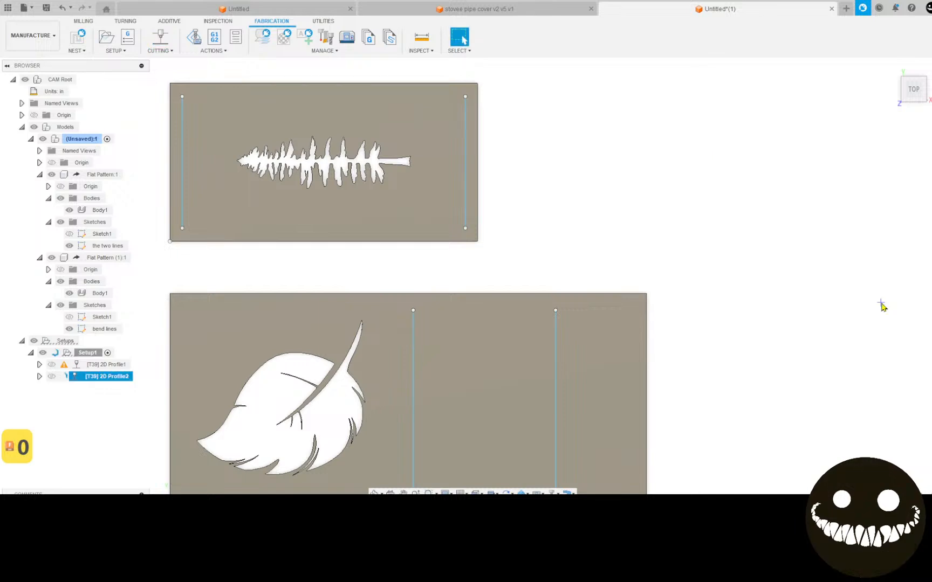
Move the bend line profile ahead of the sheet cutting profile in Setup1's operation order
scroll(316, 446, down, 3)
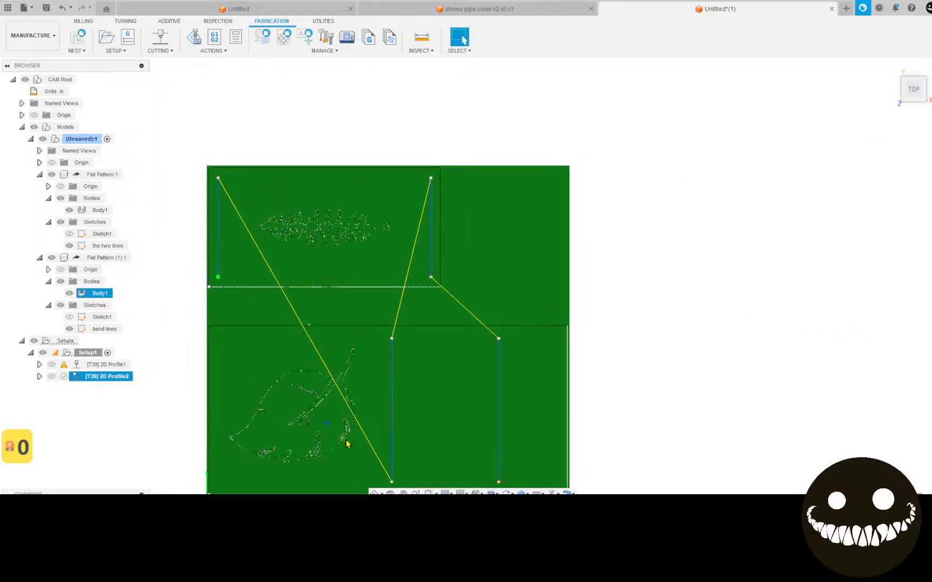
middle_drag(350, 404, 338, 319)
click(227, 393)
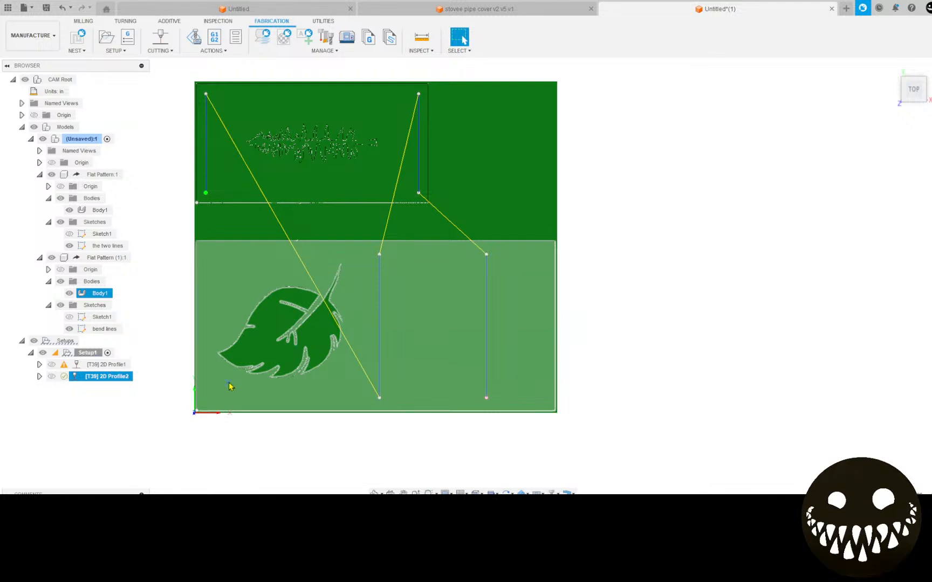
key(Escape)
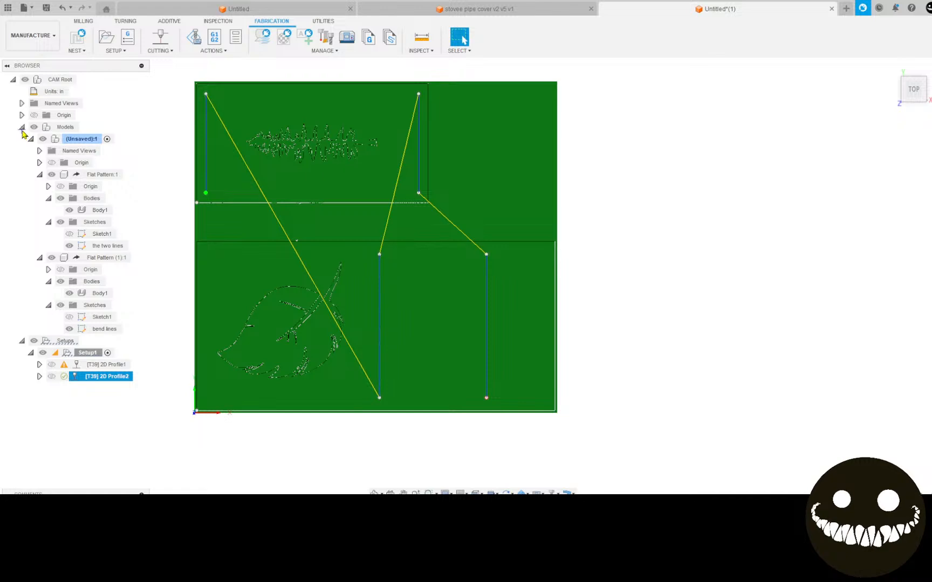
key(Escape)
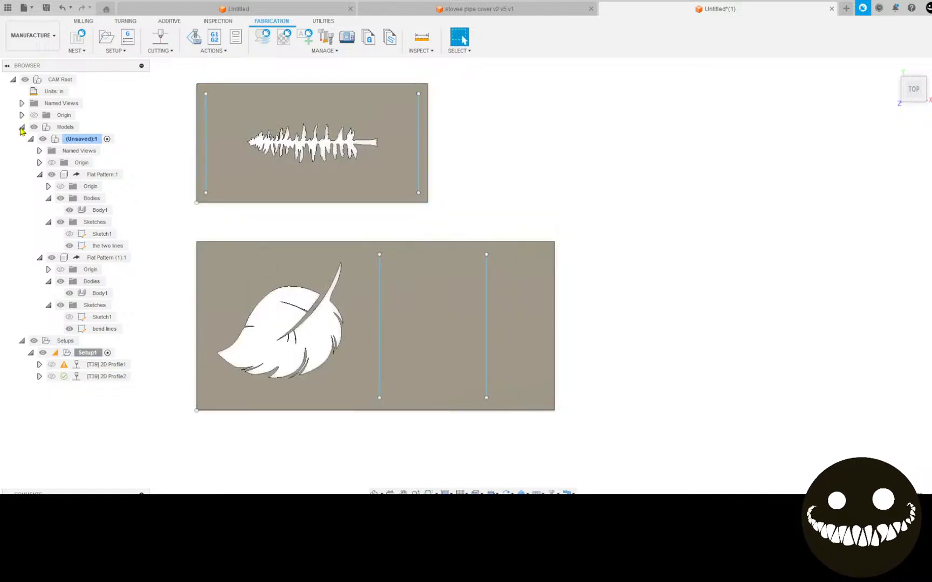
click(22, 128)
click(117, 178)
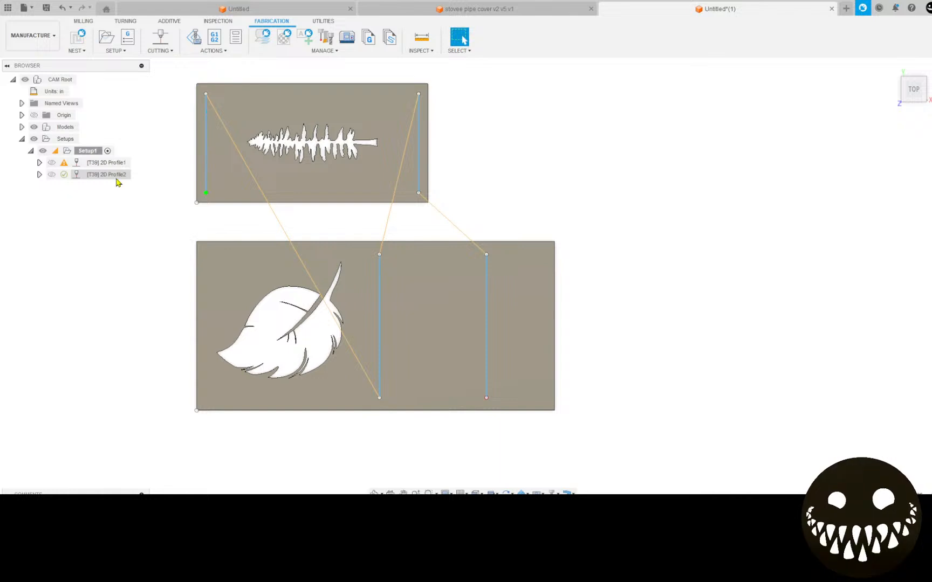
click(116, 178)
drag(121, 175, 122, 163)
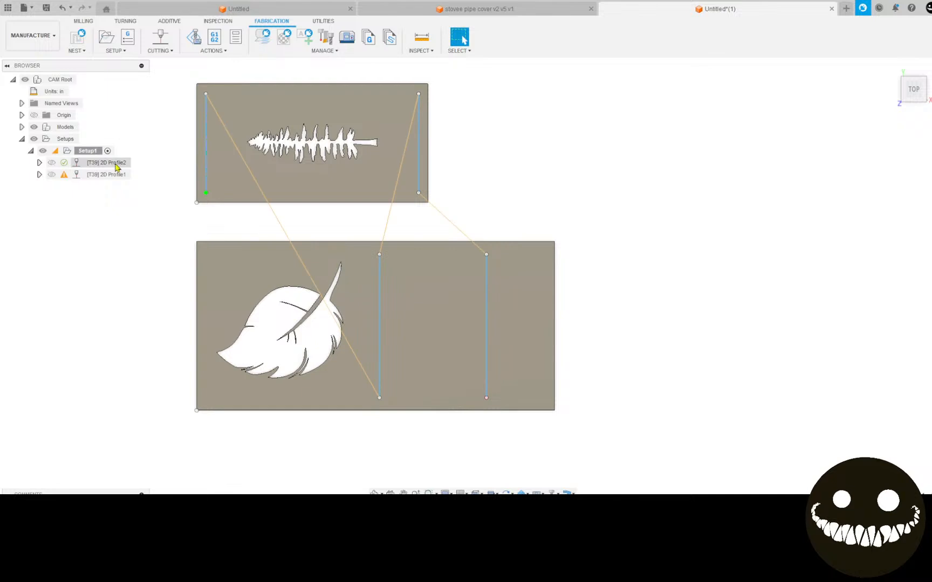
click(116, 174)
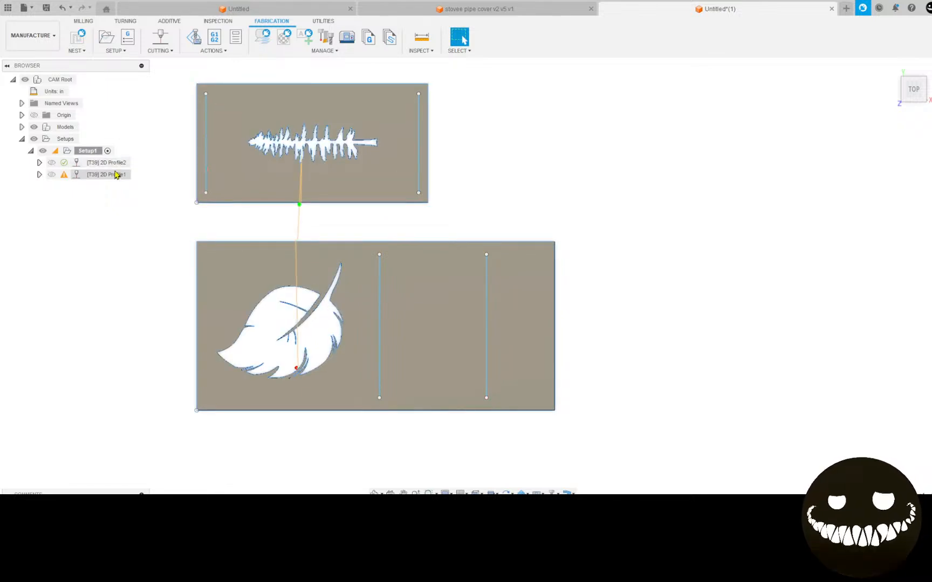
Simulate both profile toolpaths on the stock from start to finish and examine the bend line and outline cuts
click(194, 39)
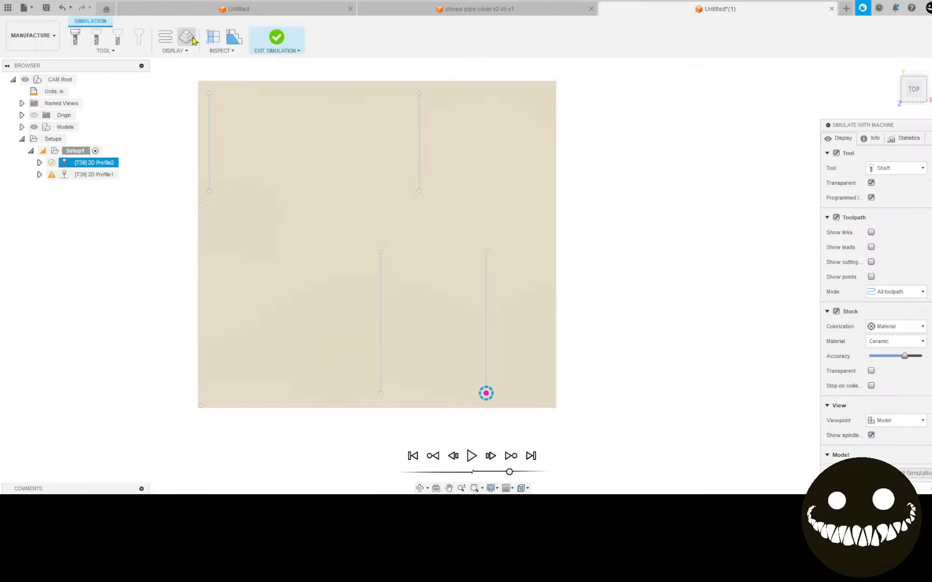
middle_drag(361, 226, 416, 262)
scroll(414, 253, up, 2)
scroll(414, 252, down, 1)
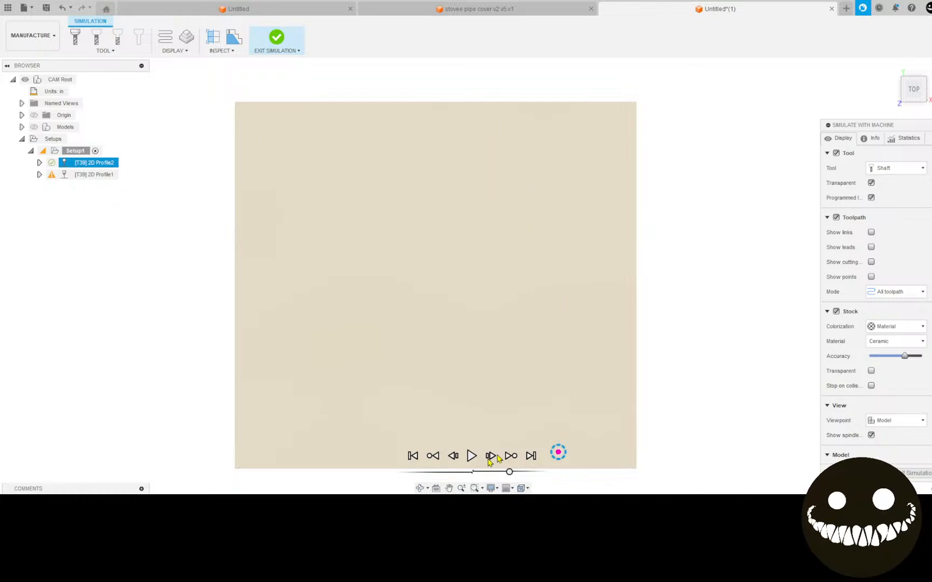
click(472, 456)
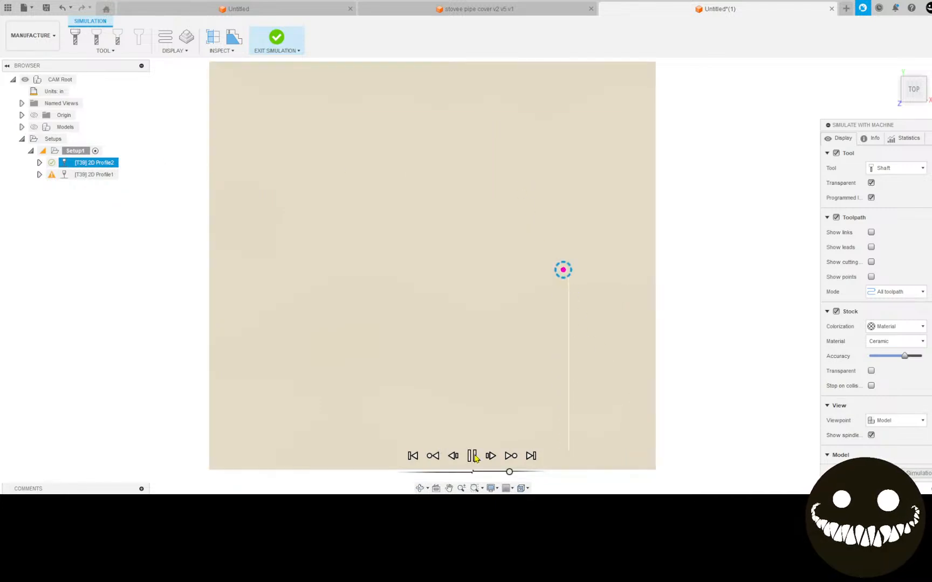
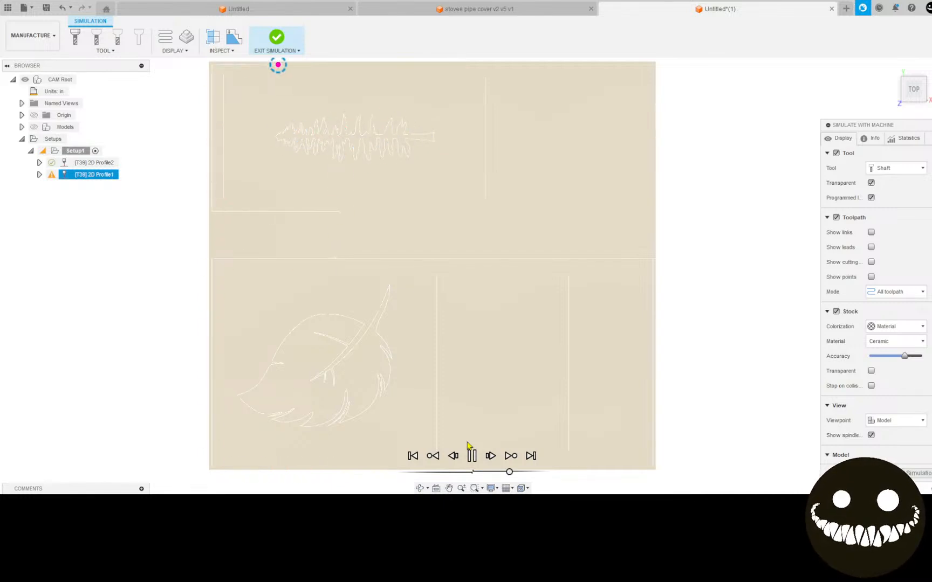
click(468, 446)
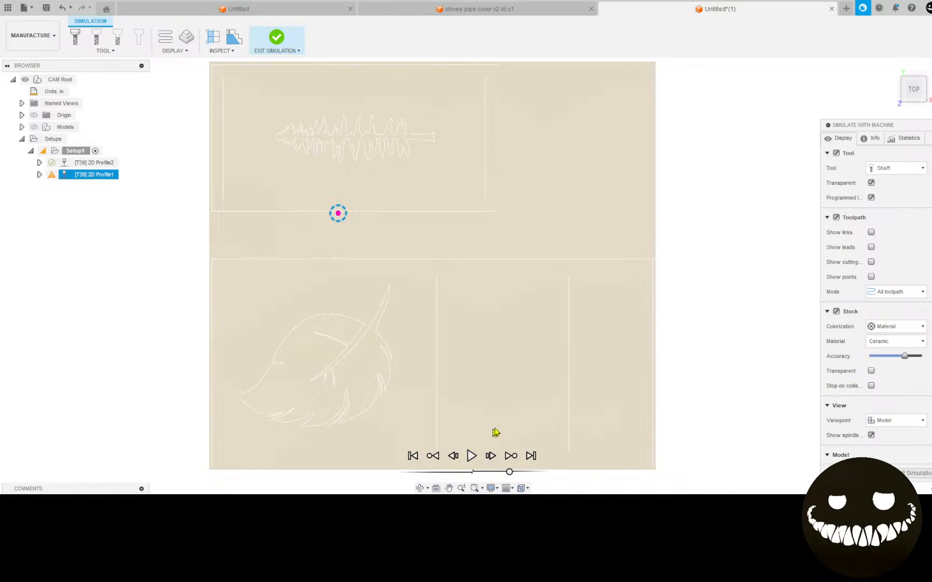
scroll(516, 162, up, 3)
scroll(547, 218, down, 4)
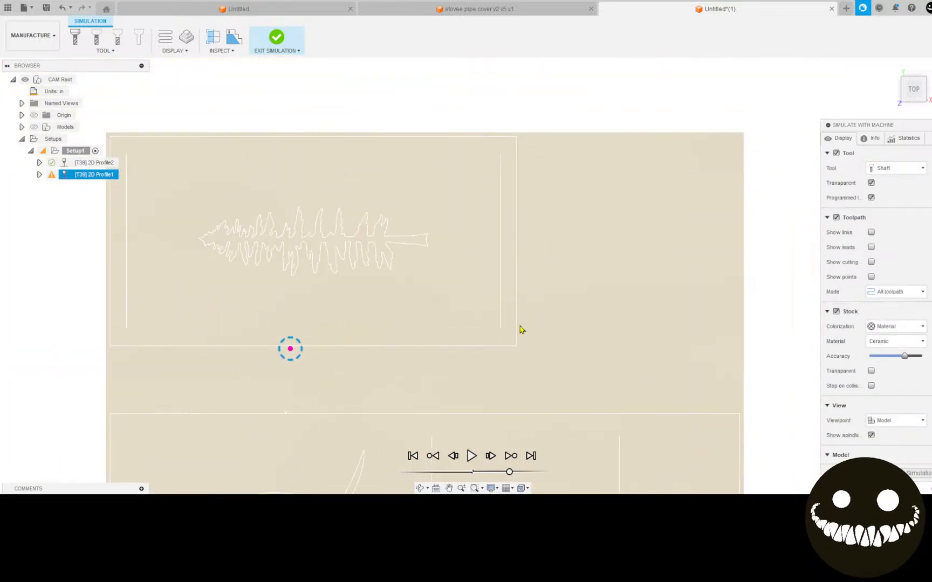
Exit the simulation and read the generation log behind the sheet cutting profile's warning
scroll(546, 267, down, 3)
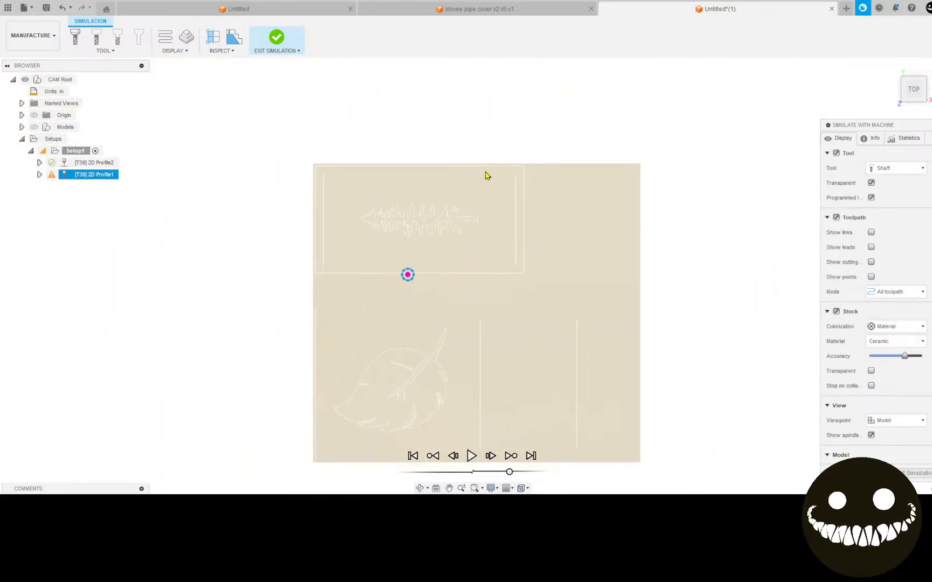
click(277, 38)
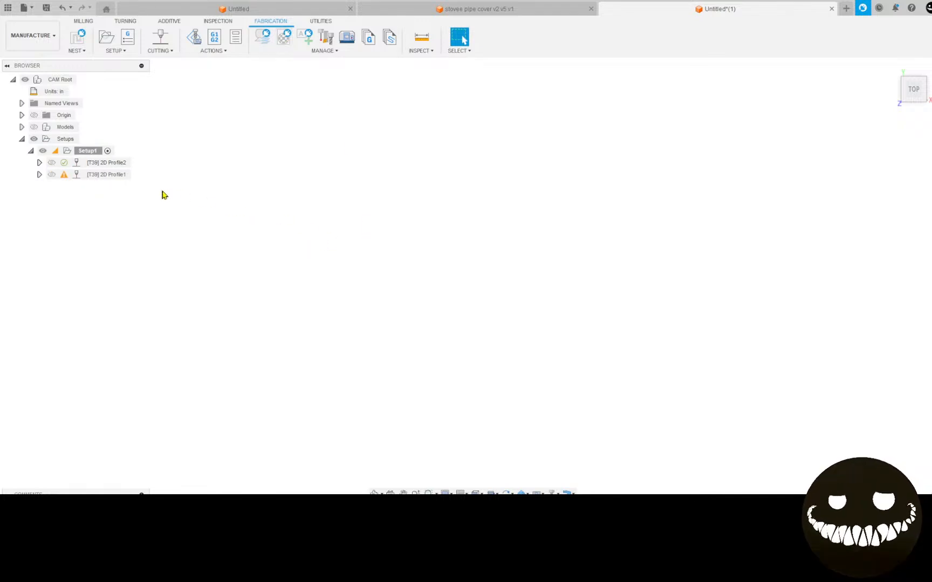
click(64, 174)
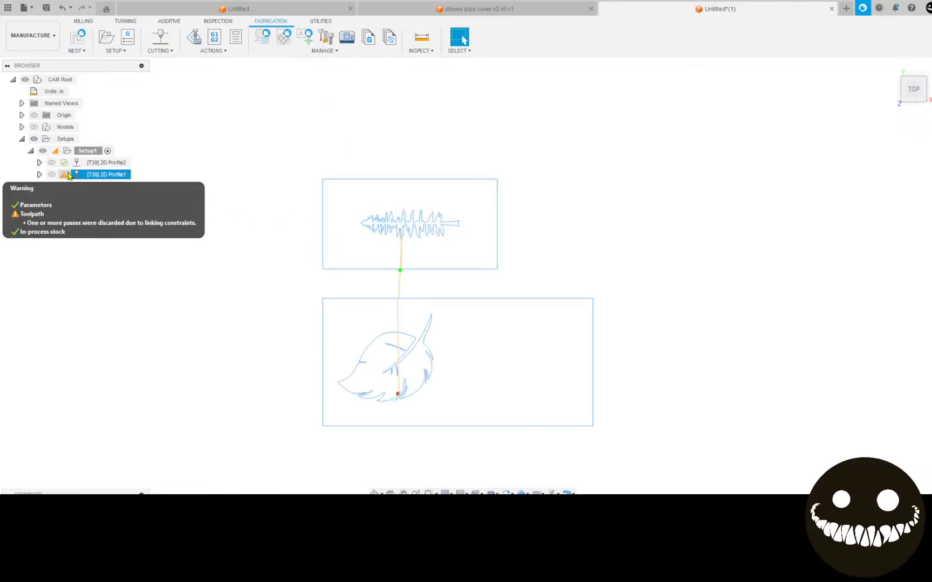
click(66, 175)
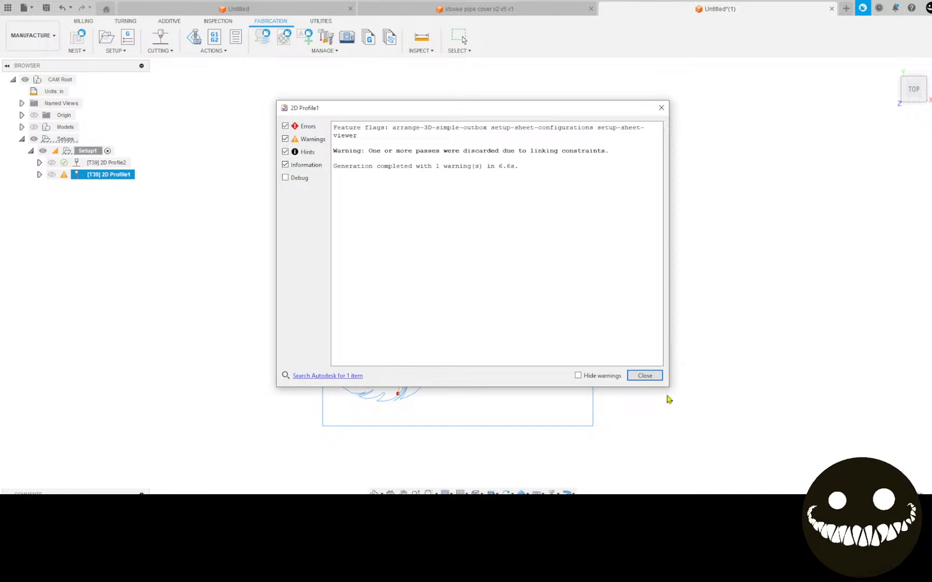
click(642, 376)
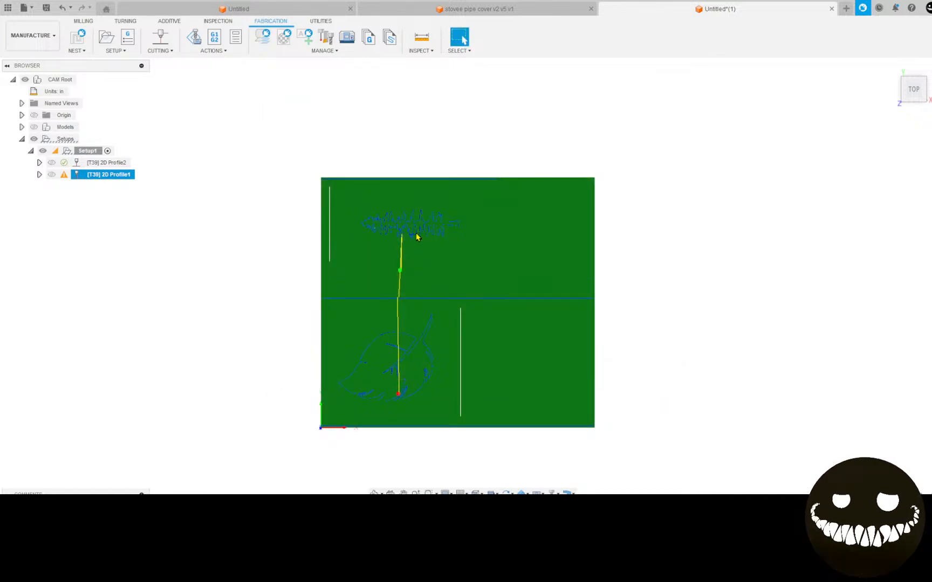
Show the models together with both 2D profile toolpaths
scroll(281, 315, down, 2)
click(51, 43)
scroll(476, 250, up, 2)
middle_drag(470, 270, 524, 177)
scroll(524, 177, up, 1)
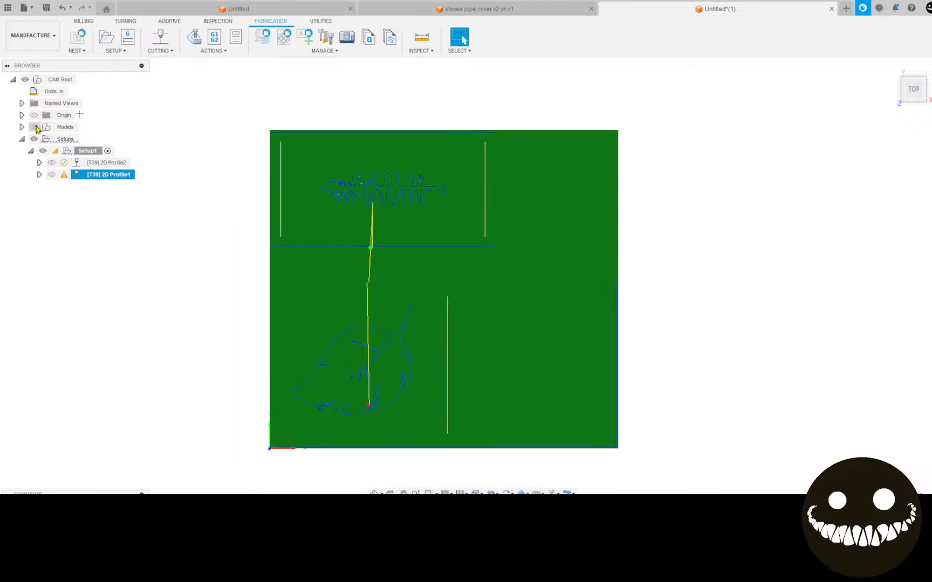
click(34, 127)
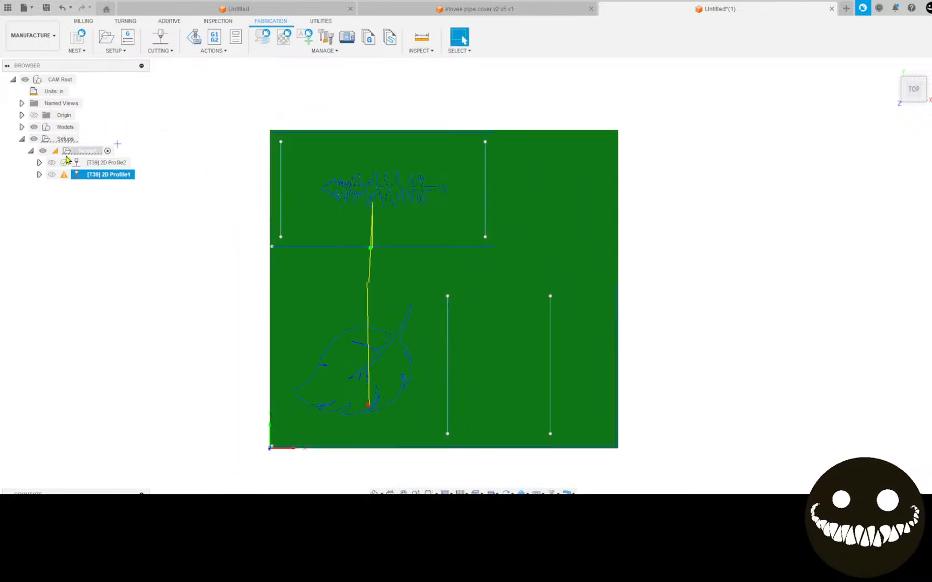
click(52, 163)
click(52, 175)
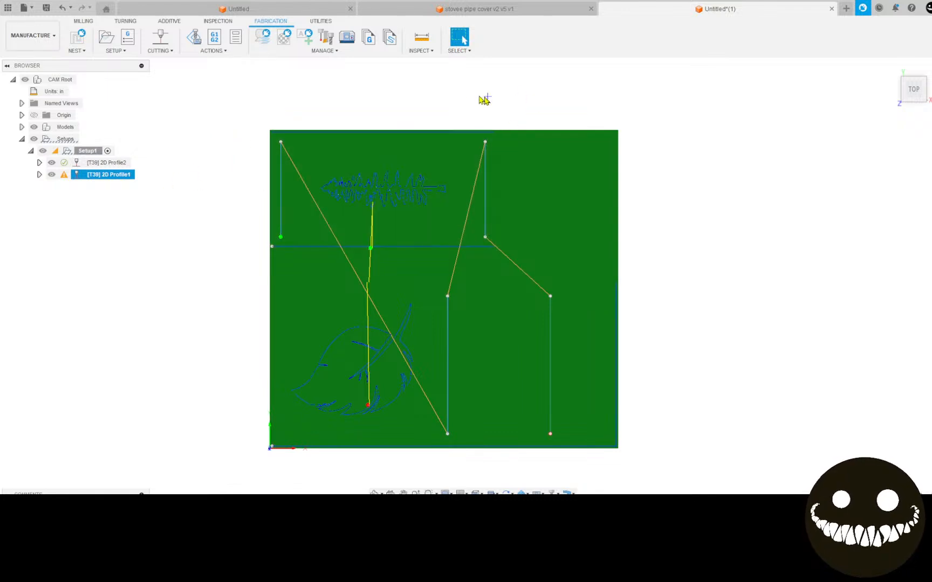
Switch to the stovee pipe cover design, set the height of the leaf part's middle flange to 6 in, and save the design
click(451, 10)
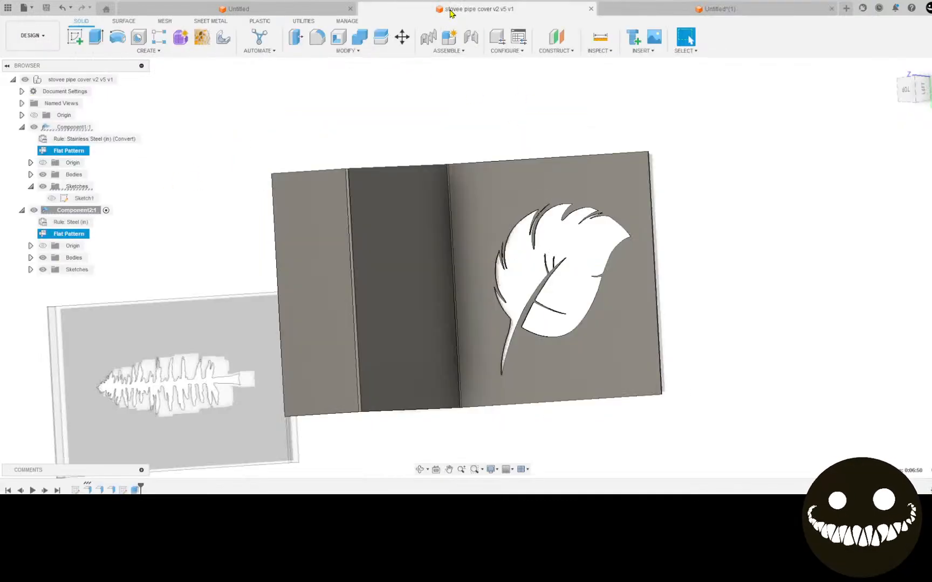
shift+middle_drag(427, 305, 398, 269)
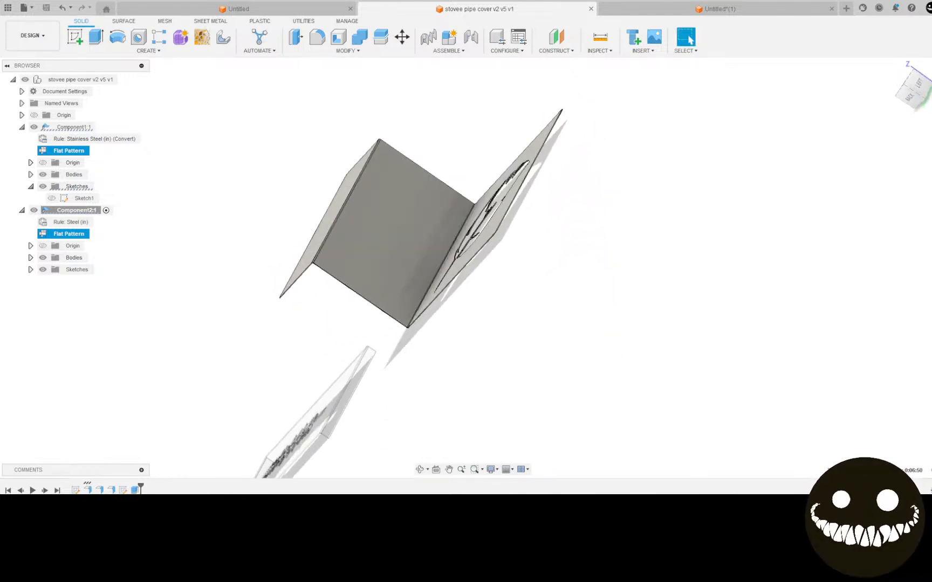
click(326, 227)
click(430, 226)
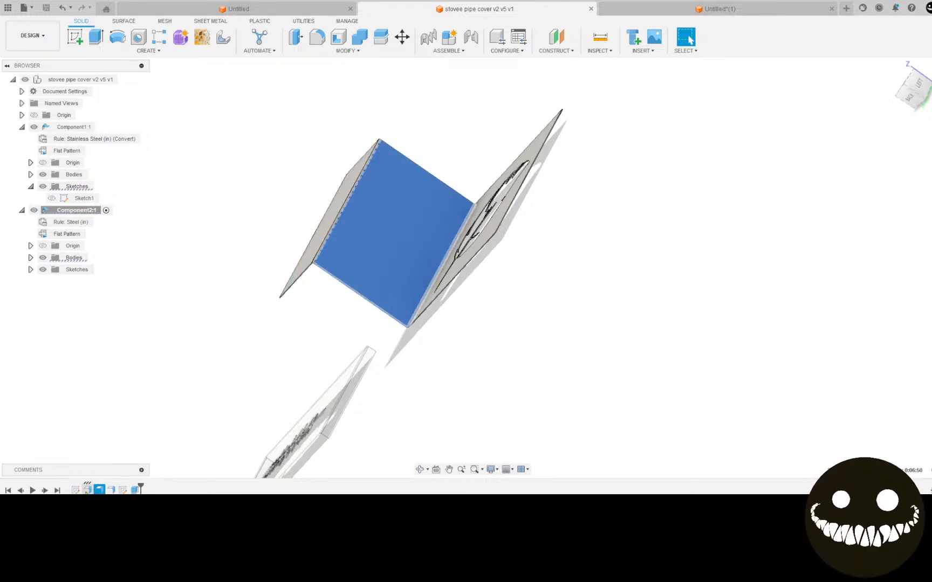
right_click(99, 489)
click(120, 389)
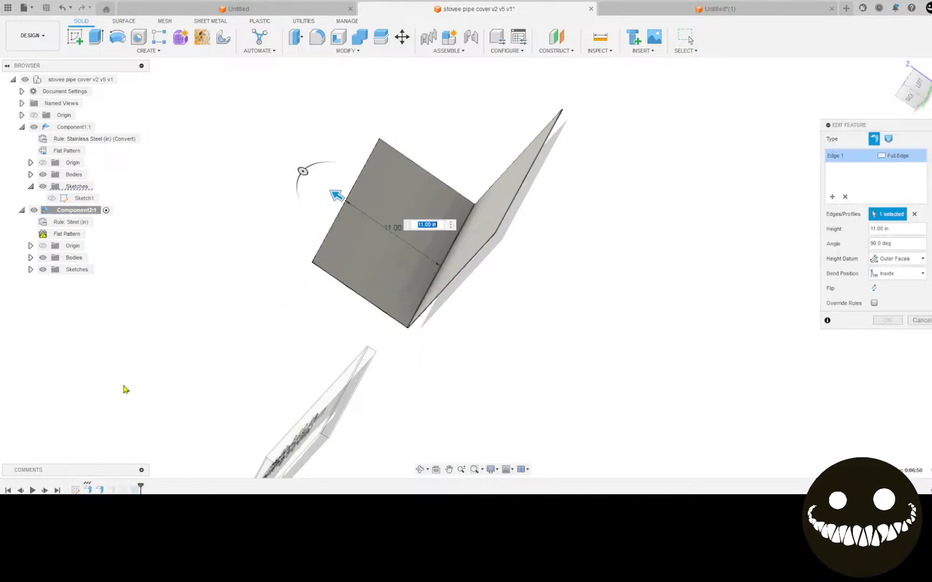
drag(383, 233, 401, 245)
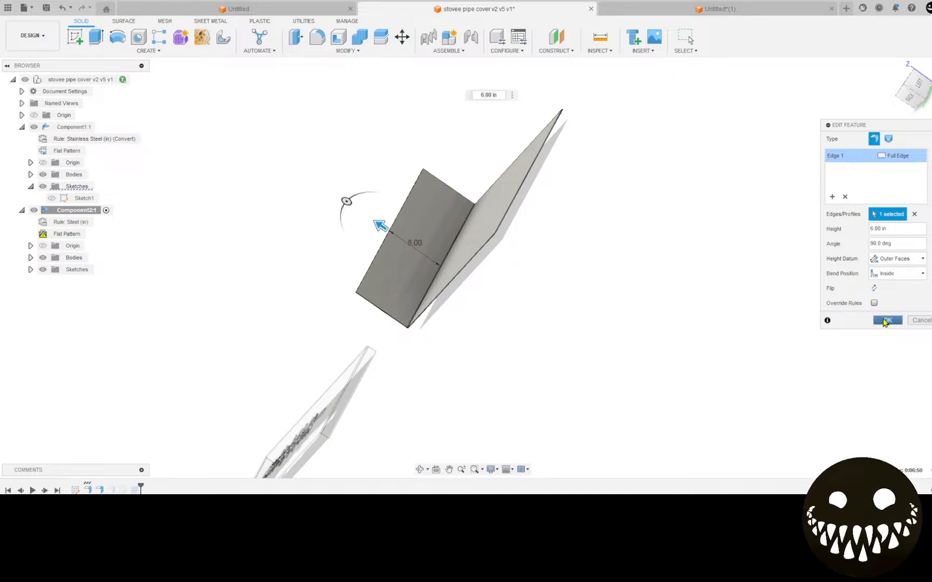
click(876, 319)
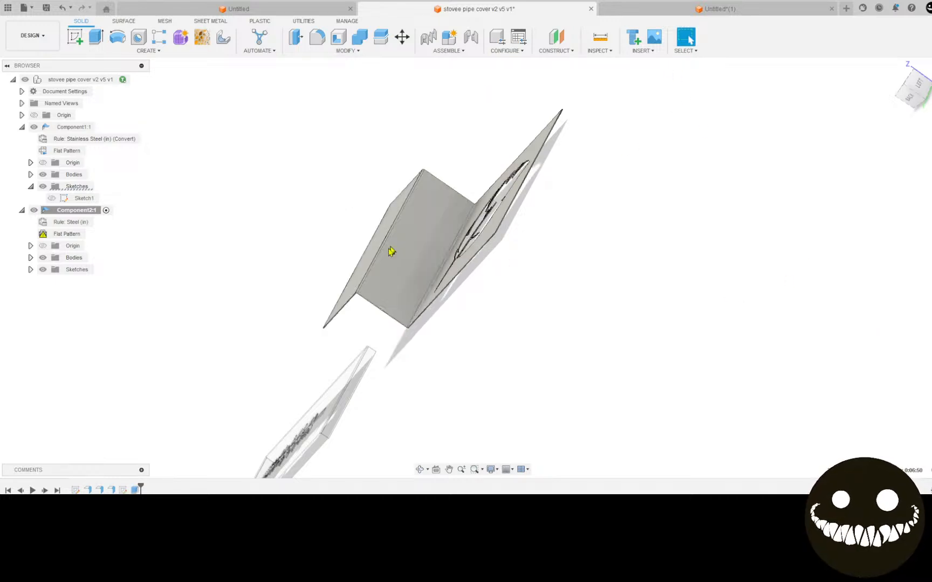
click(46, 7)
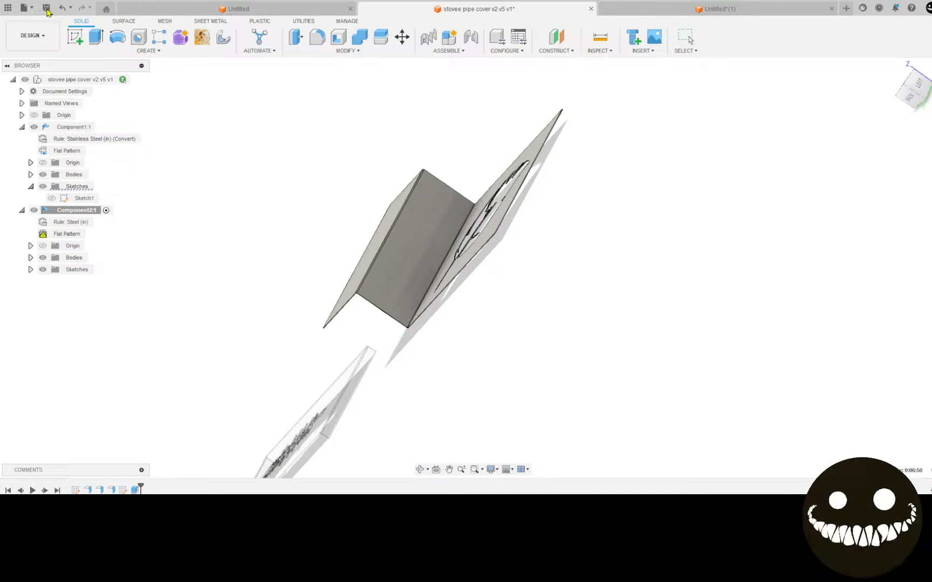
click(464, 275)
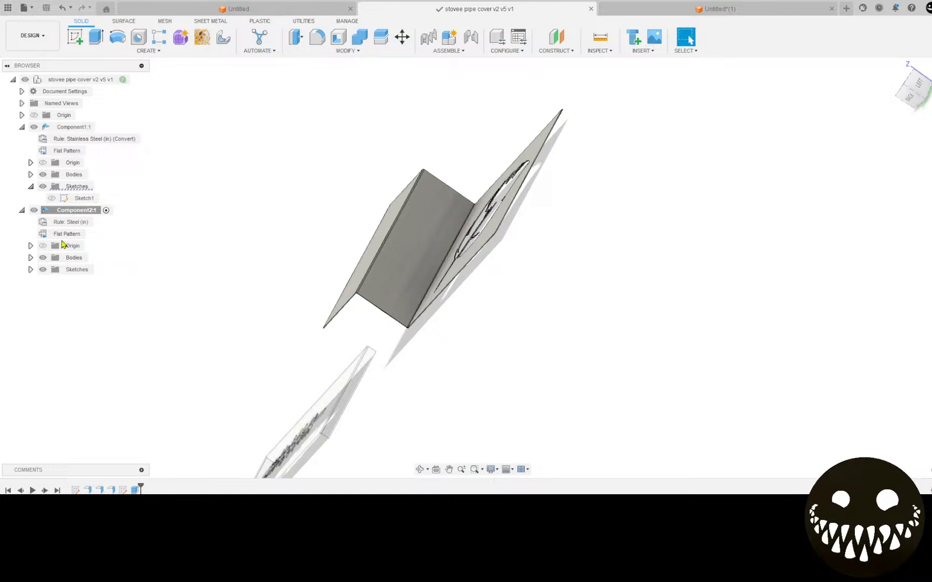
Return to the Untitled(1) manufacturing document and update its out-of-date stovee pipe cover reference
click(658, 11)
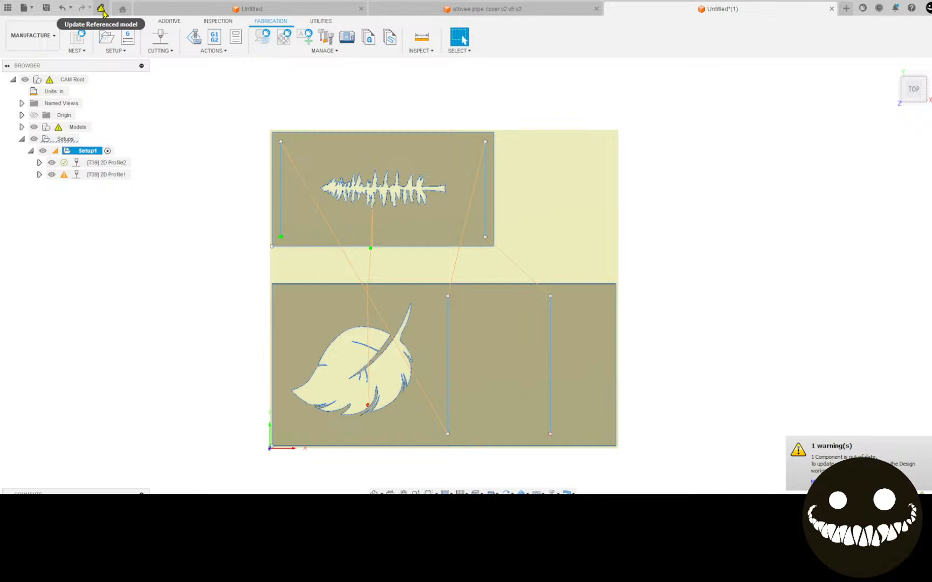
click(102, 9)
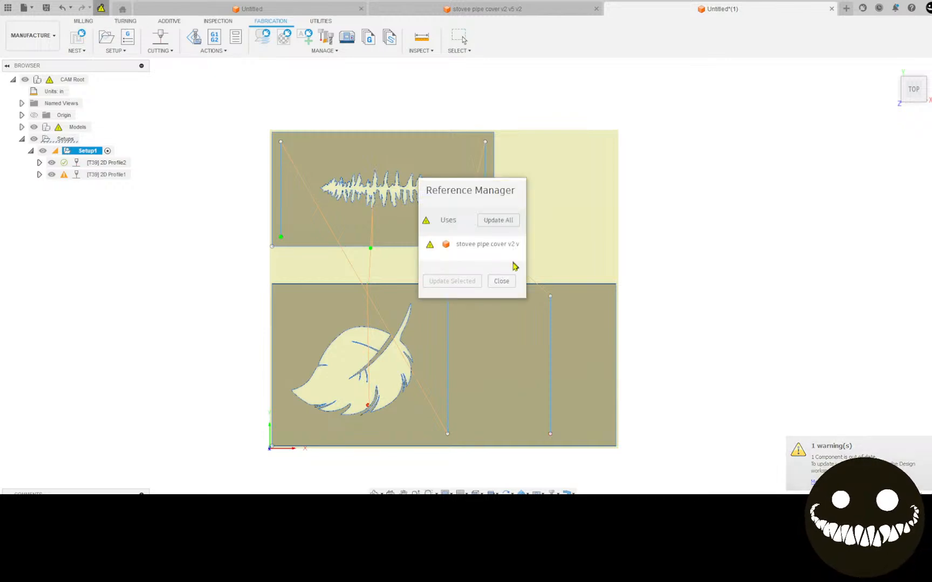
click(478, 246)
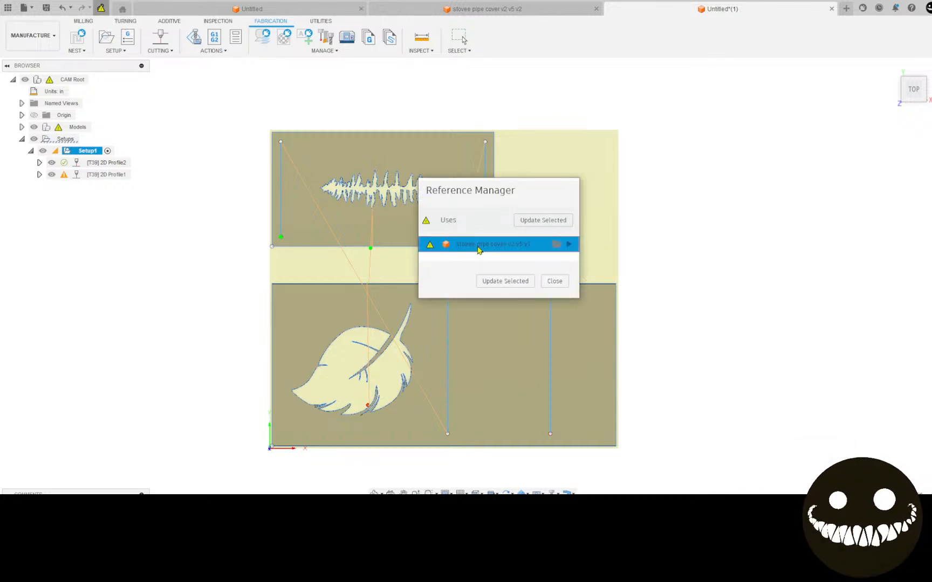
click(499, 287)
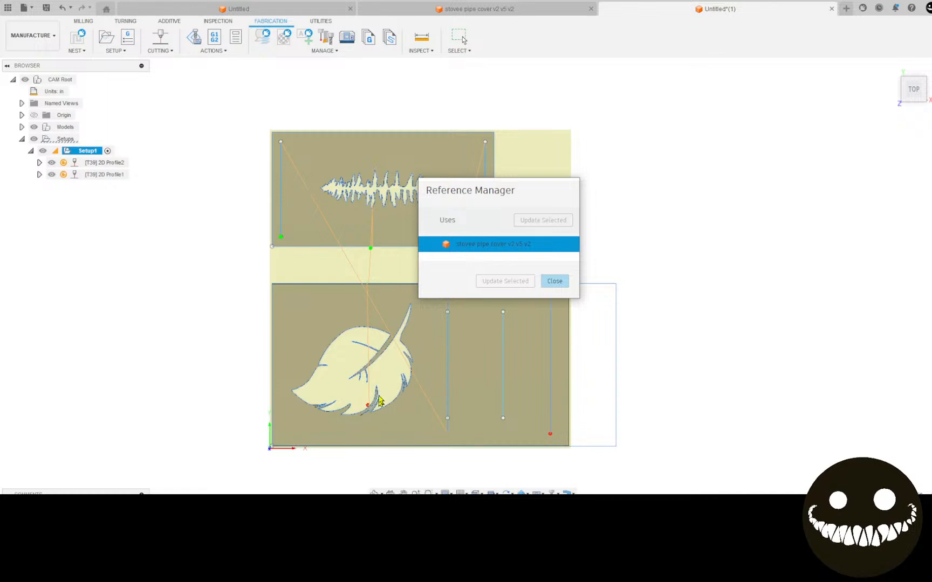
click(582, 145)
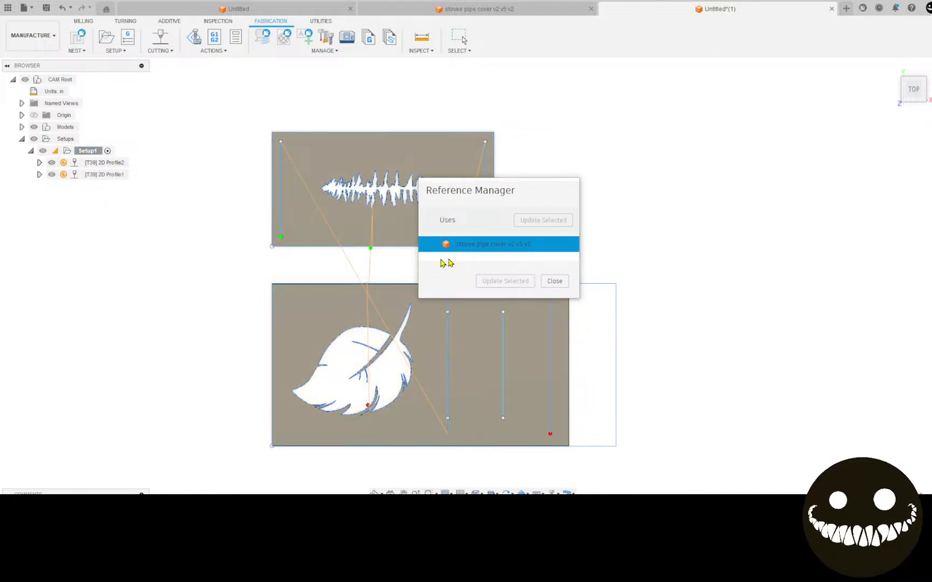
click(561, 284)
Regenerate Setup1's toolpaths for the updated parts and refresh the display of both profiles in the top view
shift+middle_drag(351, 281, 432, 318)
scroll(418, 277, down, 5)
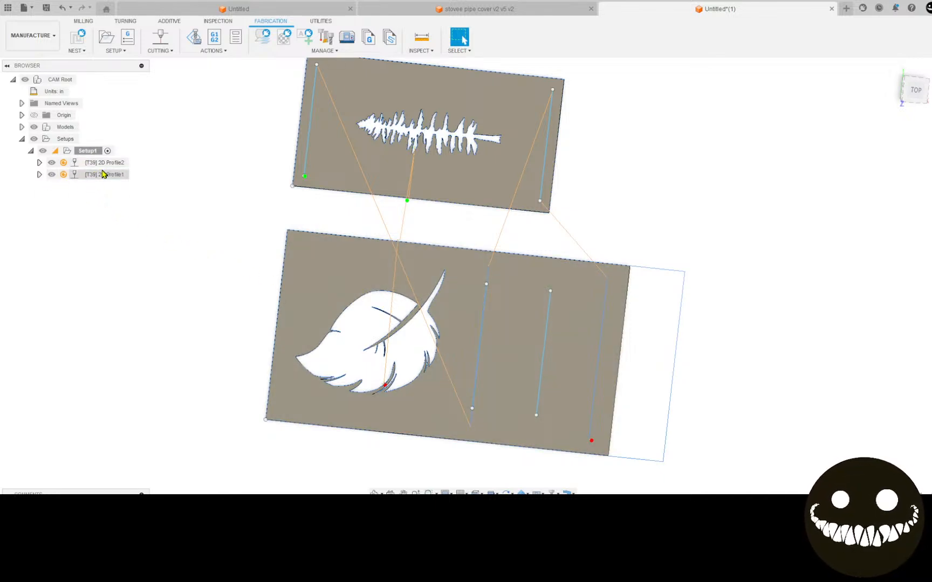
click(215, 51)
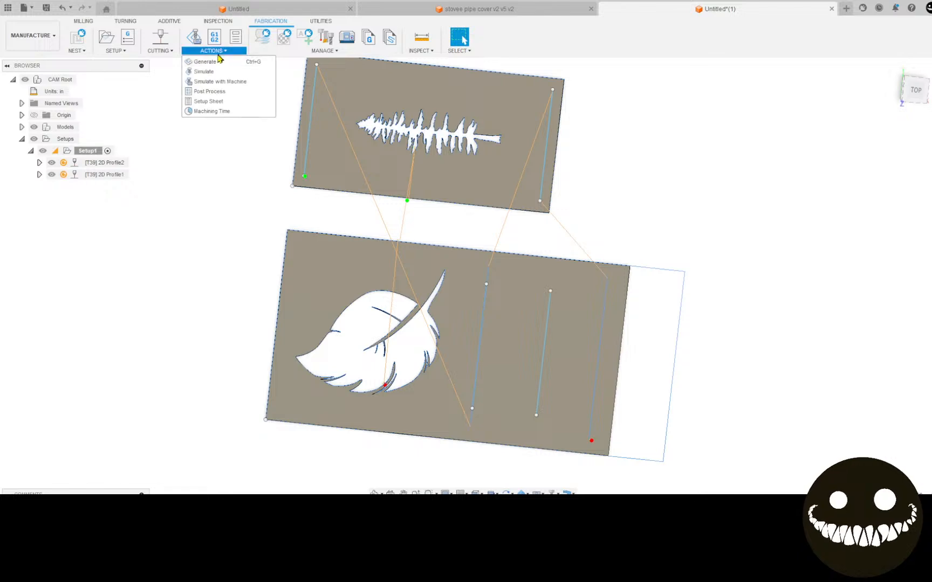
click(213, 64)
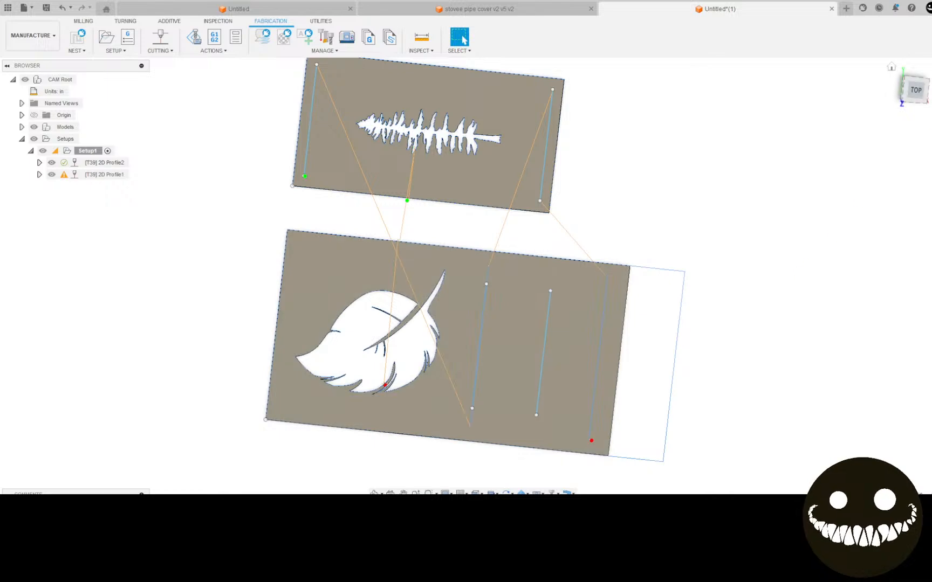
click(927, 91)
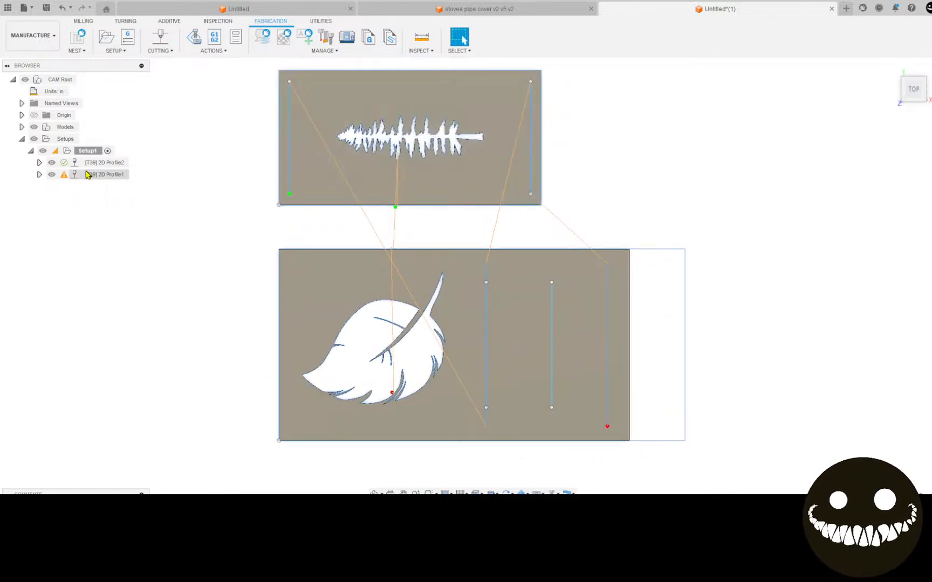
click(52, 175)
click(52, 163)
click(52, 164)
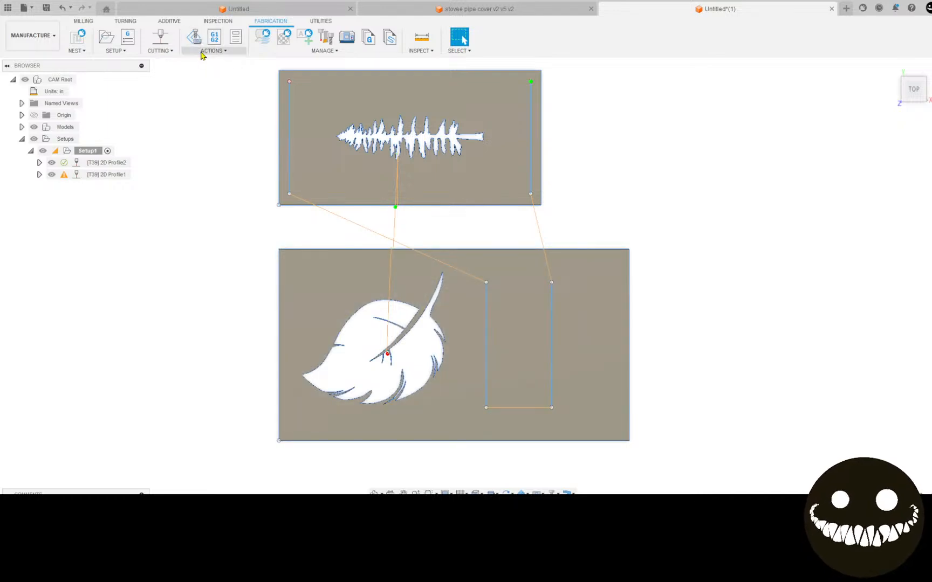
click(212, 51)
click(223, 62)
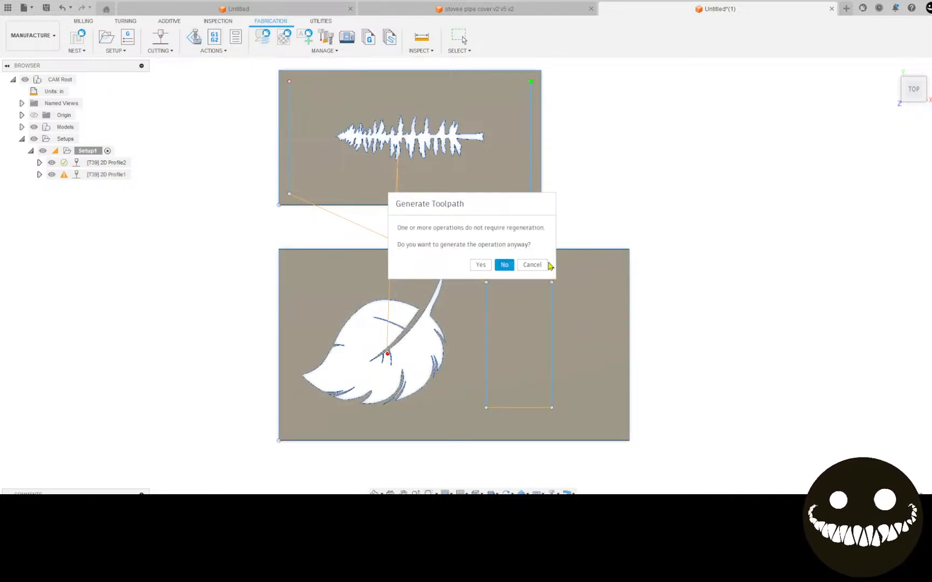
click(524, 265)
Simulate the regenerated toolpaths with the machine and examine the bend line marks and outline cuts
click(194, 37)
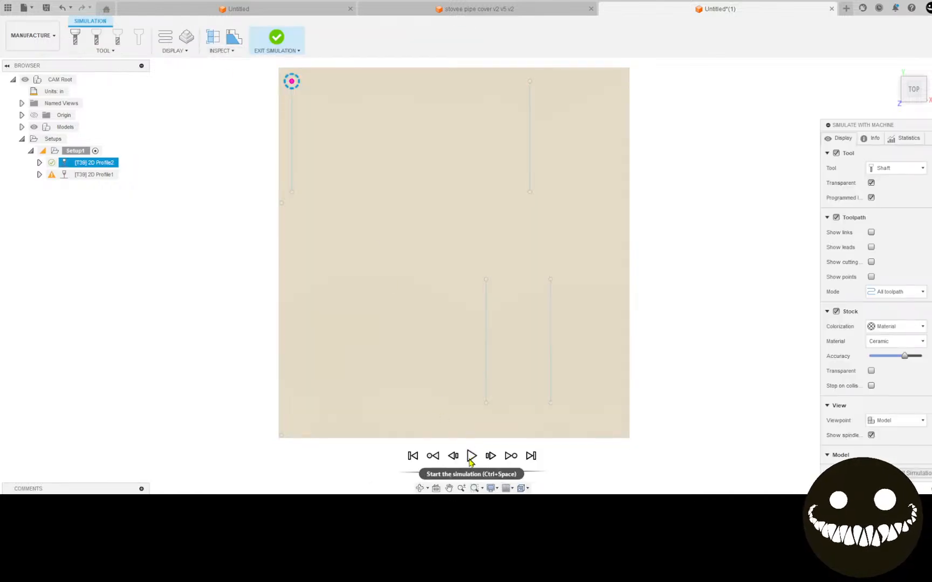
click(471, 457)
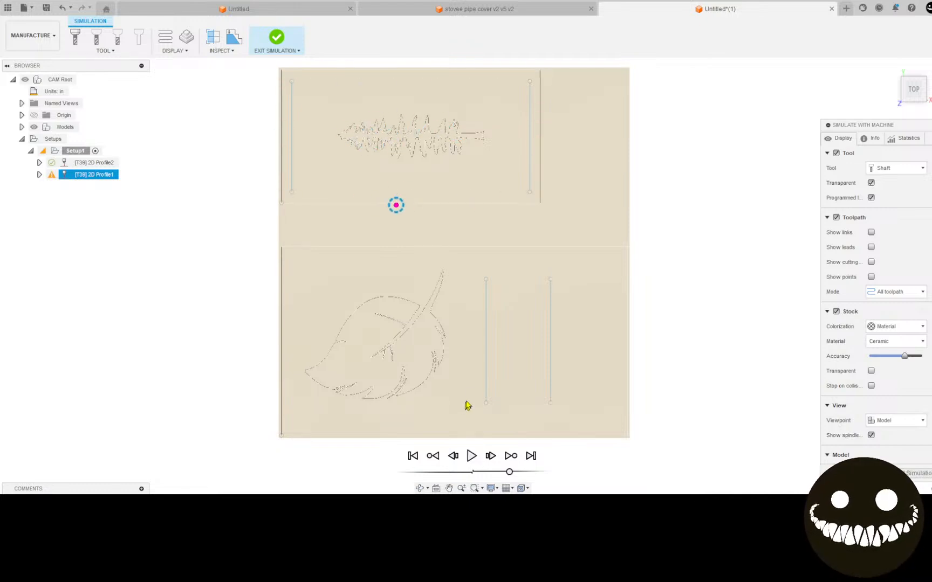
click(472, 455)
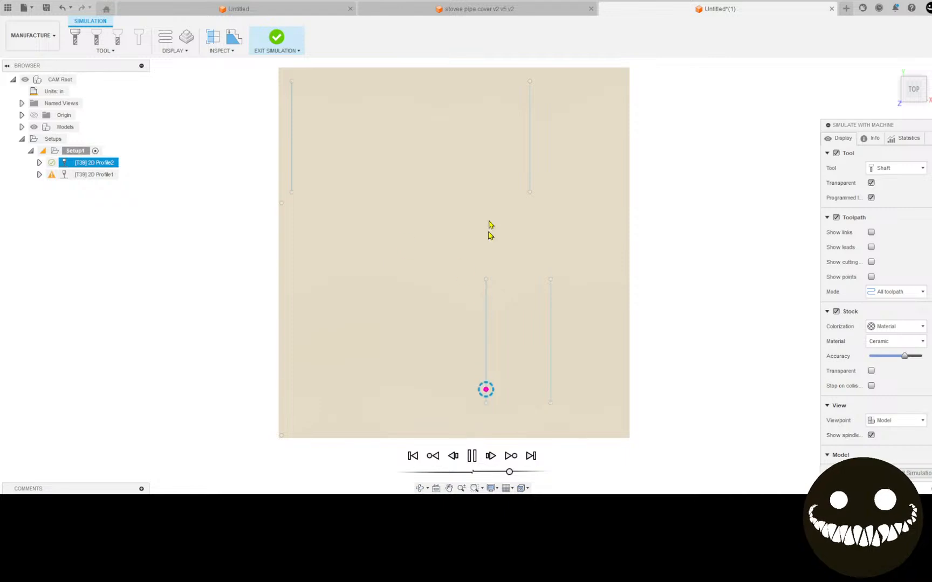
Switch to the stovee pipe cover design and set the rectangle's height in Component1's Sketch1 to 6 in
click(489, 9)
shift+middle_drag(350, 309, 338, 337)
middle_drag(158, 414, 465, 309)
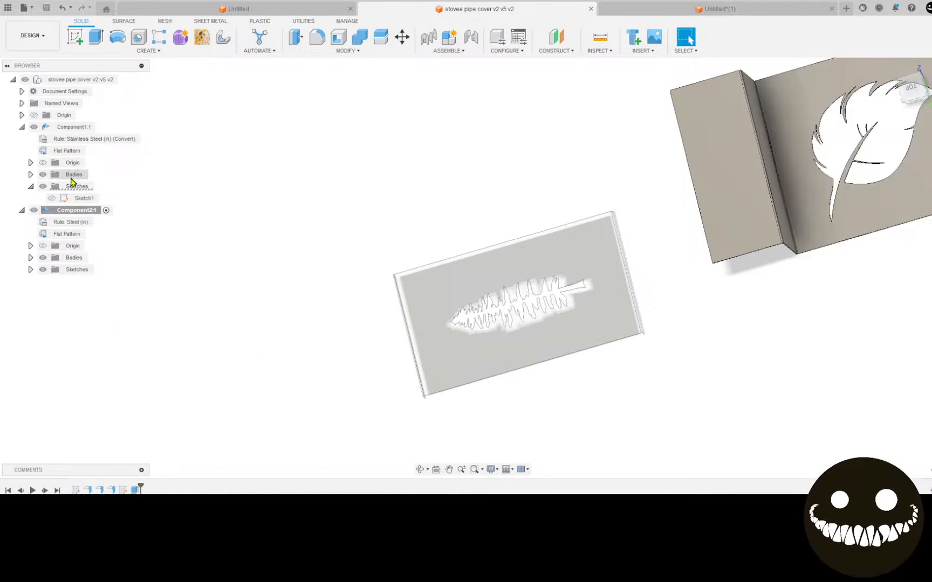
click(31, 186)
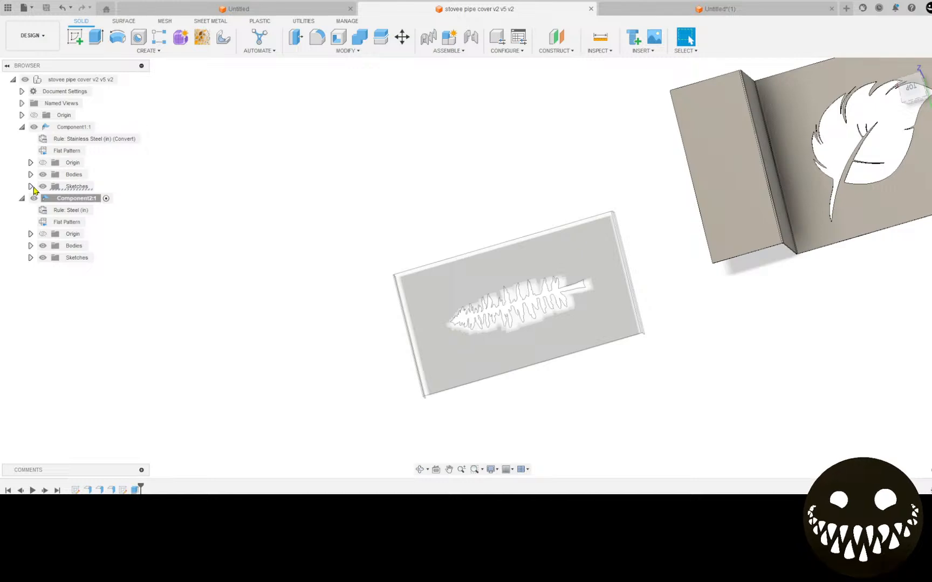
click(31, 187)
right_click(82, 199)
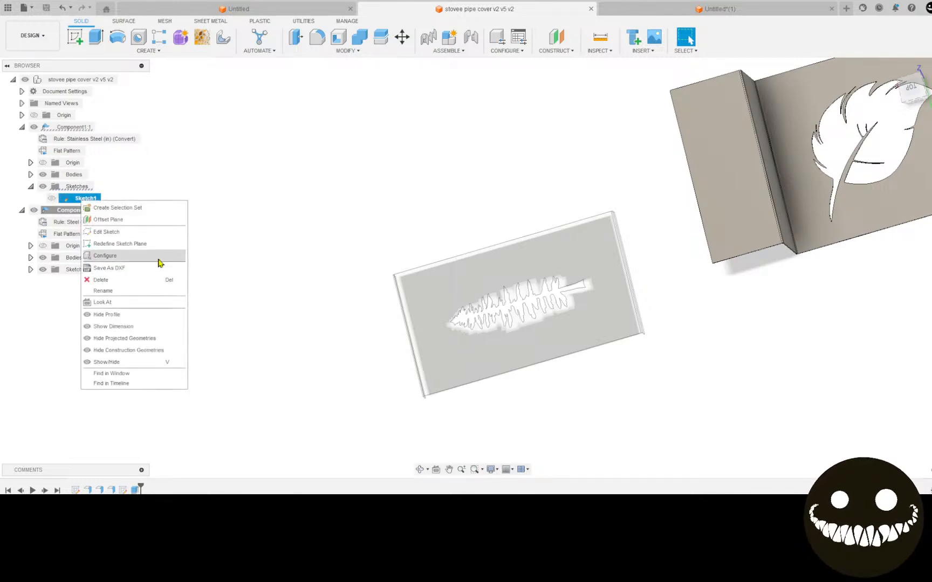
click(146, 232)
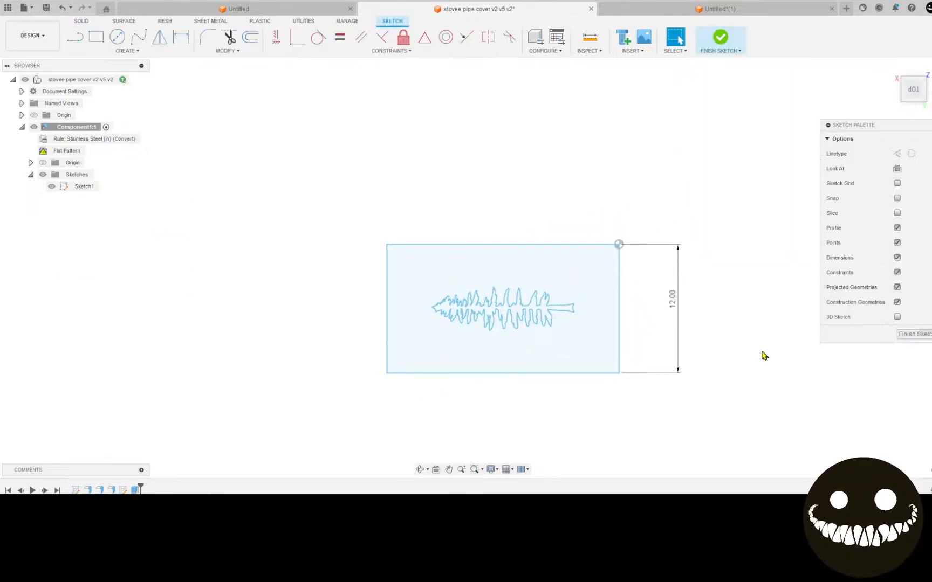
double_click(672, 298)
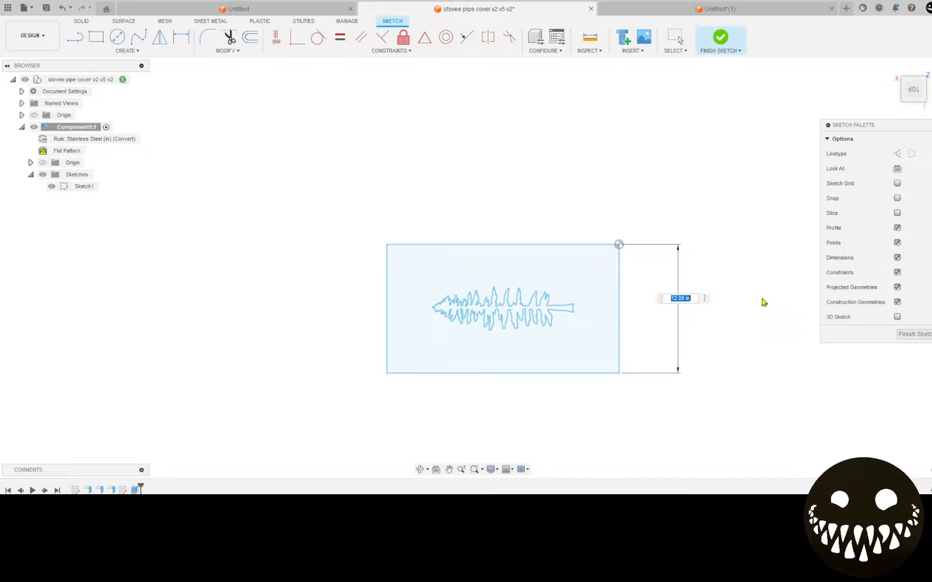
text(6)
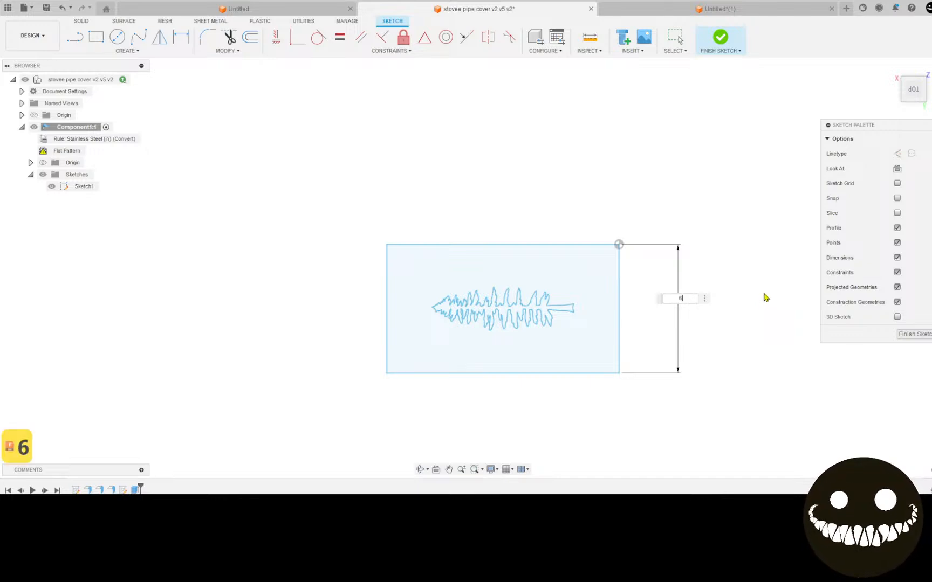
key(Return)
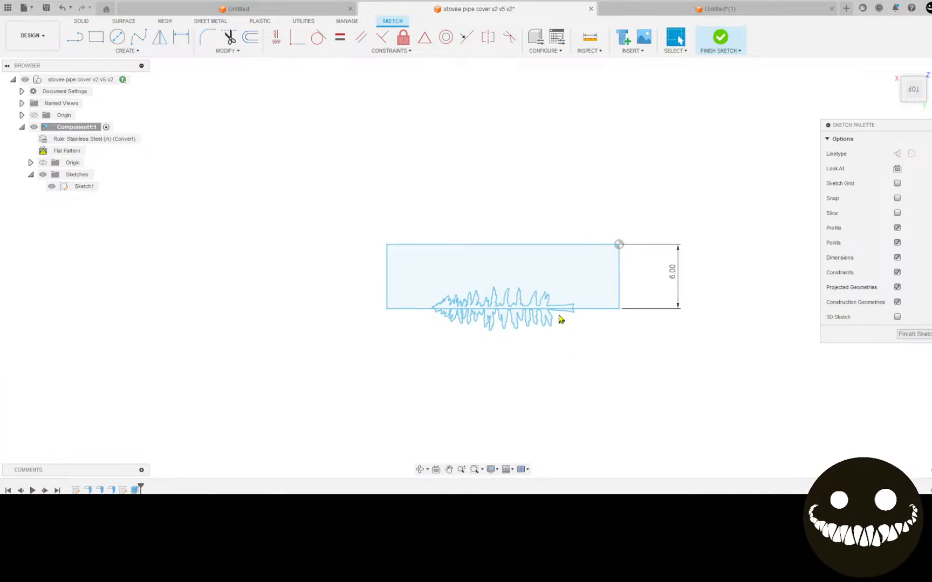
Move the entire tree outline -3 in along Y into the shortened rectangle and finish the sketch
scroll(563, 316, up, 3)
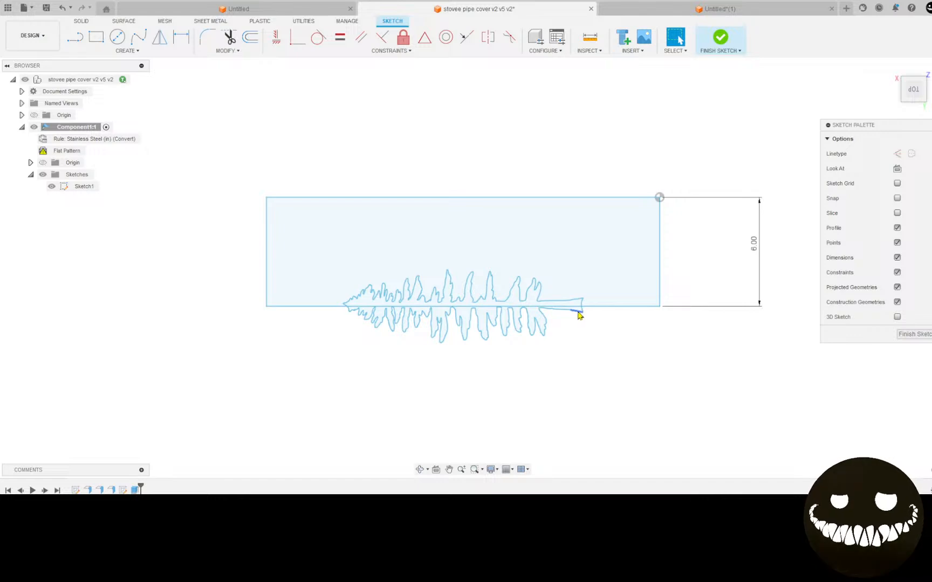
click(579, 313)
key(m)
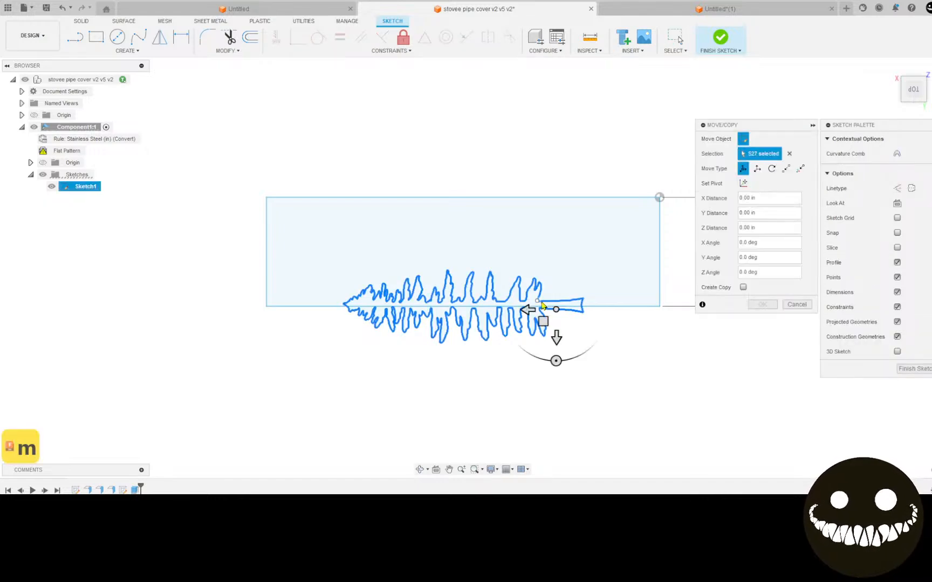
mouse_move(558, 335)
mouse_down()
mouse_move(561, 275)
mouse_move(559, 289)
mouse_up()
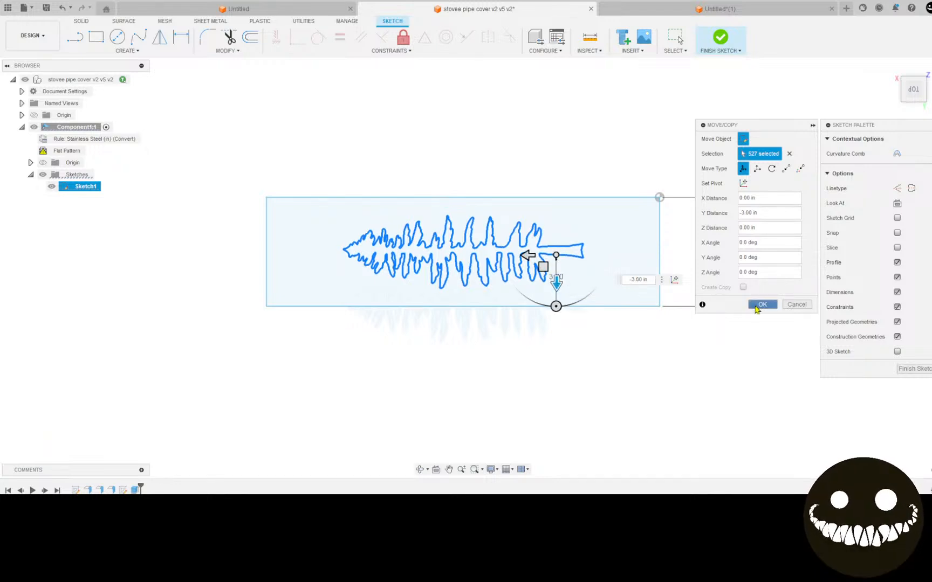
click(761, 305)
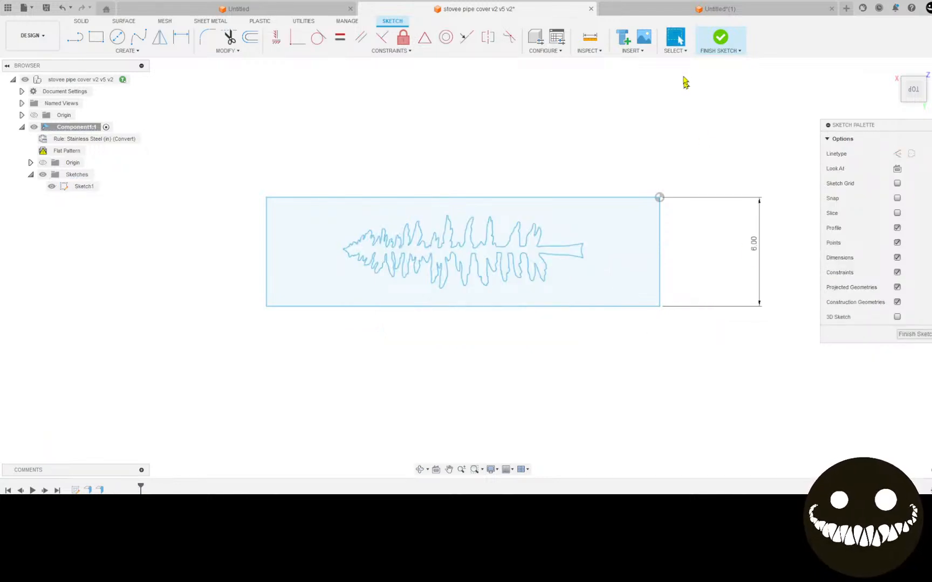
click(721, 40)
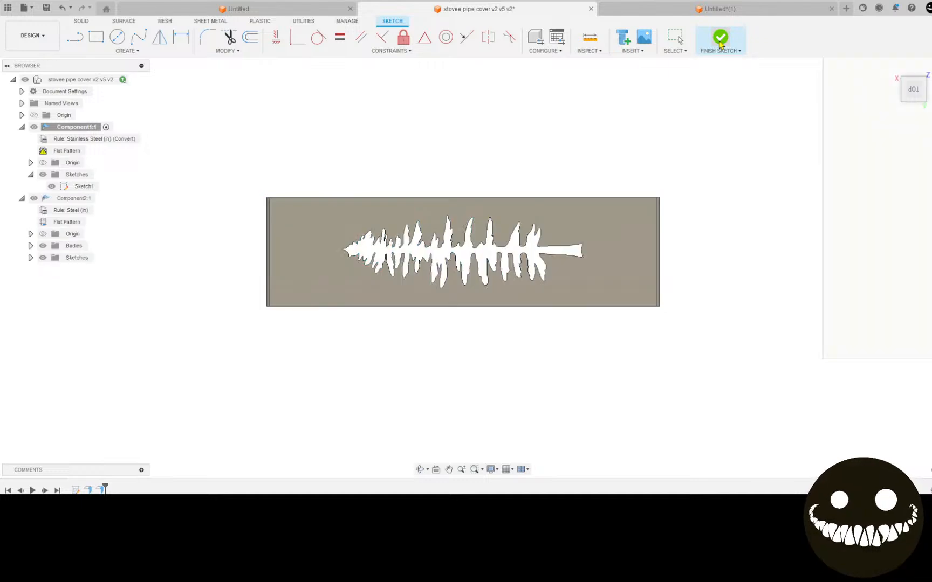
Save the stovee pipe cover design with the default version description
mouse_move(618, 252)
shift+middle_down()
mouse_move(547, 231)
mouse_move(525, 202)
mouse_move(226, 173)
shift+middle_up()
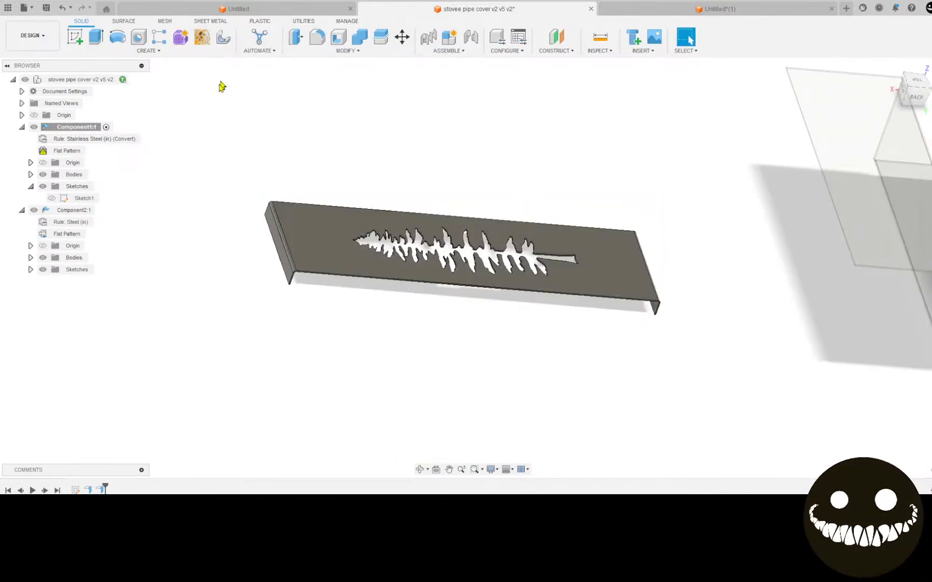
click(45, 8)
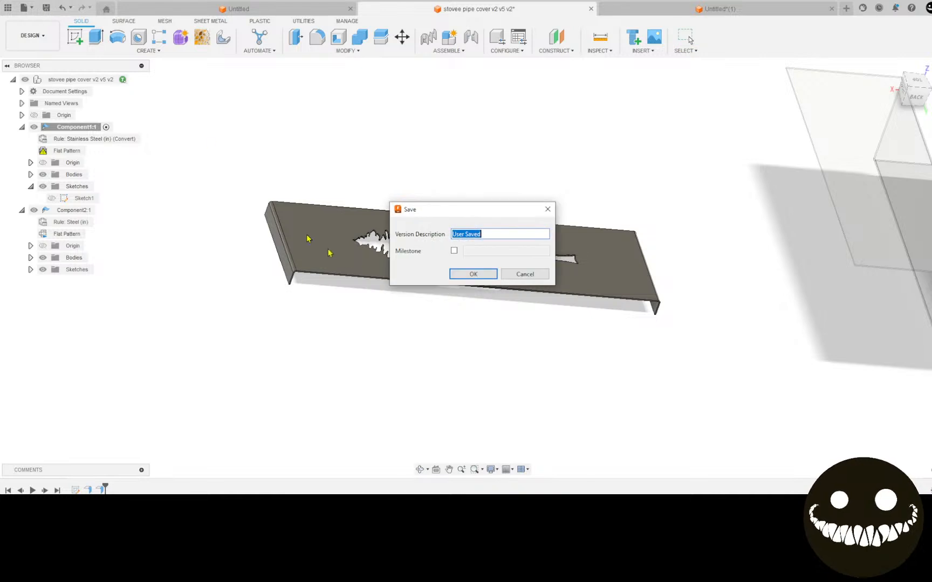
click(473, 274)
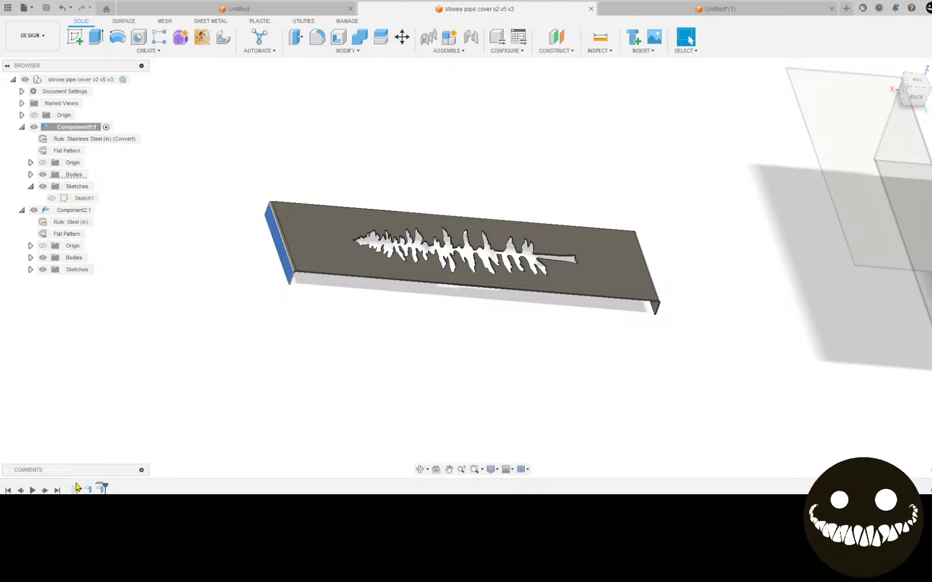
Set the height of the tree part's two end flanges to 5 in and save the design
right_click(100, 489)
click(125, 406)
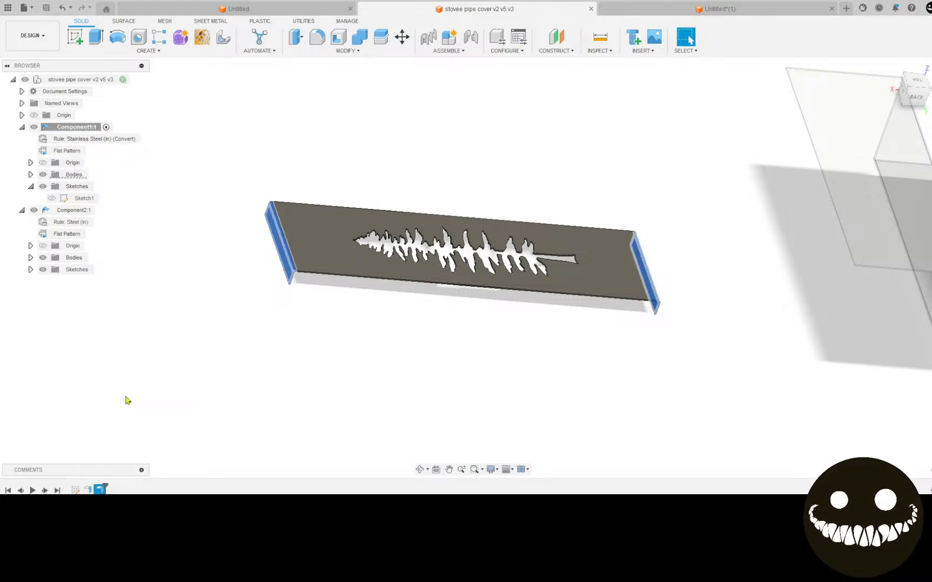
drag(274, 257, 229, 326)
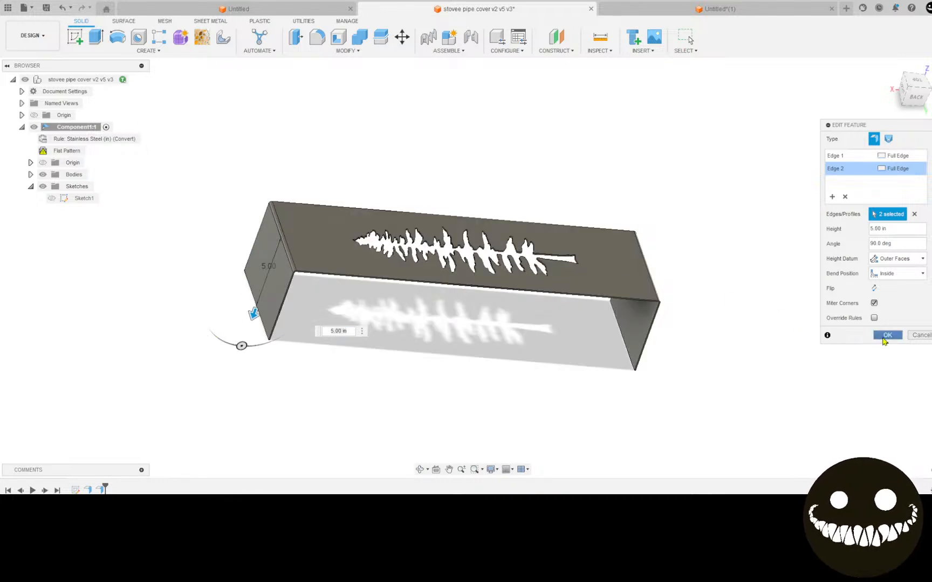
click(885, 335)
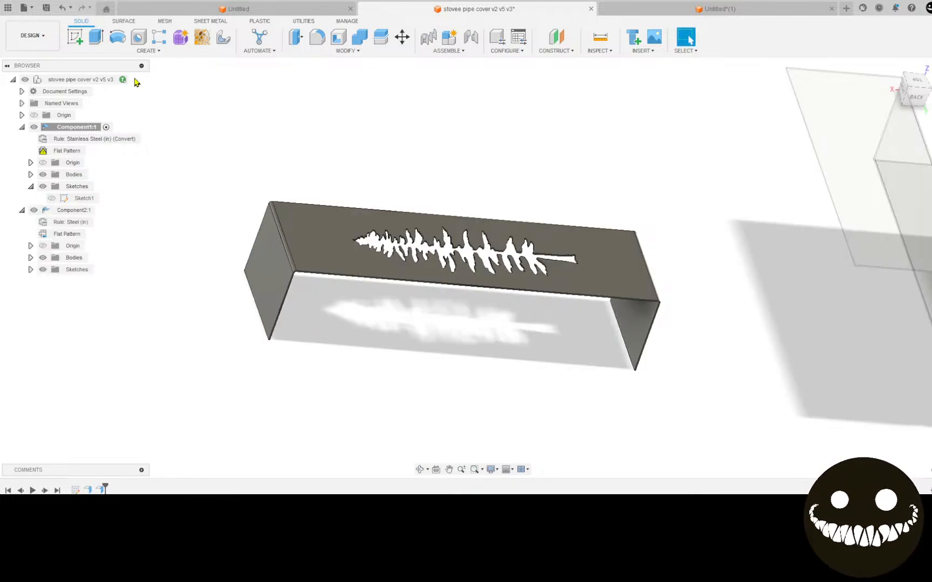
click(46, 8)
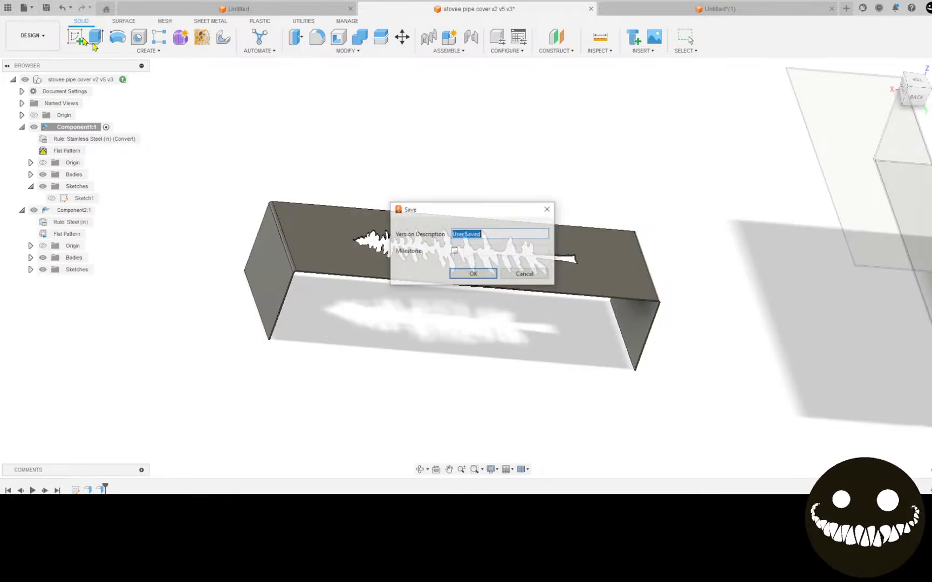
click(472, 273)
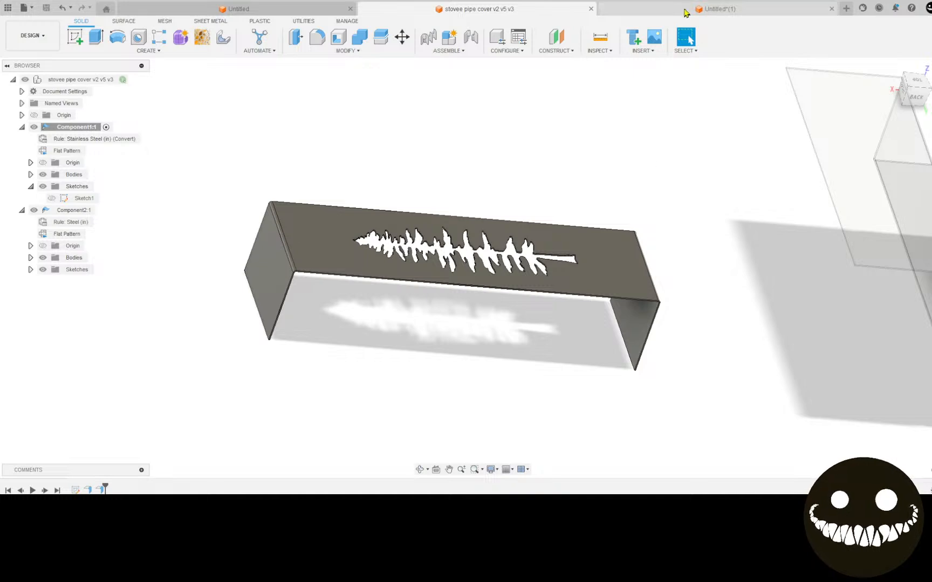
Return to the Untitled(1) manufacturing document and update its out-of-date reference to the stovee pipe cover design
click(681, 12)
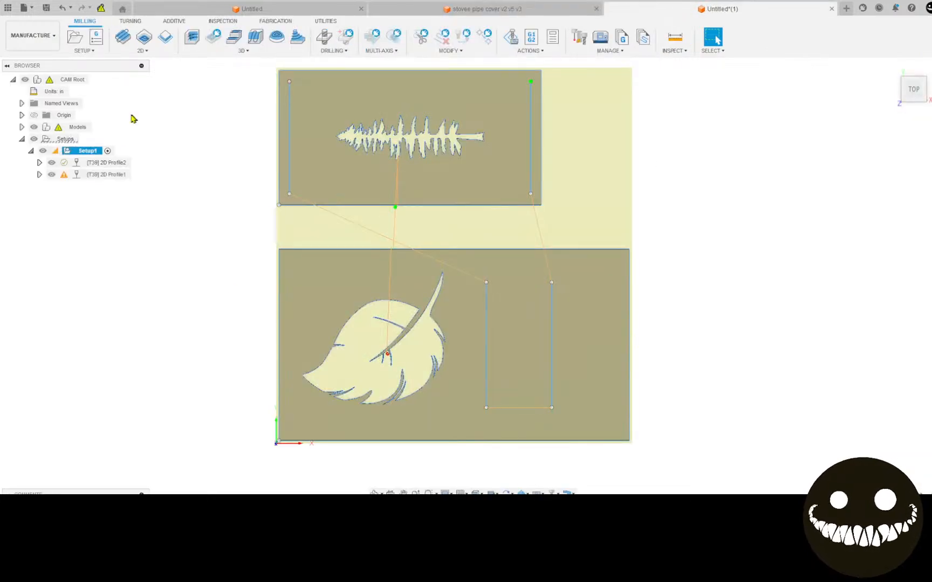
click(101, 7)
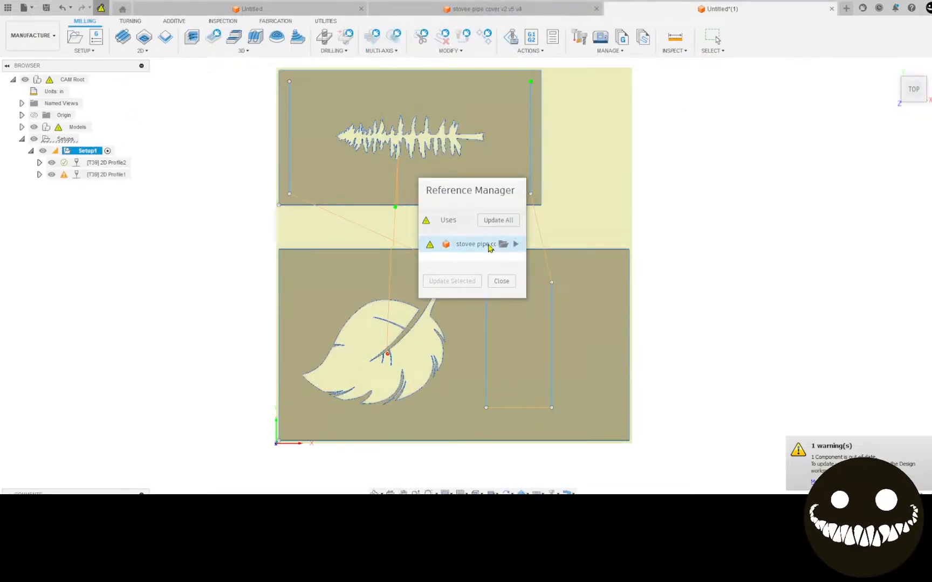
click(489, 248)
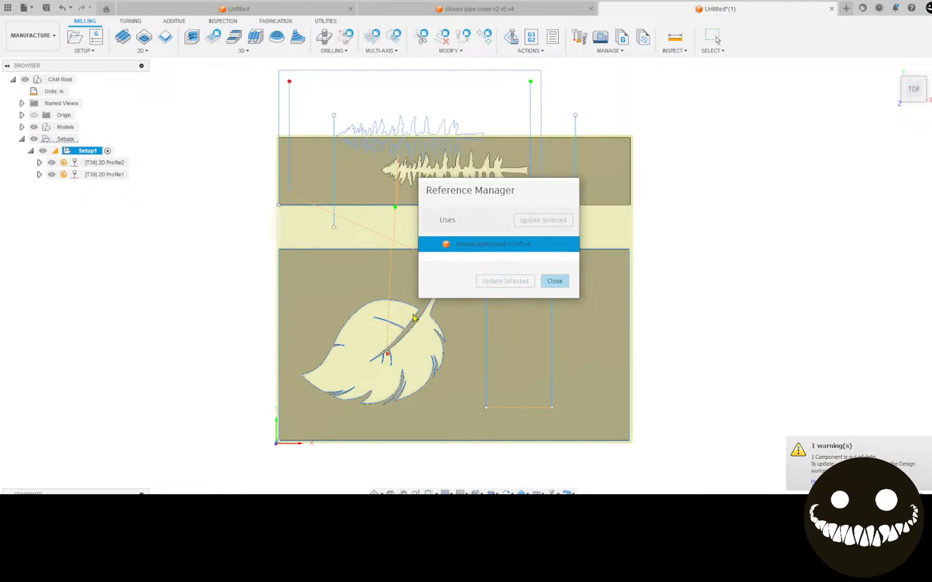
click(556, 281)
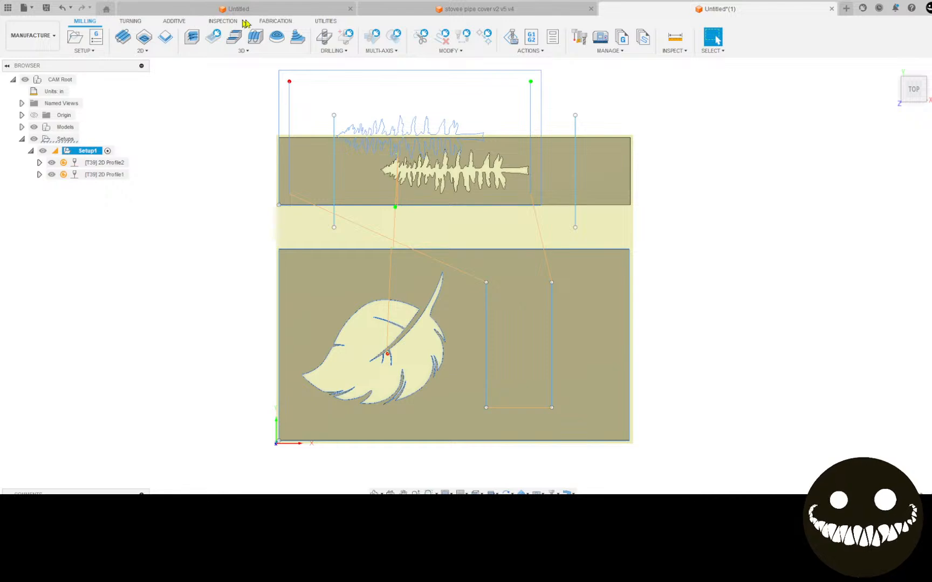
Regenerate Setup1's toolpaths for the resized tree part
click(273, 21)
click(216, 50)
click(216, 63)
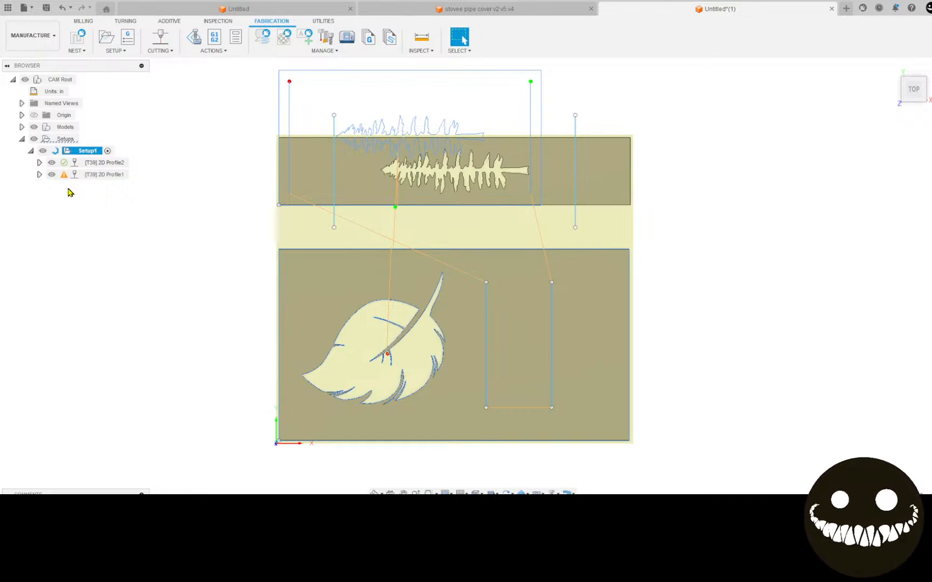
Toggle the display of 2D Profile1 and 2D Profile2 to refresh them and compare their toolpaths with the flat parts
click(52, 174)
click(52, 175)
click(51, 163)
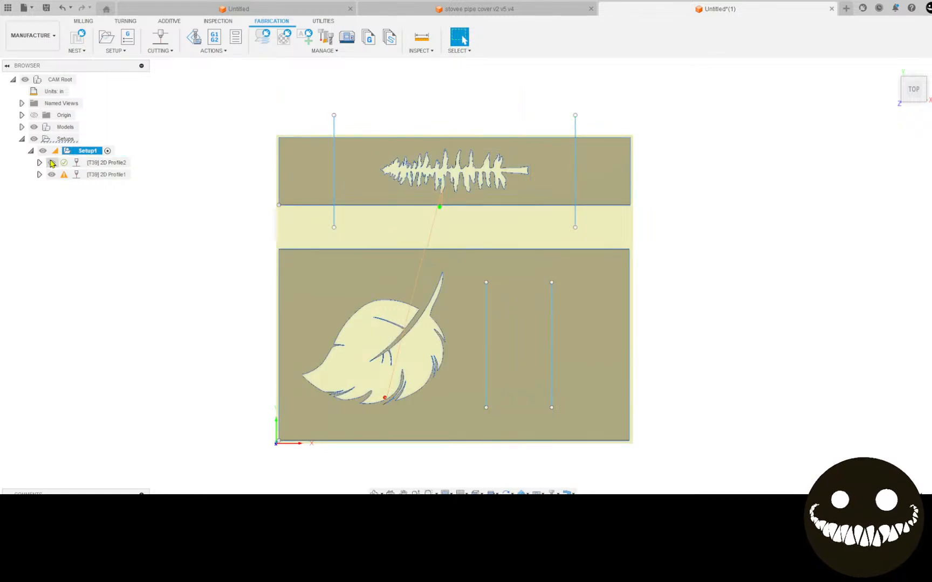
click(52, 175)
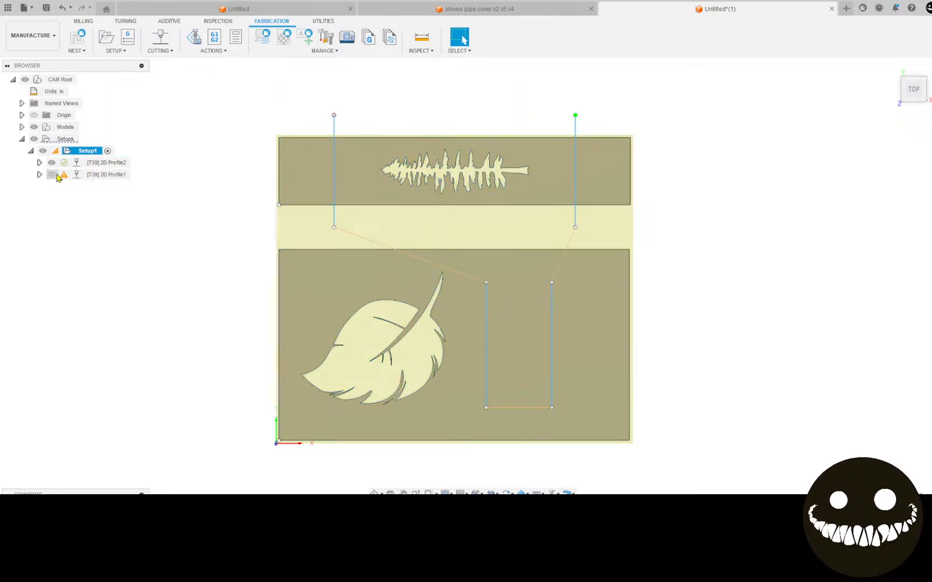
click(52, 175)
click(52, 174)
click(52, 174)
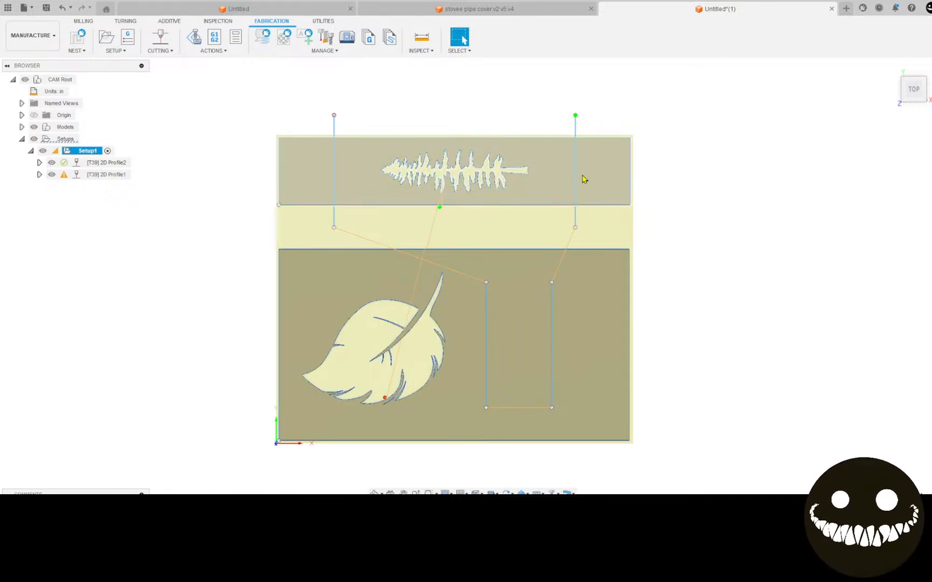
Return to the stovee pipe cover design, look through the component sketches, and activate Component1's flat pattern
click(507, 9)
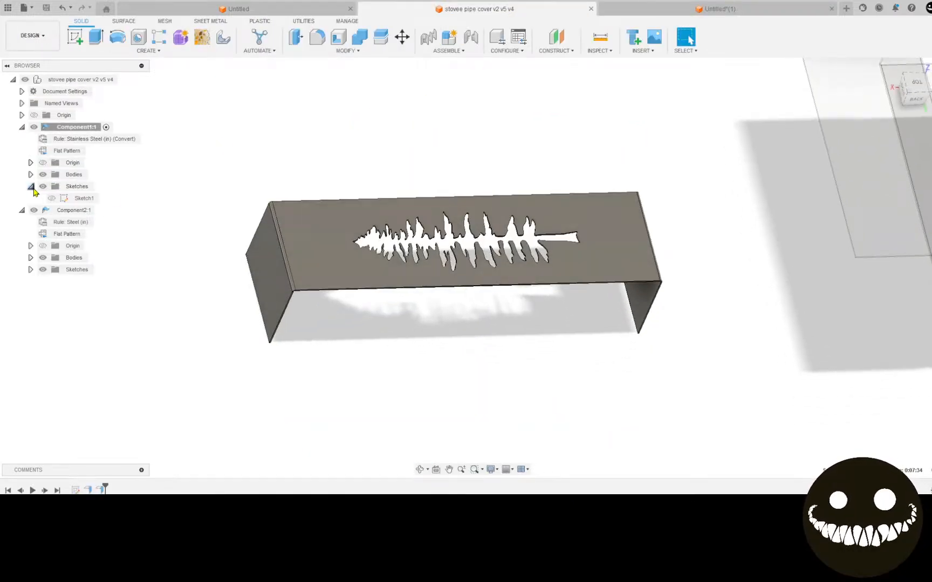
click(31, 186)
click(31, 187)
click(22, 211)
click(22, 210)
click(31, 269)
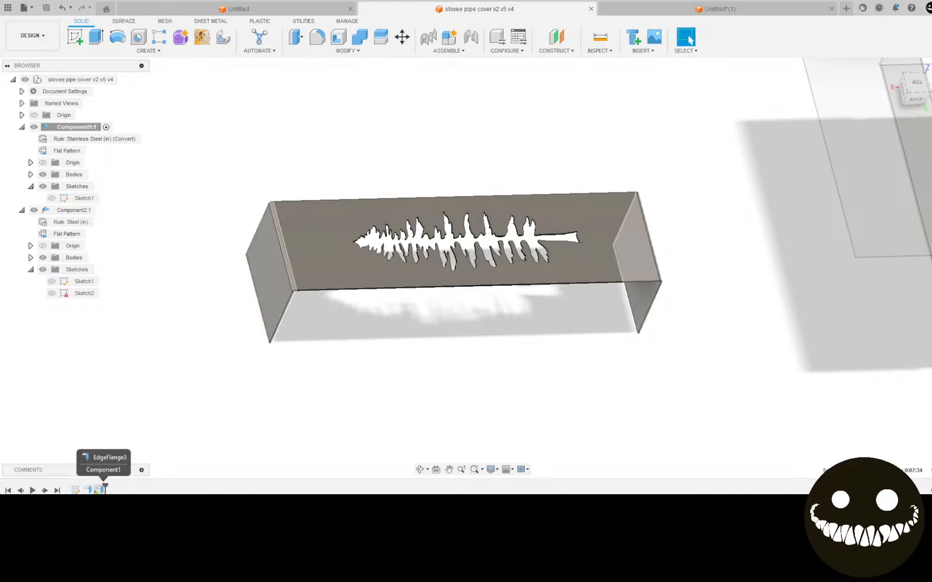
click(71, 151)
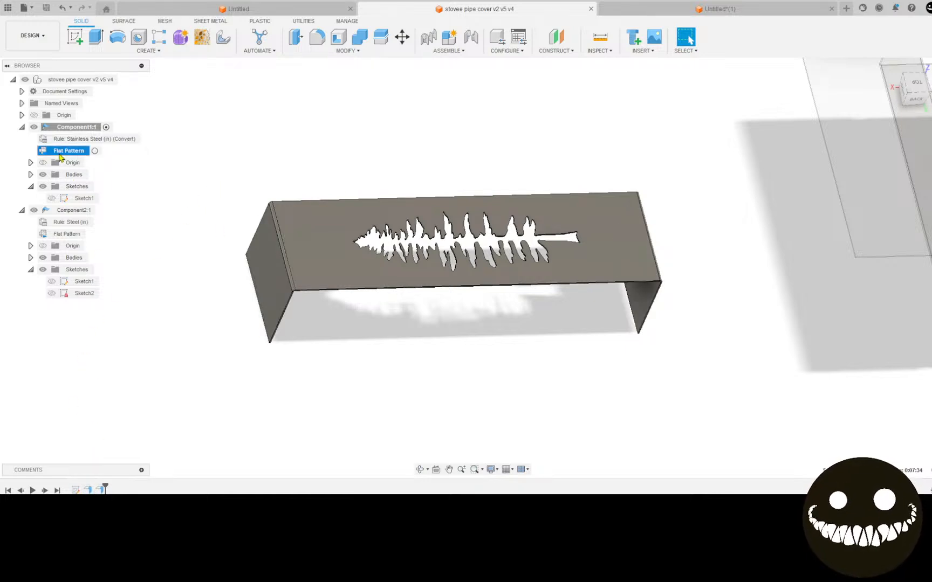
click(95, 151)
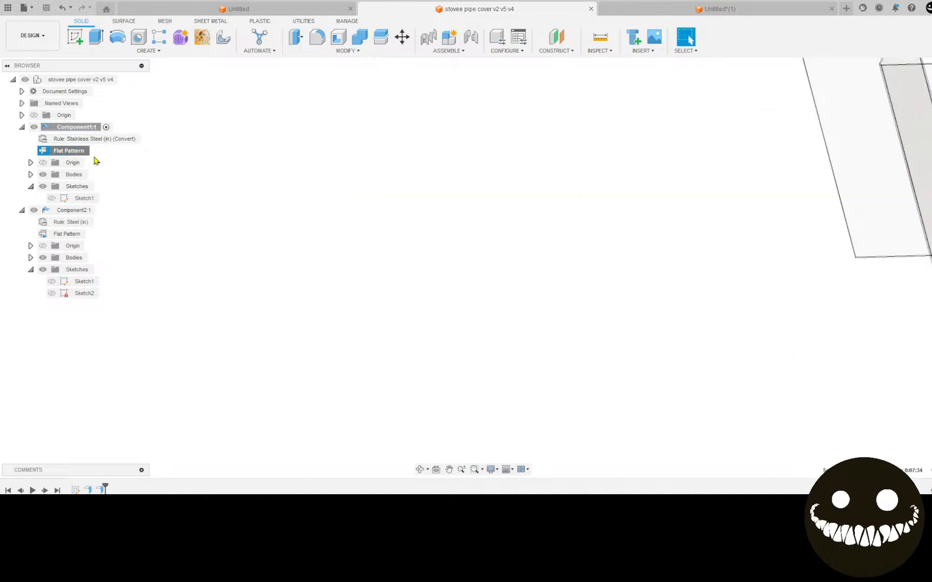
Open the flat pattern's sketch "the two lines" to inspect its contents, and close it without changes
click(85, 173)
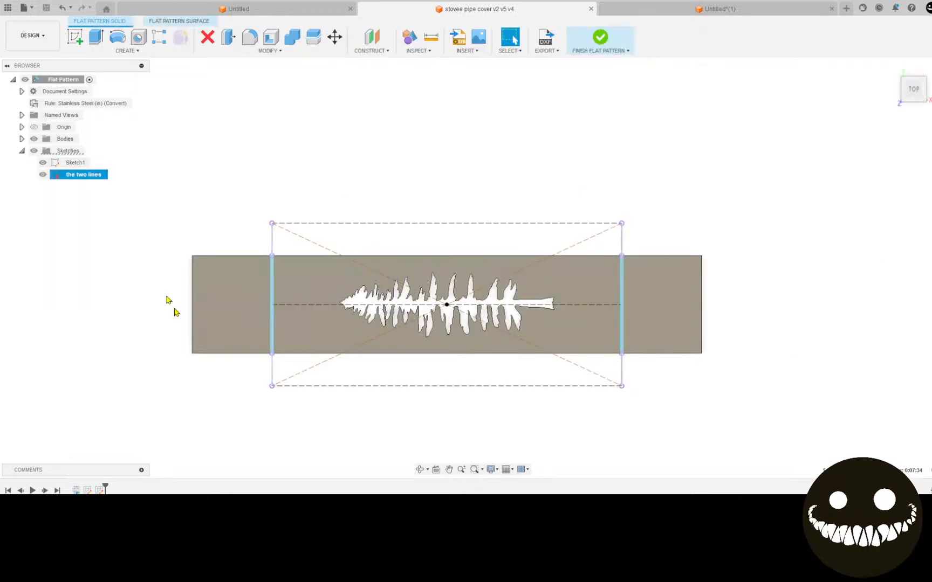
scroll(270, 338, up, 3)
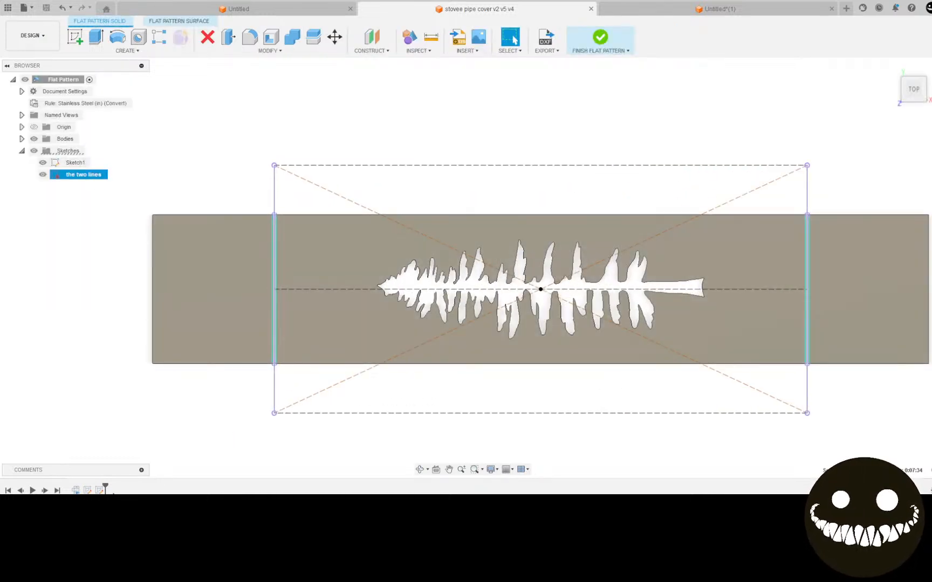
right_click(99, 489)
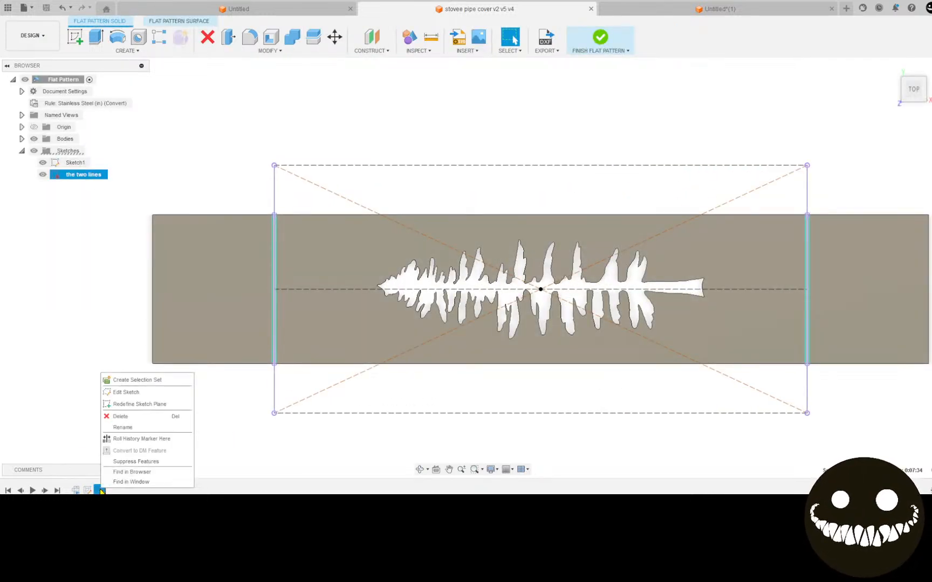
click(127, 393)
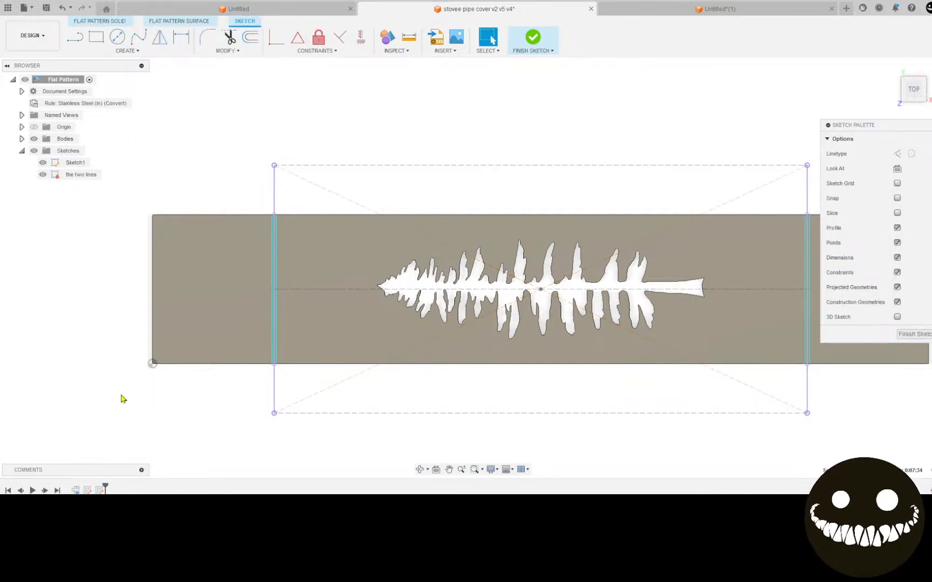
click(530, 38)
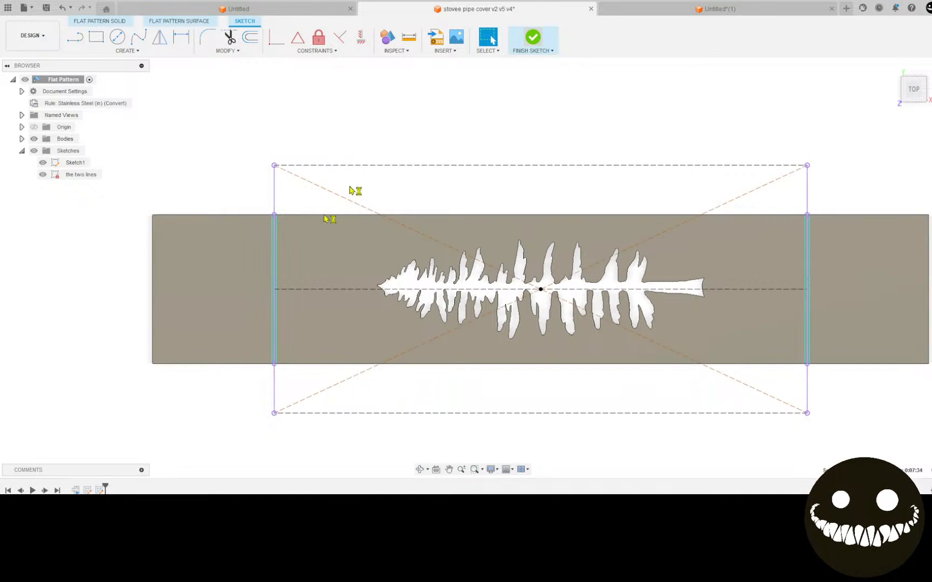
Create a selection set from the flat pattern's Sketch1 and examine its vertical lines along both bend zones
right_click(87, 489)
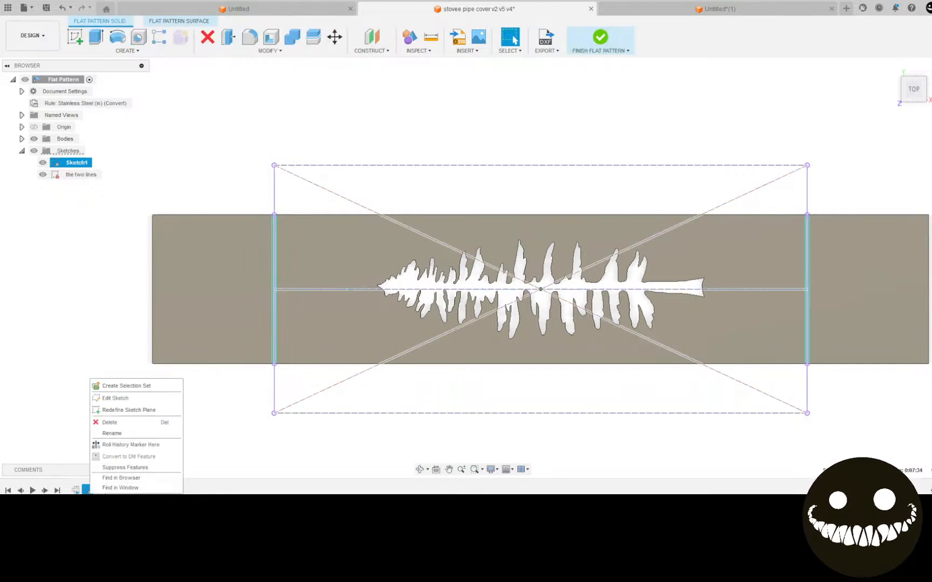
click(115, 387)
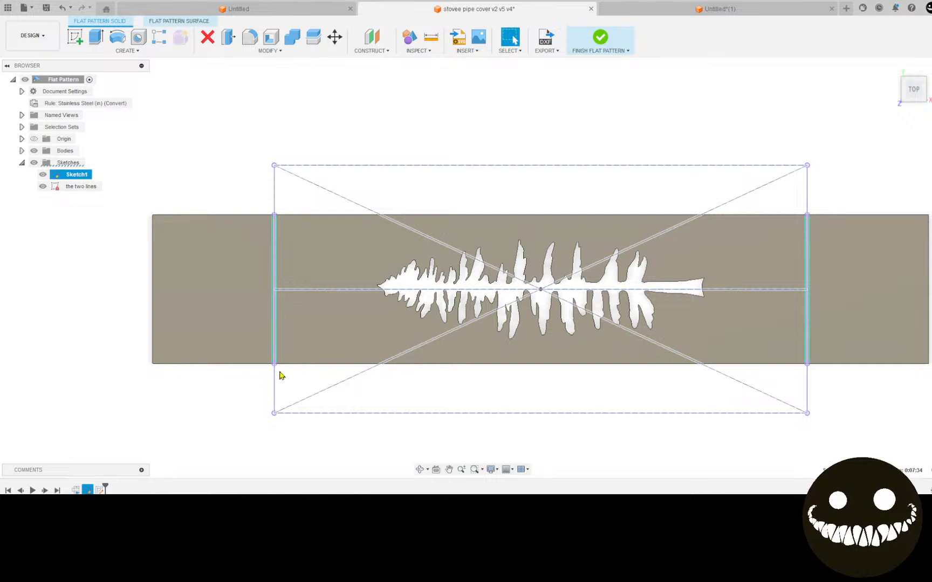
scroll(280, 375, up, 3)
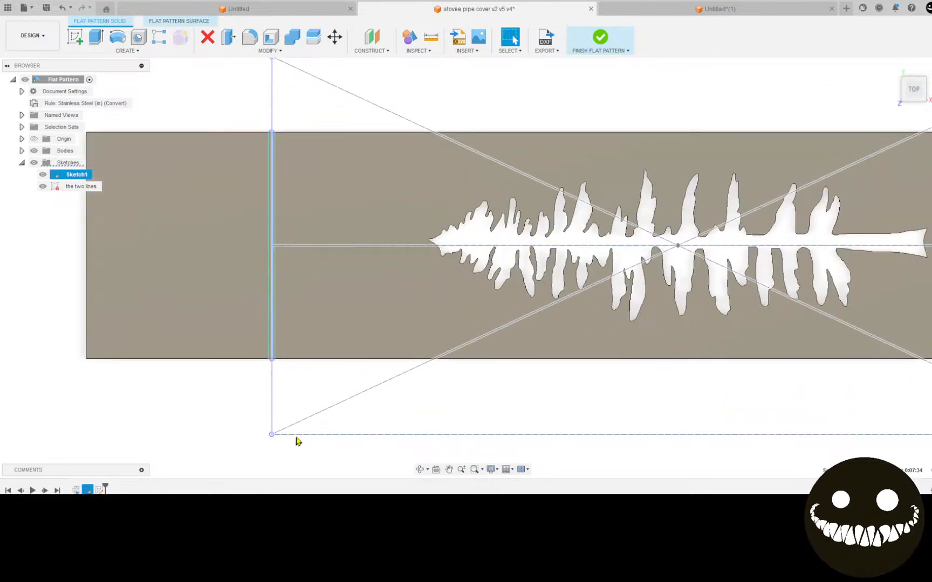
scroll(307, 410, down, 4)
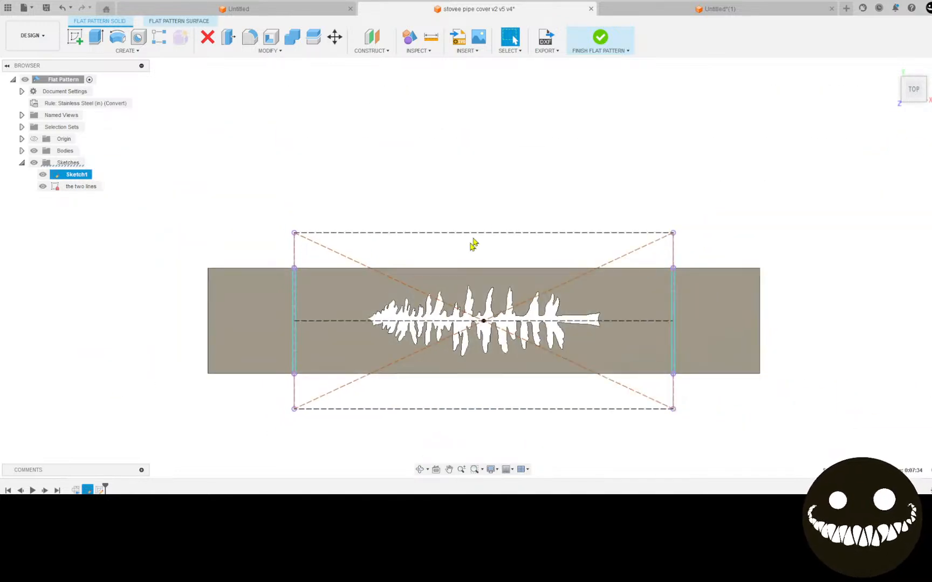
click(449, 254)
scroll(296, 265, up, 3)
click(317, 255)
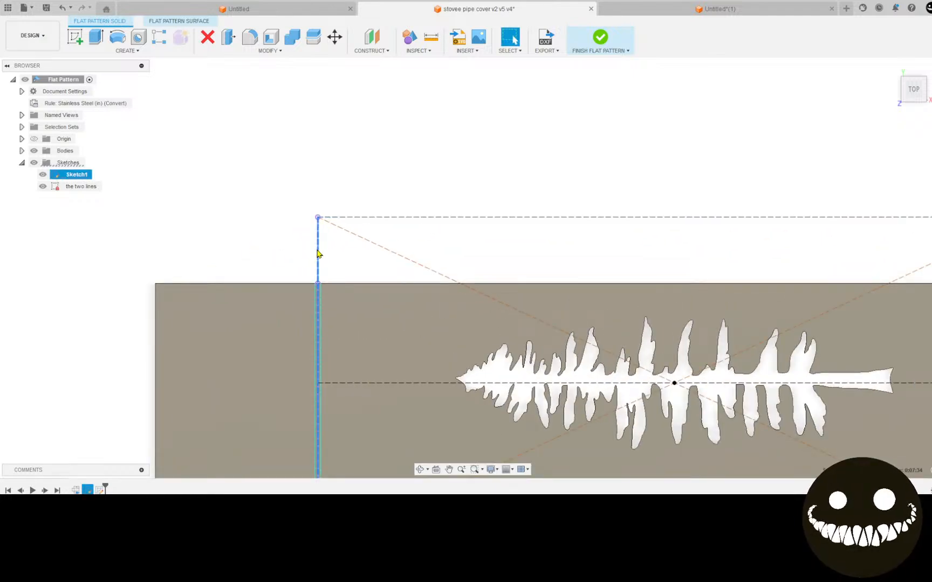
scroll(284, 279, down, 2)
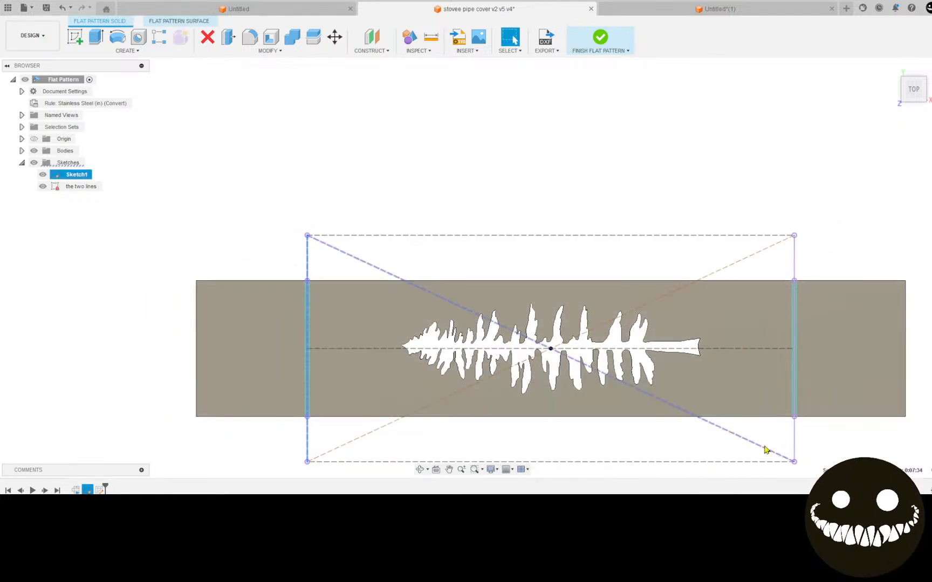
click(796, 445)
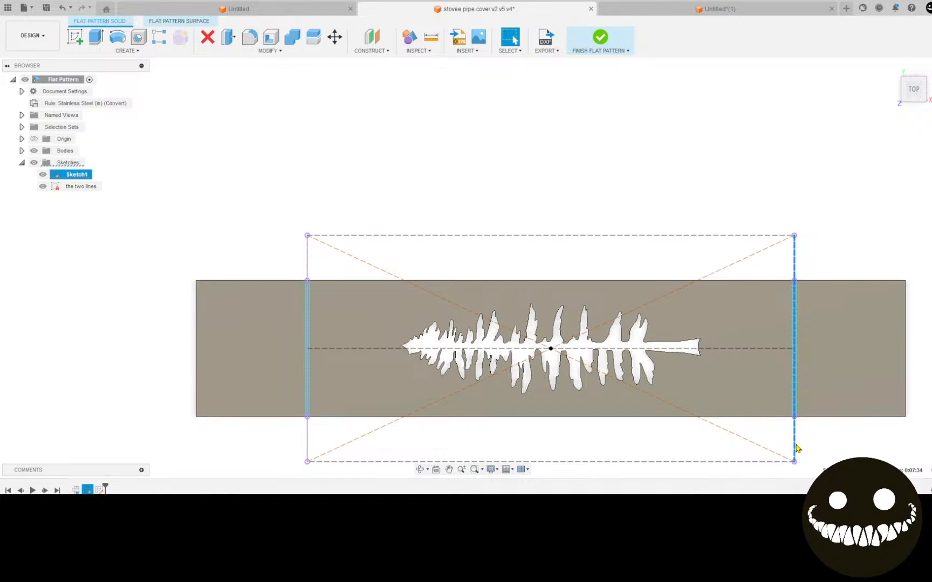
scroll(360, 337, up, 5)
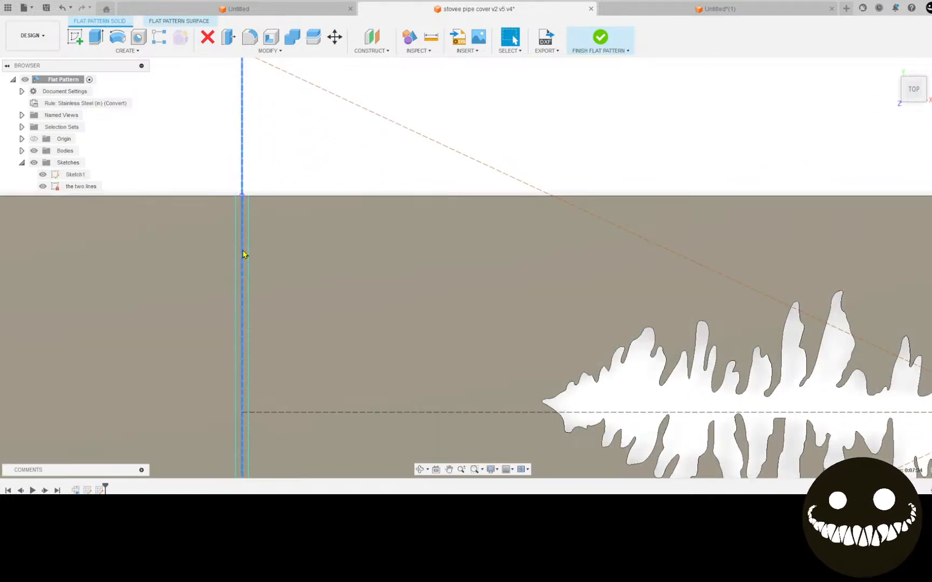
scroll(425, 150, down, 3)
Leave the flat pattern and review the settings of the two-edge flange feature, accepting them unchanged
click(593, 44)
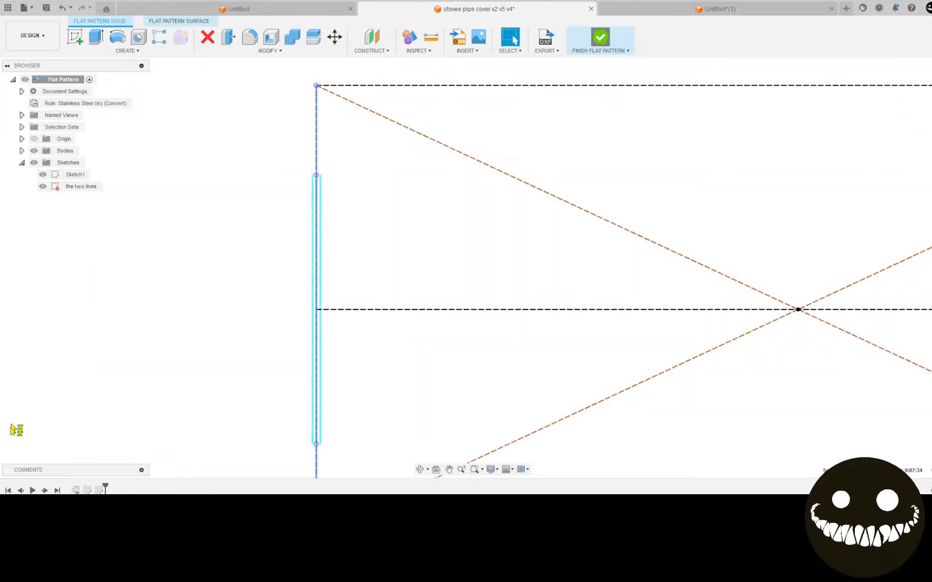
right_click(100, 489)
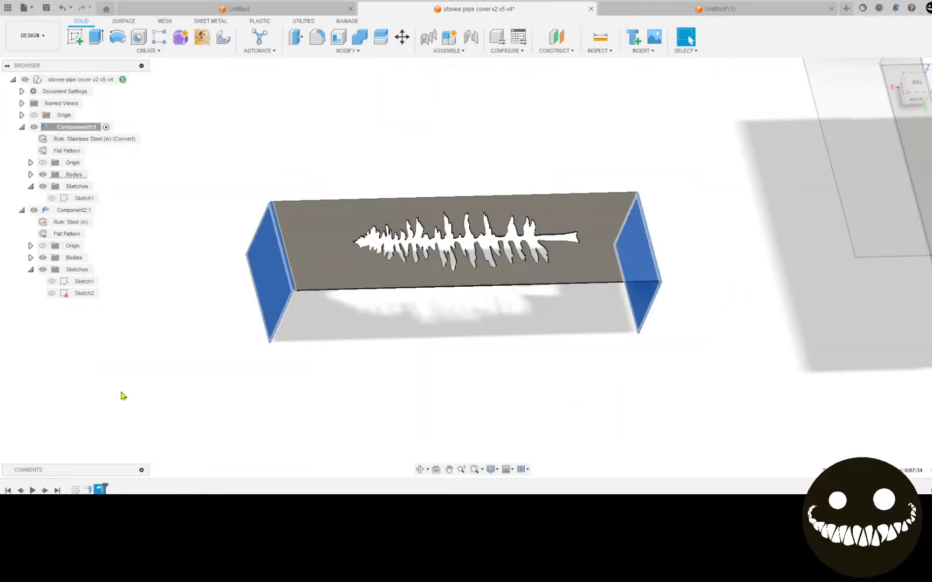
click(123, 392)
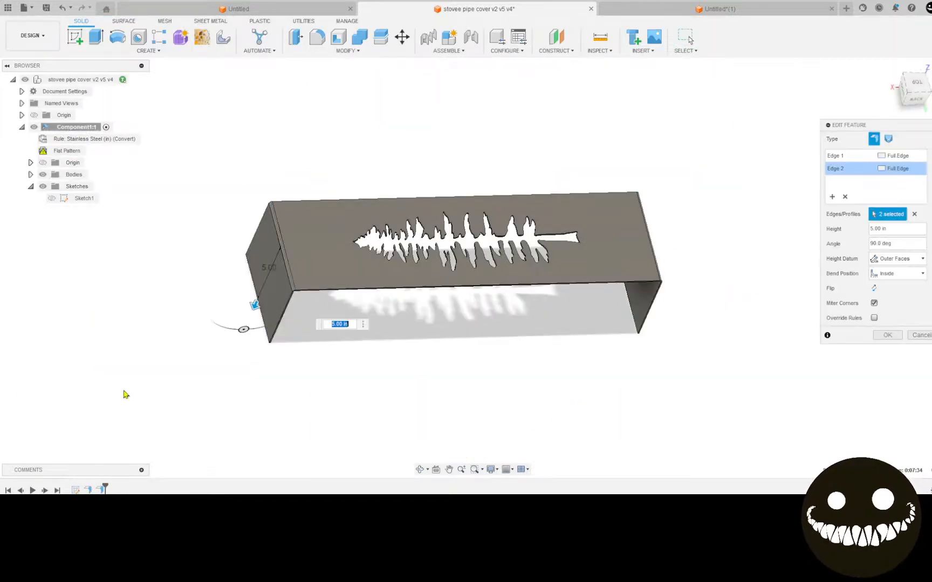
click(887, 335)
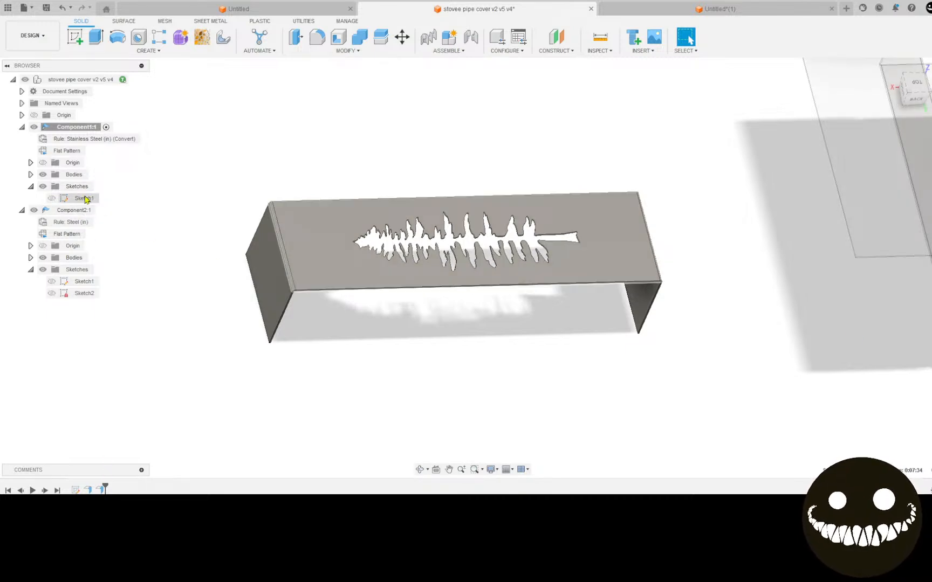
Reactivate Component1's flat pattern, inspect "the two lines" in sketch editing, and close the sketch
right_click(78, 152)
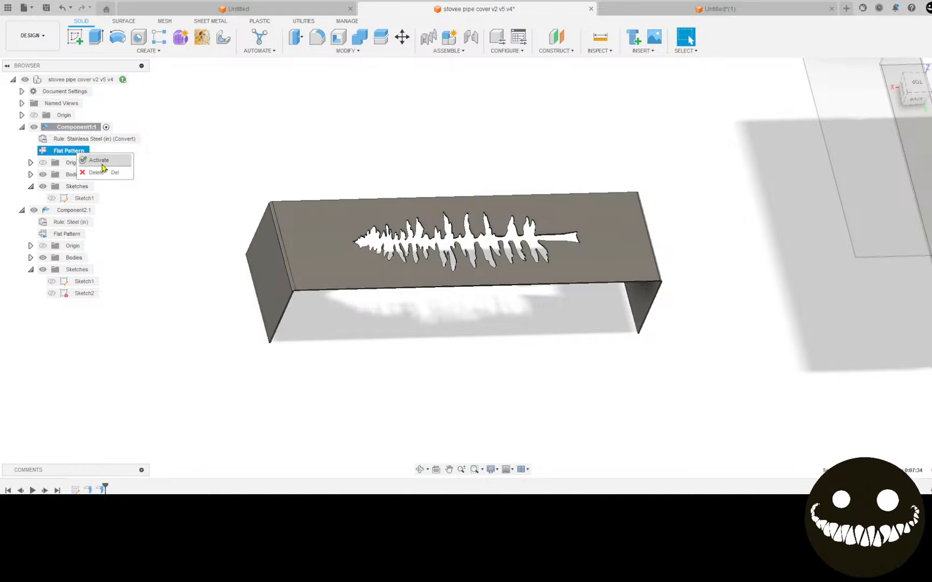
click(102, 165)
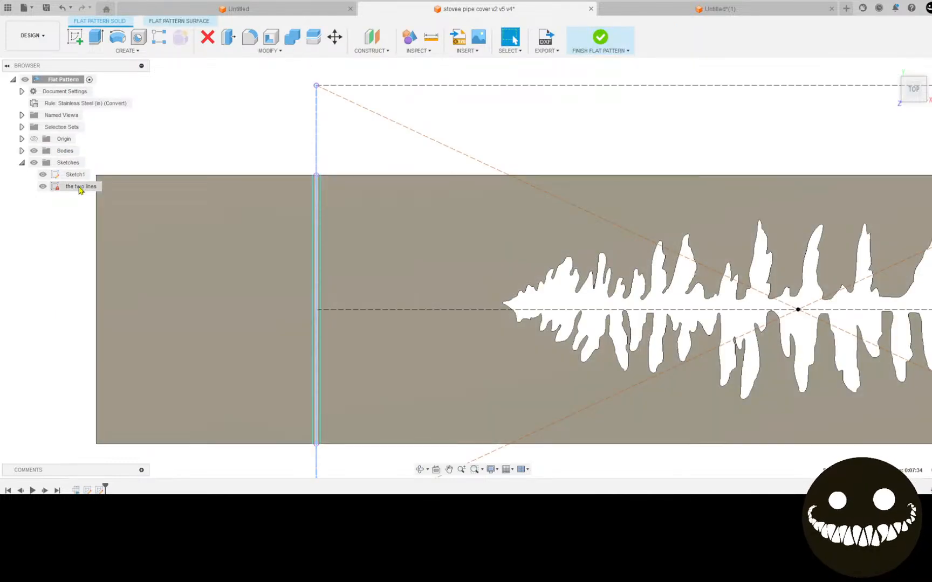
click(78, 188)
right_click(78, 189)
click(122, 225)
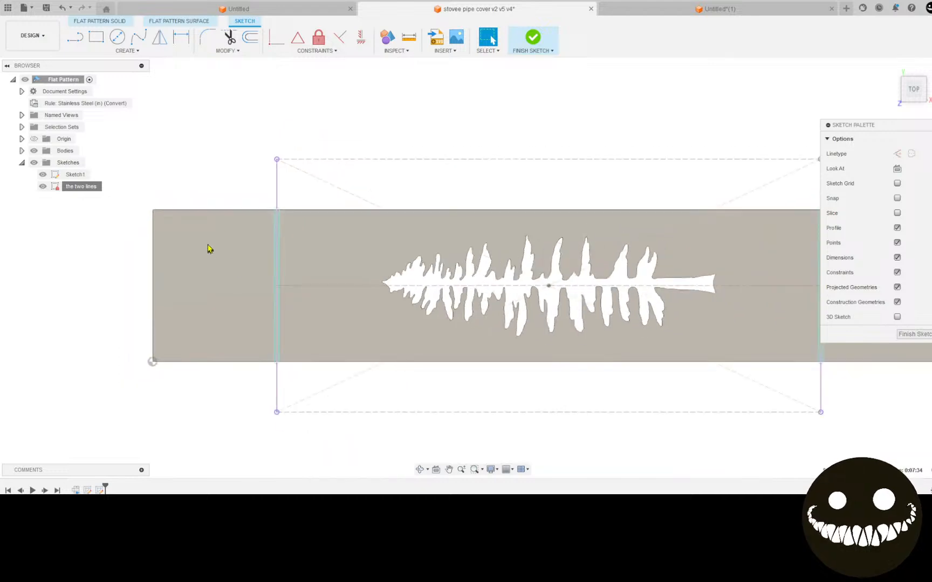
scroll(356, 233, down, 3)
middle_drag(340, 234, 291, 236)
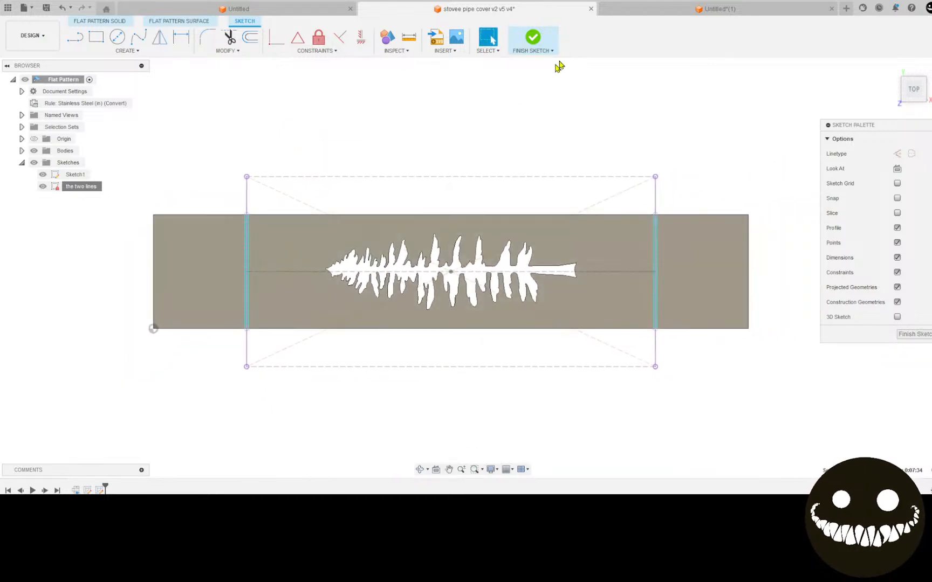
click(533, 38)
Edit the flat pattern's Sketch1 and set the construction rectangle's height to 6 in, 4 in and finally 5 in
click(77, 175)
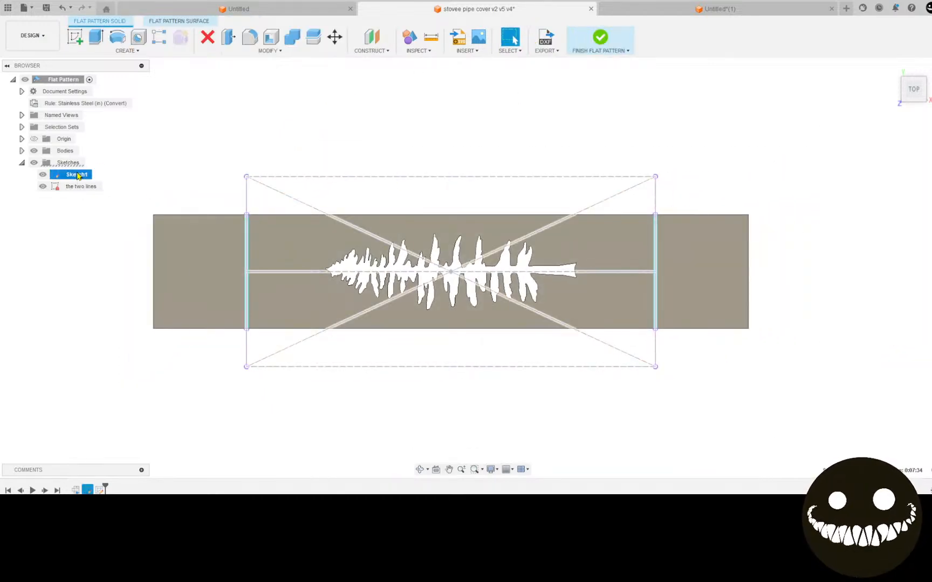
right_click(77, 175)
click(105, 205)
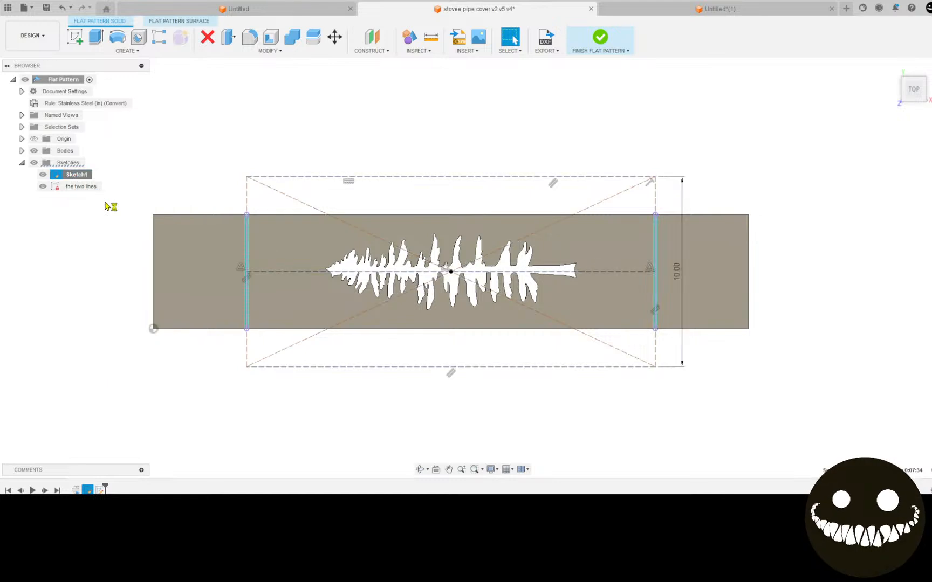
double_click(678, 275)
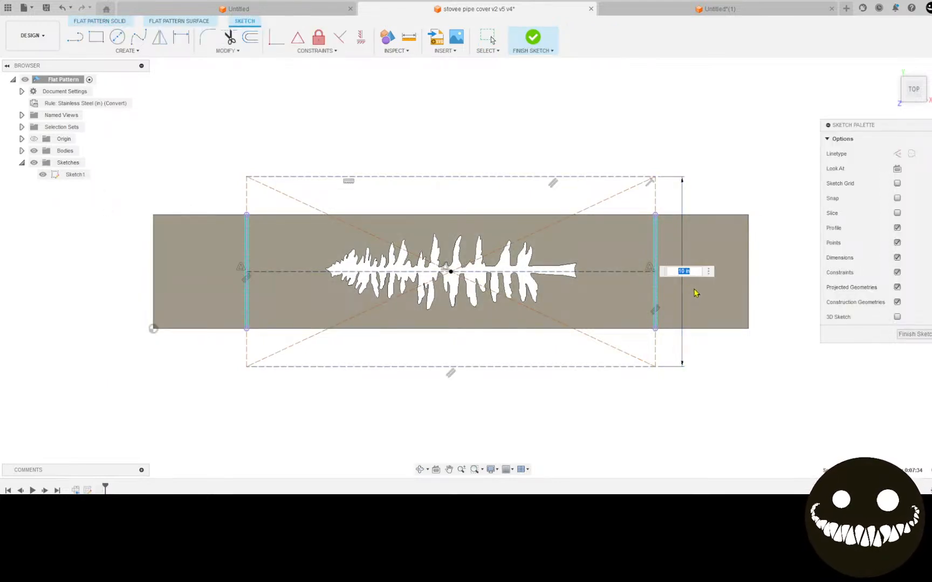
text(6)
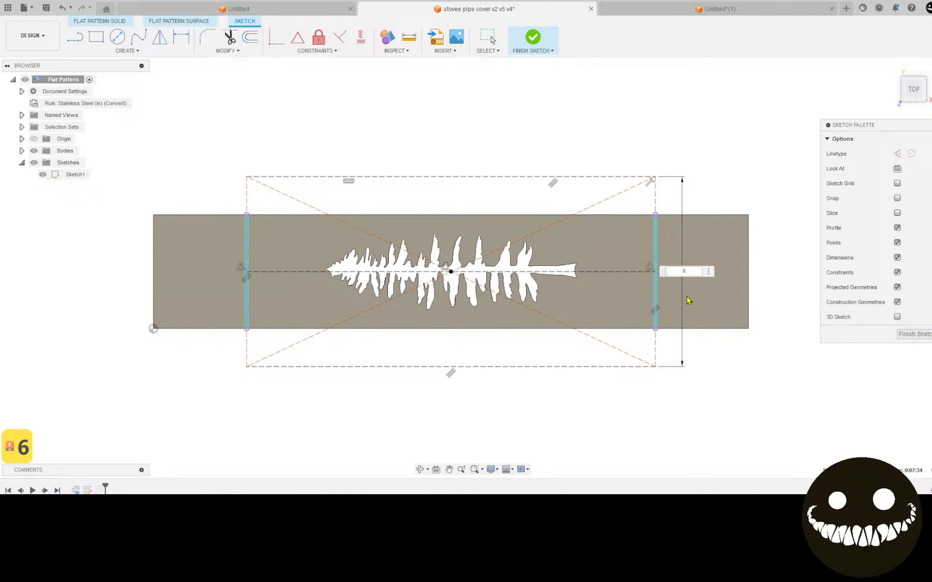
key(Return)
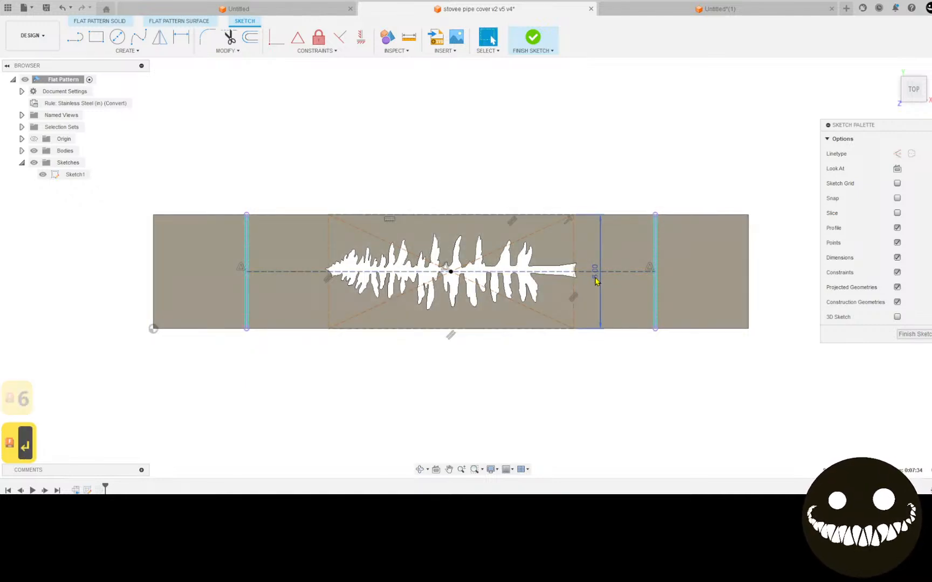
double_click(595, 281)
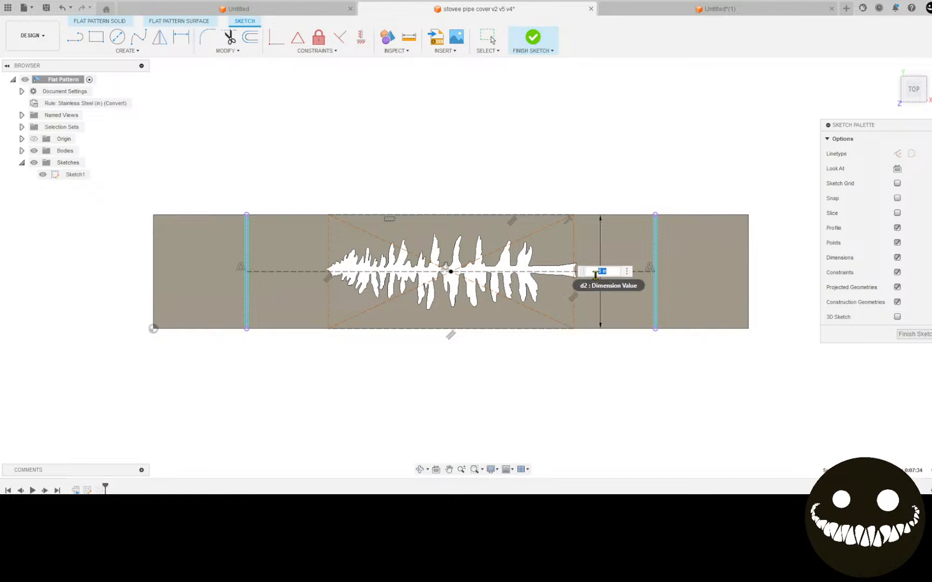
text(4)
key(Return)
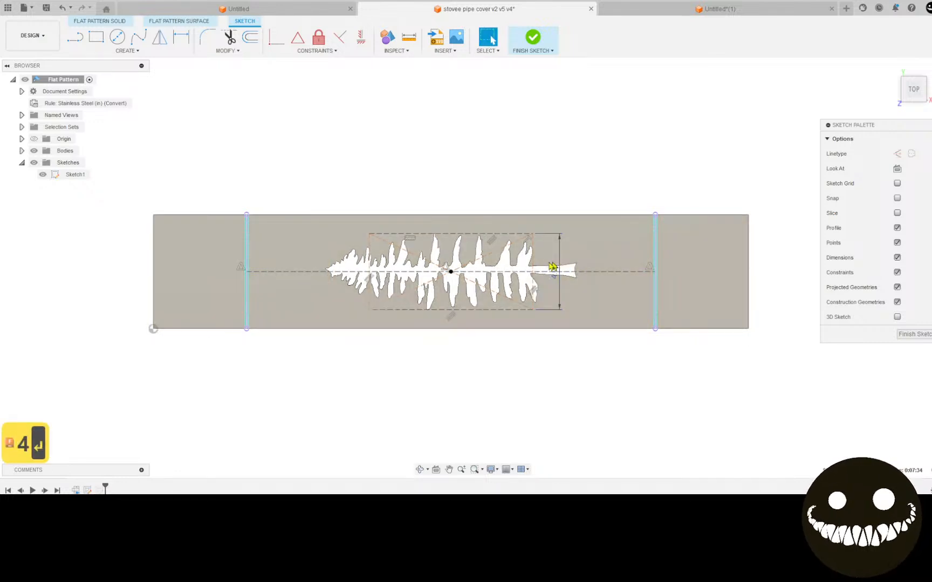
double_click(557, 281)
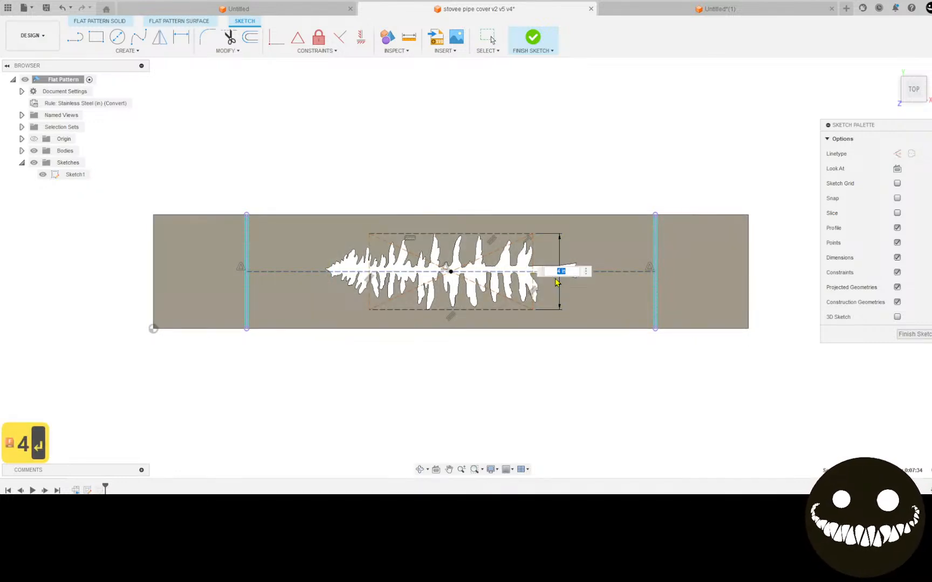
text(5)
key(Return)
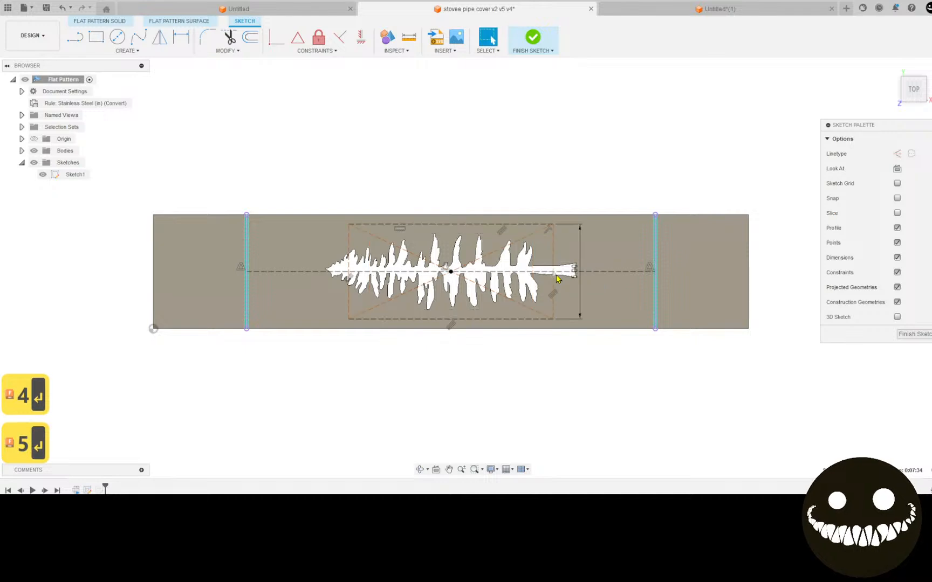
Make the rectangle's short side collinear with the bend line near the tree's tip and finish the sketch
click(349, 258)
click(319, 50)
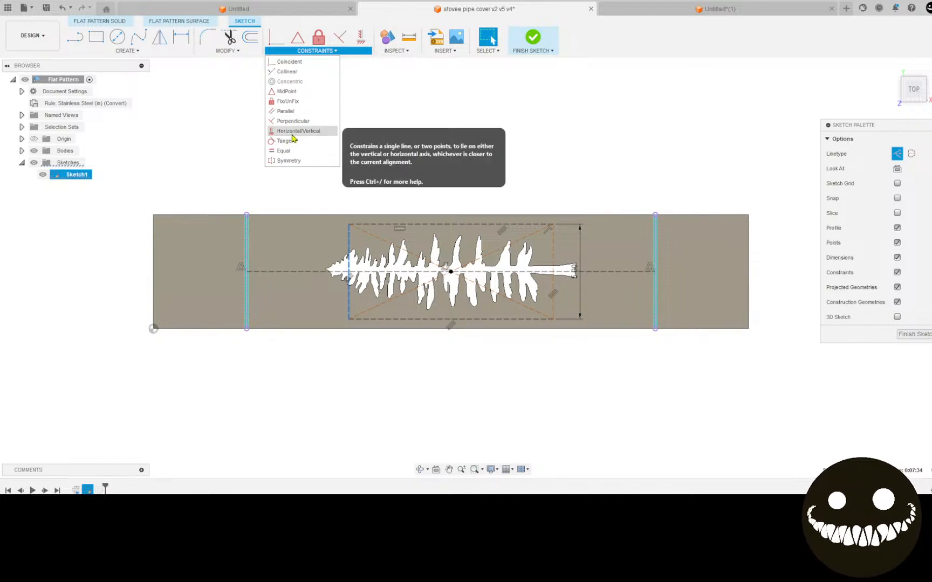
click(292, 72)
click(248, 243)
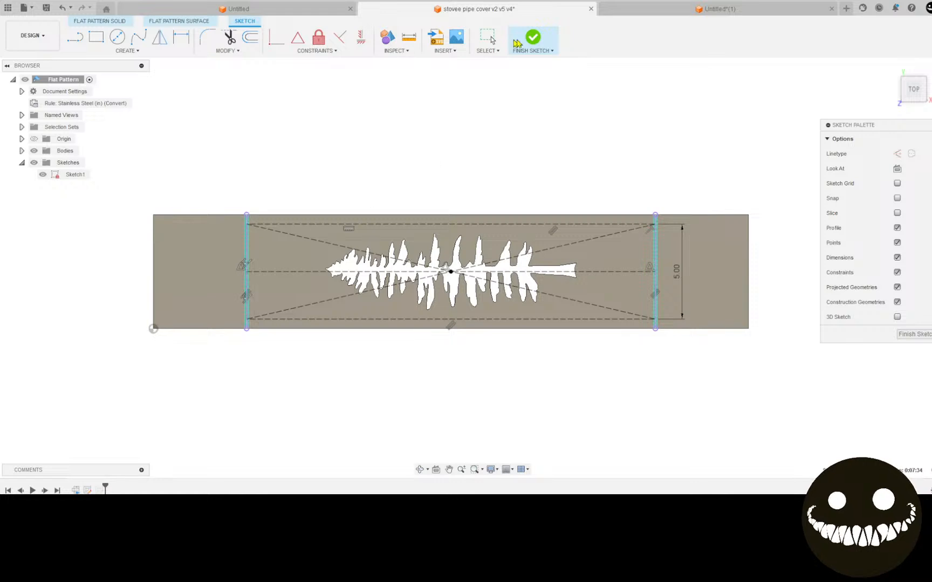
click(533, 37)
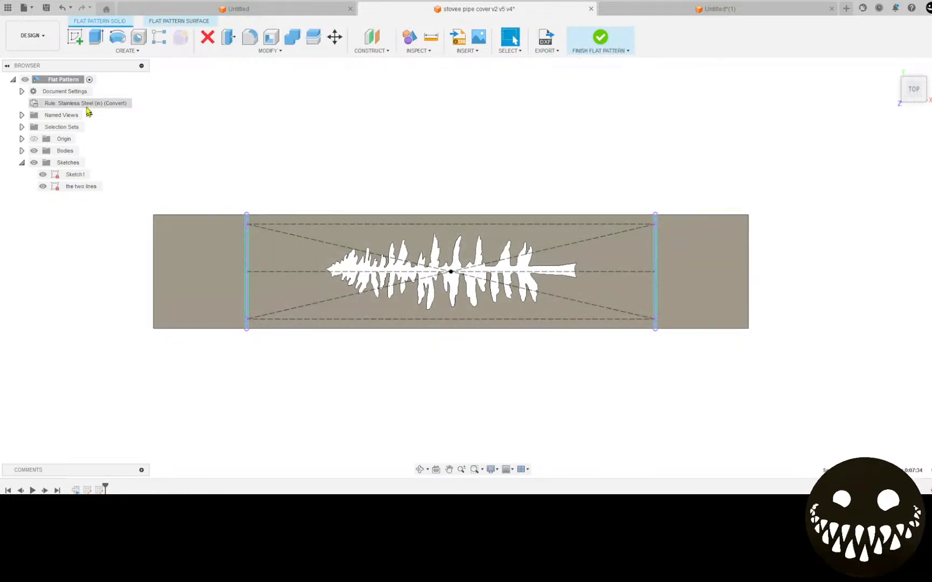
Finish the flat pattern and save the stovee pipe cover design as a new version
click(600, 36)
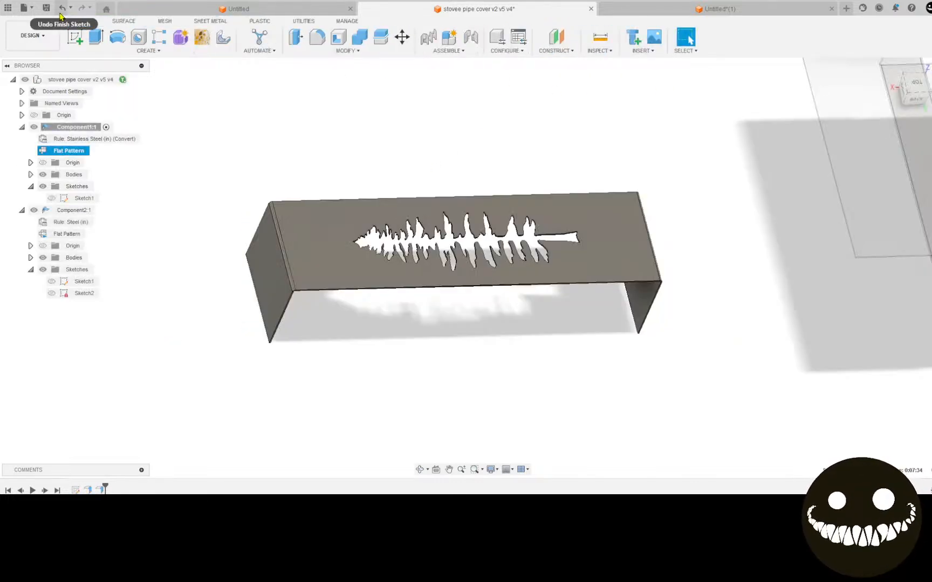
click(46, 8)
click(481, 271)
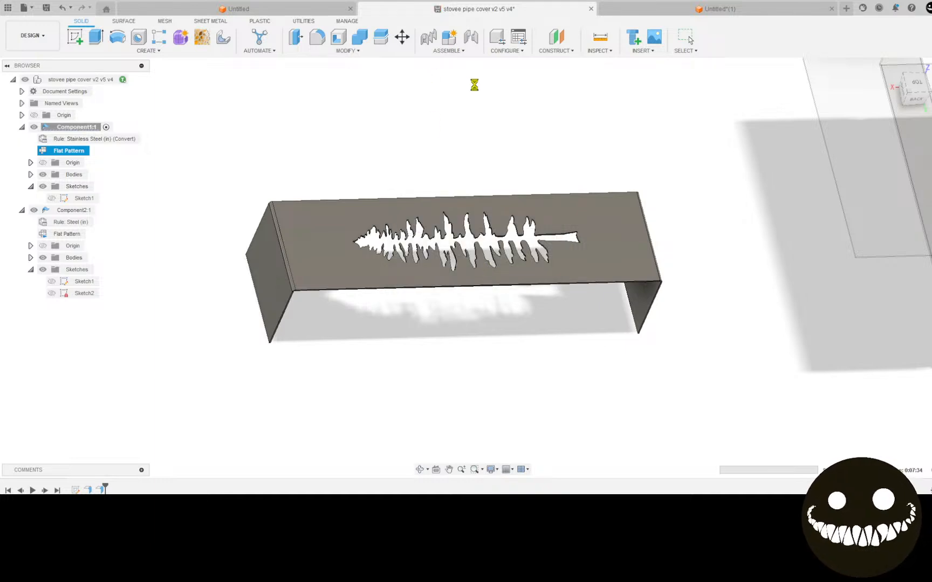
Switch to the untitled manufacturing document and update its outdated stovee pipe cover reference in the Reference Manager
click(639, 13)
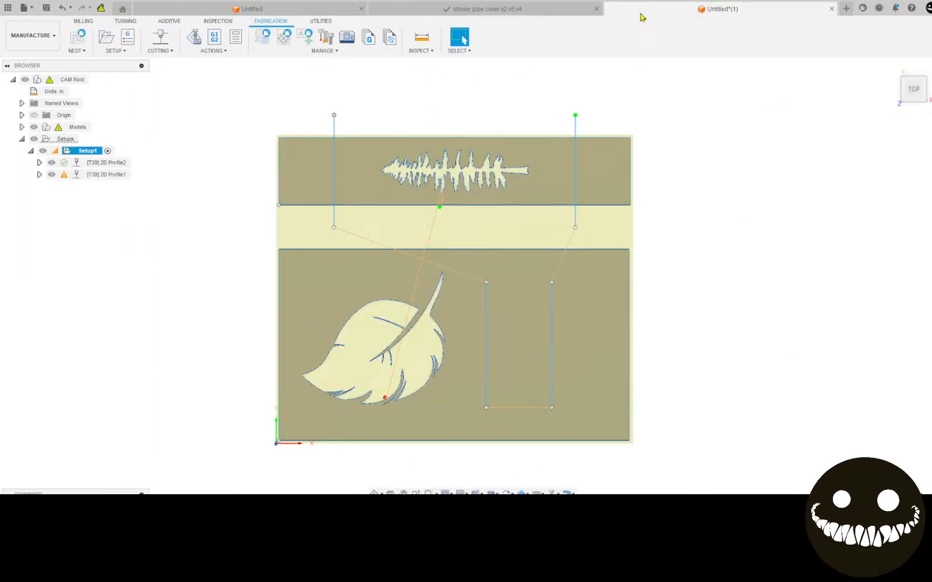
click(101, 8)
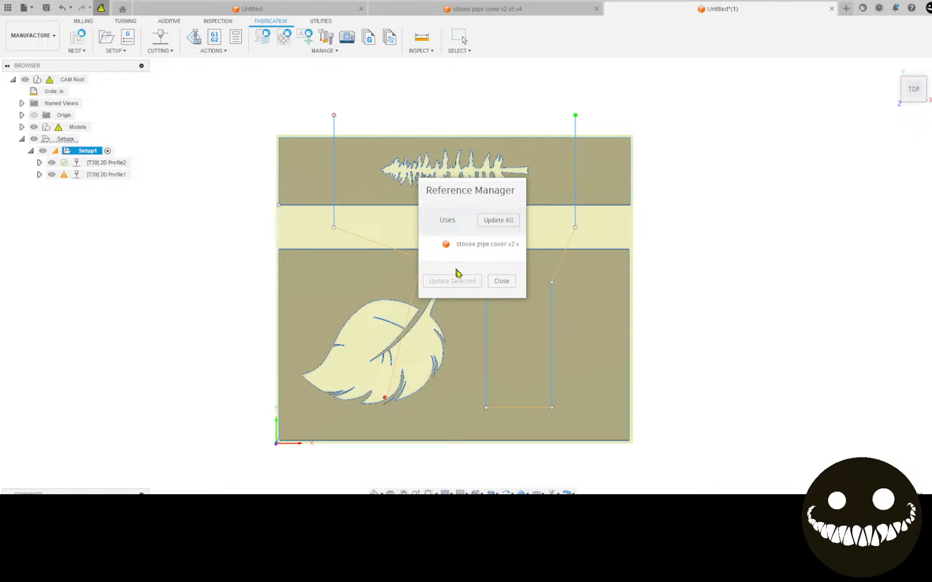
click(495, 243)
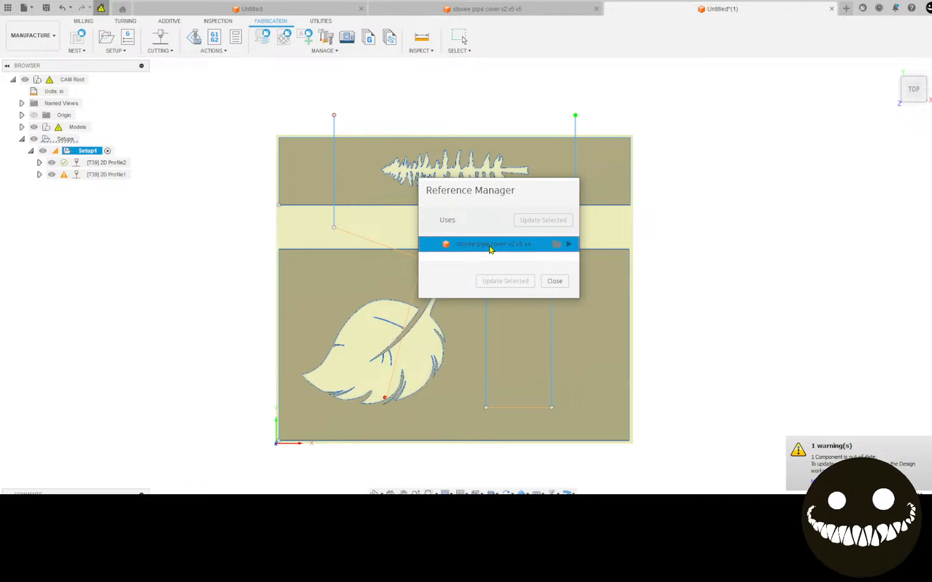
click(551, 281)
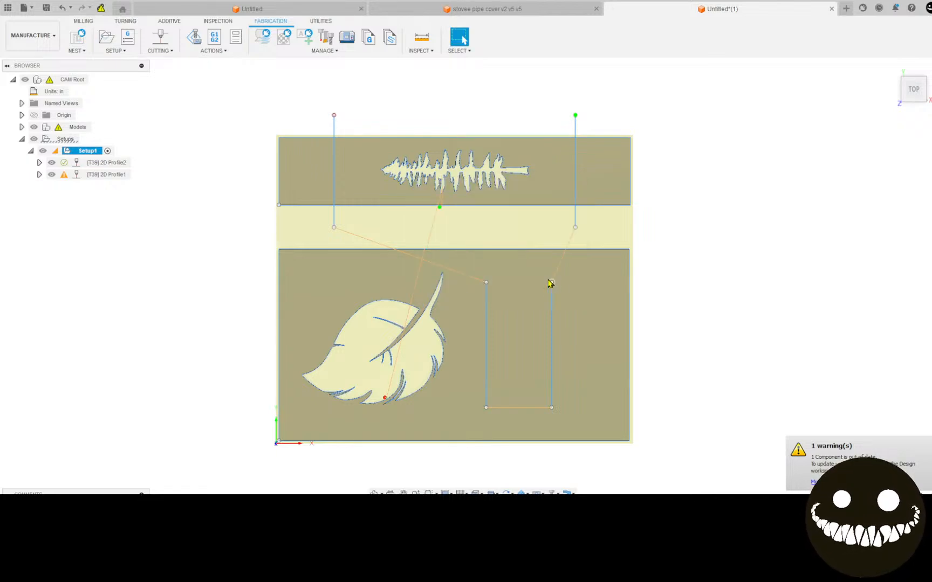
click(101, 8)
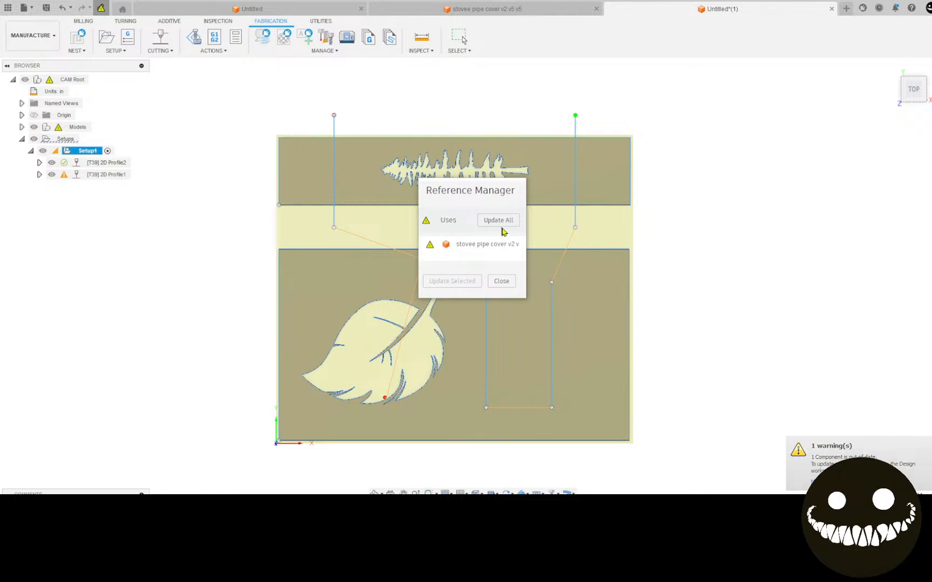
click(483, 249)
click(492, 281)
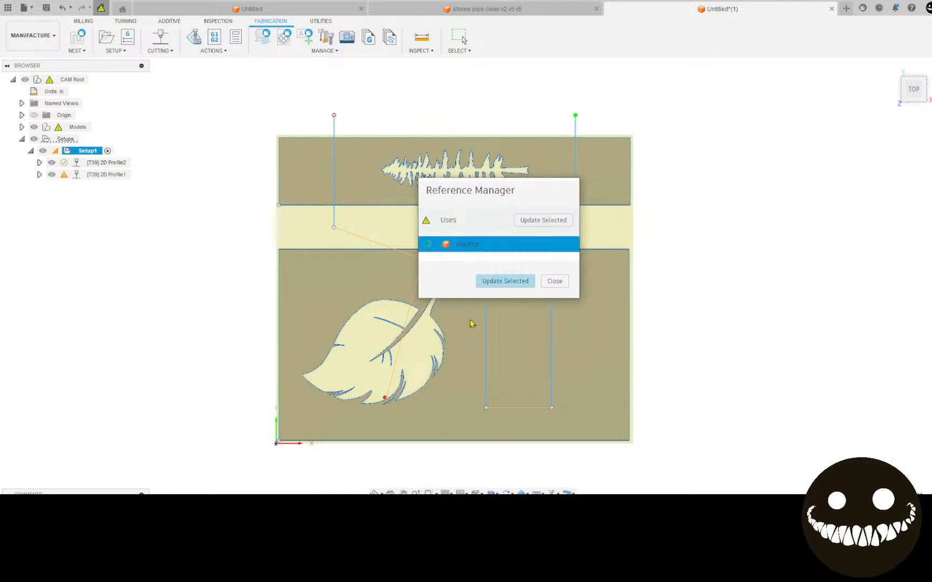
click(554, 281)
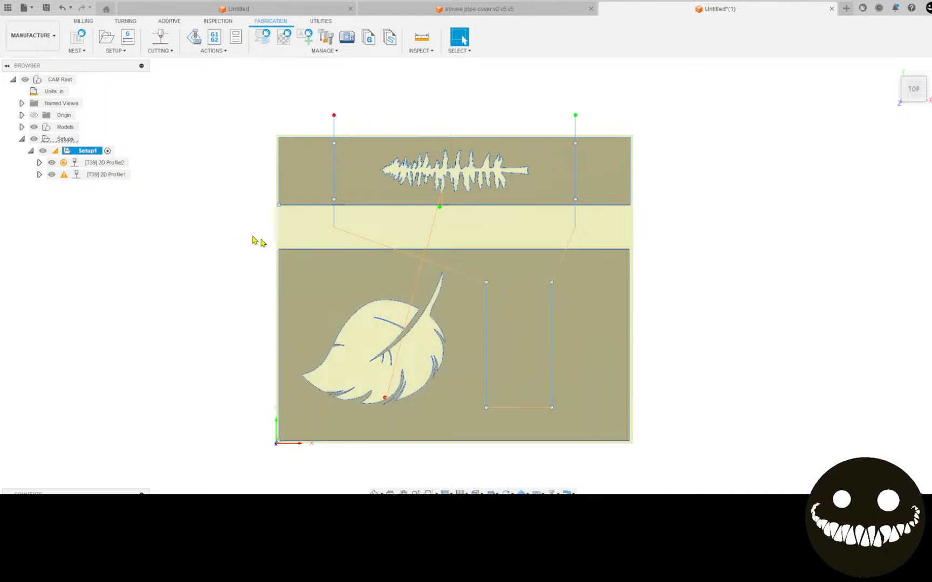
Regenerate the Setup1 toolpaths and toggle the visibility of 2D Profile2 and 2D Profile1 to check their paths
click(213, 50)
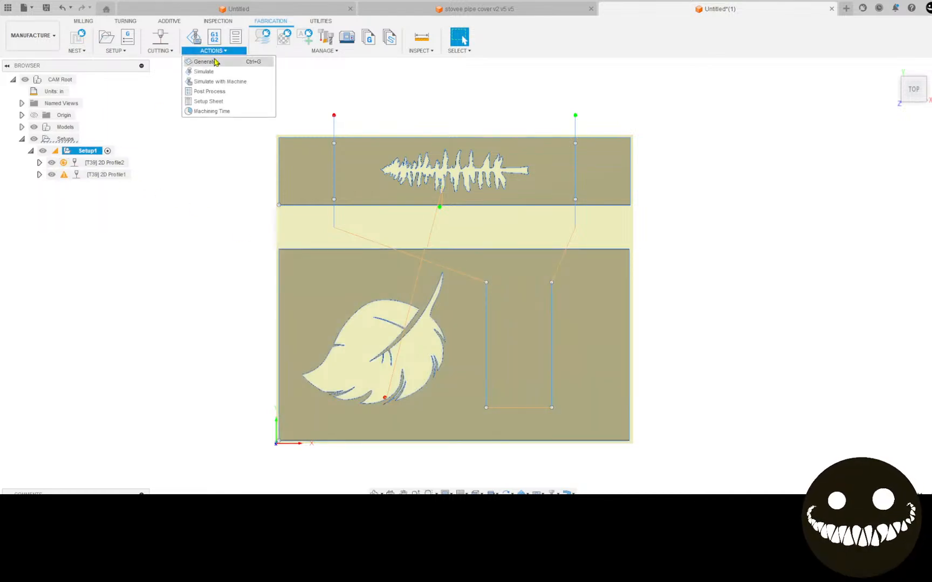
click(211, 65)
click(480, 265)
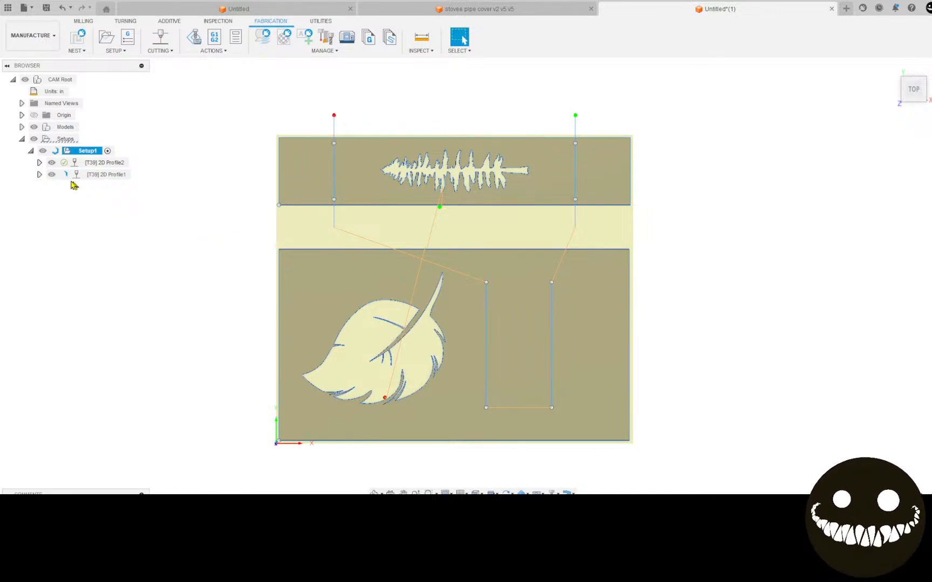
click(52, 163)
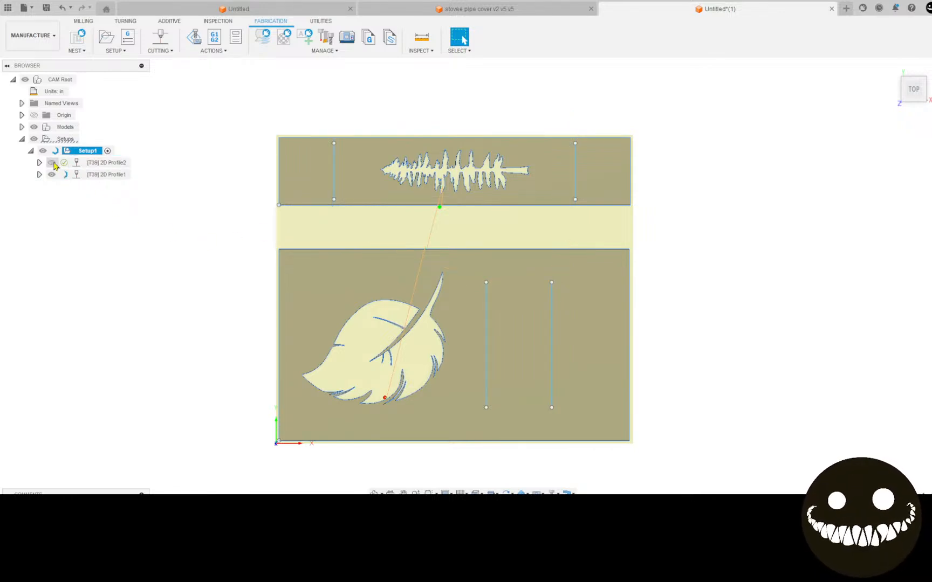
click(52, 163)
click(52, 175)
click(52, 175)
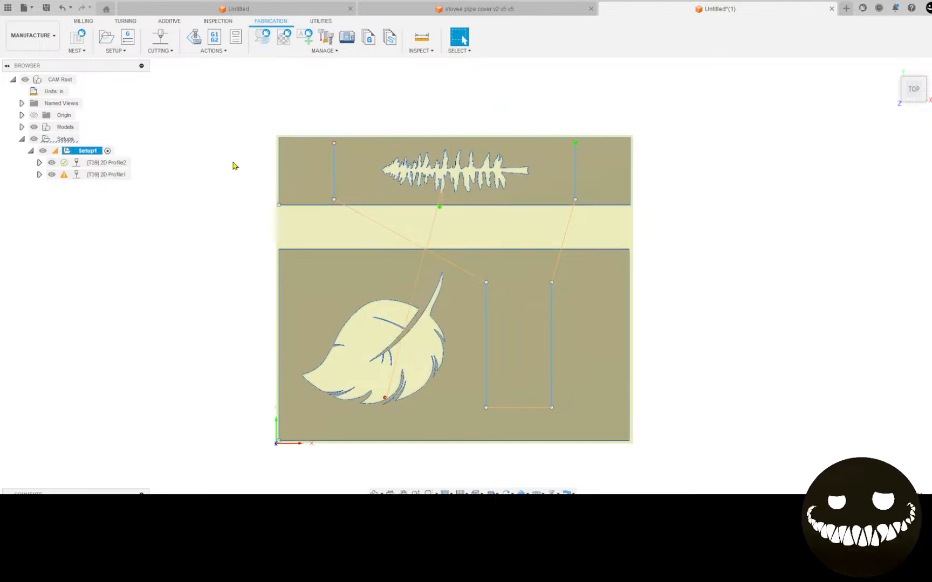
Generate the Setup1 toolpaths once more and try to start their simulation
click(214, 52)
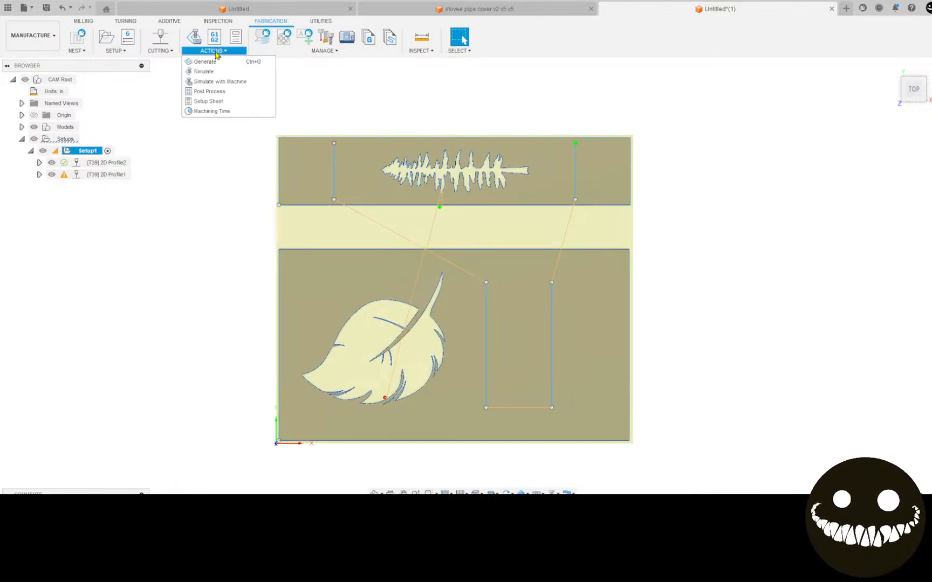
click(214, 64)
click(479, 265)
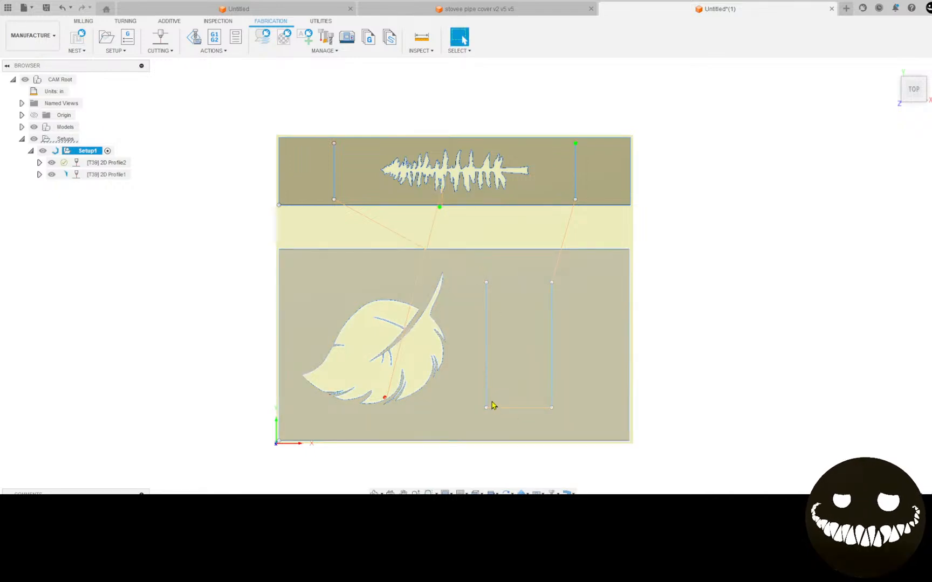
click(186, 46)
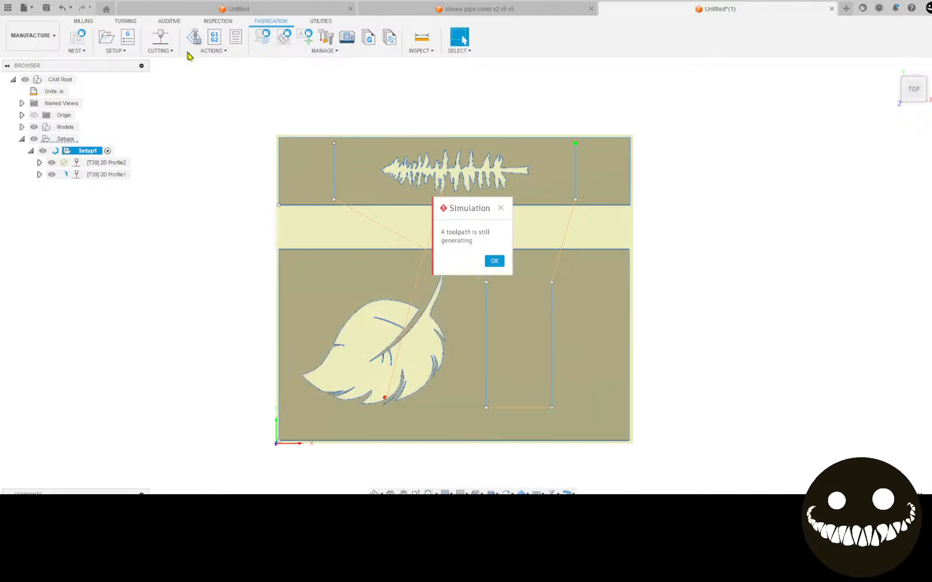
click(485, 263)
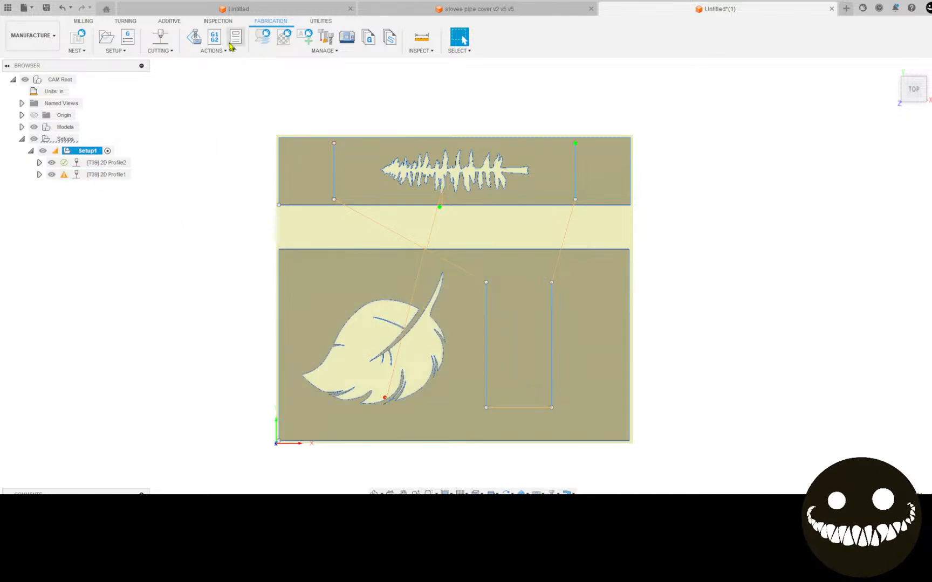
Simulate both 2D profiles of Setup1 on the stock, replay the run, and exit the simulation
click(196, 38)
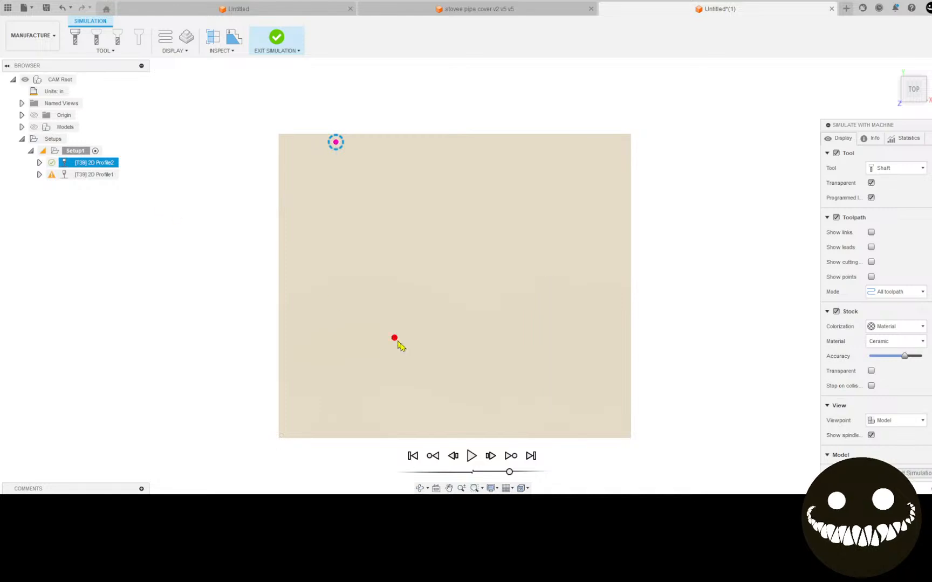
click(472, 457)
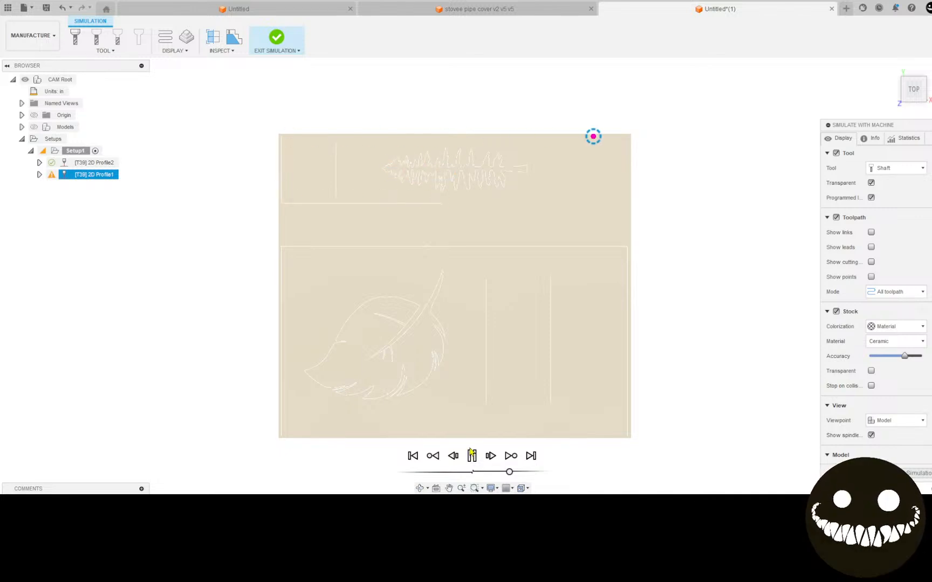
click(471, 454)
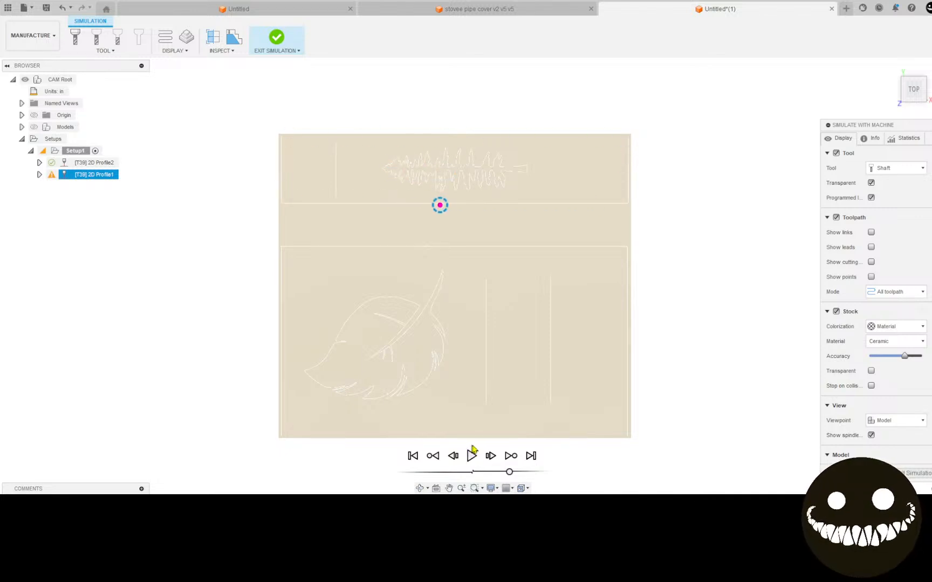
click(471, 456)
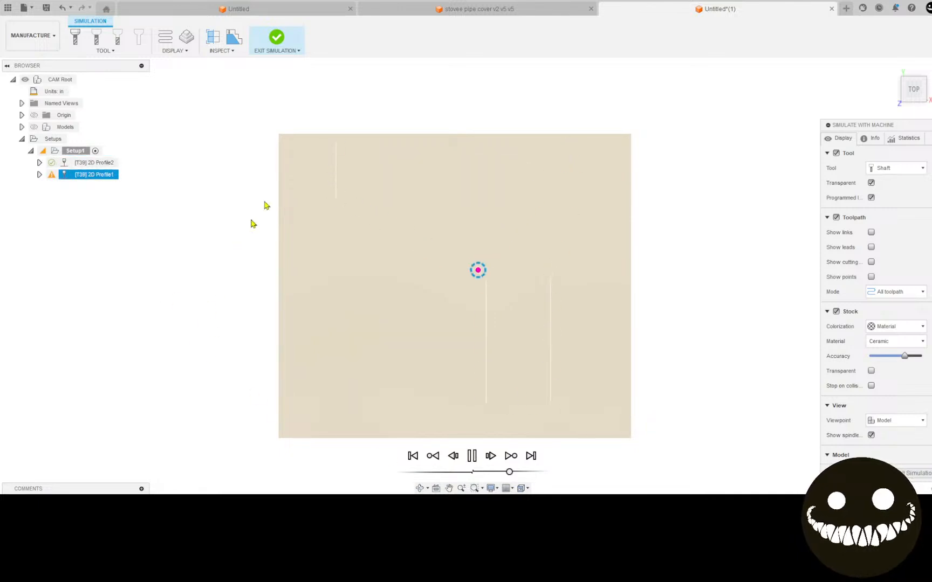
click(276, 36)
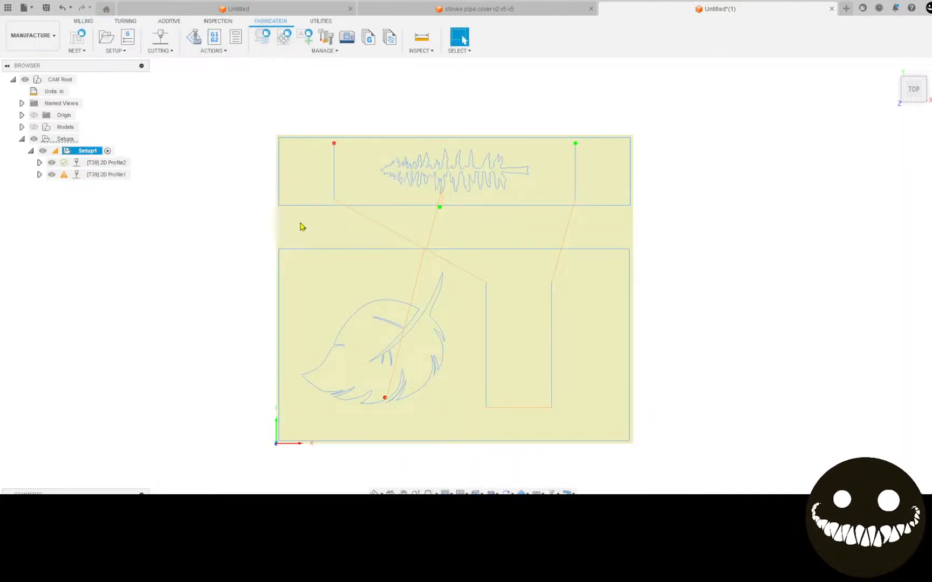
scroll(298, 230, up, 2)
middle_drag(296, 253, 218, 250)
scroll(227, 248, down, 2)
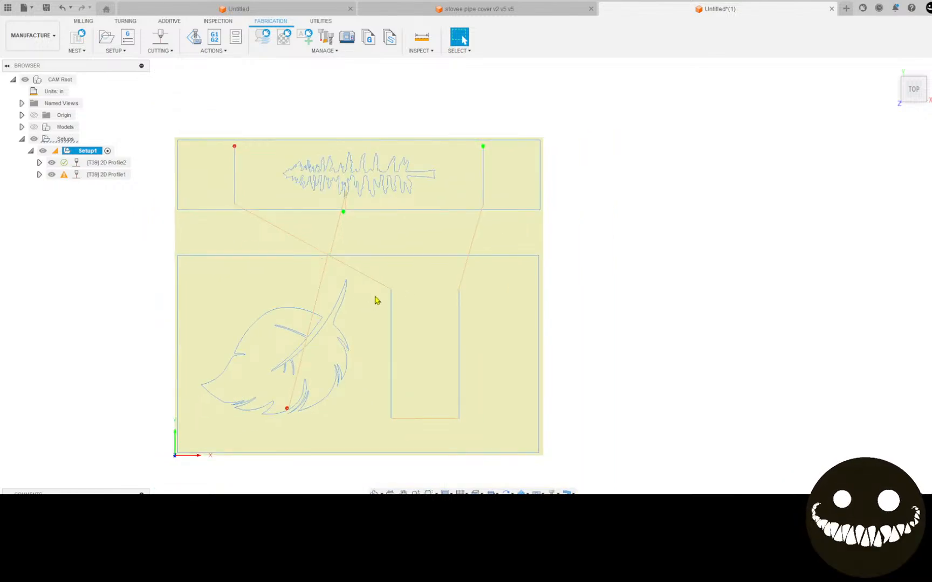
shift+middle_drag(377, 348, 349, 343)
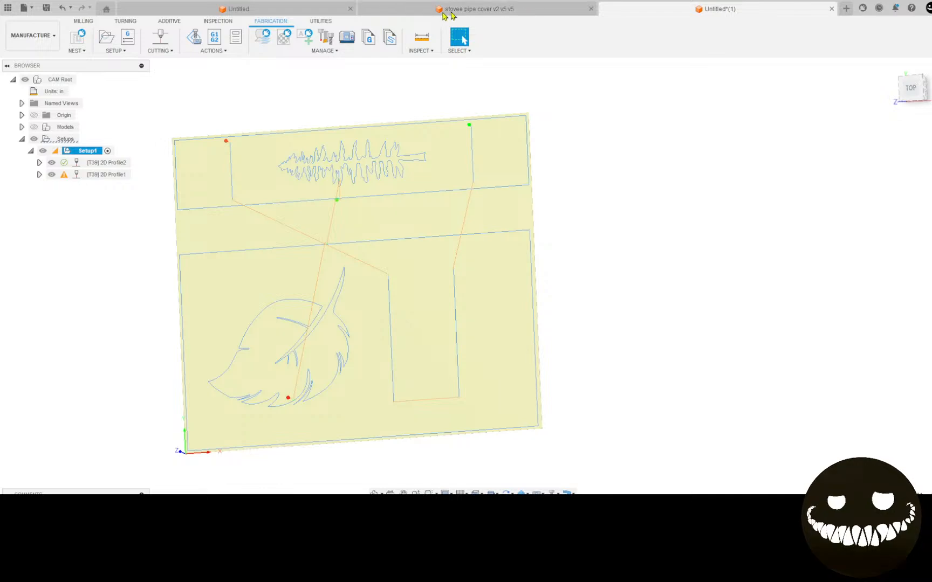
In the stovee pipe cover design, activate the top-level assembly and create a new internal sheet metal component
click(421, 14)
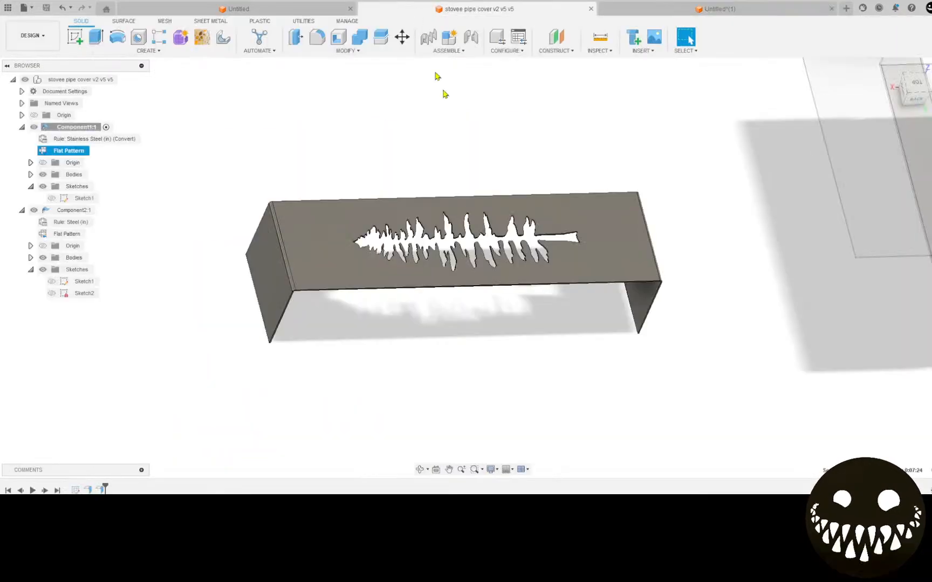
scroll(467, 194, down, 5)
middle_drag(513, 239, 373, 238)
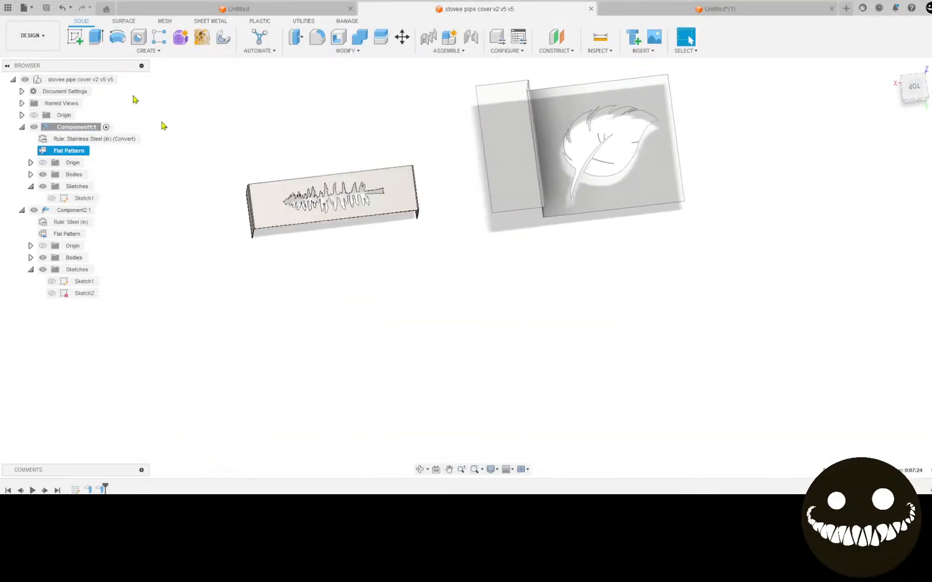
click(231, 114)
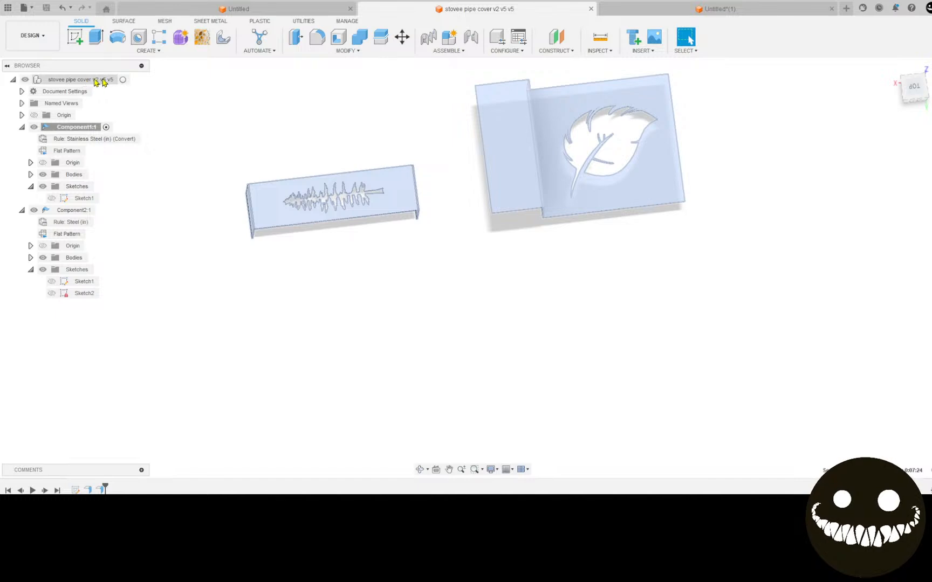
click(123, 79)
right_click(125, 81)
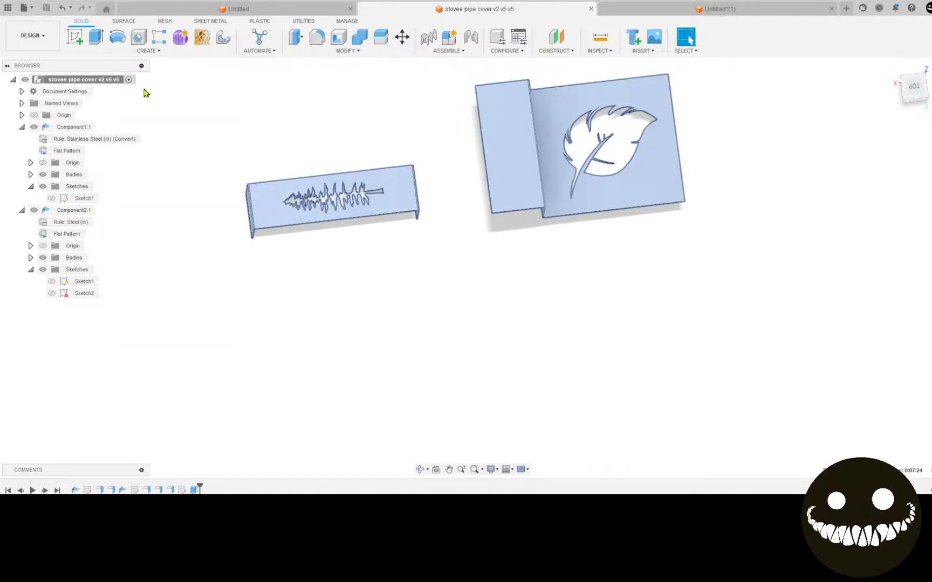
click(146, 90)
click(920, 139)
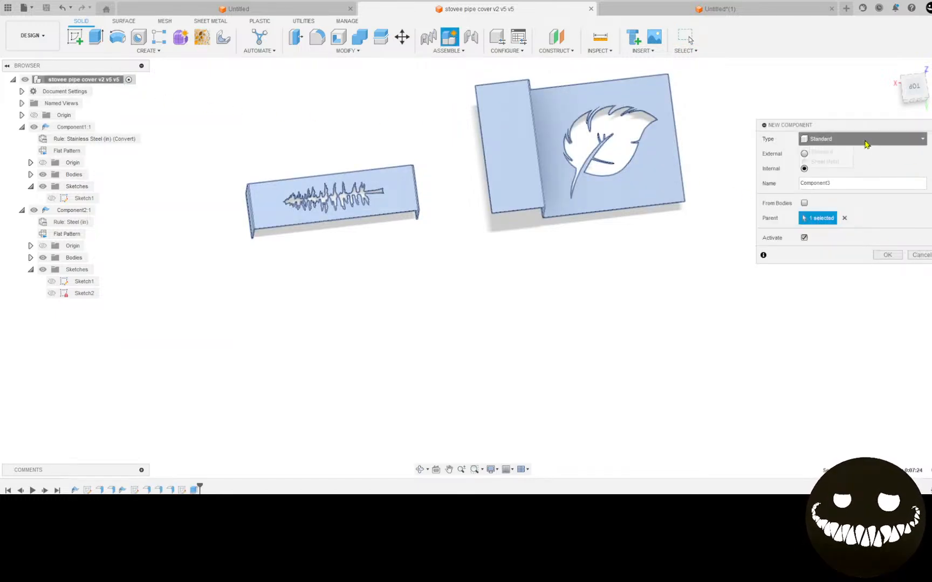
click(853, 164)
click(887, 255)
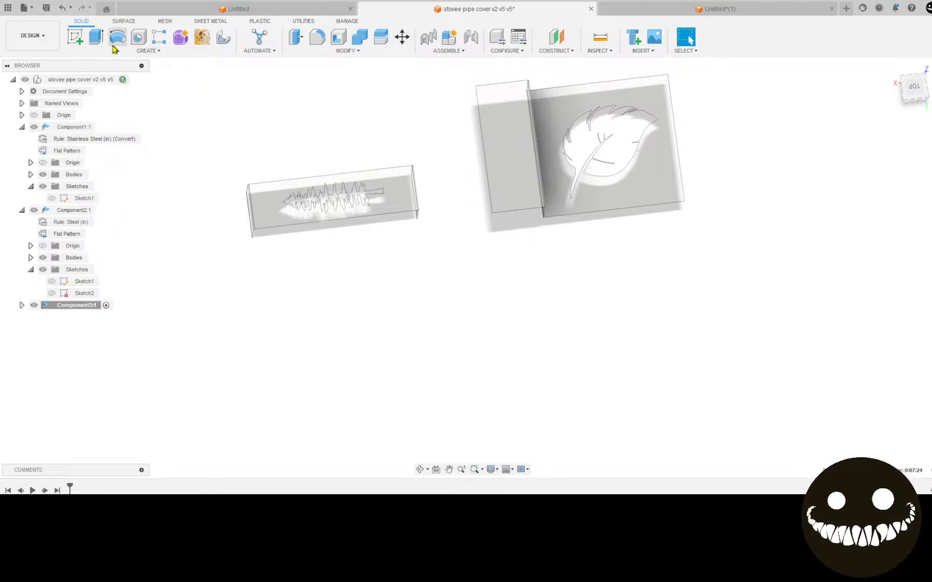
Start a sheet metal sketch in the new component on the horizontal origin plane
click(194, 21)
click(100, 45)
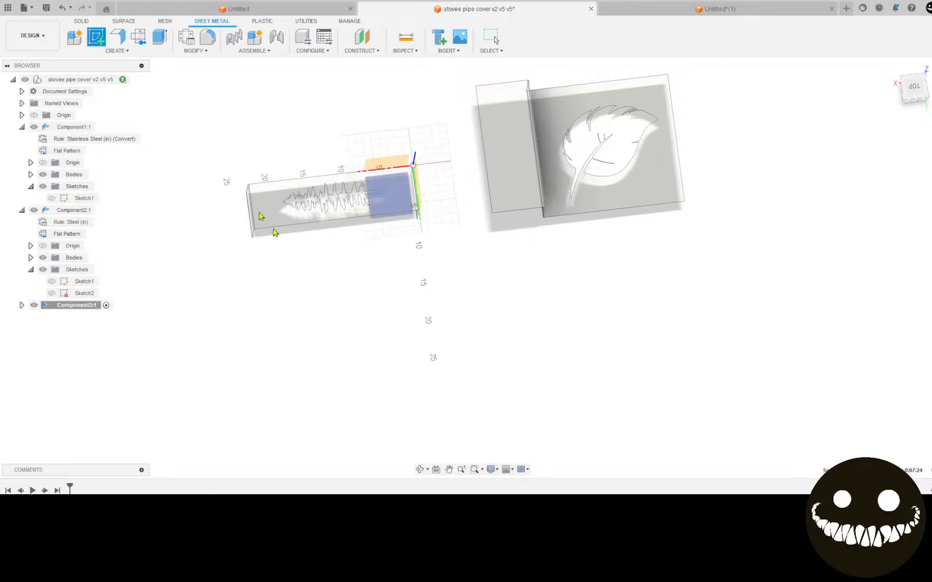
click(404, 214)
click(90, 42)
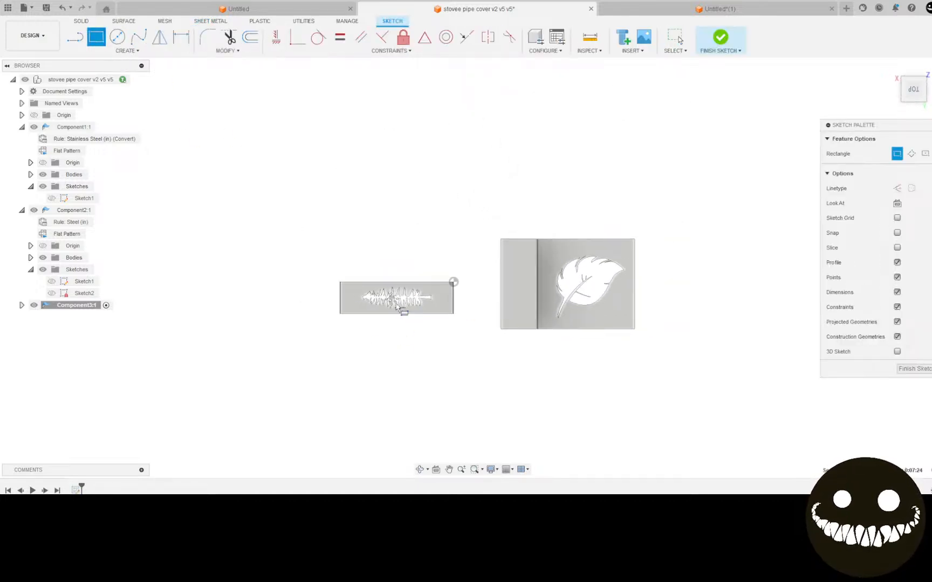
click(336, 284)
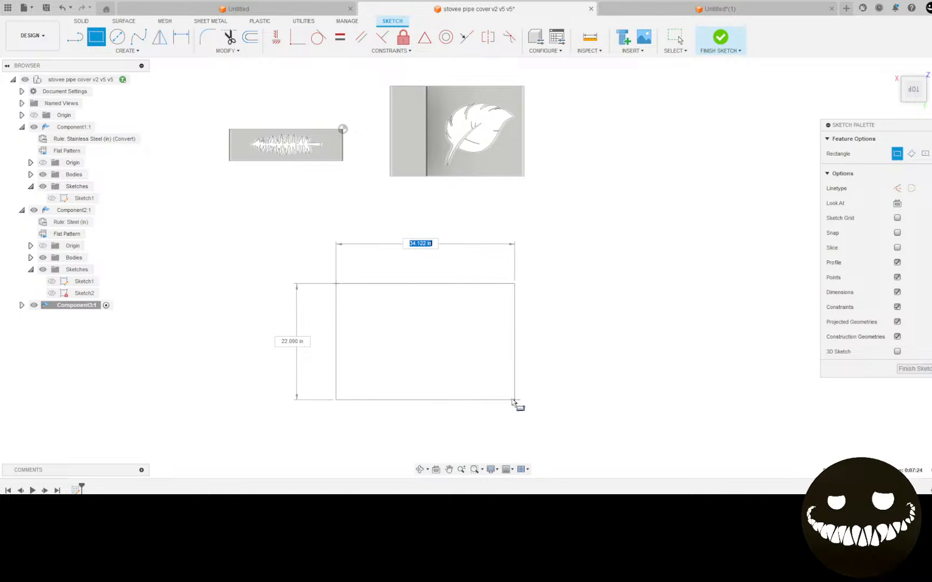
click(490, 388)
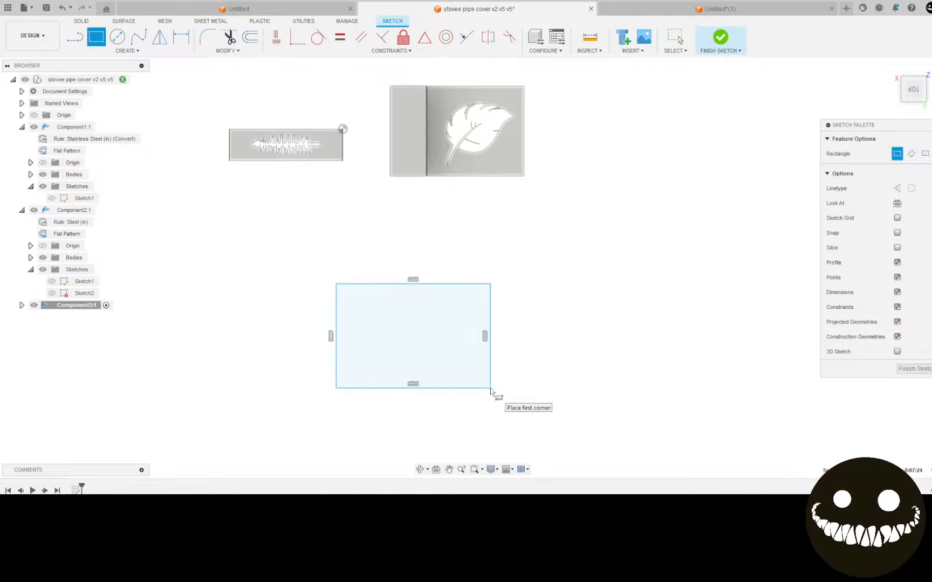
key(ctrl+z)
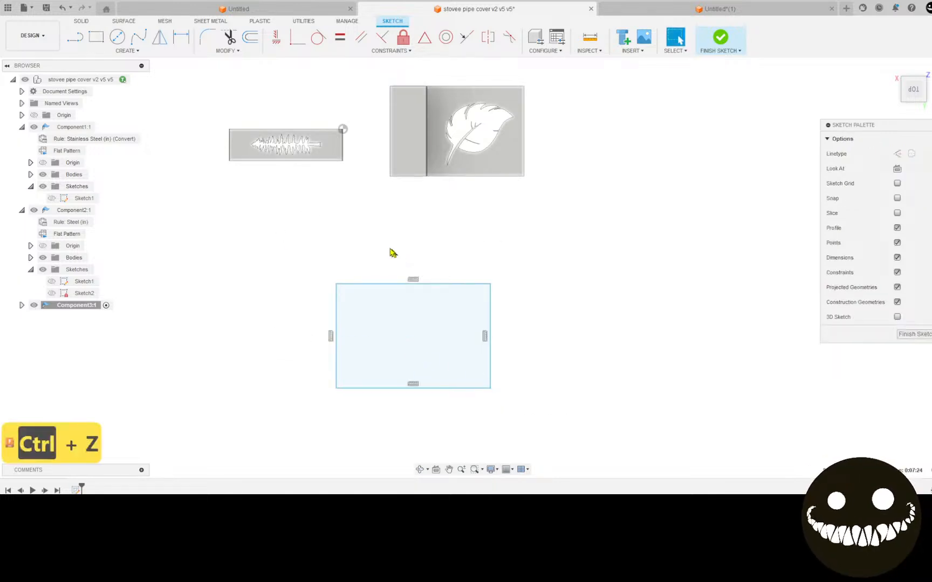
key(ctrl+z)
Sketch a three-sided inscribed polygon about 12.9 in in radius below the two existing parts and finish the sketch
click(115, 51)
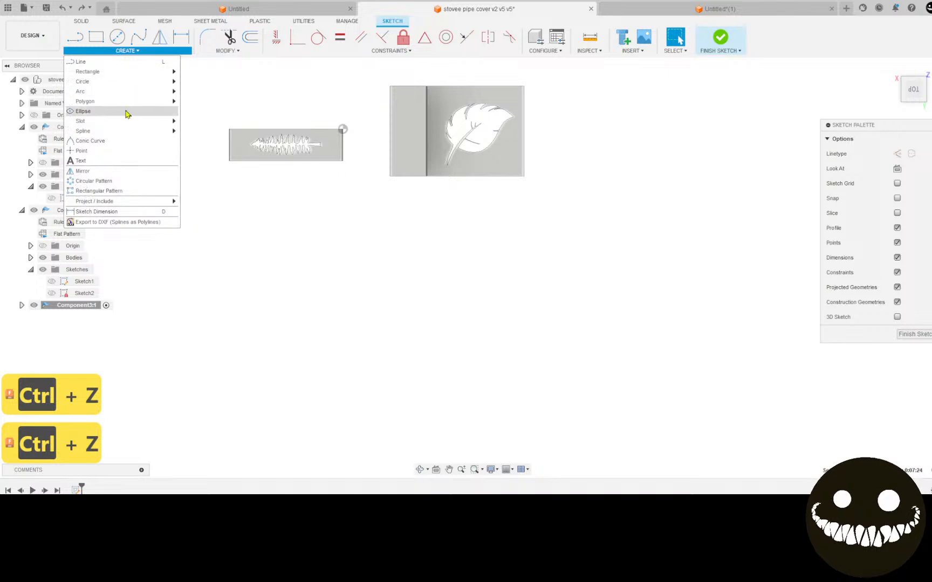
mouse_move(144, 104)
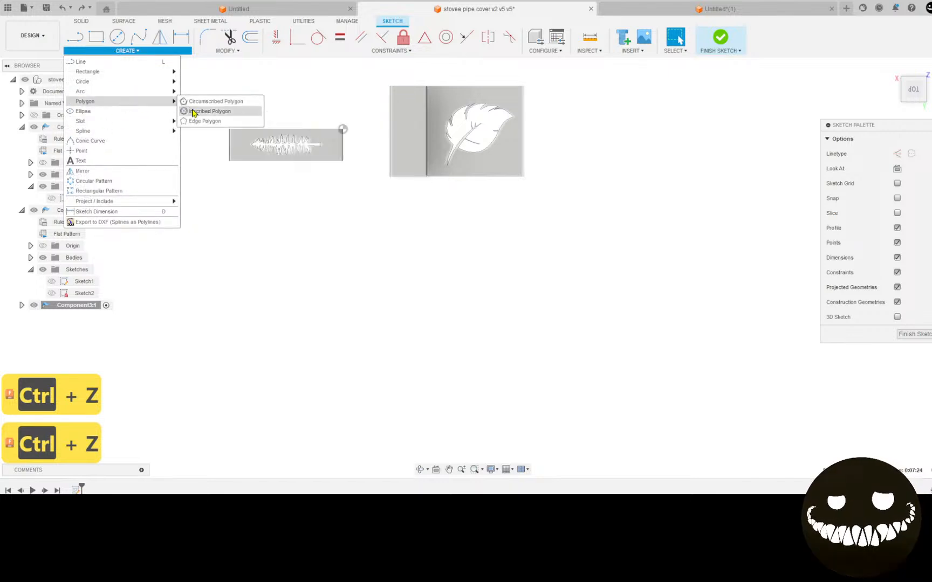
click(210, 111)
click(392, 307)
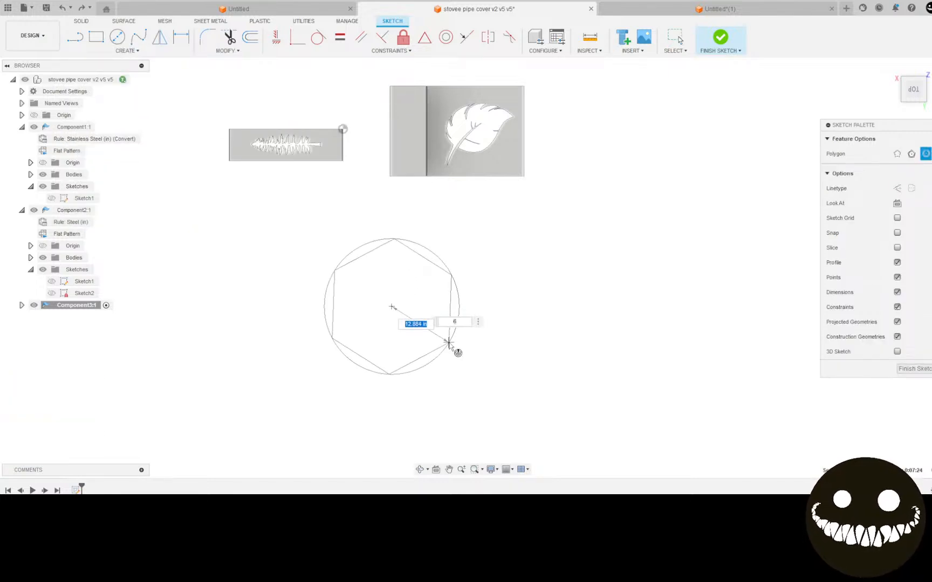
key(Tab)
text(3)
click(449, 343)
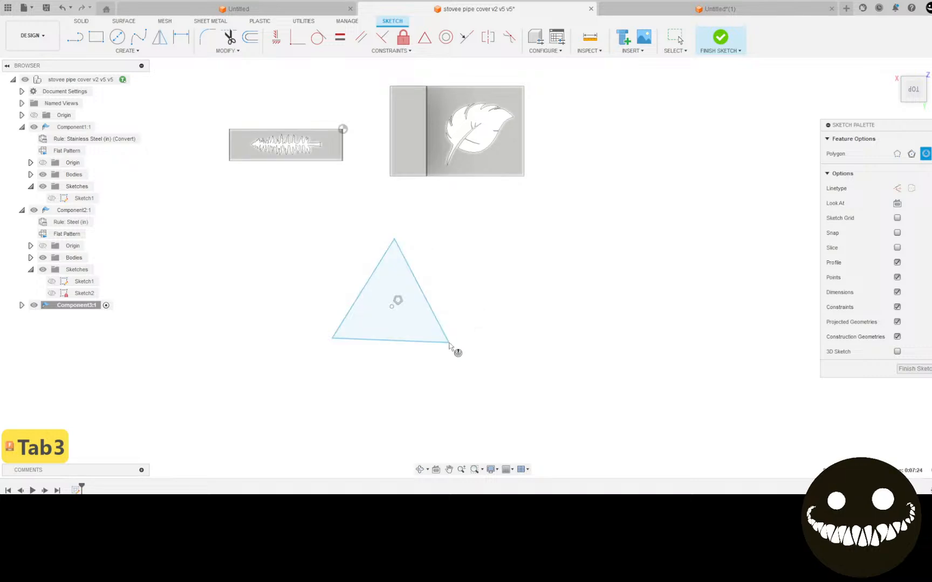
click(717, 42)
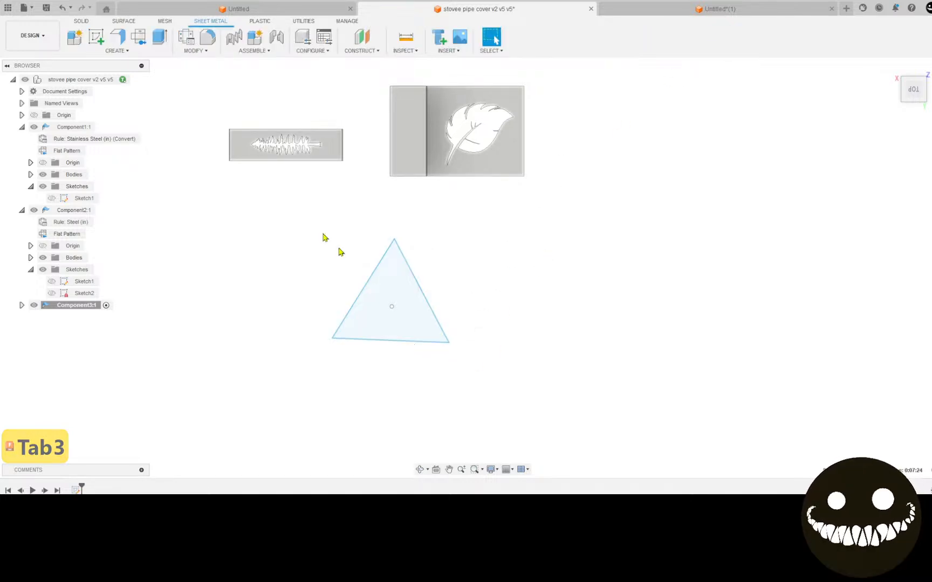
Create a flange from the triangle profile as a new body, oriented on Side 1
click(117, 36)
click(396, 339)
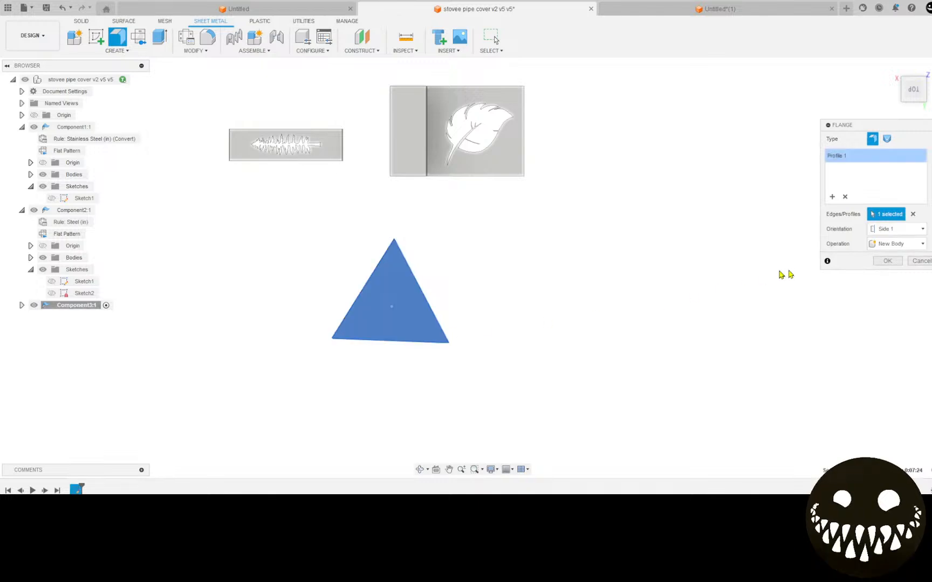
click(887, 262)
Set the thickness in the new component's Steel (in) sheet metal rule to 0.075 in and save the rule
shift+middle_drag(463, 317, 335, 250)
scroll(350, 246, up, 6)
shift+middle_drag(398, 232, 405, 261)
scroll(468, 277, down, 4)
scroll(494, 290, down, 3)
middle_drag(494, 290, 437, 310)
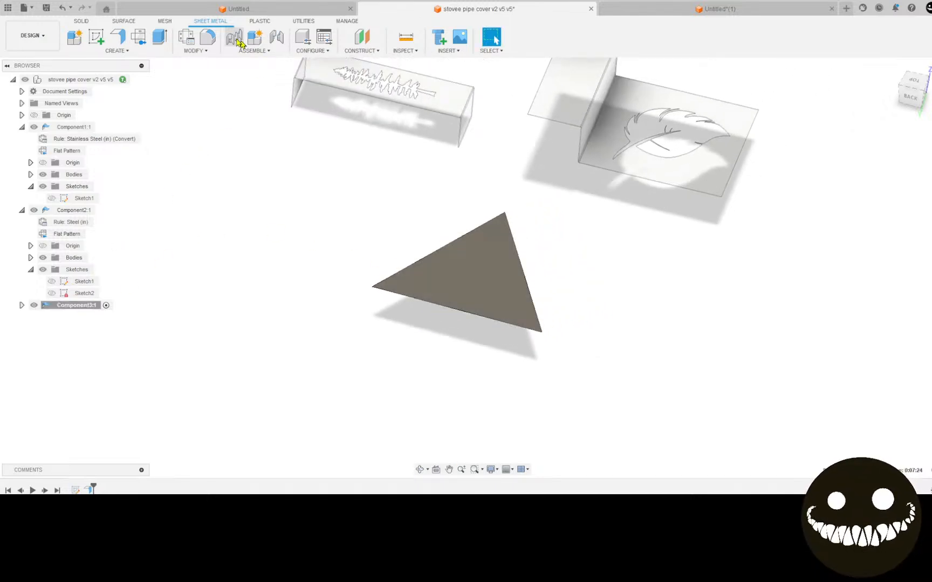
click(184, 40)
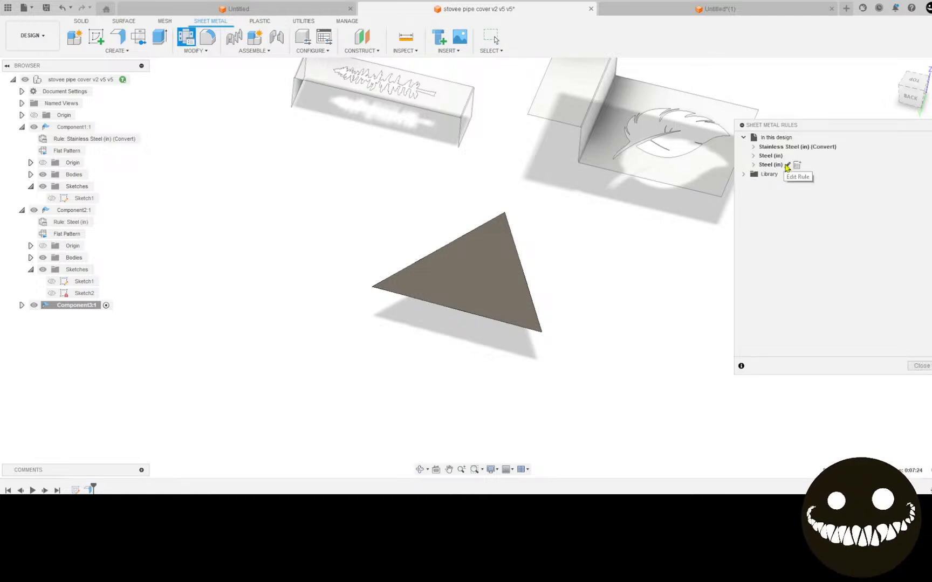
click(787, 165)
click(513, 193)
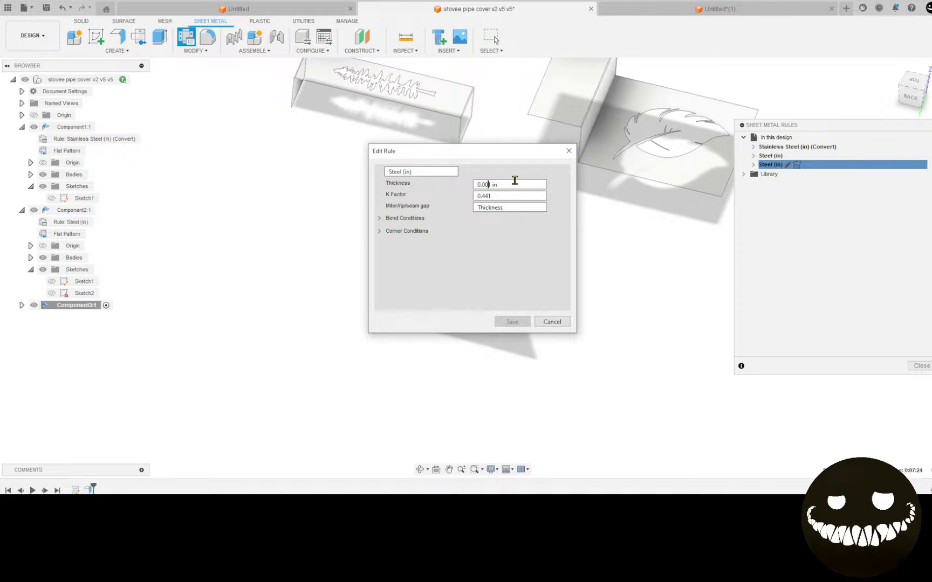
key(BackSpace)
key(Delete)
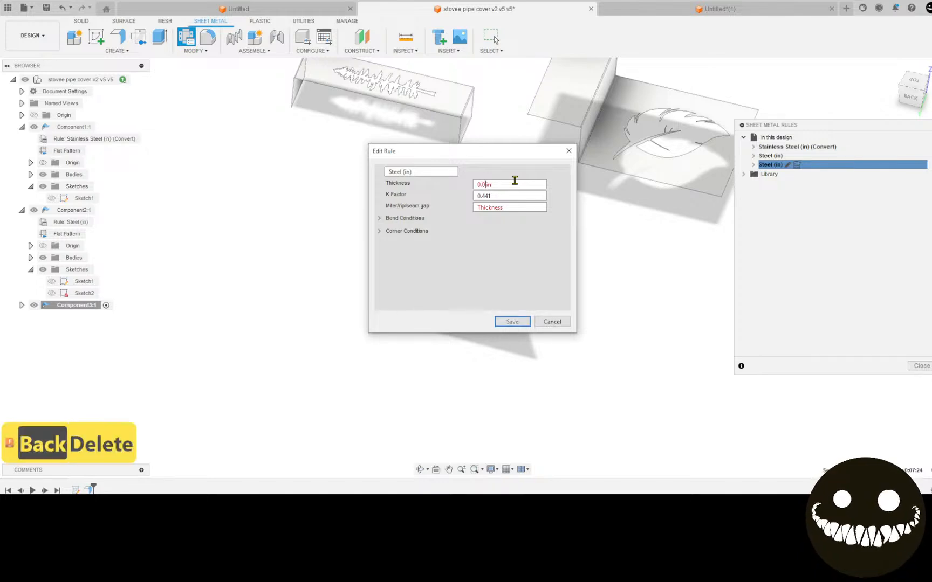
text(75)
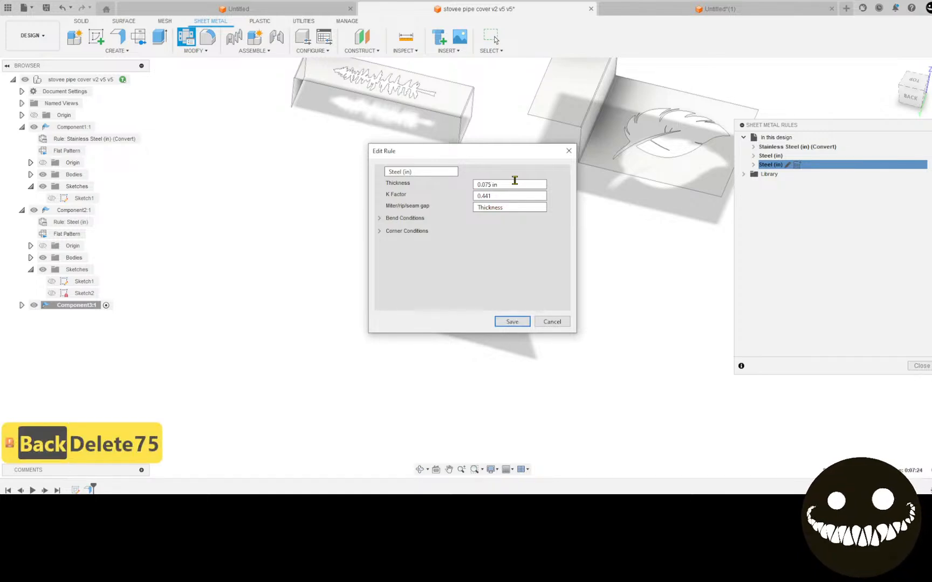
key(Return)
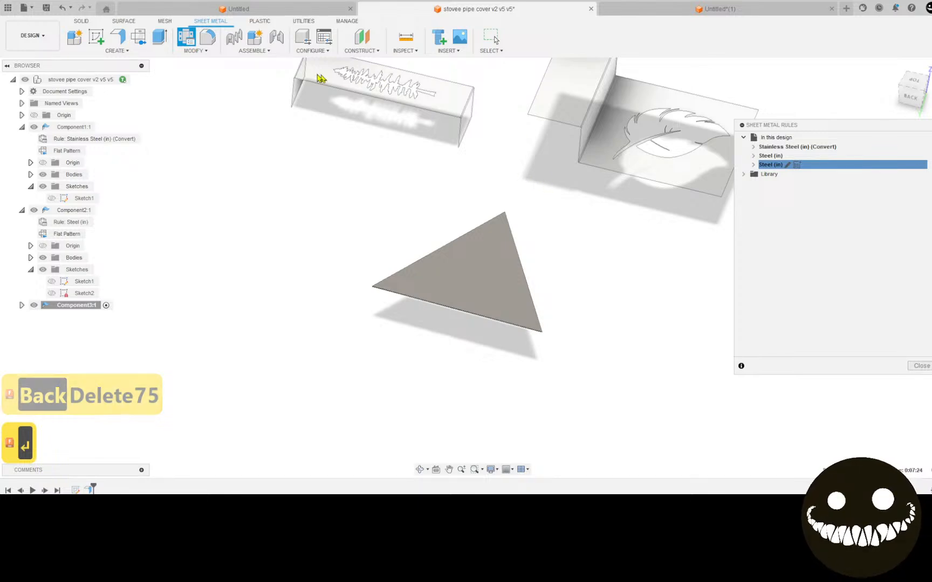
Add 9 in high flanges at 90 degrees along all three edges of the triangular plate, with mitered corners
click(118, 36)
click(423, 262)
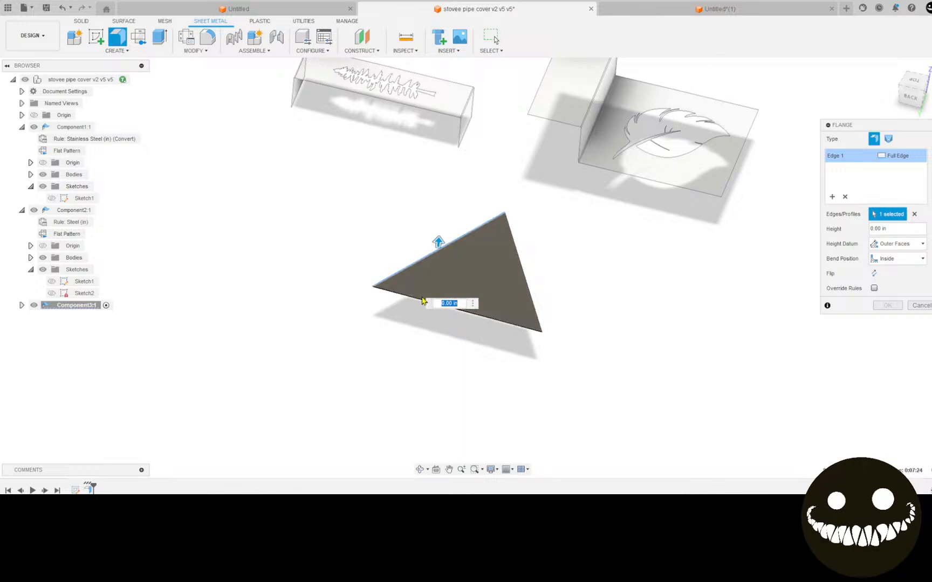
click(422, 300)
click(520, 262)
drag(522, 256, 530, 204)
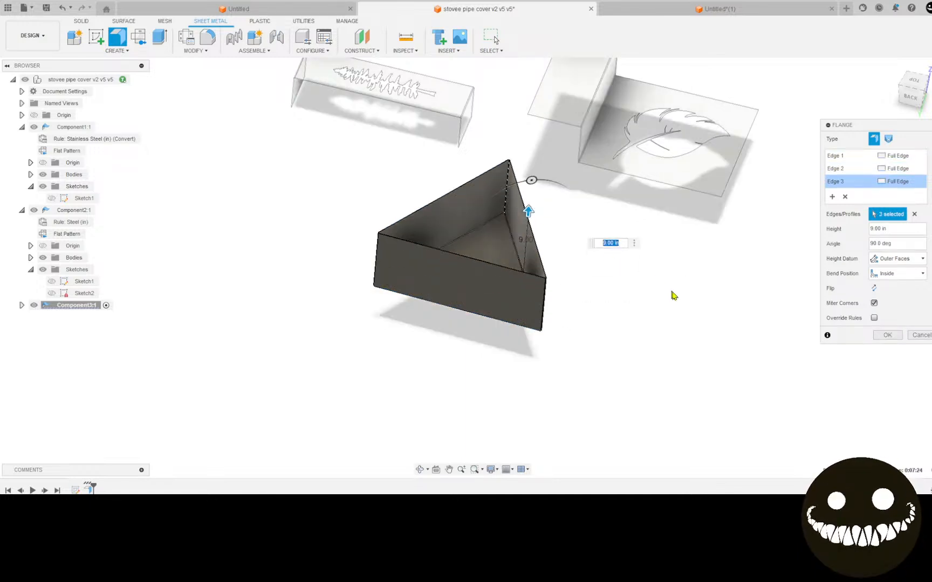
click(887, 335)
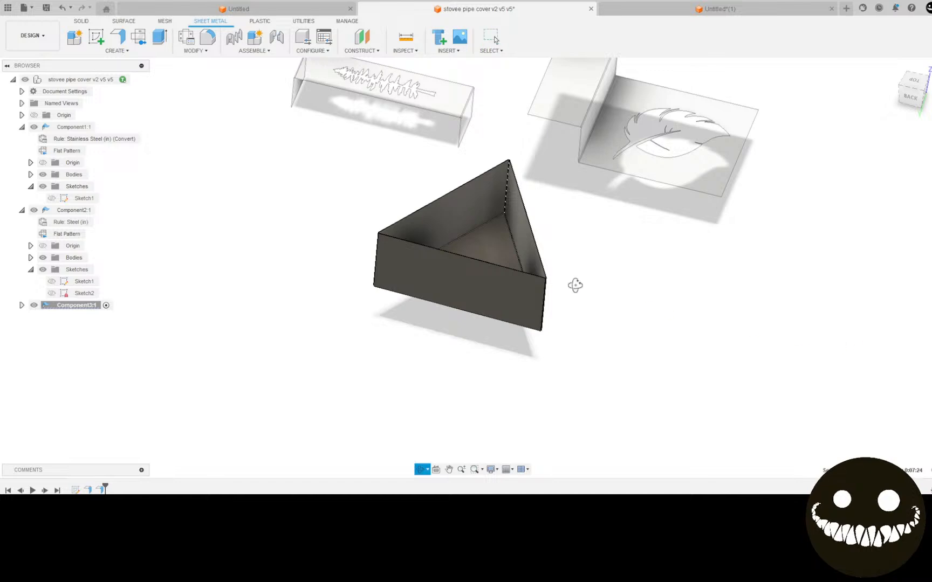
Insert Leaves-For-paper-flower-5.svg from the Downloads folder onto the inner base face of the triangular tray
shift+middle_drag(574, 285, 573, 309)
key(Escape)
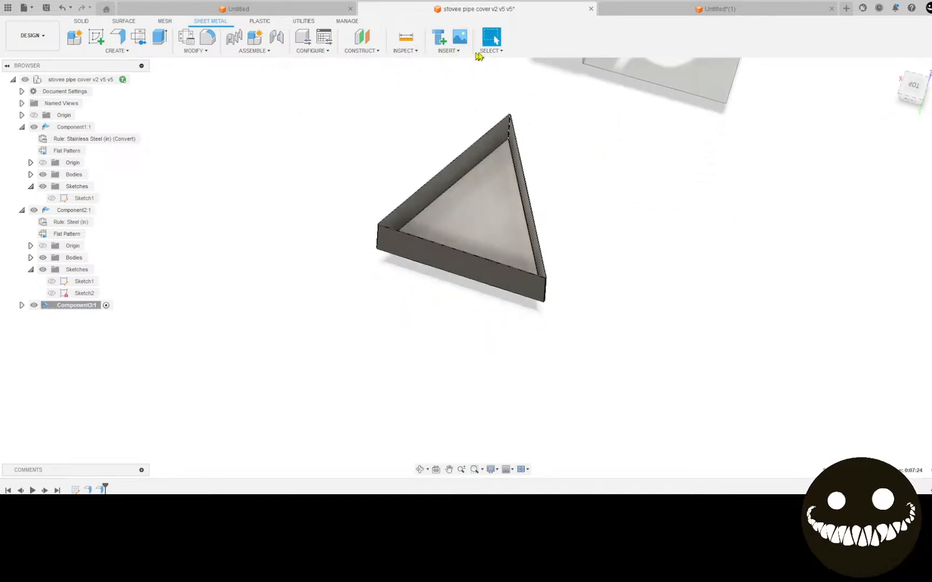
click(457, 51)
click(477, 103)
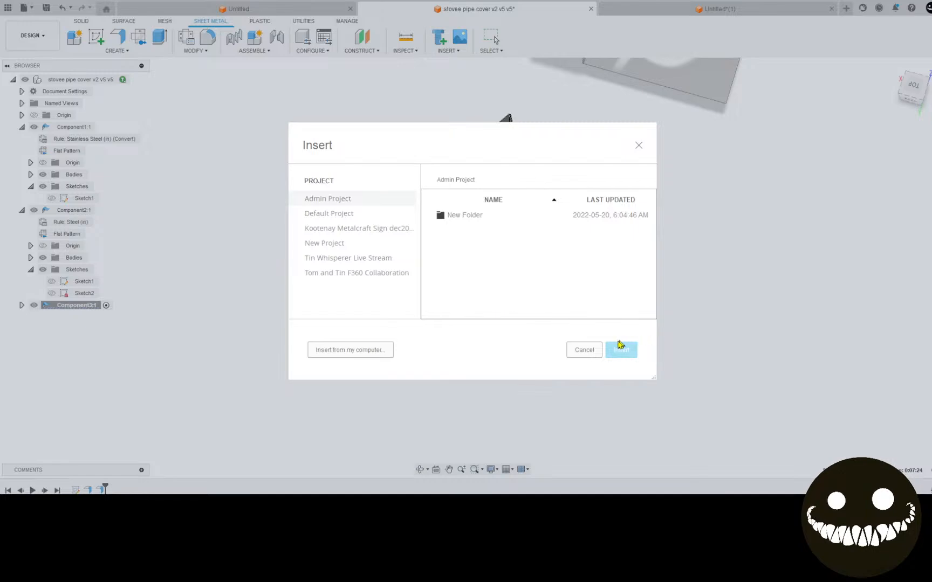
click(376, 357)
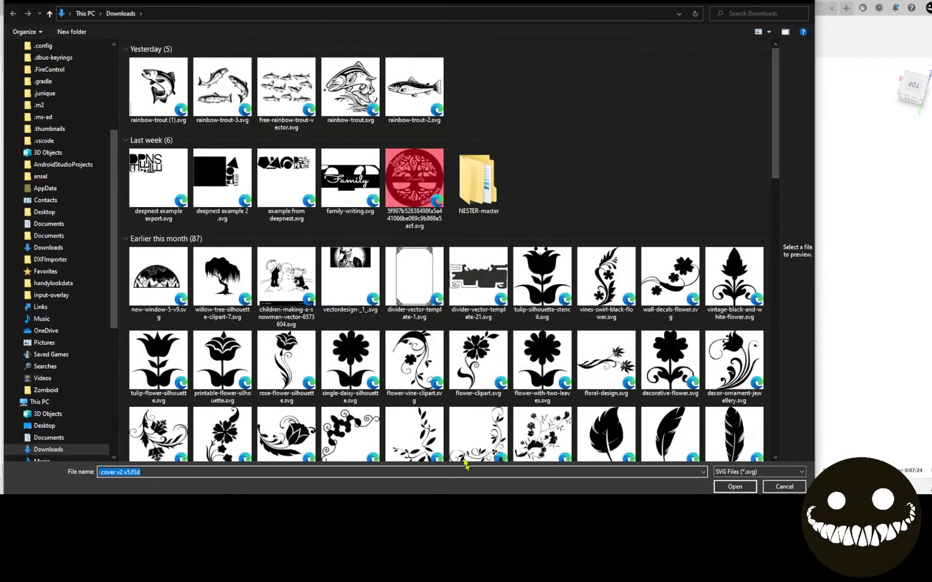
scroll(442, 425, down, 5)
scroll(442, 425, up, 6)
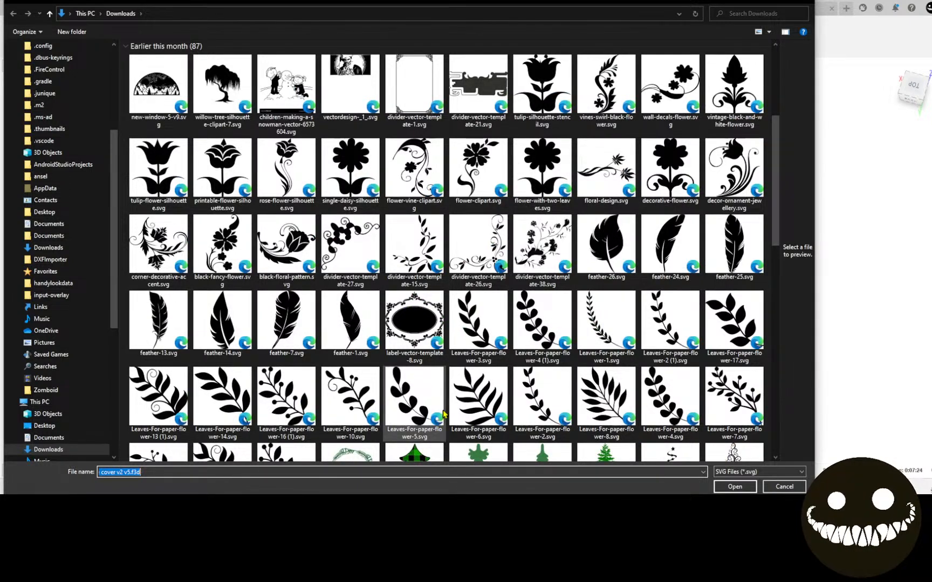
click(432, 385)
click(734, 487)
click(490, 211)
Position the leaf artwork inside the triangle at scale 1.00, about X -0.53 in and Y -1.93 in, and try to accept it
middle_drag(489, 302, 462, 248)
drag(470, 230, 501, 385)
scroll(503, 396, up, 4)
middle_drag(501, 386, 483, 333)
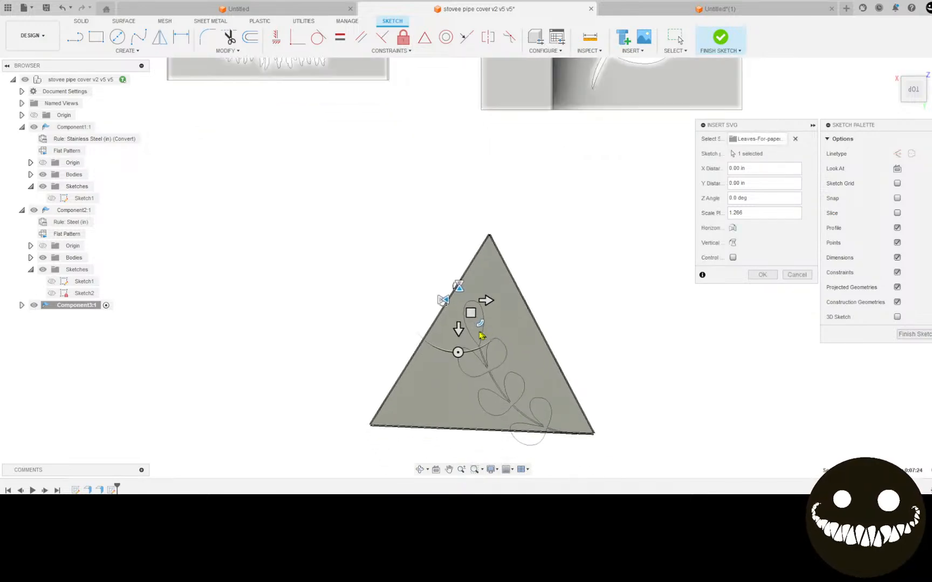
drag(471, 313, 467, 301)
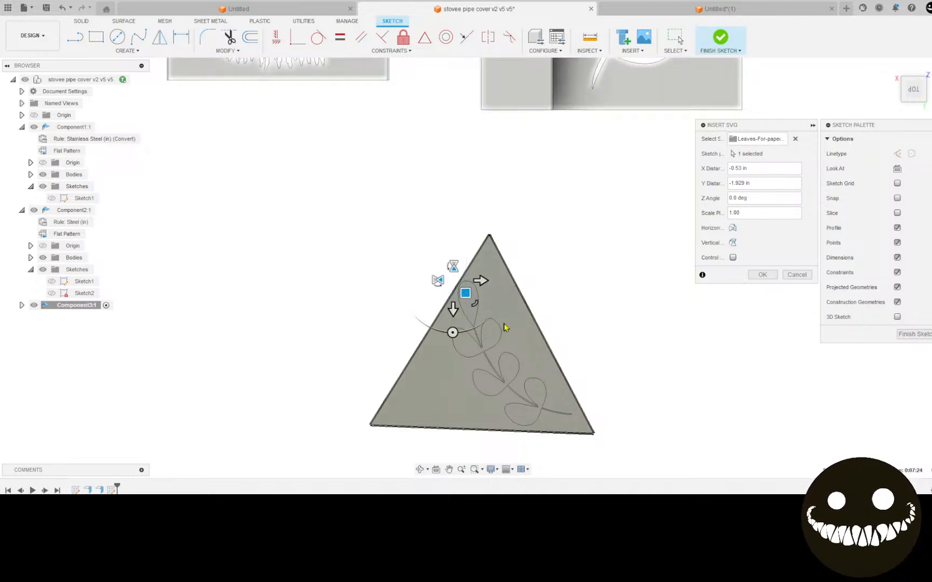
click(774, 276)
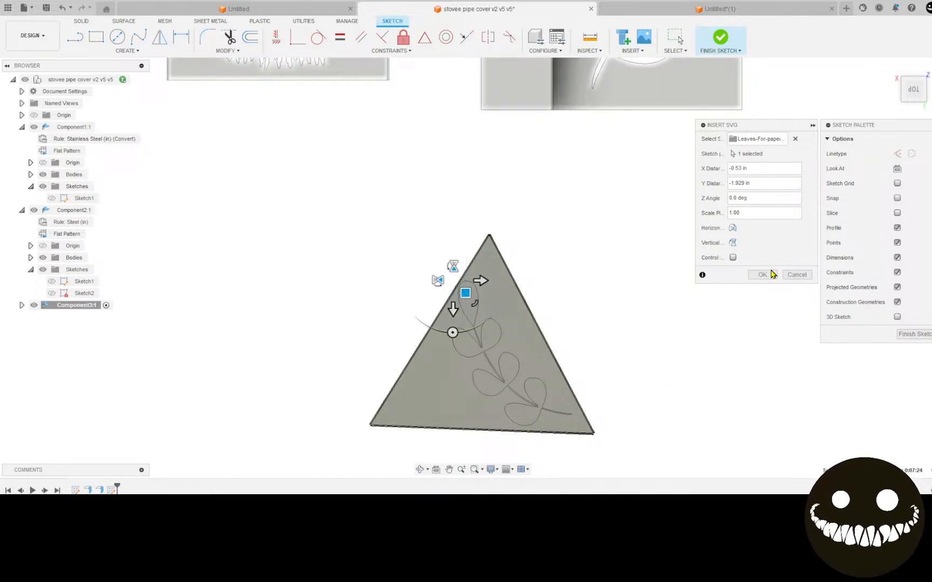
Browse the Downloads folder for other artwork and replace the leaf SVG with Christmas-Tree-Design.svg
click(762, 139)
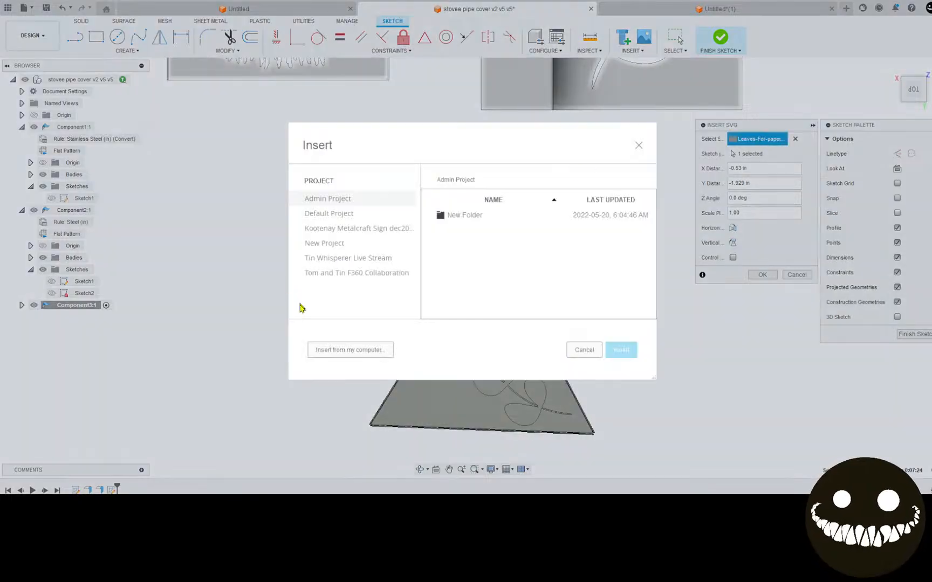
click(347, 350)
scroll(339, 354, up, 3)
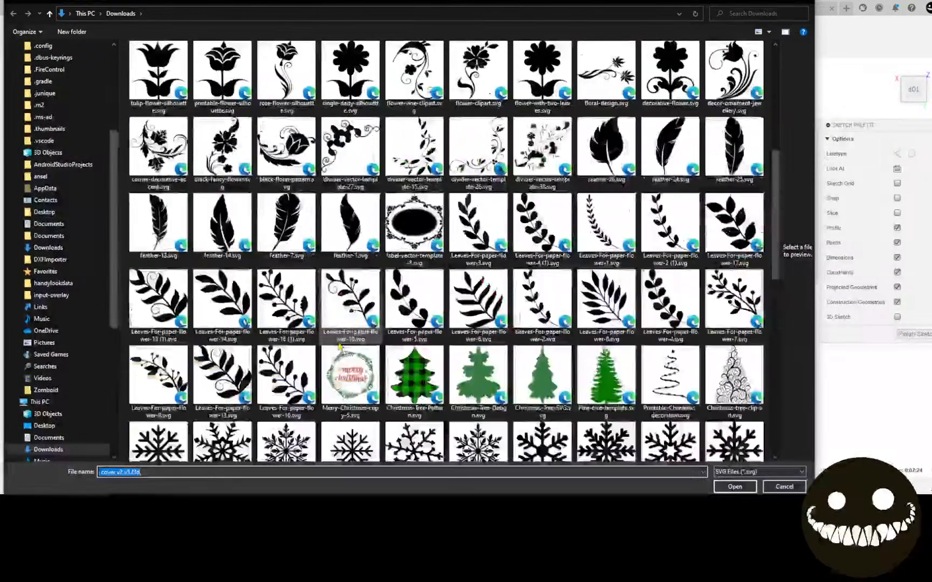
scroll(339, 347, up, 3)
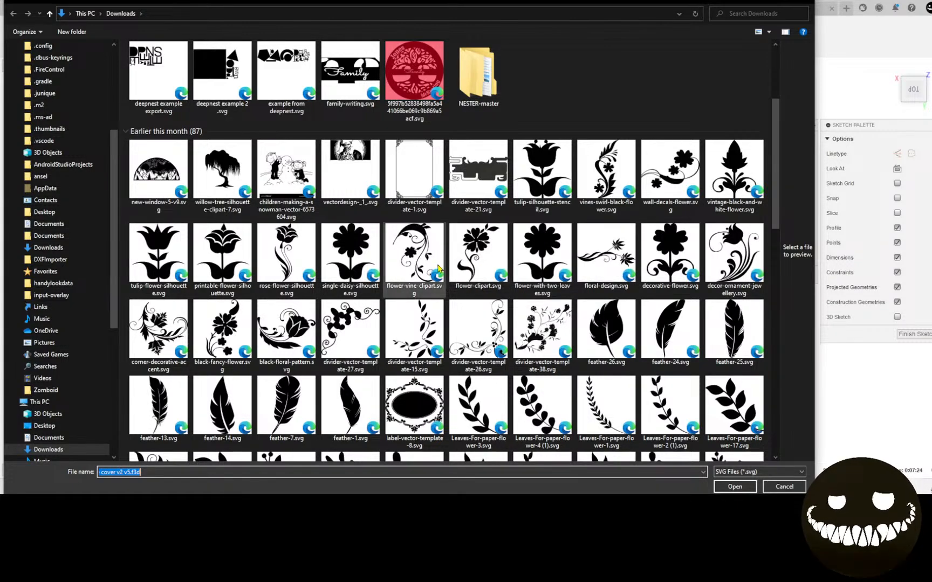
scroll(439, 268, down, 12)
scroll(439, 268, up, 5)
scroll(439, 269, down, 10)
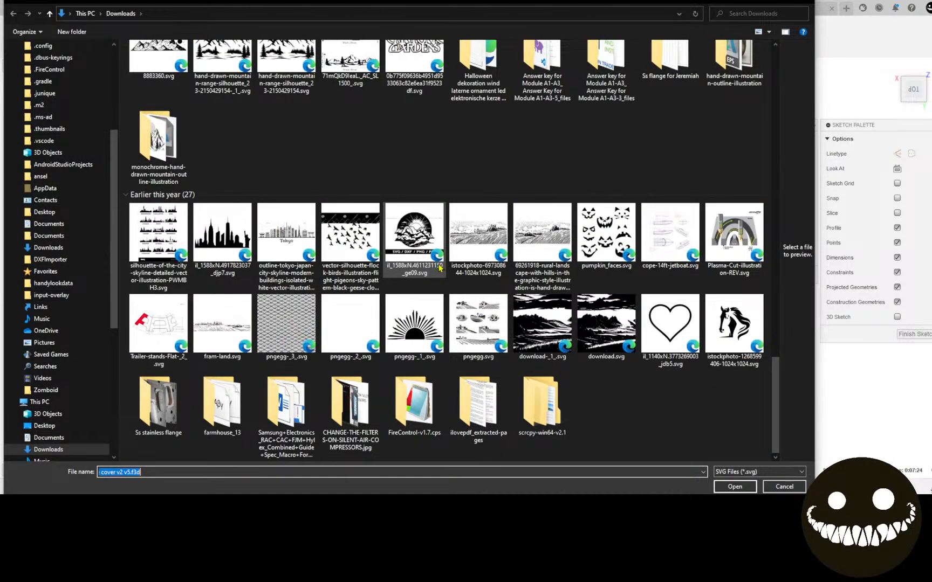
scroll(438, 269, up, 3)
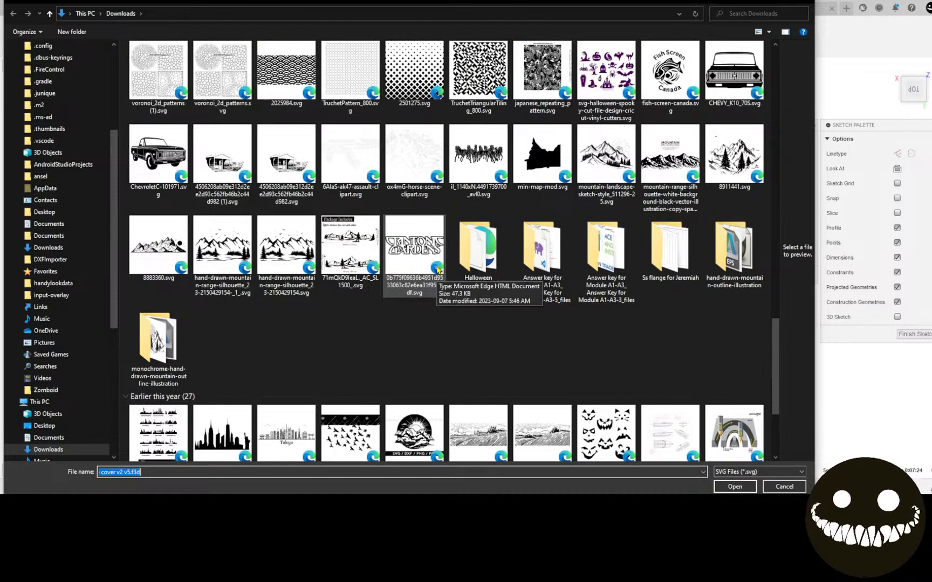
scroll(438, 270, up, 3)
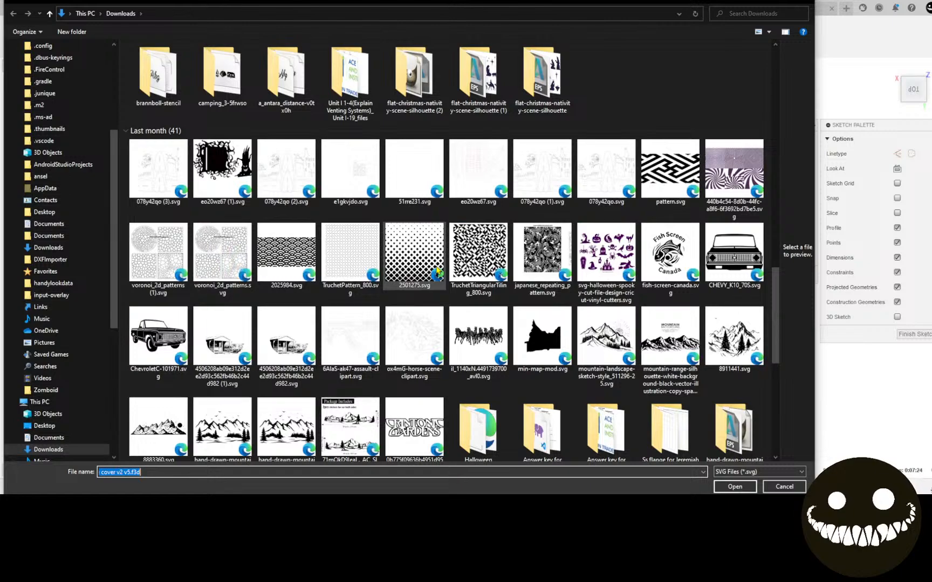
scroll(438, 271, up, 3)
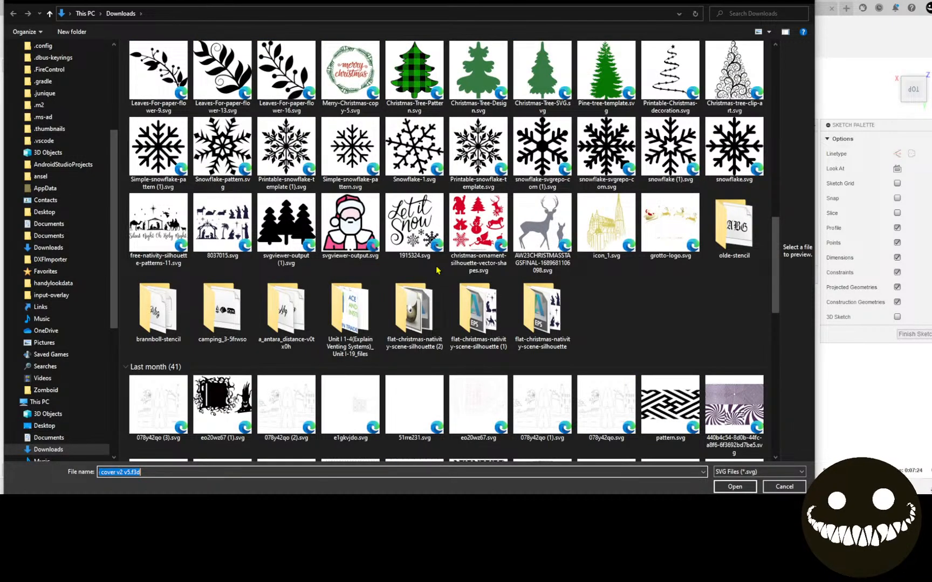
scroll(438, 271, up, 3)
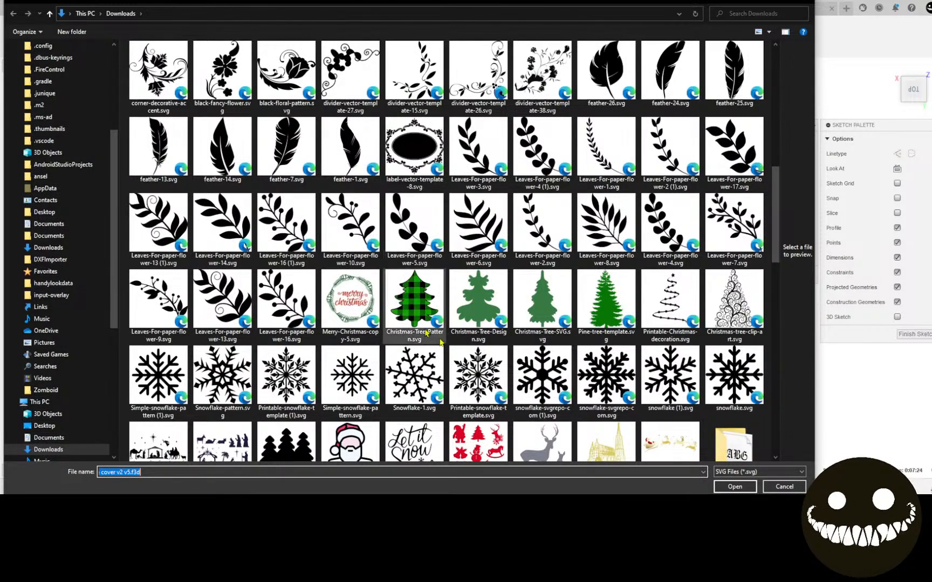
click(473, 302)
click(734, 486)
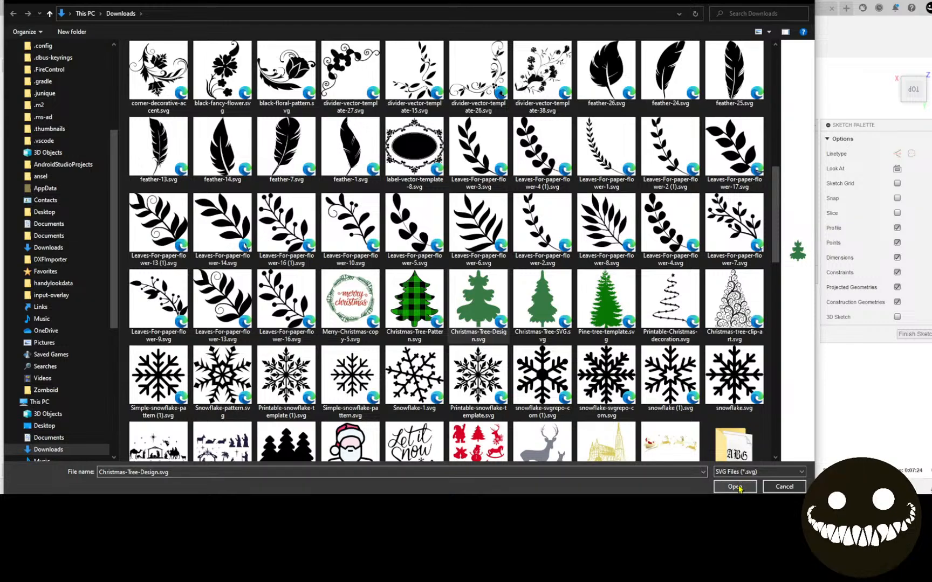
Move the Christmas tree artwork to the middle of the triangular base, enlarge it slightly and accept the insertion
mouse_move(437, 177)
middle_down()
mouse_move(471, 243)
mouse_move(463, 228)
middle_up()
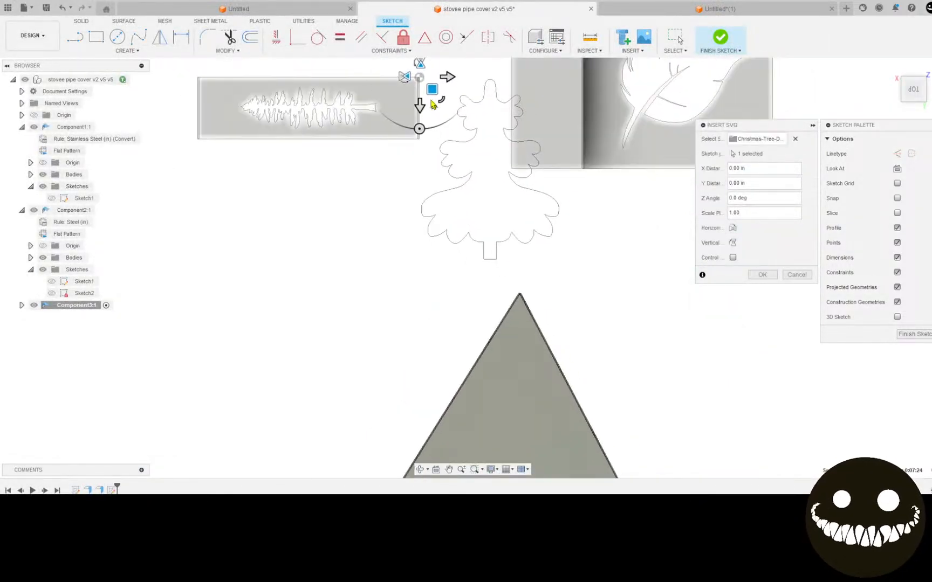
mouse_move(433, 90)
mouse_down()
mouse_move(433, 245)
mouse_move(499, 388)
mouse_up()
middle_drag(517, 391, 492, 298)
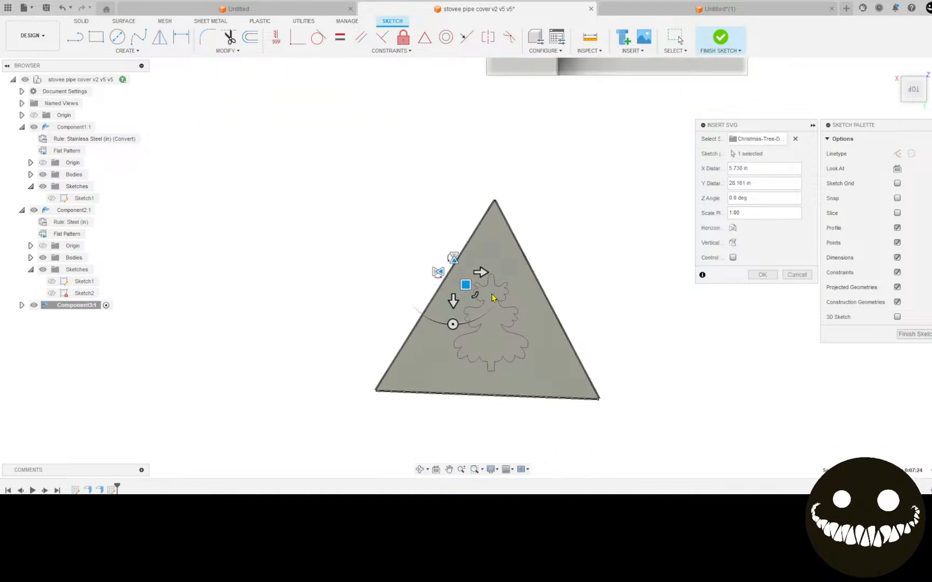
mouse_move(476, 294)
mouse_down()
mouse_move(462, 280)
mouse_move(472, 278)
mouse_up()
click(761, 275)
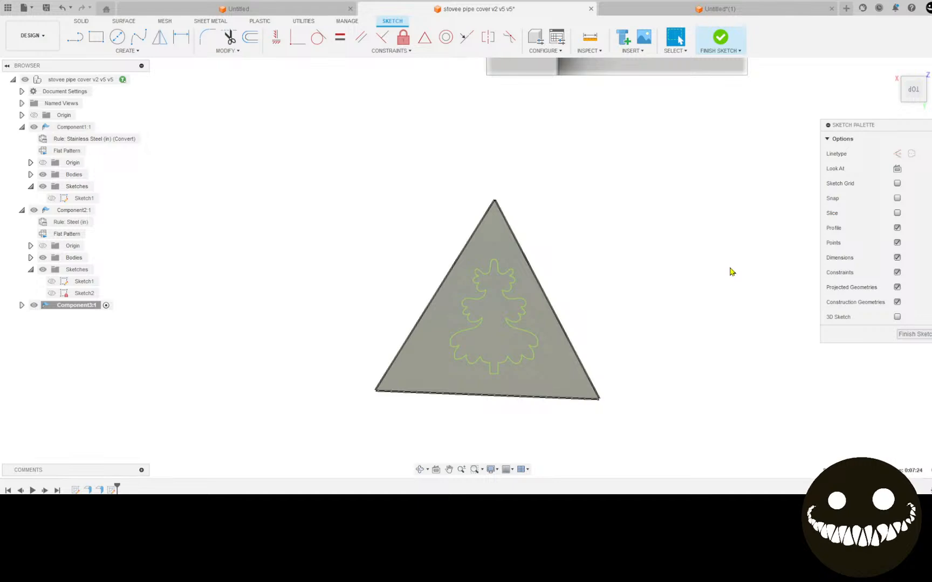
Extrude the Christmas tree profile -4.00 in as a cut through the triangular tray's base
key(e)
click(493, 340)
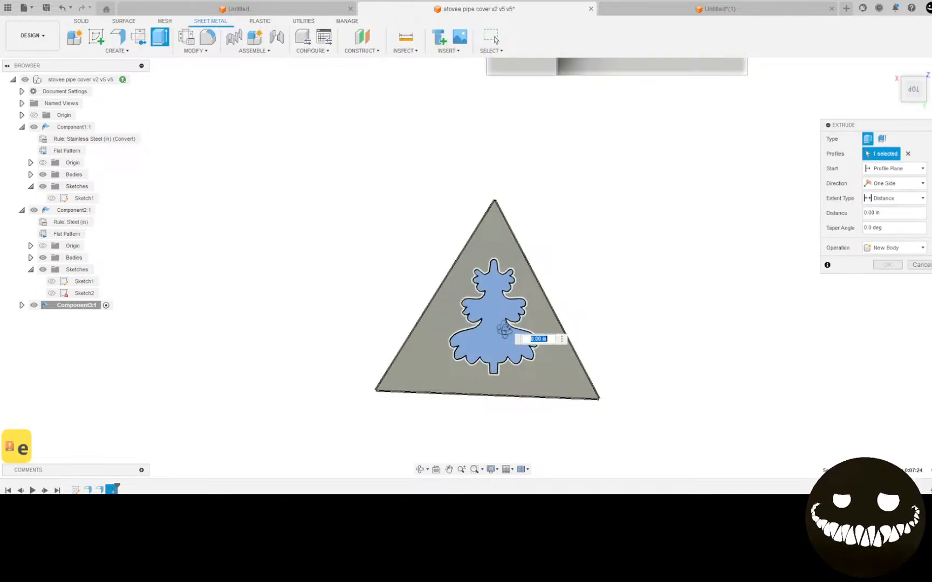
drag(497, 319, 513, 363)
click(887, 279)
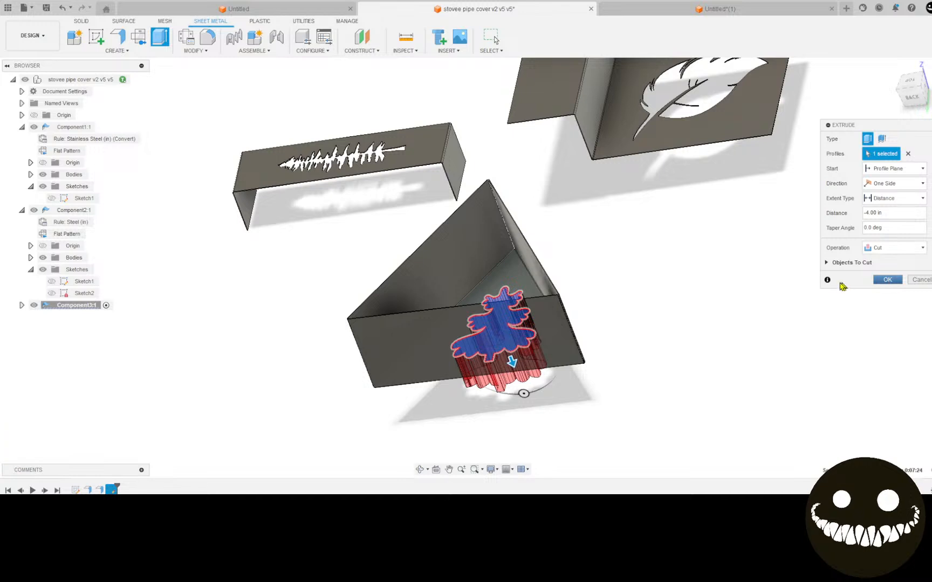
Unfold all bends of the triangular tray, keeping the base face stationary
shift+middle_drag(696, 279, 646, 297)
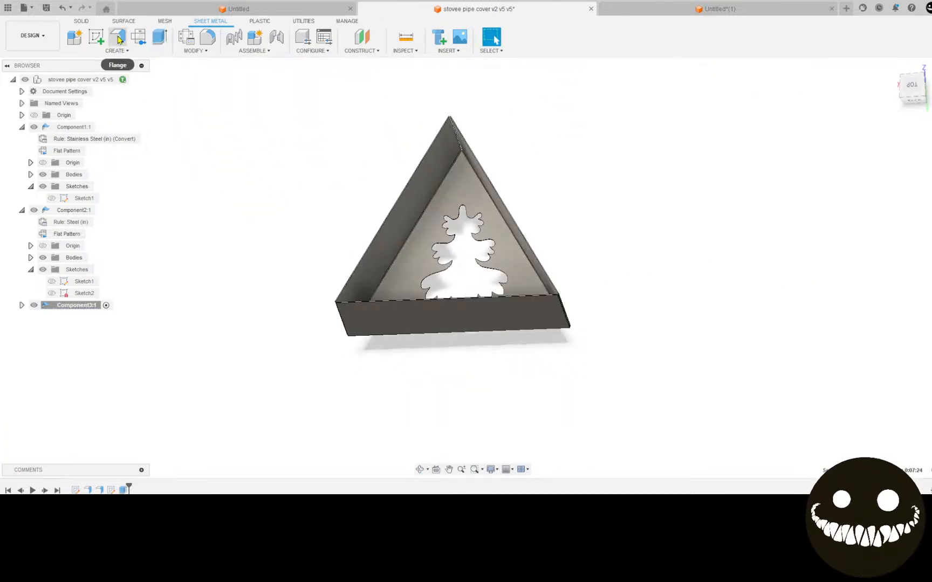
click(198, 50)
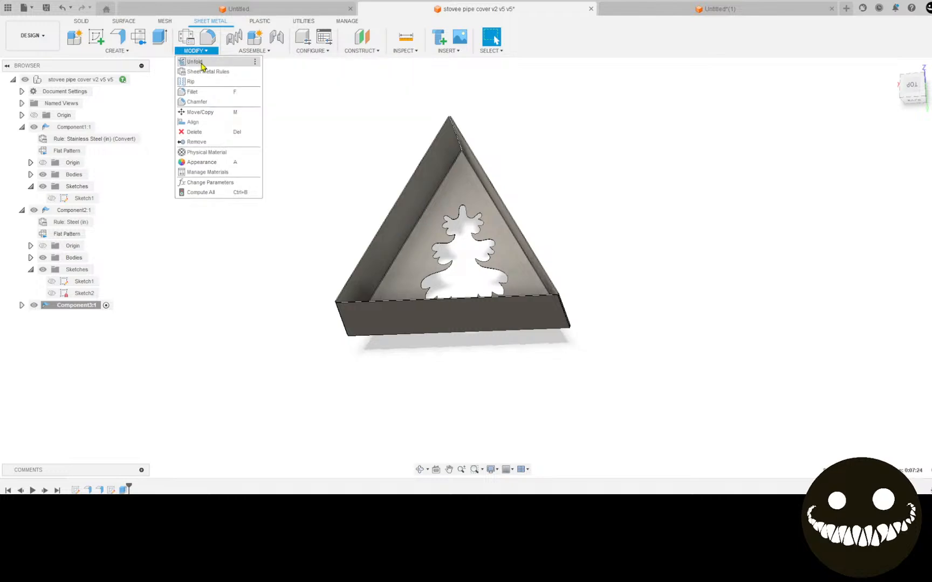
click(195, 62)
click(413, 267)
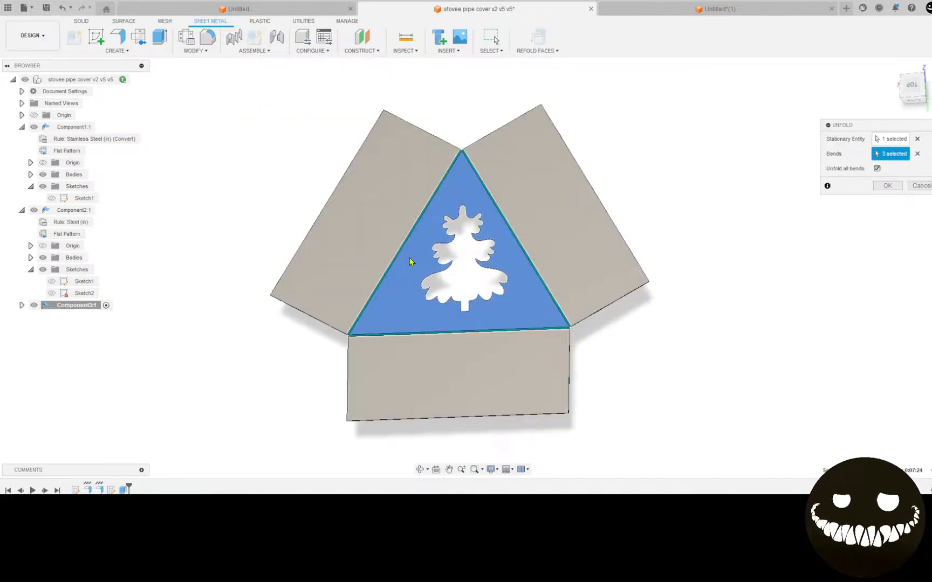
click(886, 186)
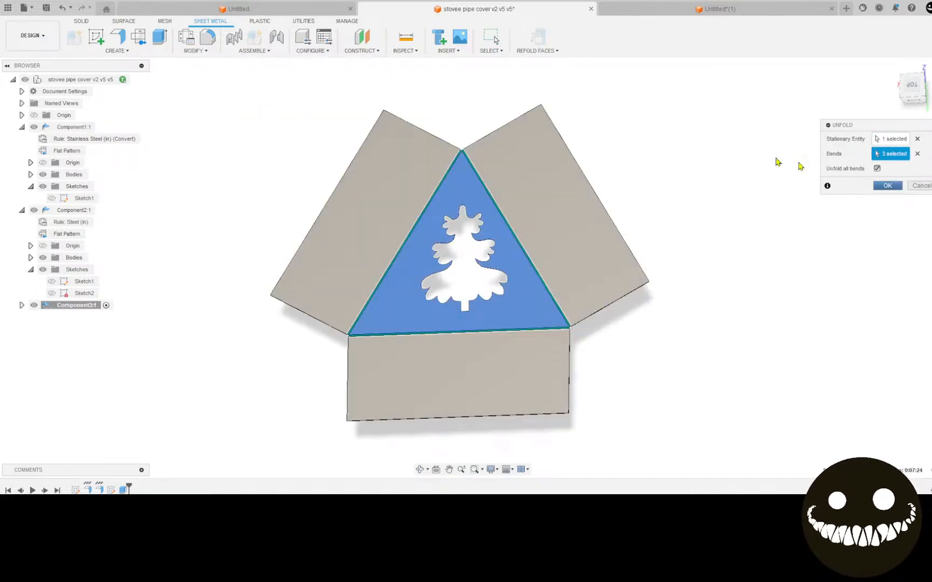
Start a sketch on the unfolded triangular base with construction linetype and project the bend end edges at the apex corner
click(392, 292)
click(75, 37)
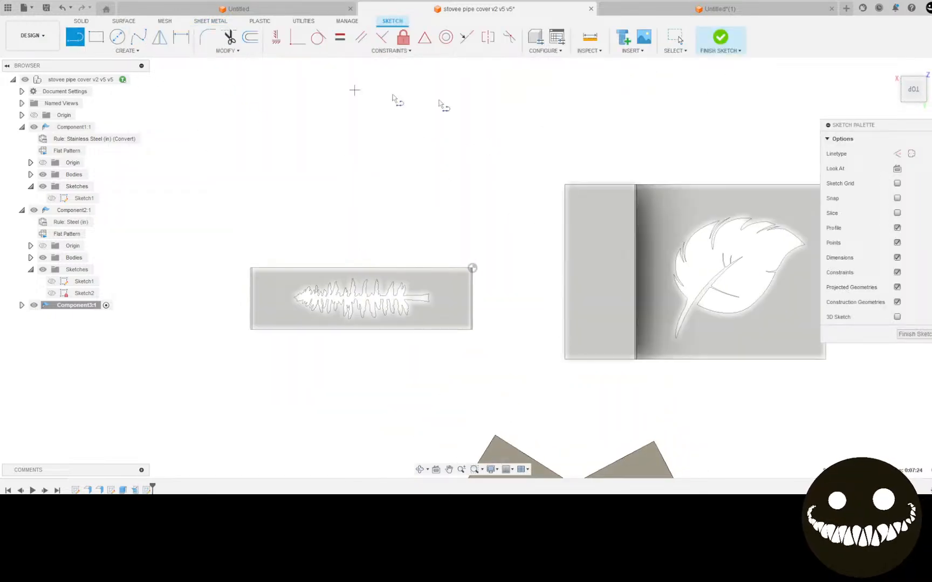
click(898, 155)
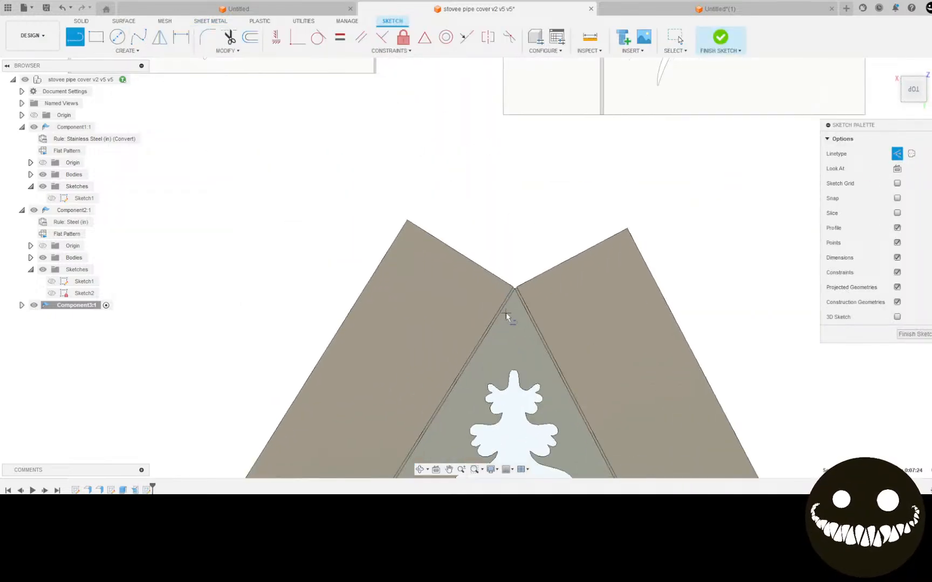
scroll(515, 292, up, 3)
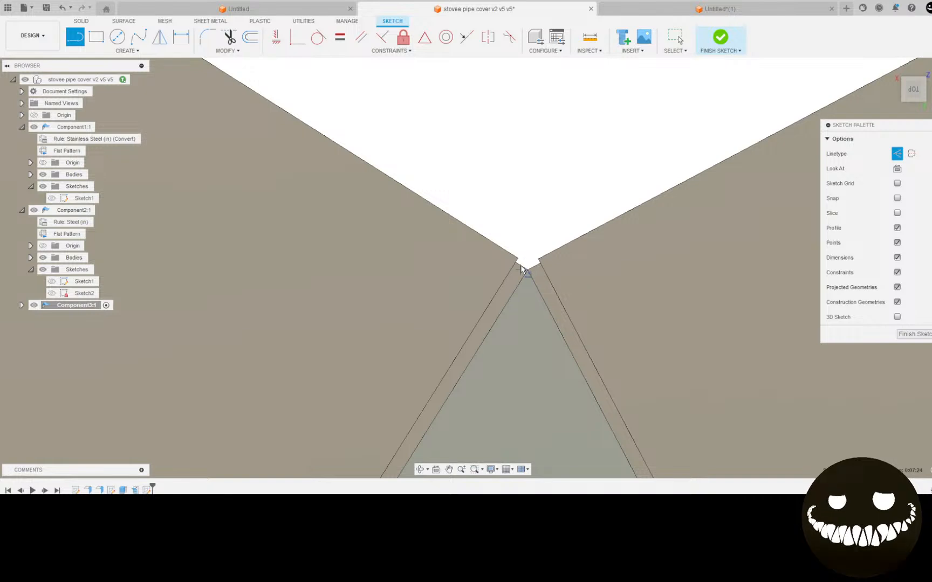
key(p)
click(522, 268)
scroll(547, 319, down, 2)
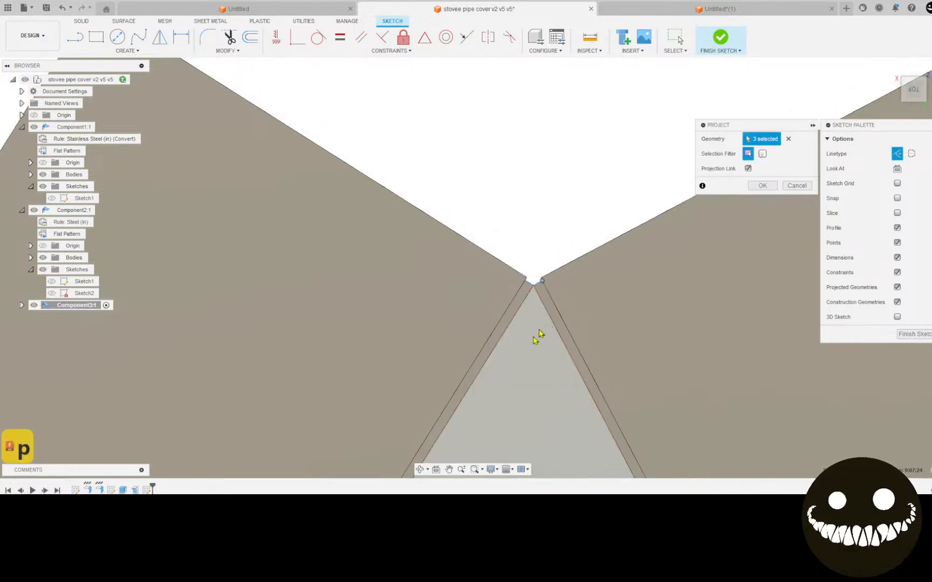
Project the bend end edges at the triangle's lower-left corner into the sketch
middle_drag(507, 369, 525, 183)
scroll(478, 278, down, 2)
scroll(410, 347, down, 4)
middle_drag(389, 388, 464, 151)
scroll(371, 289, up, 4)
click(308, 251)
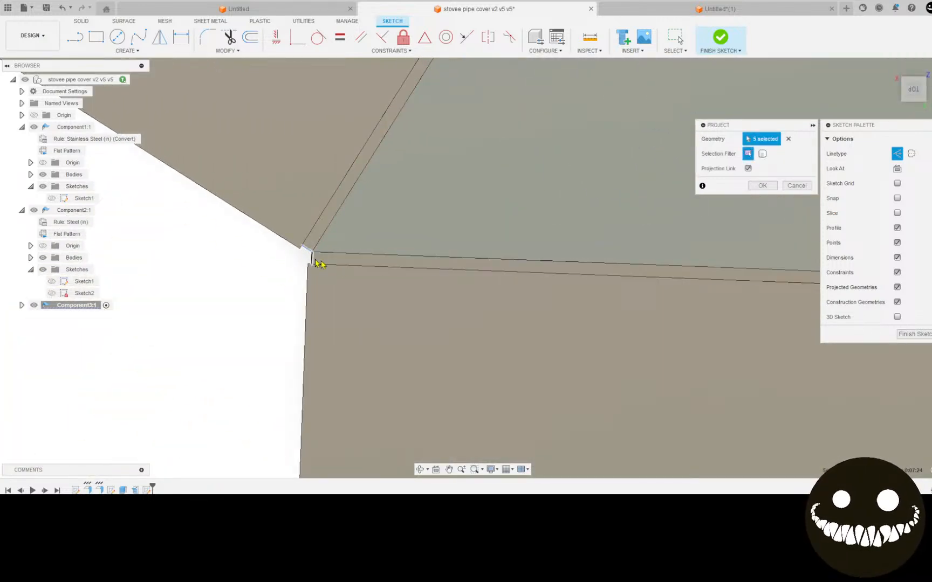
Project the bend end edges at the triangle's lower-right corner and accept the projection
scroll(377, 269, down, 5)
middle_drag(593, 370, 16, 308)
scroll(449, 270, up, 4)
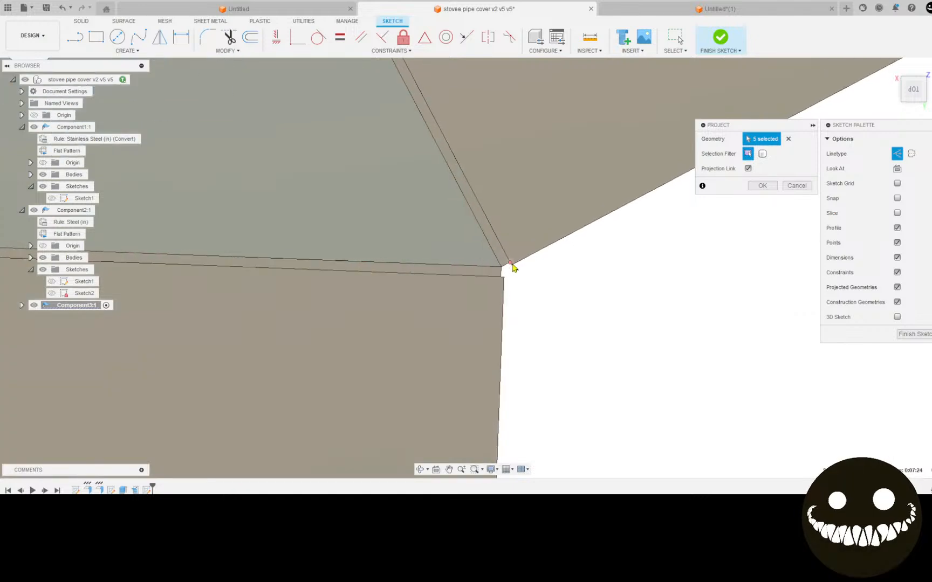
scroll(513, 267, up, 2)
click(497, 272)
click(504, 258)
click(758, 186)
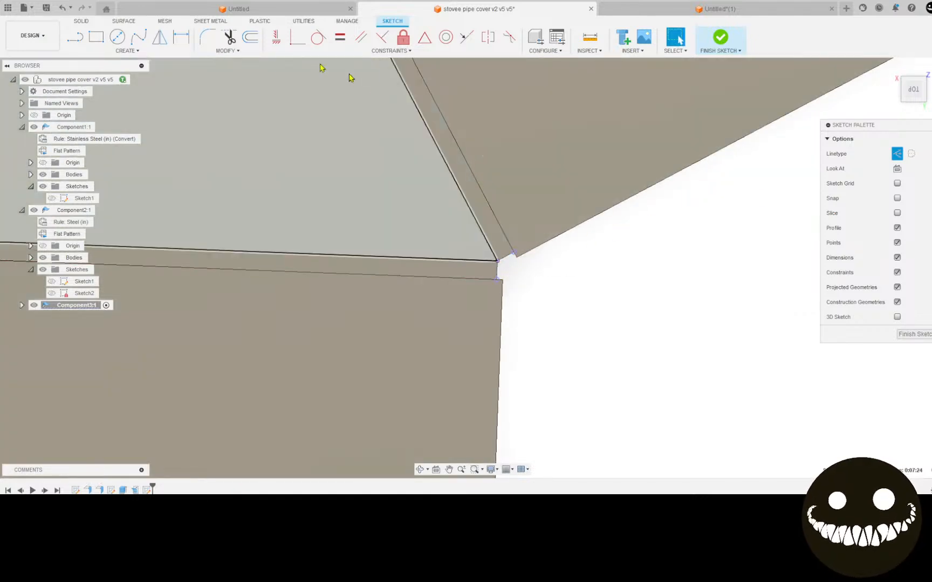
Draw a construction line along the middle of the right bend, from the triangle's lower-right corner up to the apex
key(l)
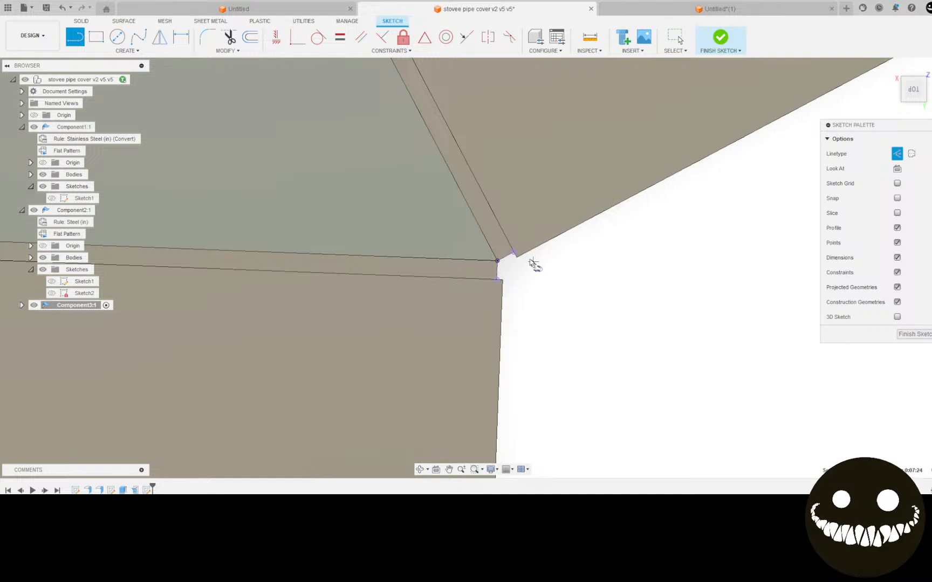
click(498, 261)
middle_drag(389, 218, 548, 477)
scroll(540, 453, down, 5)
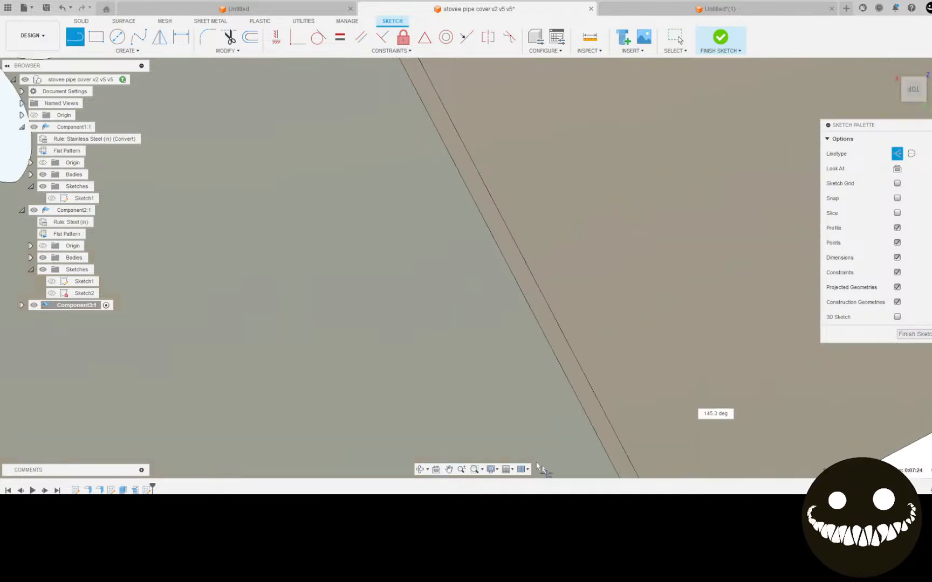
middle_drag(501, 292, 674, 452)
scroll(674, 450, down, 1)
middle_drag(524, 116, 597, 427)
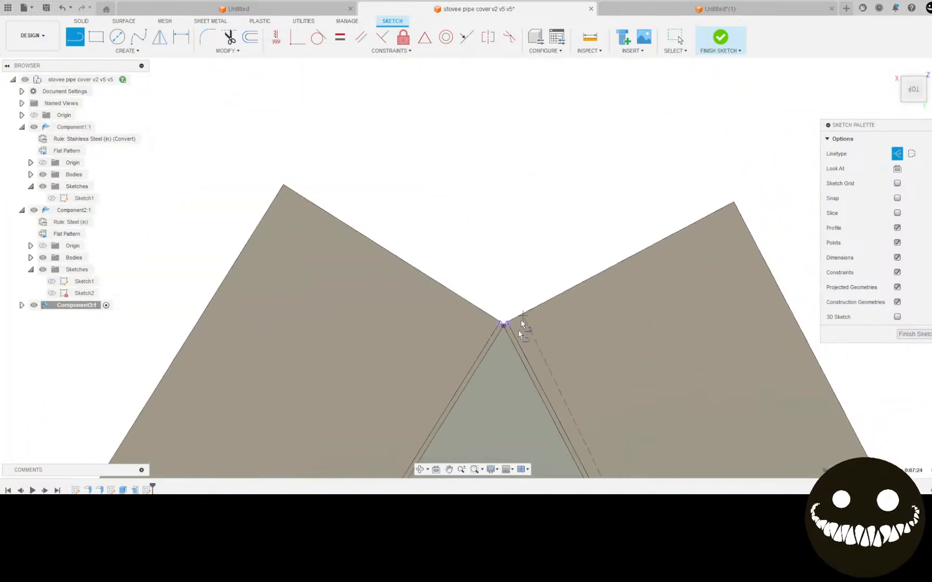
scroll(519, 332, up, 5)
scroll(489, 306, up, 2)
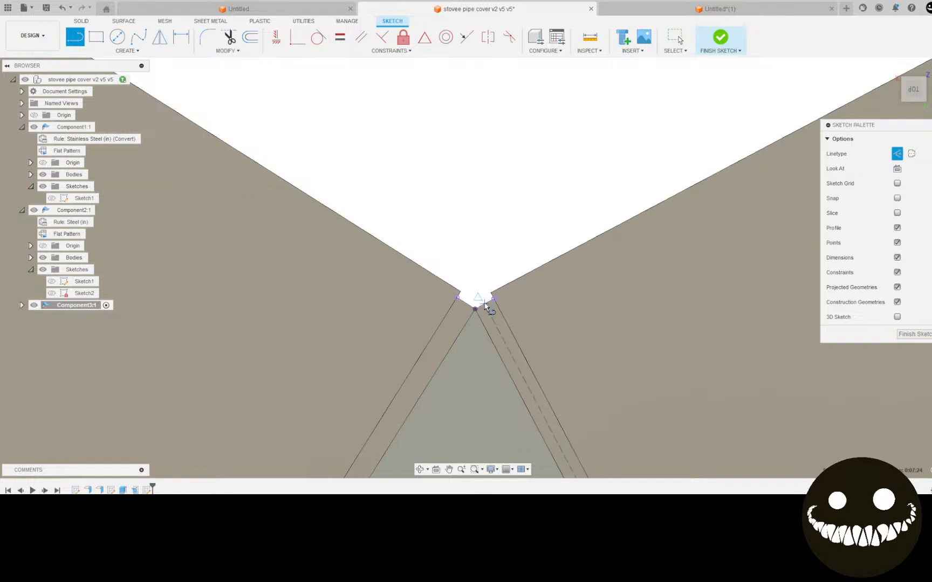
click(465, 304)
Draw a construction line along the middle of the left bend, from the apex down to the triangle's lower-left corner
scroll(454, 356, down, 4)
middle_drag(442, 404, 598, 145)
scroll(597, 146, down, 3)
scroll(502, 318, down, 1)
middle_drag(467, 333, 537, 52)
scroll(434, 199, up, 5)
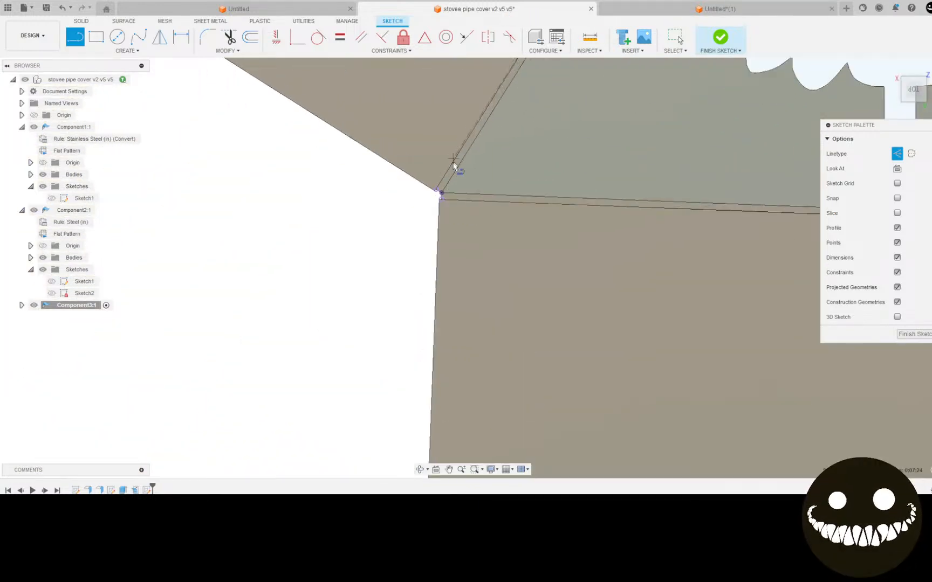
click(436, 213)
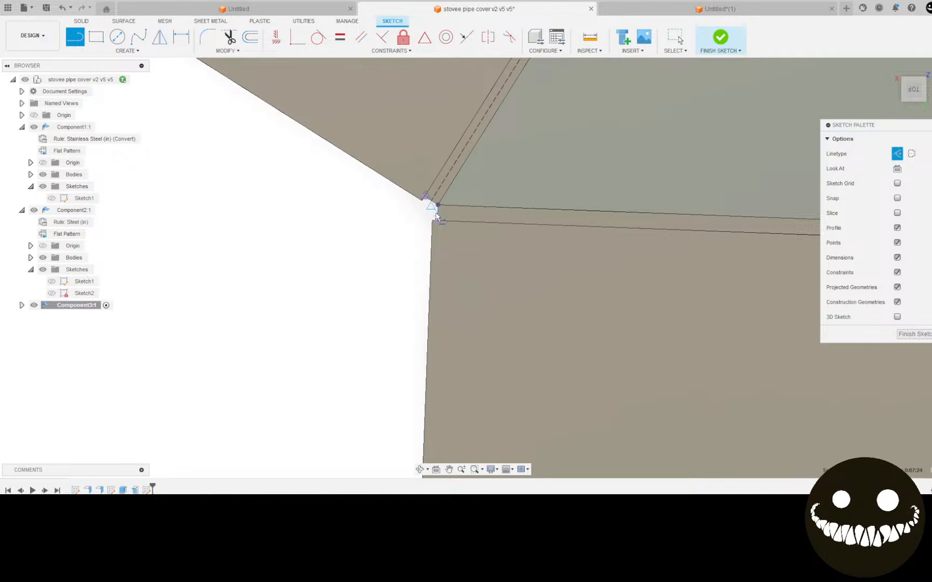
Draw a construction line along the middle of the bottom bend, from the lower-left to the lower-right corner
scroll(652, 243, down, 5)
middle_drag(692, 317, 131, 337)
scroll(572, 278, down, 1)
scroll(609, 274, up, 5)
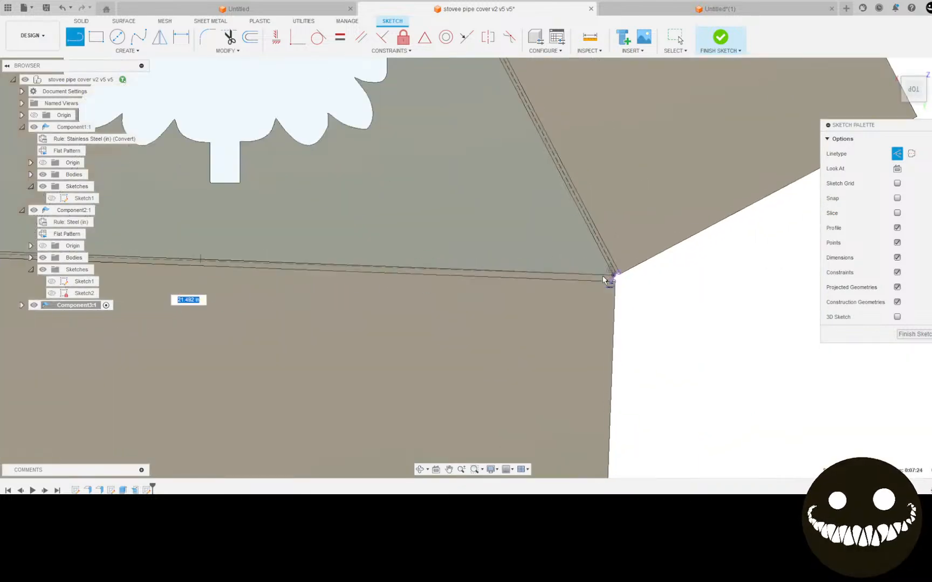
click(615, 278)
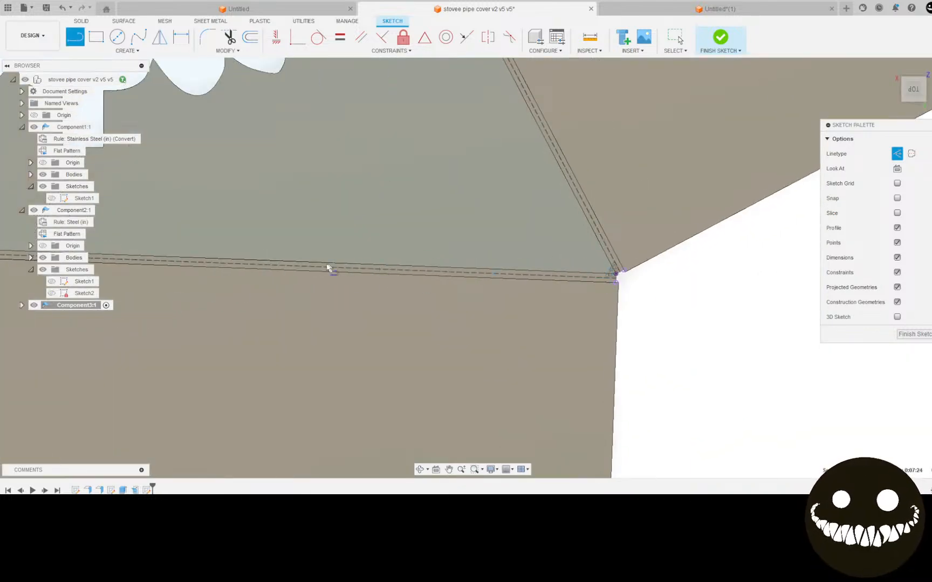
scroll(324, 268, down, 3)
middle_drag(285, 279, 465, 319)
middle_drag(196, 285, 332, 322)
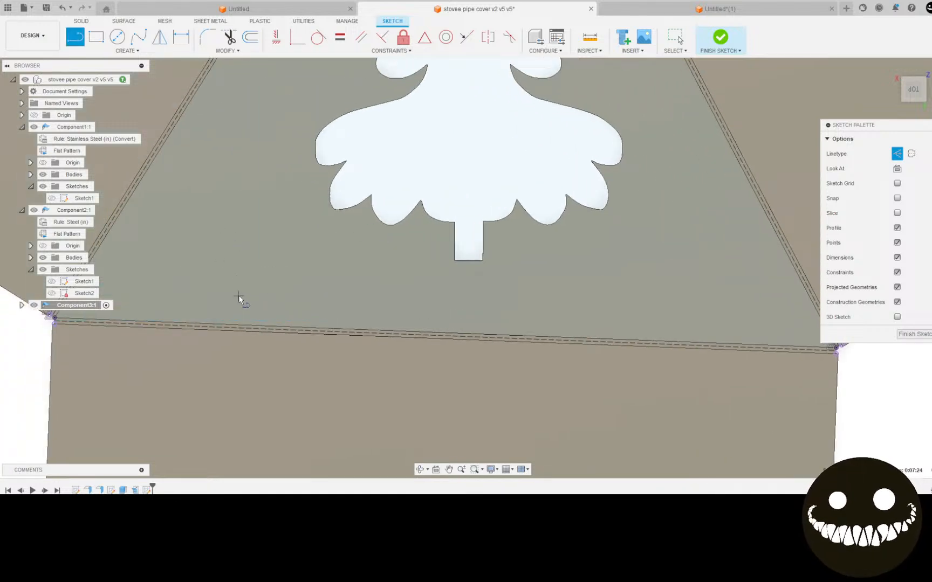
Try a normal-linetype center rectangle about 17.2 by 1.9 in on the bottom bend line's midpoint, and undo it
click(122, 52)
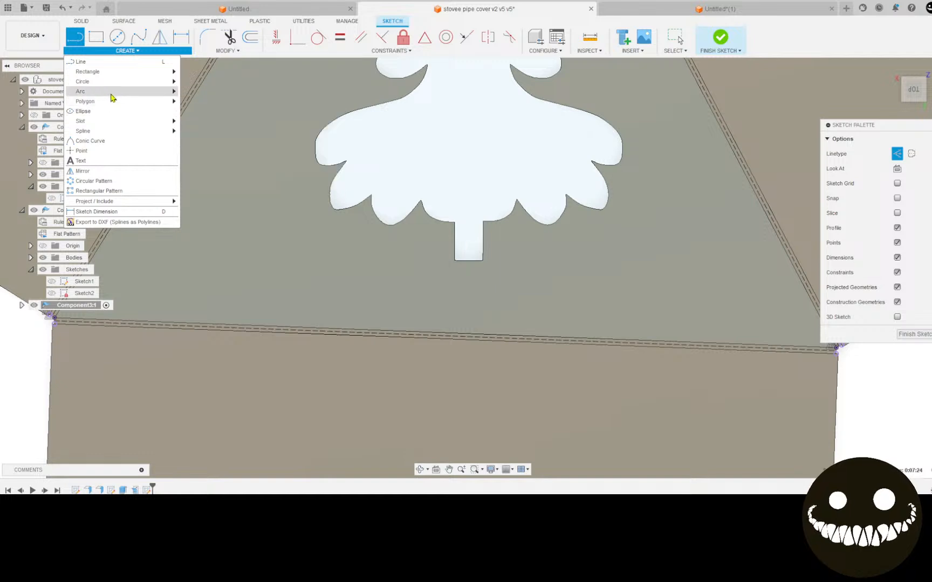
mouse_move(118, 71)
click(204, 92)
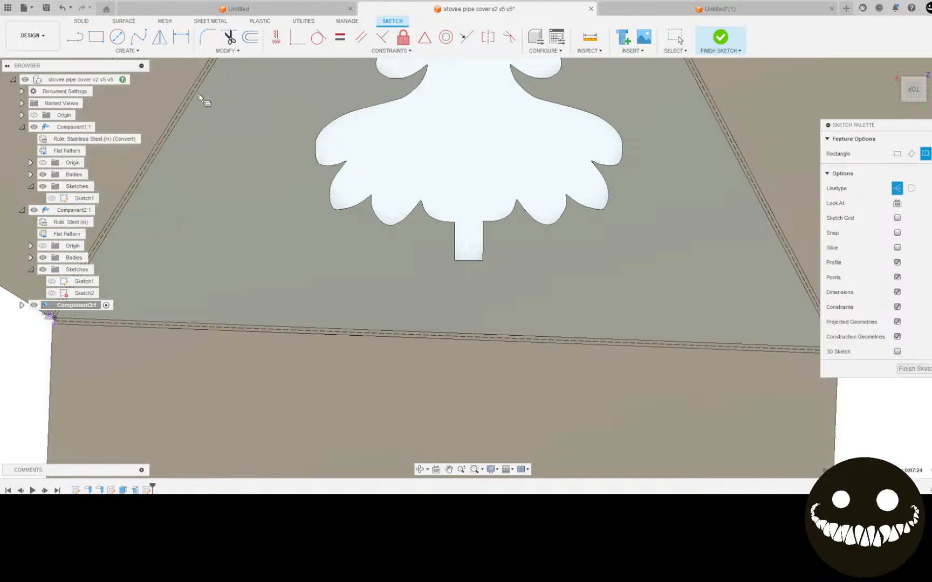
click(445, 336)
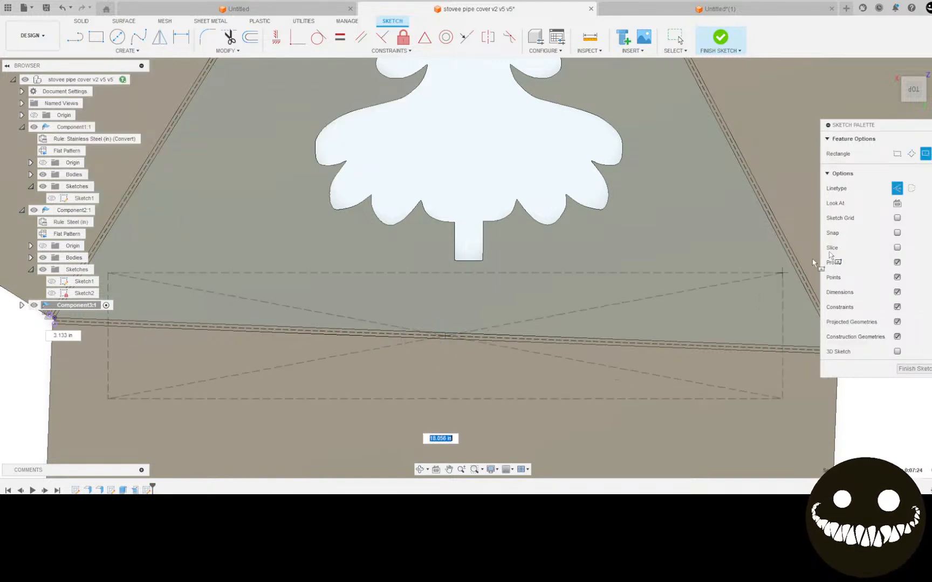
click(897, 188)
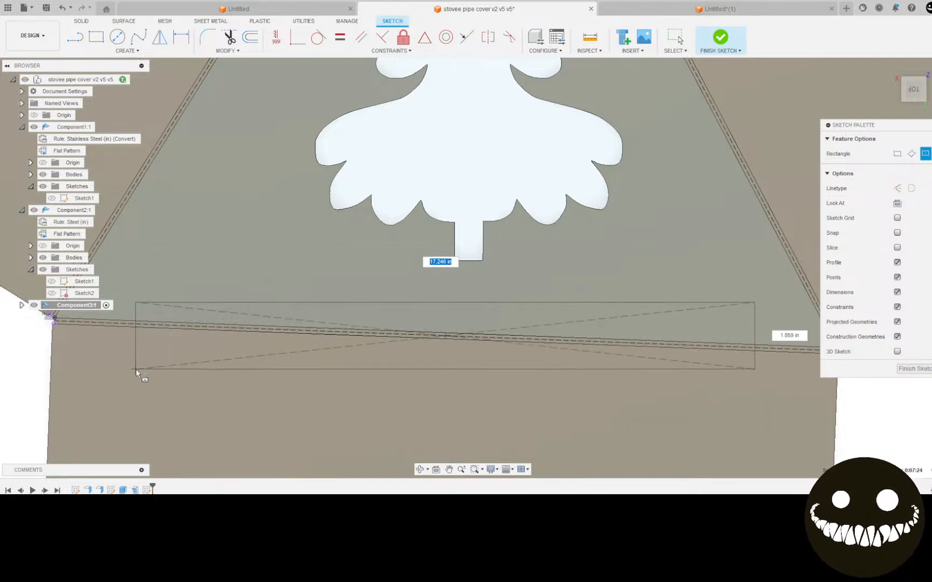
click(136, 371)
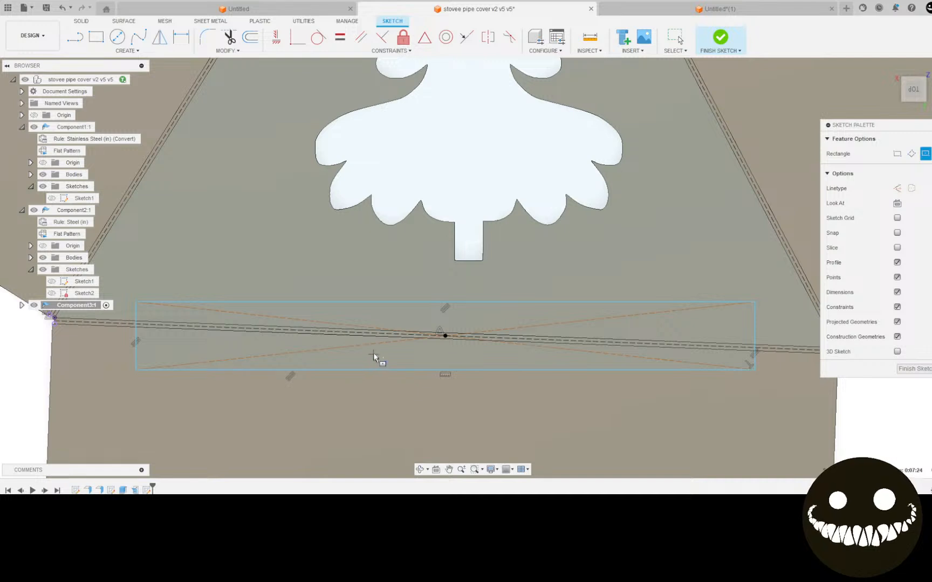
key(ctrl+z)
key(ctrl+z)
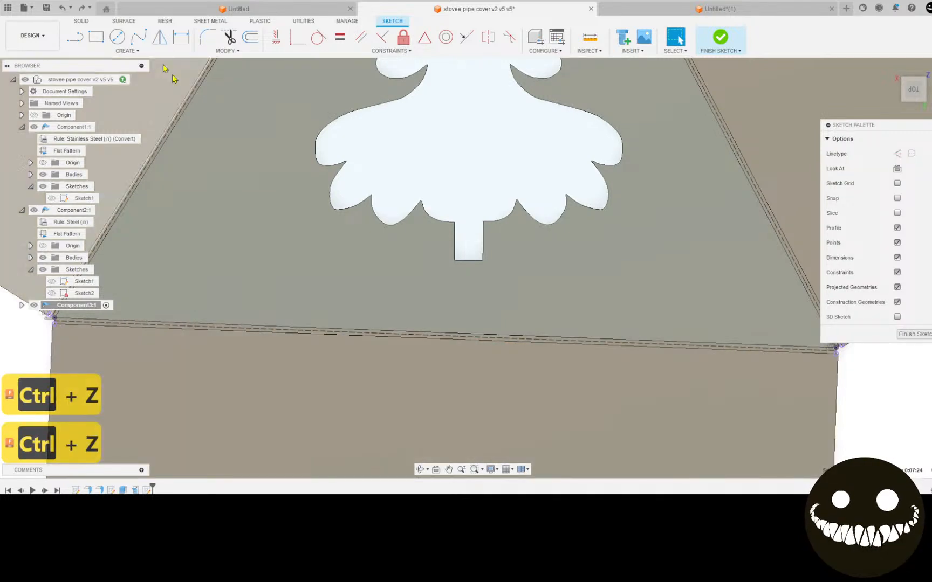
click(111, 51)
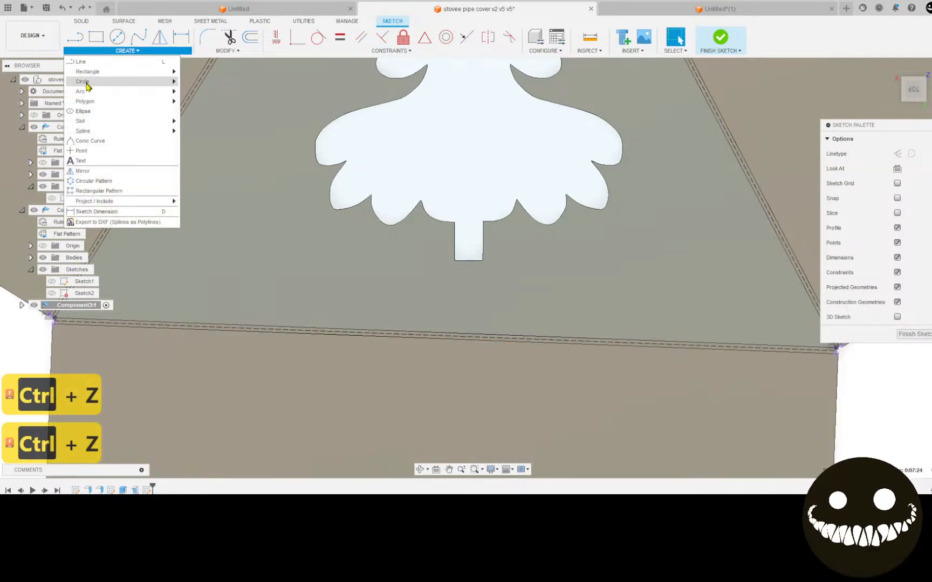
mouse_move(89, 123)
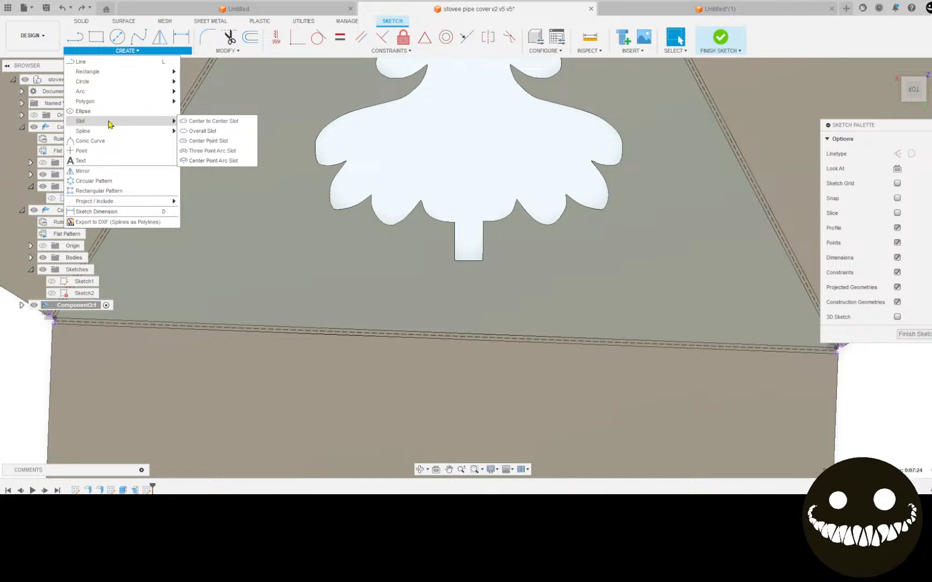
mouse_move(145, 72)
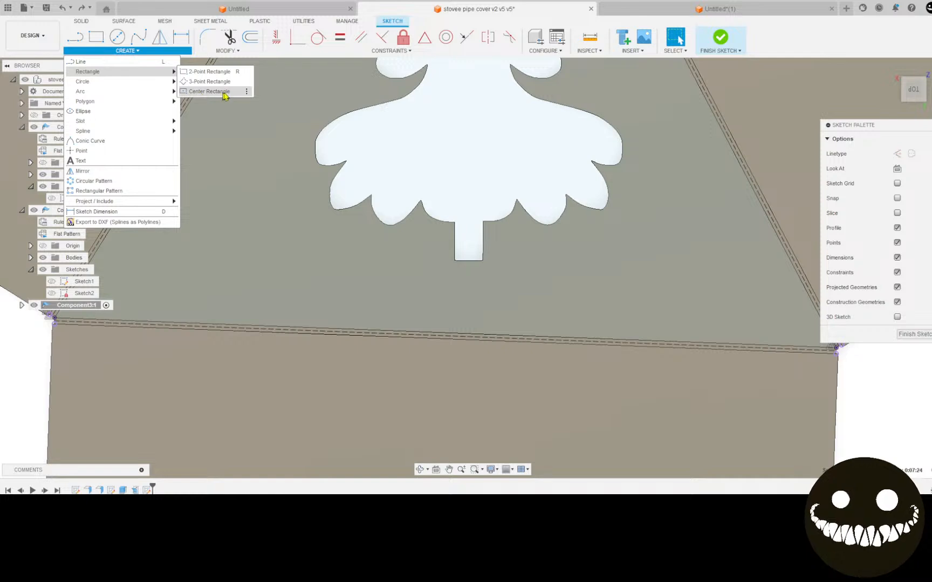
click(248, 92)
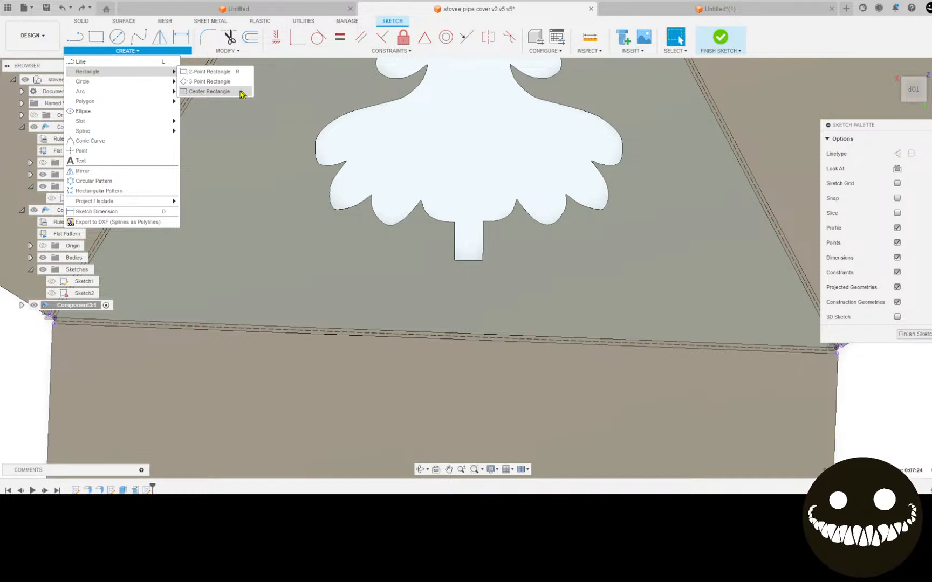
click(226, 92)
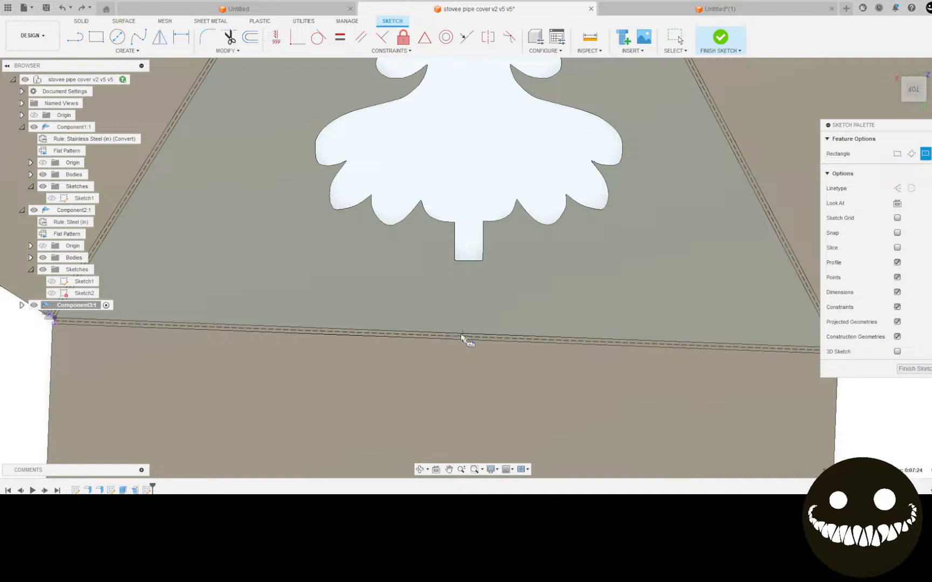
click(444, 337)
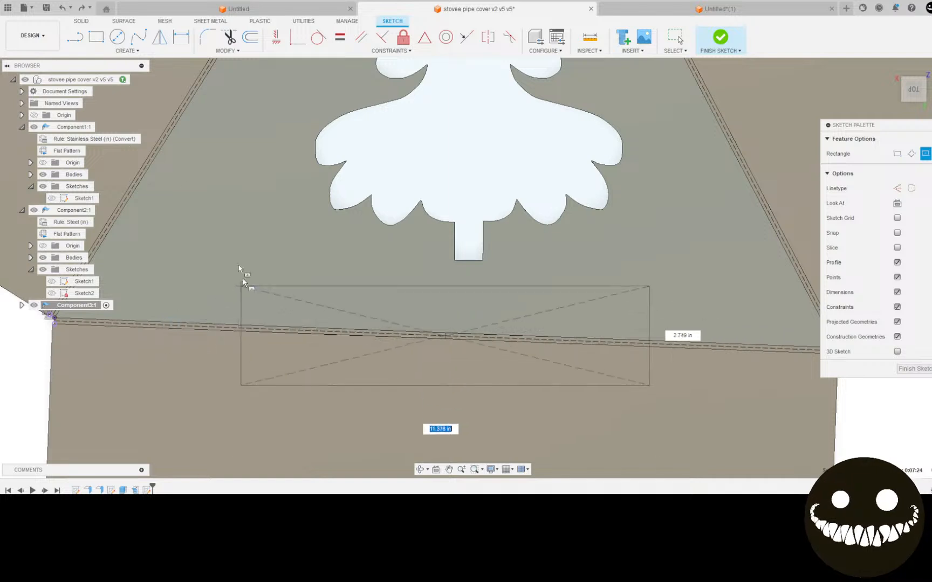
Draw a center point slot on the bottom bend line's midpoint, about 18.9 in between arc centers and 0.6 in wide
click(127, 50)
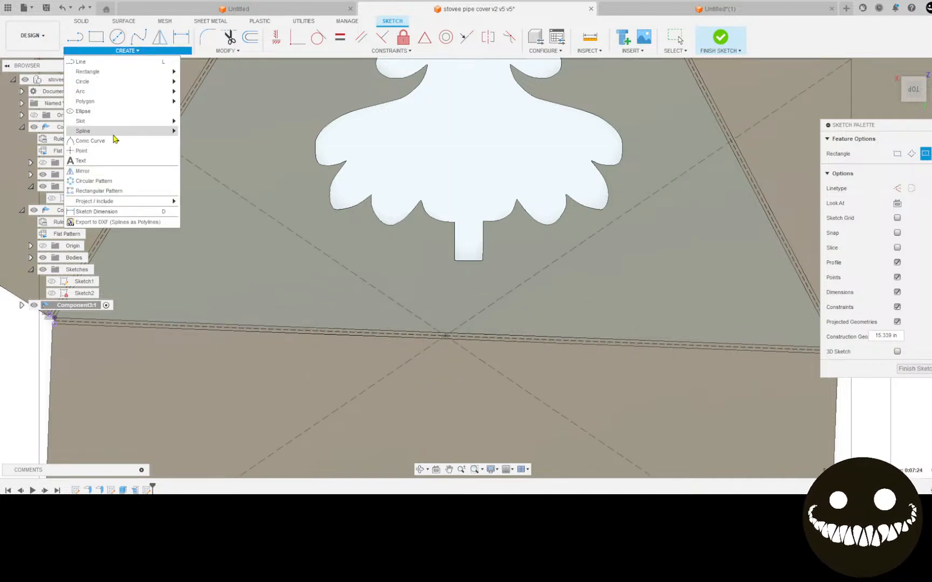
mouse_move(129, 125)
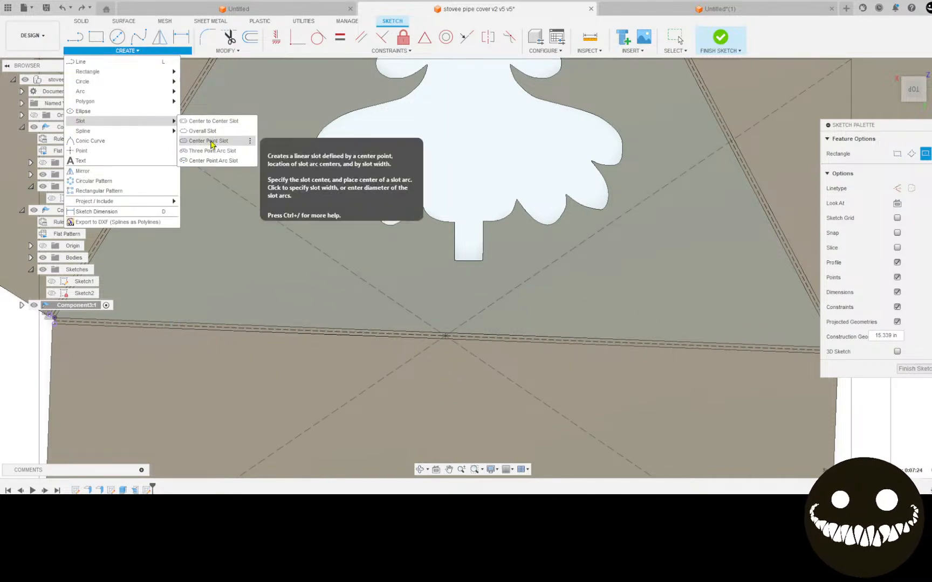
click(211, 141)
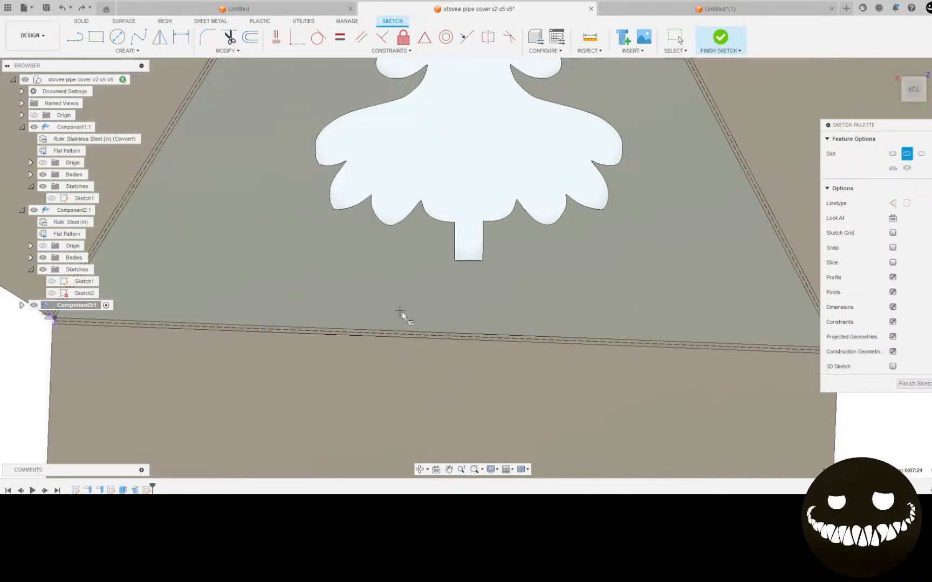
click(445, 338)
middle_drag(106, 330, 303, 368)
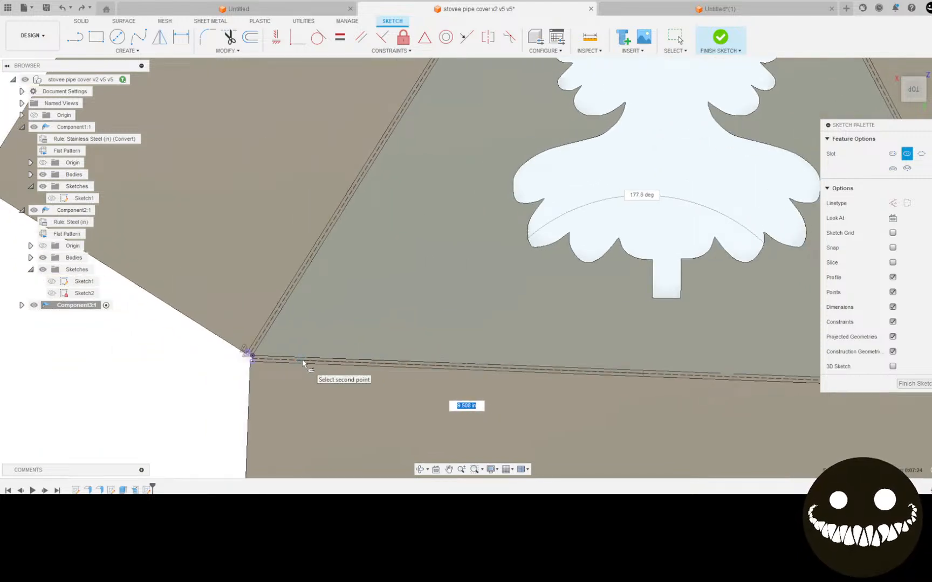
click(305, 365)
scroll(318, 351, up, 2)
scroll(317, 350, down, 3)
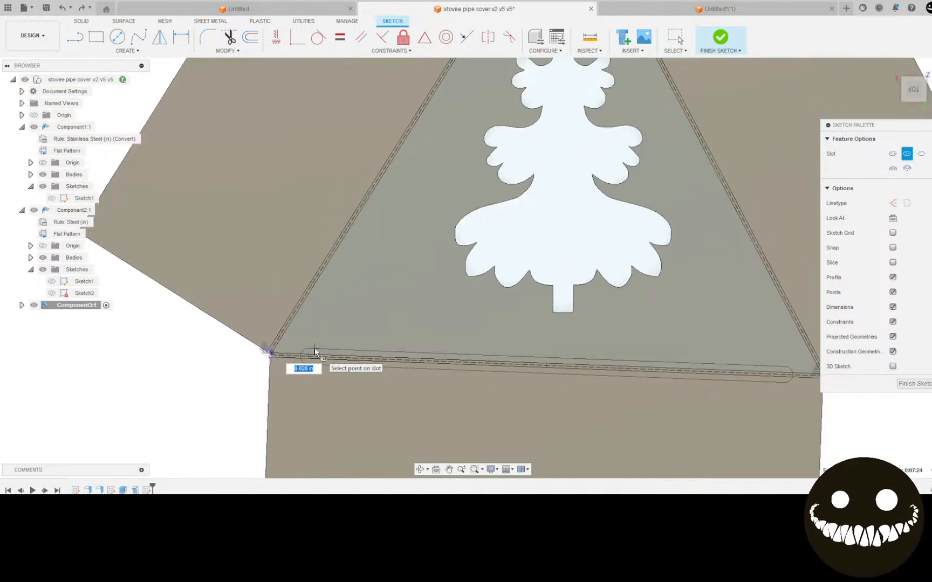
click(315, 351)
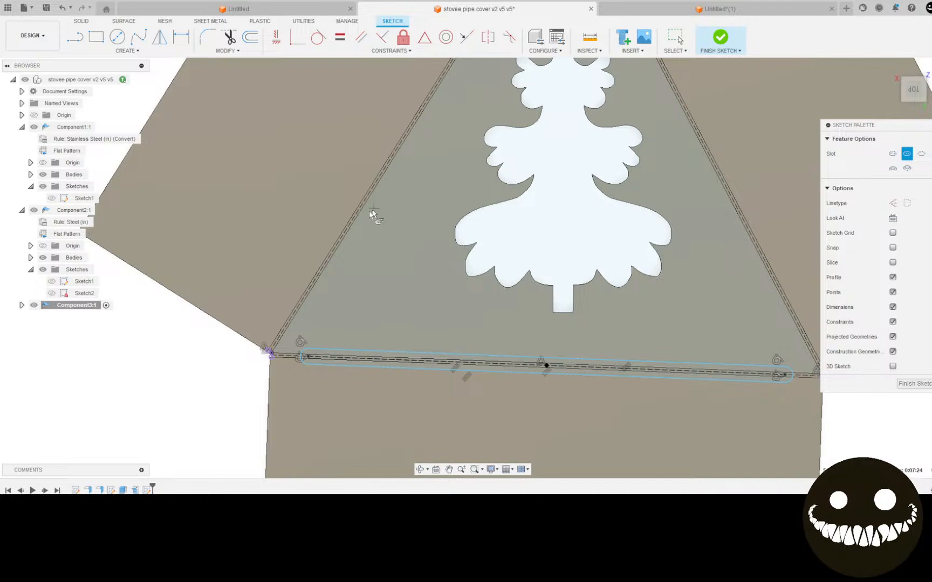
Draw a center point slot along the left bend line, centered on its midpoint and ending just short of the corners
scroll(335, 257, up, 2)
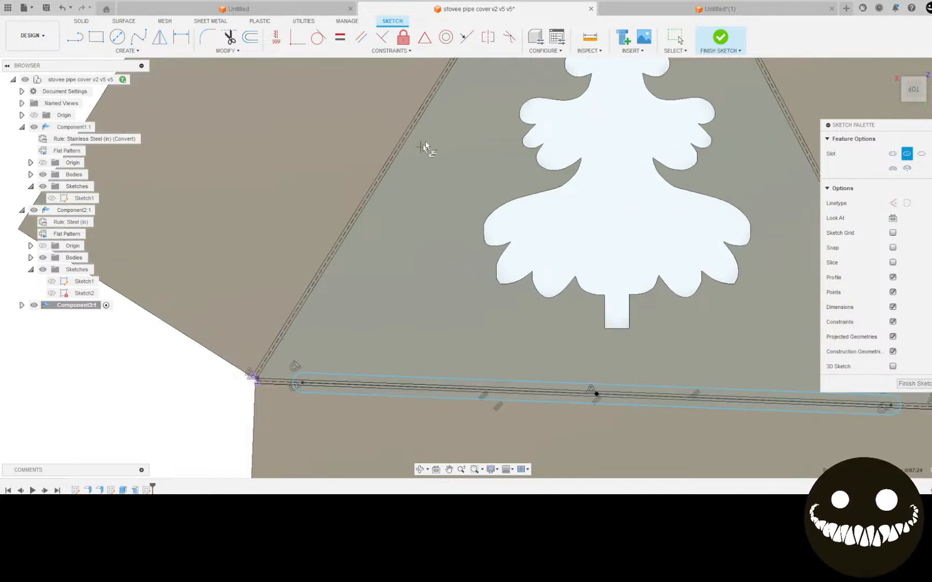
scroll(415, 157, down, 2)
middle_drag(415, 156, 388, 259)
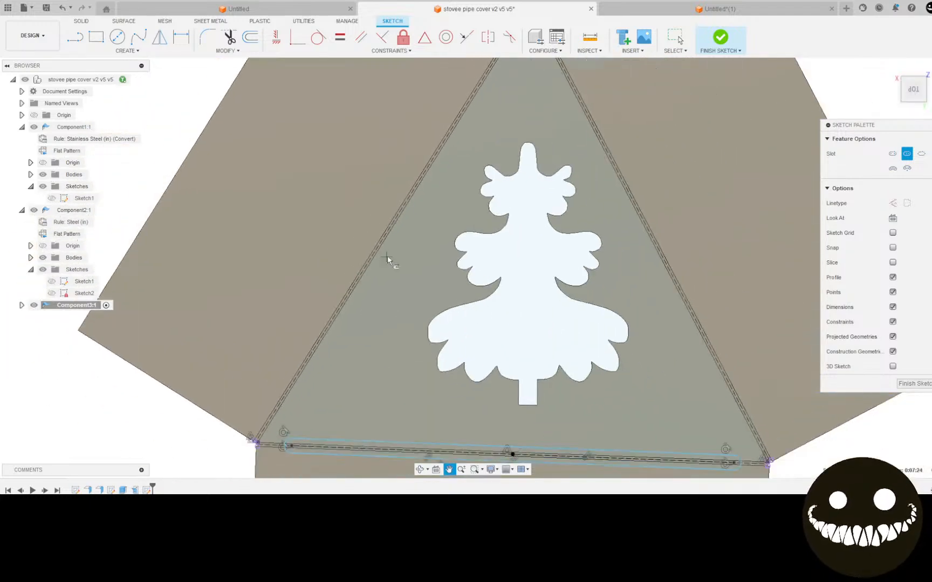
click(388, 226)
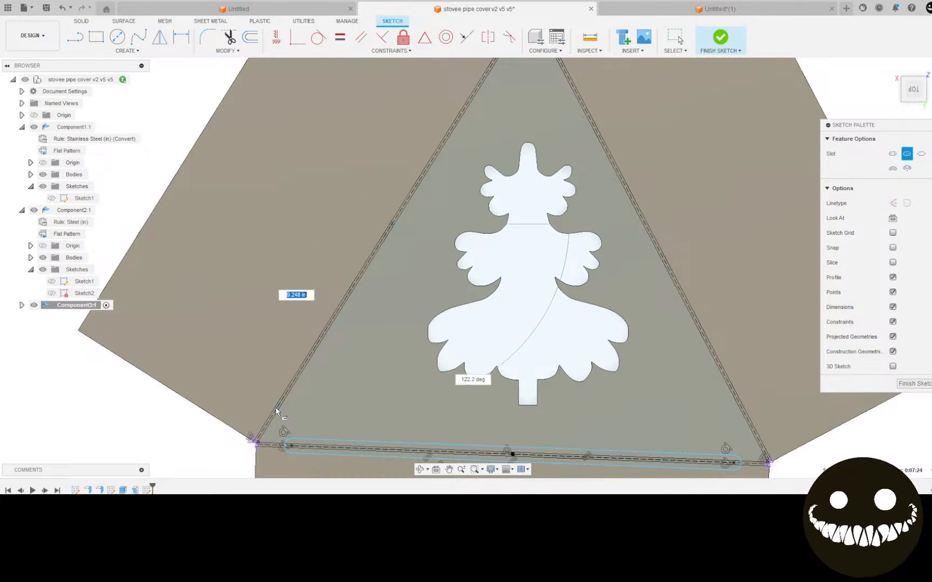
click(294, 411)
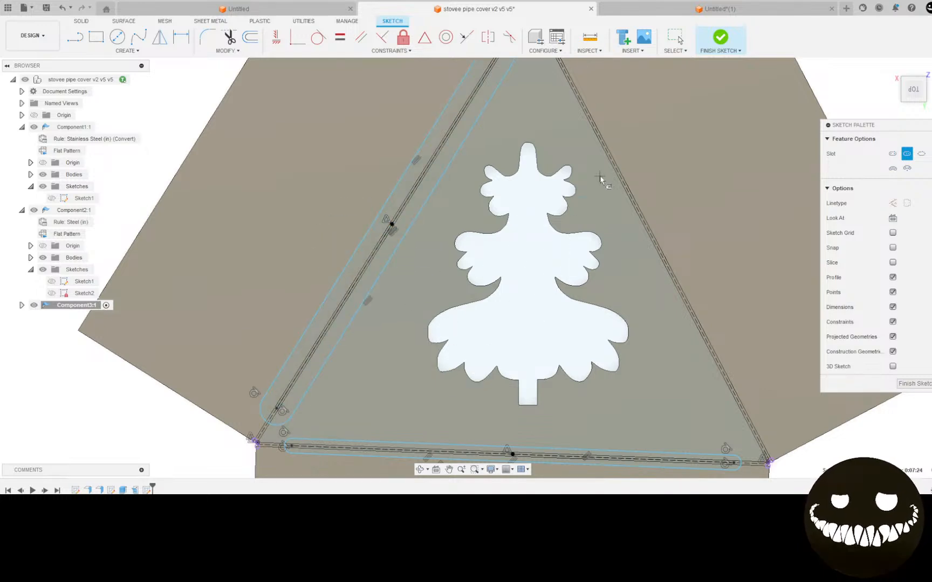
Draw a center point slot along the right bend line from its midpoint, with a half-length of about 8.8 in
scroll(600, 179, down, 2)
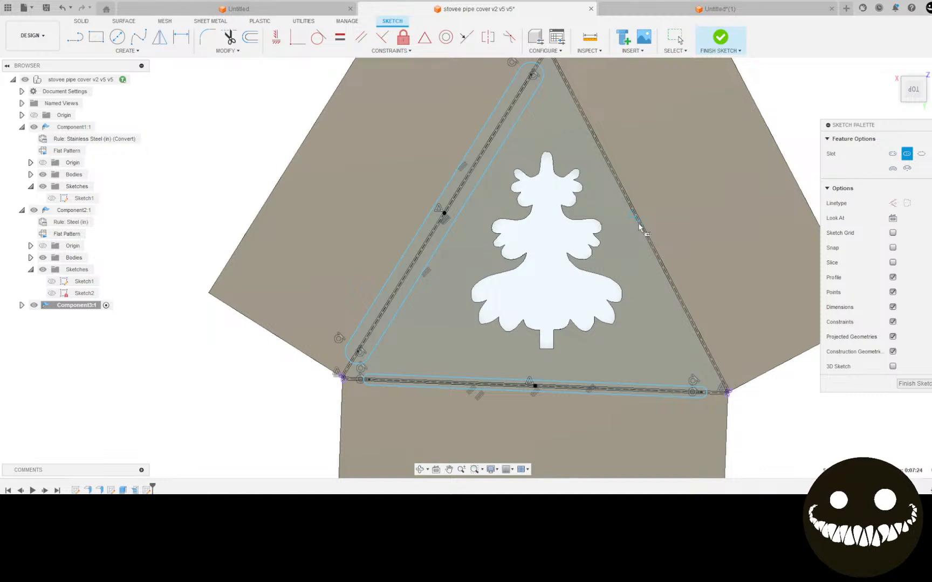
click(641, 226)
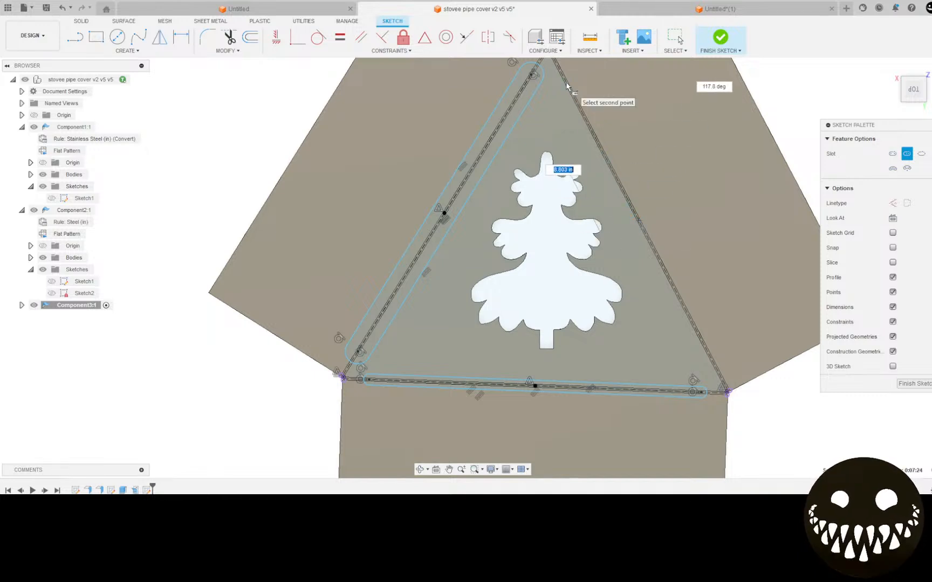
click(557, 96)
click(550, 102)
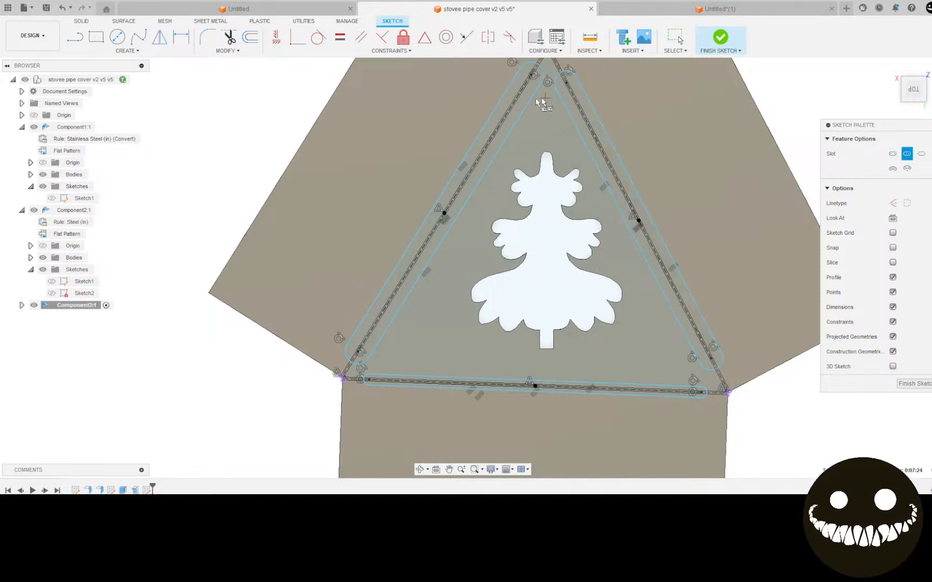
Make the straight sides of the left and right slots equal in length to the bottom slot's side
click(340, 36)
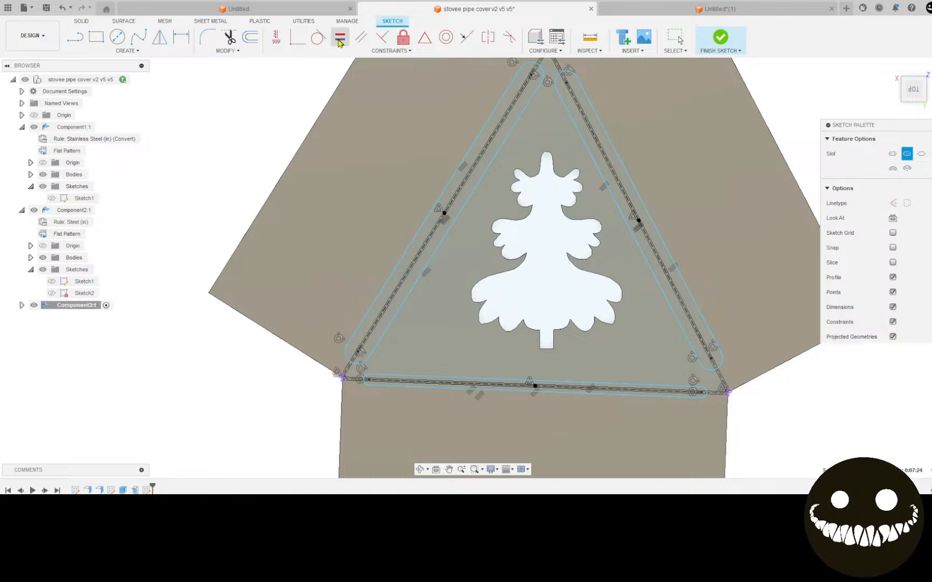
click(495, 381)
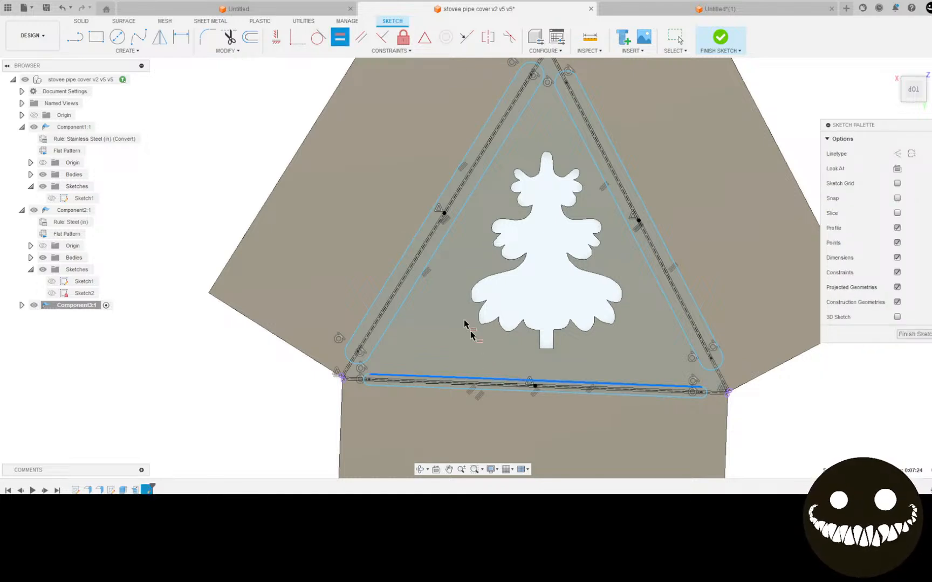
click(421, 278)
click(456, 377)
click(668, 297)
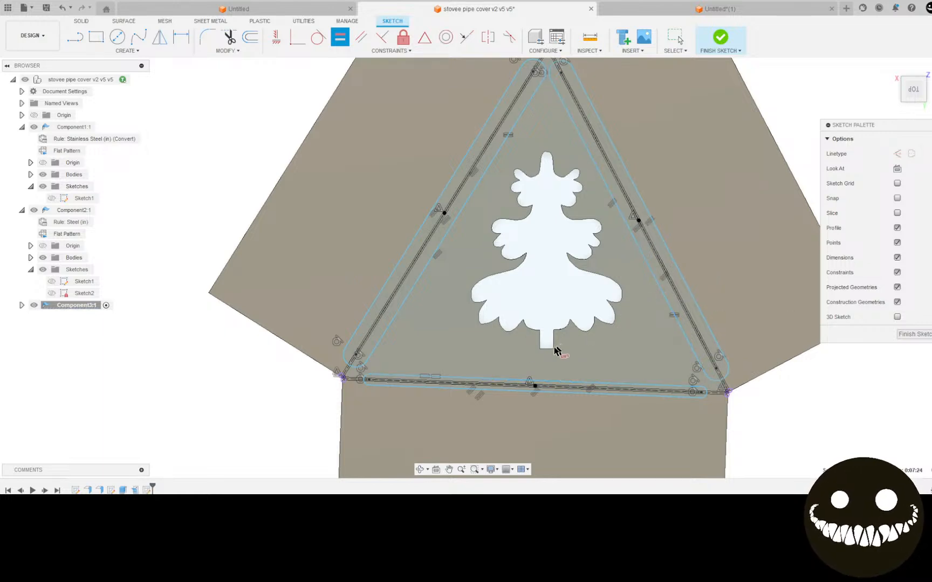
Make the end arcs of the left and right slots equal to the bottom slot's end arcs
scroll(365, 379, up, 1)
click(367, 384)
click(351, 367)
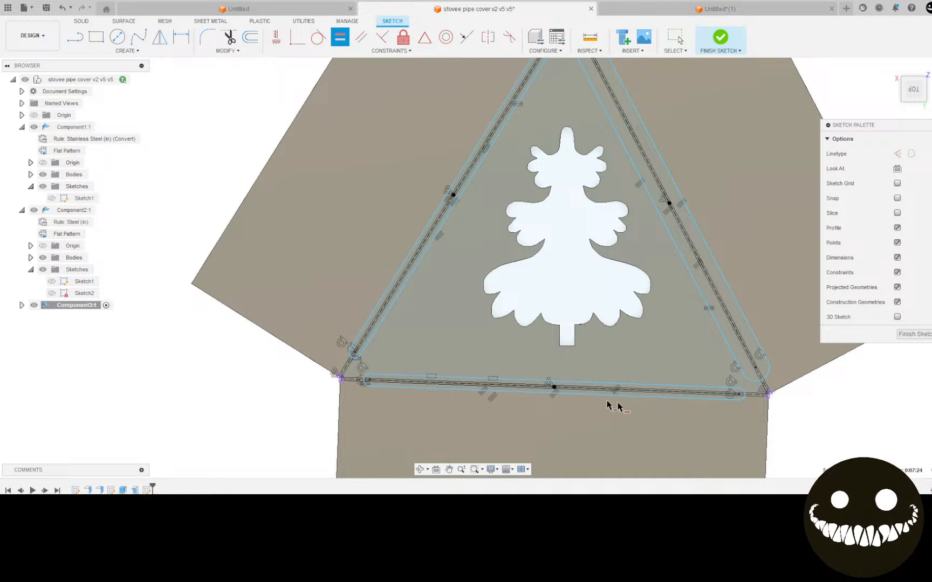
click(743, 399)
click(755, 379)
scroll(548, 271, down, 3)
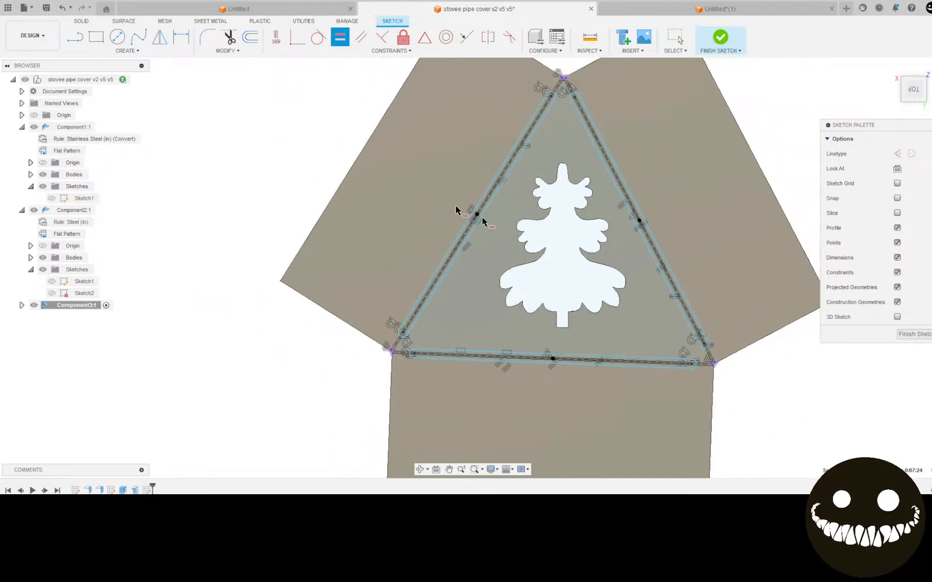
Dimension the left slot's distance between its end arc centers and set it to 18 in
click(181, 37)
scroll(404, 324, up, 3)
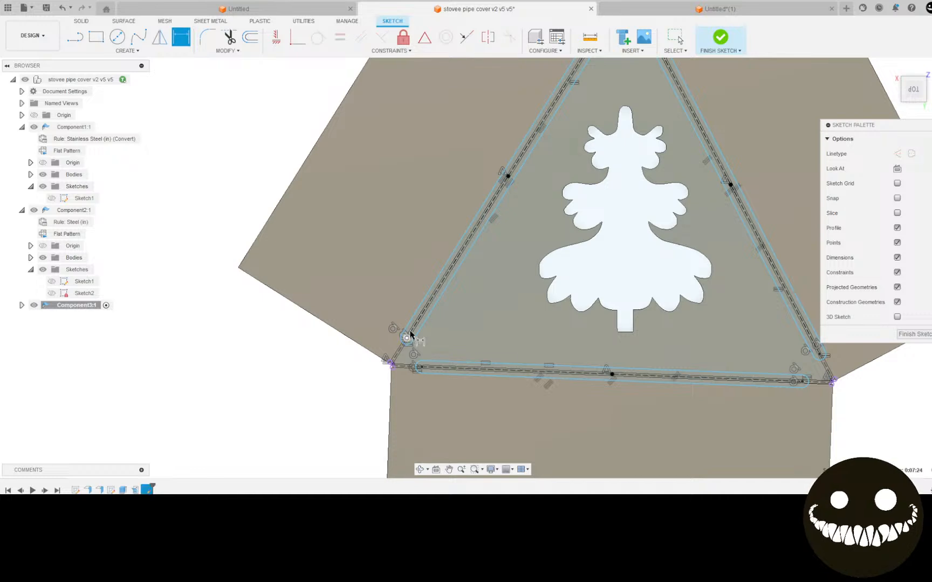
scroll(524, 185, down, 3)
scroll(556, 112, up, 3)
click(556, 111)
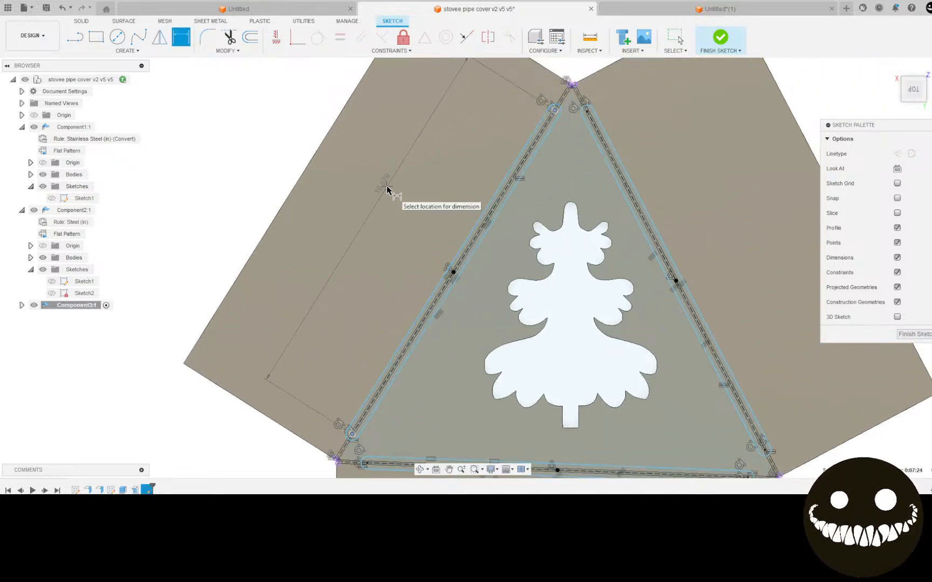
click(389, 187)
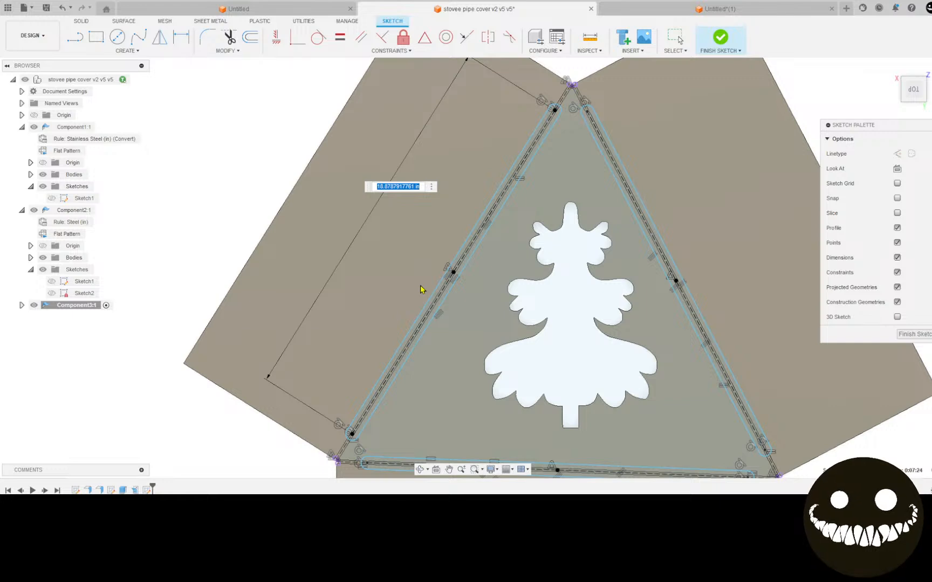
text(18)
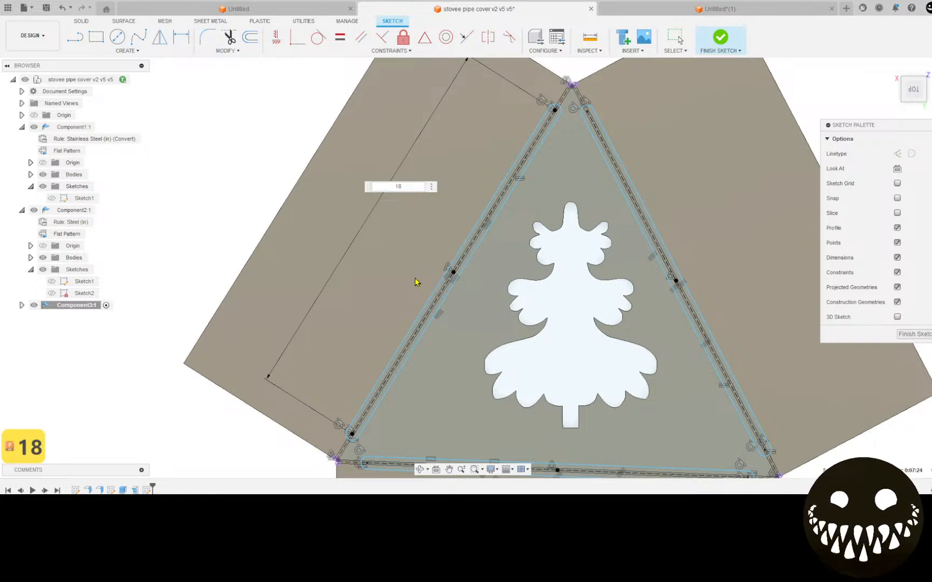
key(Return)
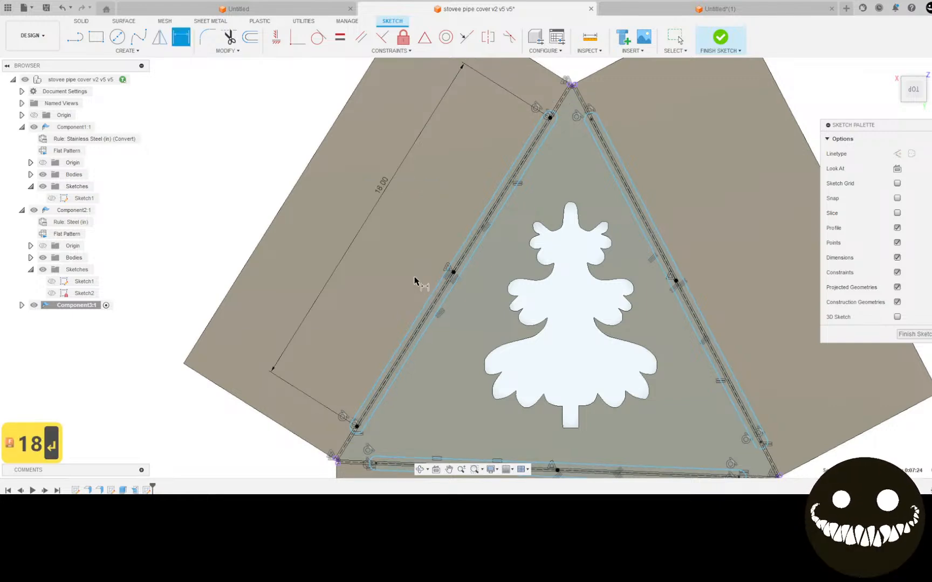
Dimension the left slot's width between its straight sides and set it to 0.075 in
click(422, 310)
click(428, 323)
middle_drag(281, 404, 323, 327)
scroll(289, 401, down, 1)
click(290, 400)
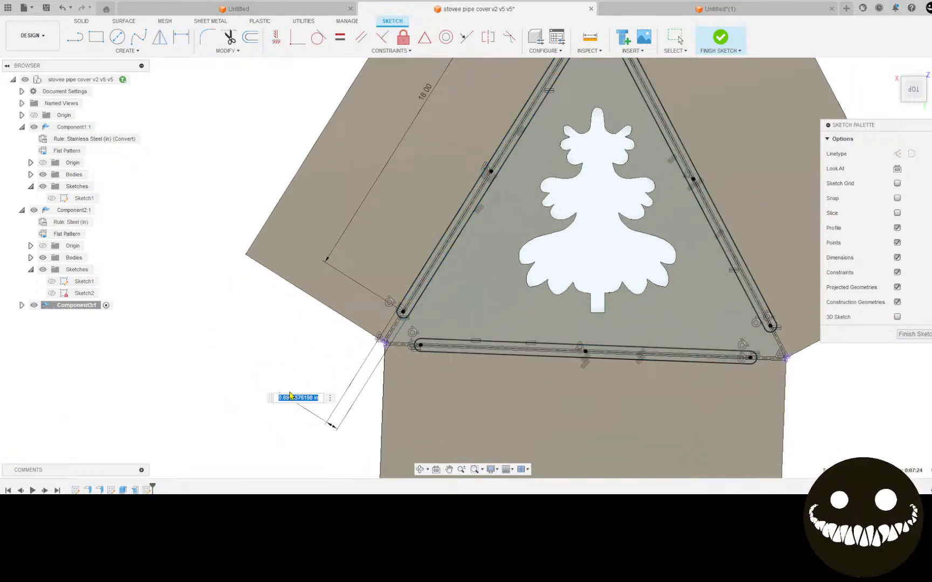
text(.075)
key(Return)
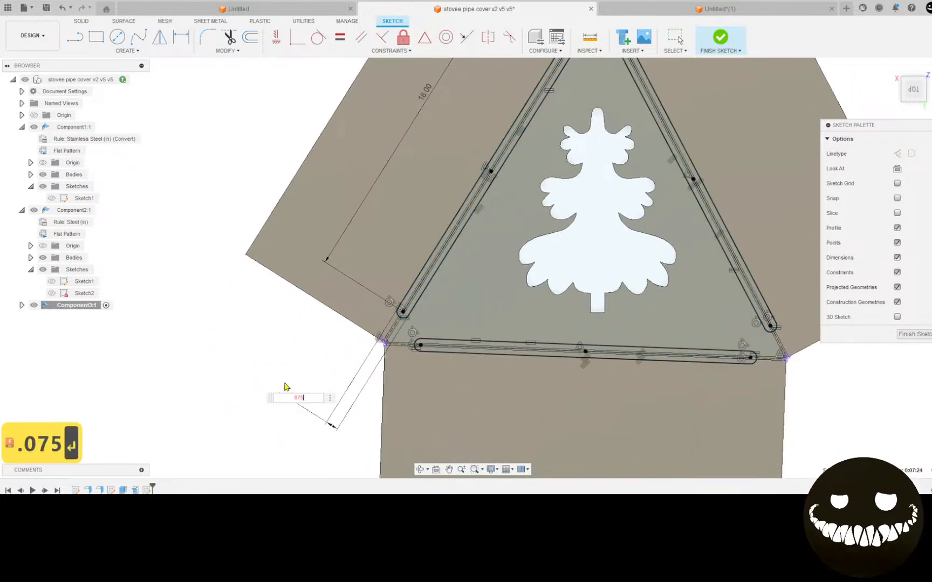
scroll(502, 218, down, 3)
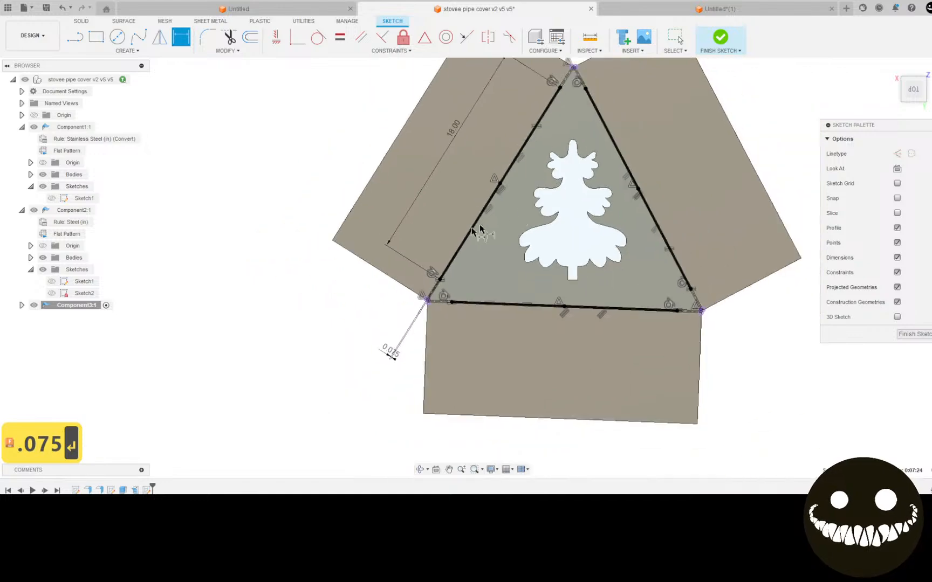
Extrude the three narrow slot profiles along the bend lines as an 8 in deep cut through the unfolded sheet, and refold the faces
key(e)
scroll(287, 298, up, 5)
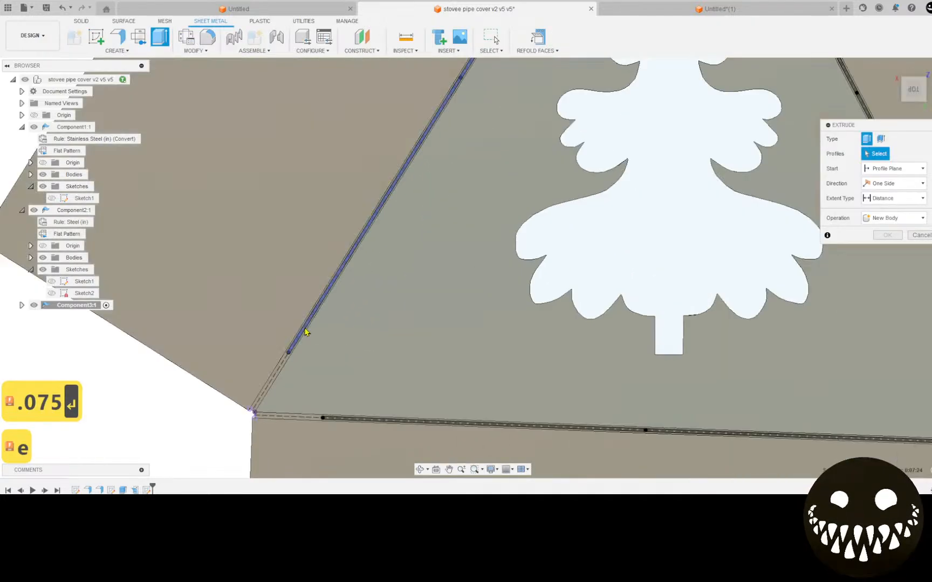
click(289, 354)
middle_drag(289, 353, 255, 130)
scroll(257, 136, down, 1)
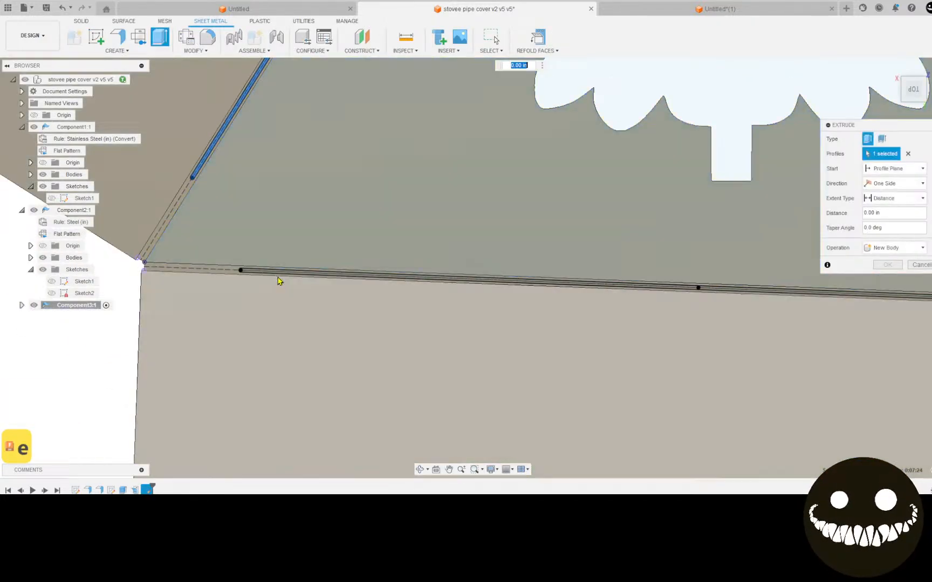
scroll(276, 274, up, 3)
click(276, 274)
scroll(602, 177, down, 4)
scroll(604, 180, down, 2)
middle_drag(604, 180, 23, 306)
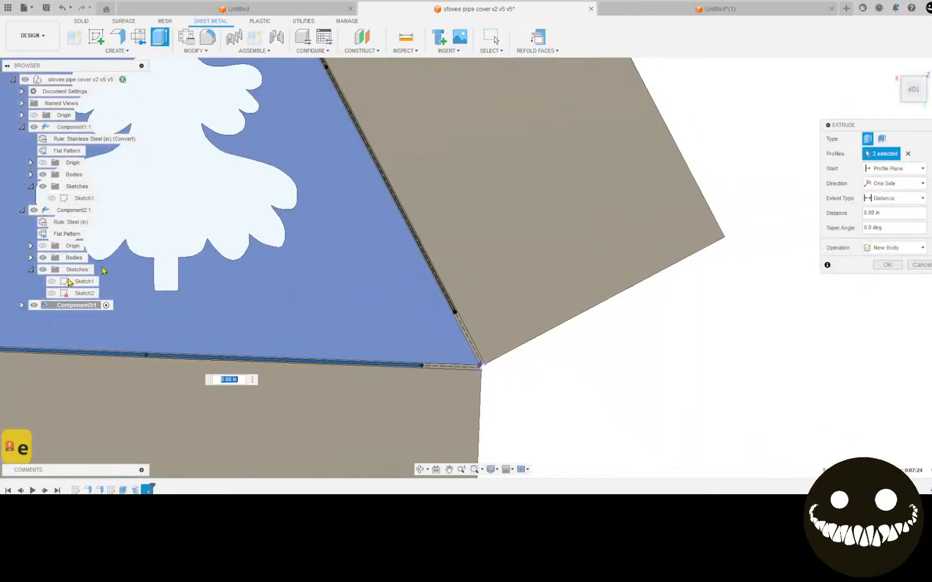
scroll(408, 215, up, 6)
click(403, 230)
scroll(308, 302, down, 7)
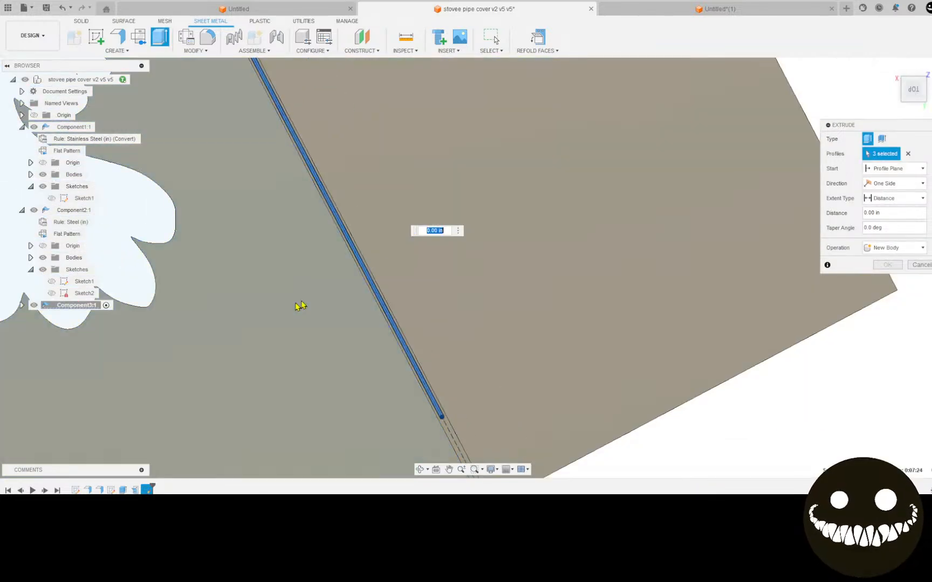
middle_drag(289, 333, 634, 345)
shift+middle_drag(477, 291, 471, 257)
drag(521, 302, 644, 294)
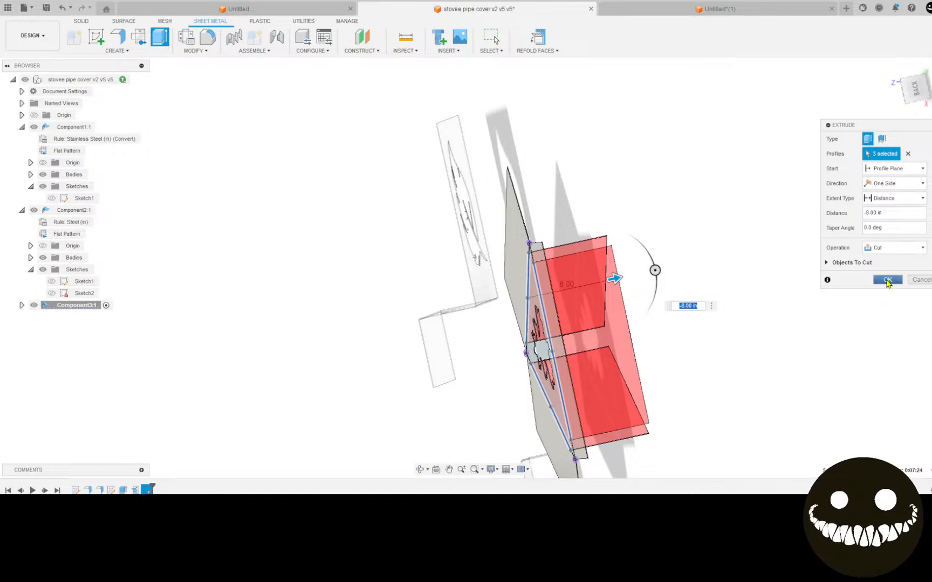
click(887, 279)
shift+middle_drag(571, 108, 377, 178)
Save the untitled toolpath document in Admin Project as "sheet metal exaMPLE DERIVED" and return to the stovee pipe cover design
click(682, 9)
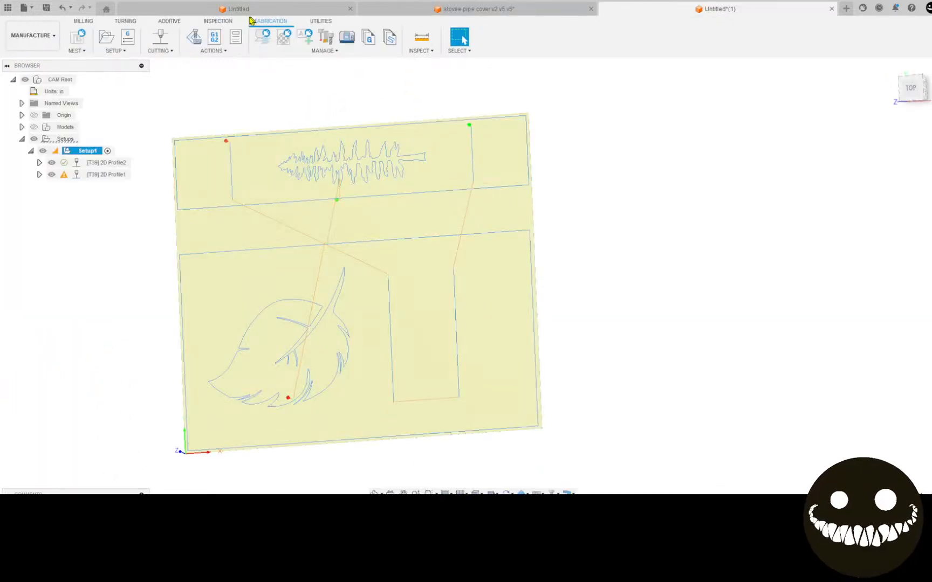
click(46, 9)
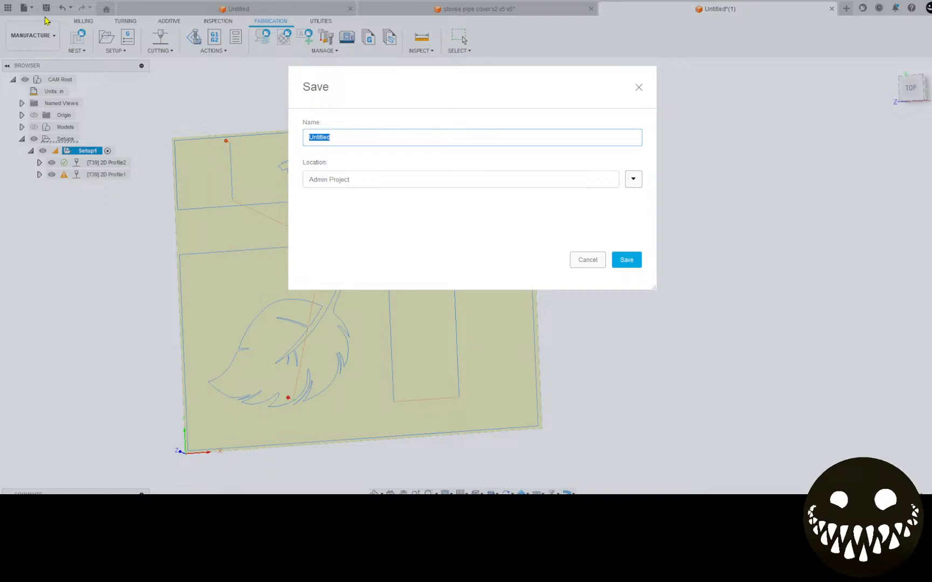
text(sheet meta)
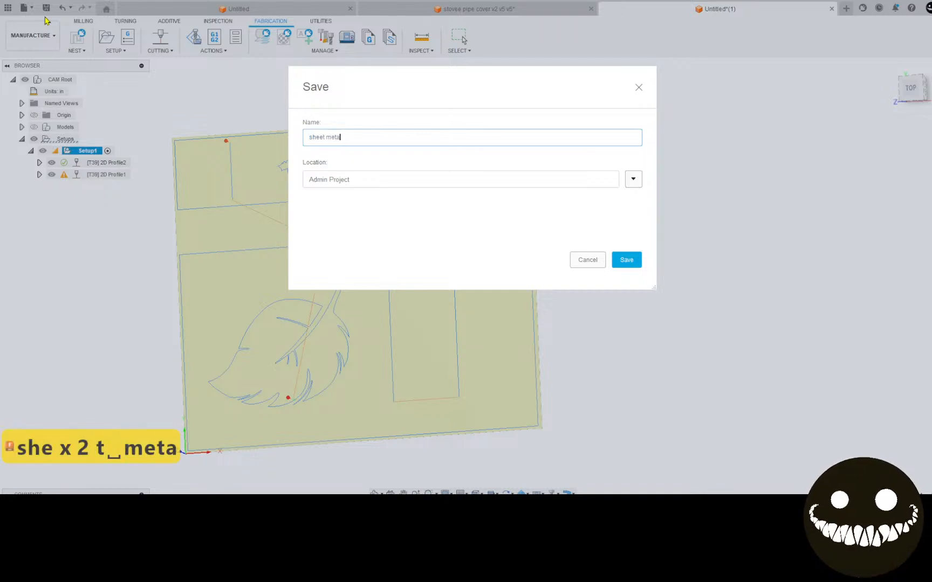
text(l exaMPLE)
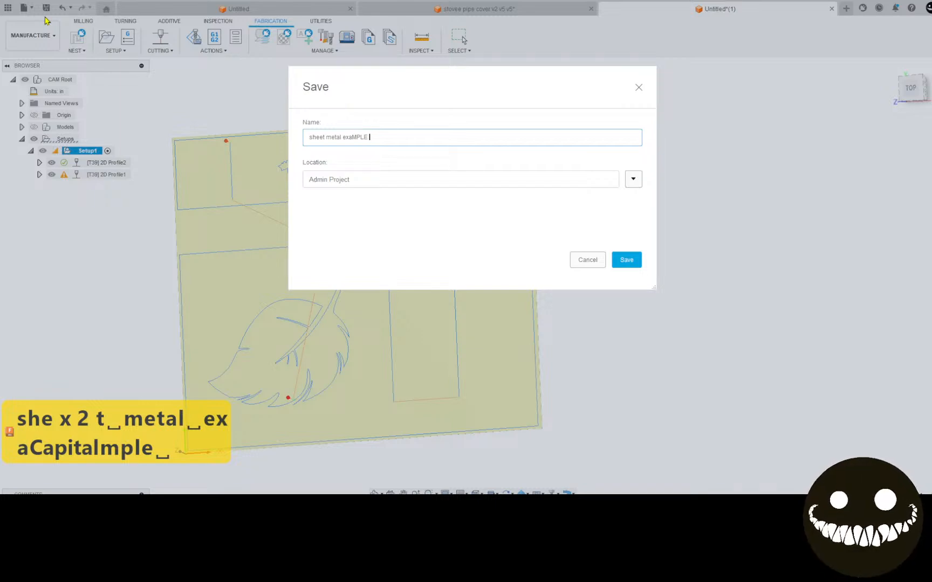
text(DERIVED)
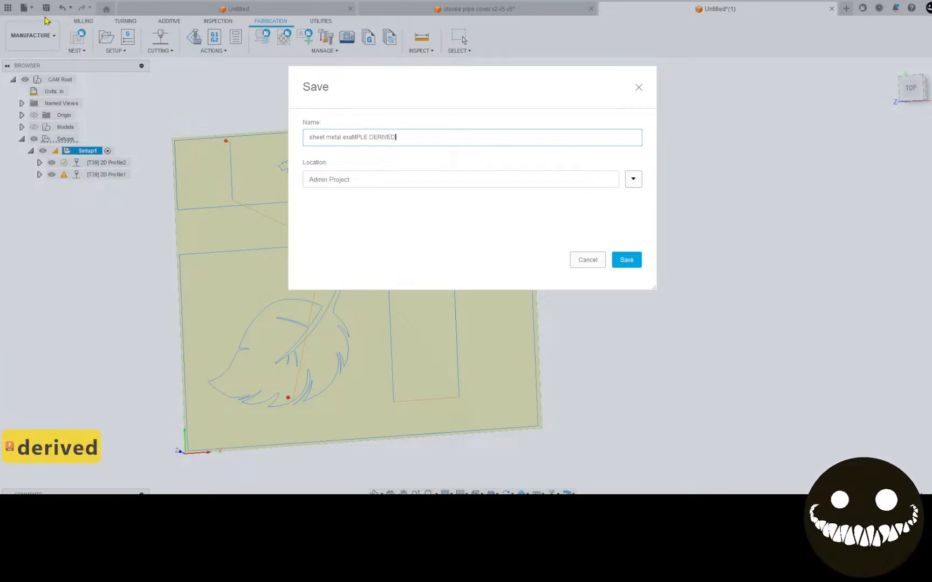
click(626, 260)
click(472, 14)
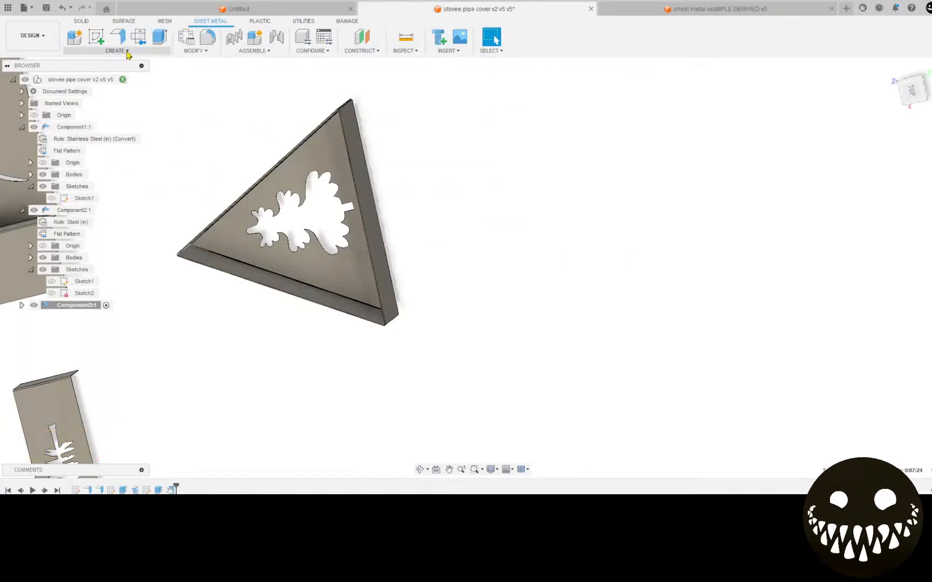
click(90, 23)
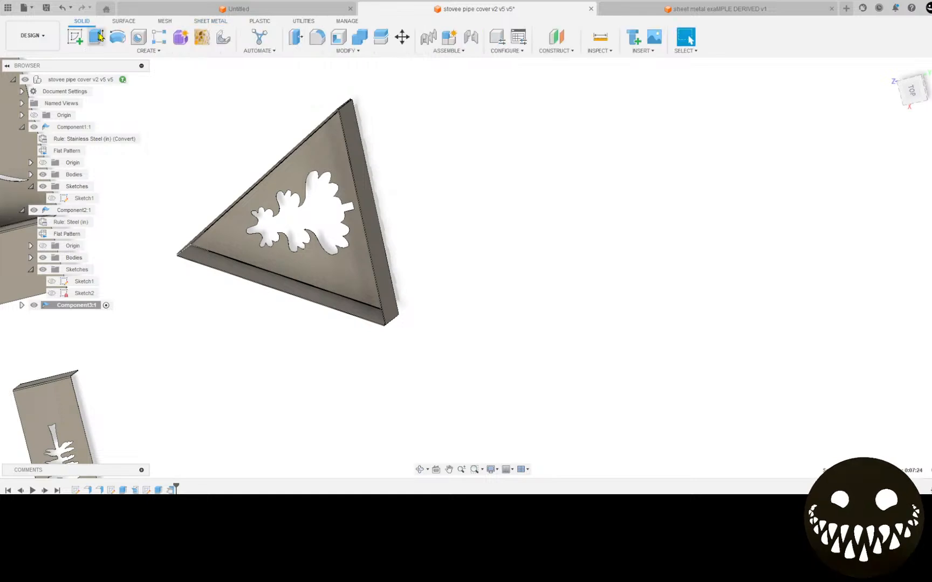
click(130, 52)
click(84, 92)
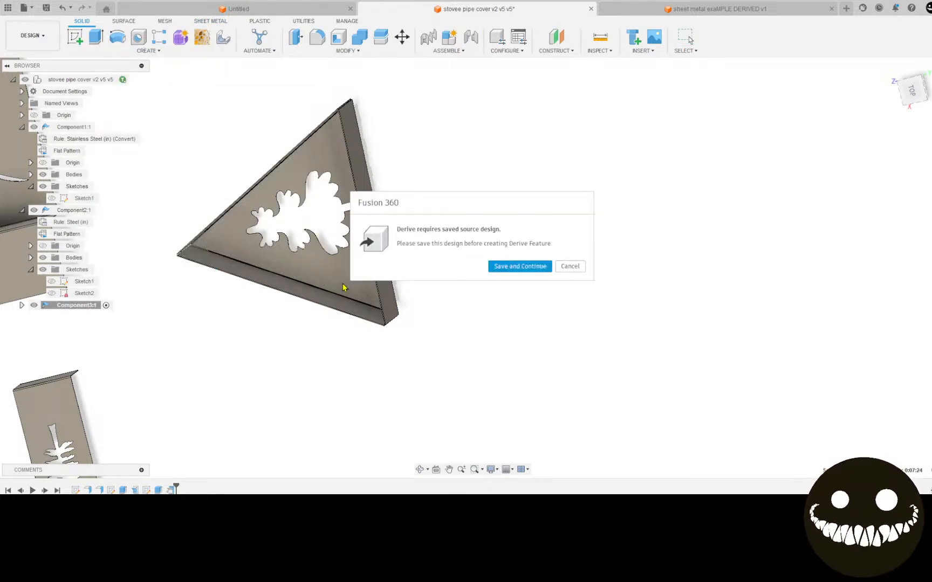
click(570, 266)
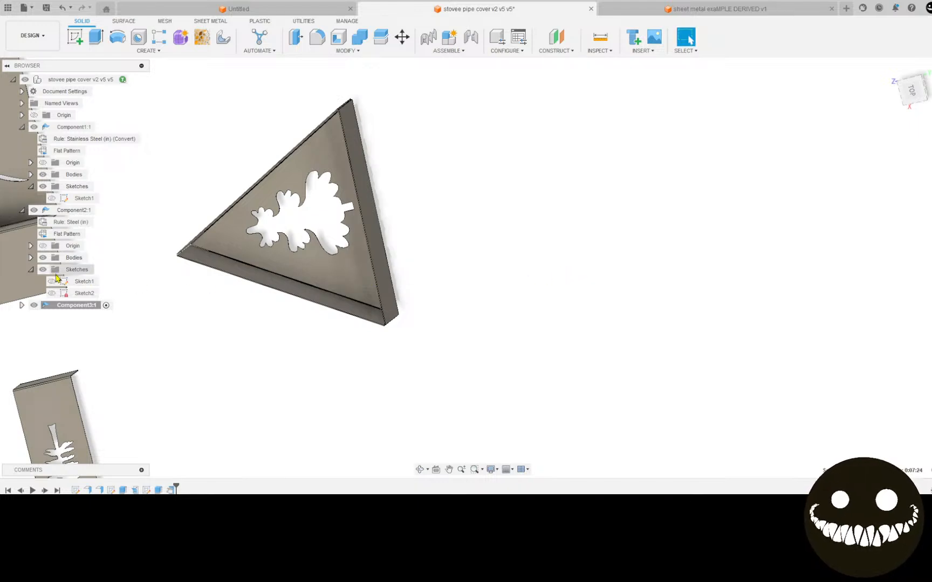
Create a flat pattern of Component3 with the triangular face as the stationary face, and finish the flat pattern
click(21, 305)
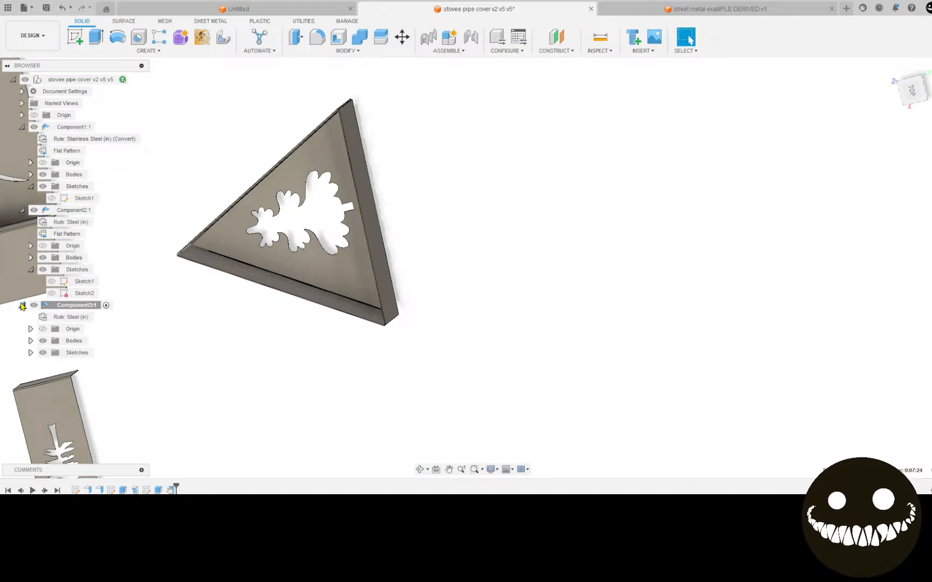
click(210, 21)
click(139, 36)
click(332, 293)
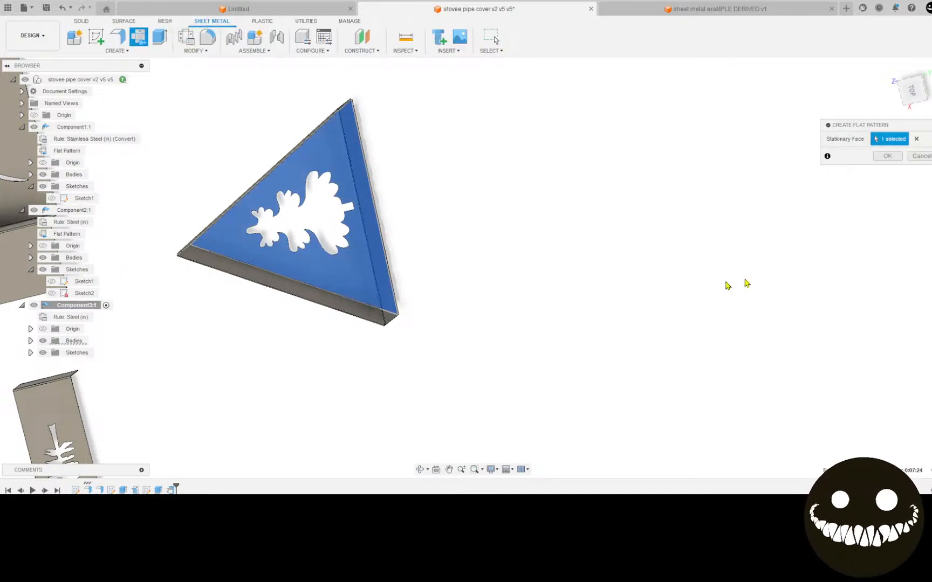
click(887, 156)
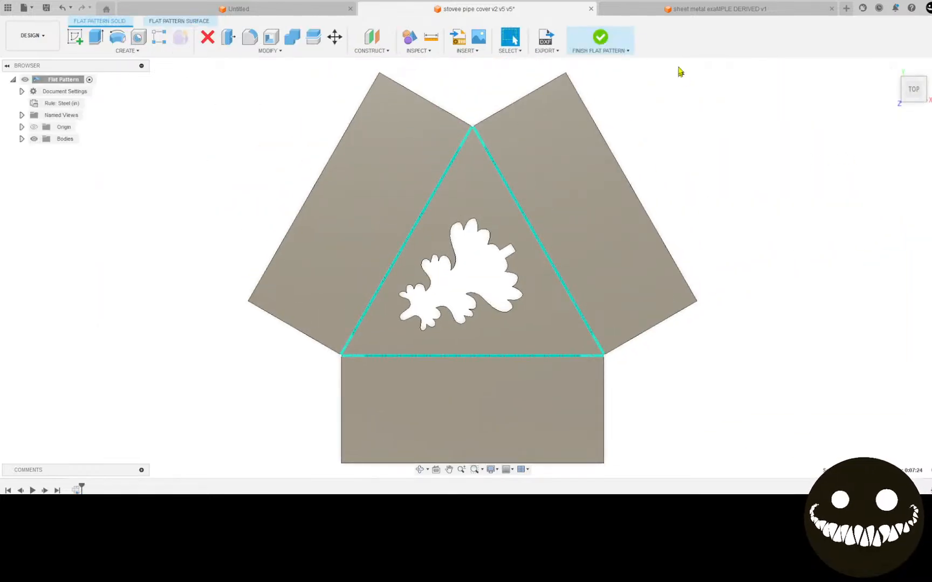
click(600, 37)
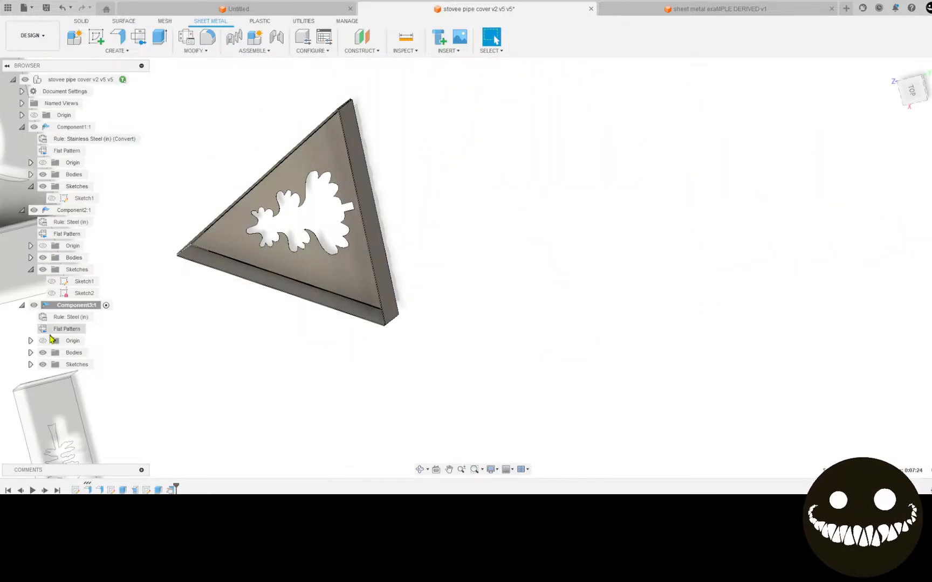
Start a Derive from the stovee pipe cover design, saving it with the version description "User Saved"
click(115, 51)
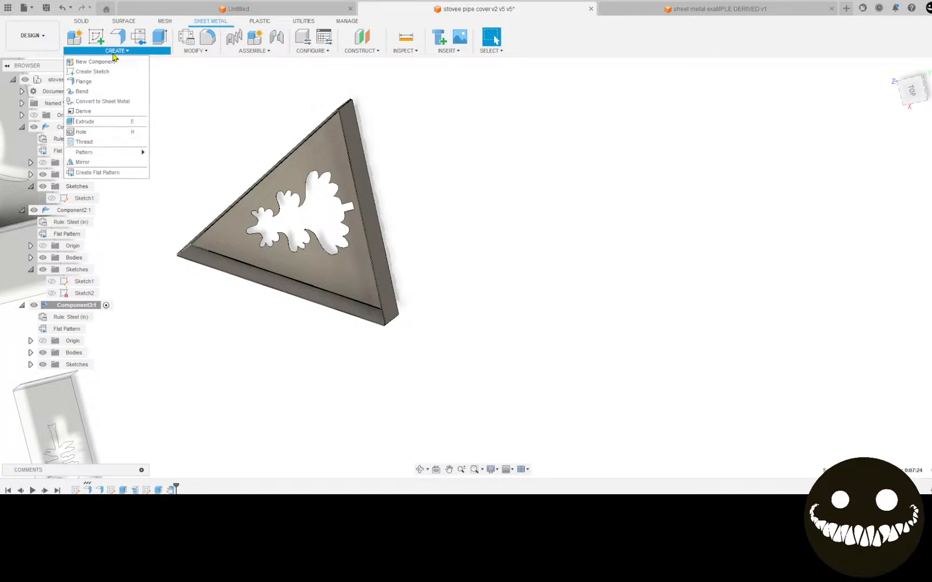
click(84, 118)
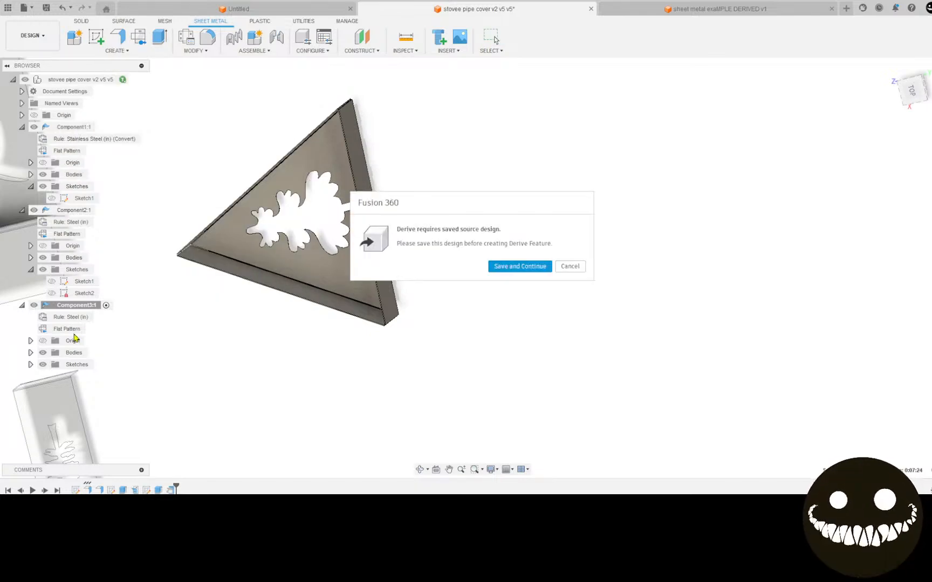
click(533, 266)
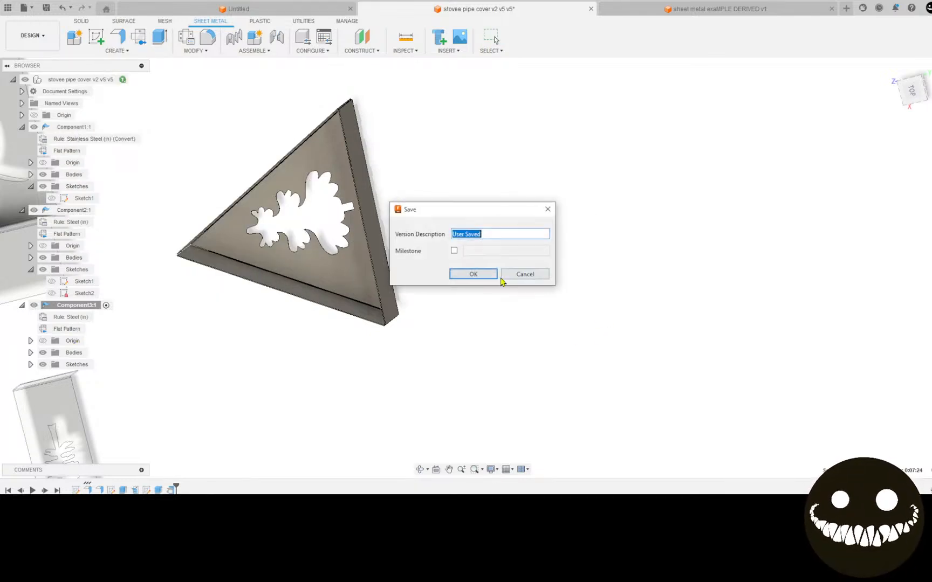
click(474, 275)
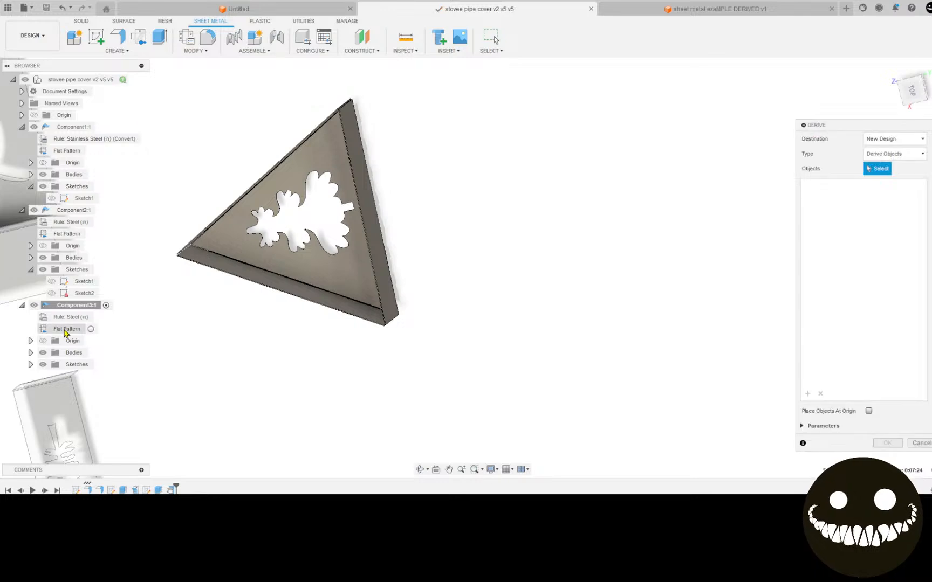
Try to derive Component3's flat pattern into the existing design "sheet metal exaMPLE DERIVED" in Admin Project
click(65, 330)
click(884, 139)
click(880, 160)
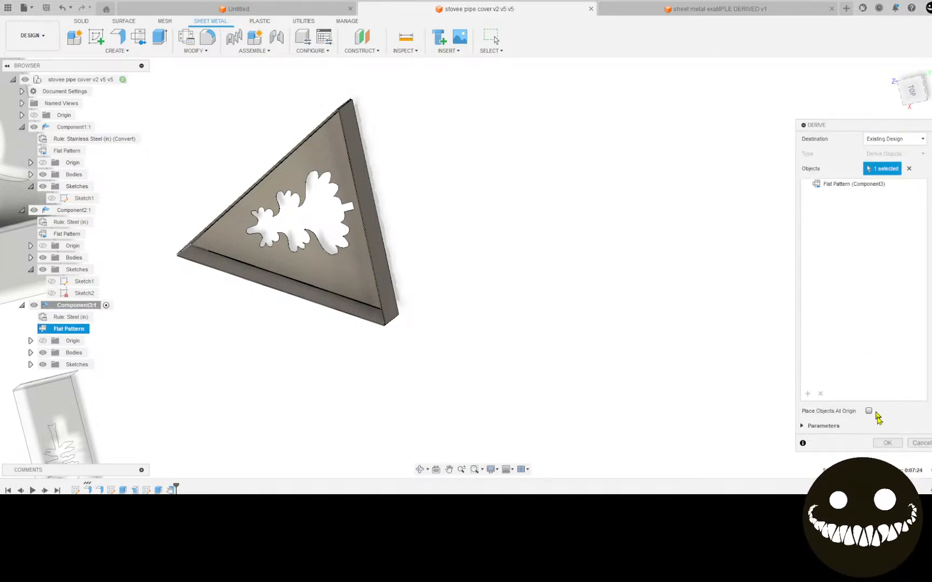
click(888, 443)
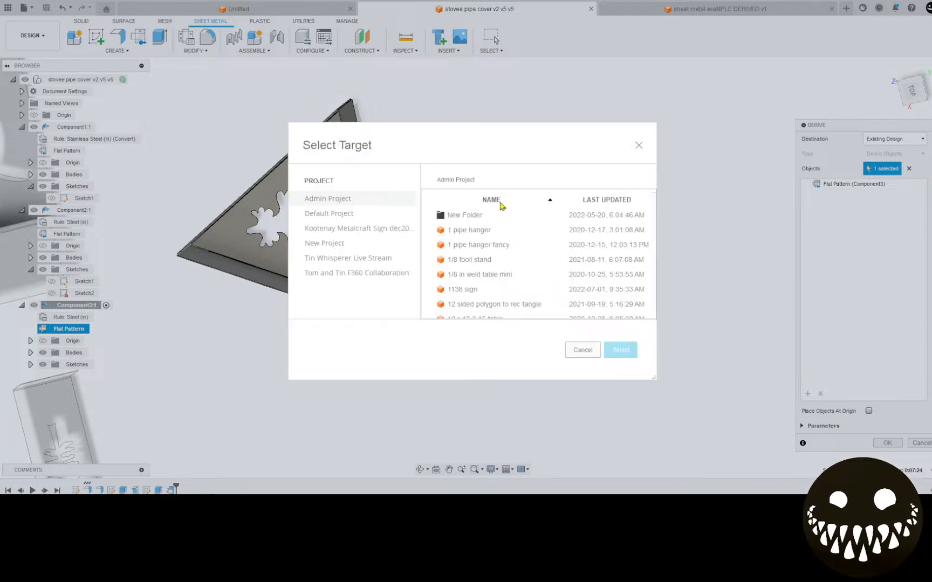
click(606, 200)
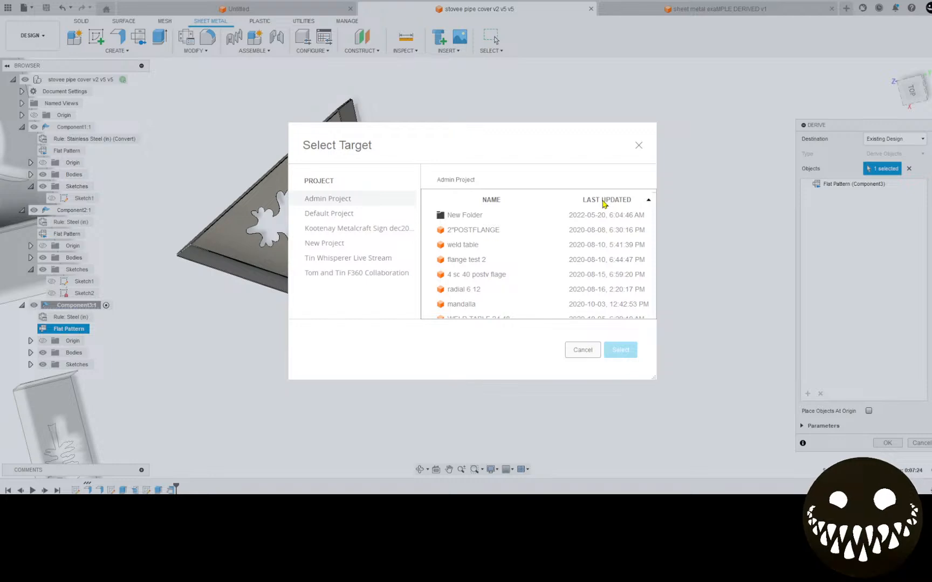
click(625, 200)
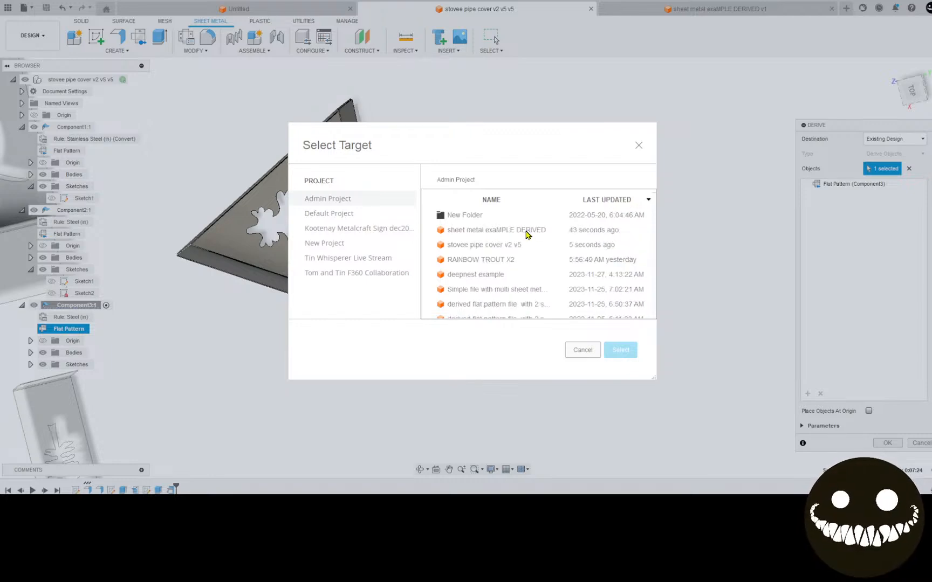
click(528, 231)
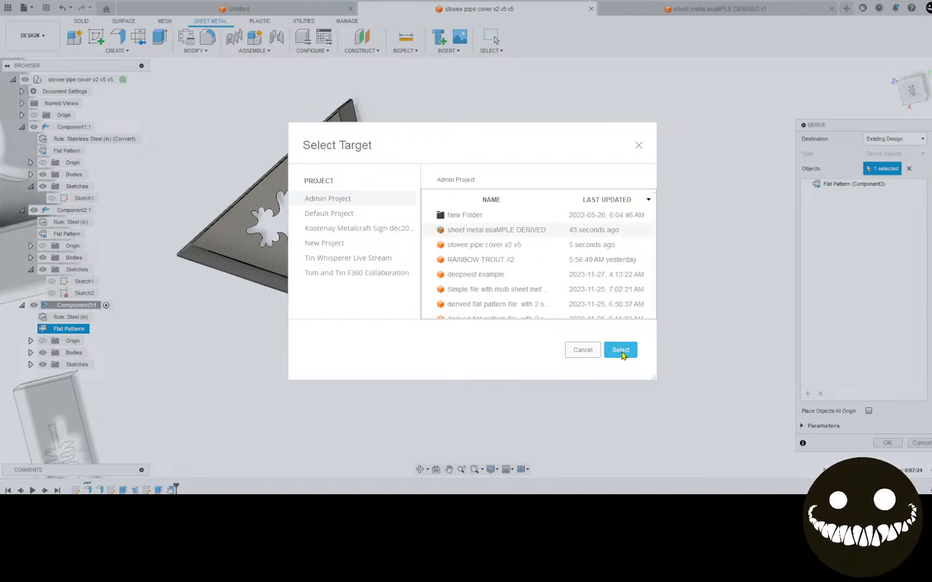
click(621, 351)
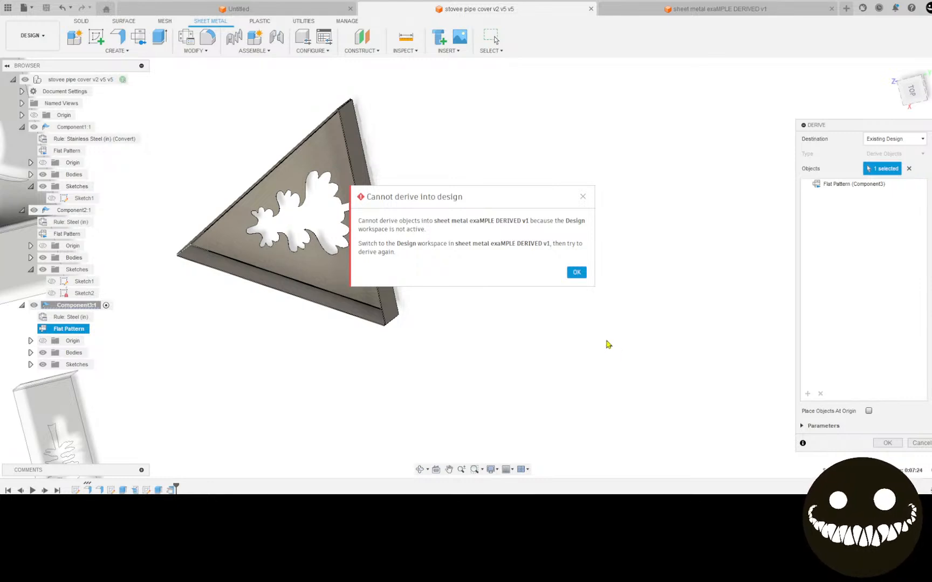
click(577, 272)
Switch the "sheet metal exaMPLE DERIVED" document from the Manufacture workspace to the Design workspace
click(654, 11)
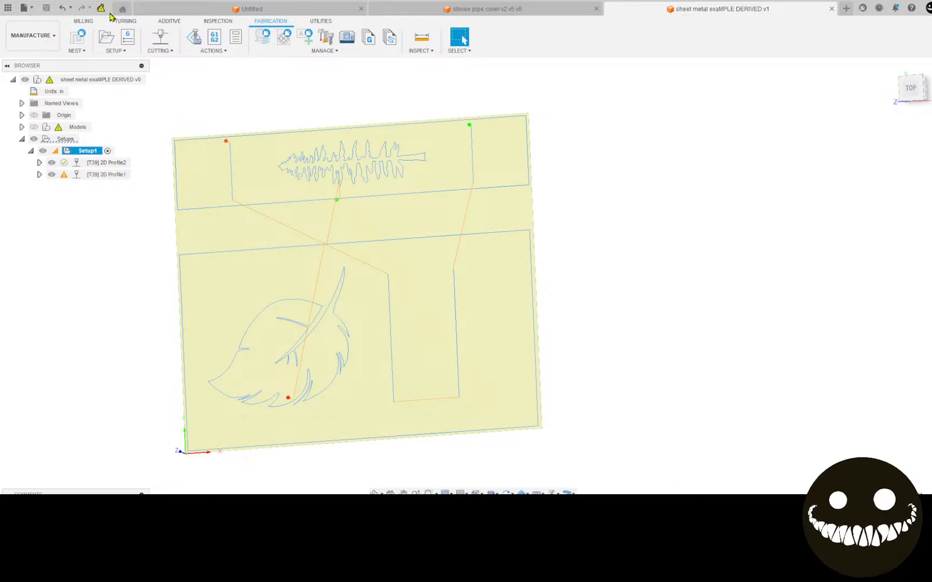
click(32, 35)
click(38, 60)
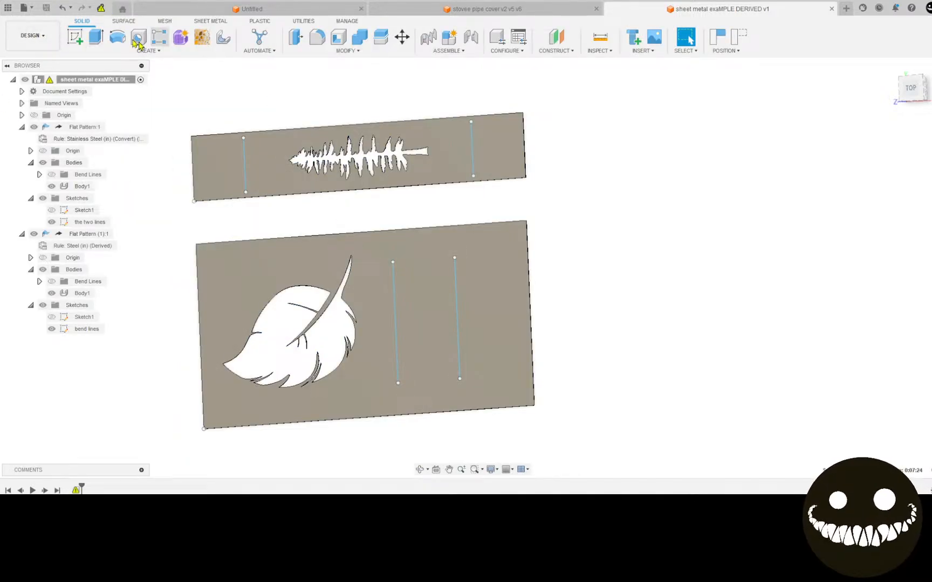
Update the out-of-date derived flat patterns and save the document with the version description "User Saved"
click(102, 9)
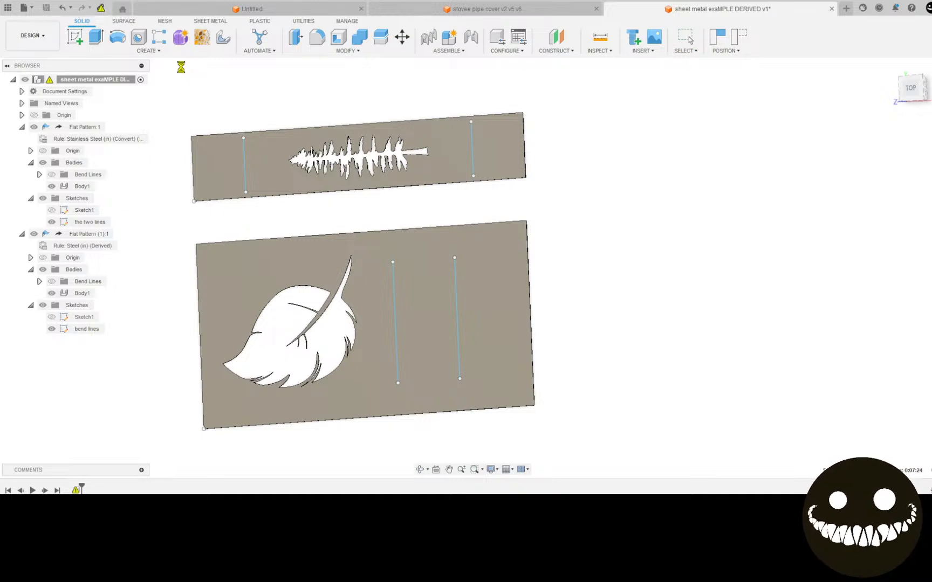
click(47, 8)
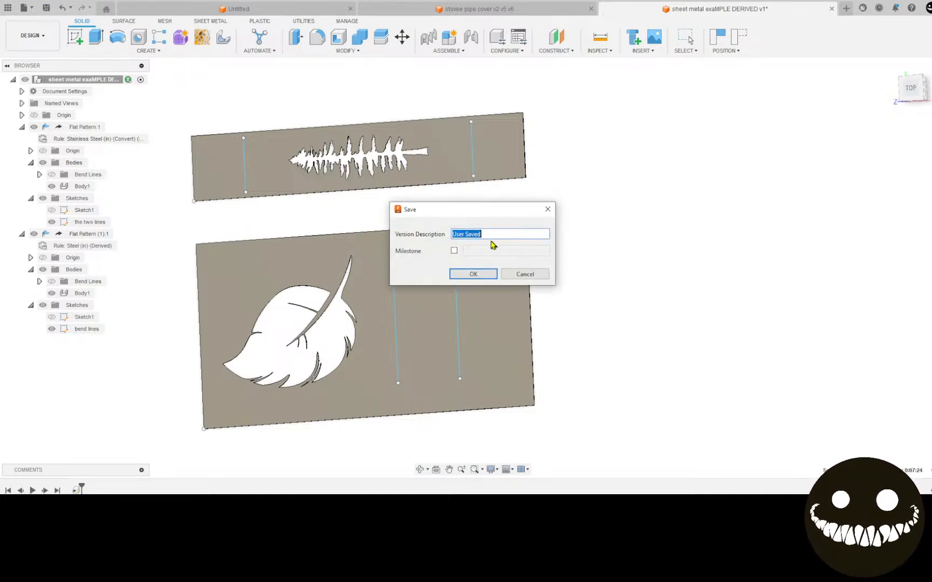
click(473, 274)
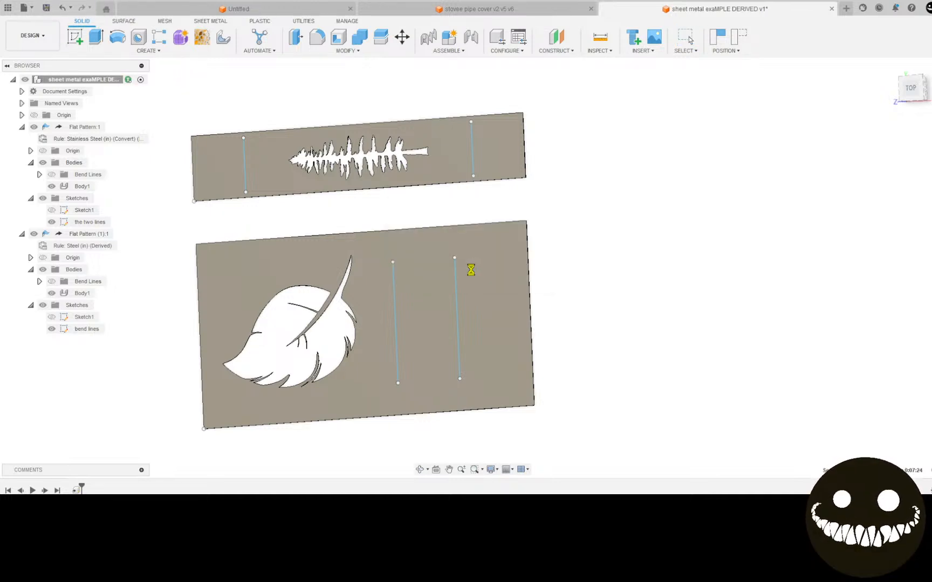
Derive Component3's flat pattern from the stovee pipe cover design into the existing design "sheet metal exaMPLE DERIVED" in Admin Project
click(511, 7)
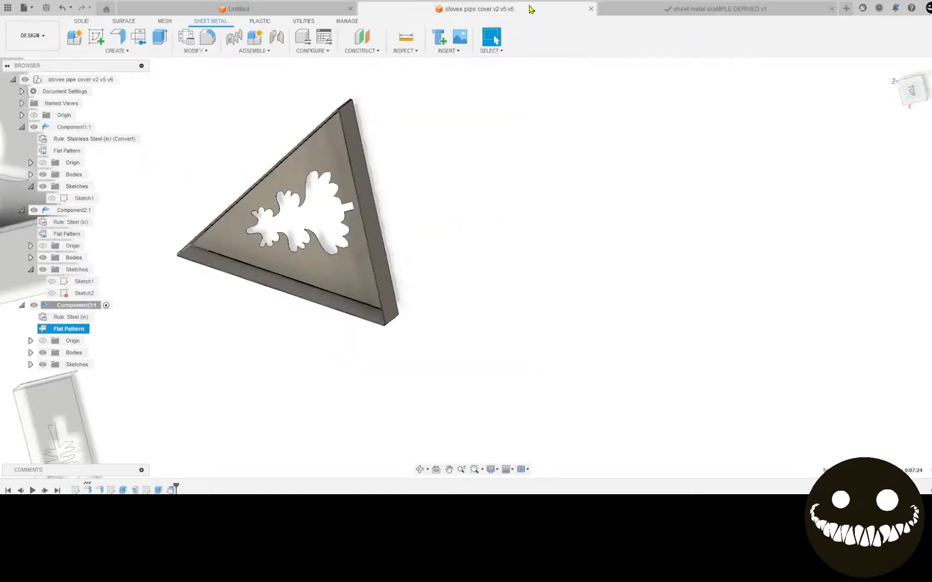
click(127, 50)
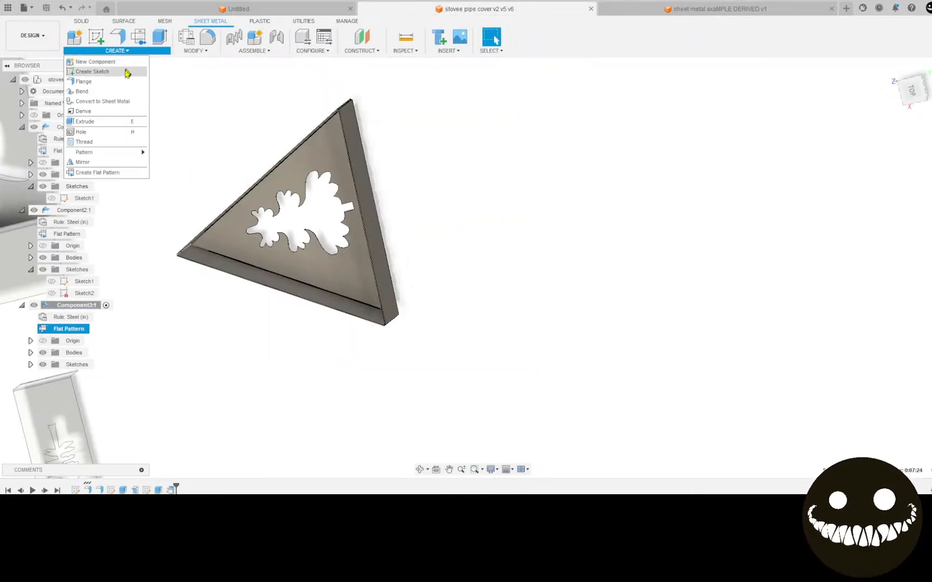
click(84, 111)
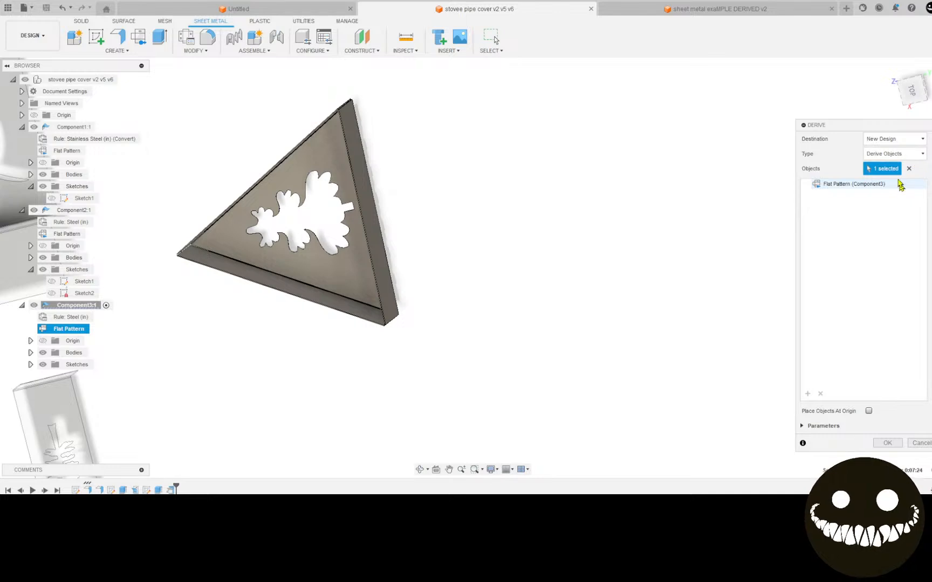
click(892, 141)
click(886, 153)
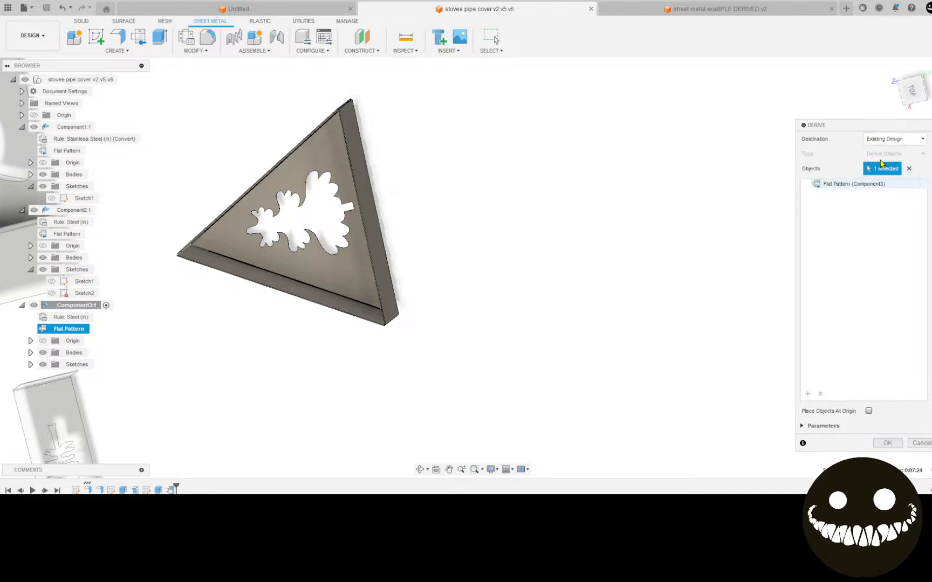
click(886, 442)
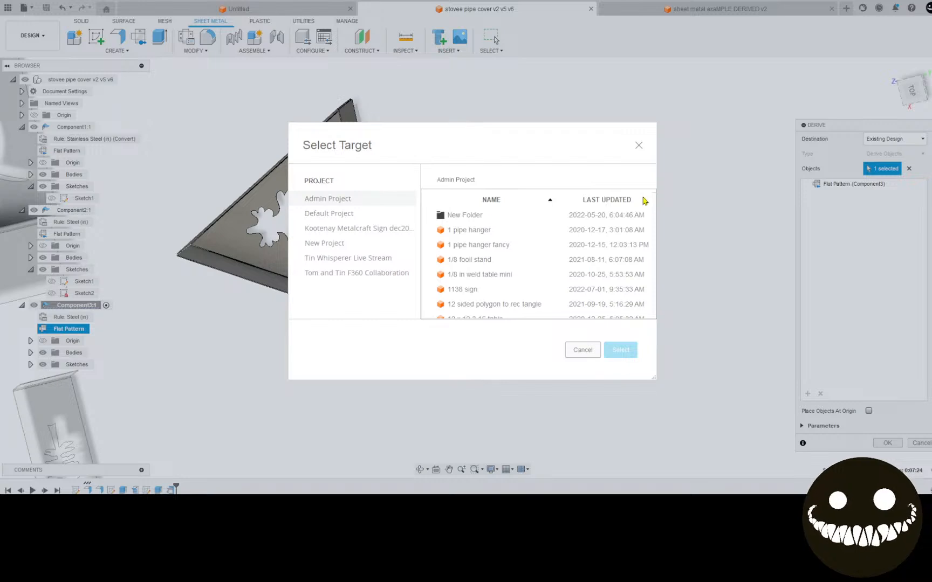
click(606, 200)
click(562, 231)
click(621, 350)
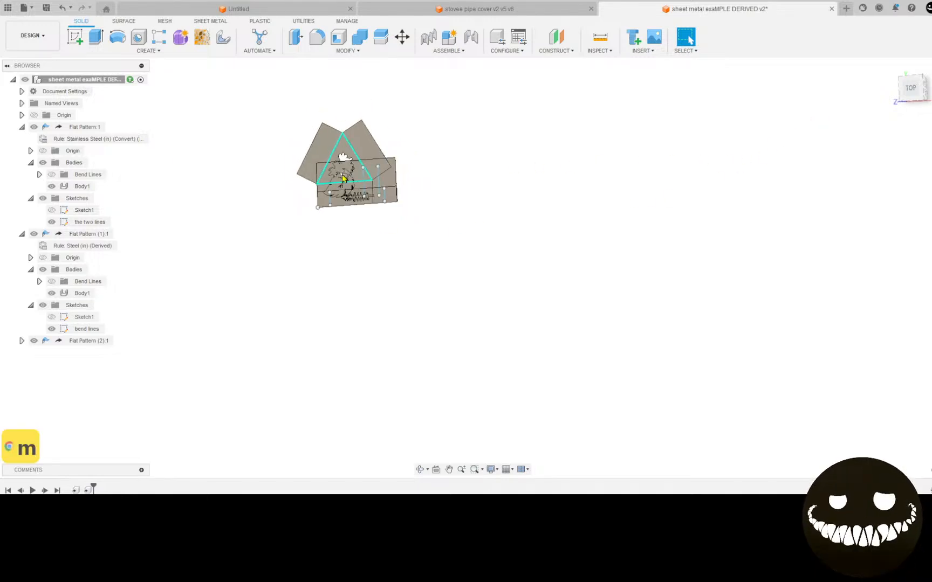
scroll(344, 178, up, 5)
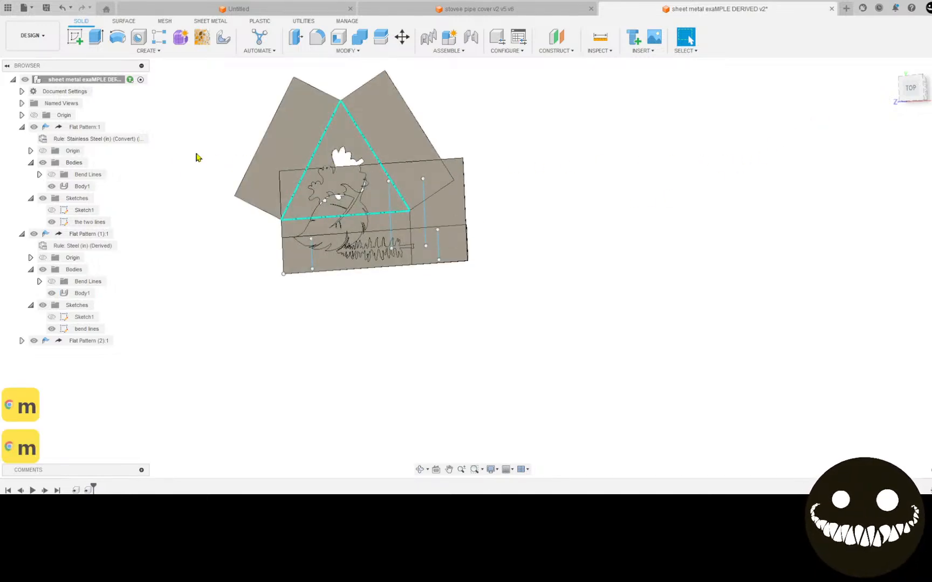
scroll(197, 156, up, 2)
key(m)
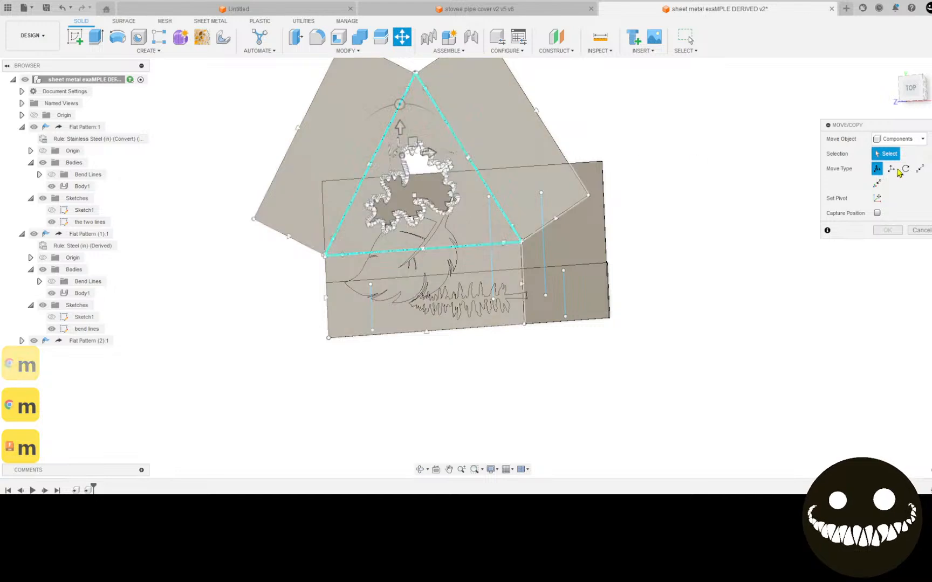
click(491, 113)
middle_drag(495, 110, 409, 203)
scroll(409, 204, down, 2)
drag(417, 202, 674, 185)
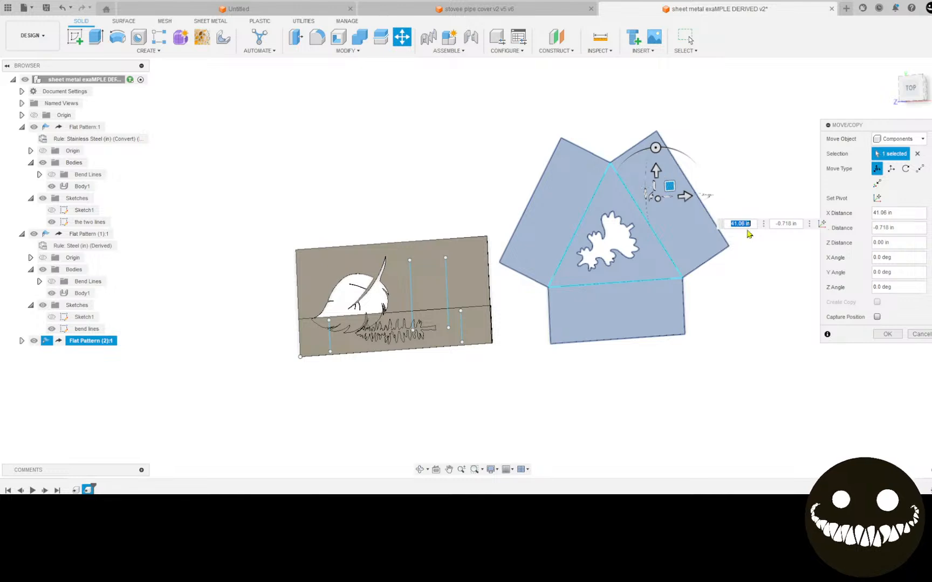
key(ctrl+z)
key(ctrl+z)
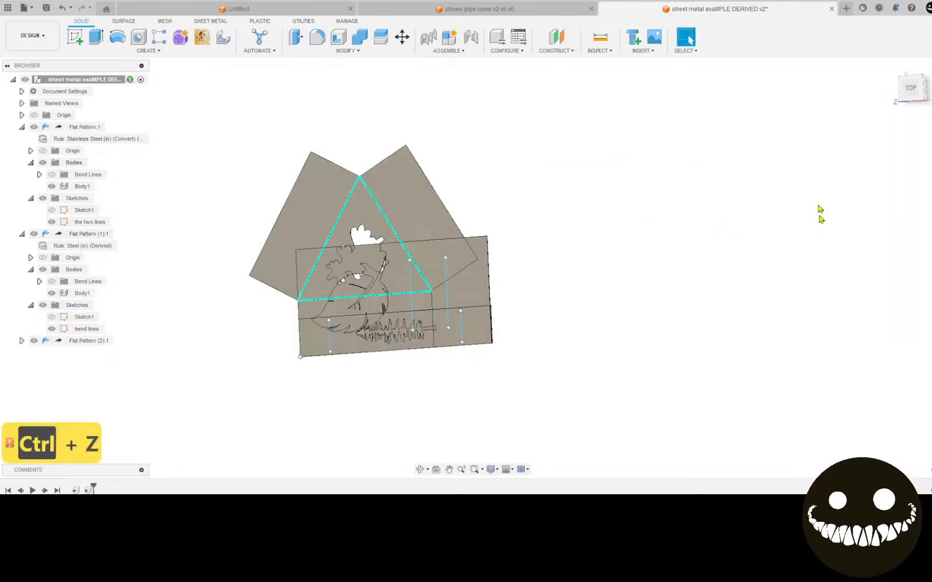
From the top view, move the triangular flat pattern clear of the other parts, about 41.315 in along X and -0.782 in along Y
click(915, 92)
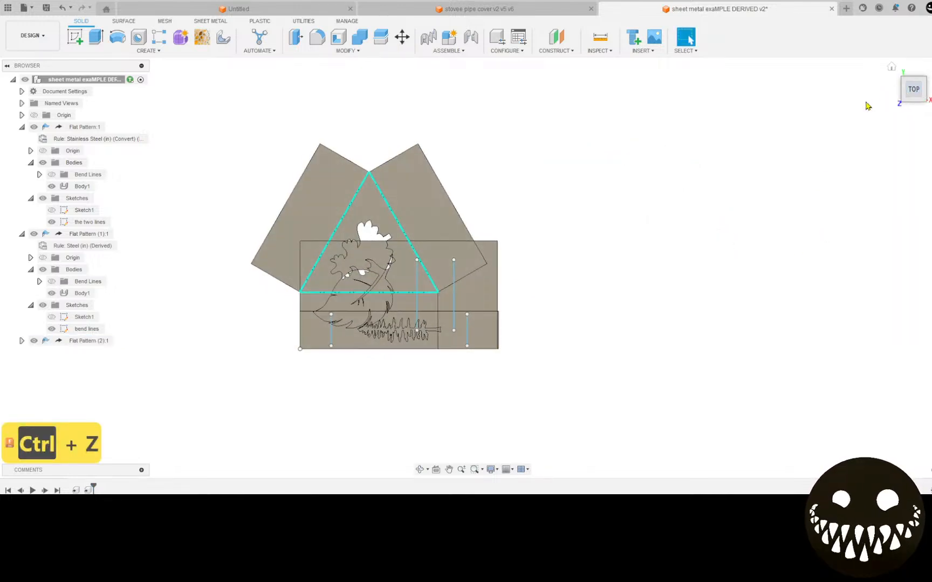
key(m)
click(418, 194)
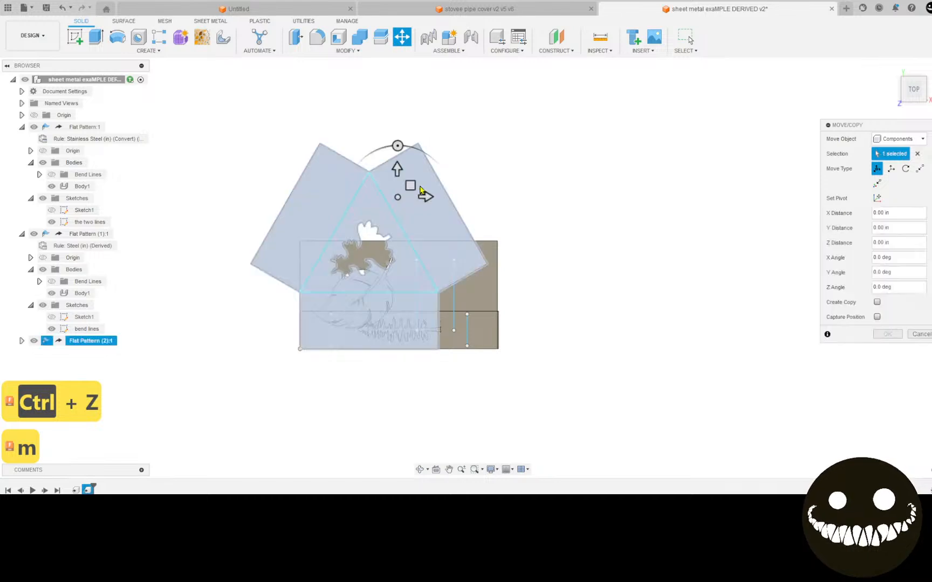
drag(413, 184, 675, 193)
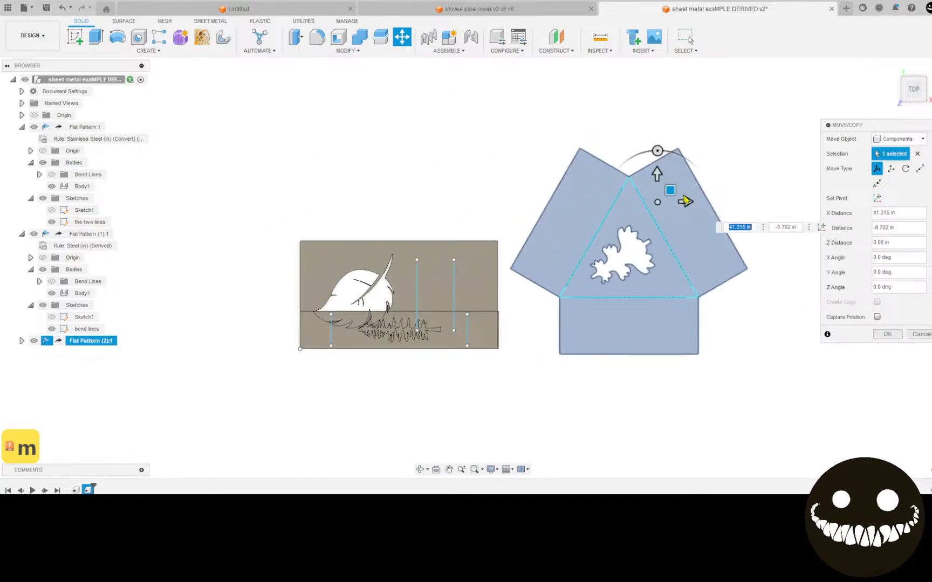
click(888, 334)
Move the leaf flat pattern below the triangular one, about 32.082 in along X and -18.779 in along Y
key(m)
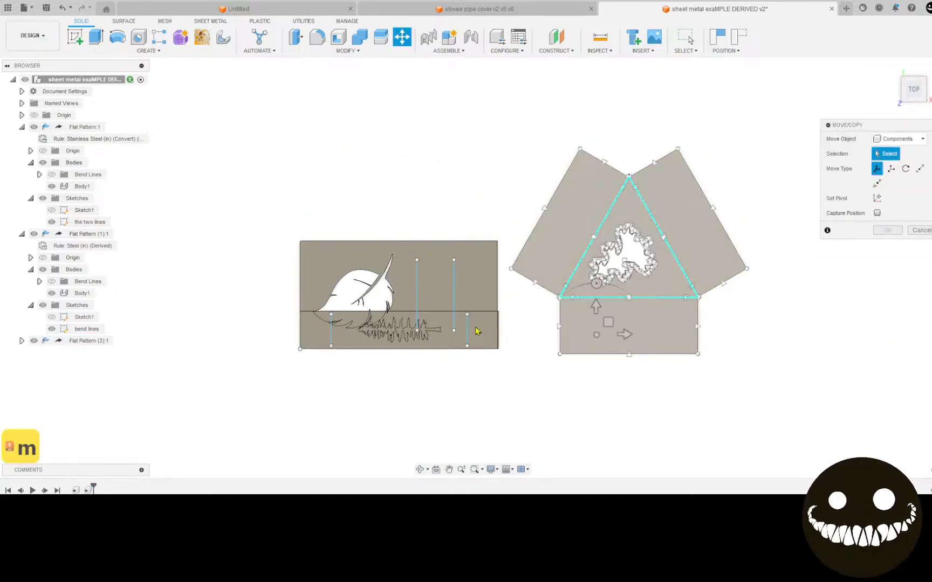
click(473, 326)
drag(473, 326, 683, 434)
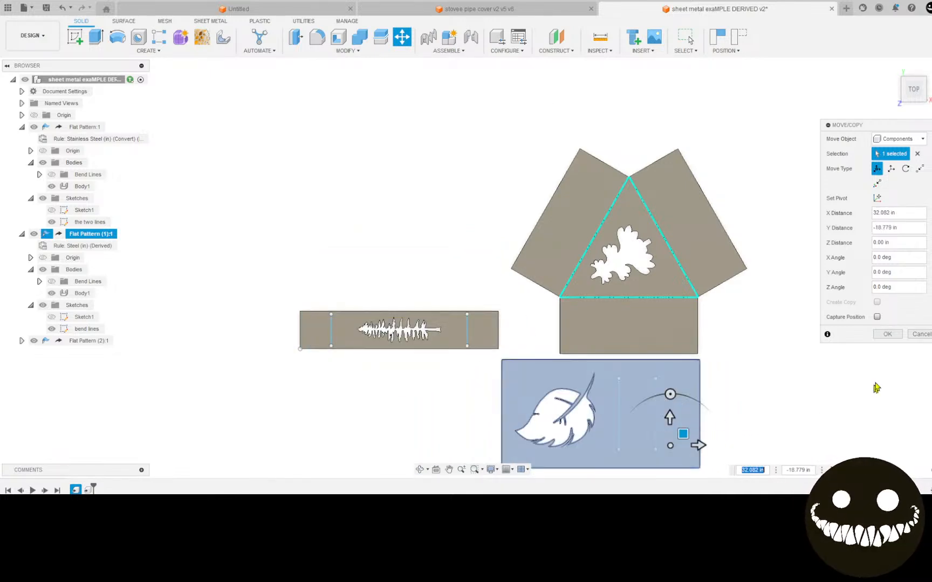
click(887, 335)
Turn the narrow tree flat pattern upright and place it close beside the leaf plate's left edge
key(m)
click(451, 334)
drag(440, 281, 467, 317)
click(886, 334)
scroll(848, 322, down, 2)
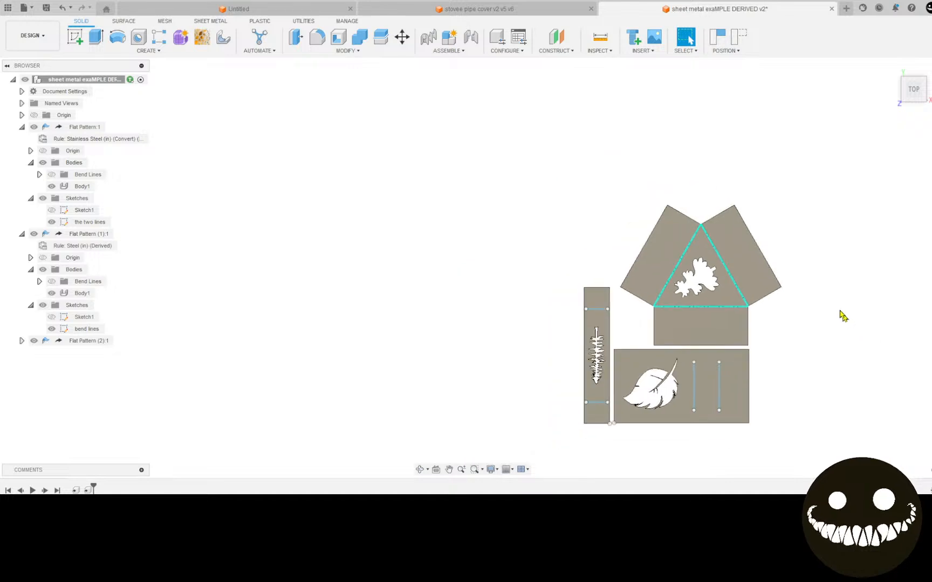
middle_drag(849, 322, 674, 283)
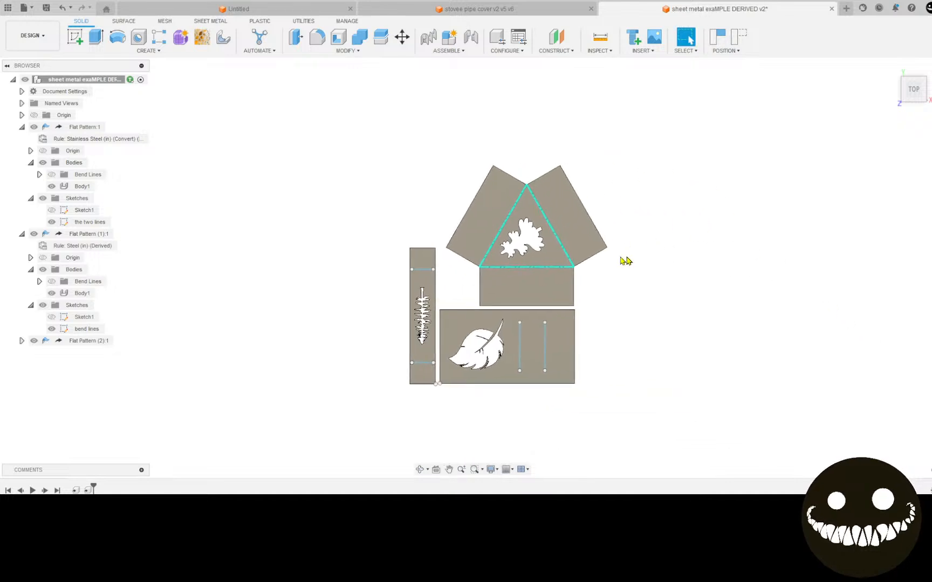
Switch the document to the Manufacture workspace
click(23, 45)
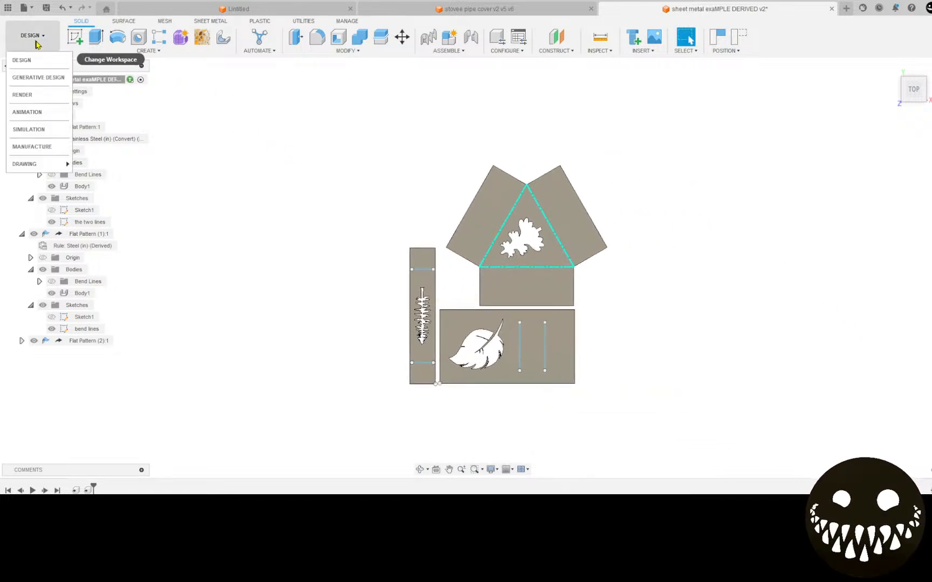
click(33, 146)
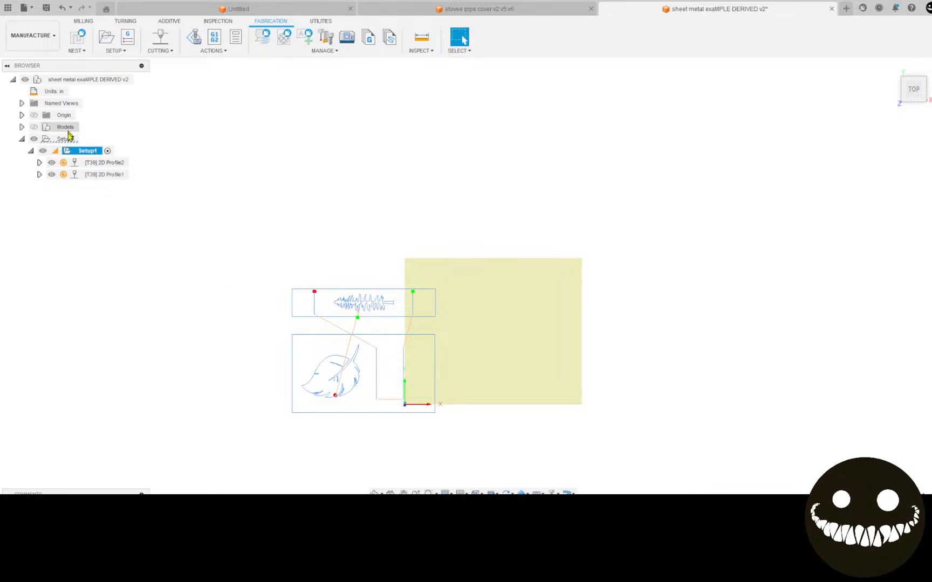
right_click(90, 151)
click(114, 164)
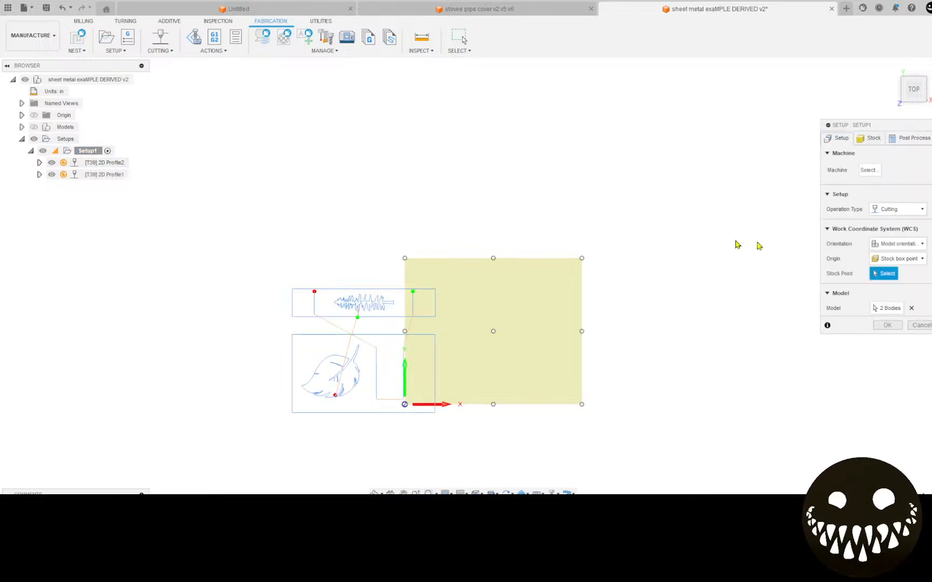
click(893, 308)
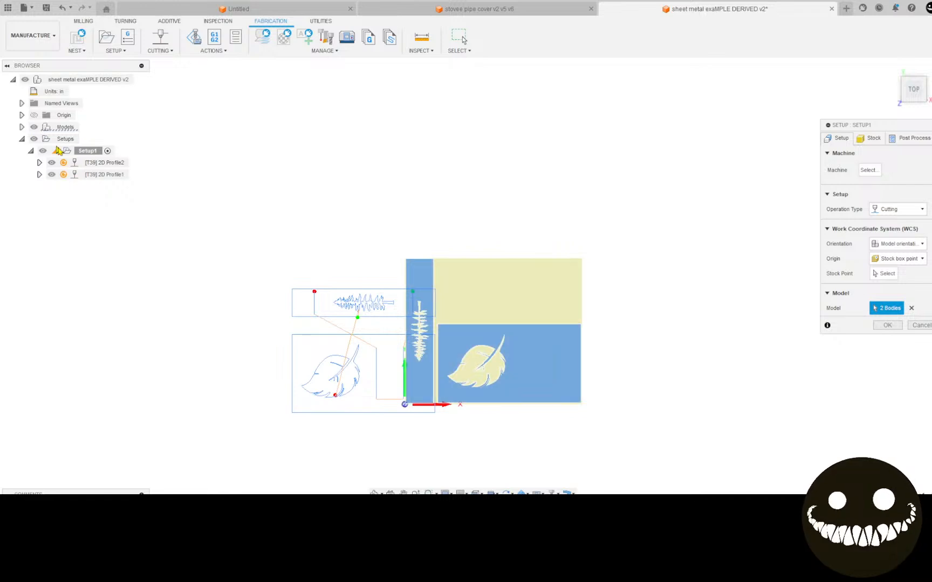
click(21, 127)
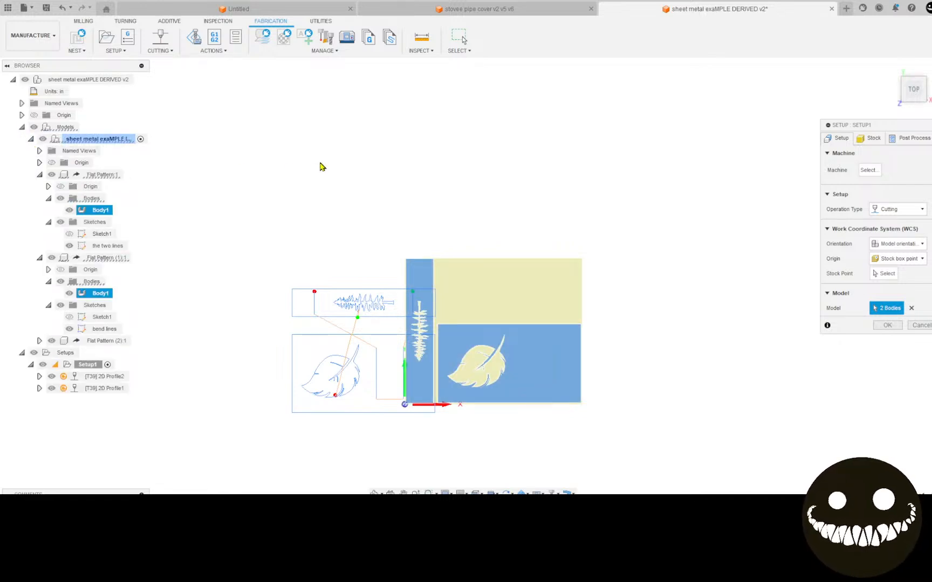
scroll(324, 166, down, 5)
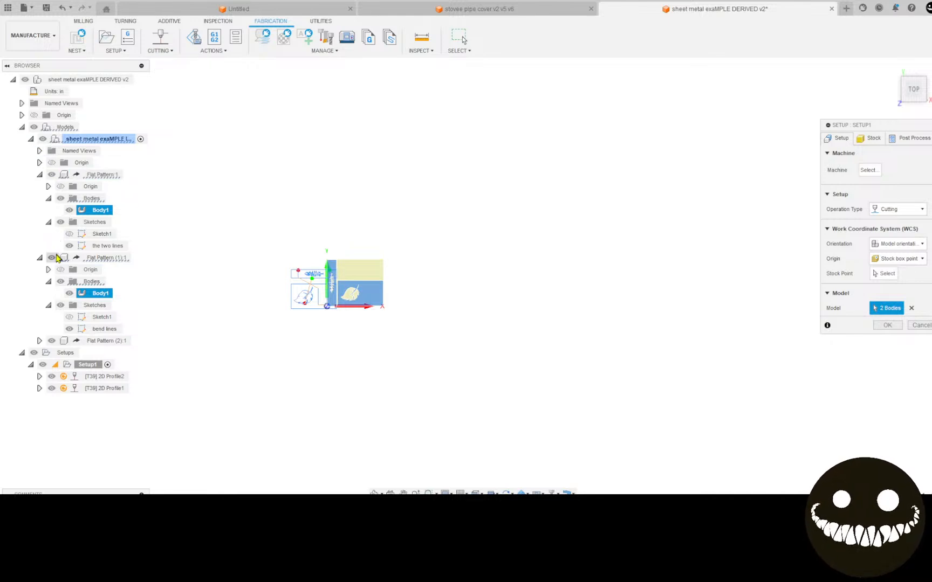
click(40, 341)
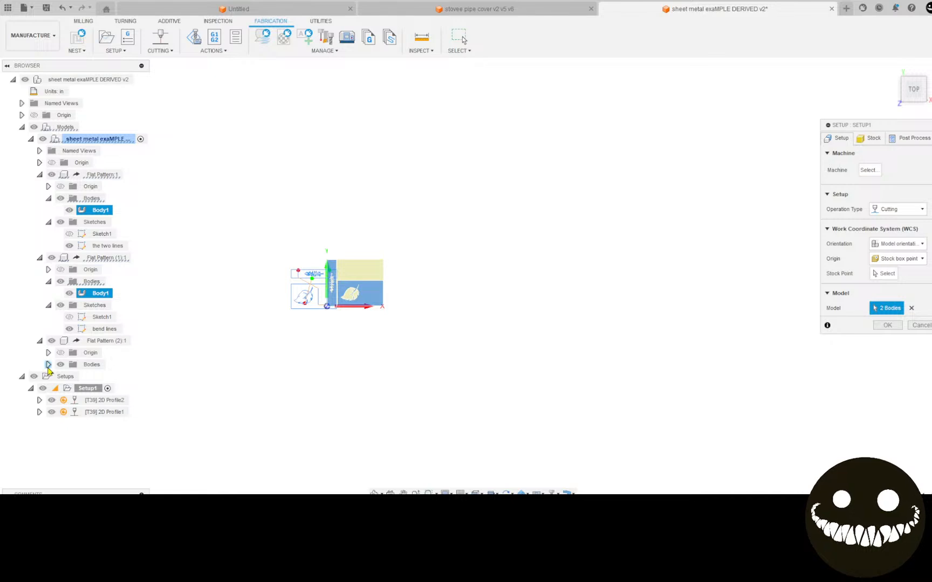
click(48, 365)
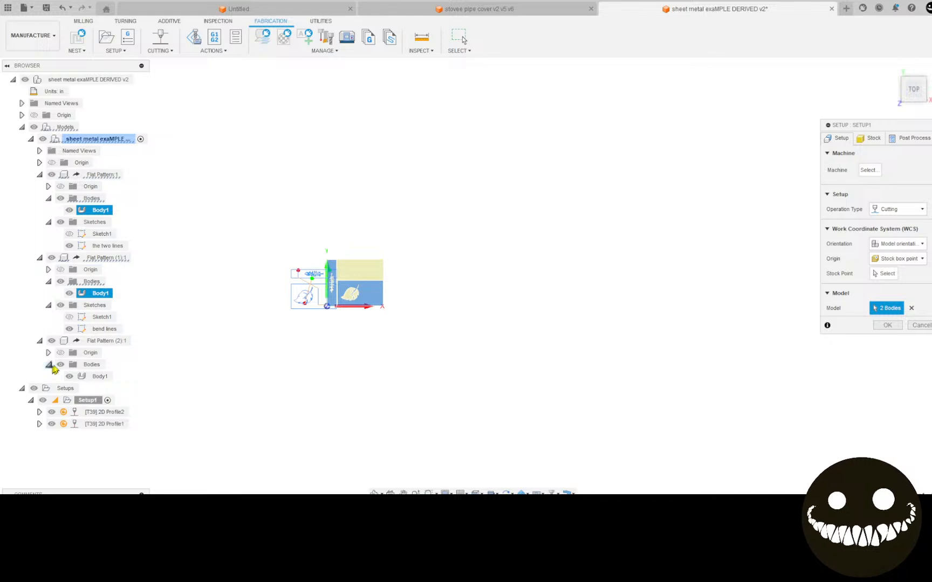
click(913, 326)
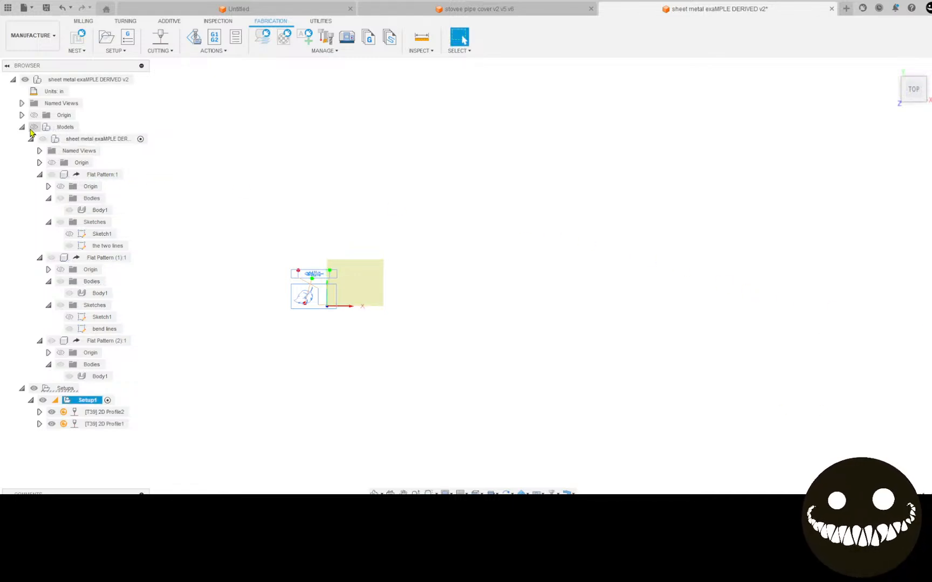
Make the models visible alongside the existing toolpaths
click(34, 126)
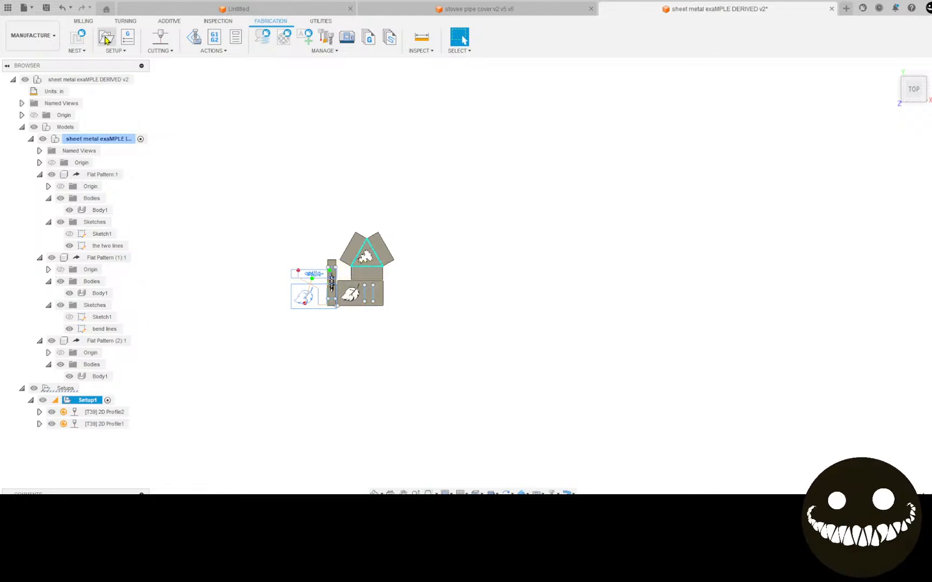
click(107, 39)
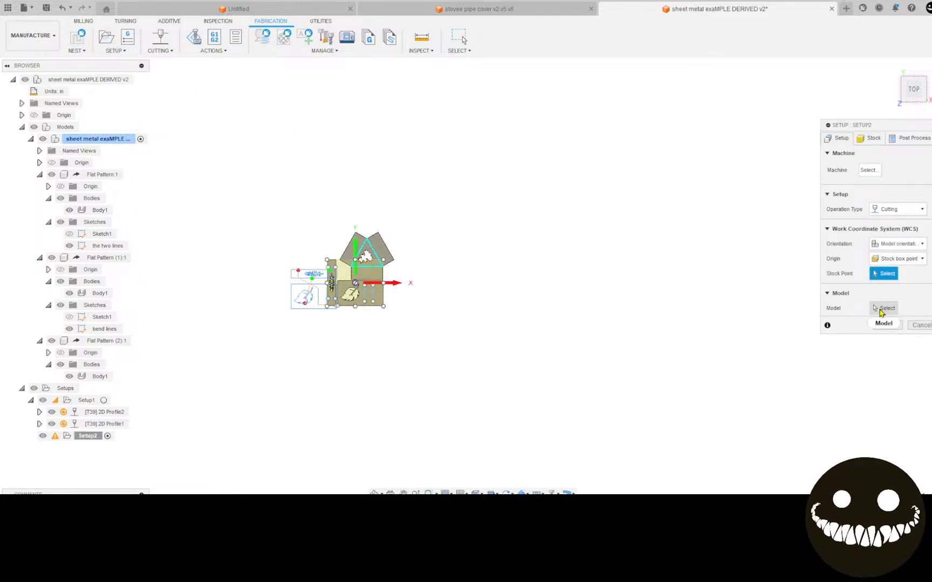
click(919, 325)
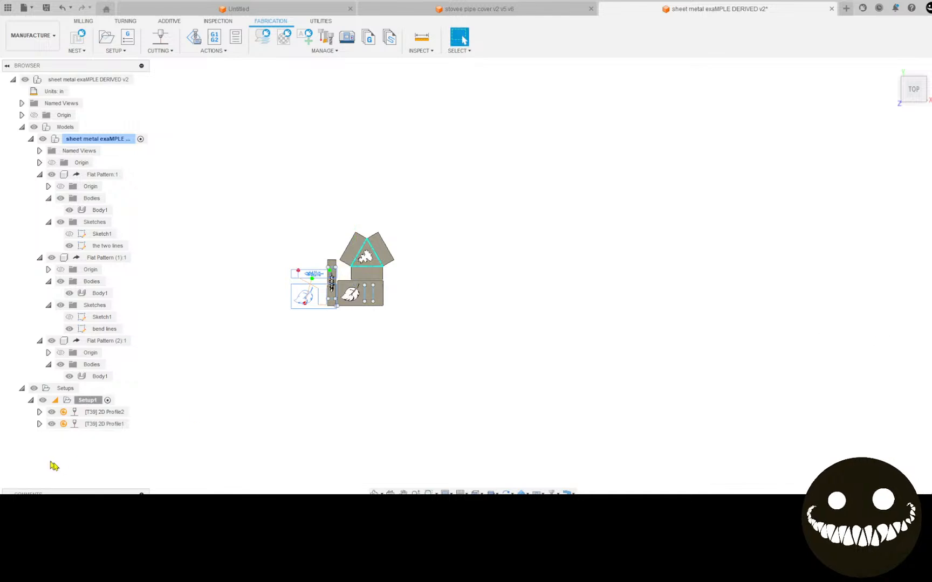
click(96, 402)
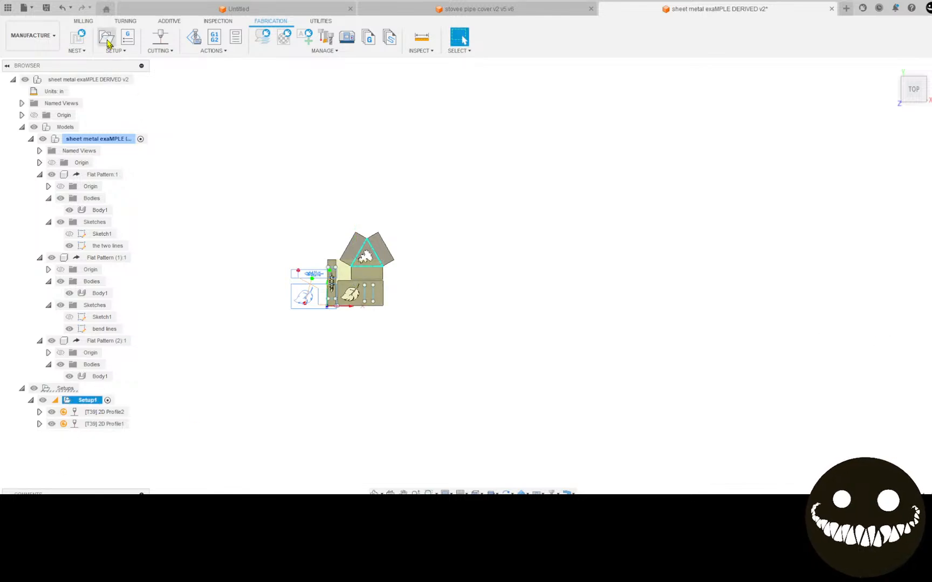
click(110, 48)
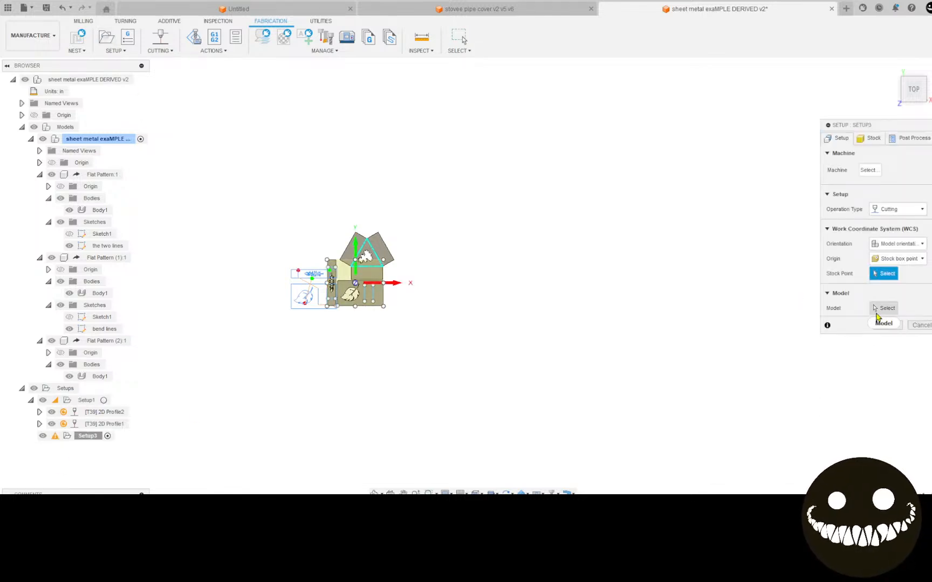
click(920, 325)
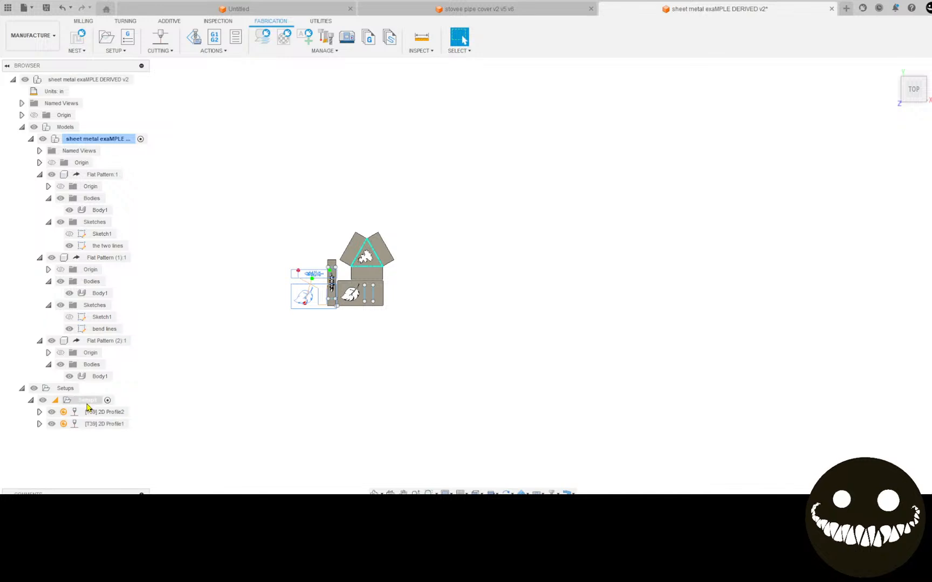
Edit Setup1 and add the triangular flat pattern's body to its model selection
right_click(87, 403)
click(105, 84)
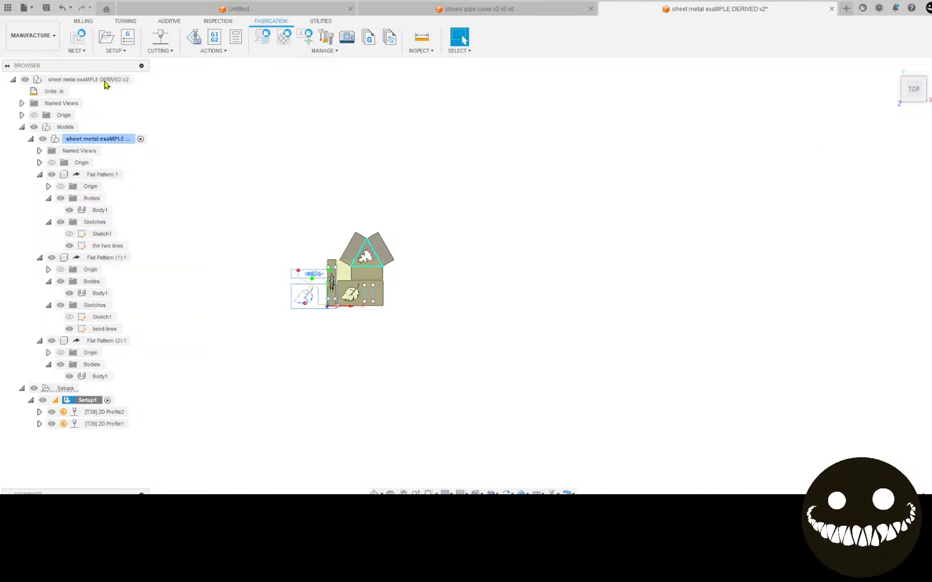
click(886, 308)
click(362, 278)
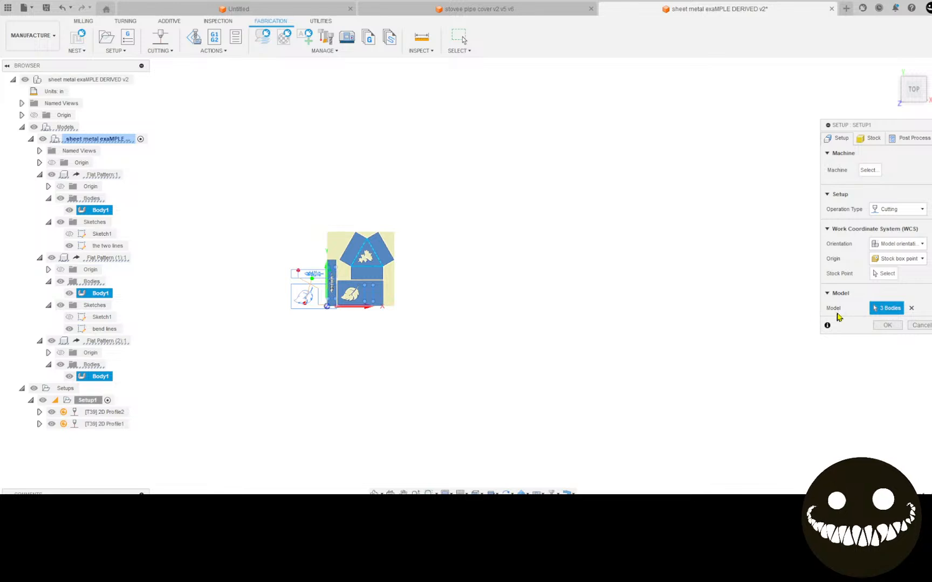
click(885, 326)
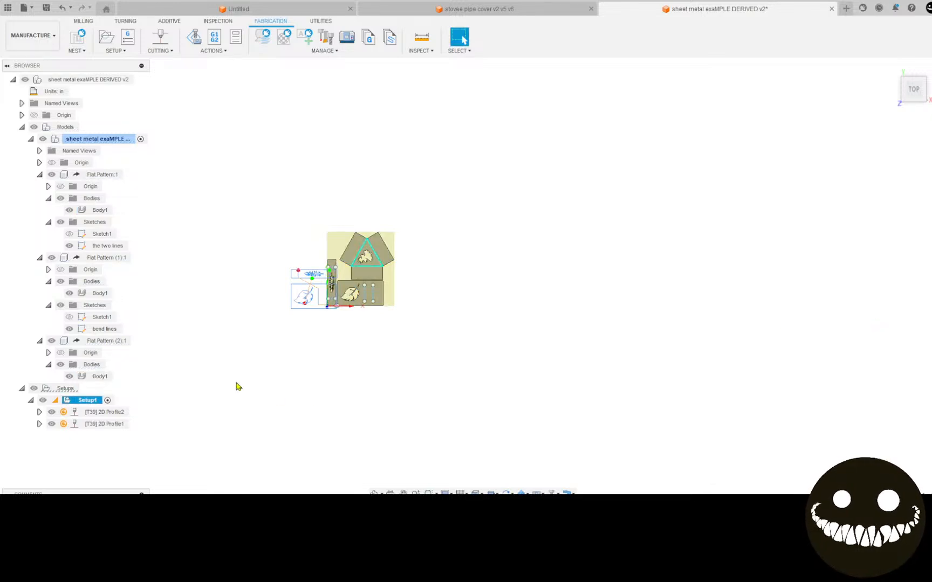
Open the 2D Profile2 operation and review which sketch contours it uses for the flat patterns
right_click(106, 415)
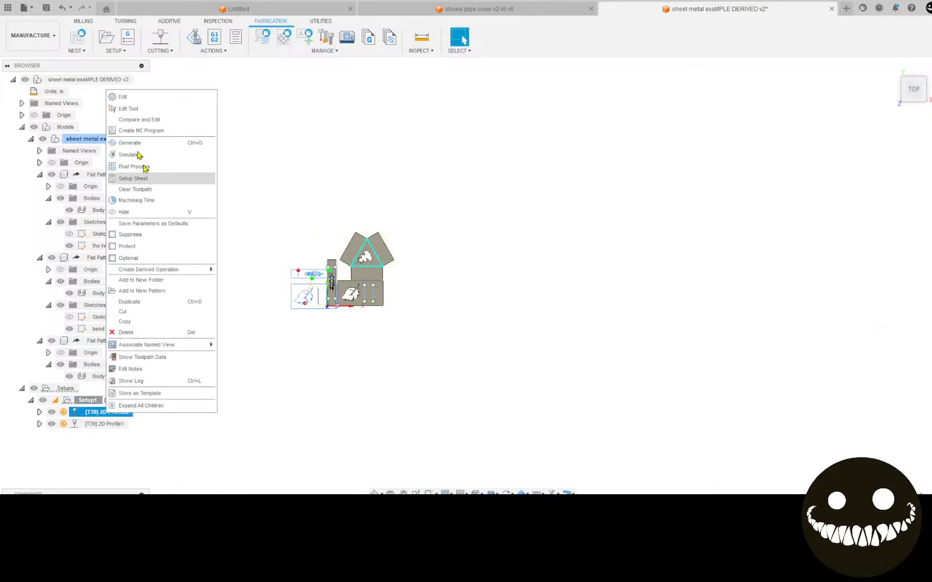
click(131, 102)
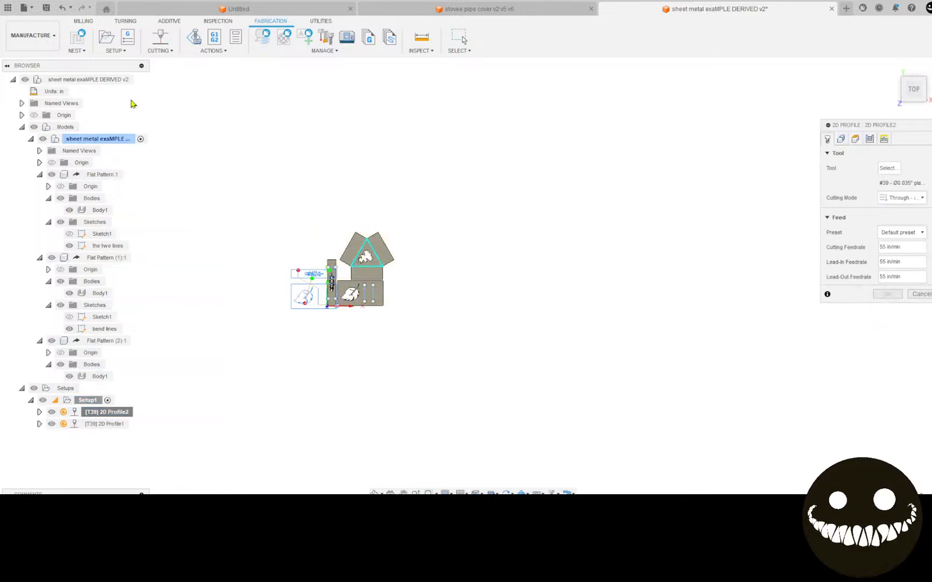
click(840, 139)
scroll(424, 285, up, 3)
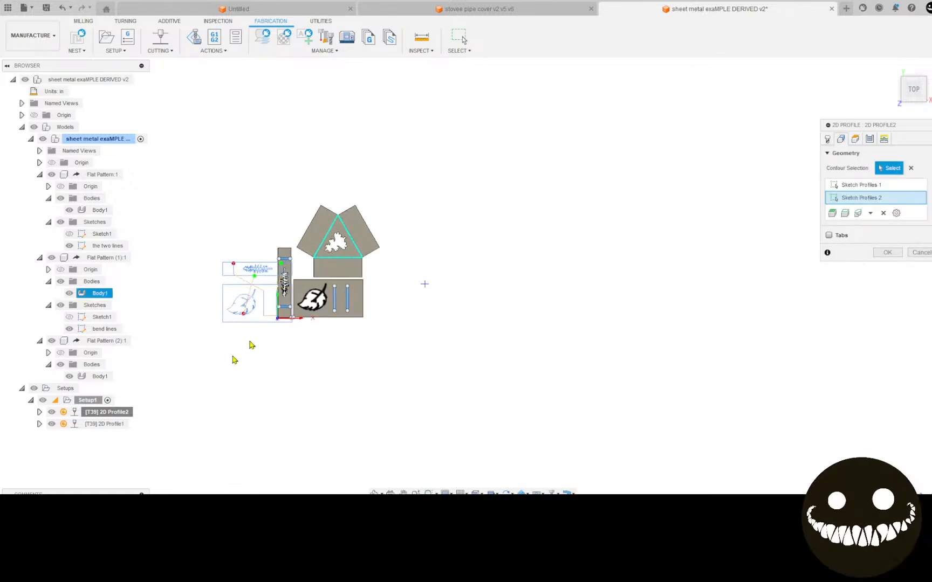
scroll(169, 388, up, 3)
middle_drag(208, 352, 108, 410)
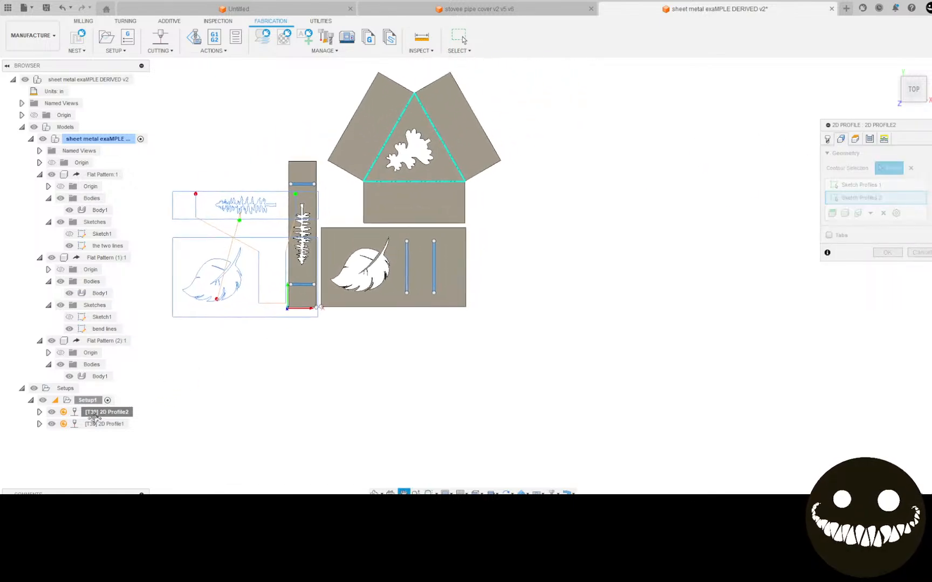
click(889, 253)
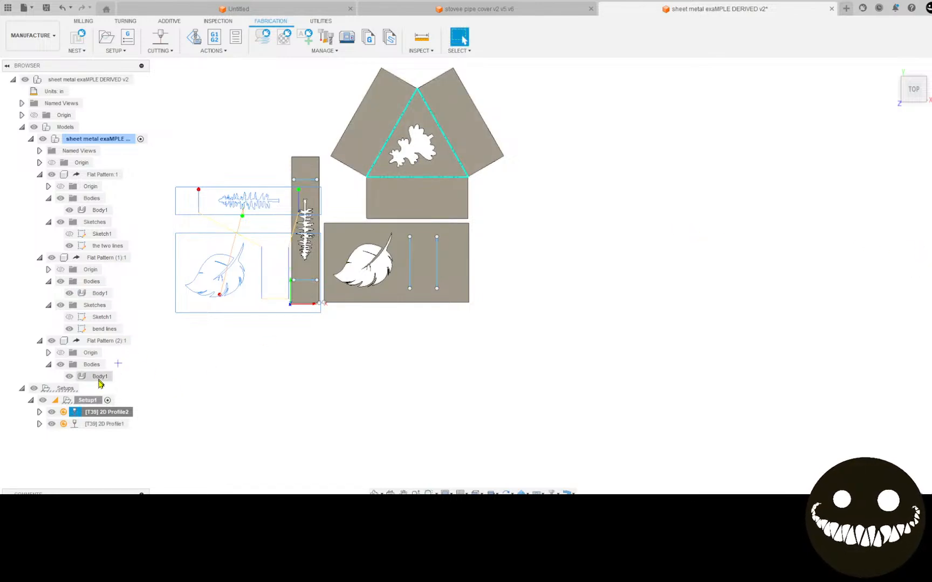
Edit 2D Profile1 and add the triangular flat pattern's face to its contour selection
right_click(113, 425)
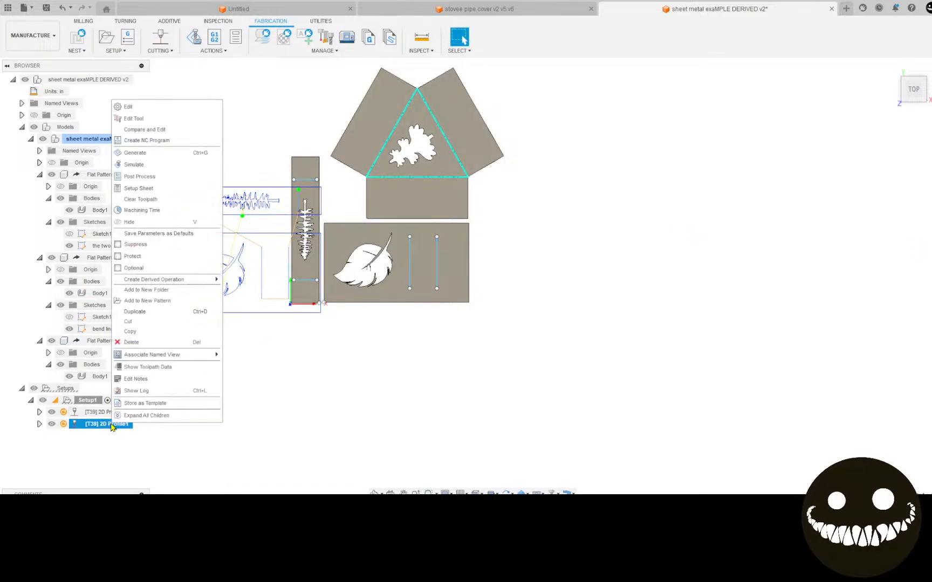
click(139, 106)
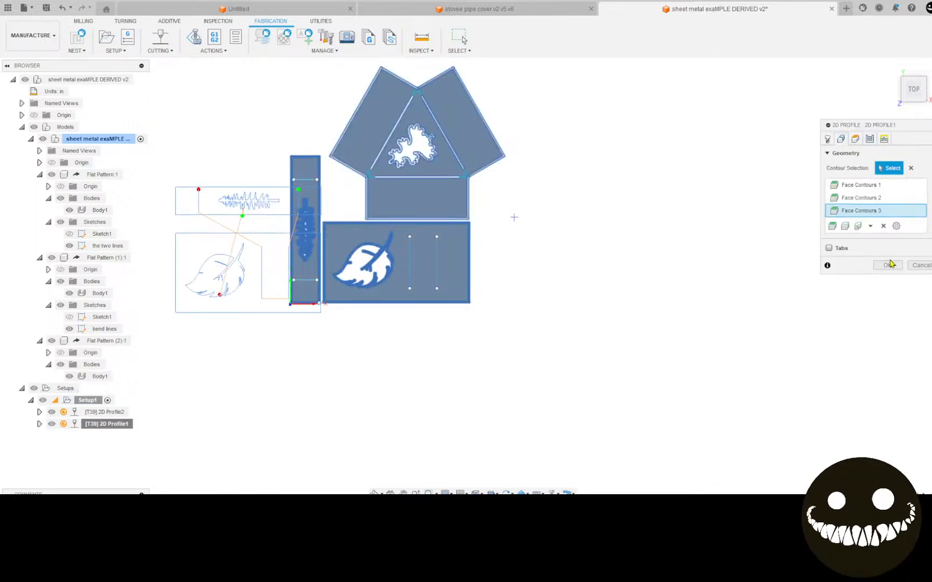
click(890, 266)
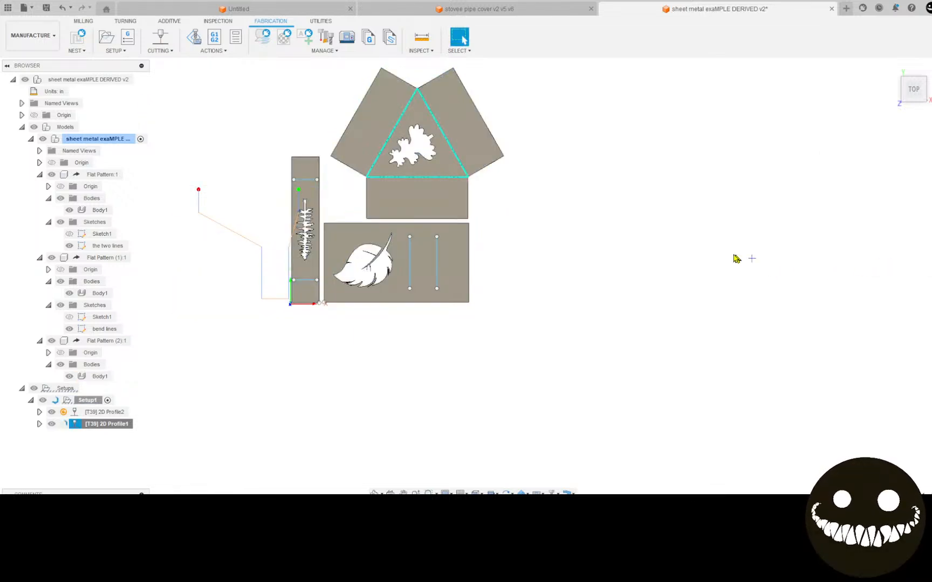
click(471, 168)
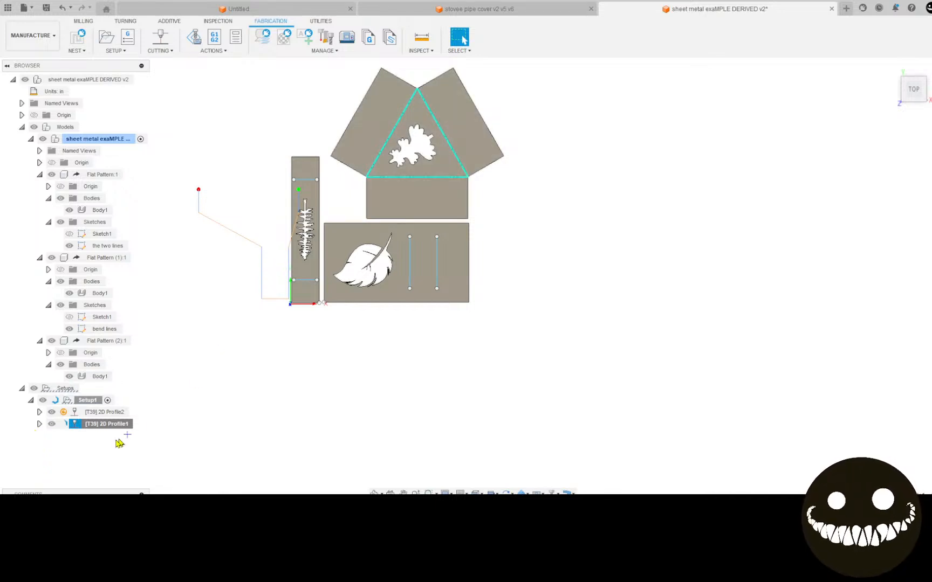
mouse_move(67, 429)
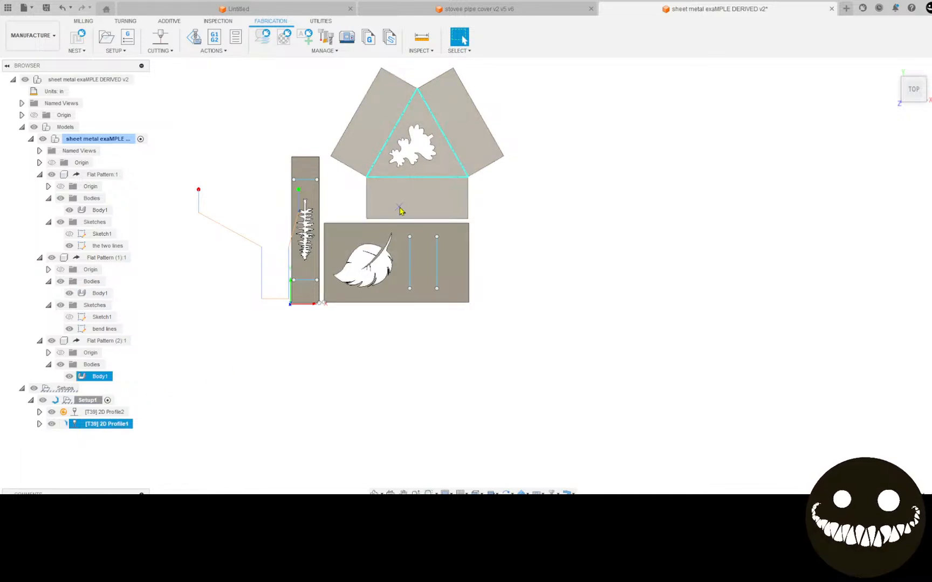
Check the triangular pattern's bend slots, and set the lead-in radius of 2D Profile1 to 0.02 in
scroll(455, 179, up, 8)
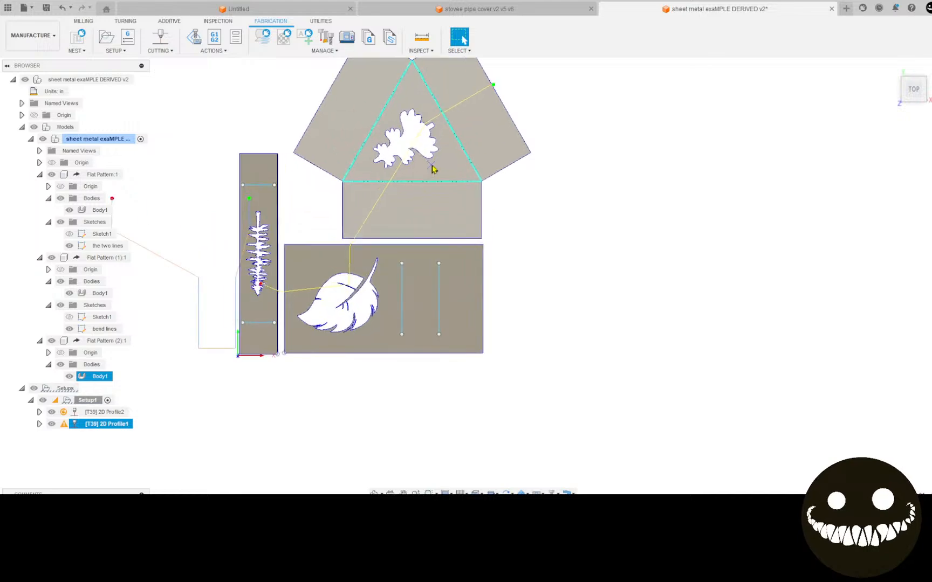
scroll(509, 147, up, 4)
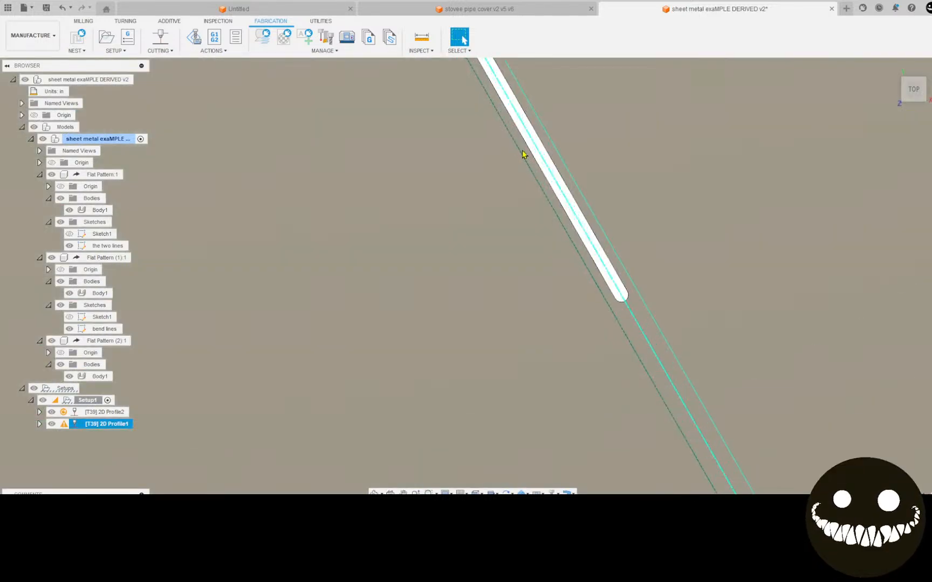
scroll(540, 167, down, 5)
scroll(477, 222, down, 2)
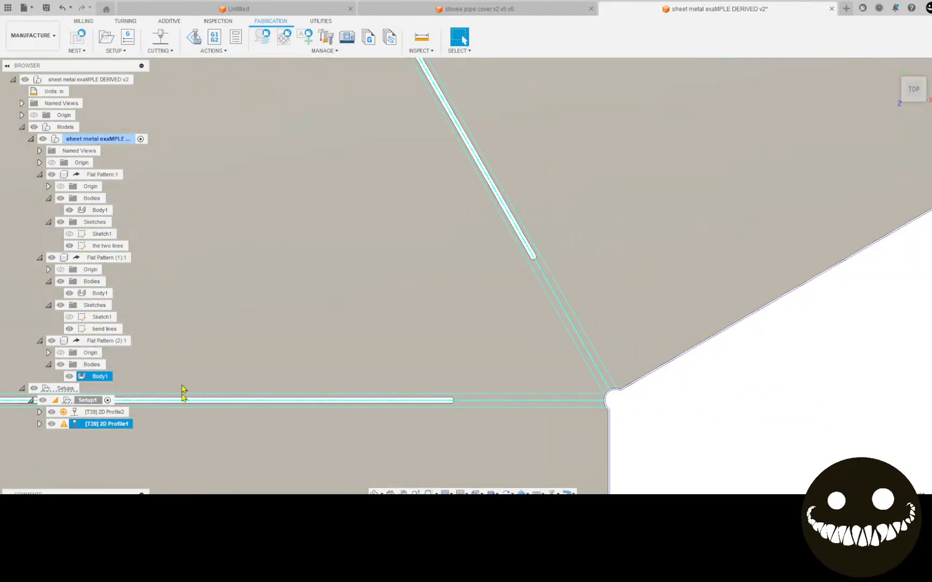
right_click(105, 424)
click(141, 108)
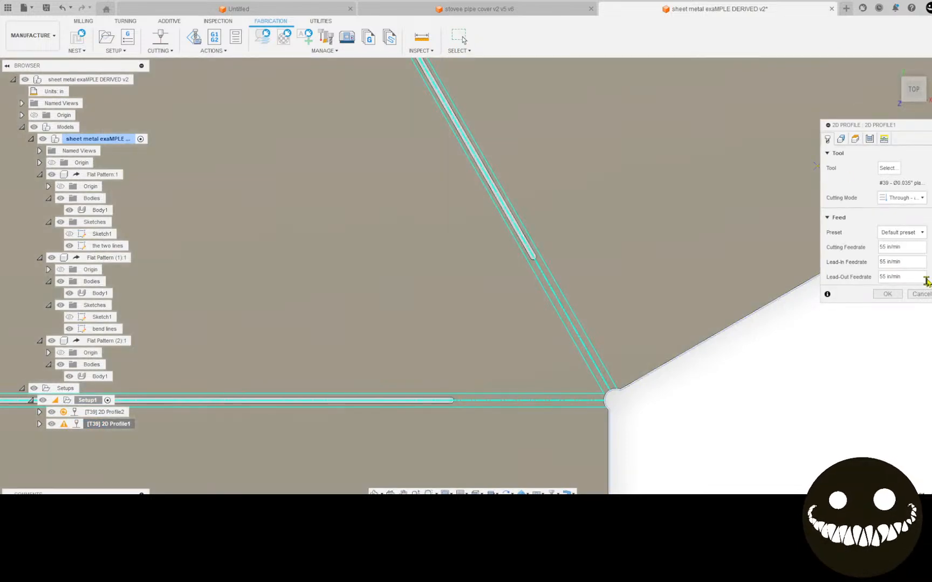
click(884, 139)
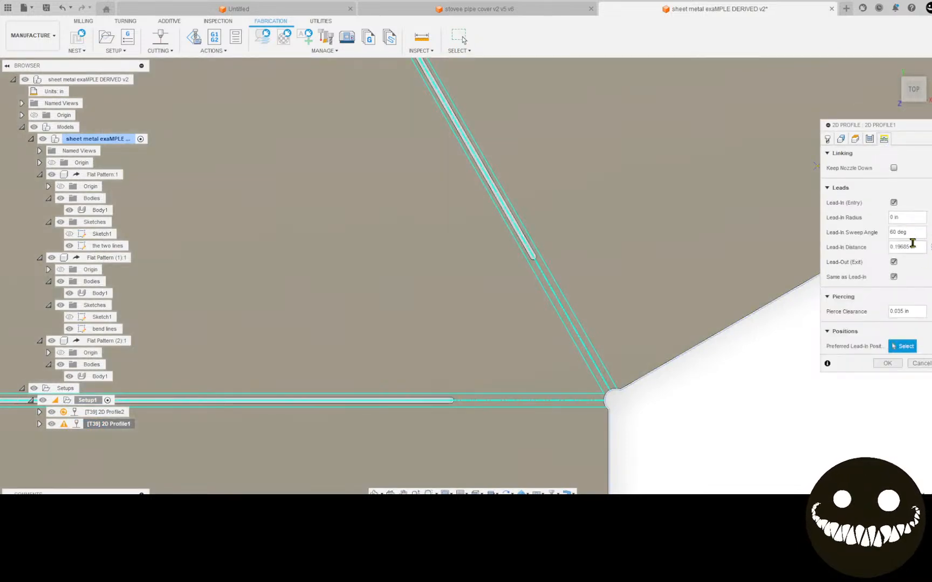
click(895, 248)
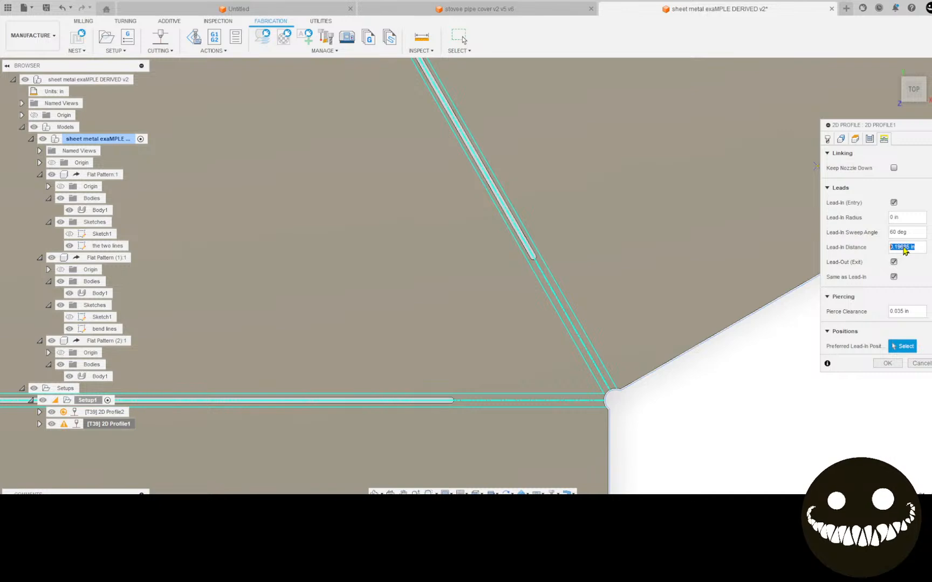
click(895, 217)
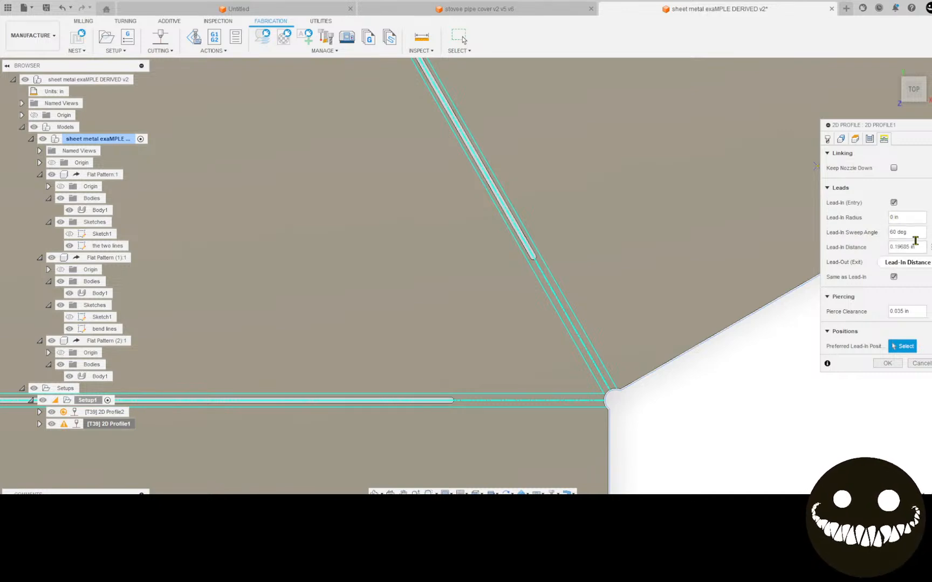
text(.02)
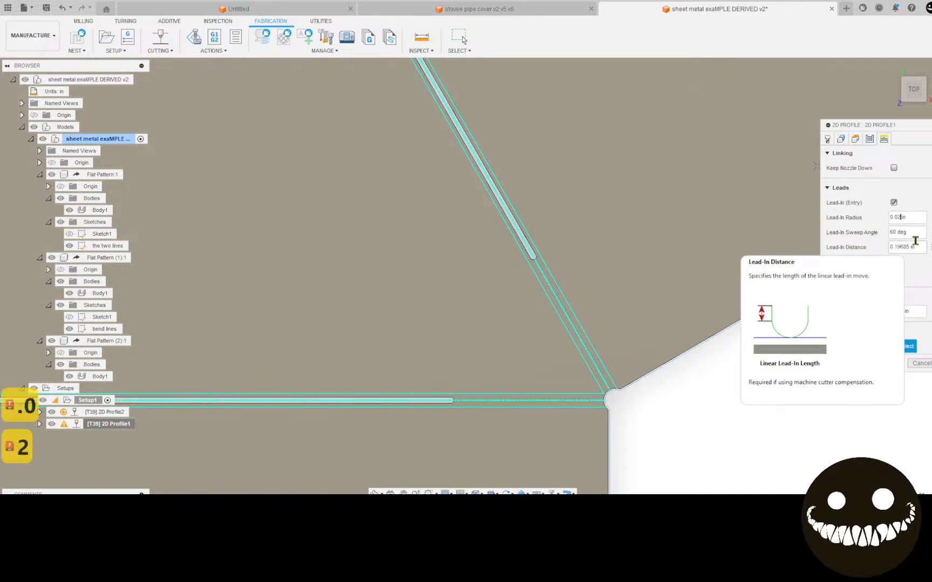
Keep the lead-in sweep angle at 60 deg and set the lead-in distance to 0
click(890, 234)
text(`)
key(BackSpace)
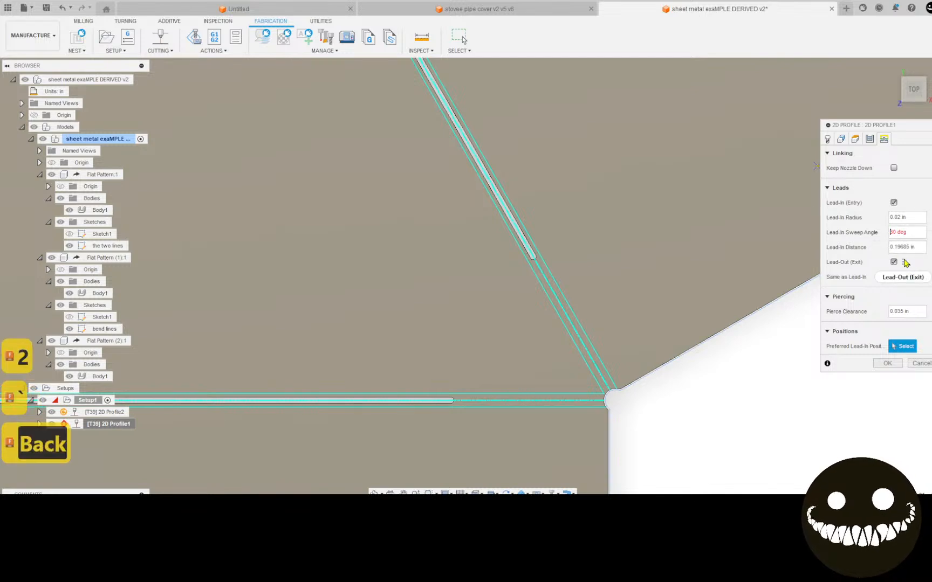
text(1)
key(BackSpace)
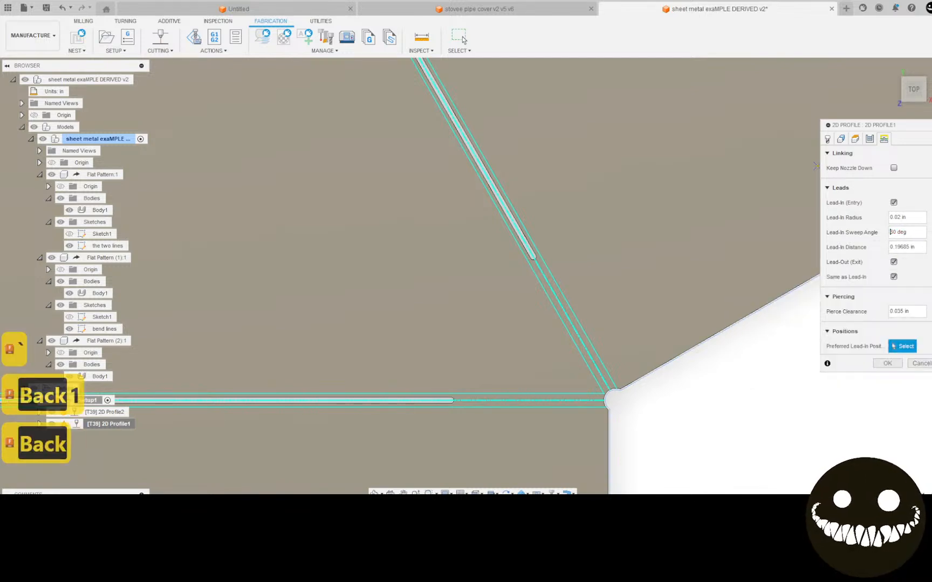
key(Tab)
text(0)
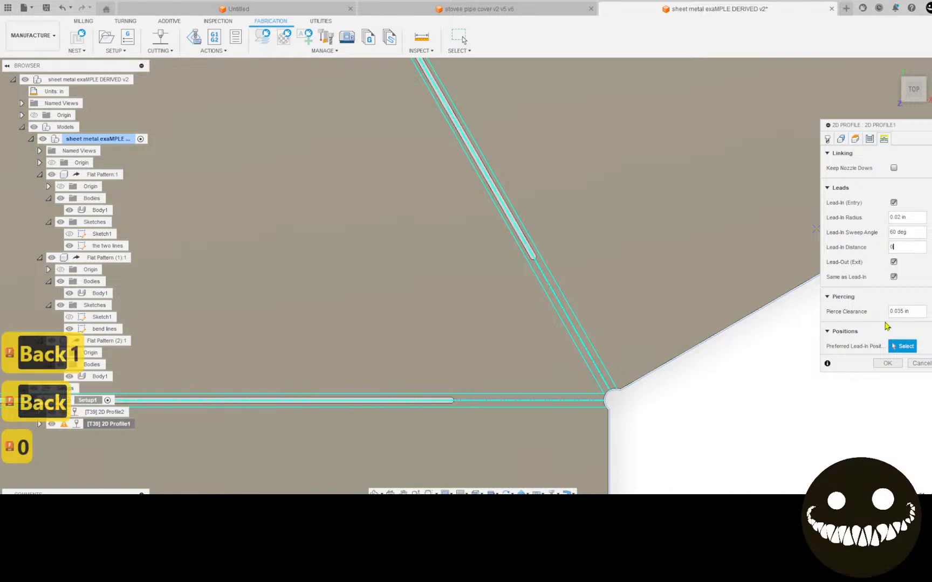
Disable the lead-out, set the pierce clearance to 0, and apply the changes to 2D Profile1
click(893, 262)
click(908, 296)
text(0)
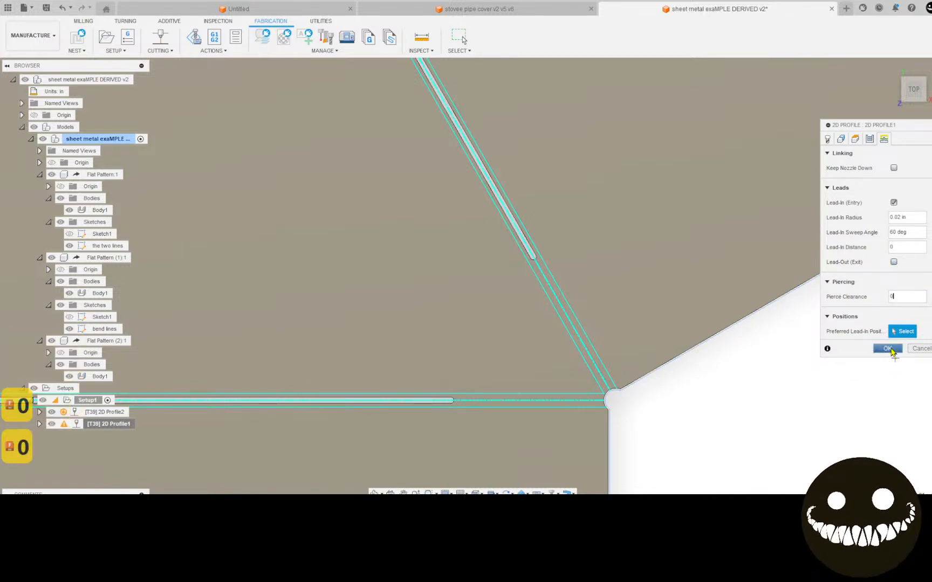
click(887, 349)
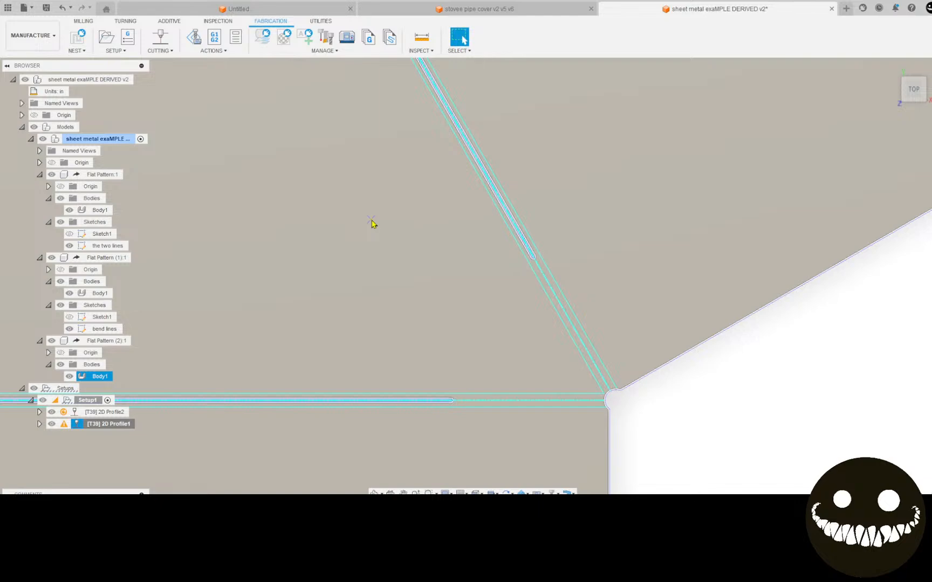
Examine the regenerated 2D Profile1 toolpath along the bend slots and oak leaf cutout of the triangular flat pattern
scroll(381, 290, down, 8)
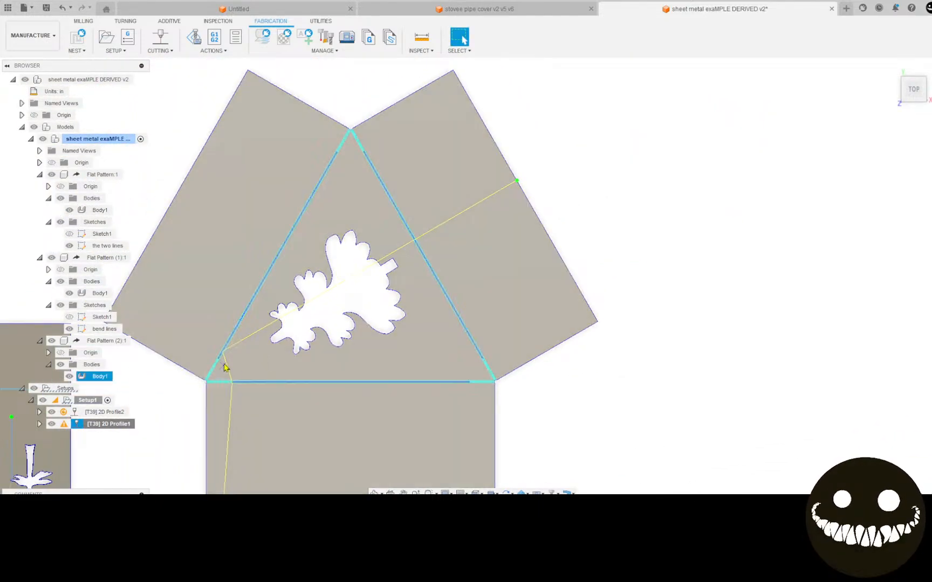
scroll(225, 371, up, 6)
scroll(216, 348, up, 3)
scroll(193, 339, down, 2)
scroll(203, 359, down, 5)
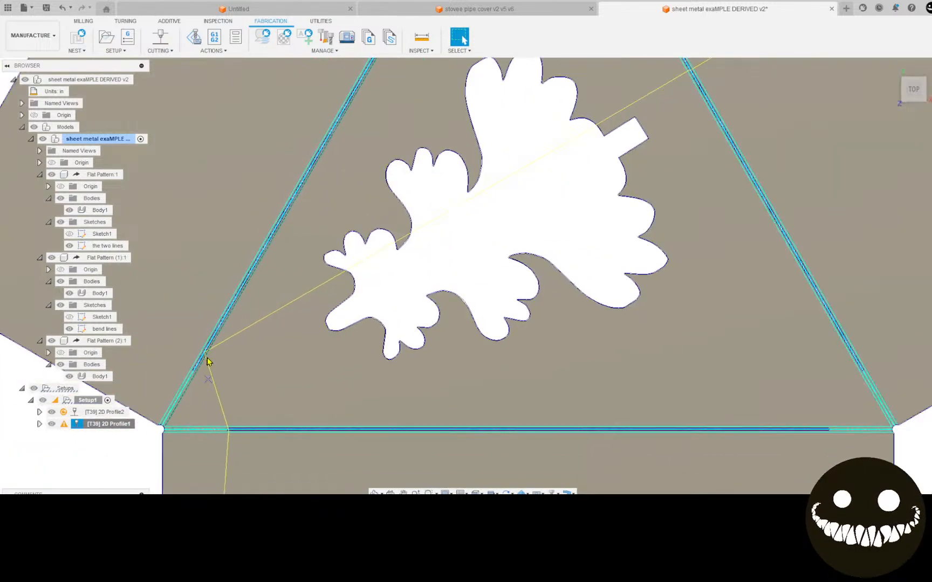
scroll(240, 378, down, 5)
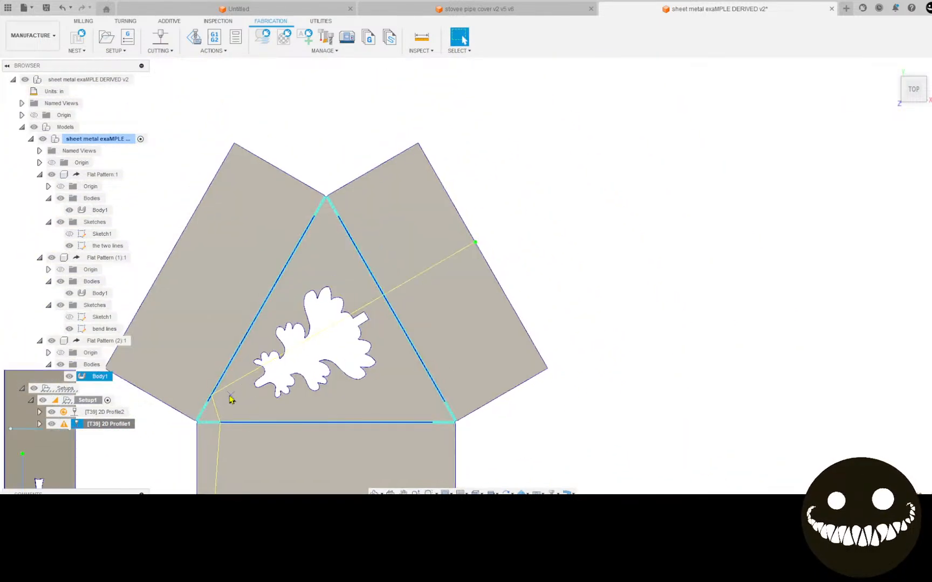
scroll(174, 191, down, 1)
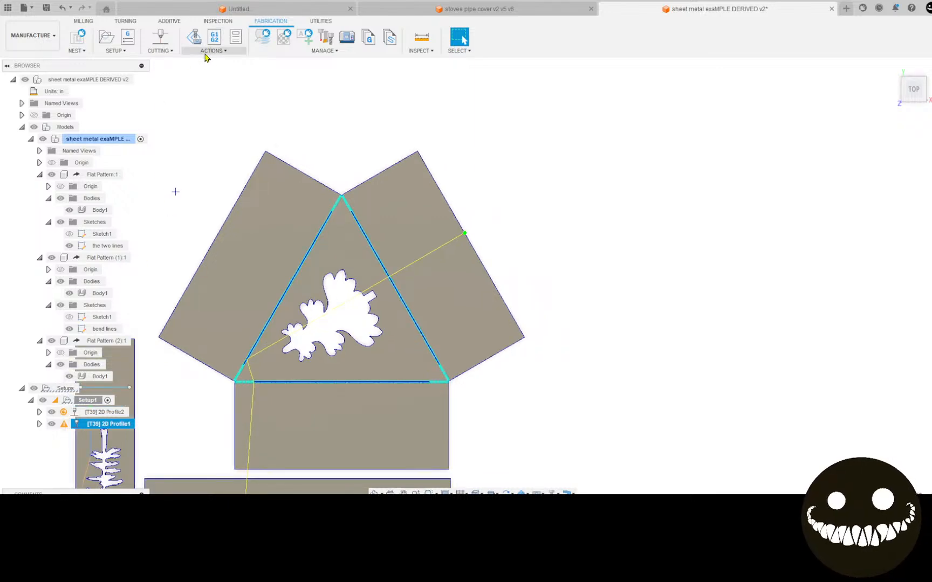
Simulate the 2D Profile1 toolpath with the model hidden so only the stock shows, and exit the simulation partway through
click(194, 38)
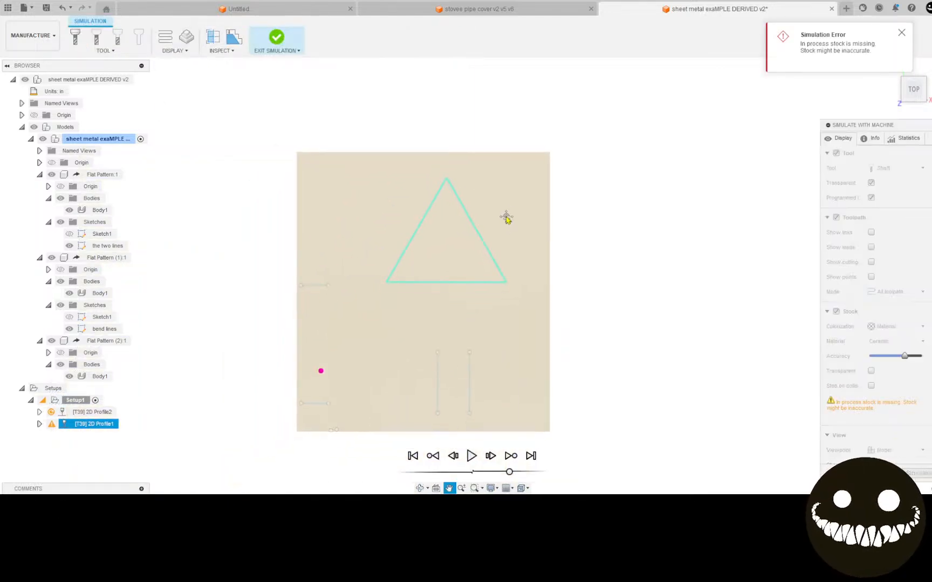
click(49, 140)
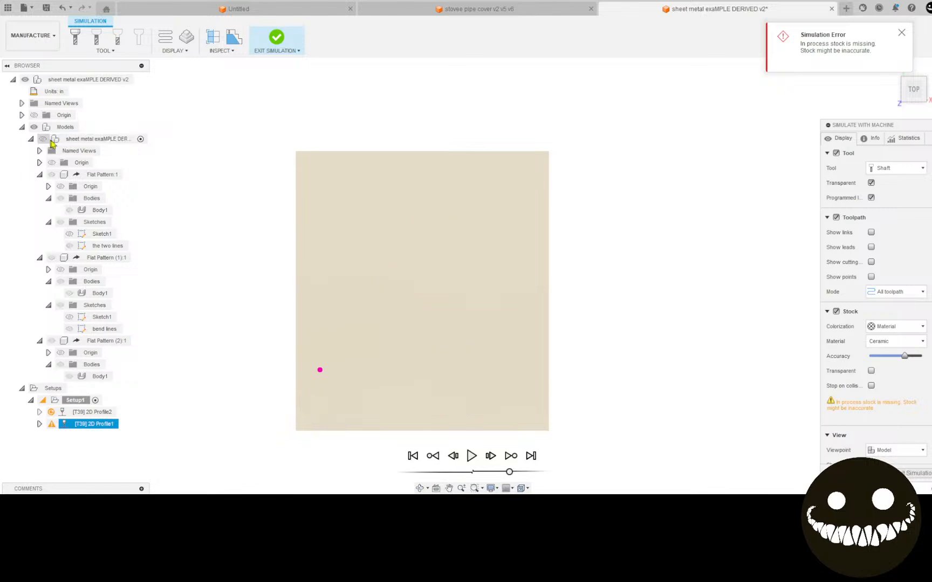
scroll(384, 202, up, 3)
middle_drag(416, 152, 395, 192)
click(471, 457)
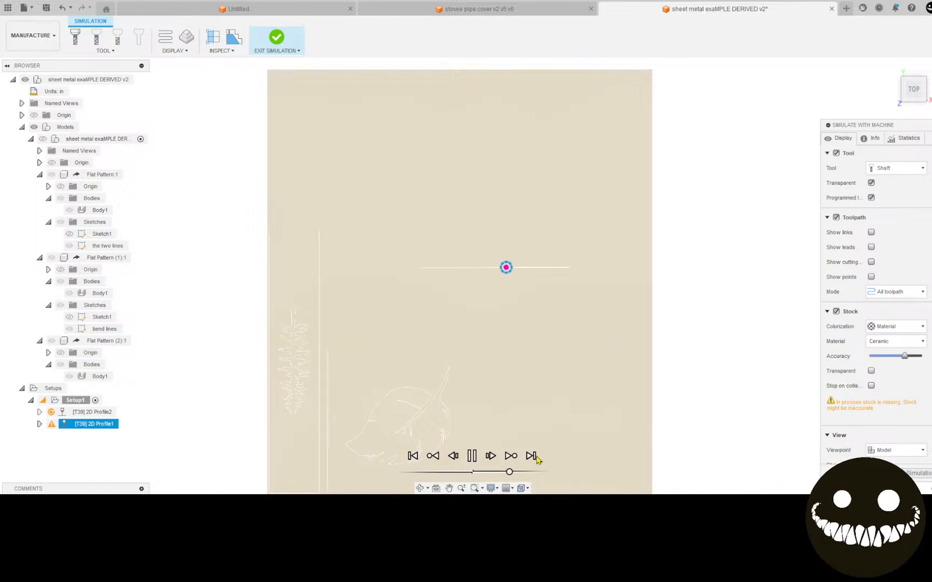
click(472, 456)
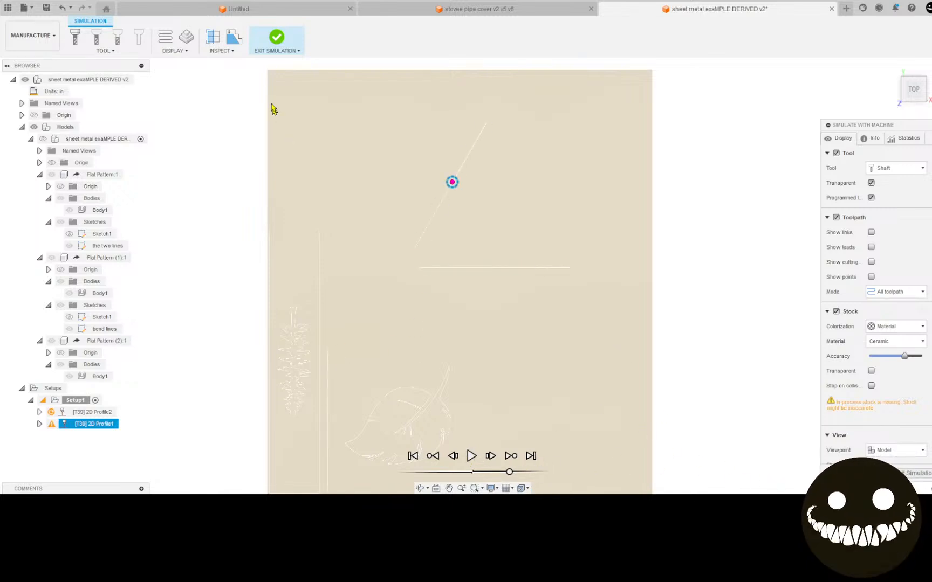
click(276, 38)
Simulate the whole of Setup1 and examine the cuts around the tree and leaf flat patterns
click(95, 403)
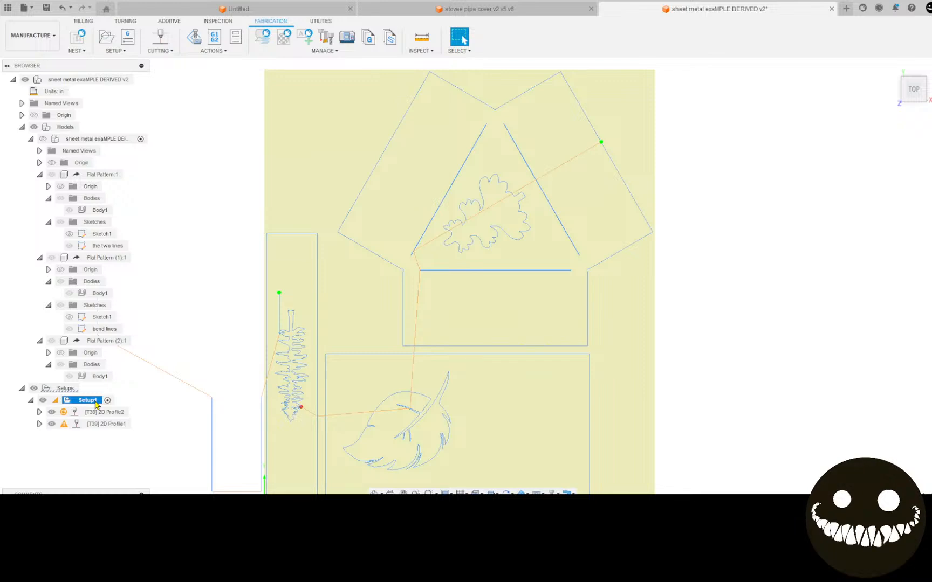
click(196, 37)
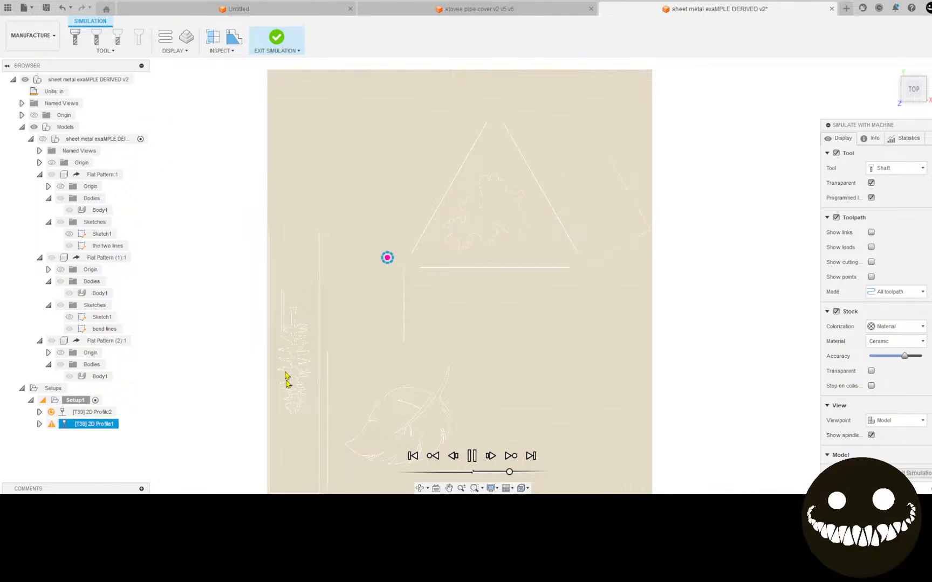
scroll(367, 402, up, 5)
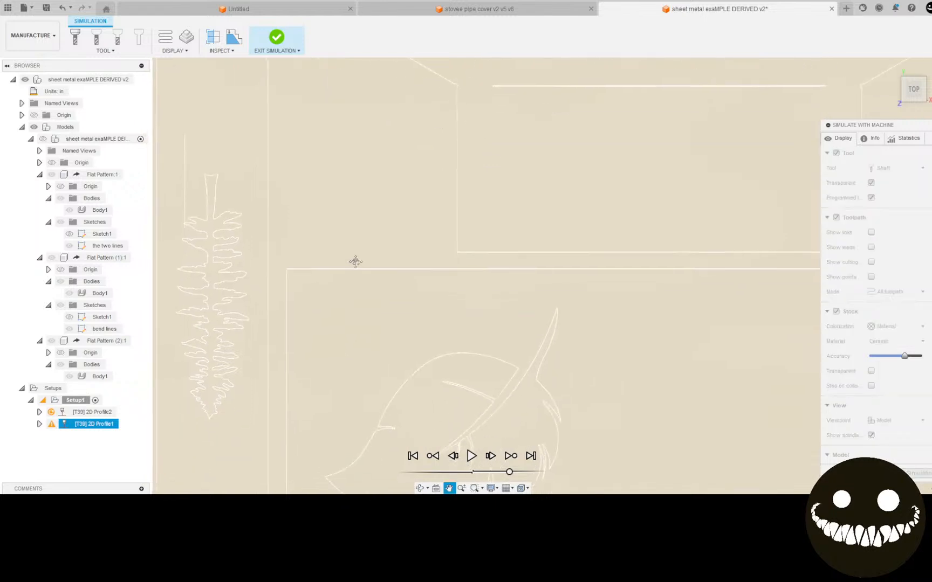
scroll(268, 202, down, 2)
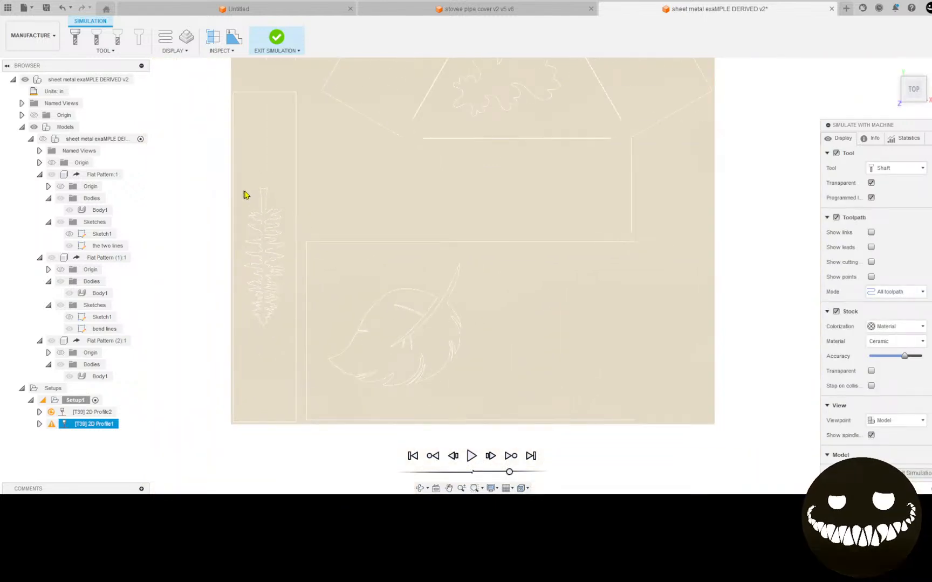